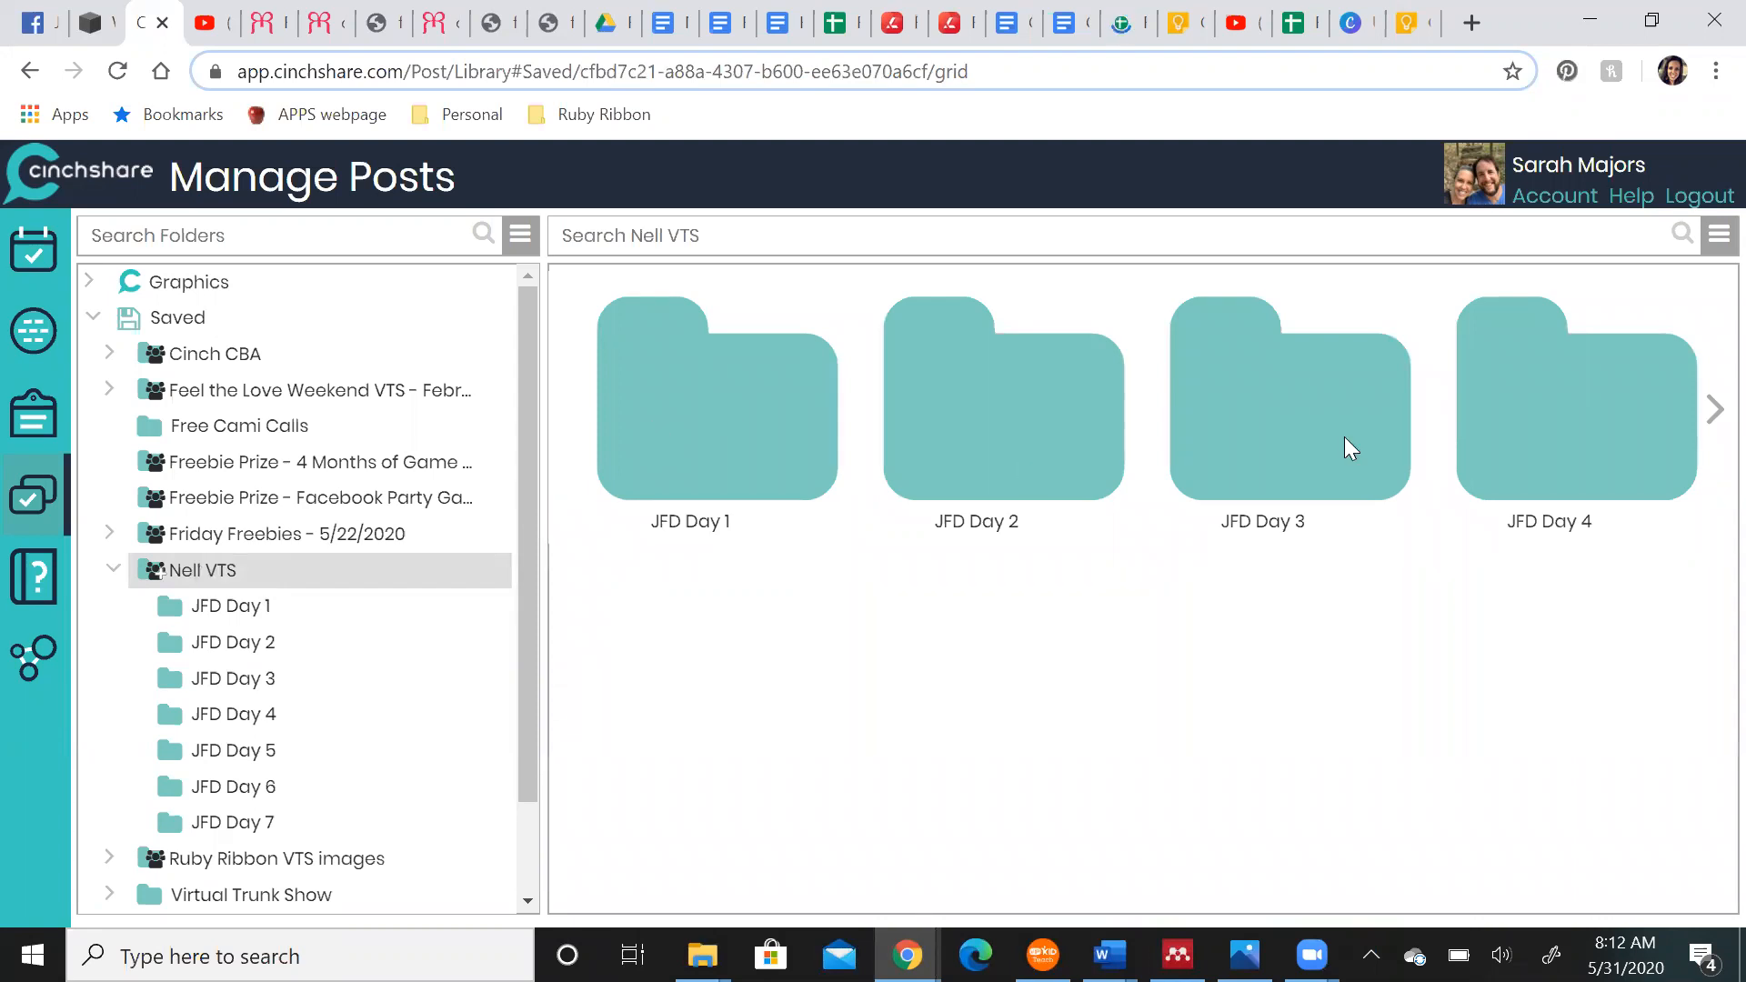
# Open the JFD Day 1 folder under the hostess's VTS folder and look through its saved posts
pyautogui.click(1714, 413)
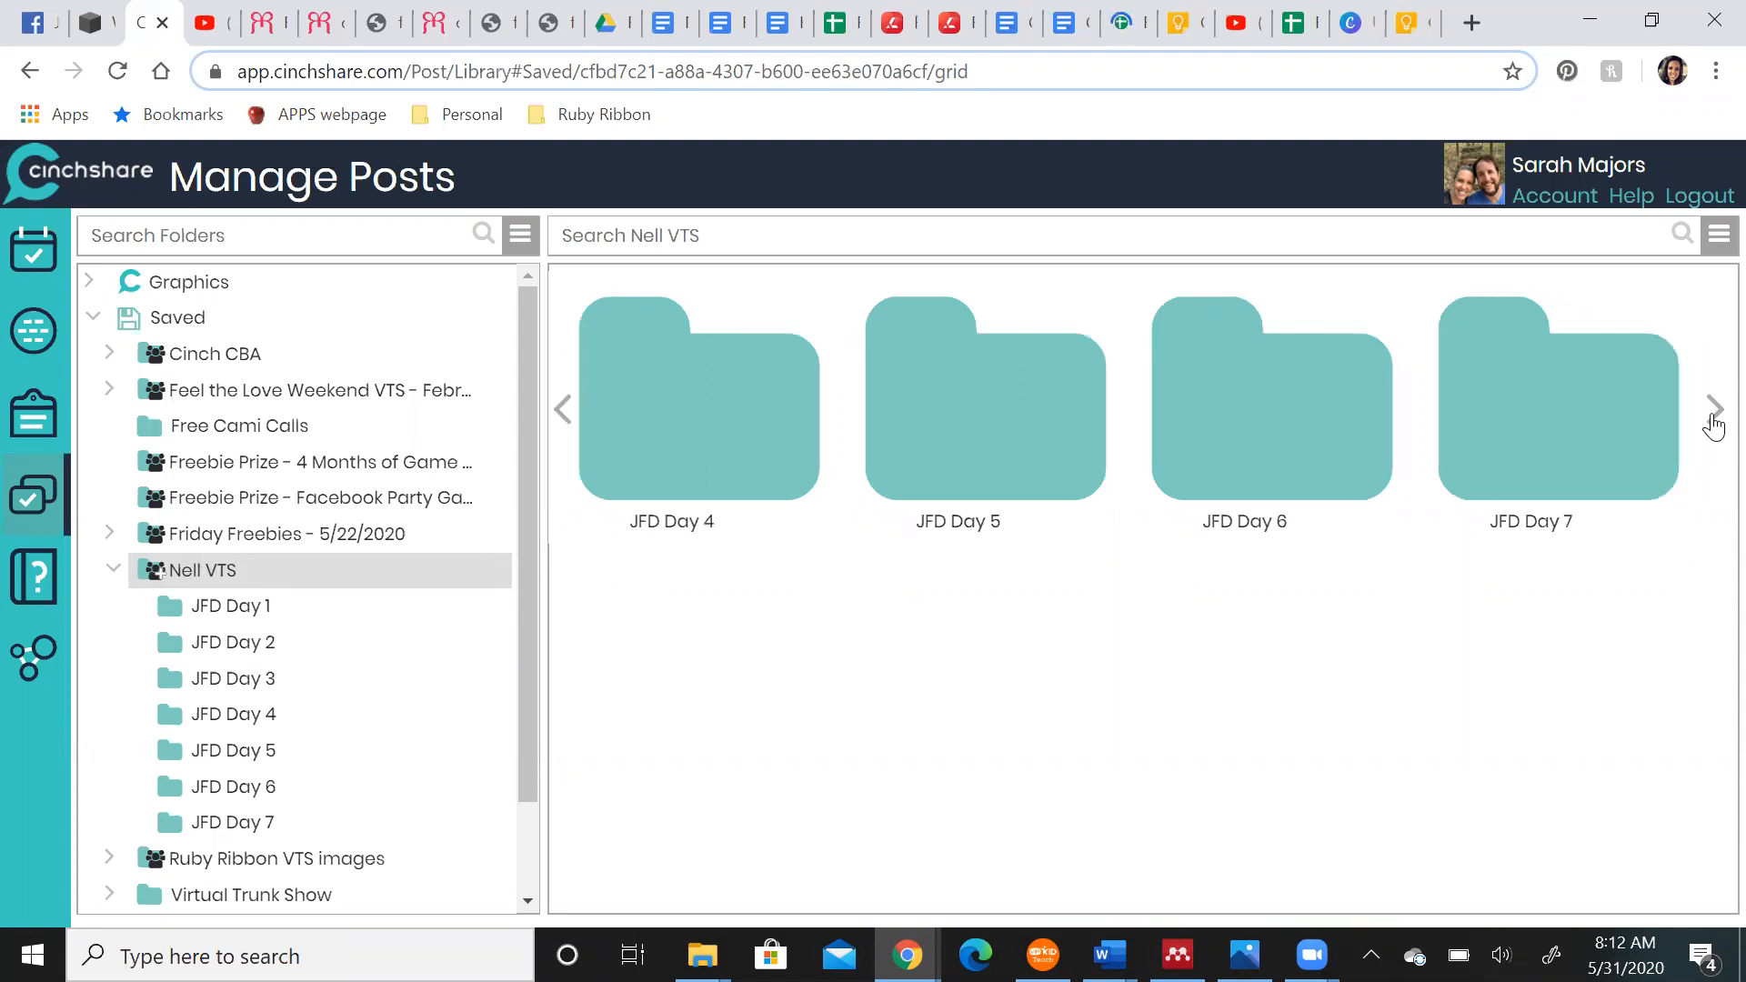
pyautogui.click(564, 424)
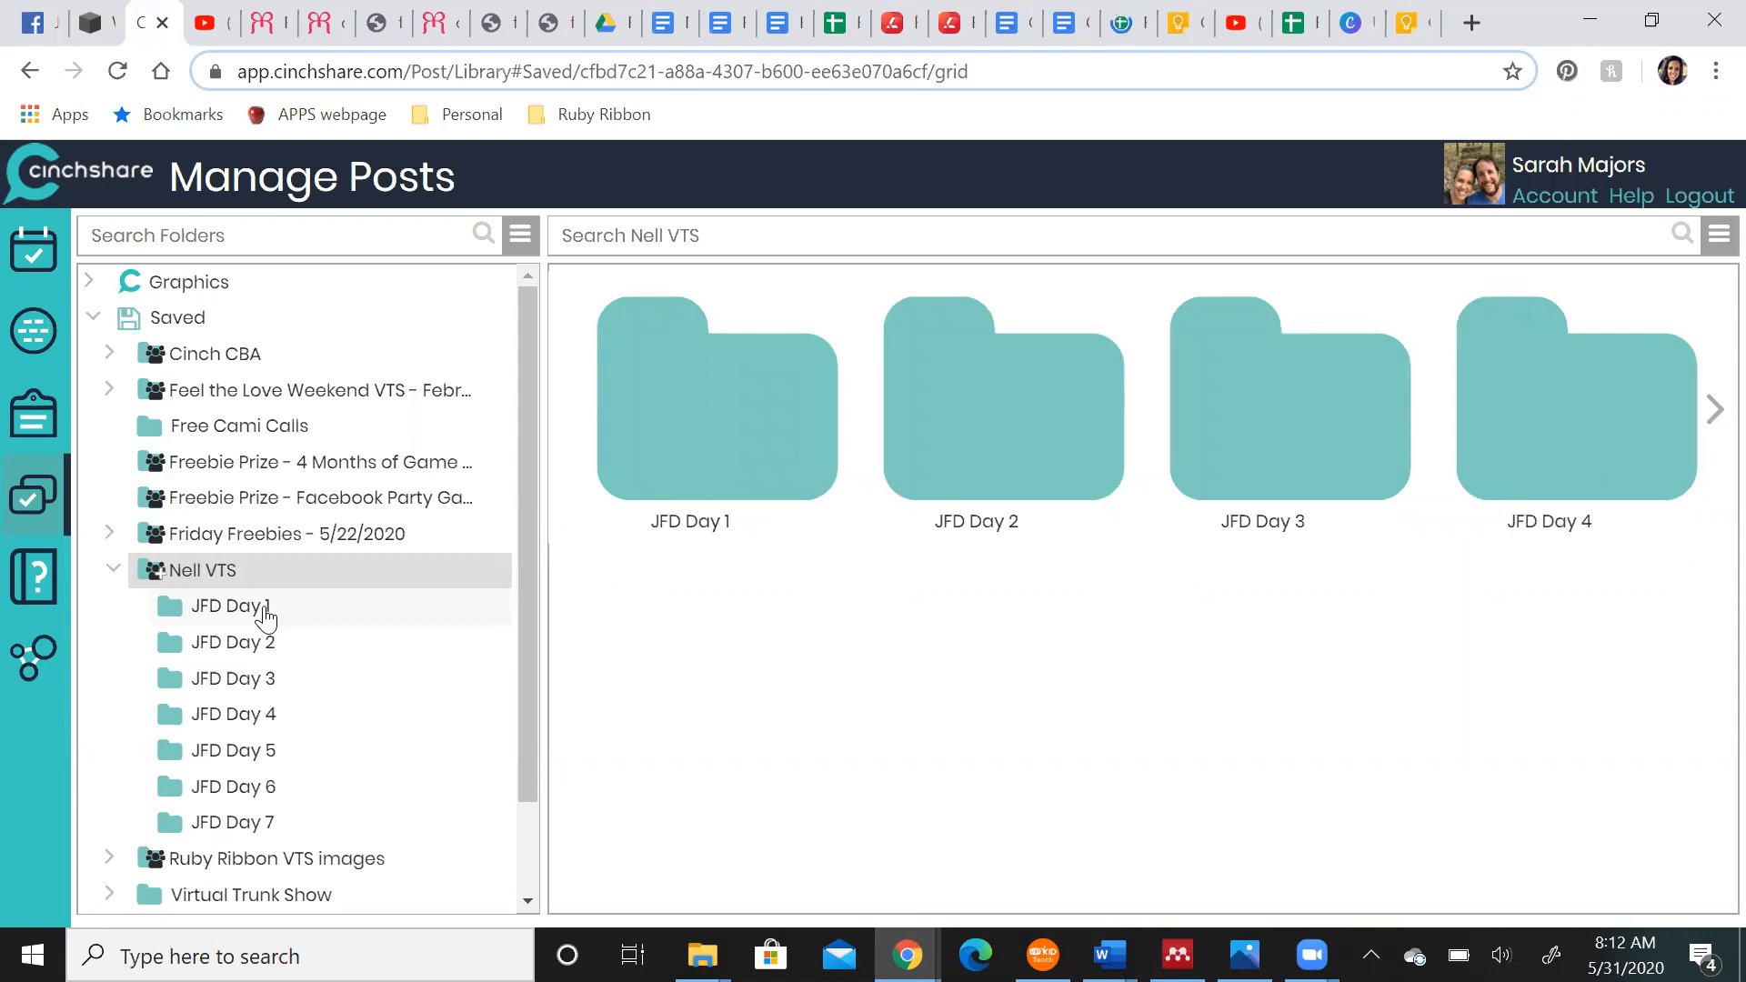
pyautogui.click(266, 613)
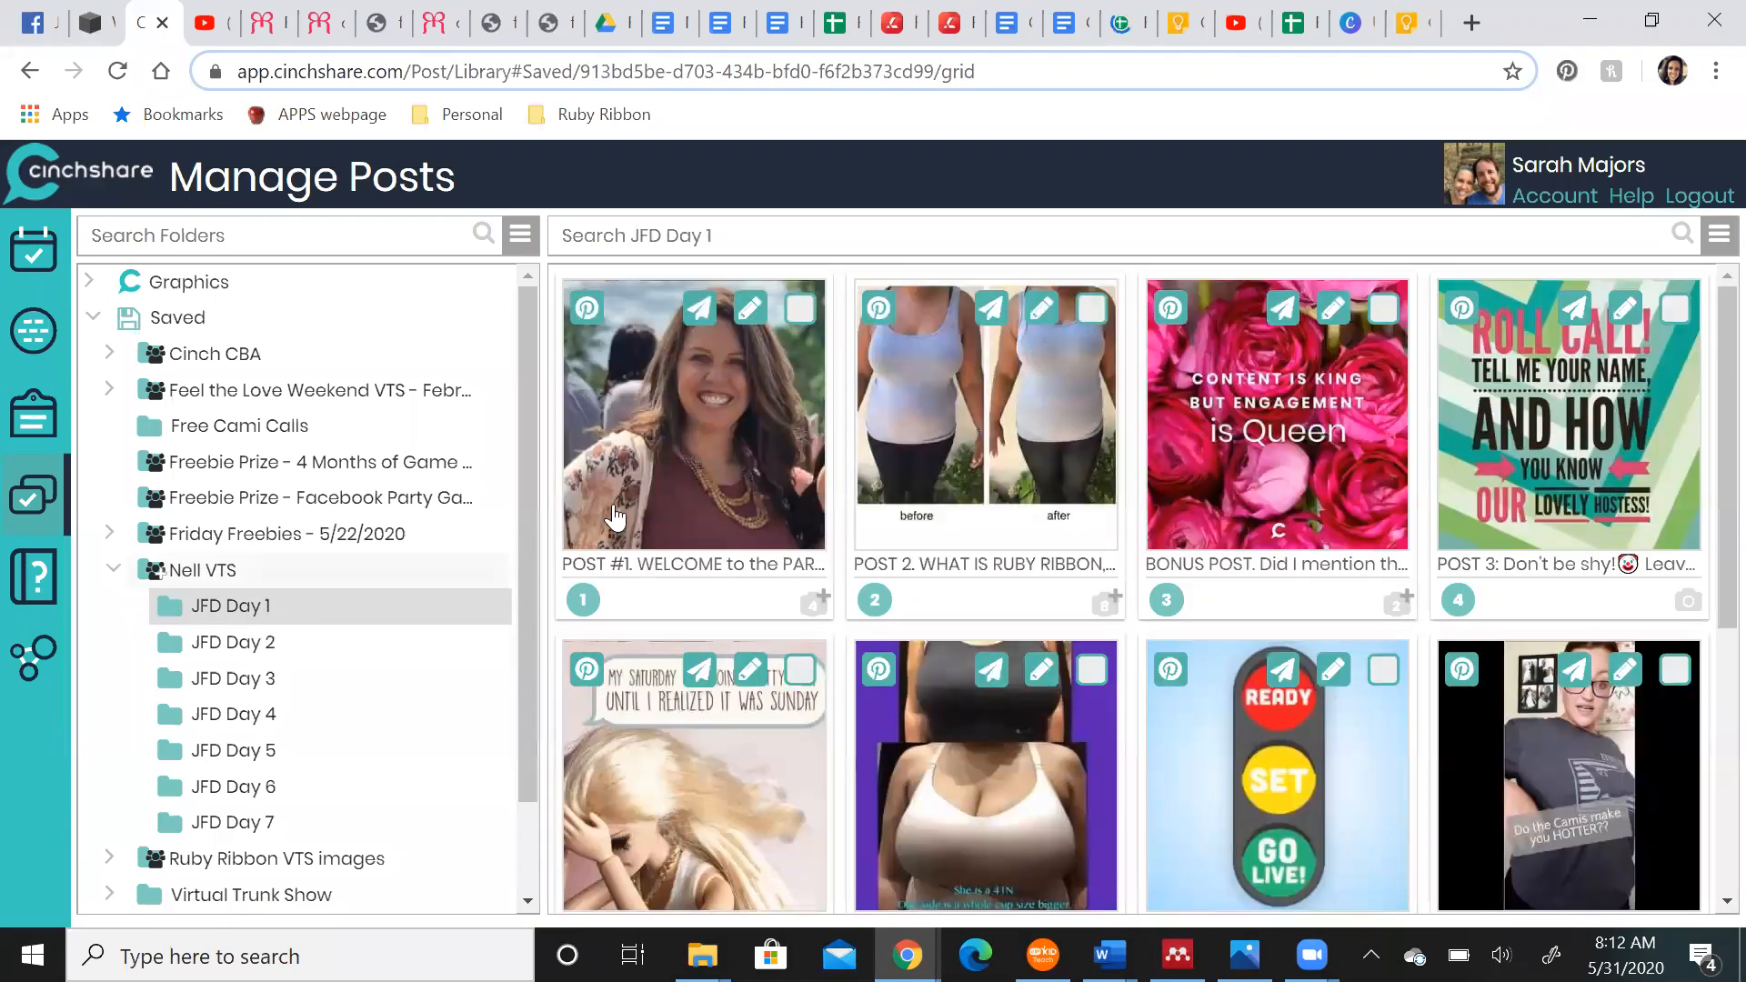
pyautogui.scroll(-3, 1135, 635)
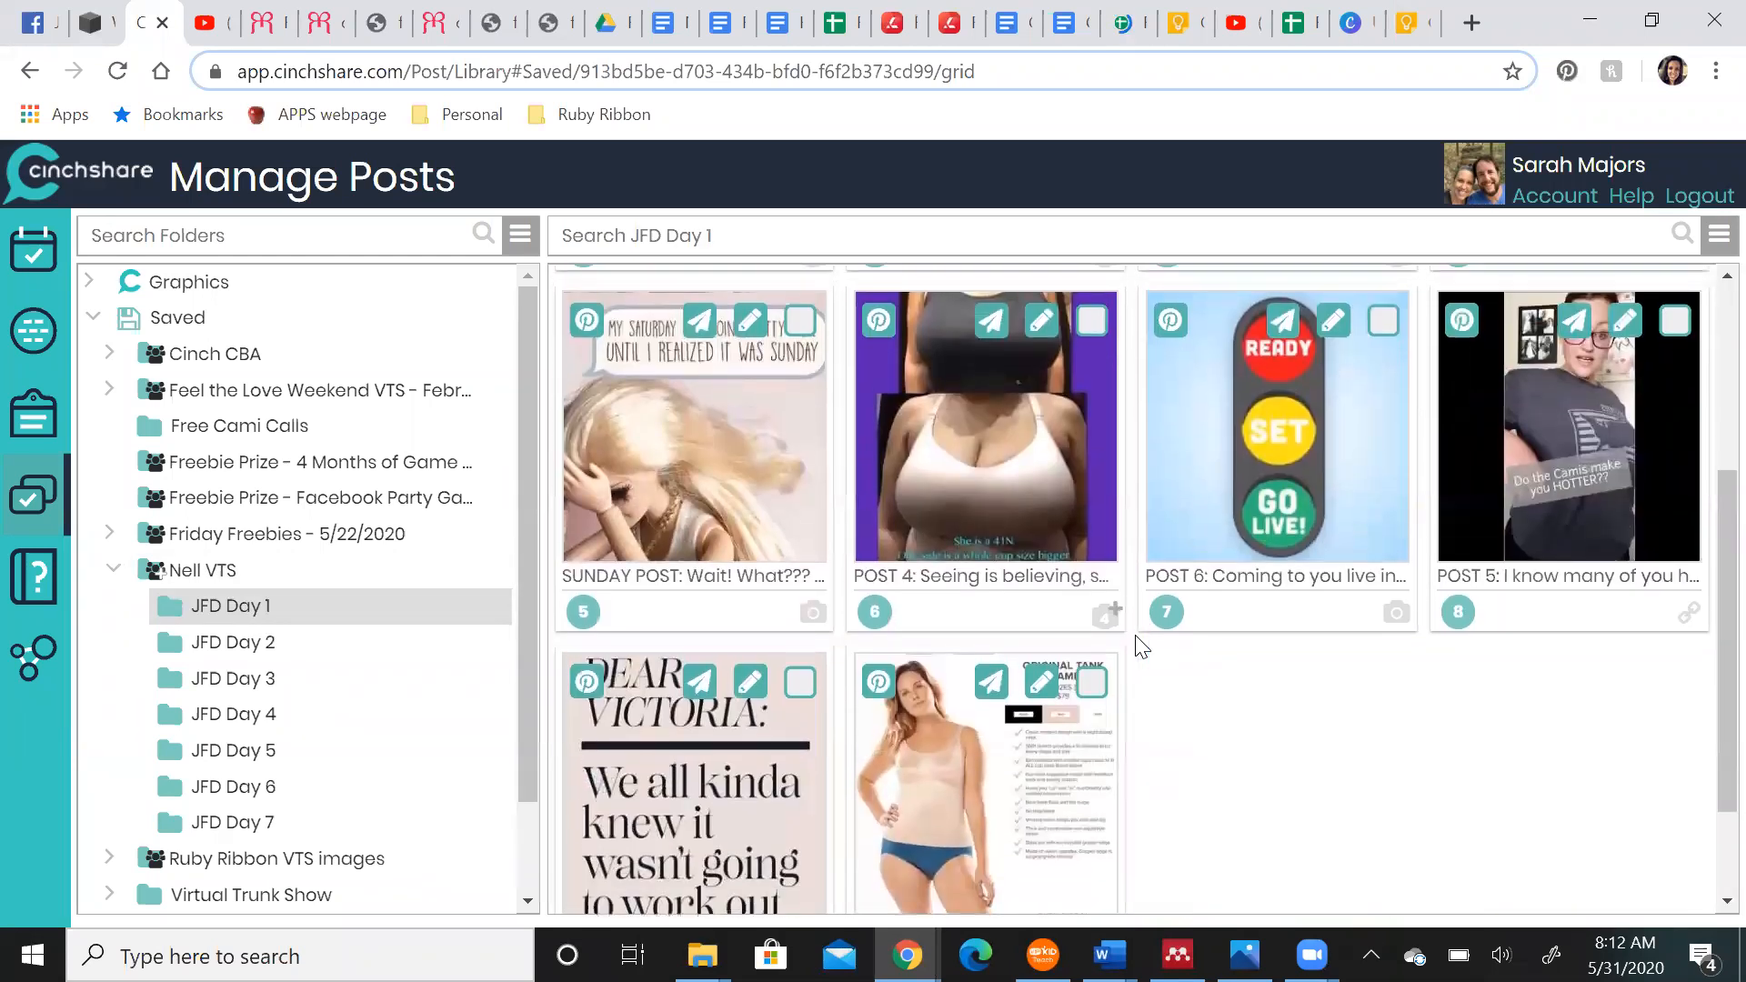
pyautogui.scroll(2, 1135, 635)
pyautogui.scroll(2, 1136, 635)
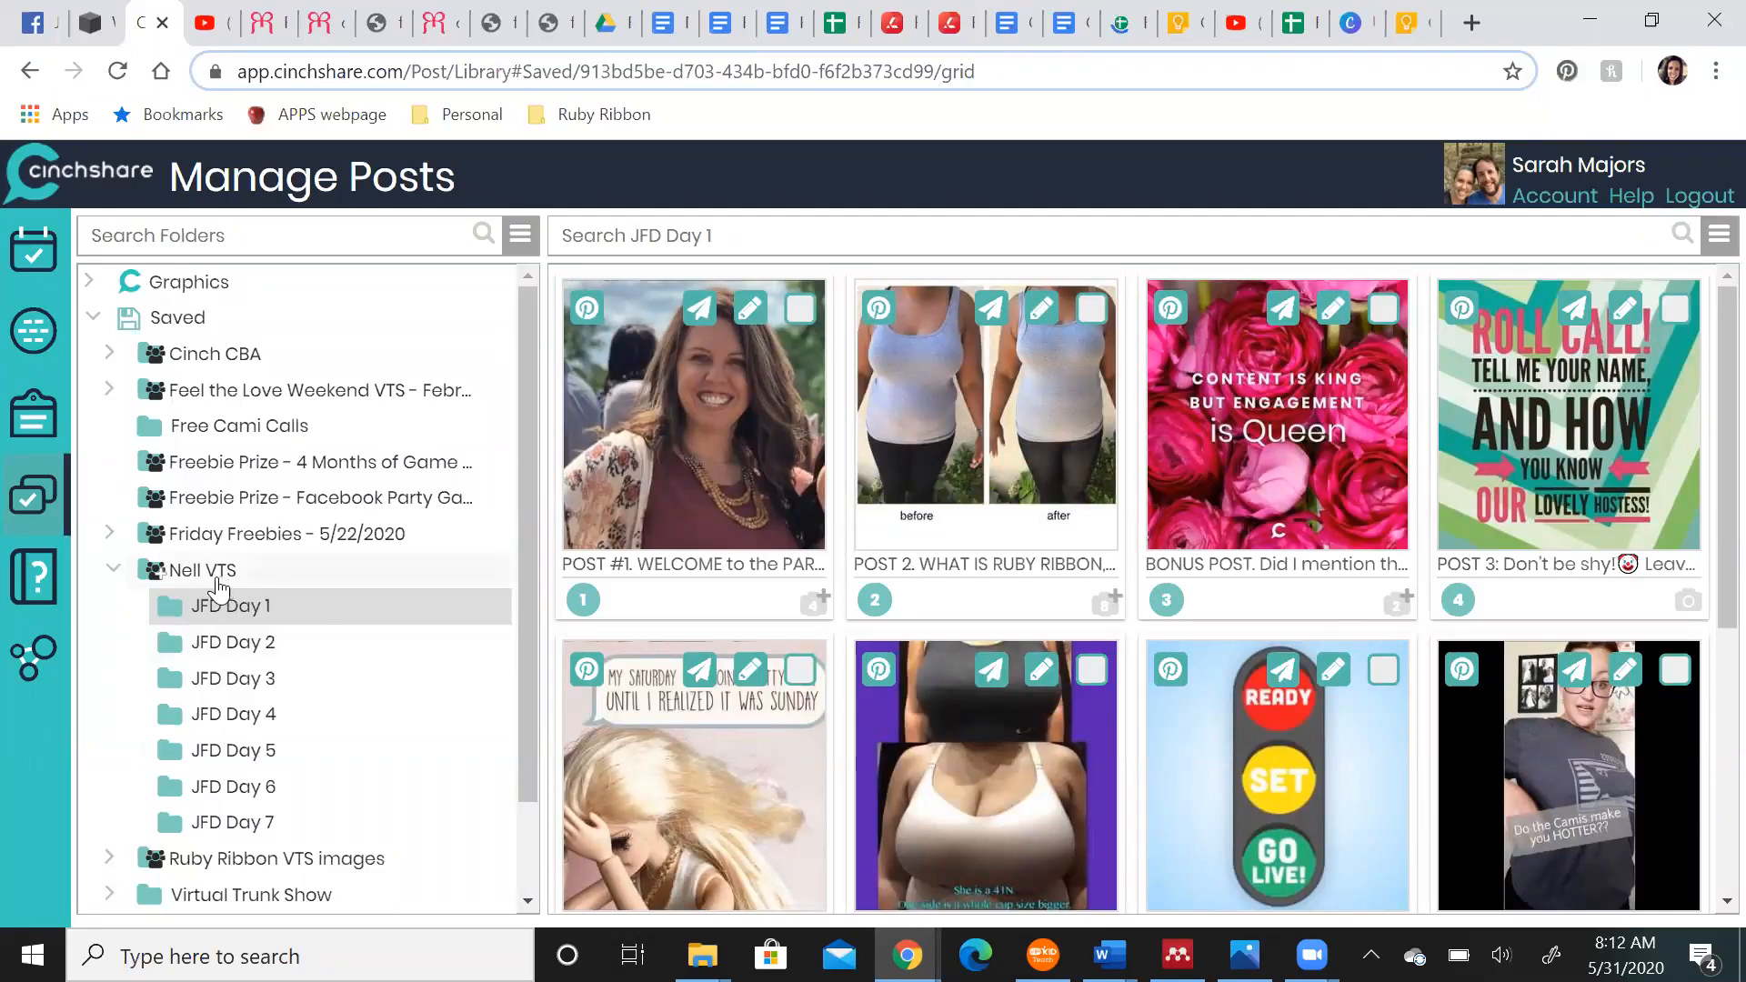
# Select all posts in the JFD Day 1 folder and open Find and Replace for them
pyautogui.click(1716, 244)
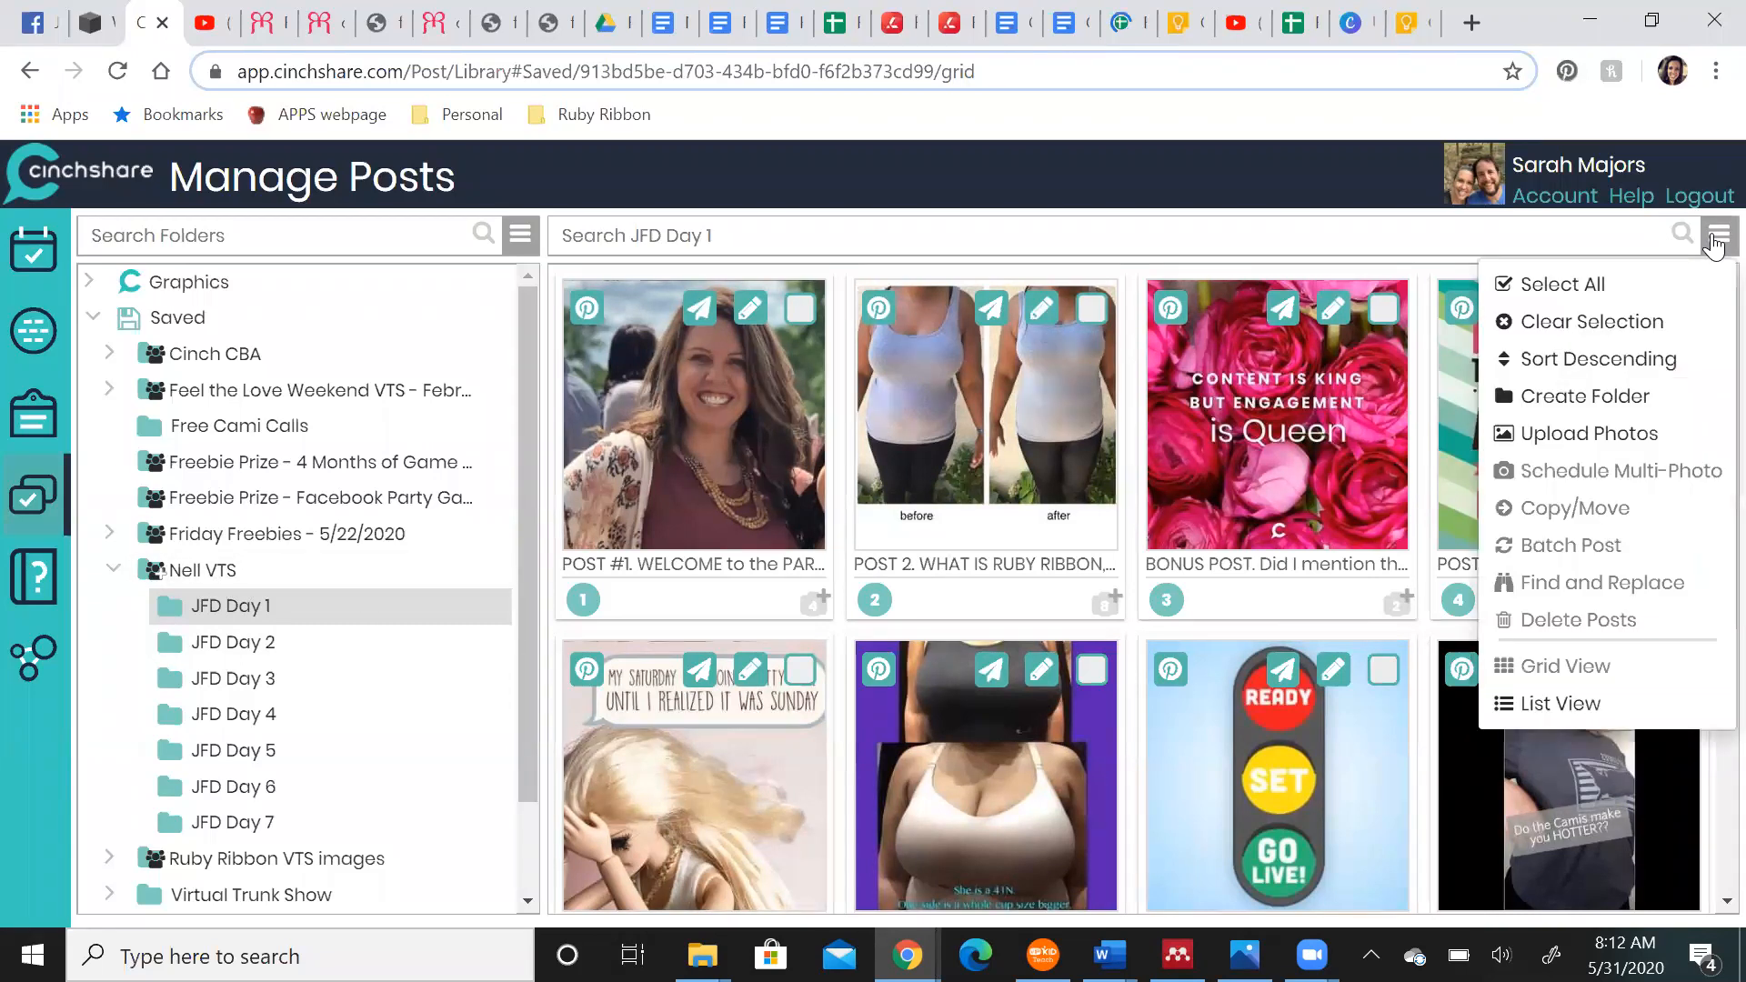
pyautogui.click(1594, 288)
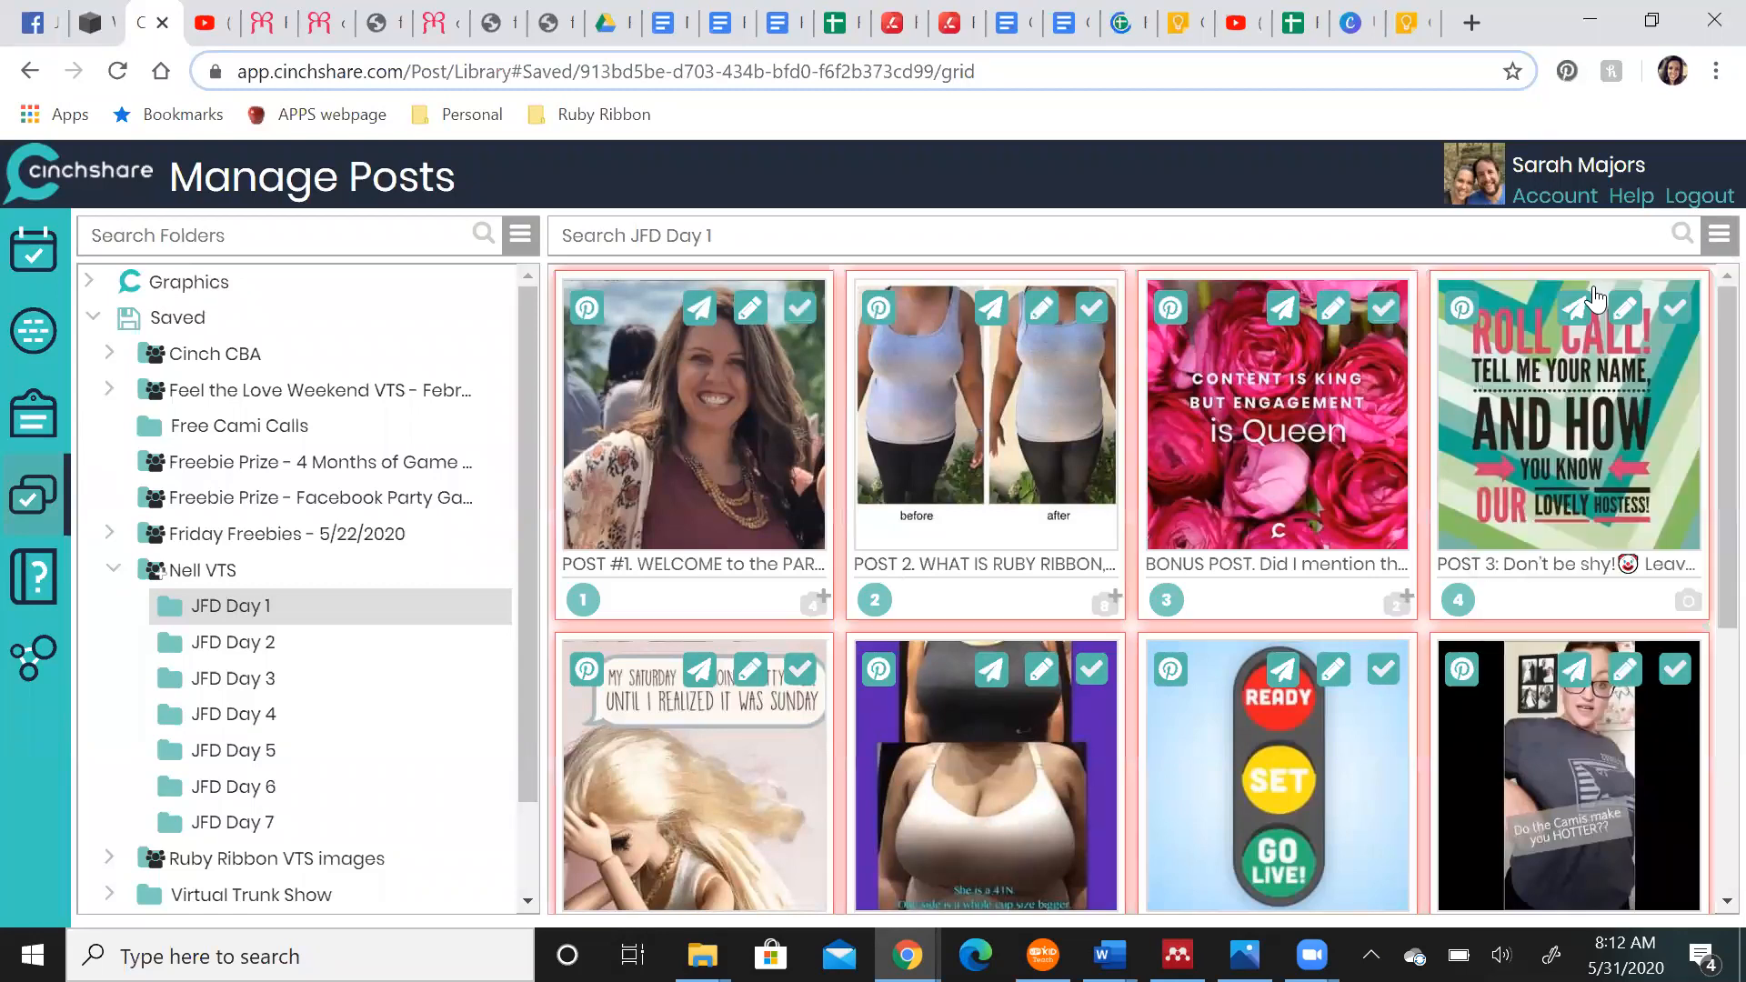
pyautogui.click(1717, 240)
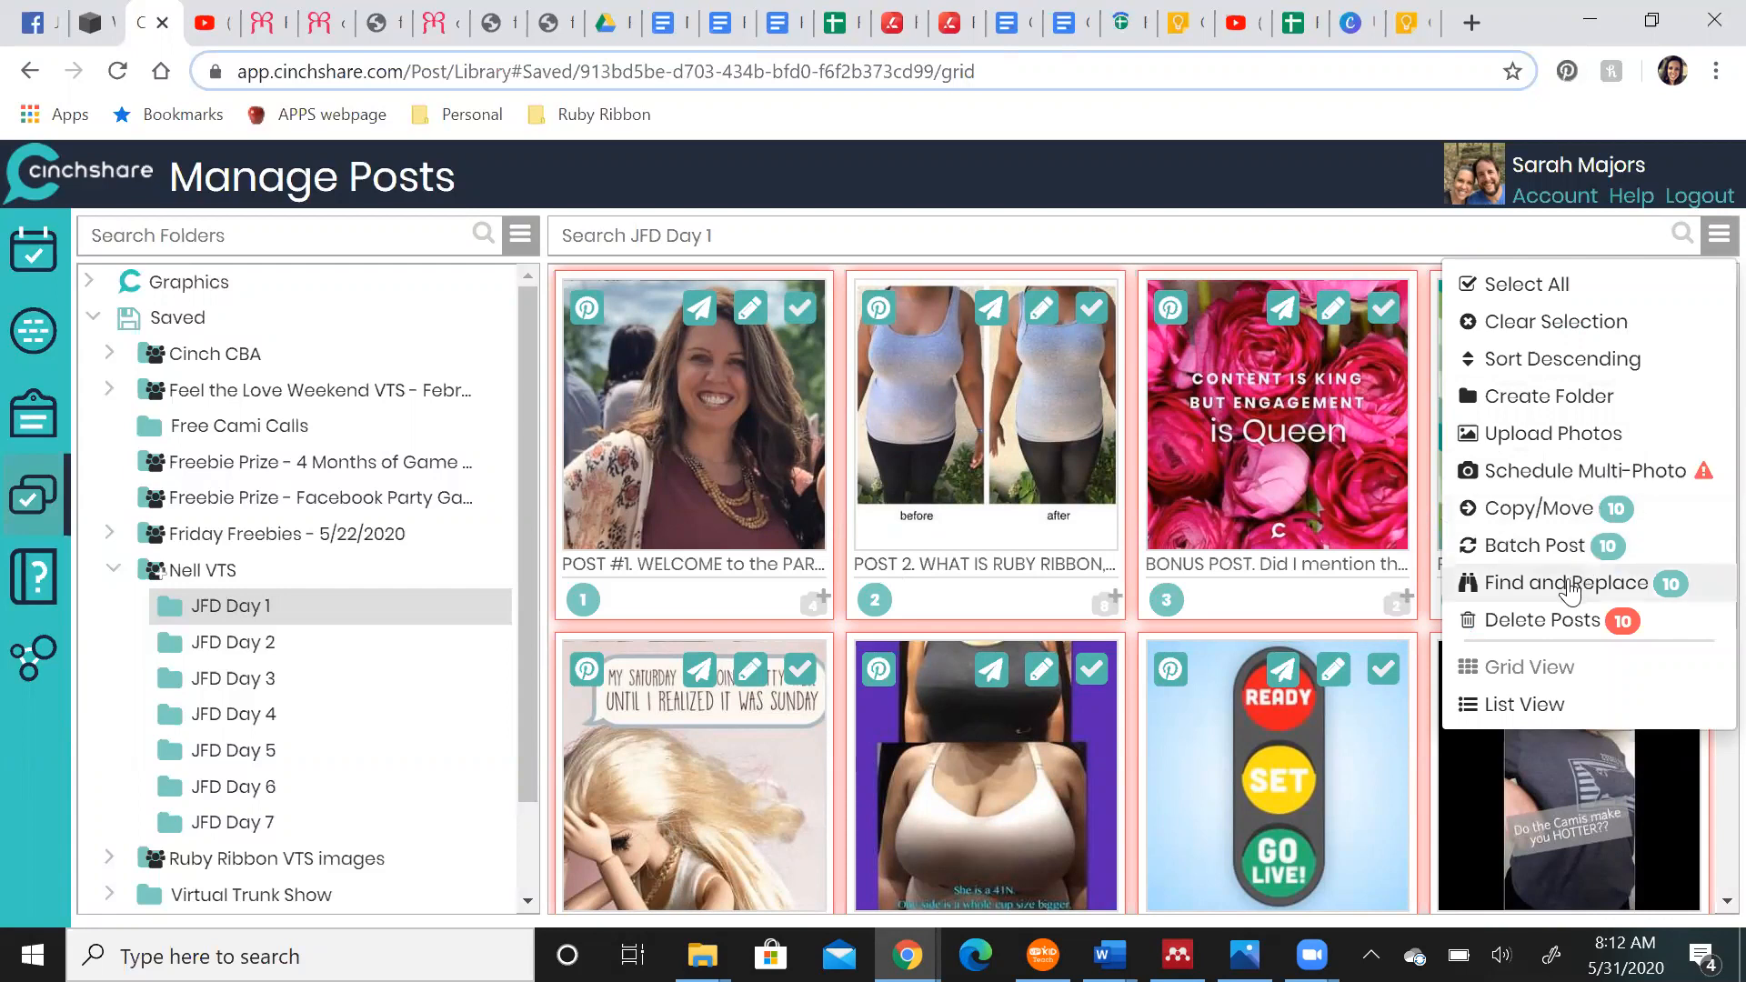
pyautogui.click(1570, 587)
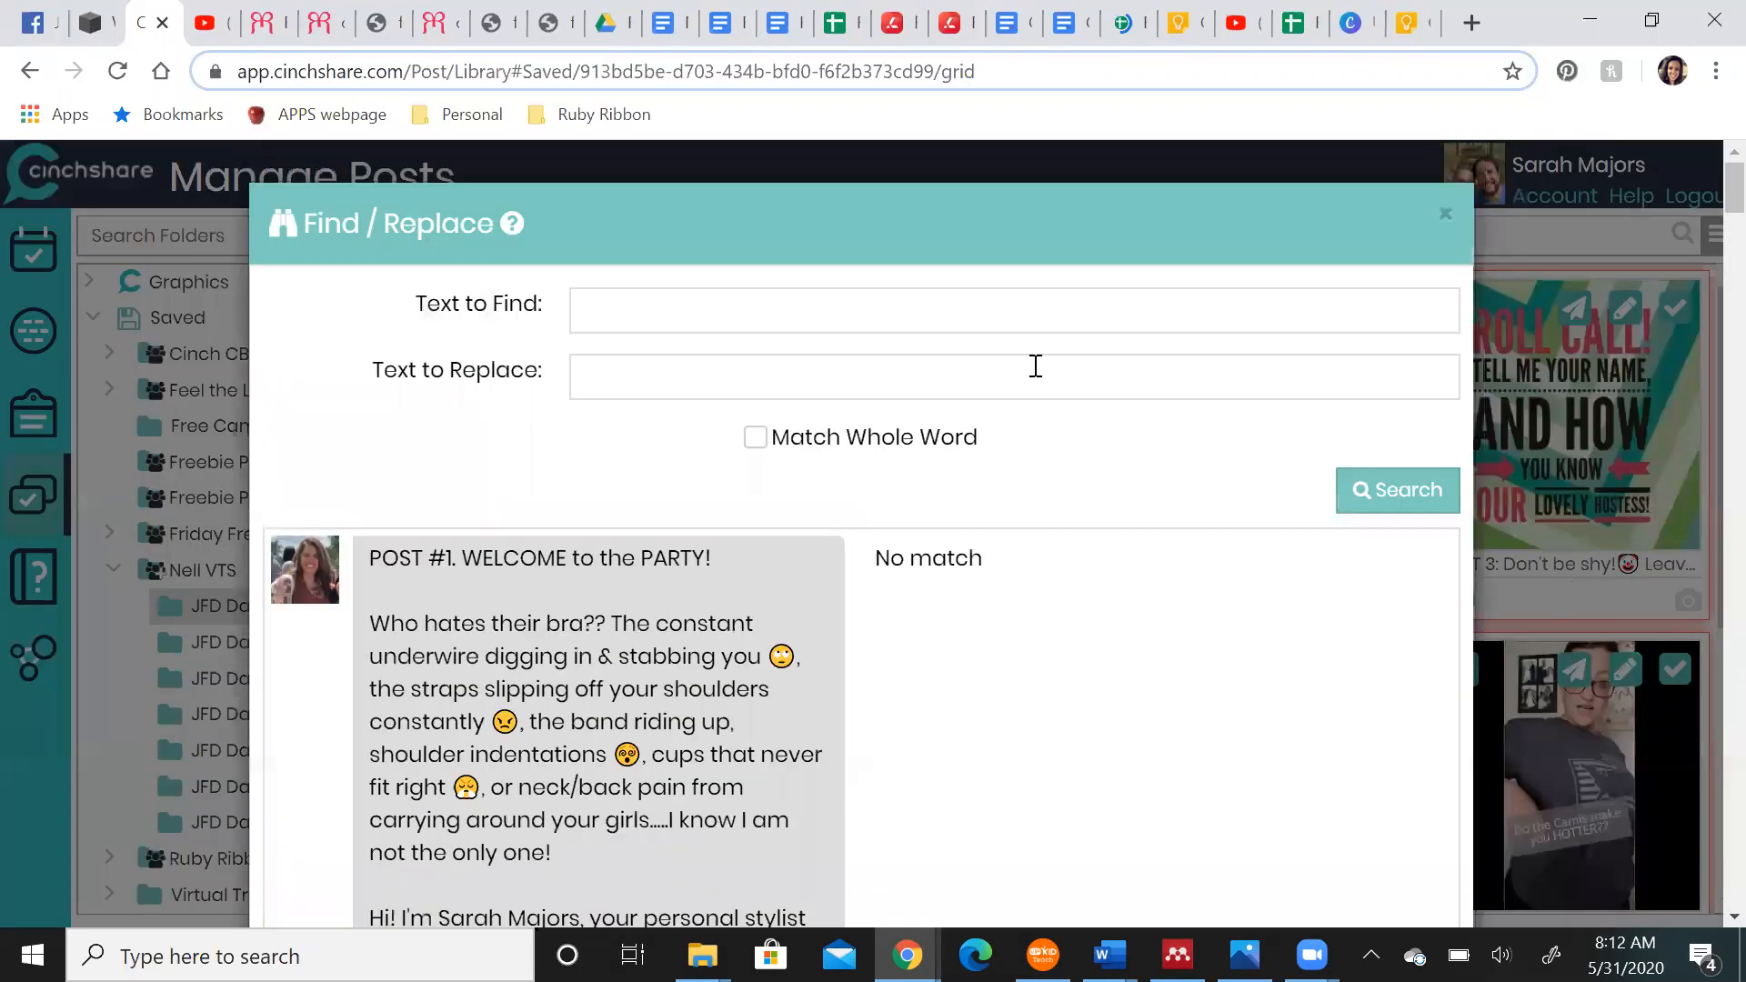
# Search the selected posts for the previous hostess's first name, with the new hostess's first name as the replacement text
pyautogui.click(847, 315)
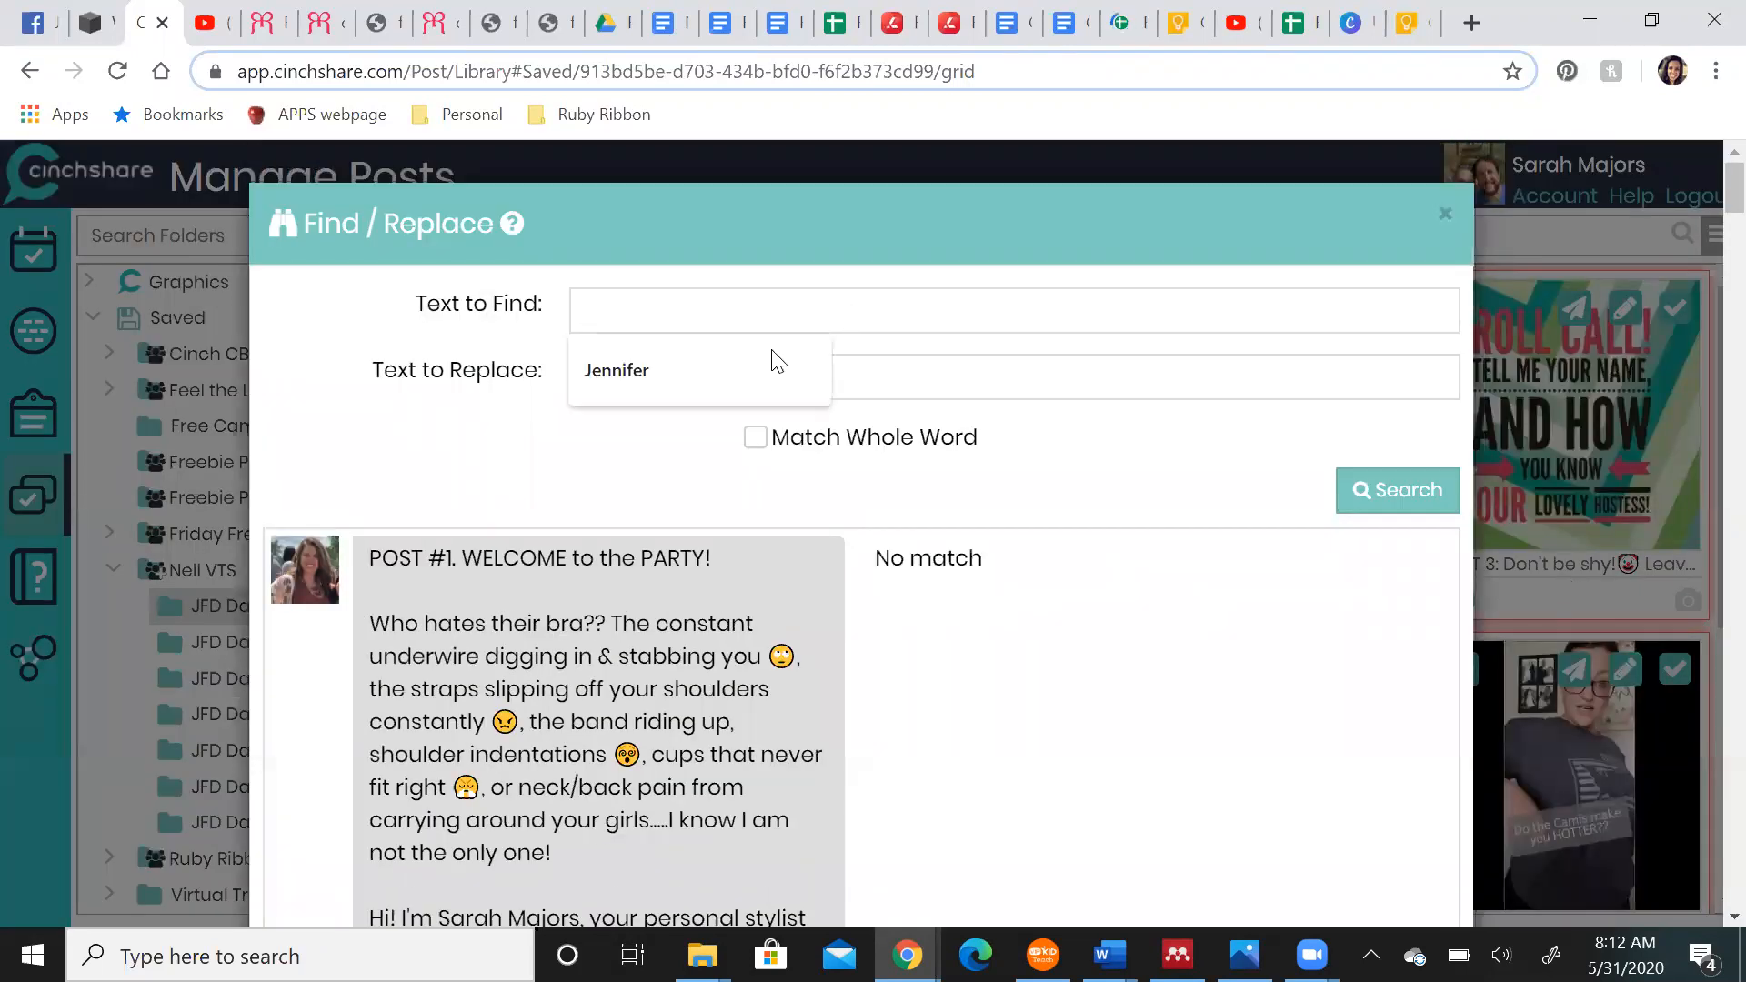
pyautogui.click(728, 378)
pyautogui.write('Nell')
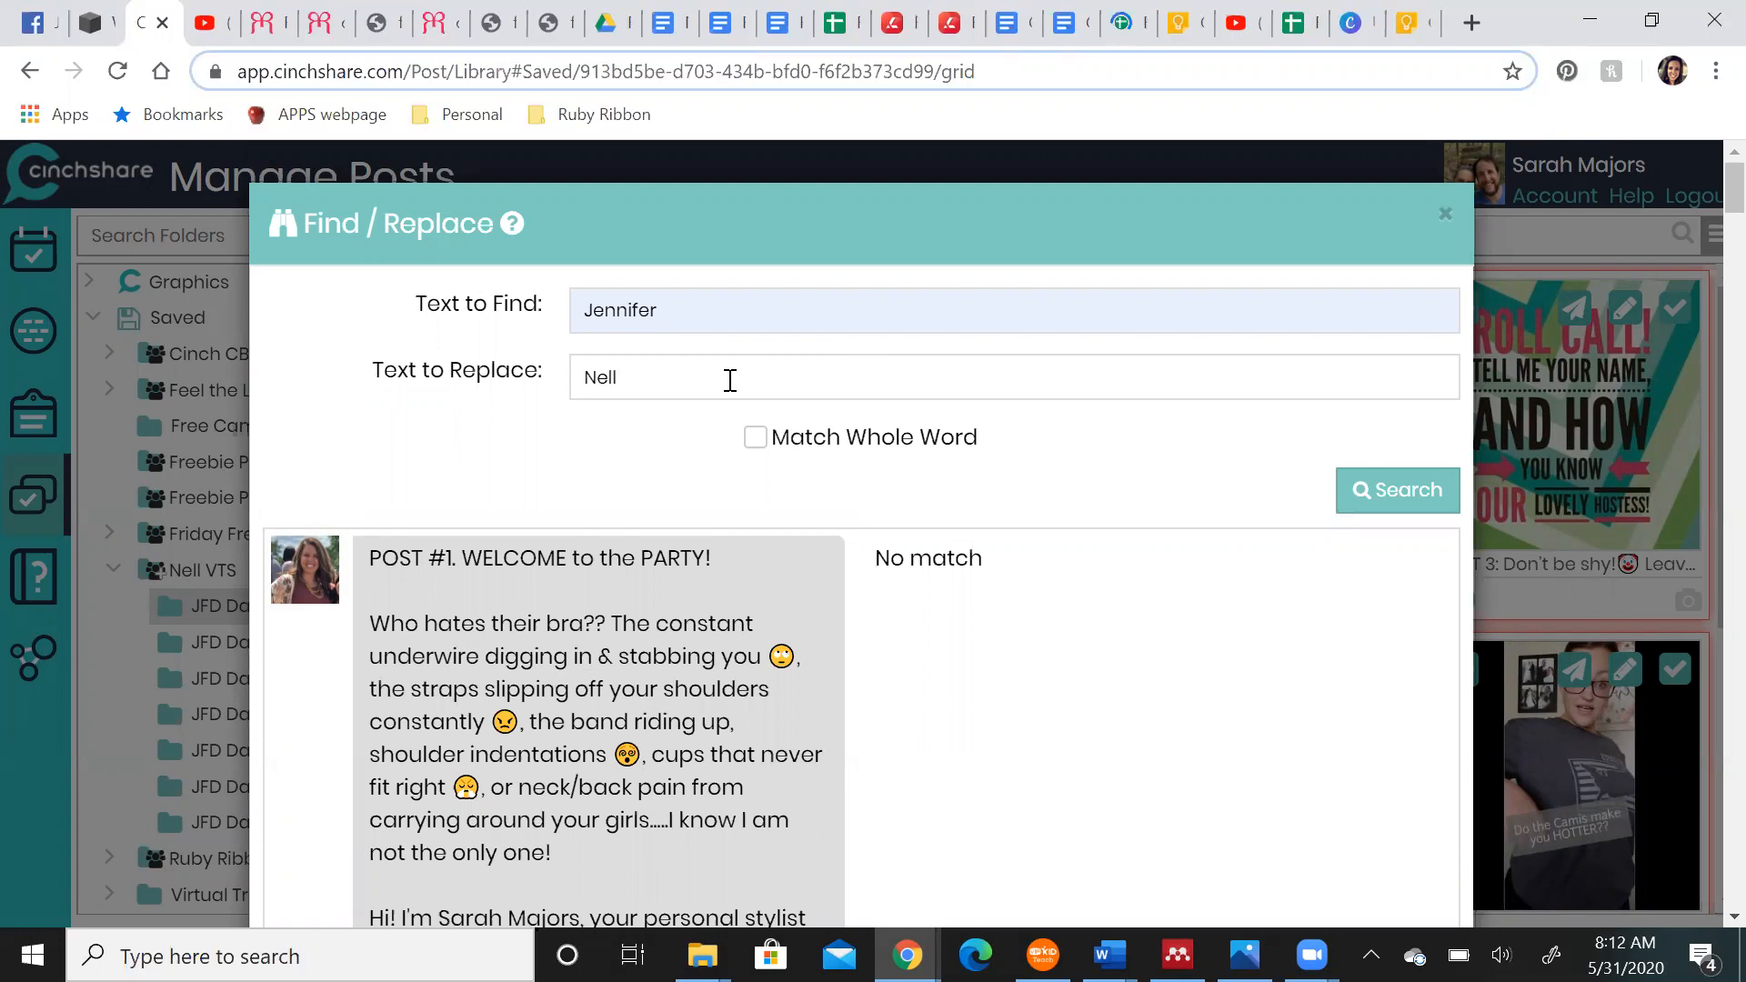
pyautogui.click(1365, 499)
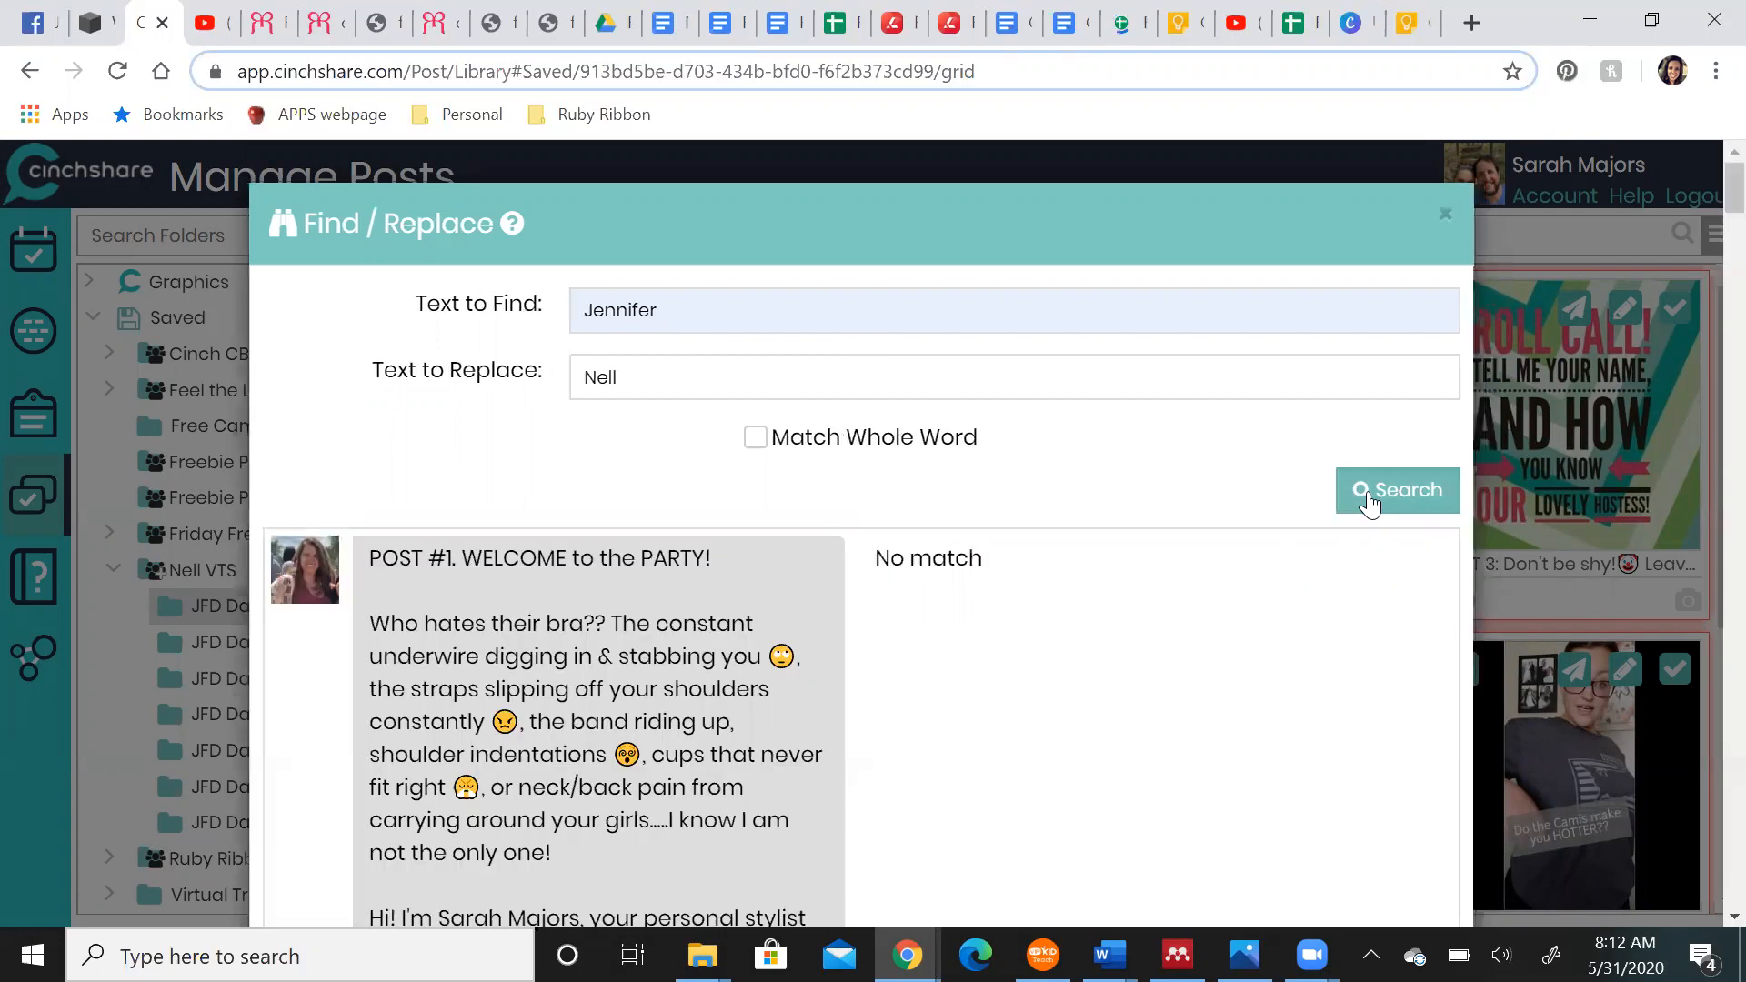
# Review the proposed name replacements across all the selected posts and update the posts
pyautogui.scroll(-20, 1182, 608)
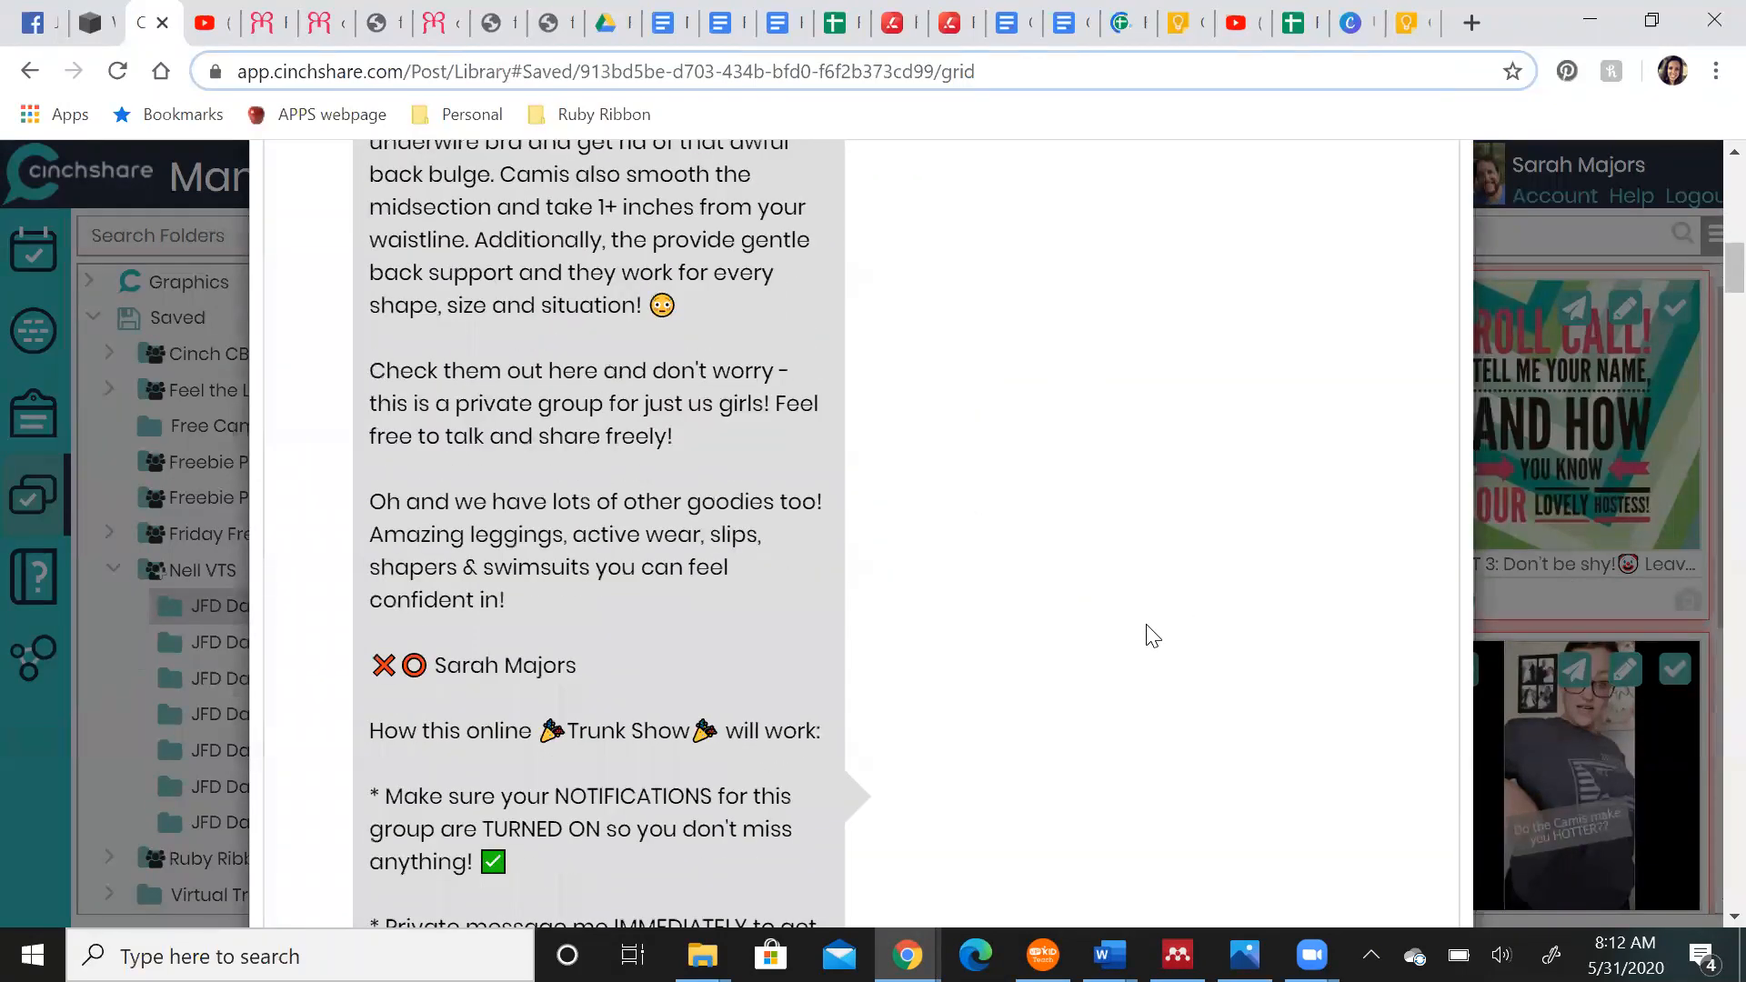
pyautogui.scroll(-20, 1153, 634)
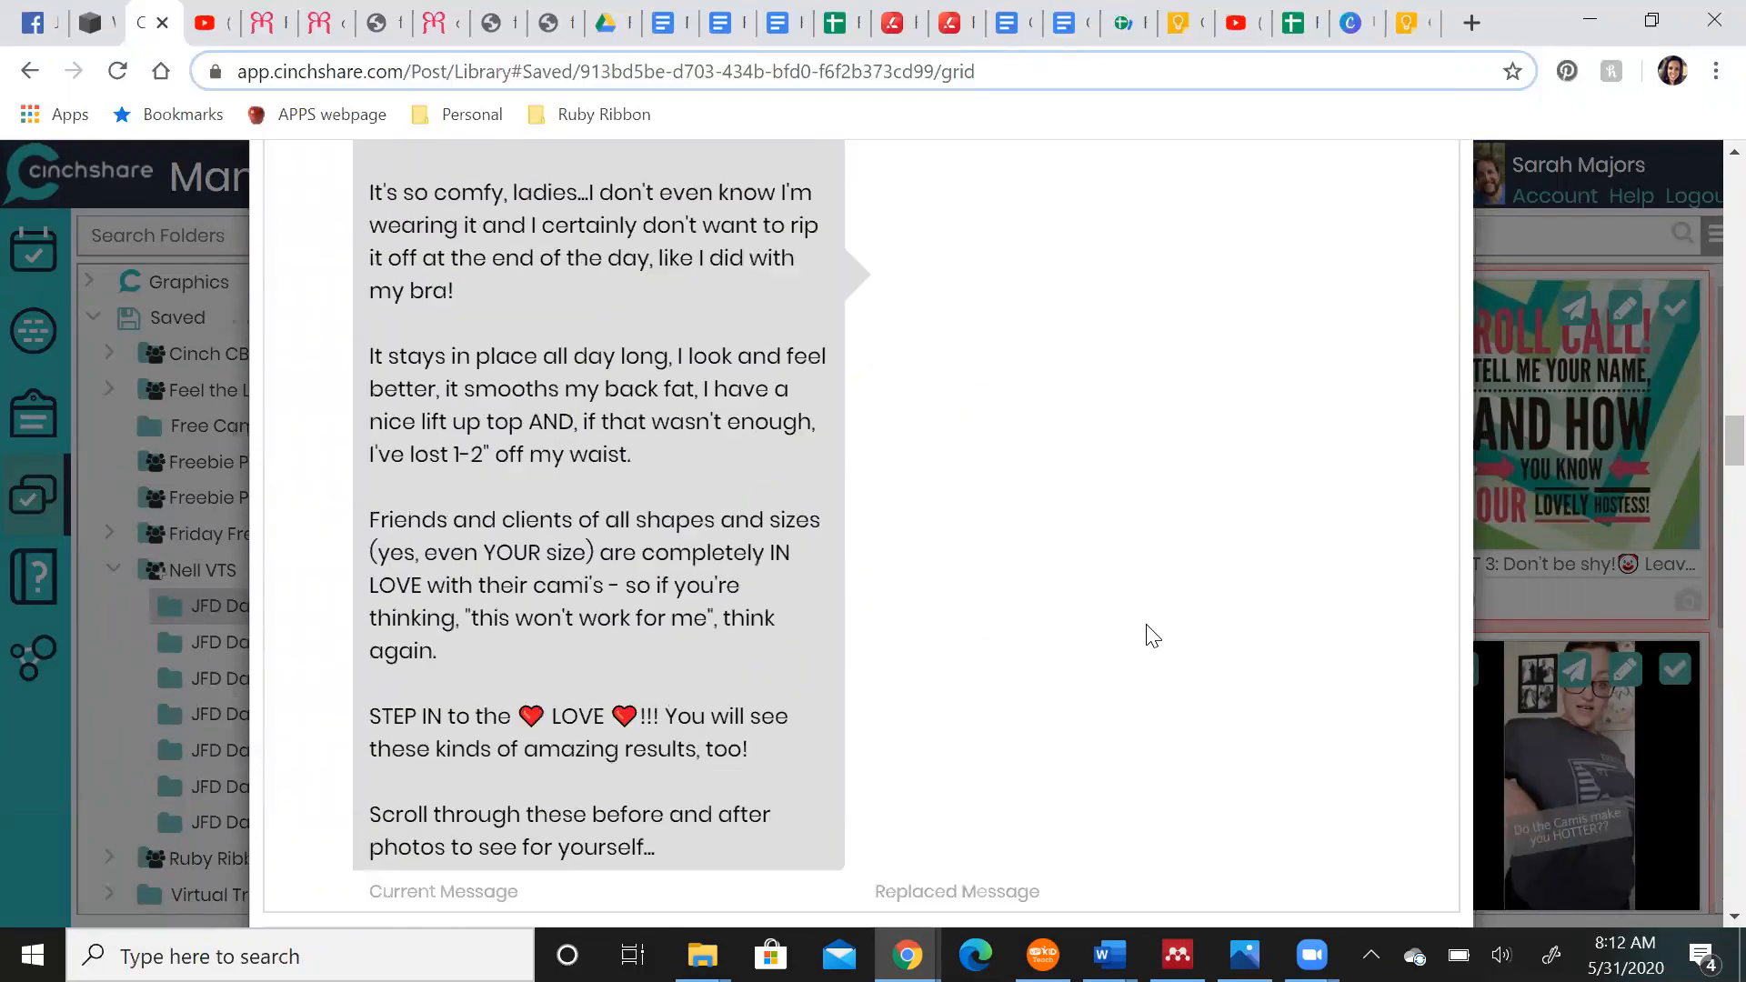
pyautogui.scroll(-5, 1152, 634)
pyautogui.scroll(3, 1146, 636)
pyautogui.scroll(-1, 1144, 618)
pyautogui.scroll(-10, 1148, 626)
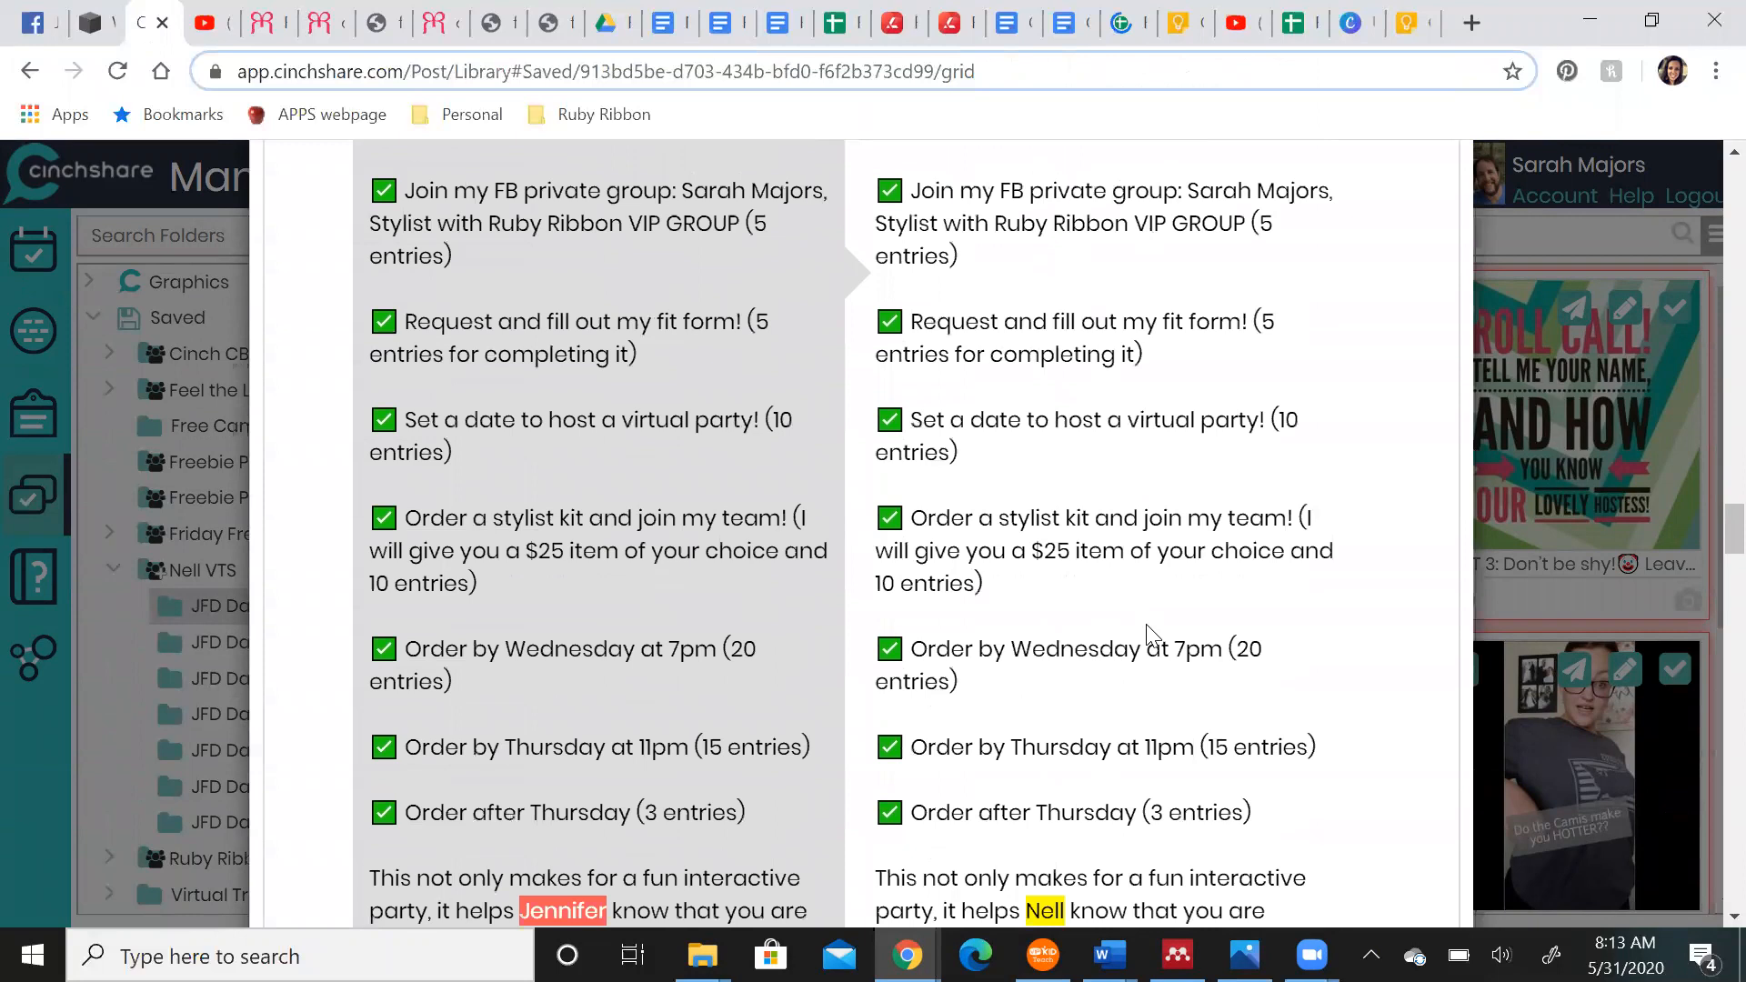
pyautogui.scroll(-1, 1149, 626)
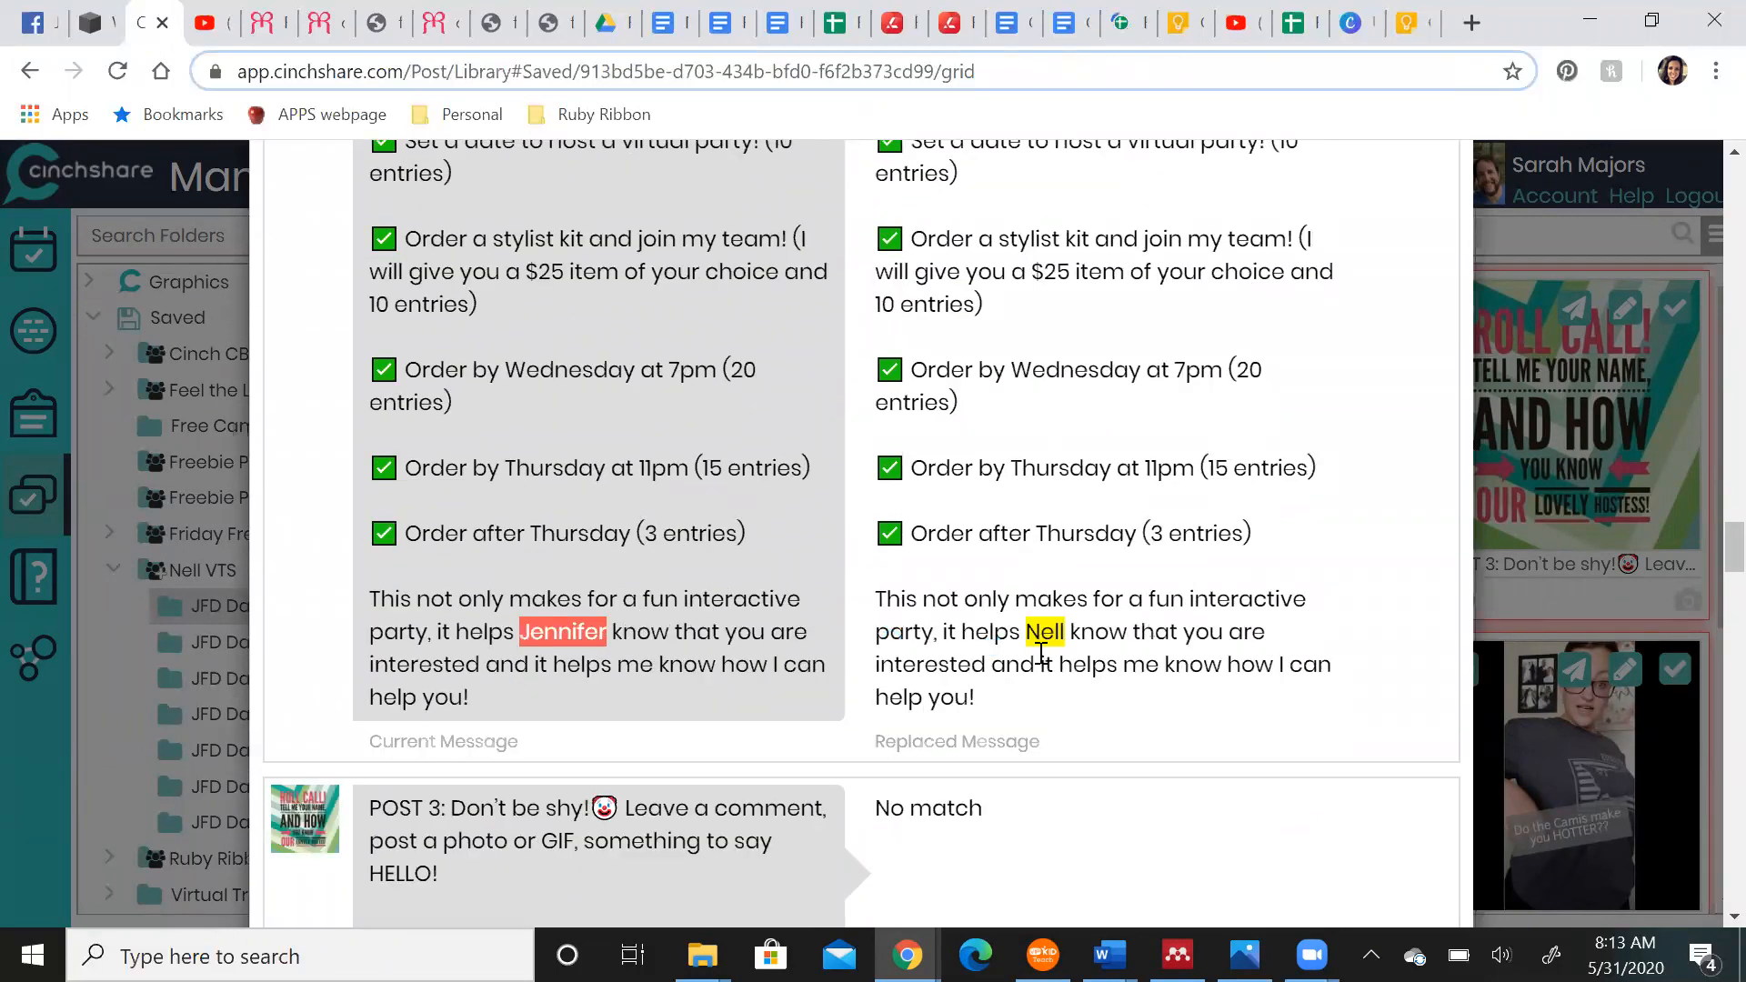
pyautogui.scroll(-15, 1041, 653)
pyautogui.scroll(-20, 1044, 662)
pyautogui.scroll(-20, 1045, 663)
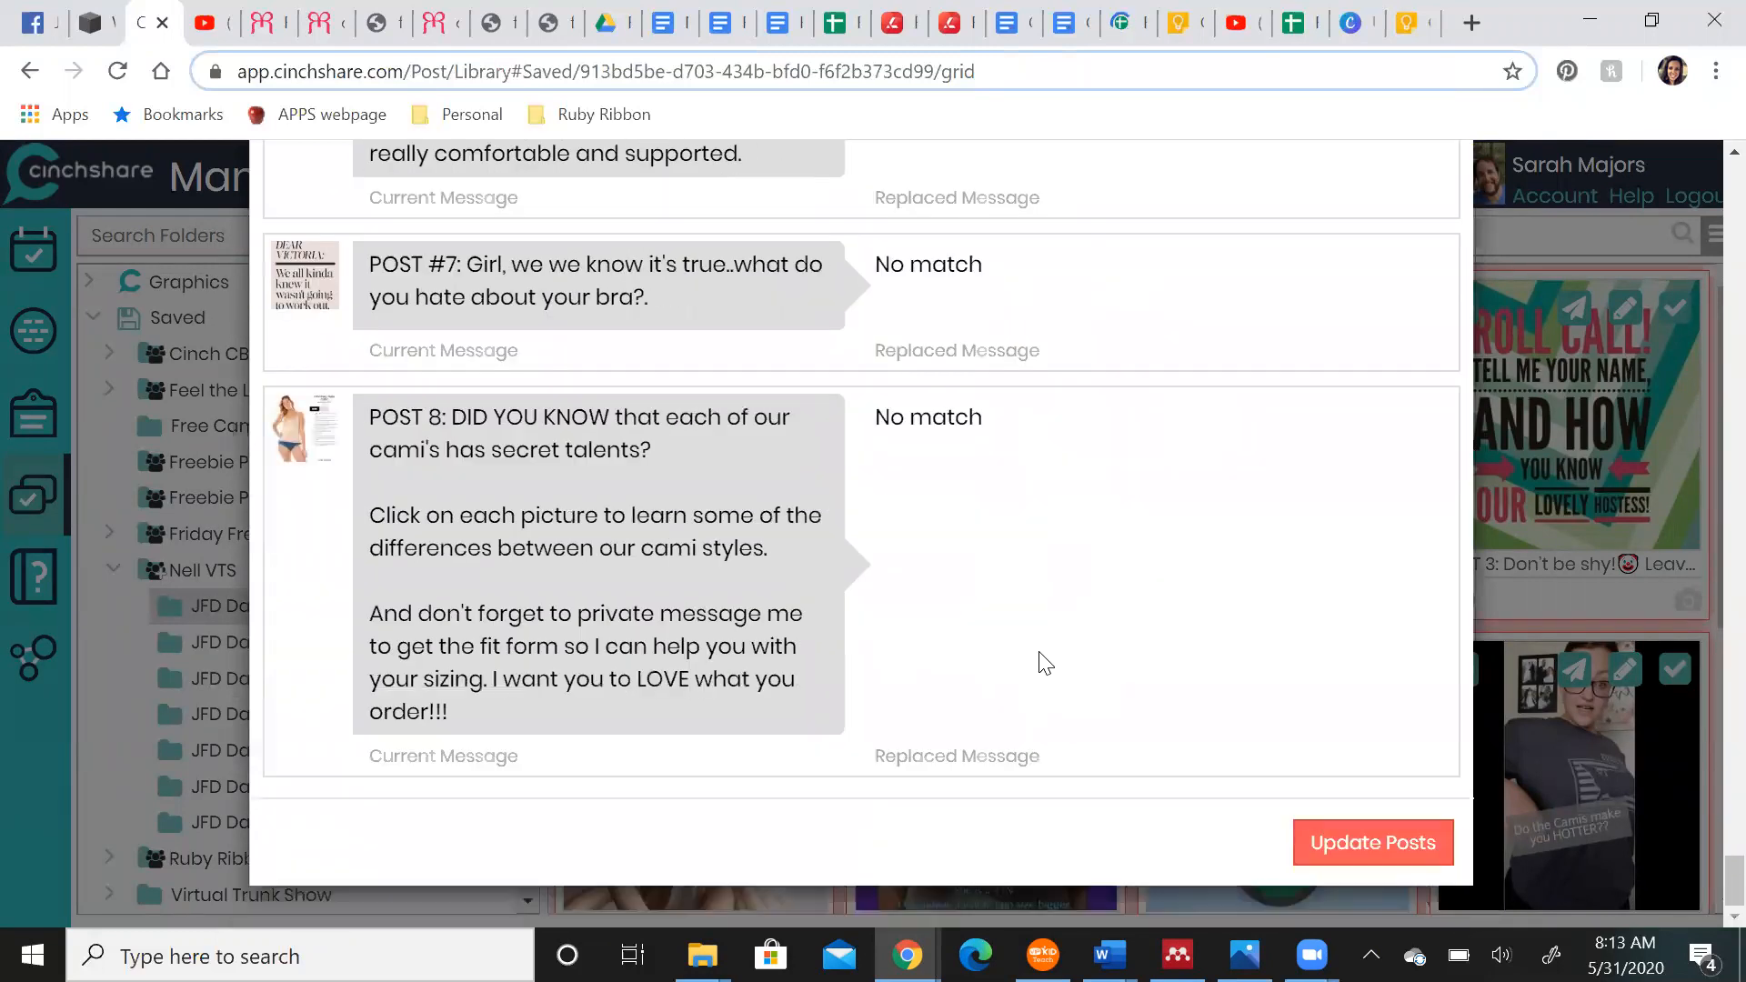
pyautogui.click(1342, 851)
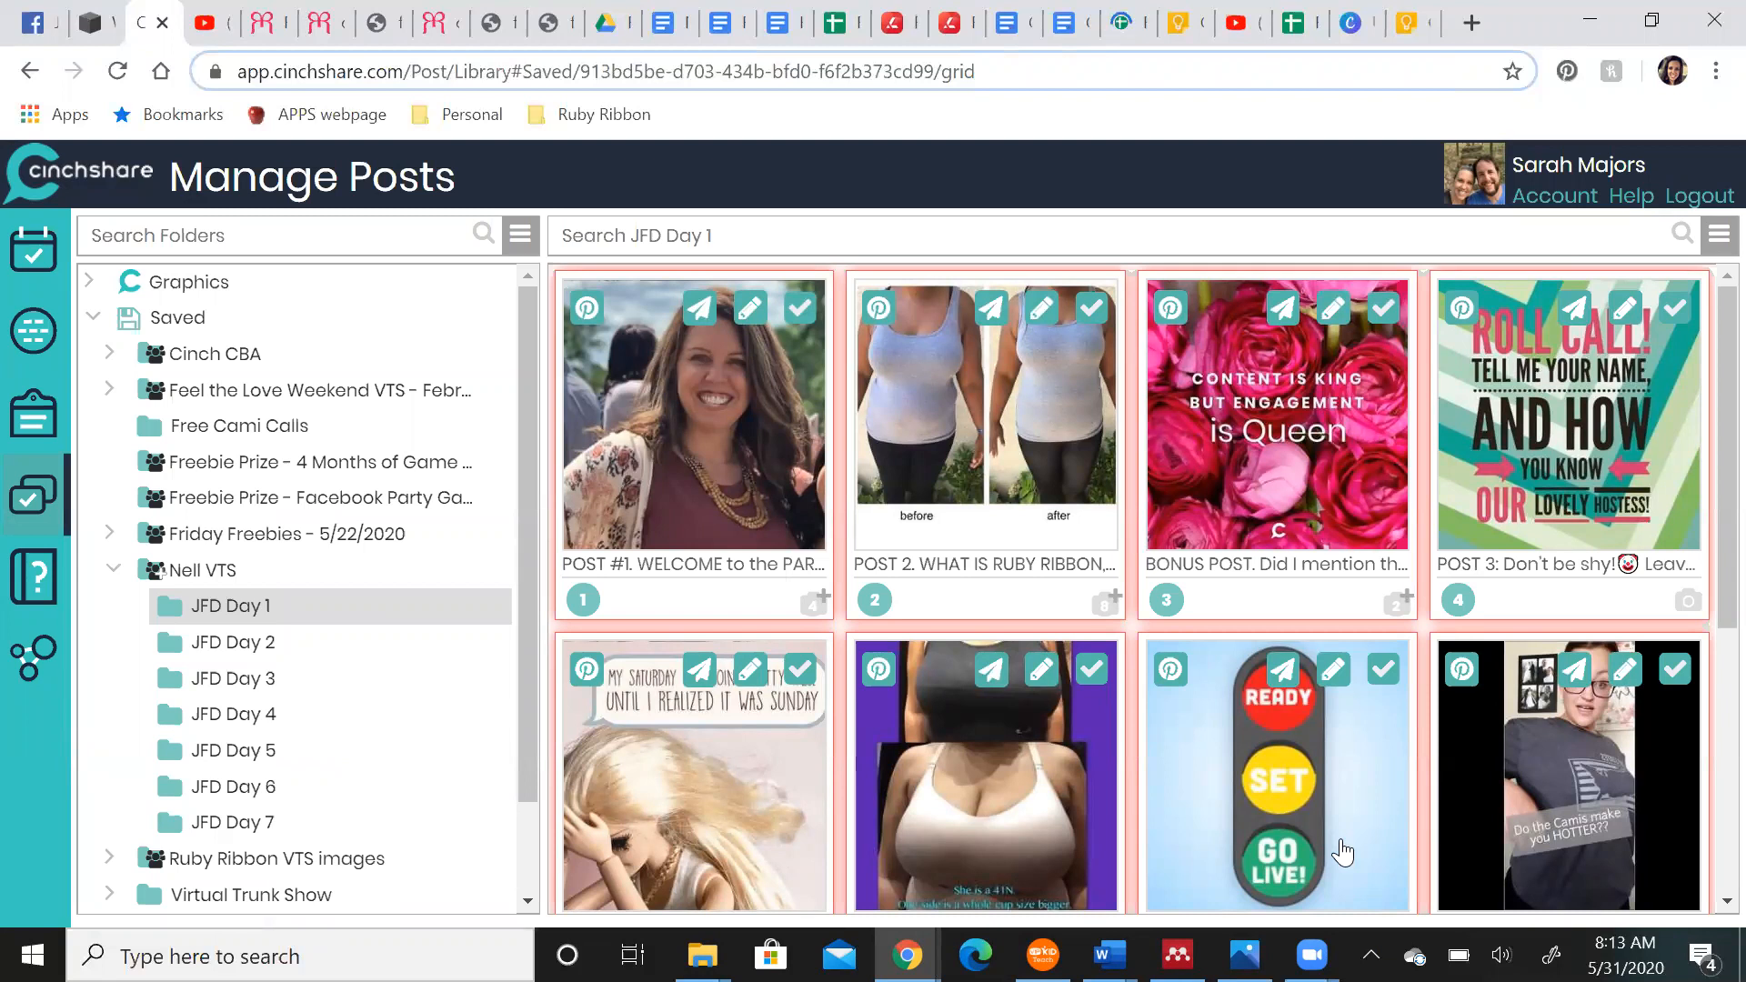
# Start a batch post with all the selected JFD Day 1 posts
pyautogui.click(1716, 242)
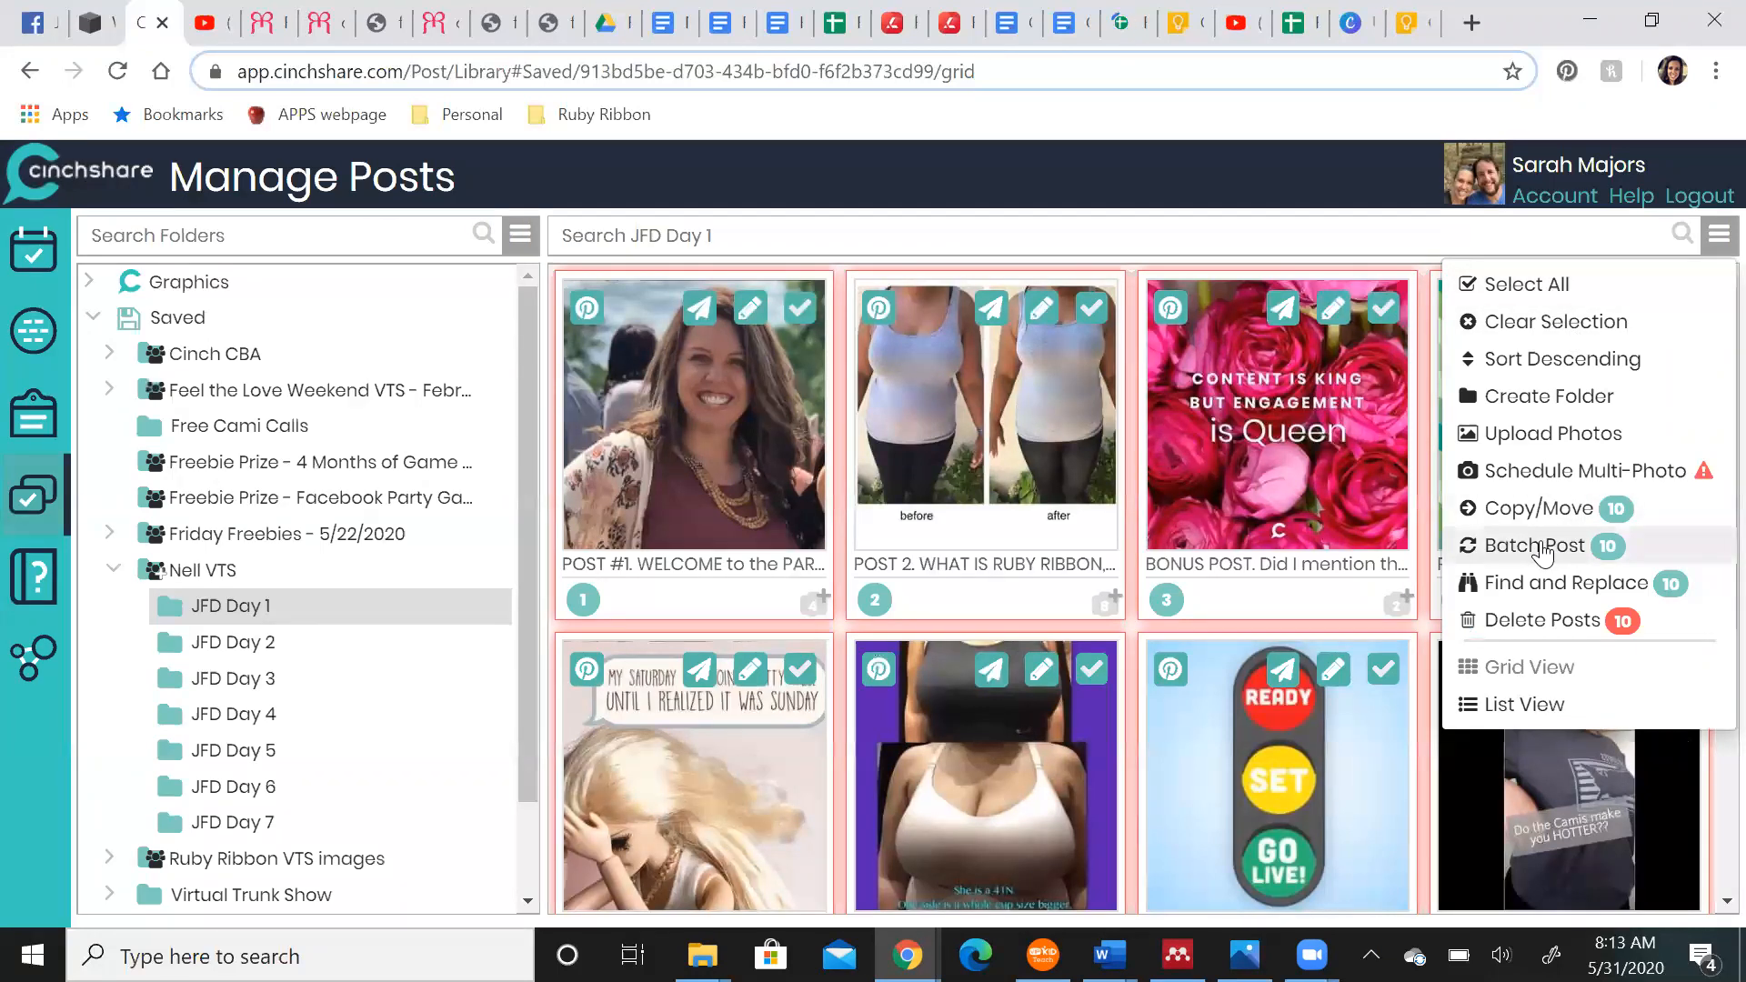
pyautogui.click(1544, 546)
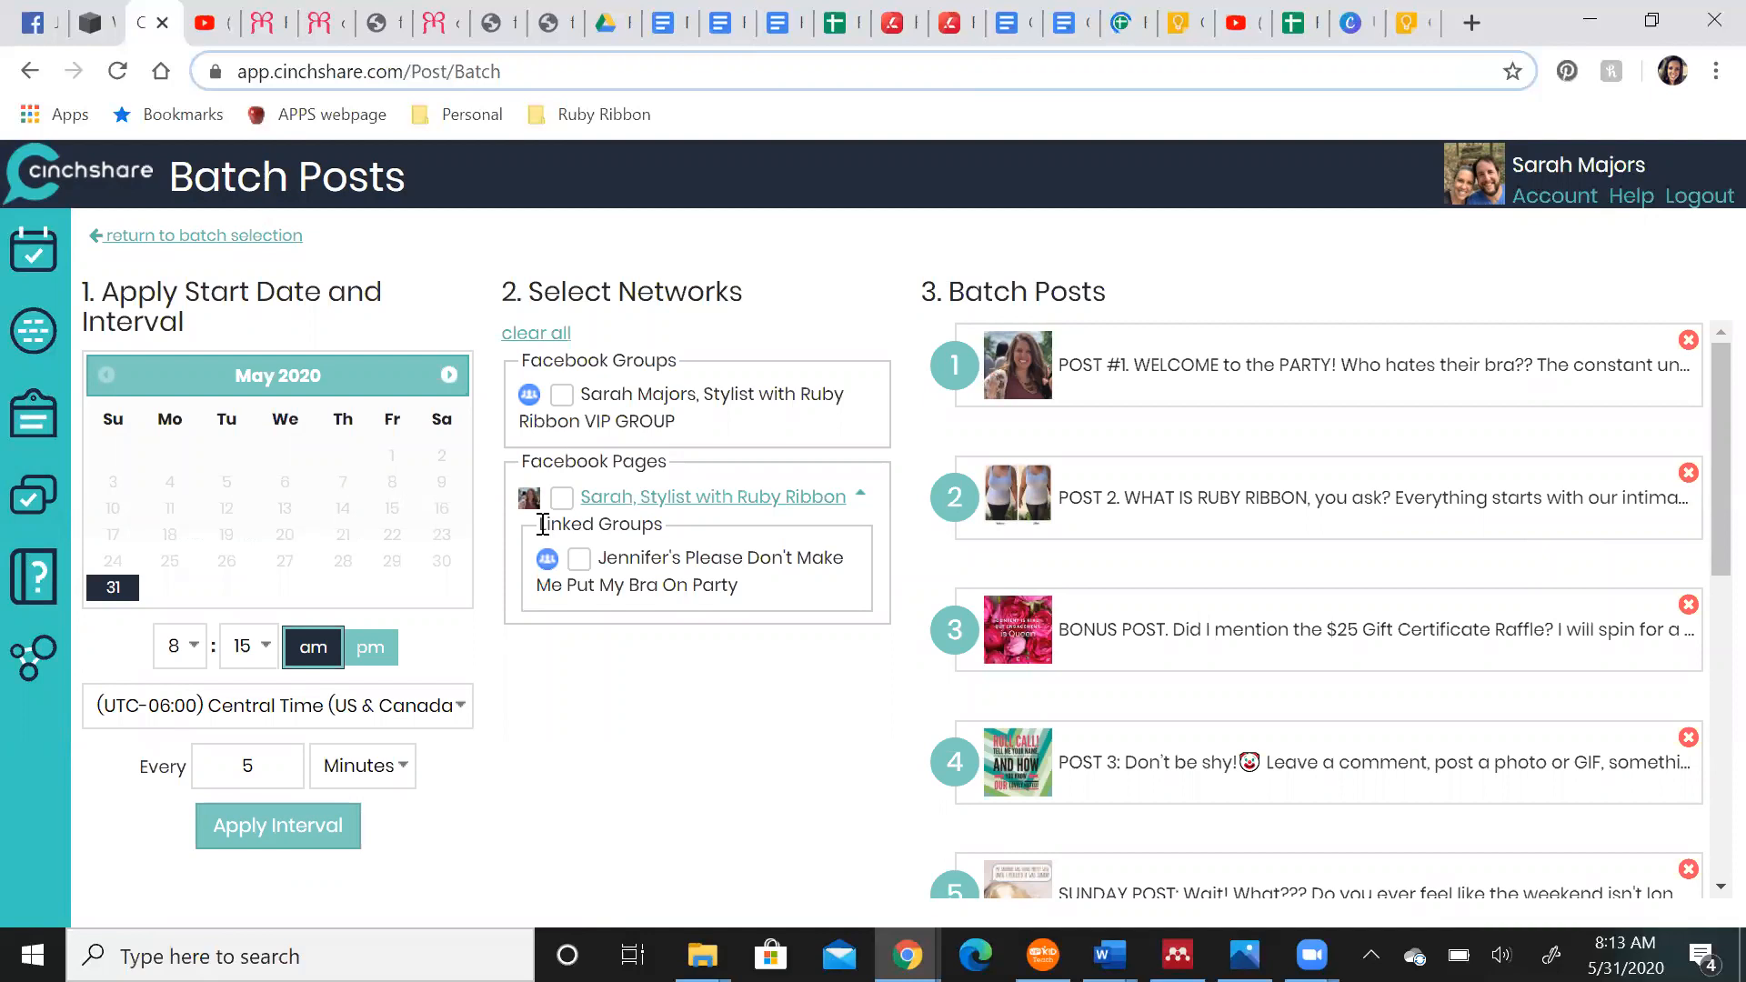
# Switch to the Facebook party group and close all the open chat windows
pyautogui.click(39, 25)
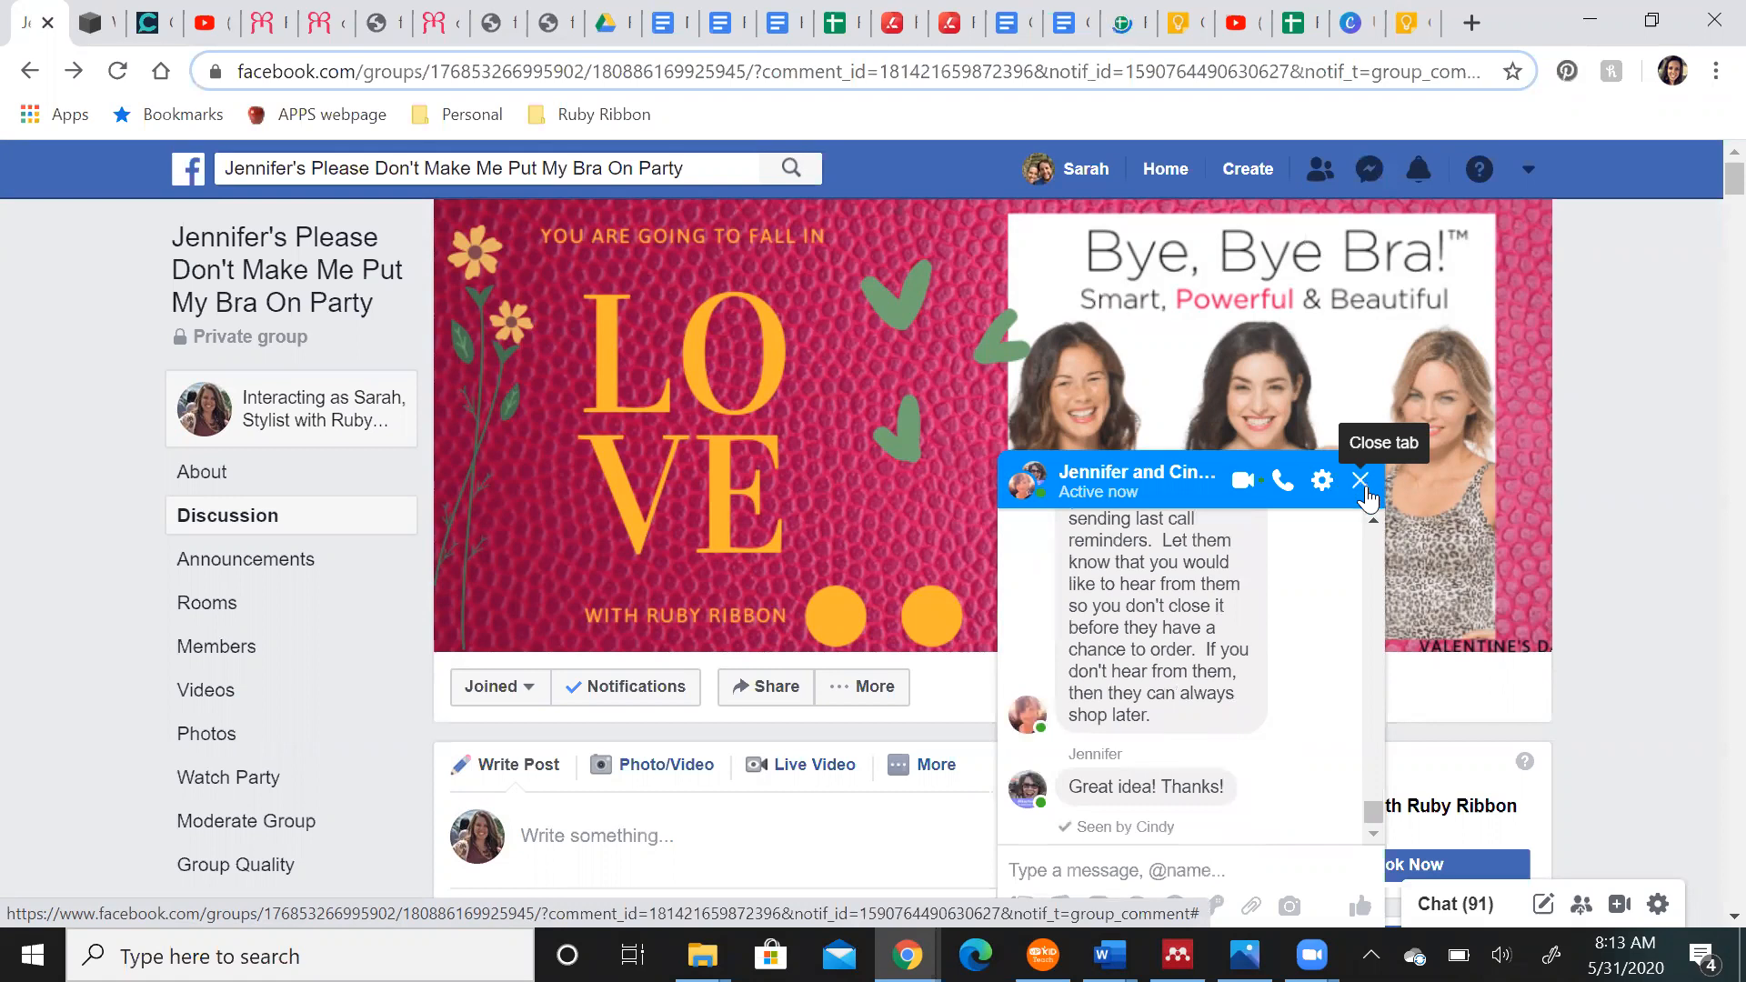
pyautogui.click(1362, 482)
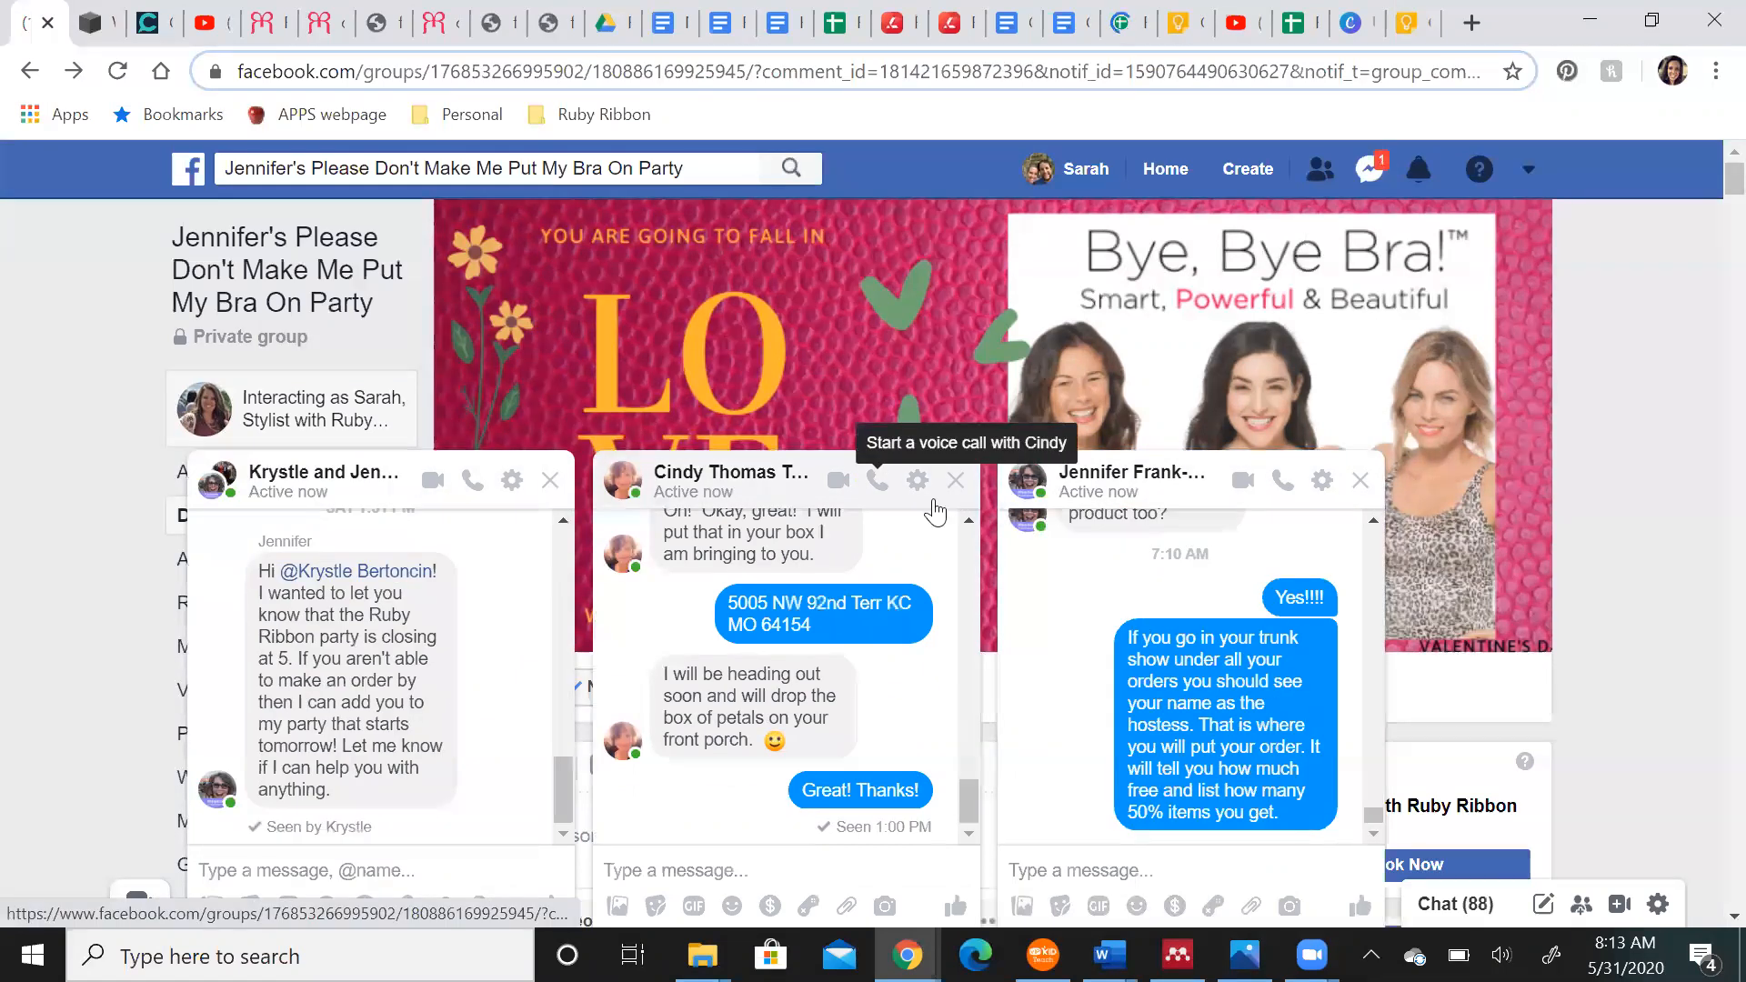
pyautogui.click(955, 480)
pyautogui.click(1359, 482)
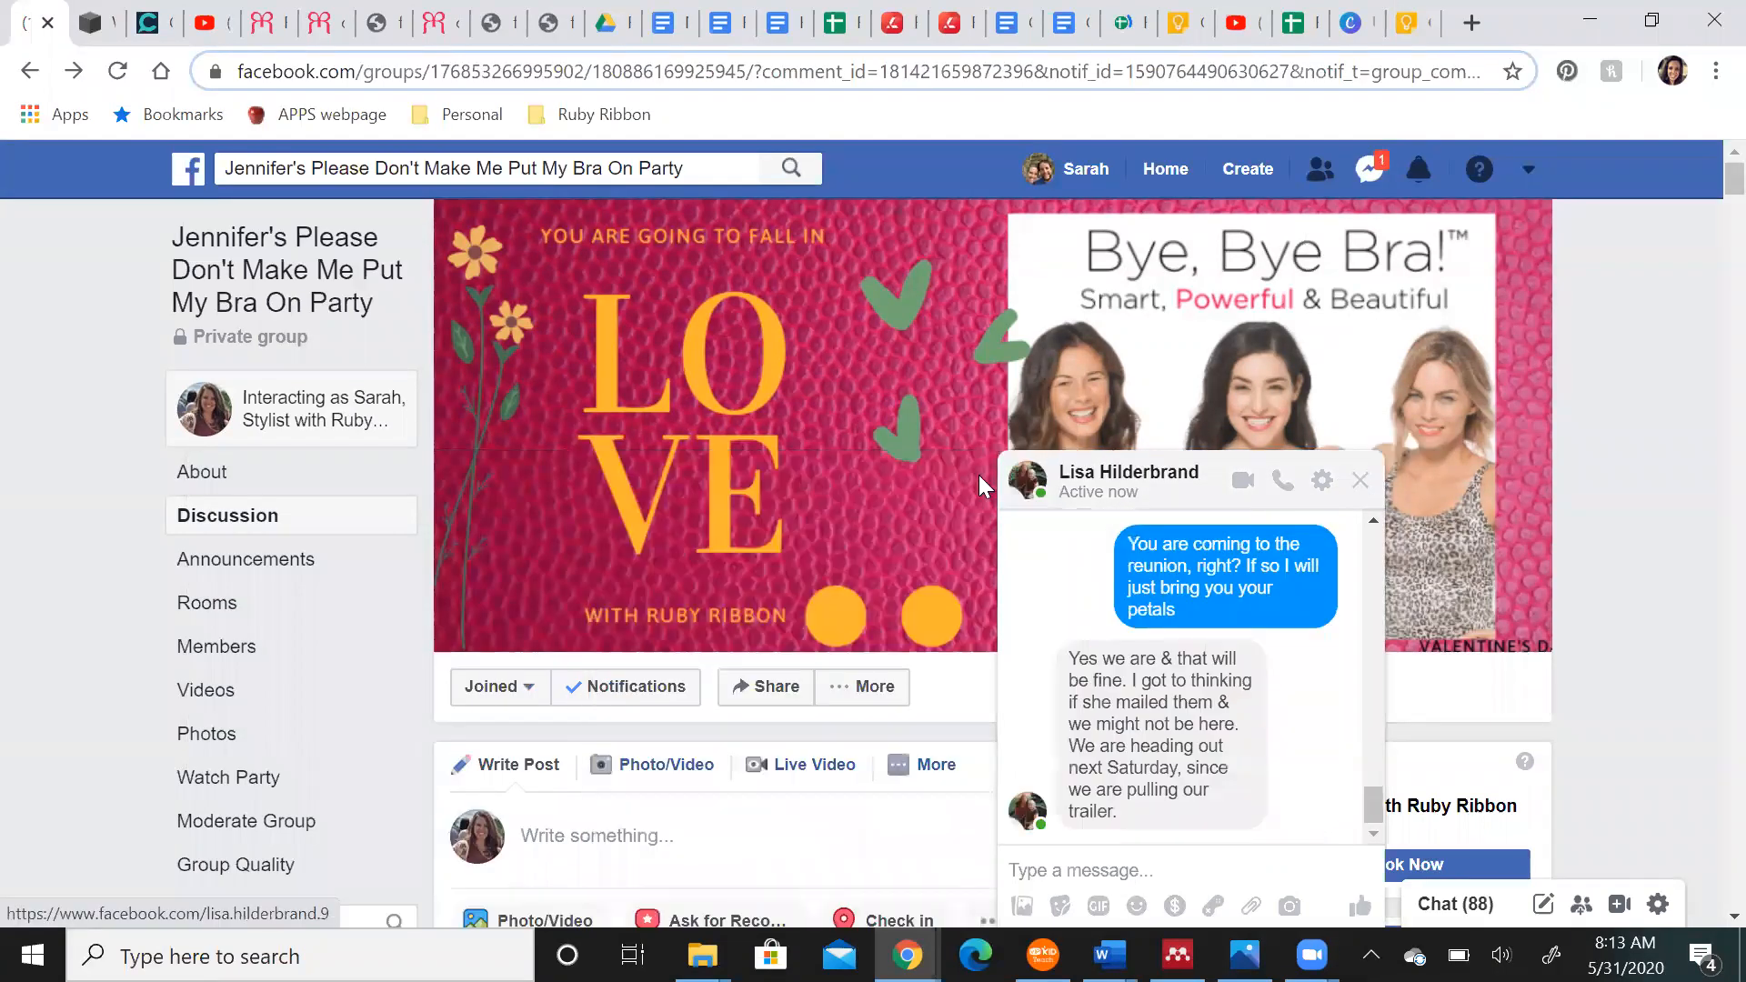
pyautogui.click(1360, 482)
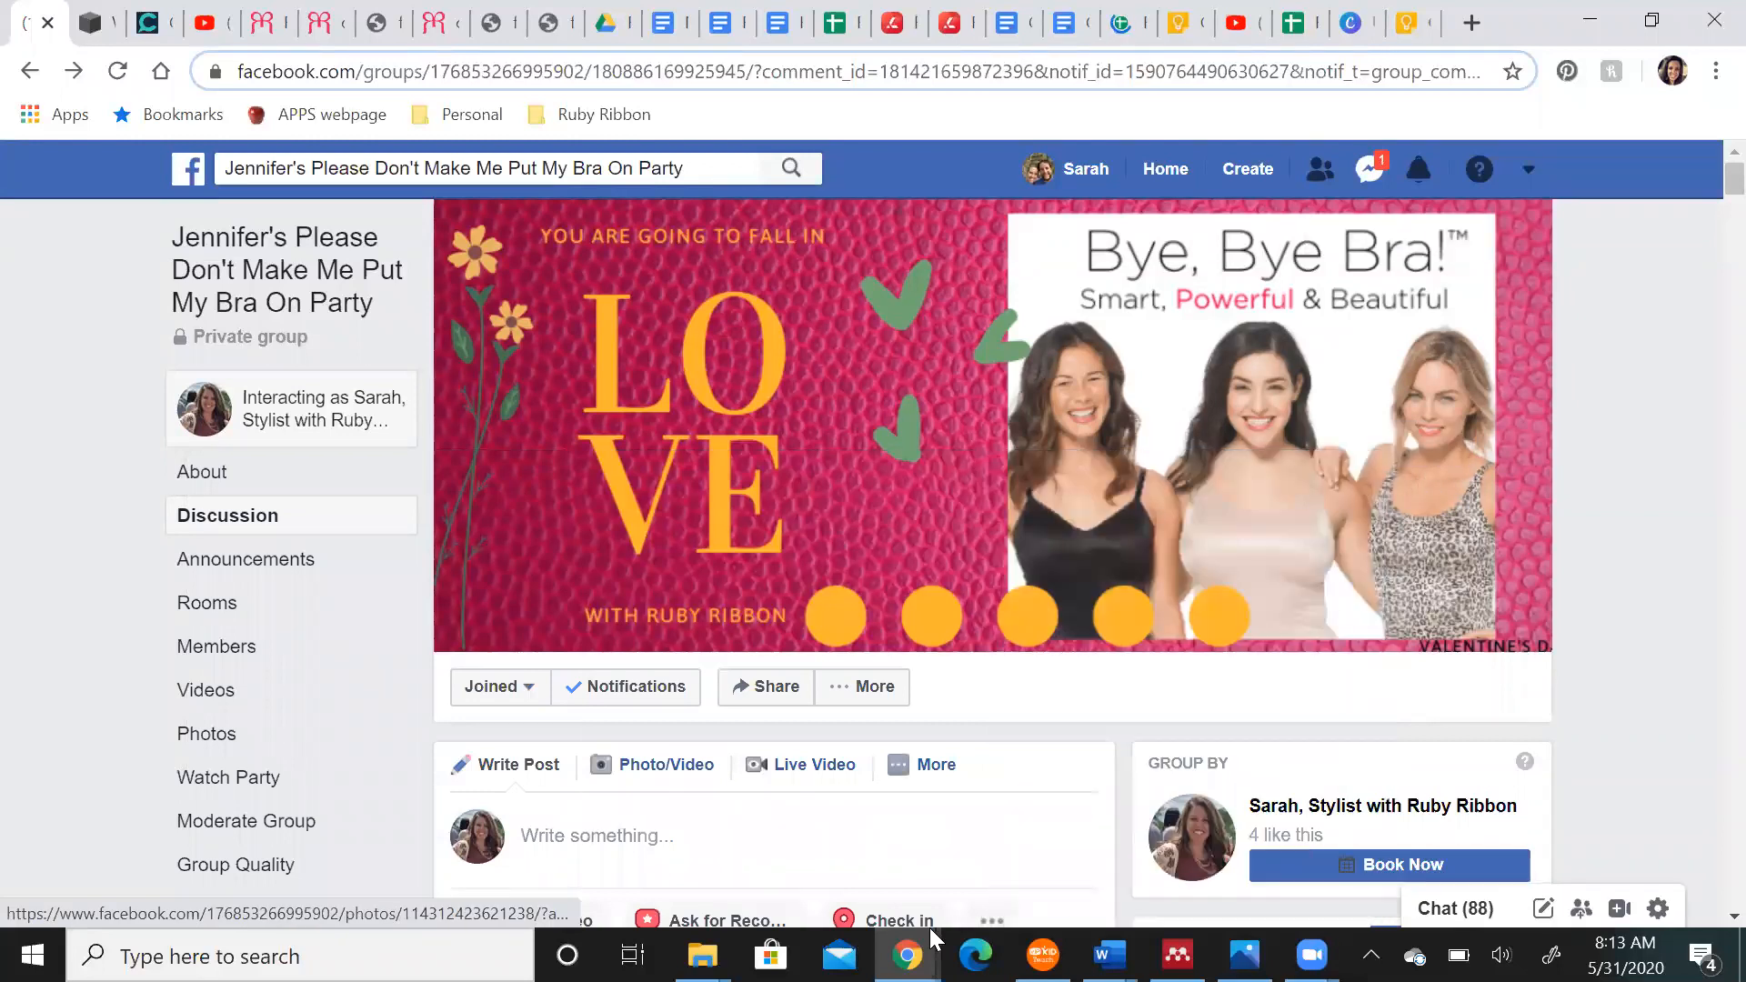
# Start a new group from the Ruby Ribbon stylist page, naming it with the hostess's first name in possessive form plus "Bra Free Beauties"
pyautogui.click(816, 928)
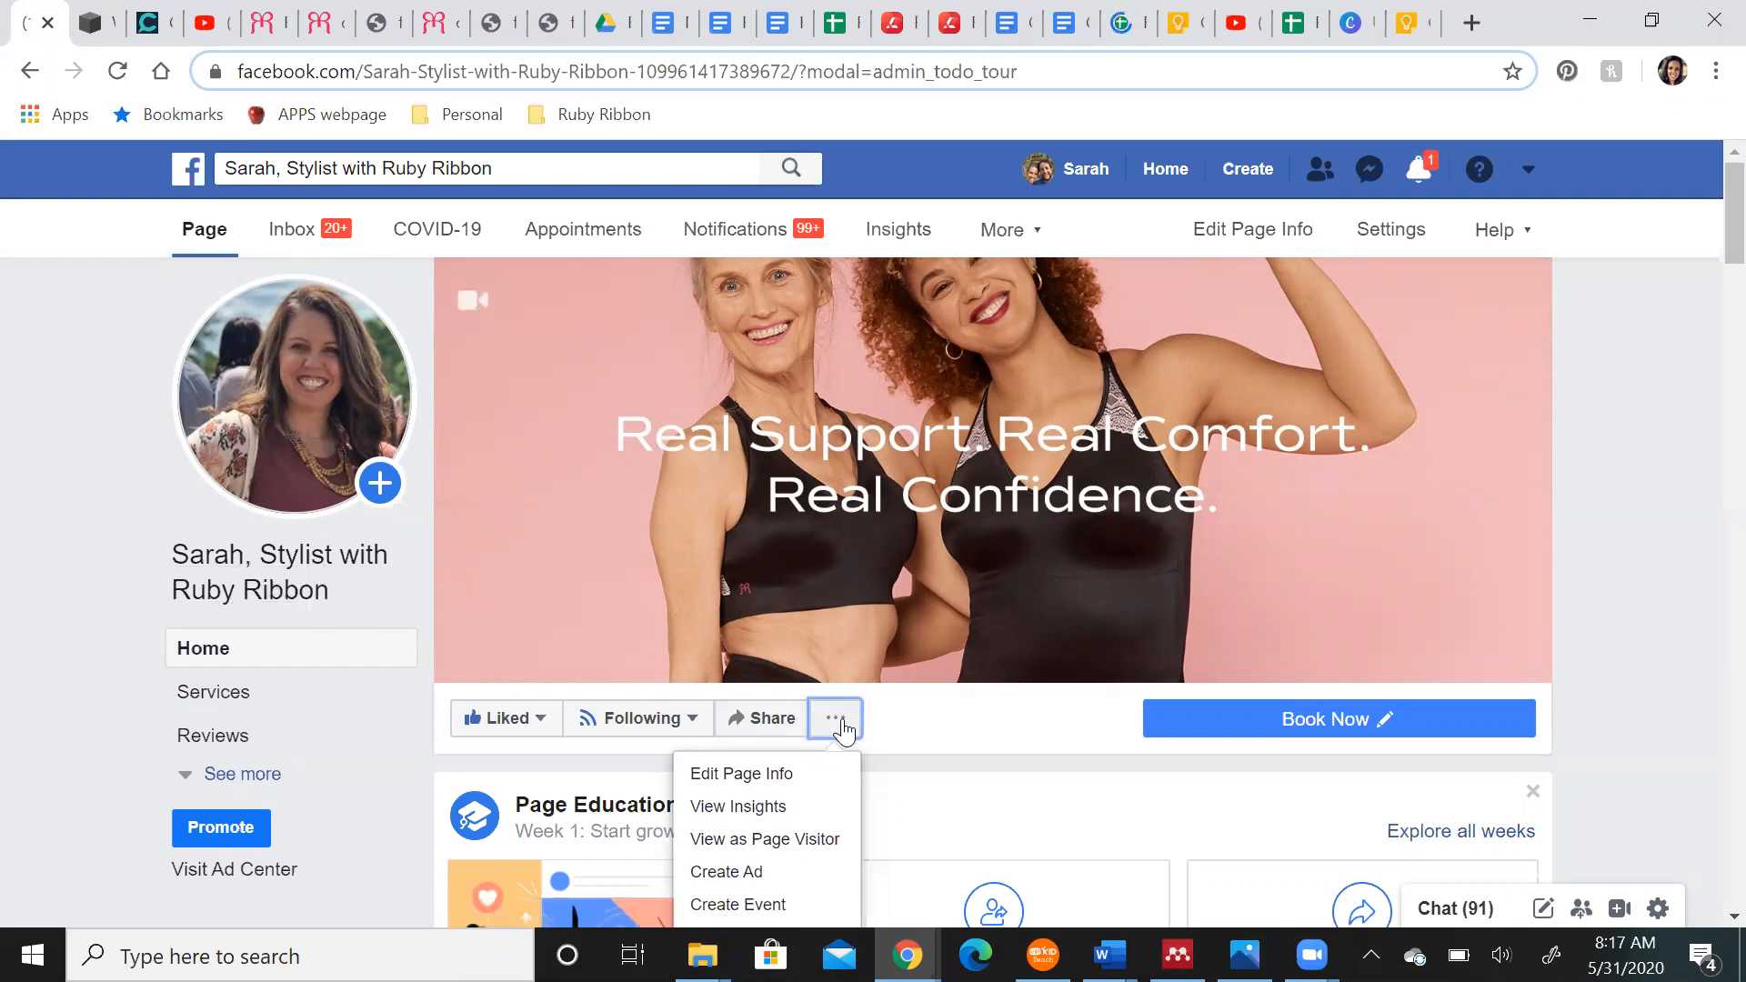
pyautogui.scroll(-2, 841, 728)
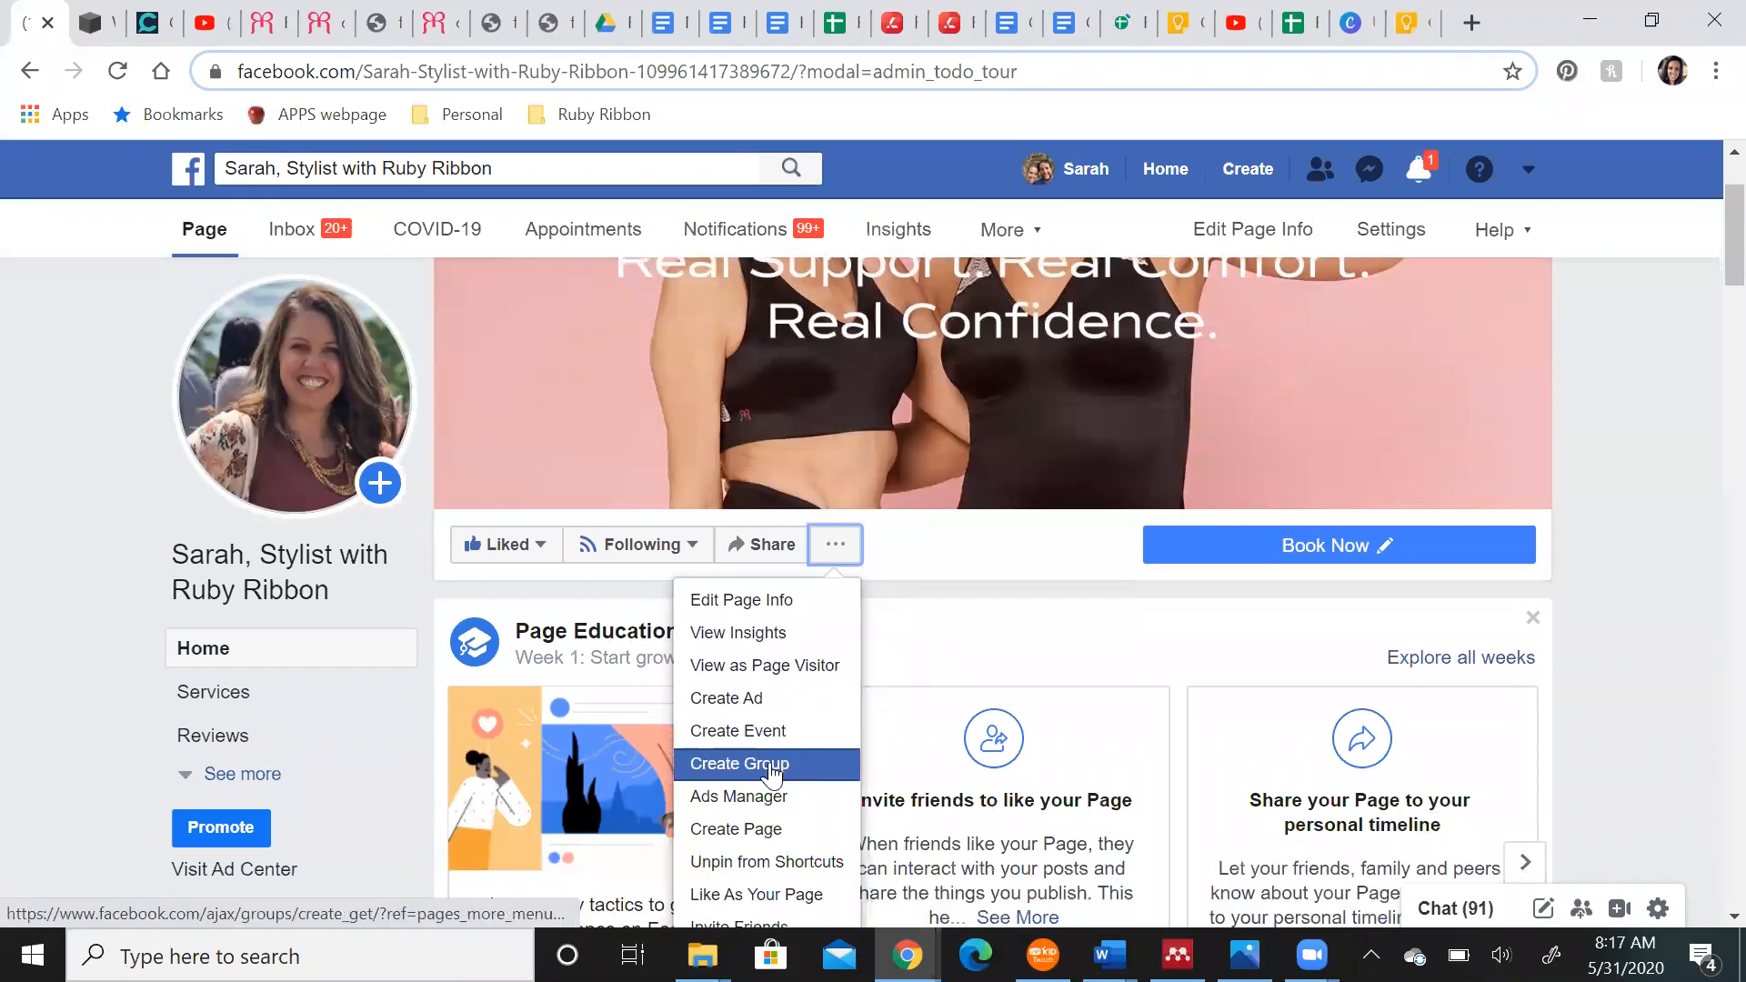
pyautogui.click(770, 771)
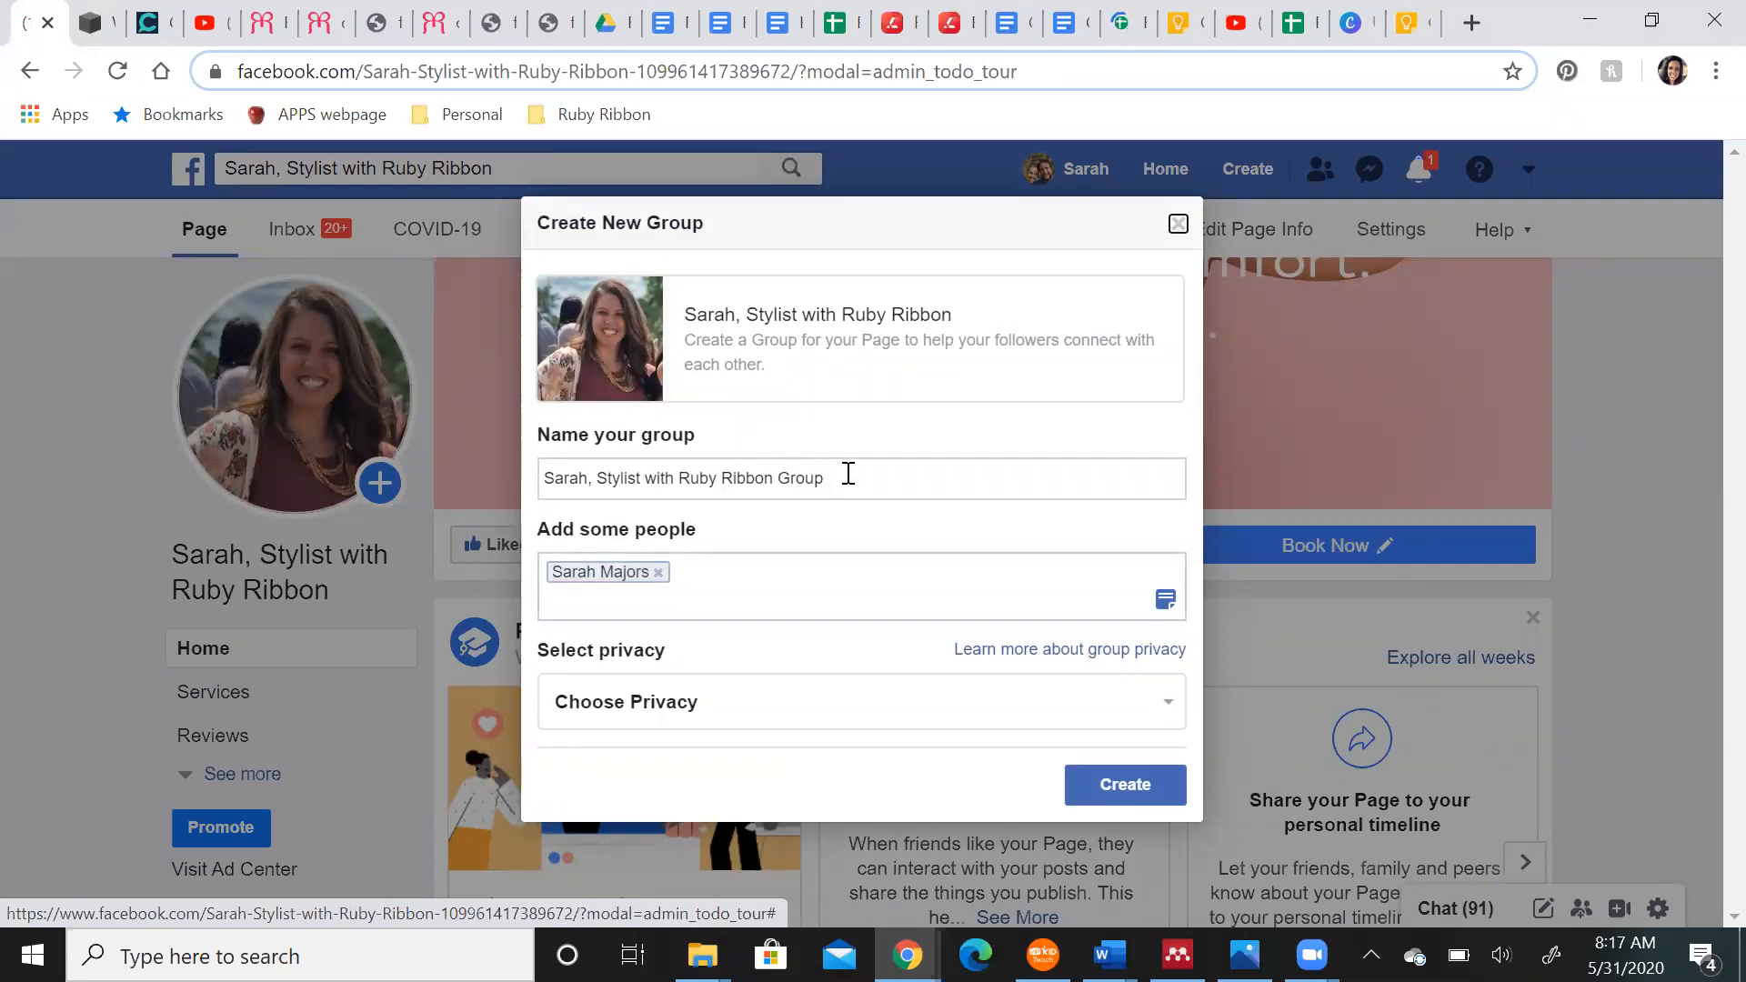
pyautogui.moveTo(848, 474); pyautogui.dragTo(498, 484)
pyautogui.write('Nell')
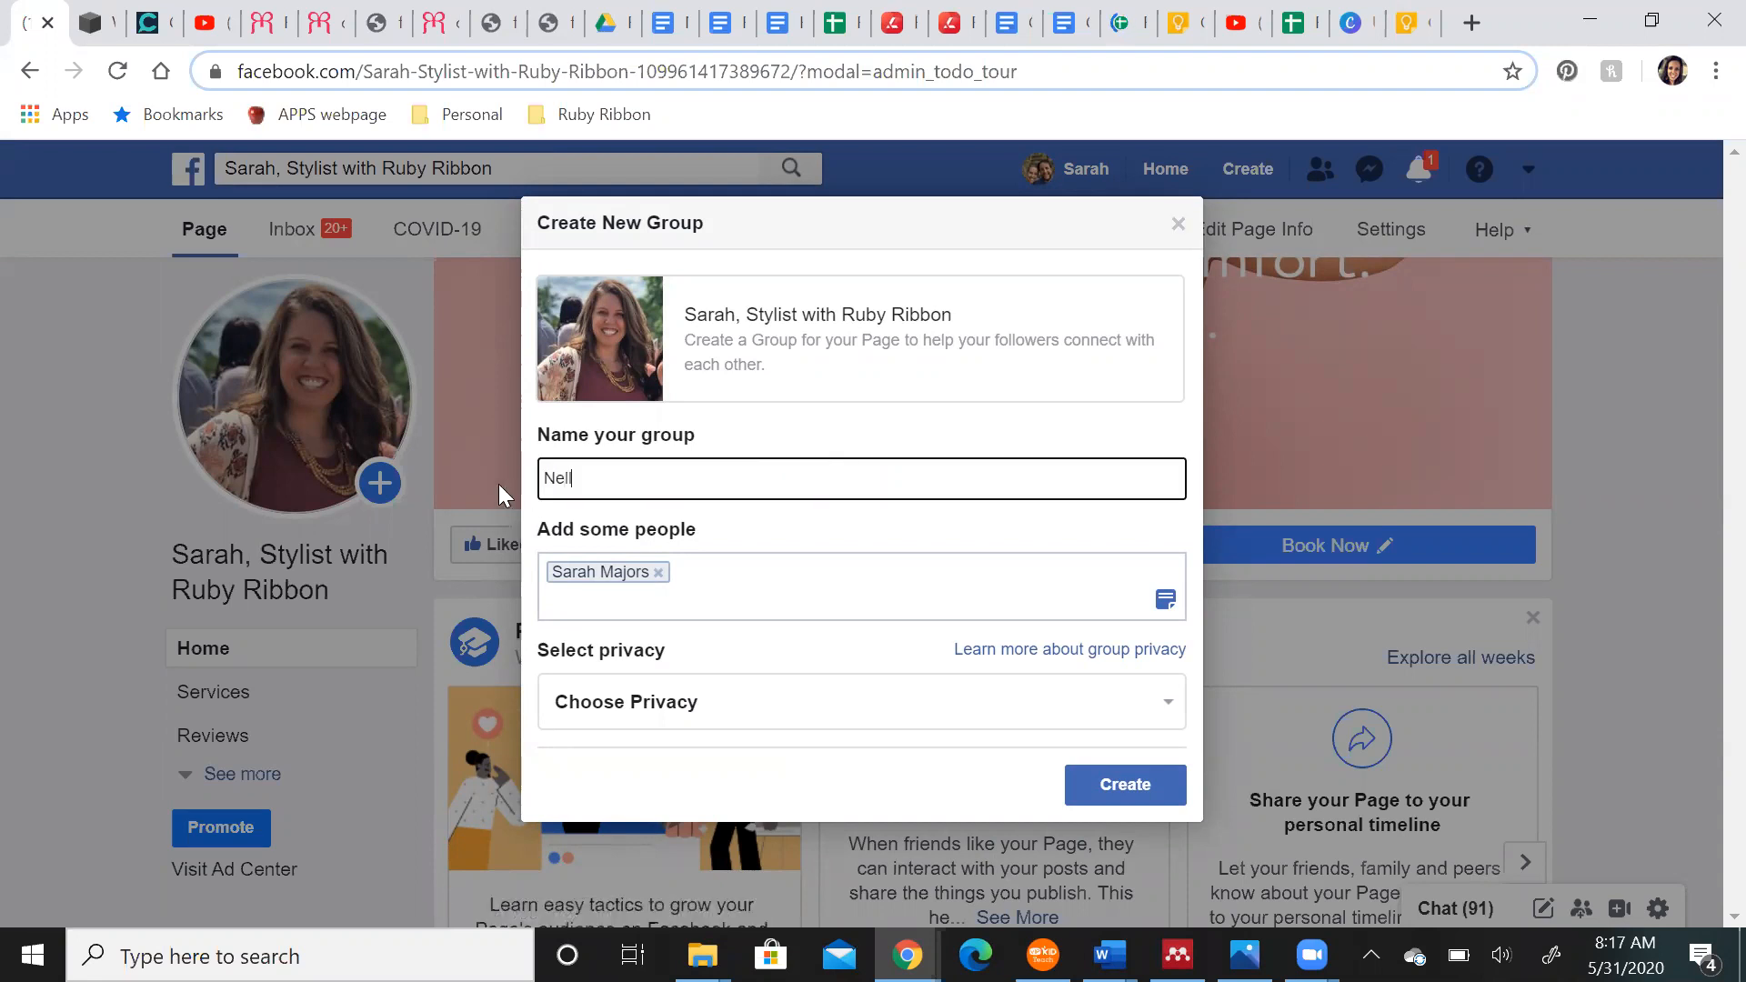
pyautogui.write("'s Bra Free Beauties")
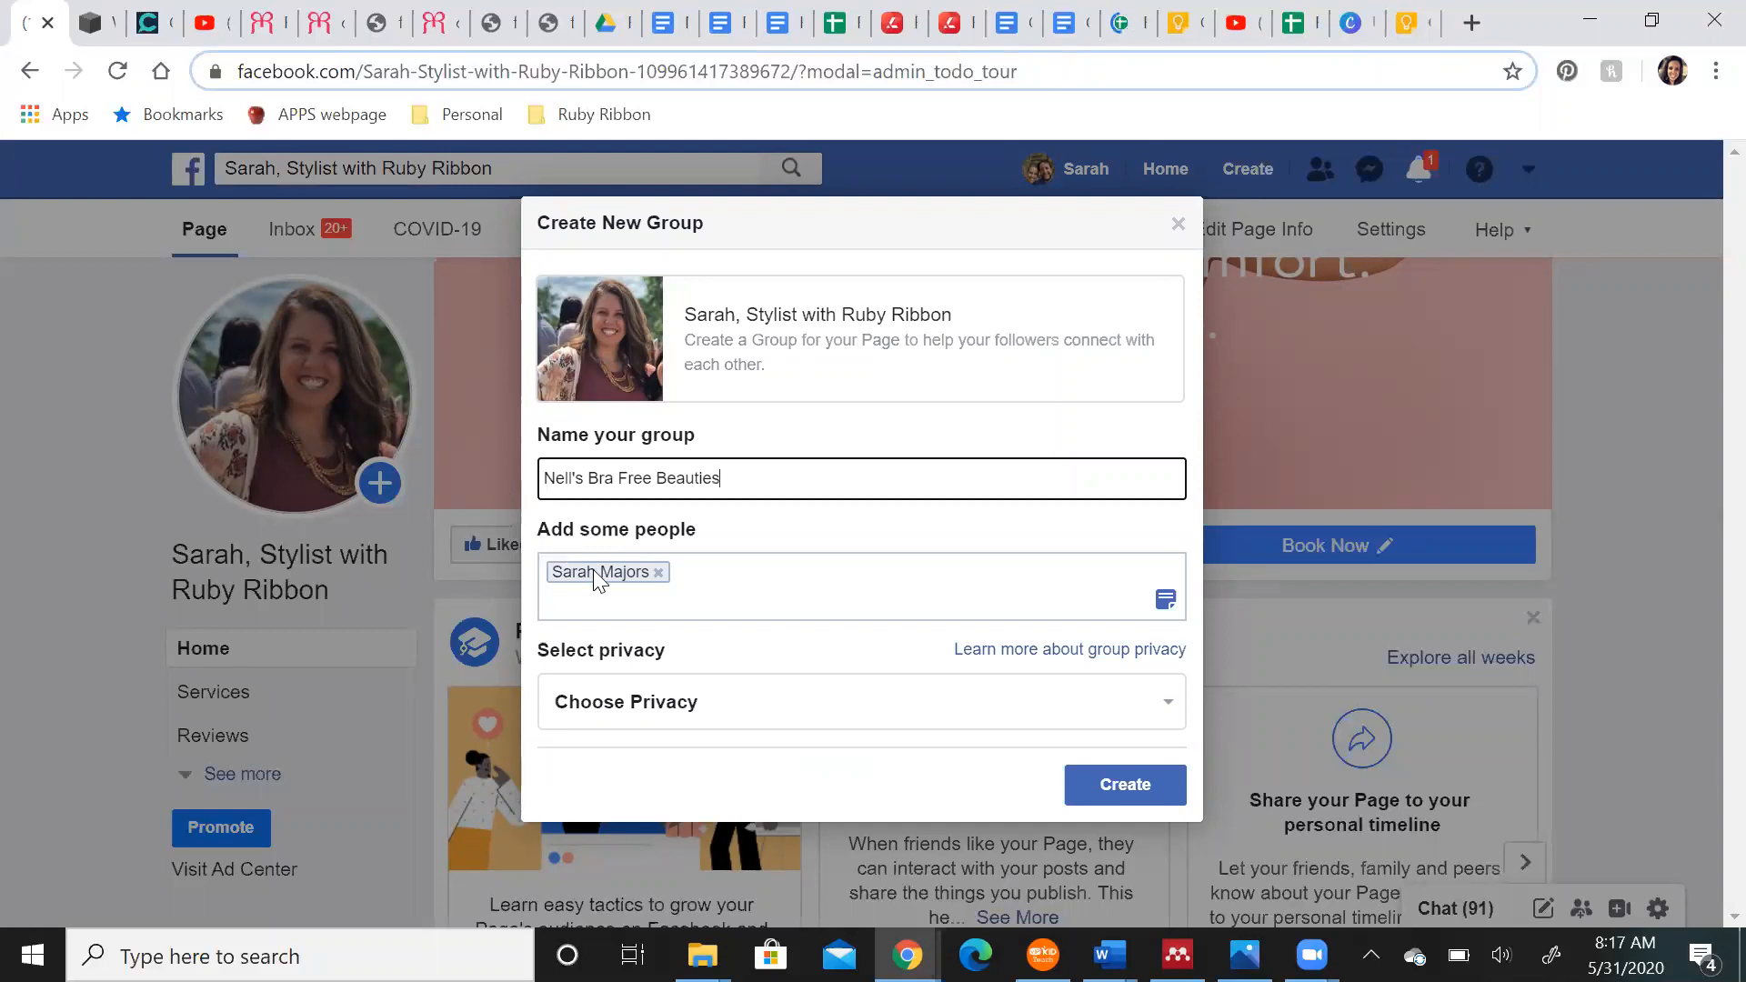
# Set the new group's privacy to Private and create the group
pyautogui.click(646, 701)
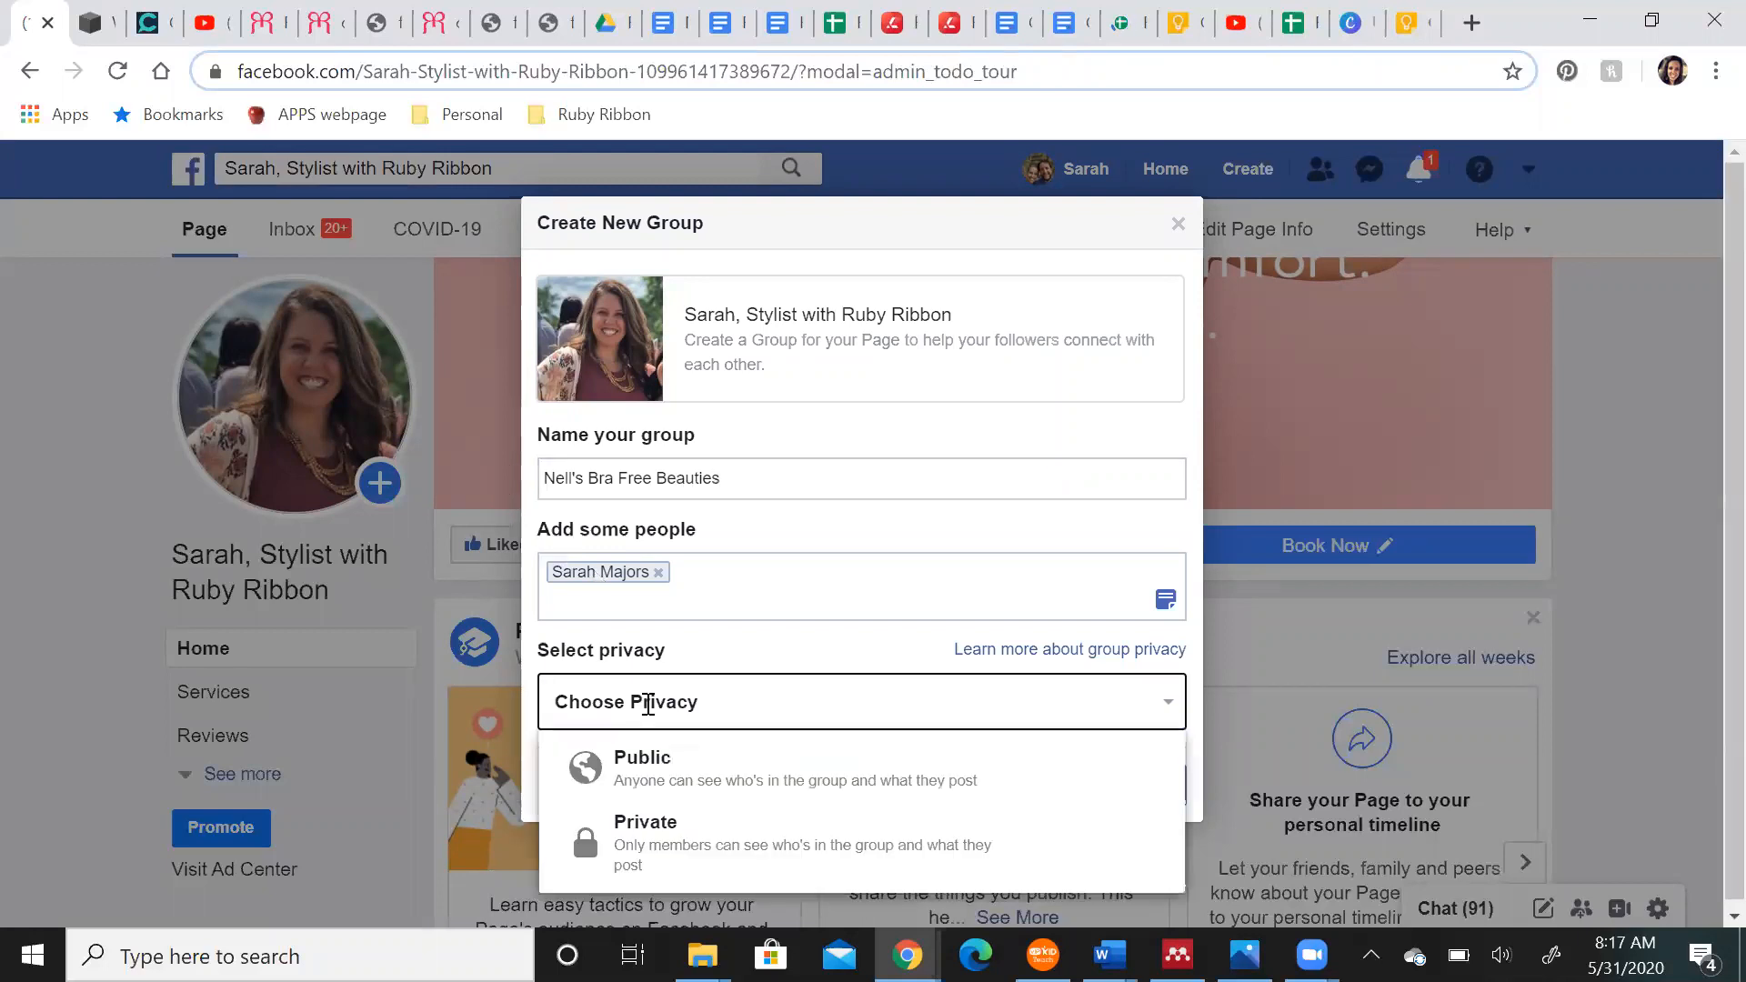
pyautogui.click(660, 823)
pyautogui.scroll(-2, 730, 682)
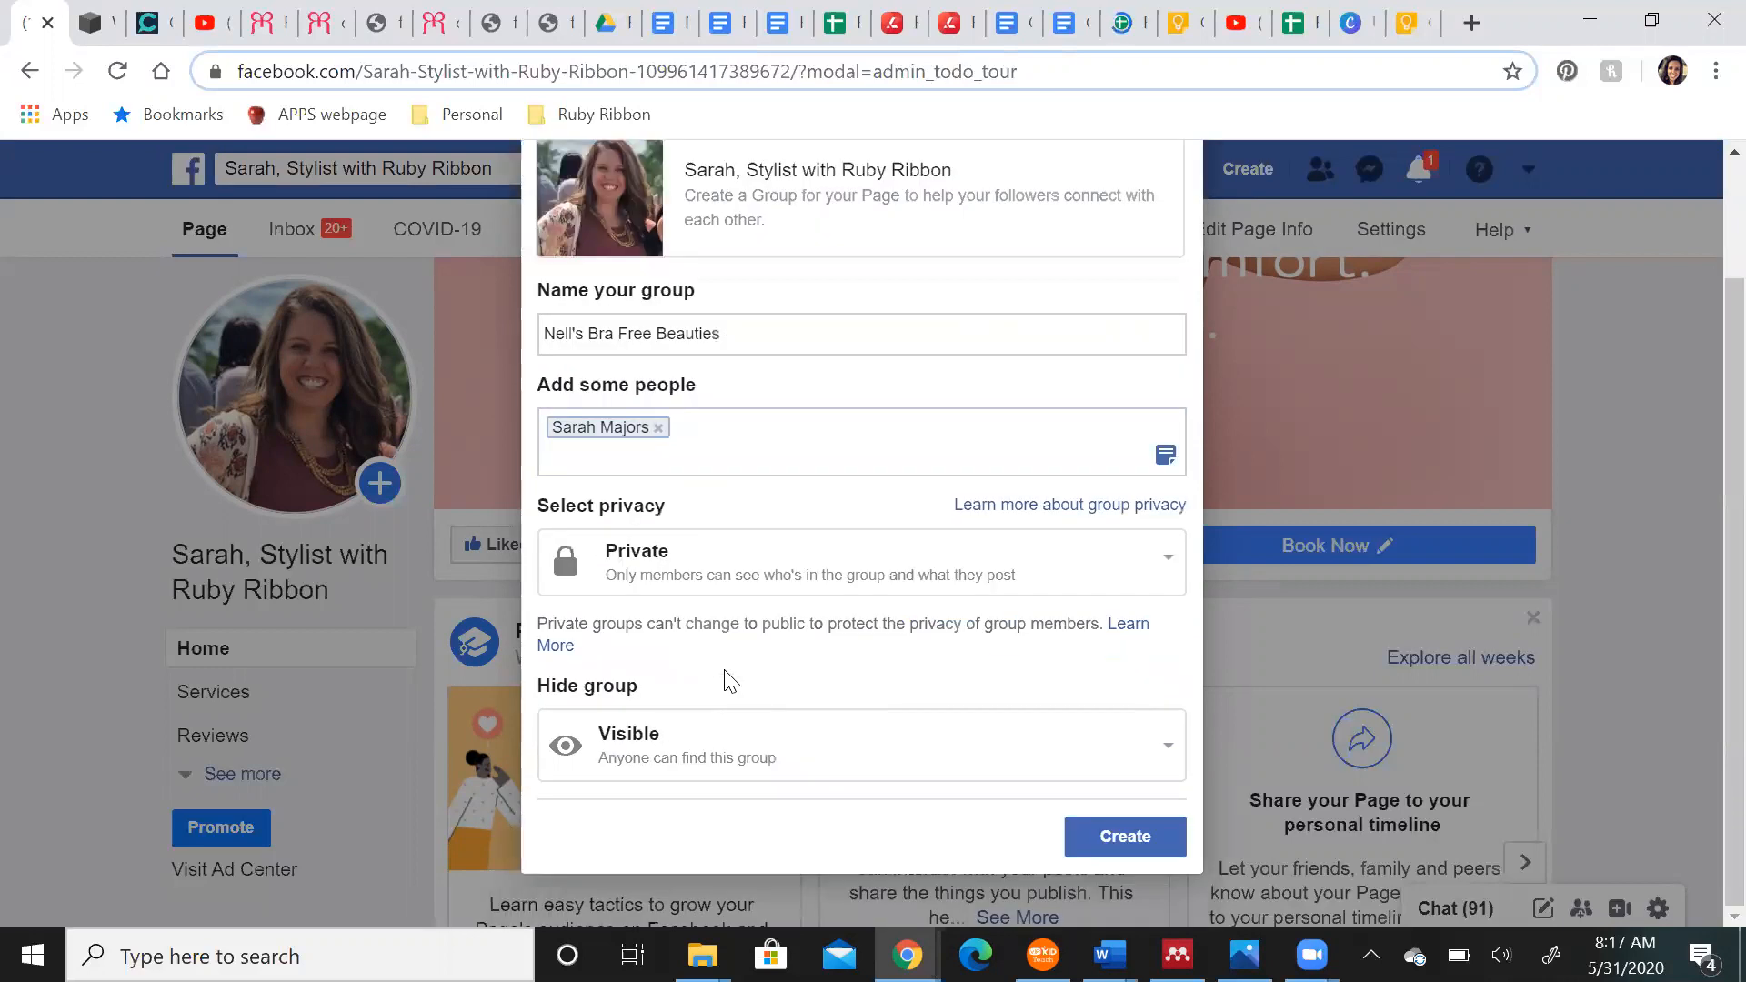
pyautogui.click(1125, 836)
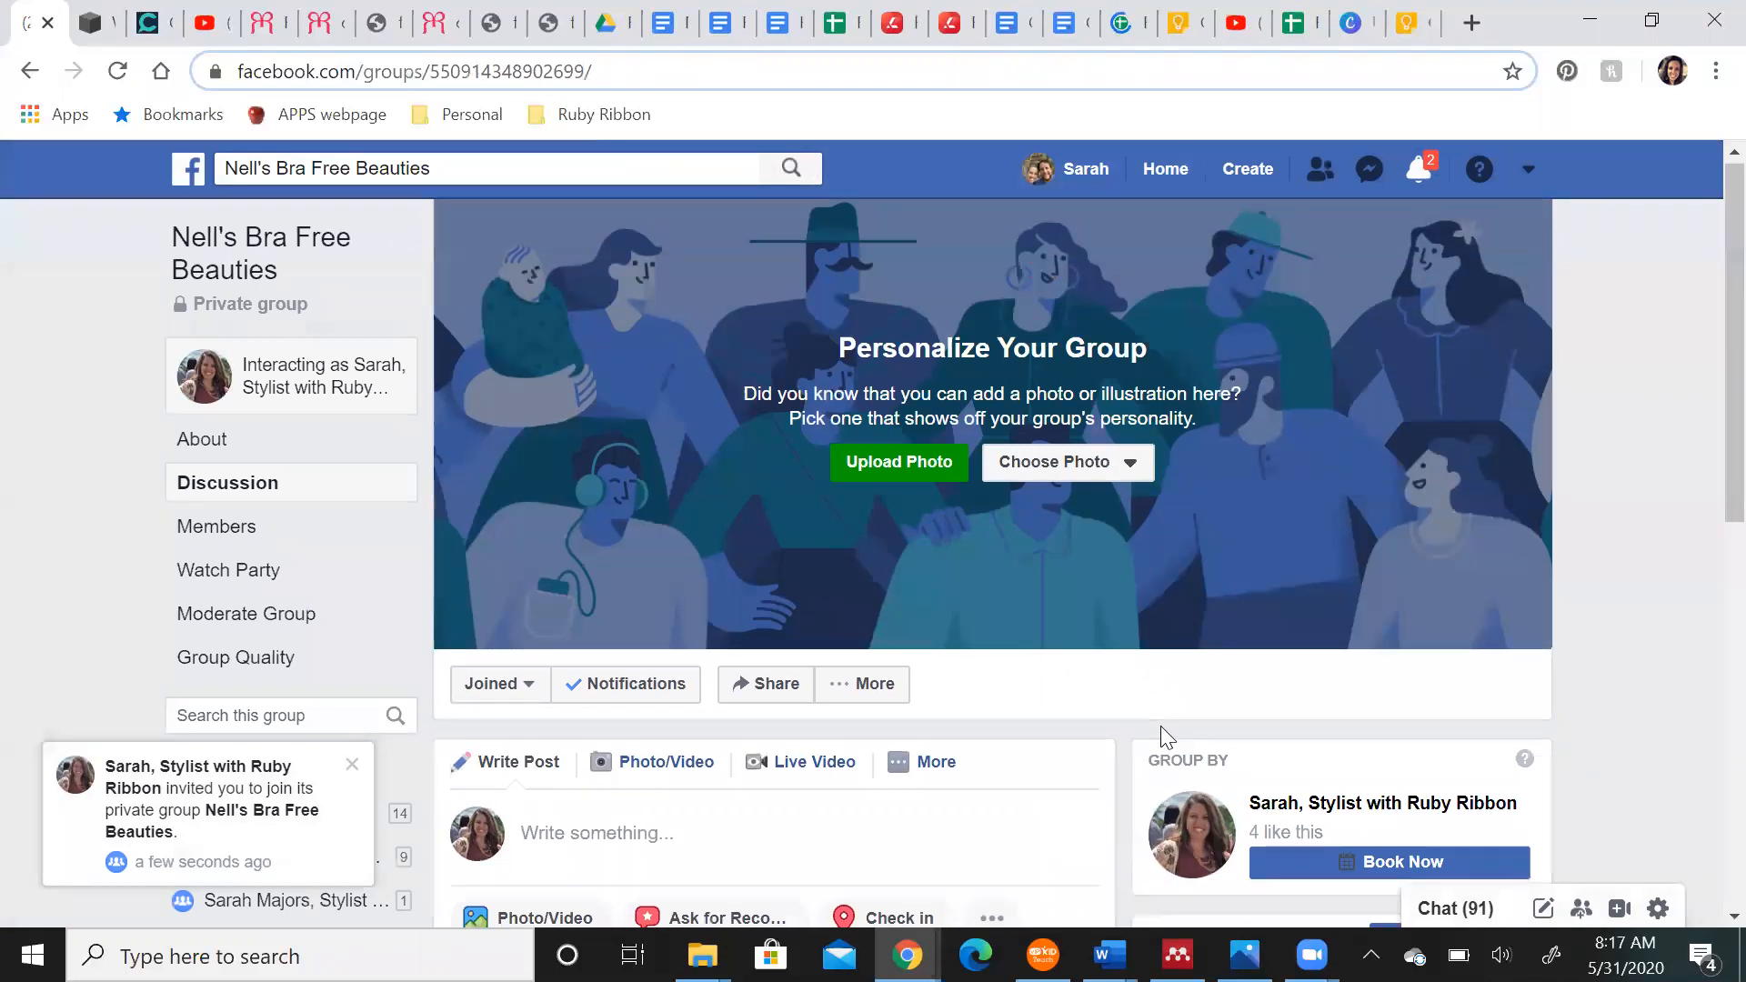
# Open the new private group's settings for editing and find the Apps section
pyautogui.scroll(-1, 1160, 726)
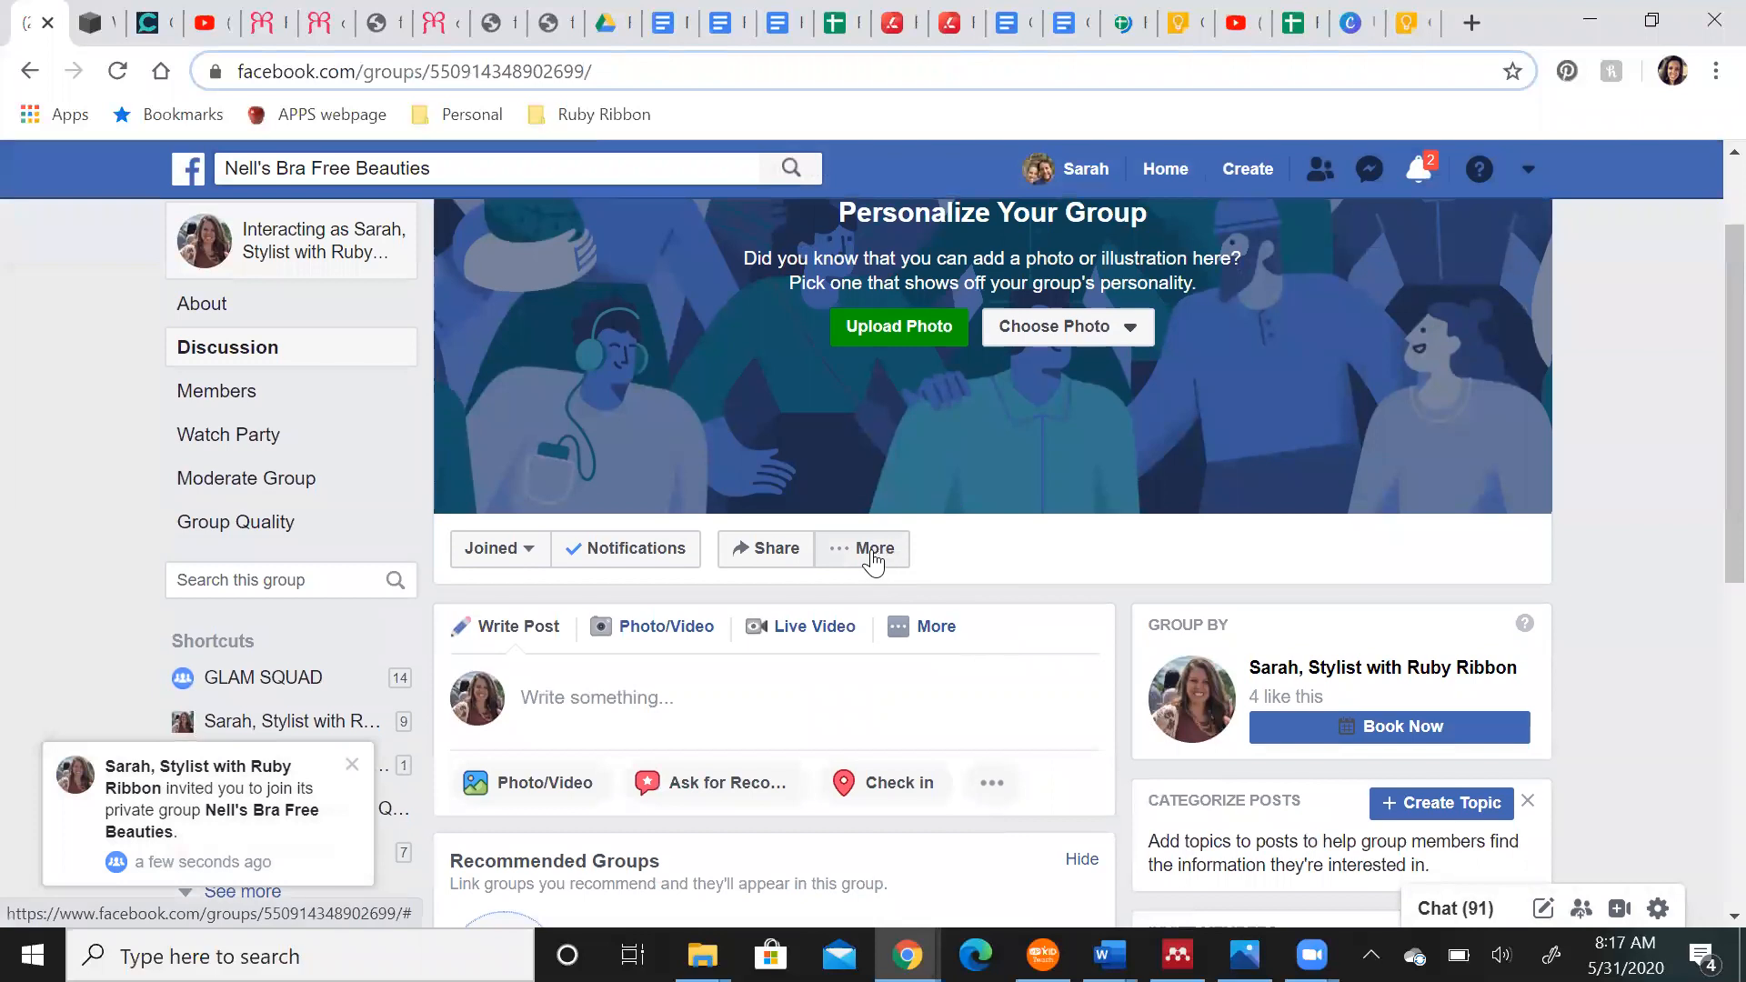
pyautogui.click(869, 556)
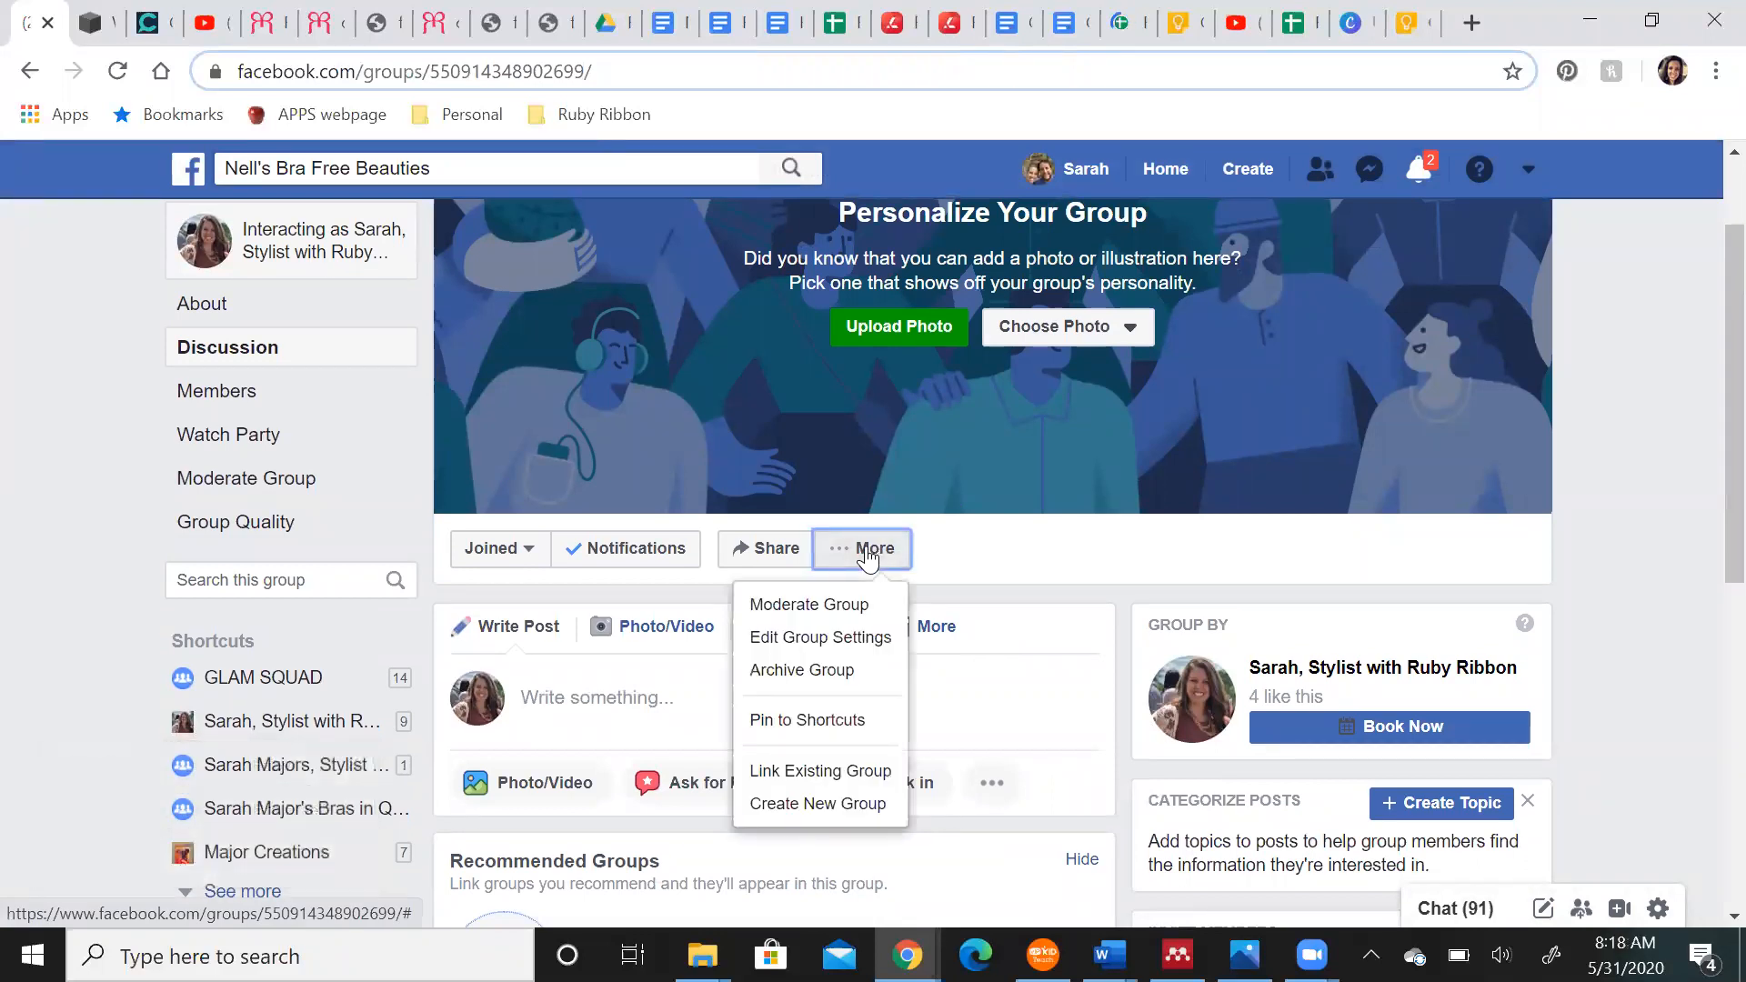
pyautogui.click(844, 635)
pyautogui.scroll(-5, 846, 637)
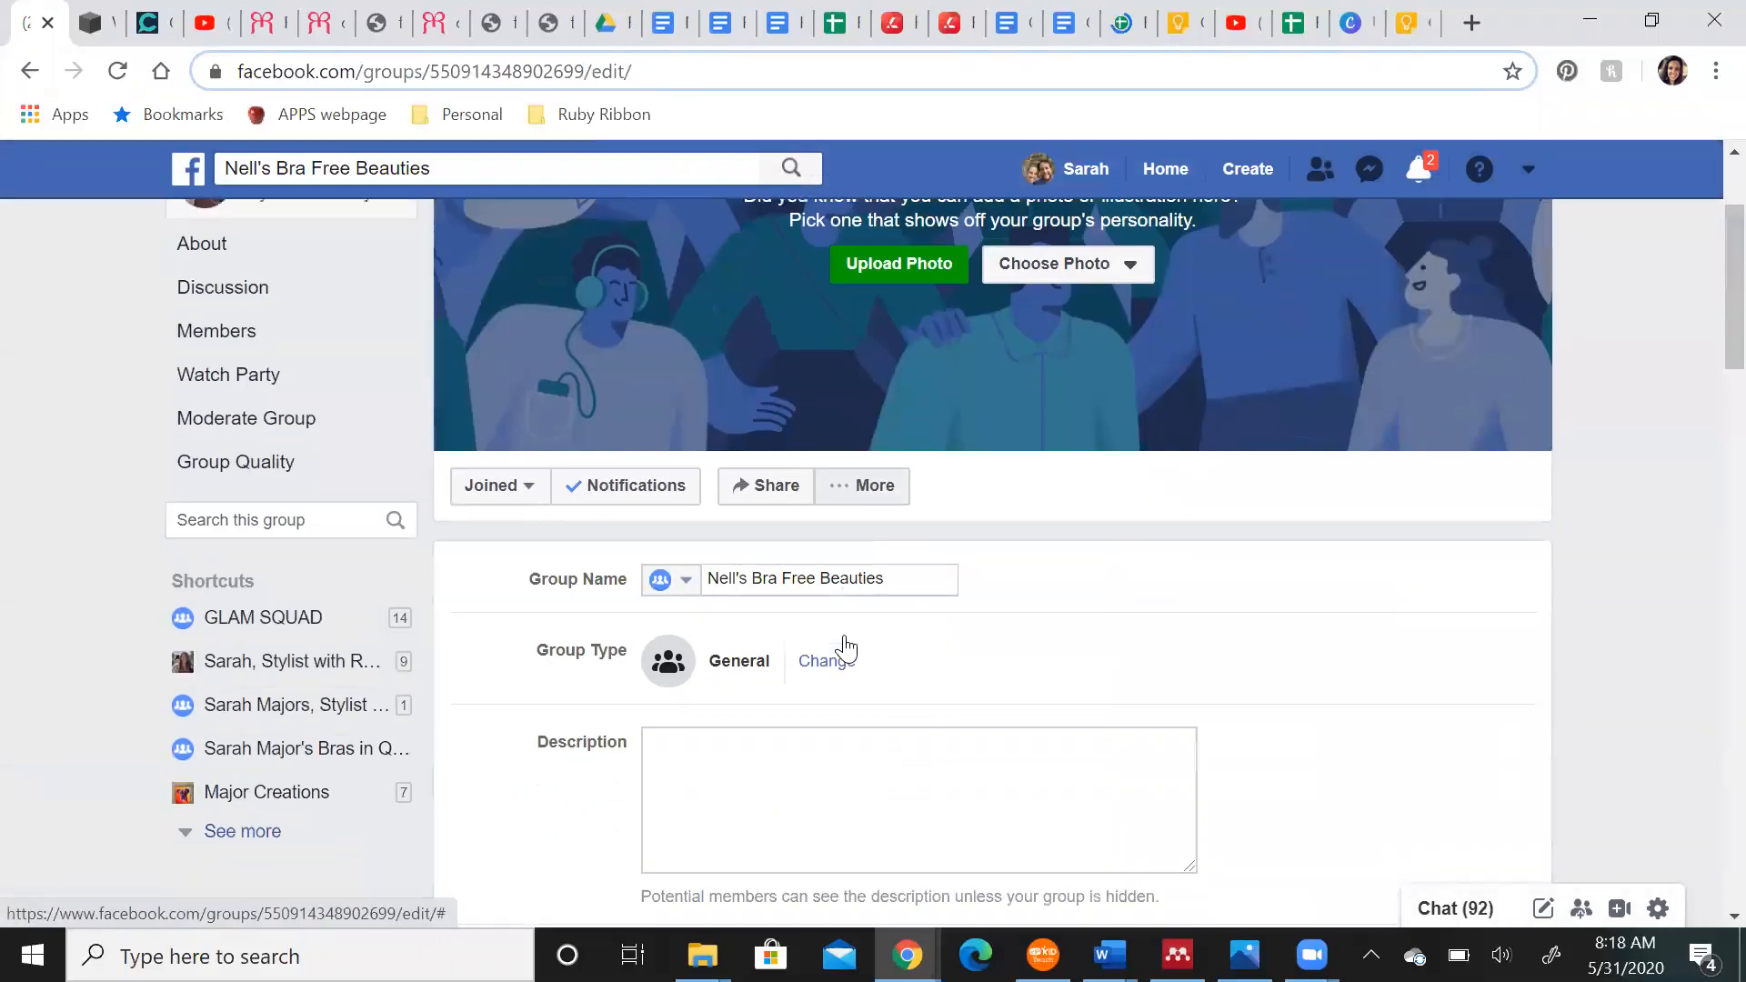
pyautogui.scroll(-2, 844, 635)
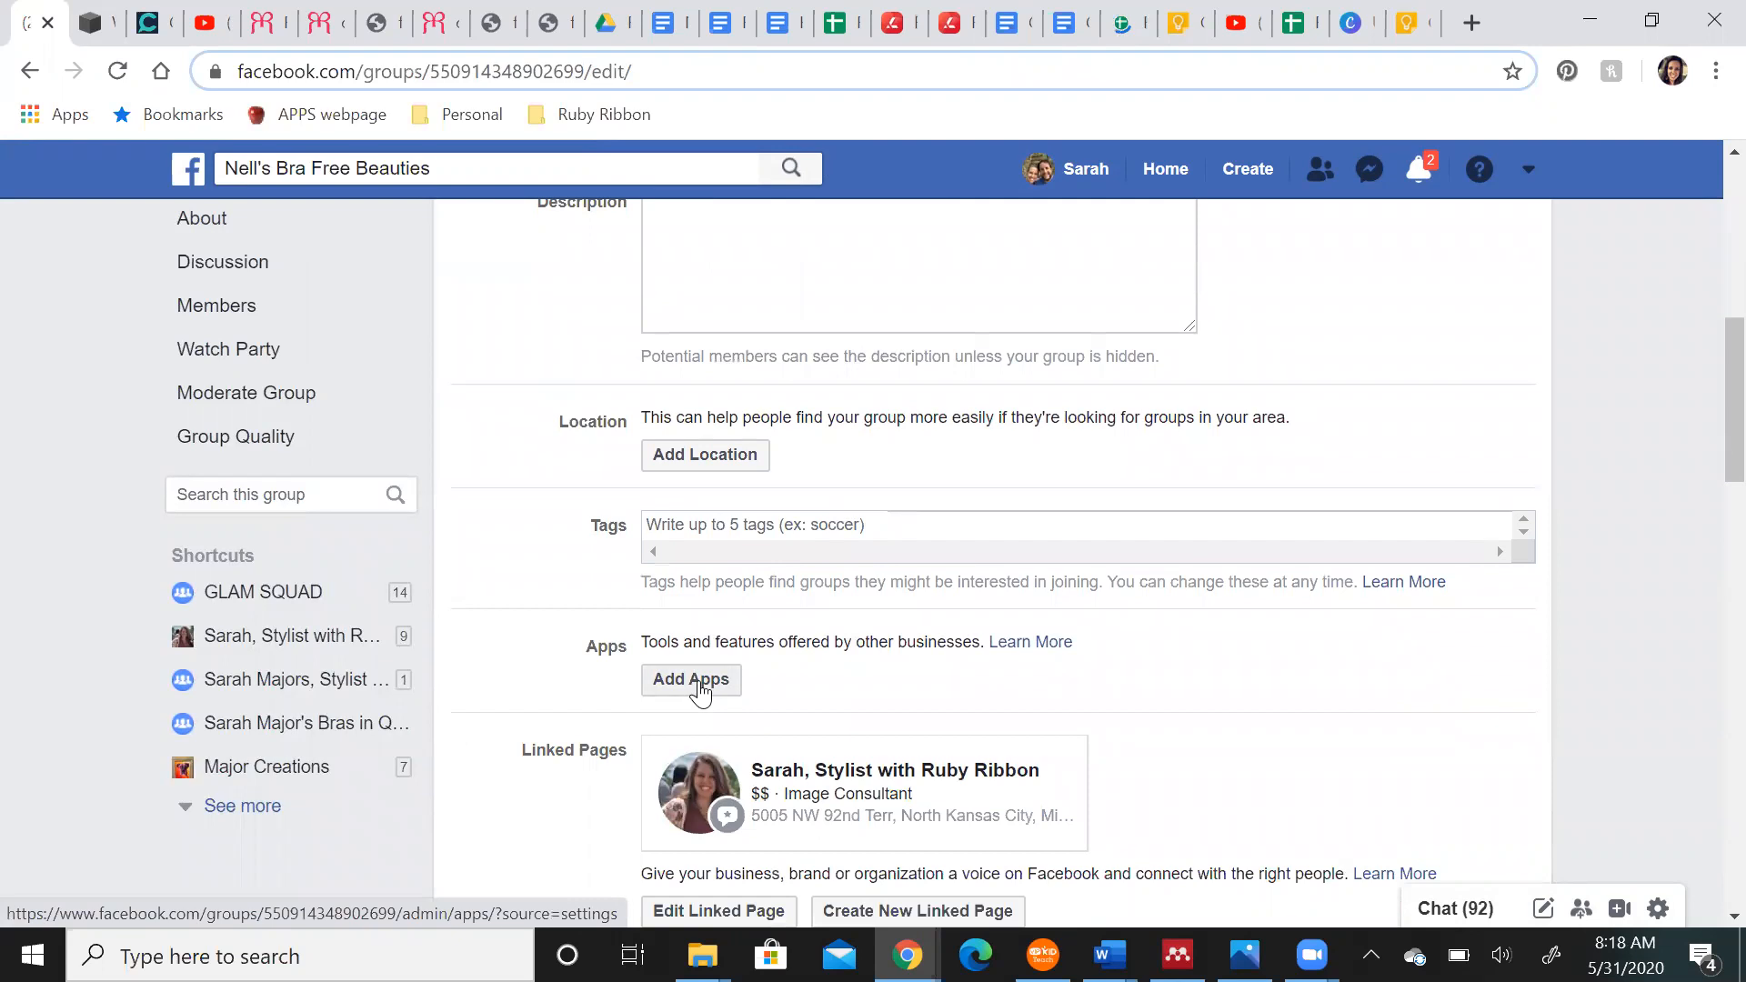
# Search the group apps for "CINCH" and add the CinchShare app to the new group
pyautogui.click(701, 691)
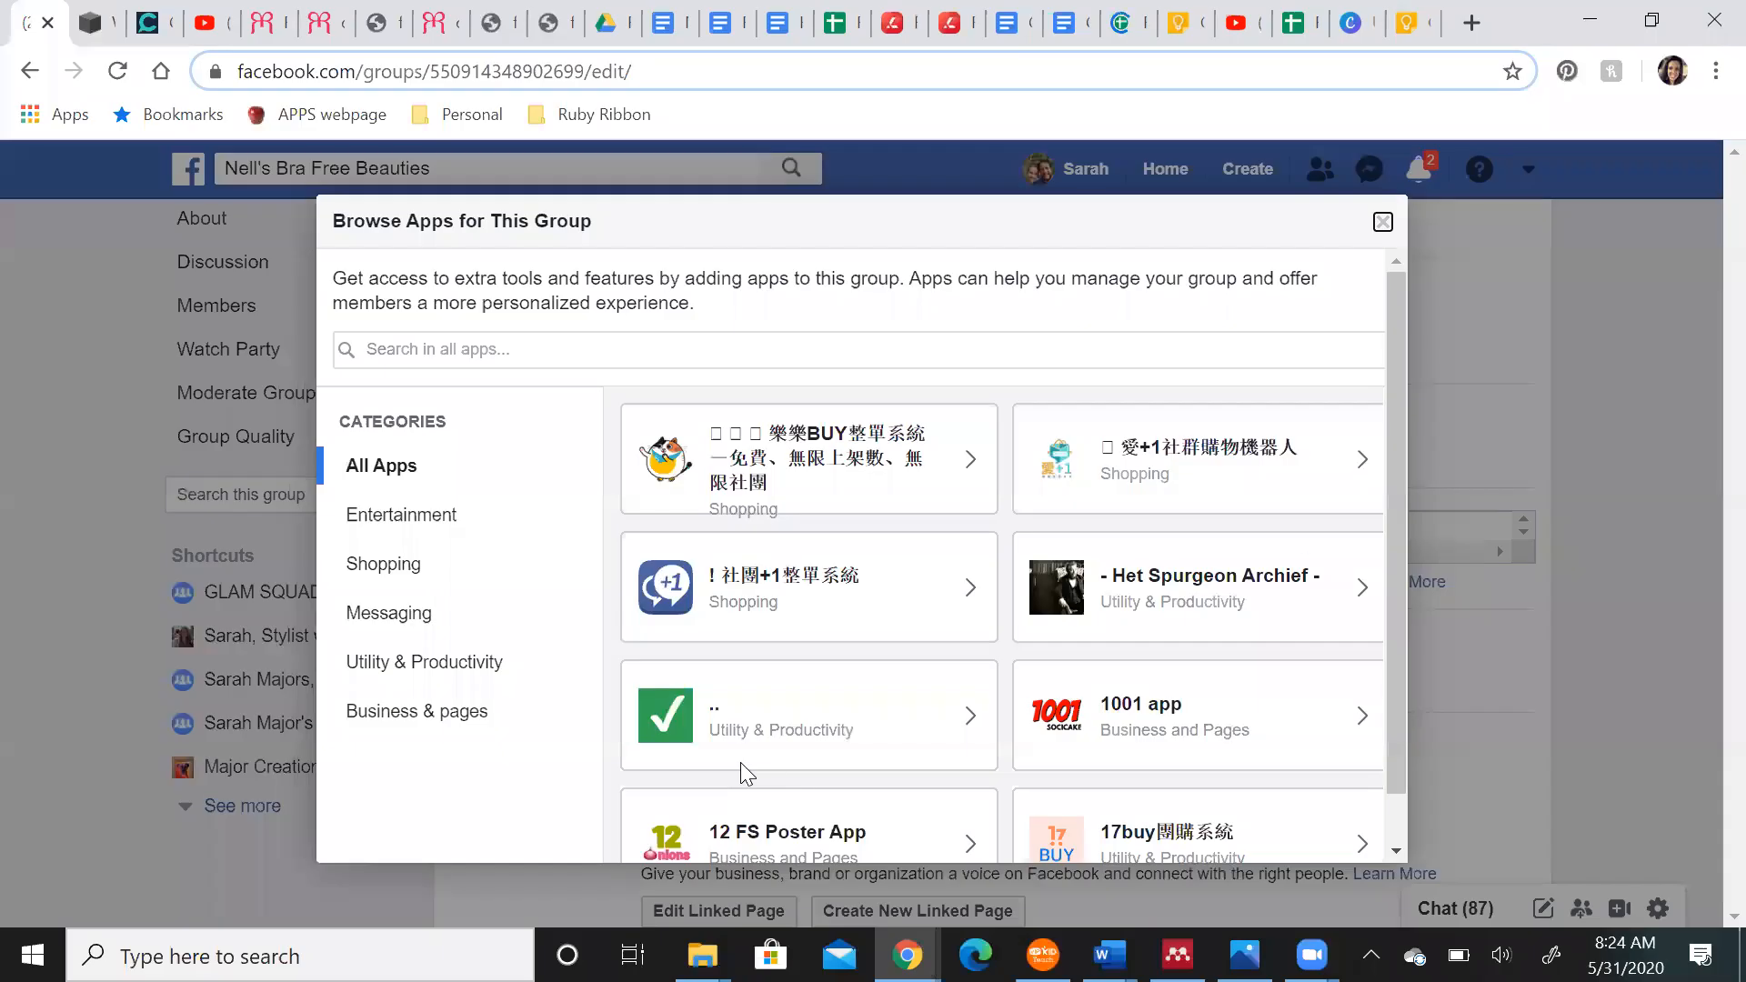
pyautogui.click(598, 349)
pyautogui.write('CINCH')
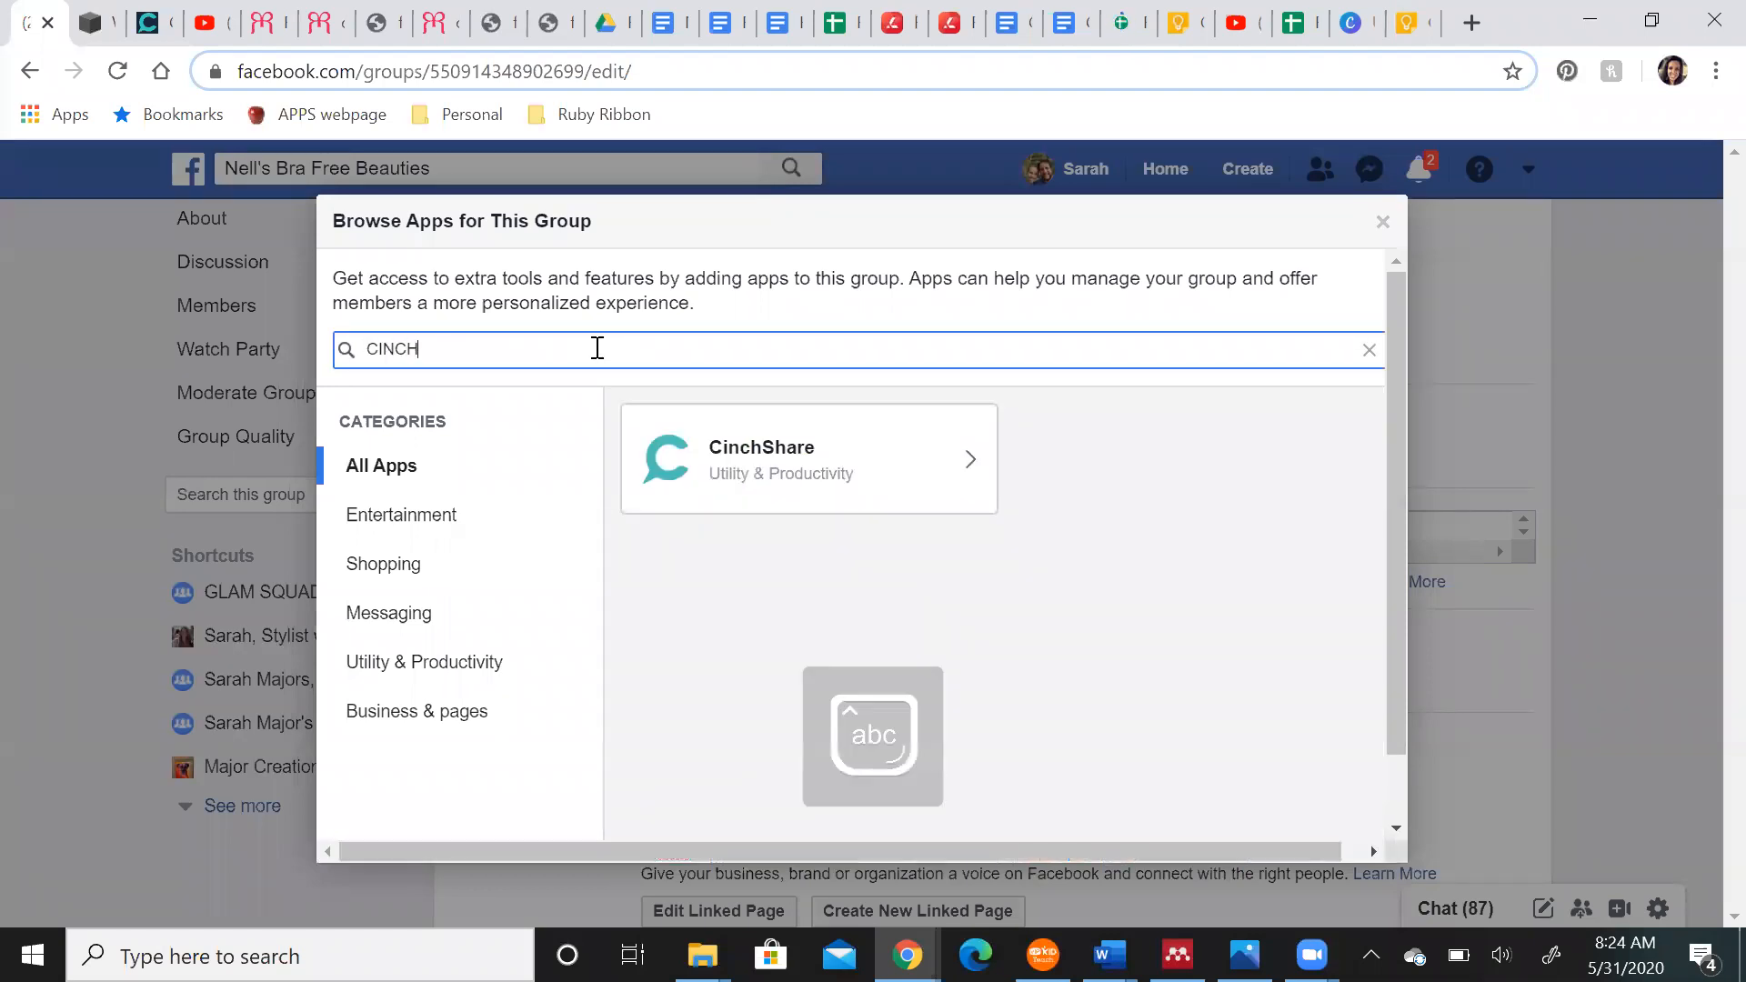
pyautogui.click(841, 455)
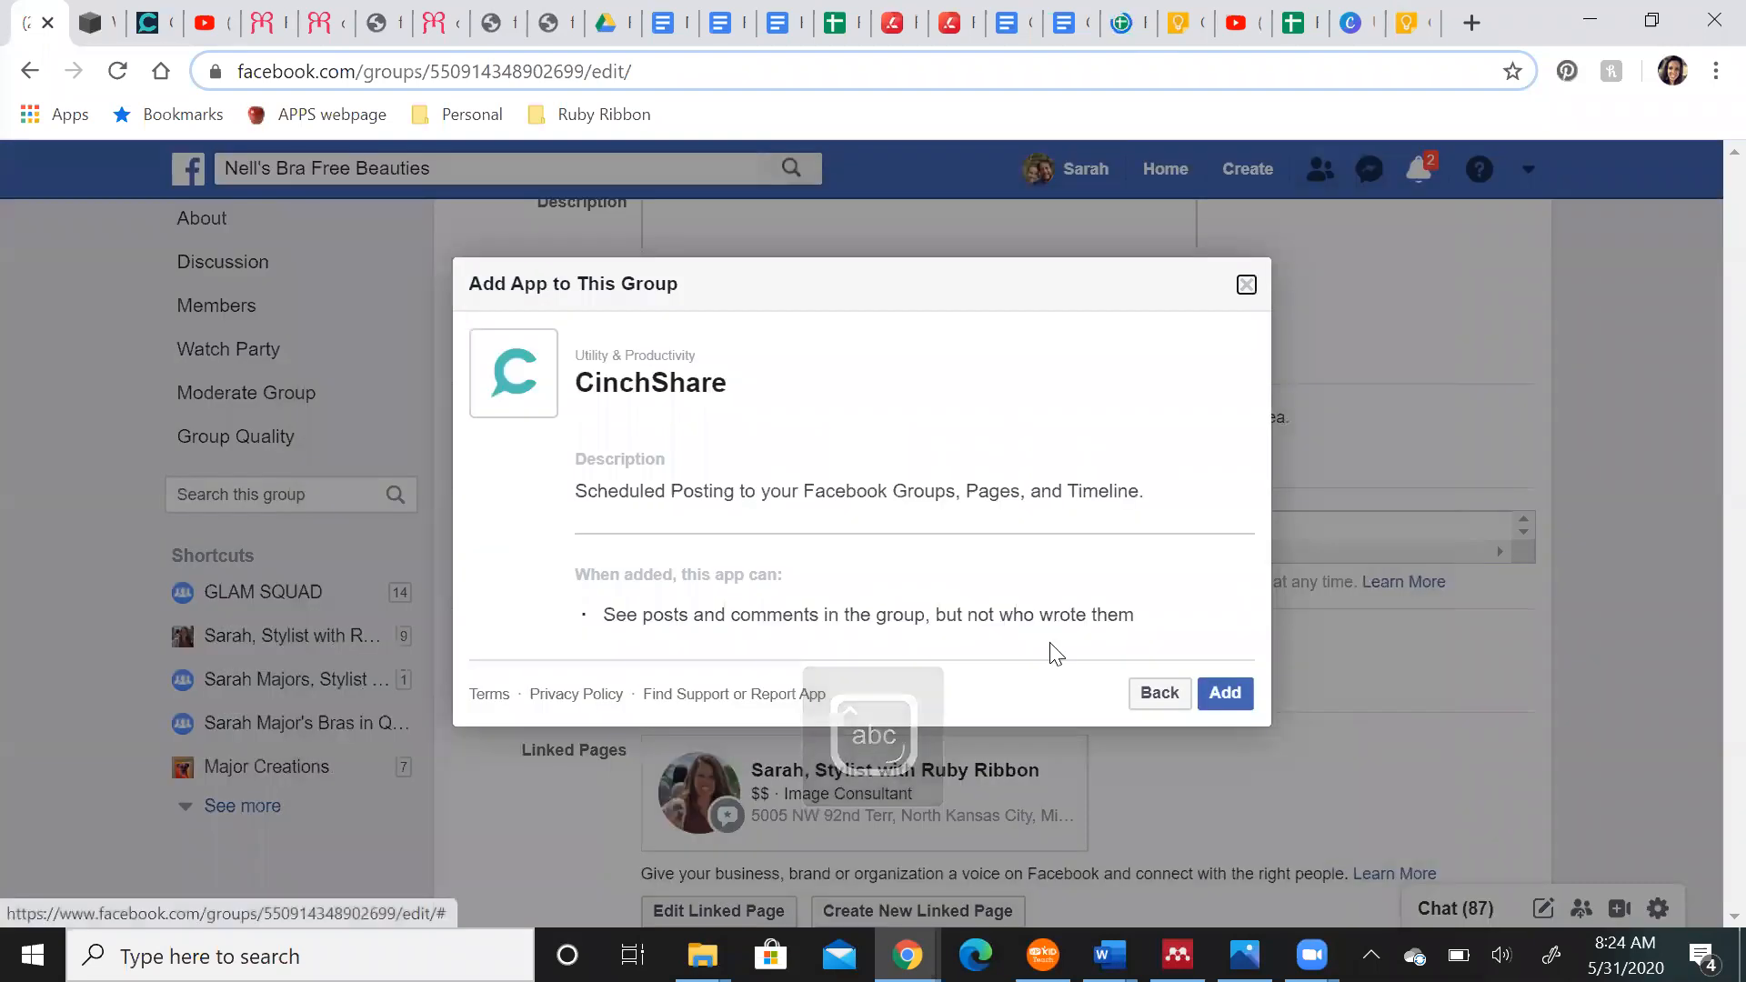
pyautogui.click(1222, 696)
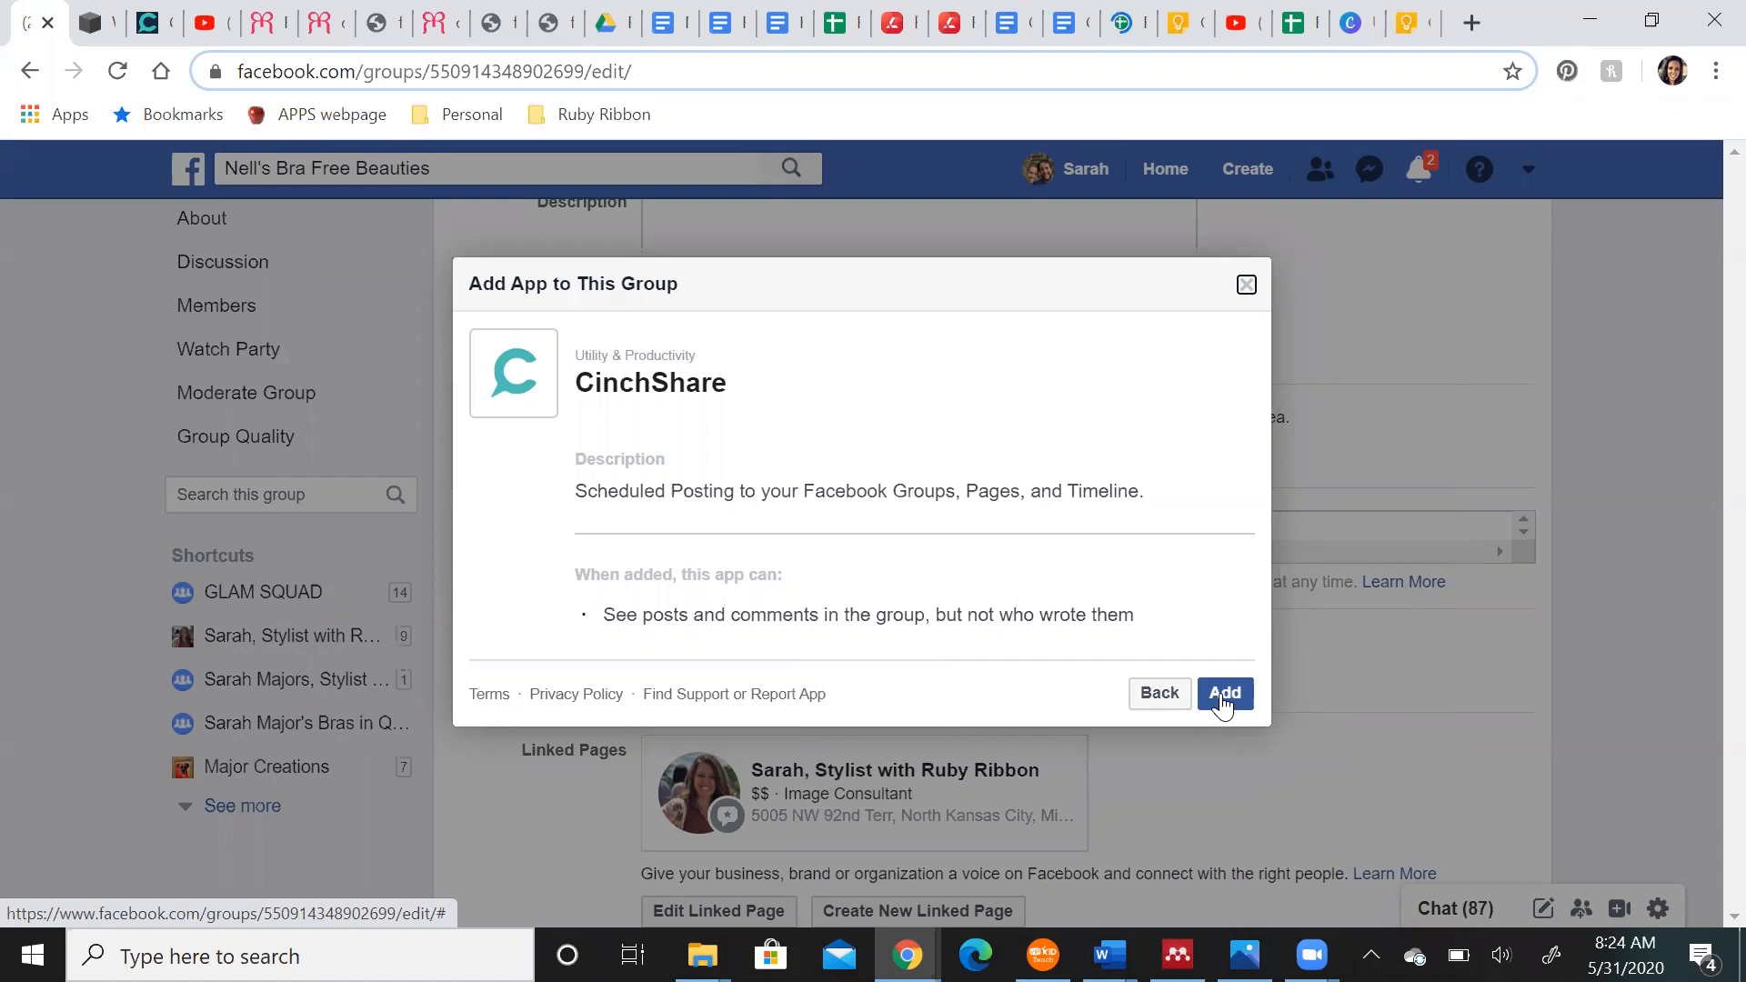
pyautogui.click(1222, 696)
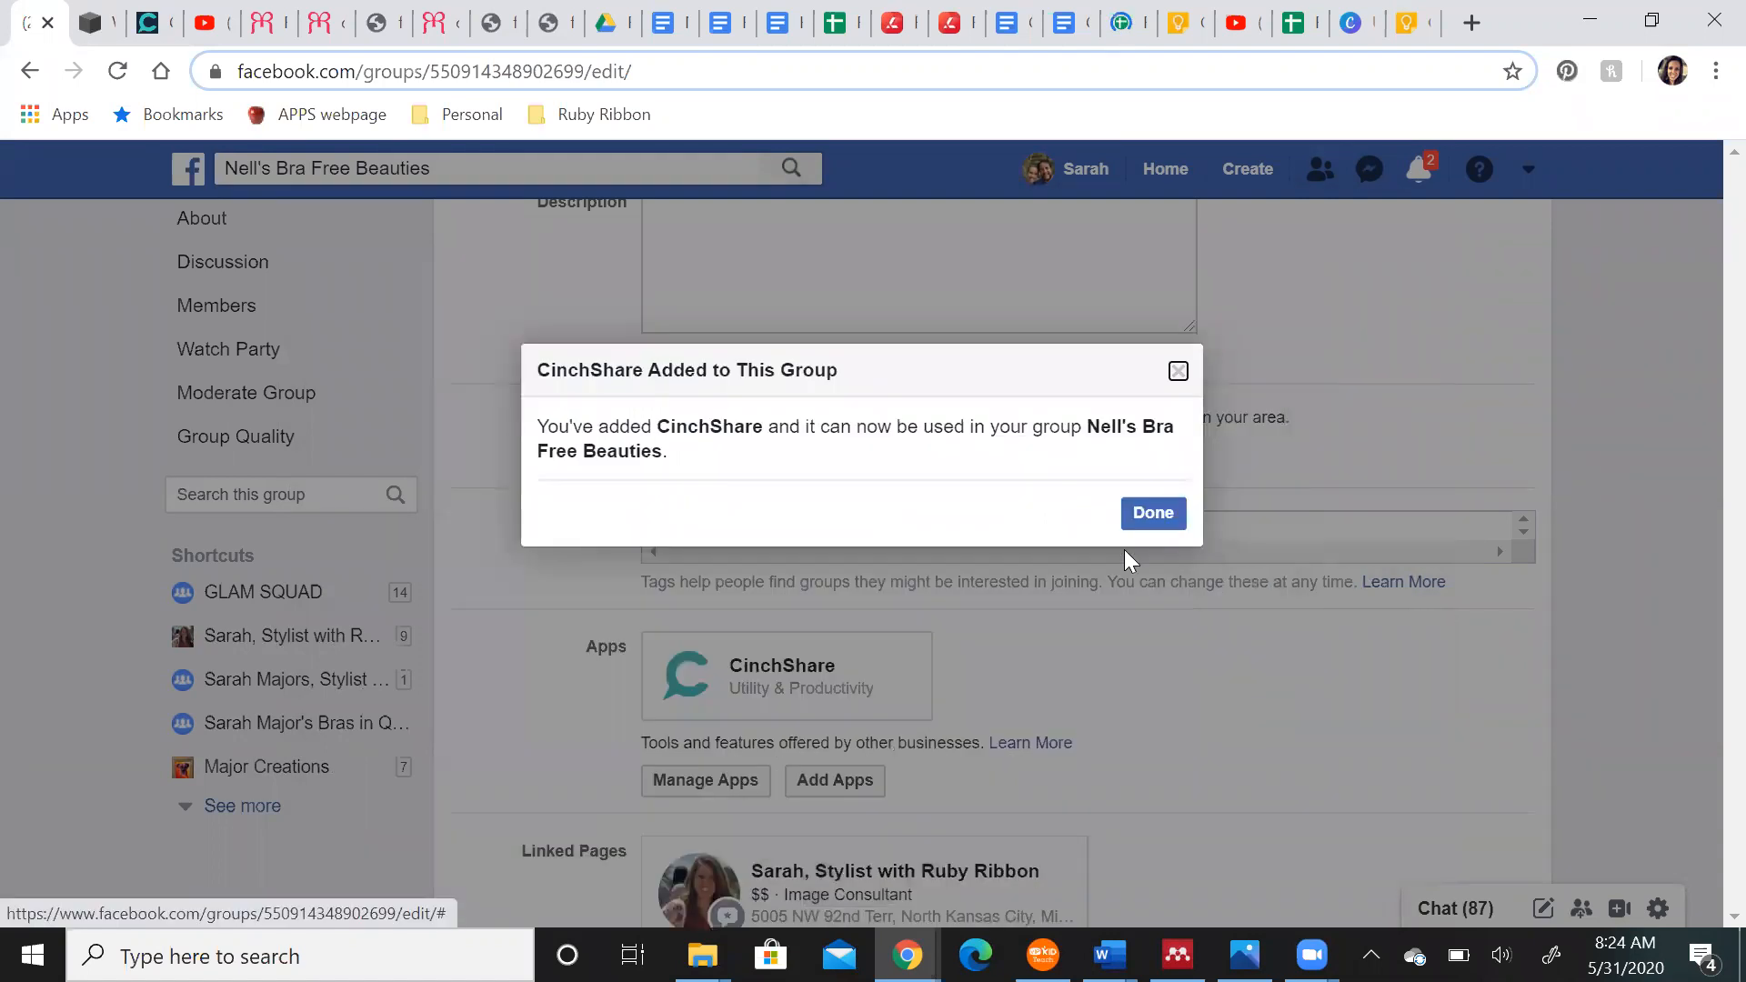
pyautogui.click(1153, 515)
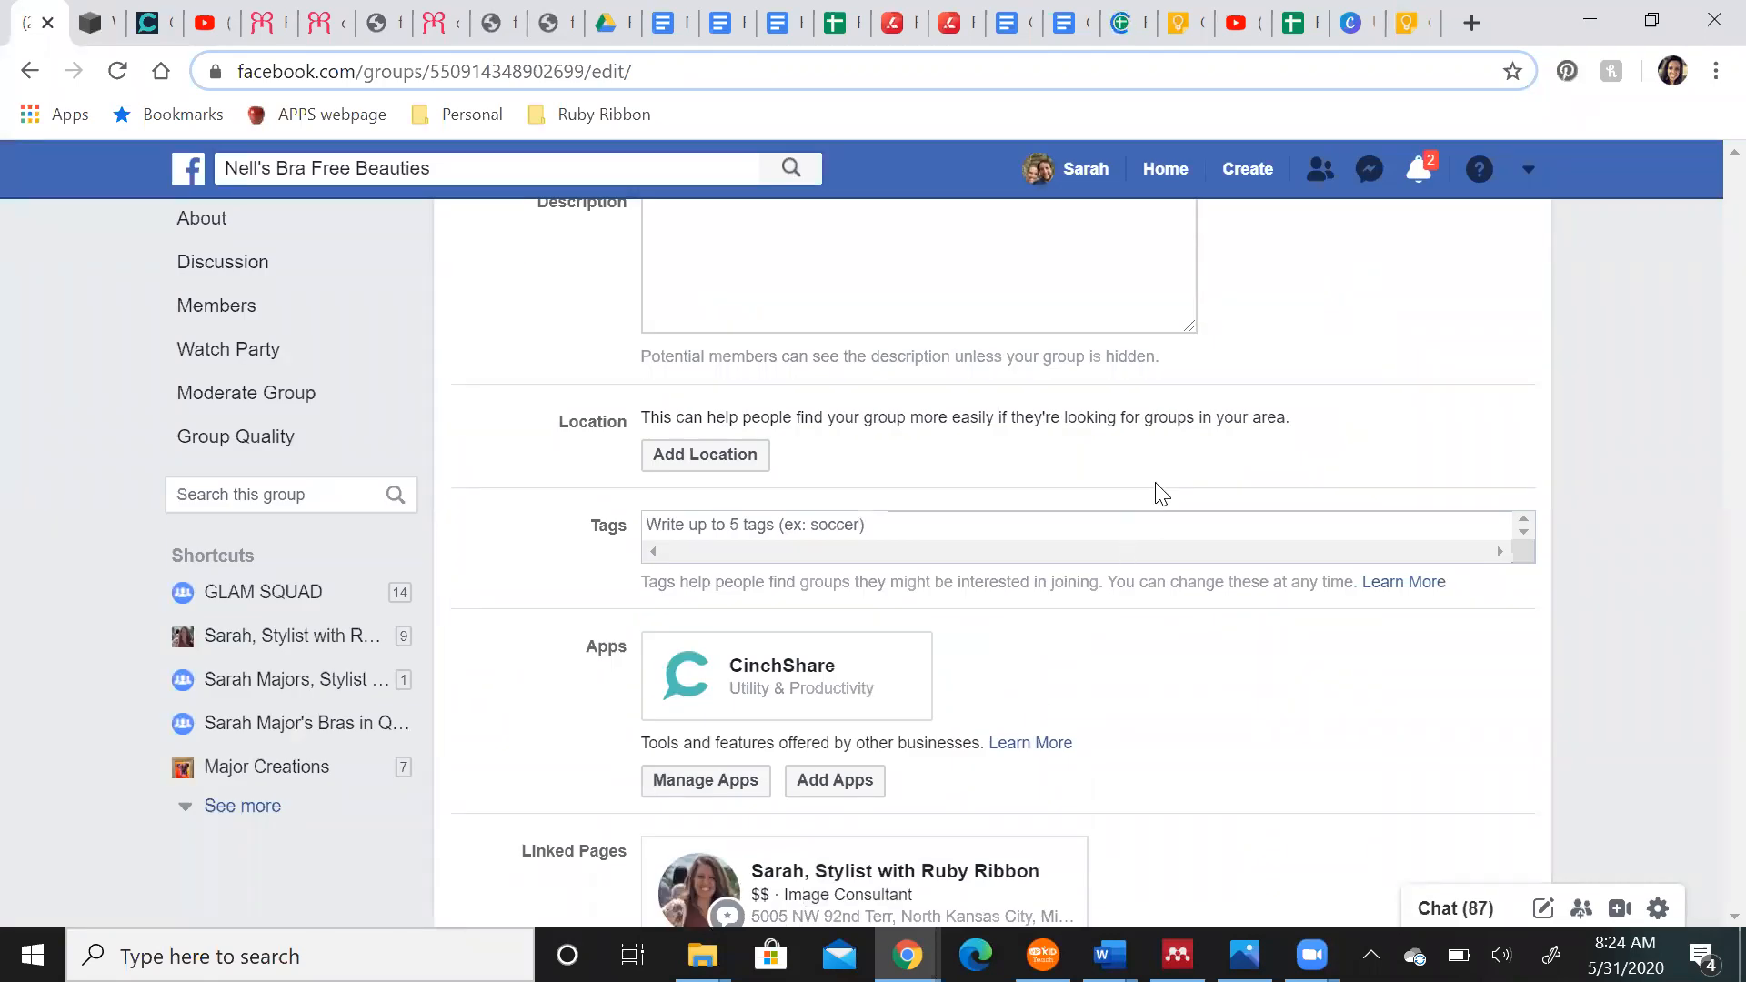
# Switch to CinchShare and refresh the Facebook connections in My Networks
pyautogui.click(147, 28)
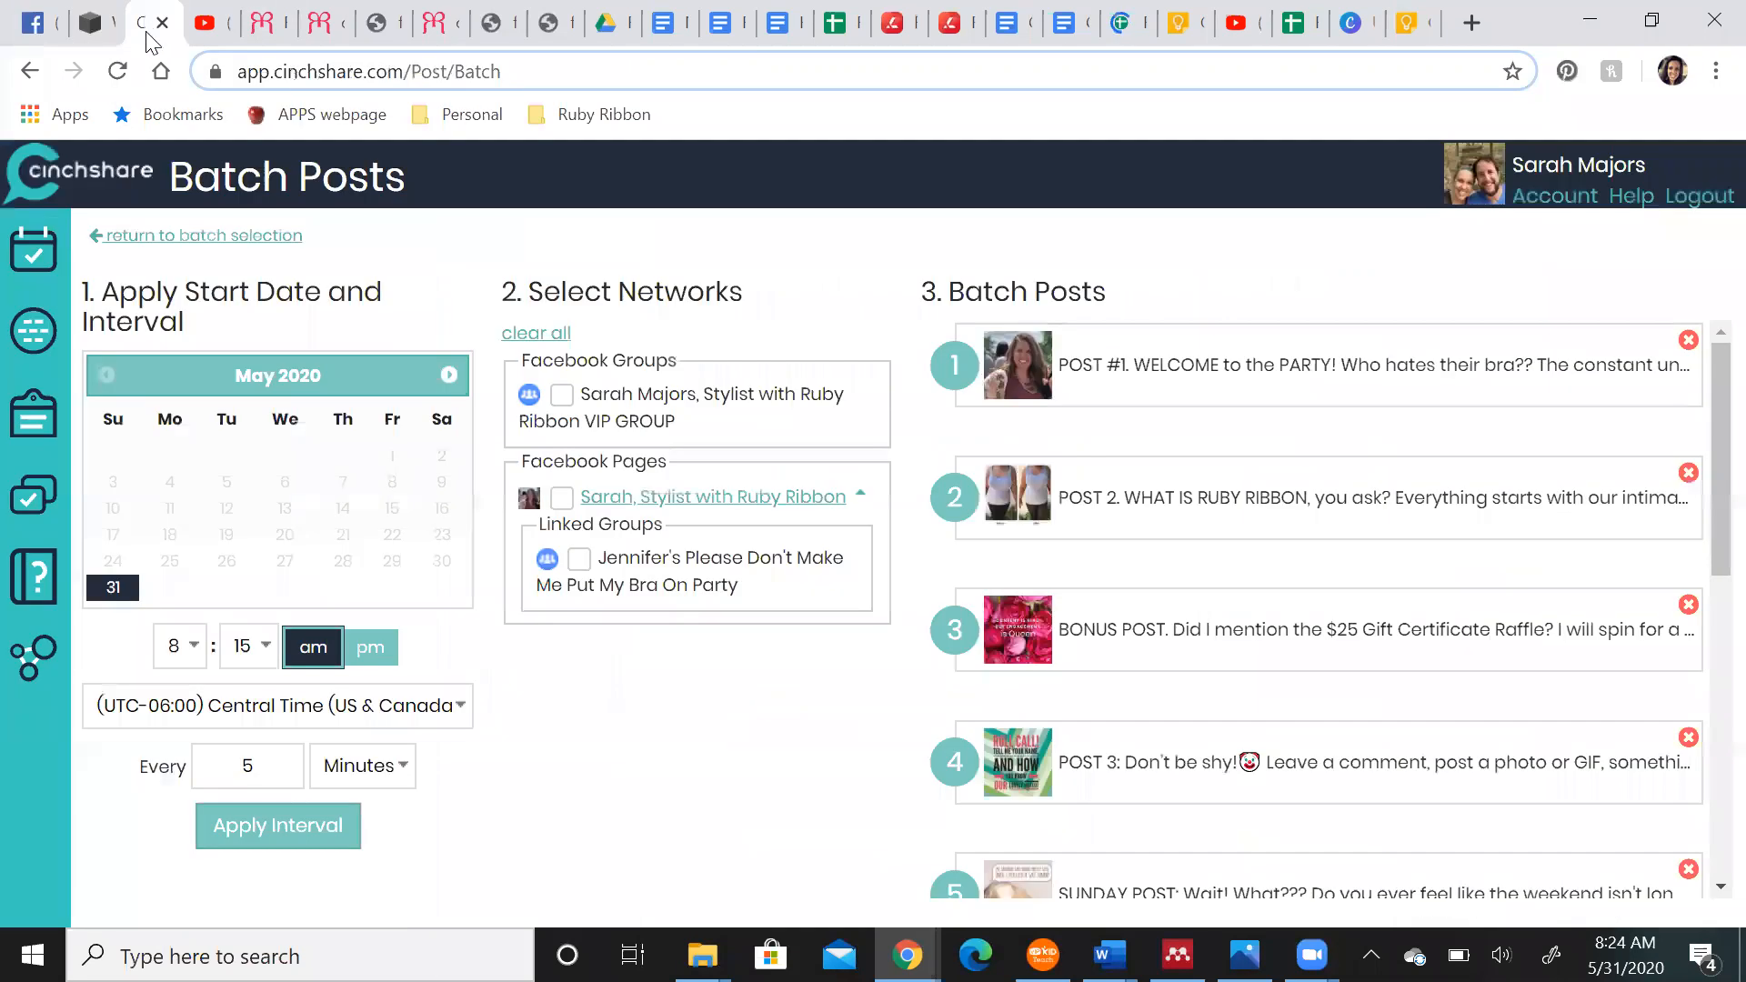
pyautogui.click(30, 262)
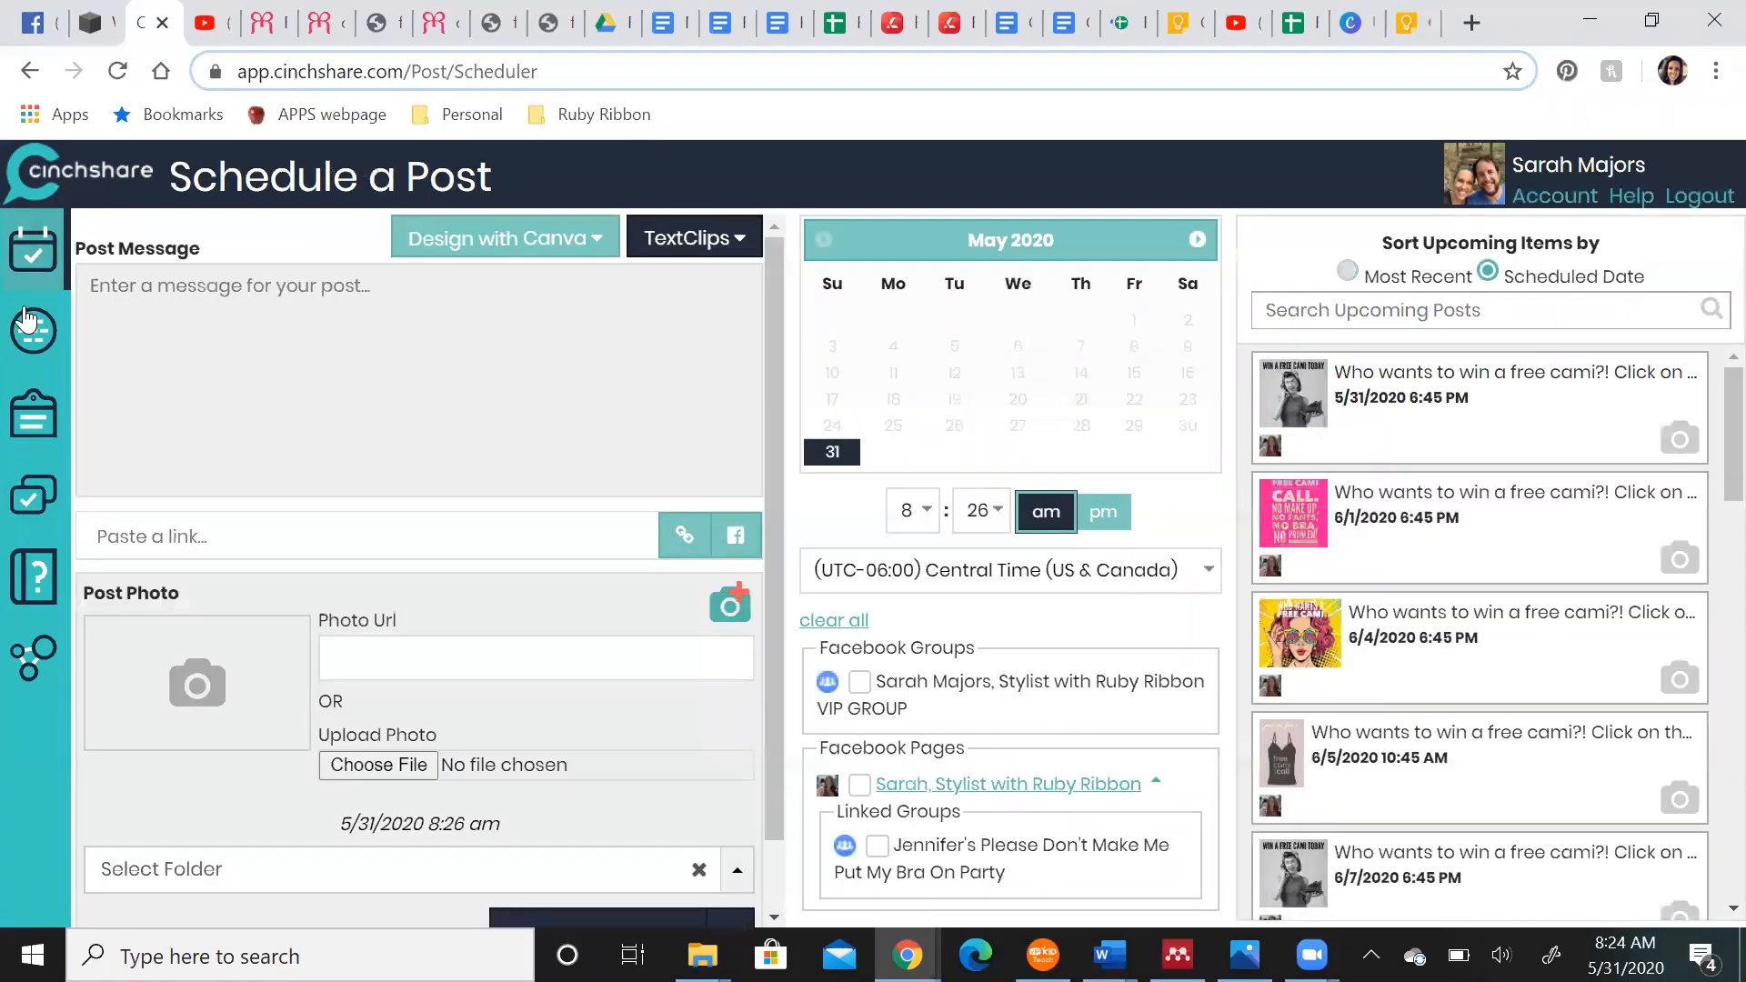
pyautogui.click(27, 341)
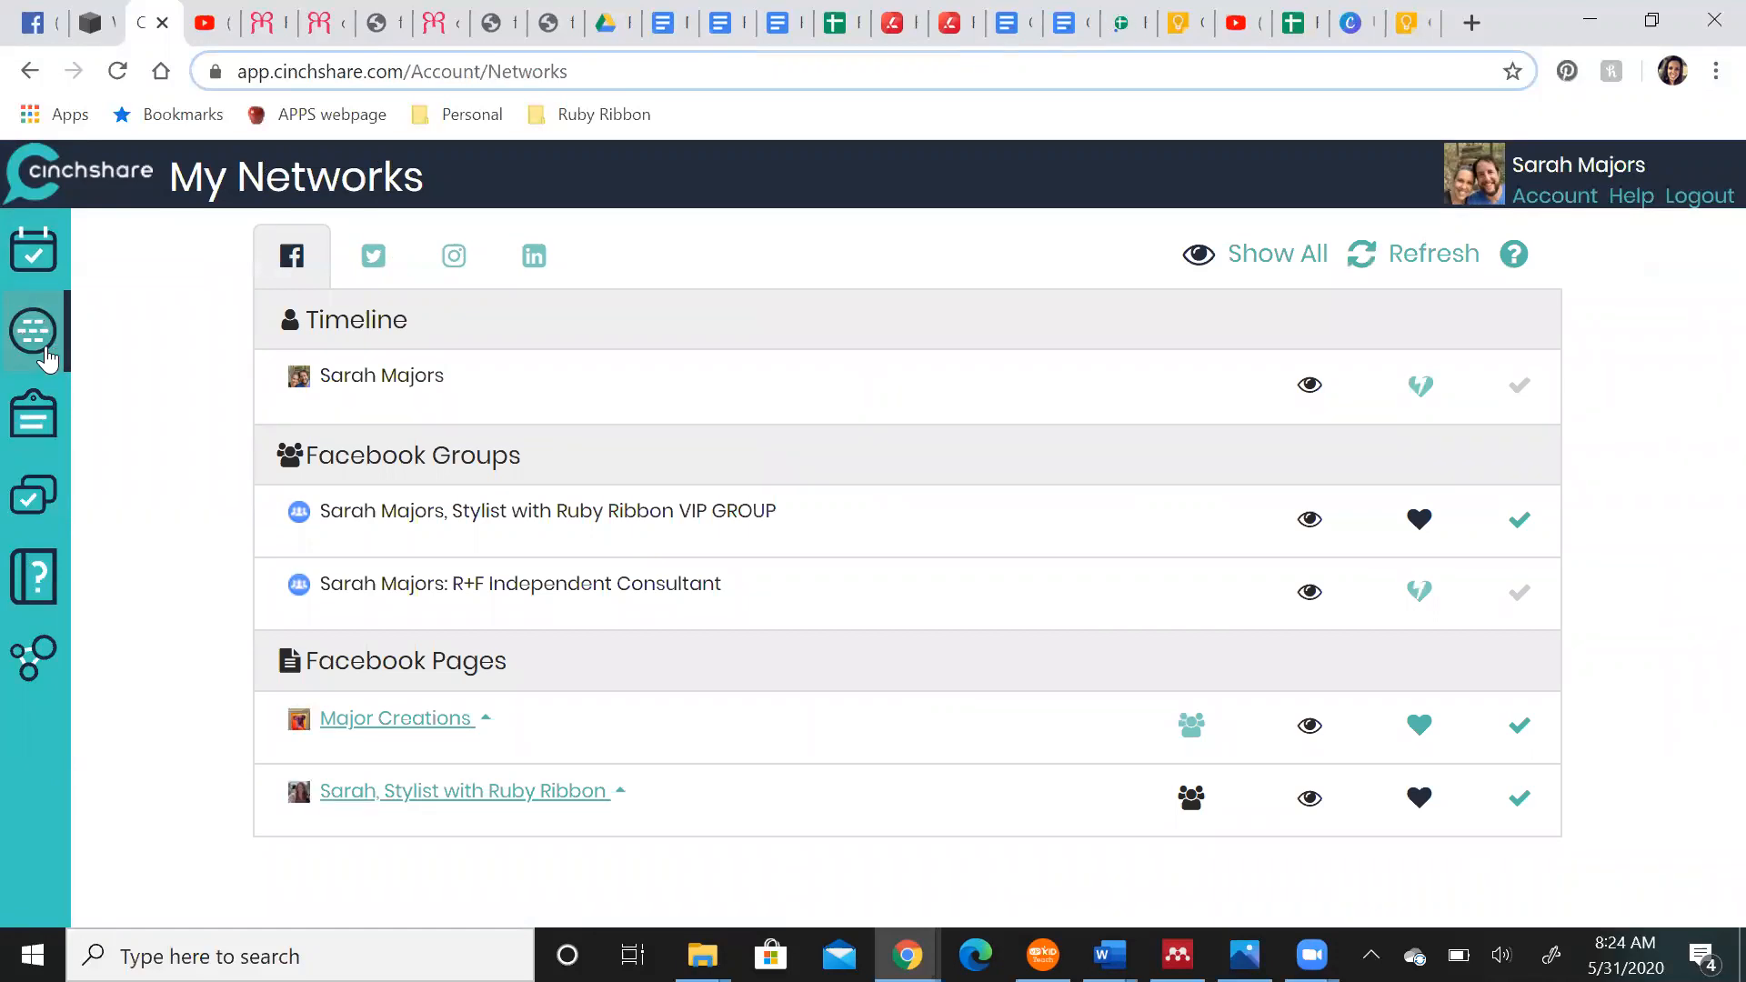
pyautogui.click(1435, 267)
# Expand the Ruby Ribbon stylist page and check its linked groups for the new group
pyautogui.click(621, 794)
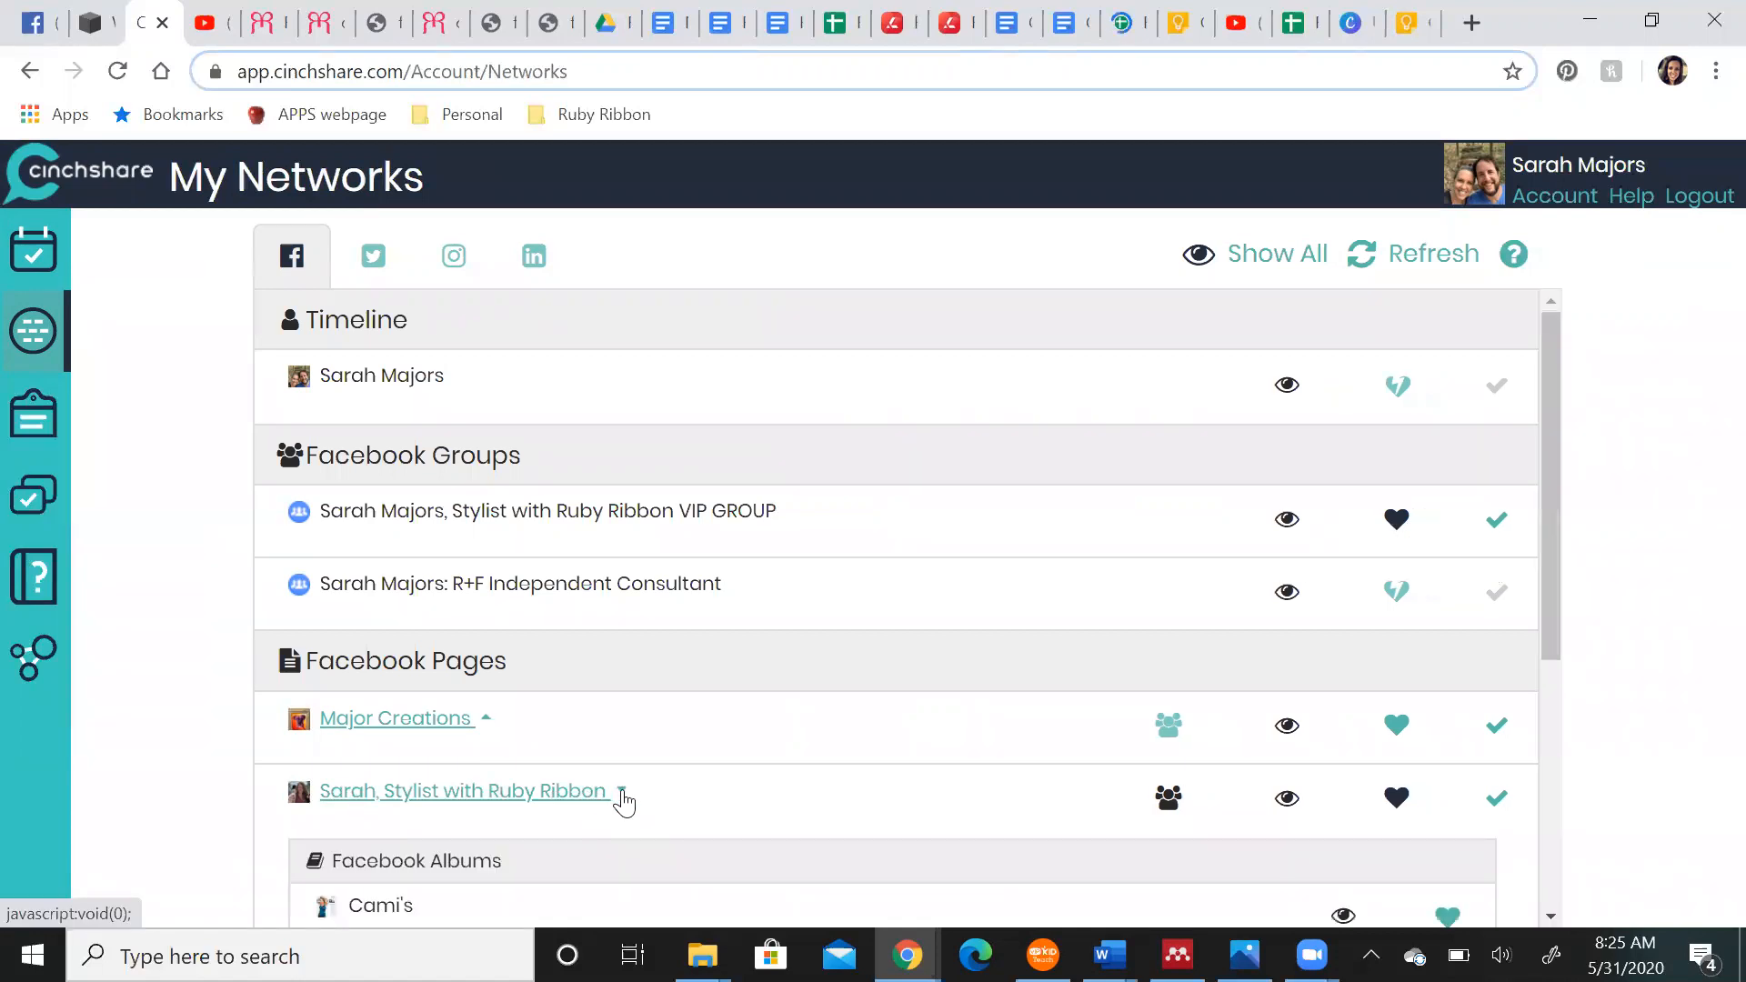
pyautogui.scroll(-5, 624, 801)
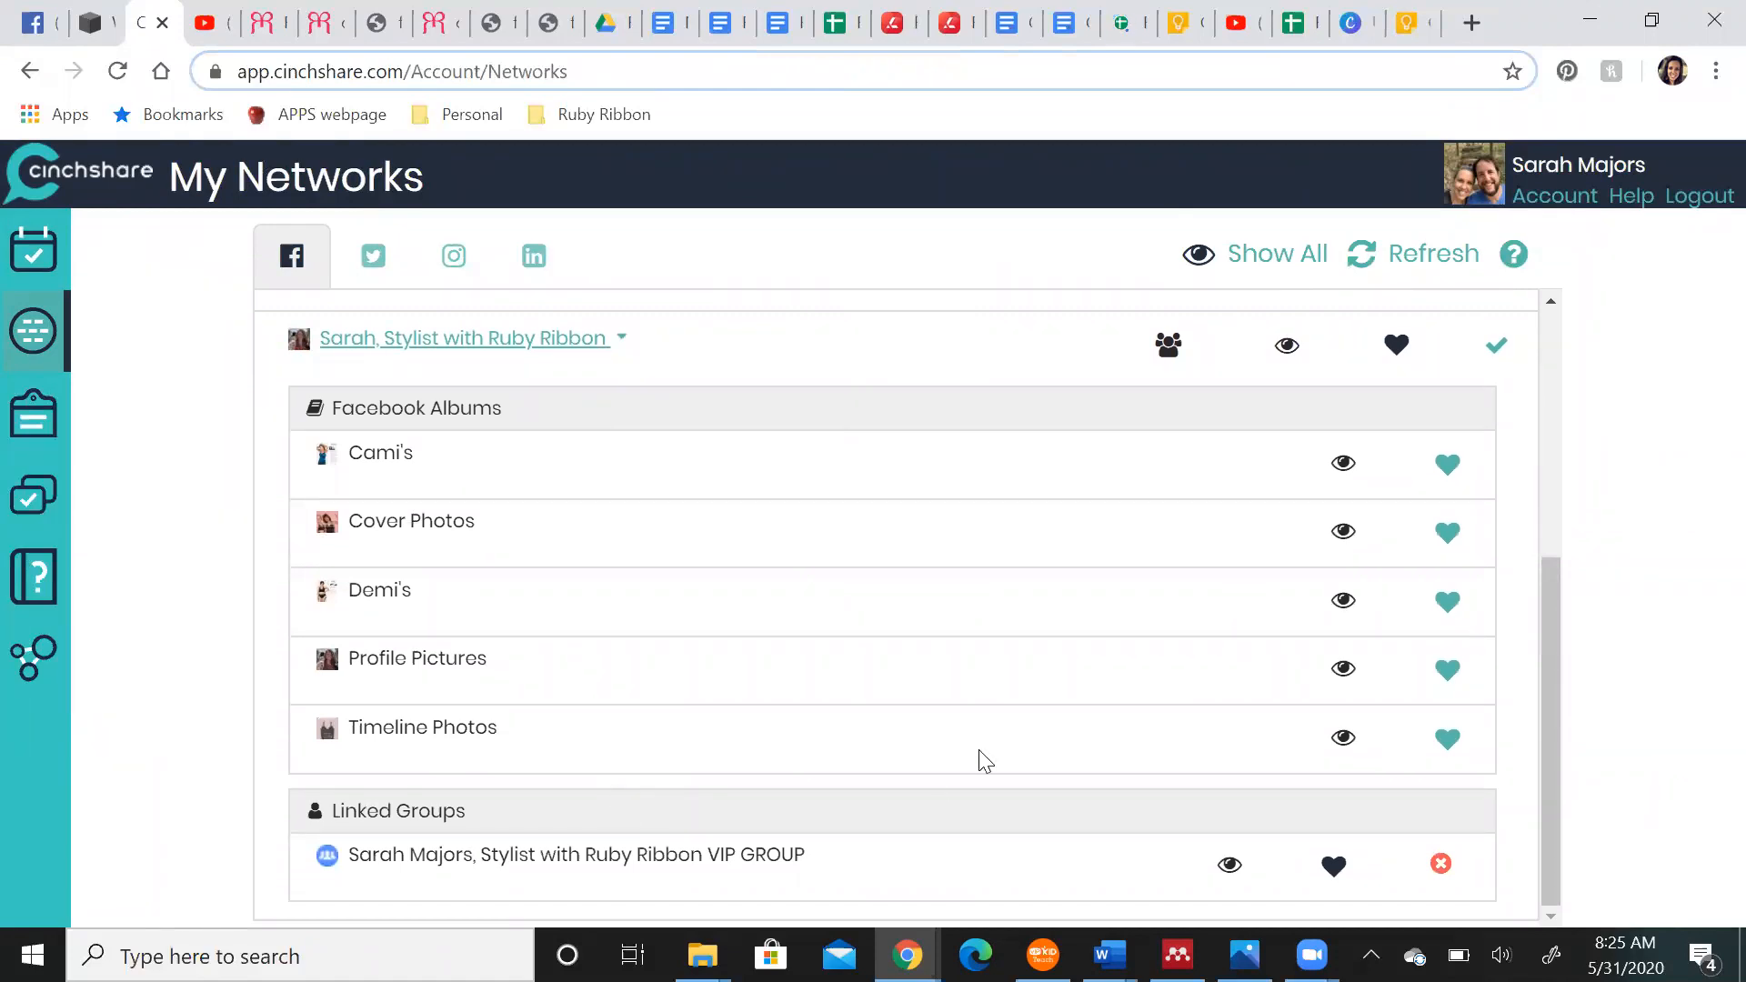
pyautogui.scroll(4, 996, 741)
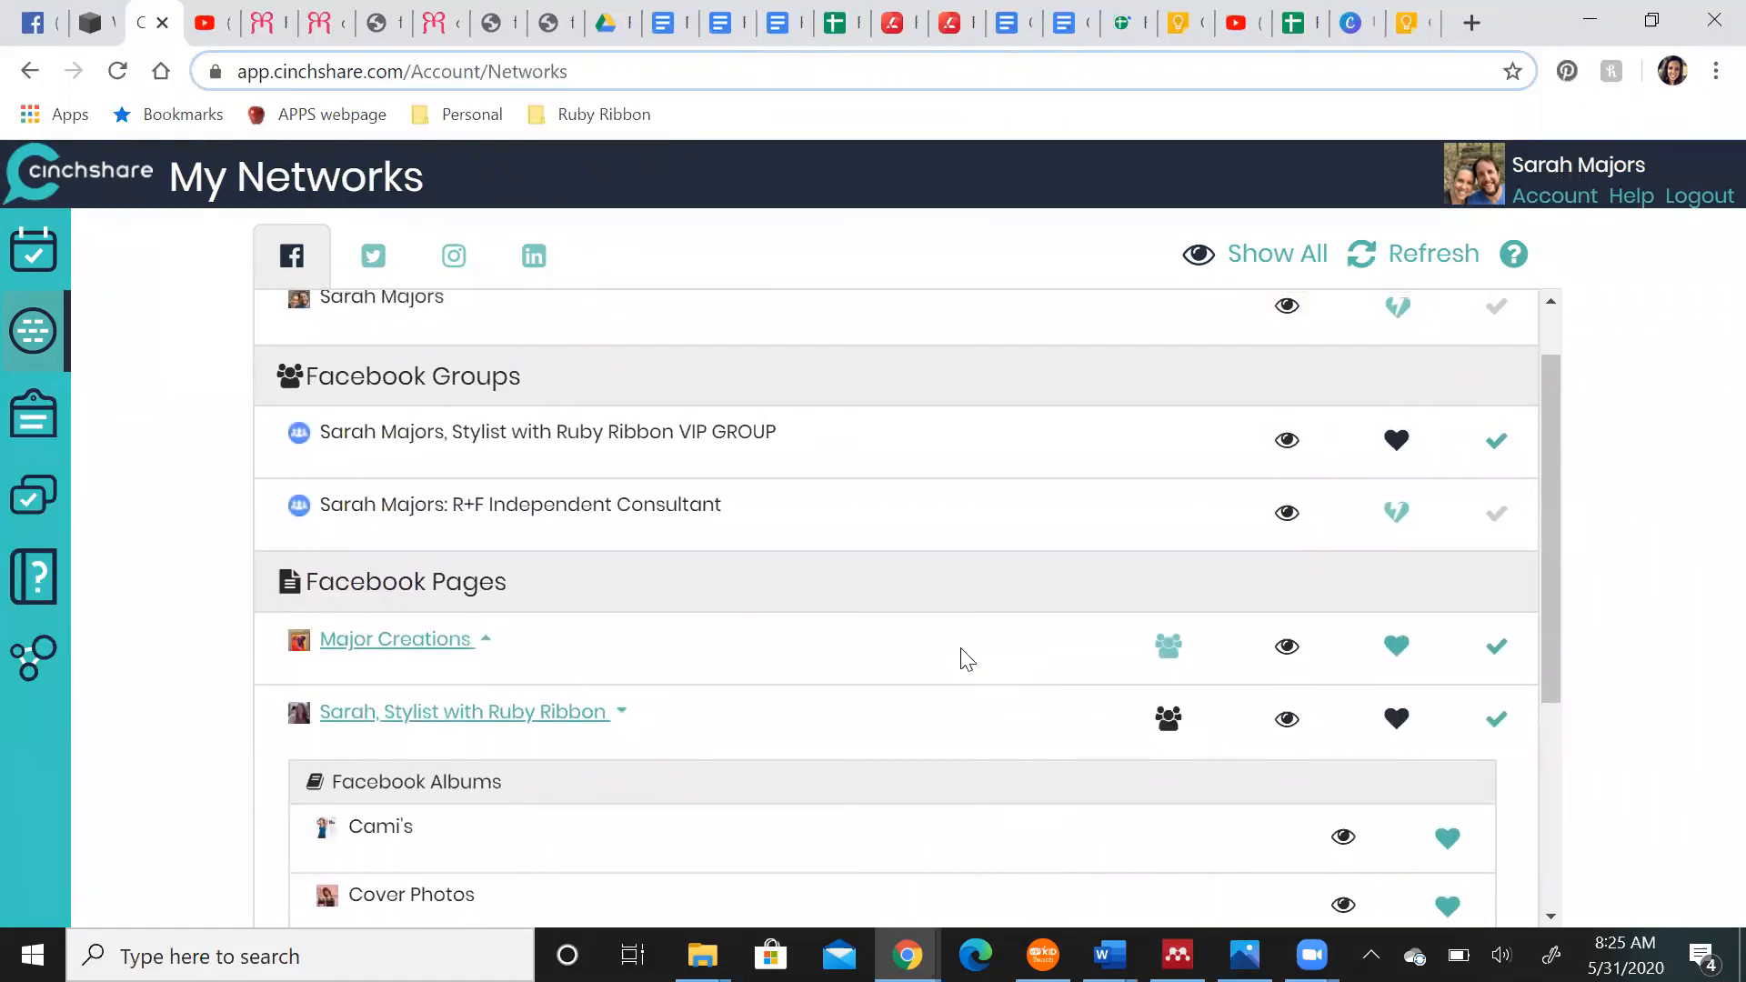
pyautogui.scroll(1, 962, 650)
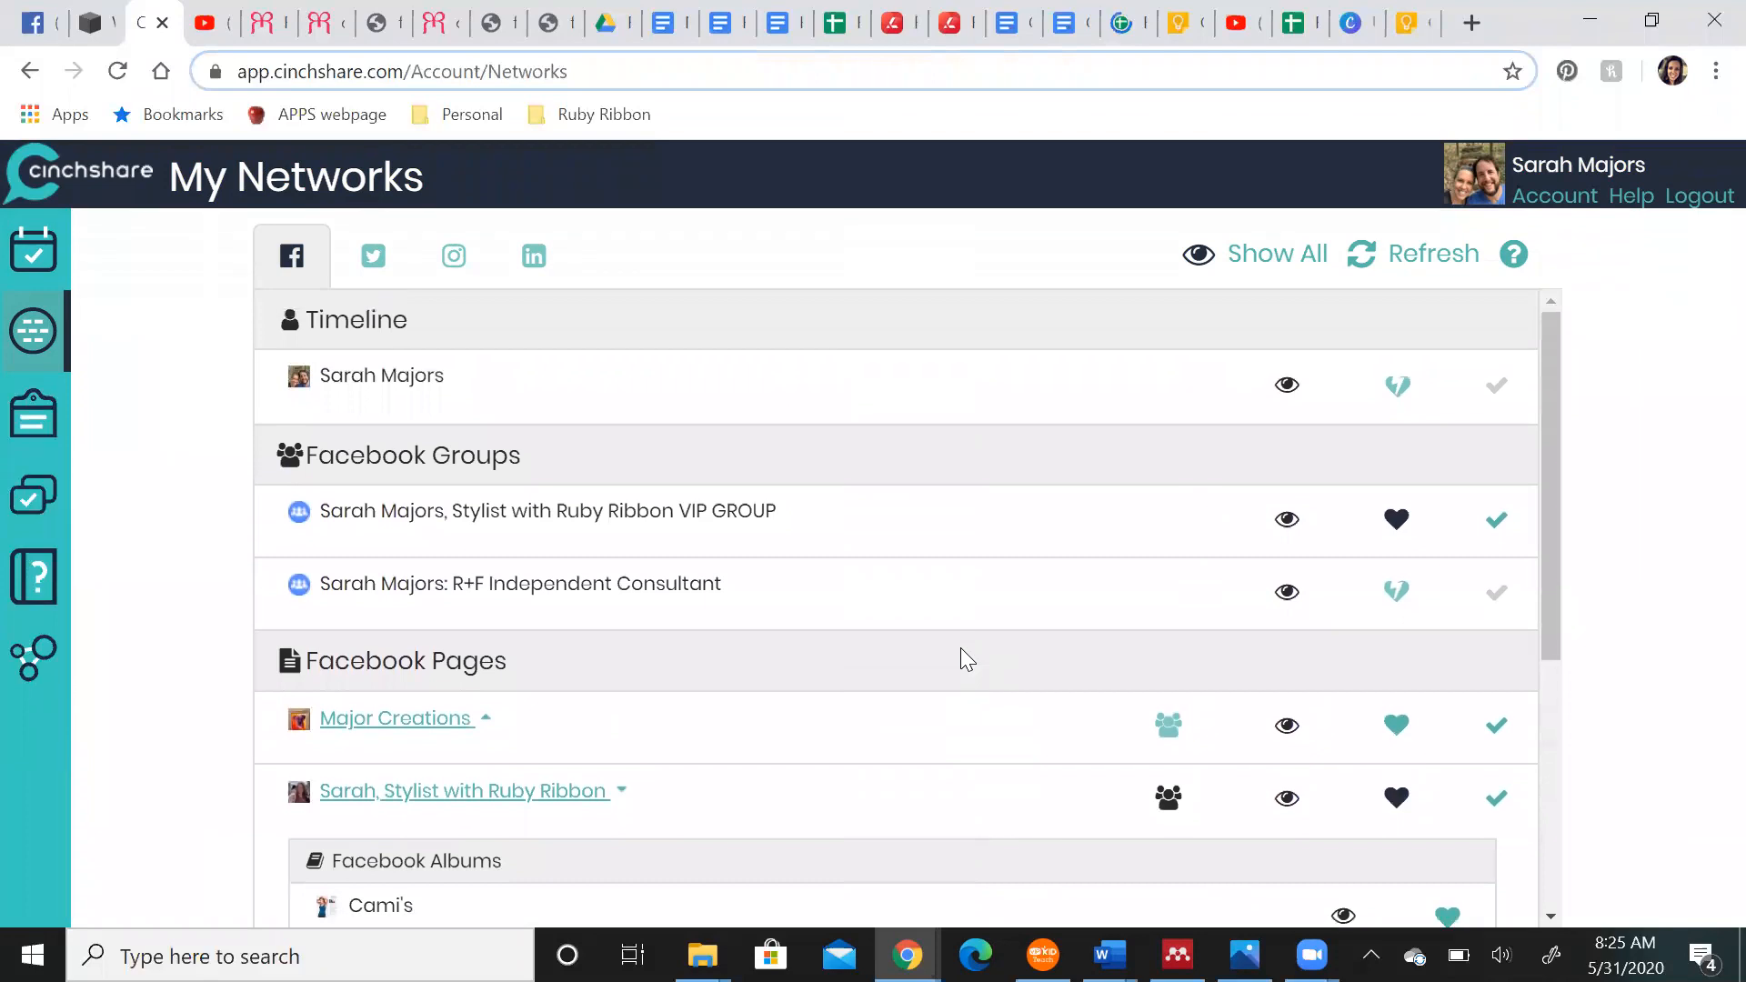
pyautogui.scroll(-1, 961, 647)
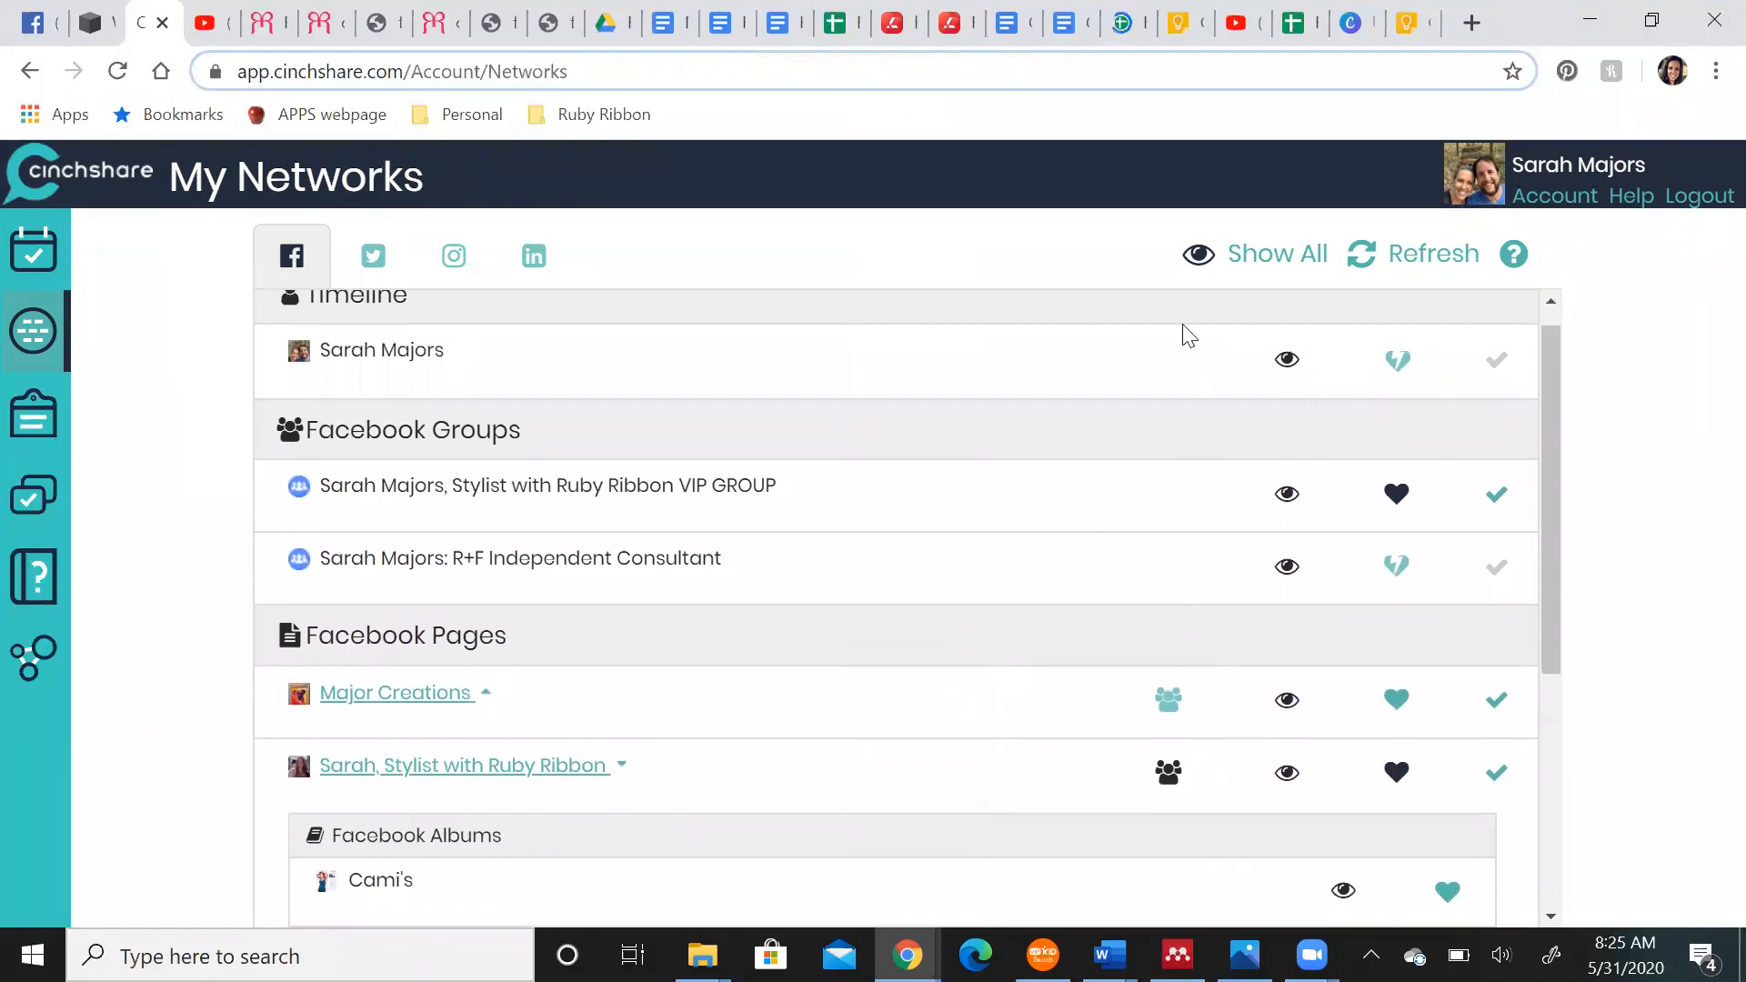
# Show all hidden networks and look through the Facebook groups and pages for the new group
pyautogui.click(1261, 264)
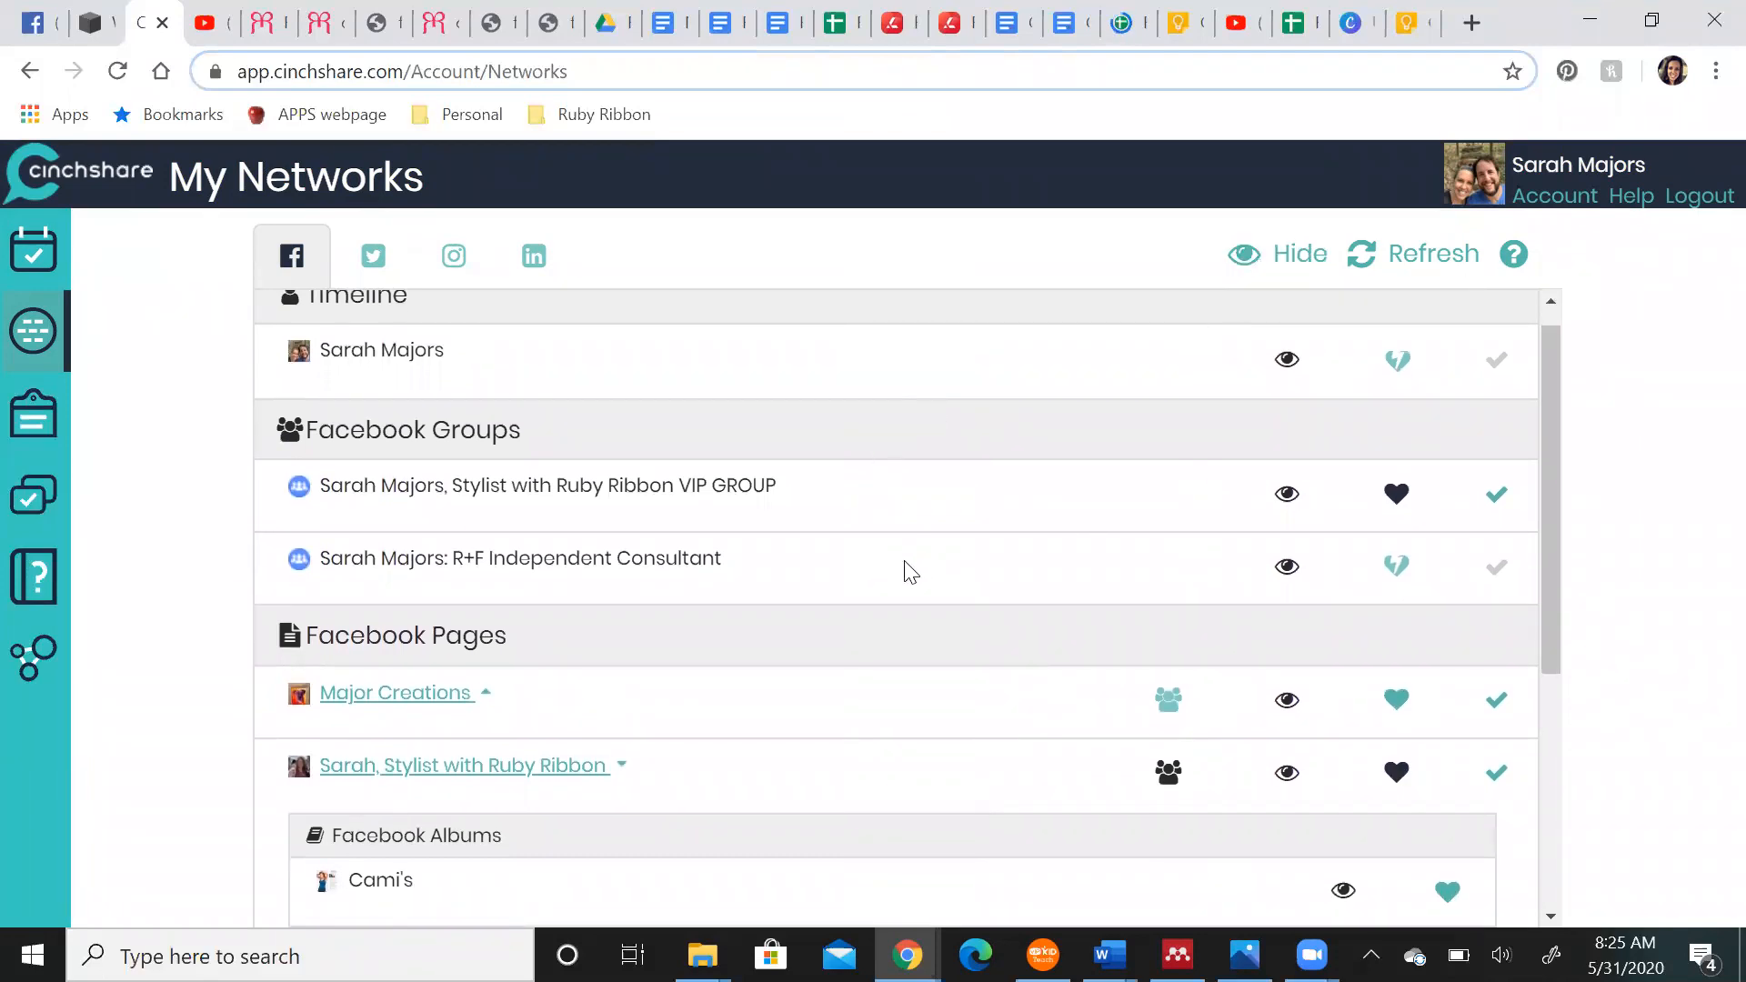
pyautogui.scroll(-3, 909, 571)
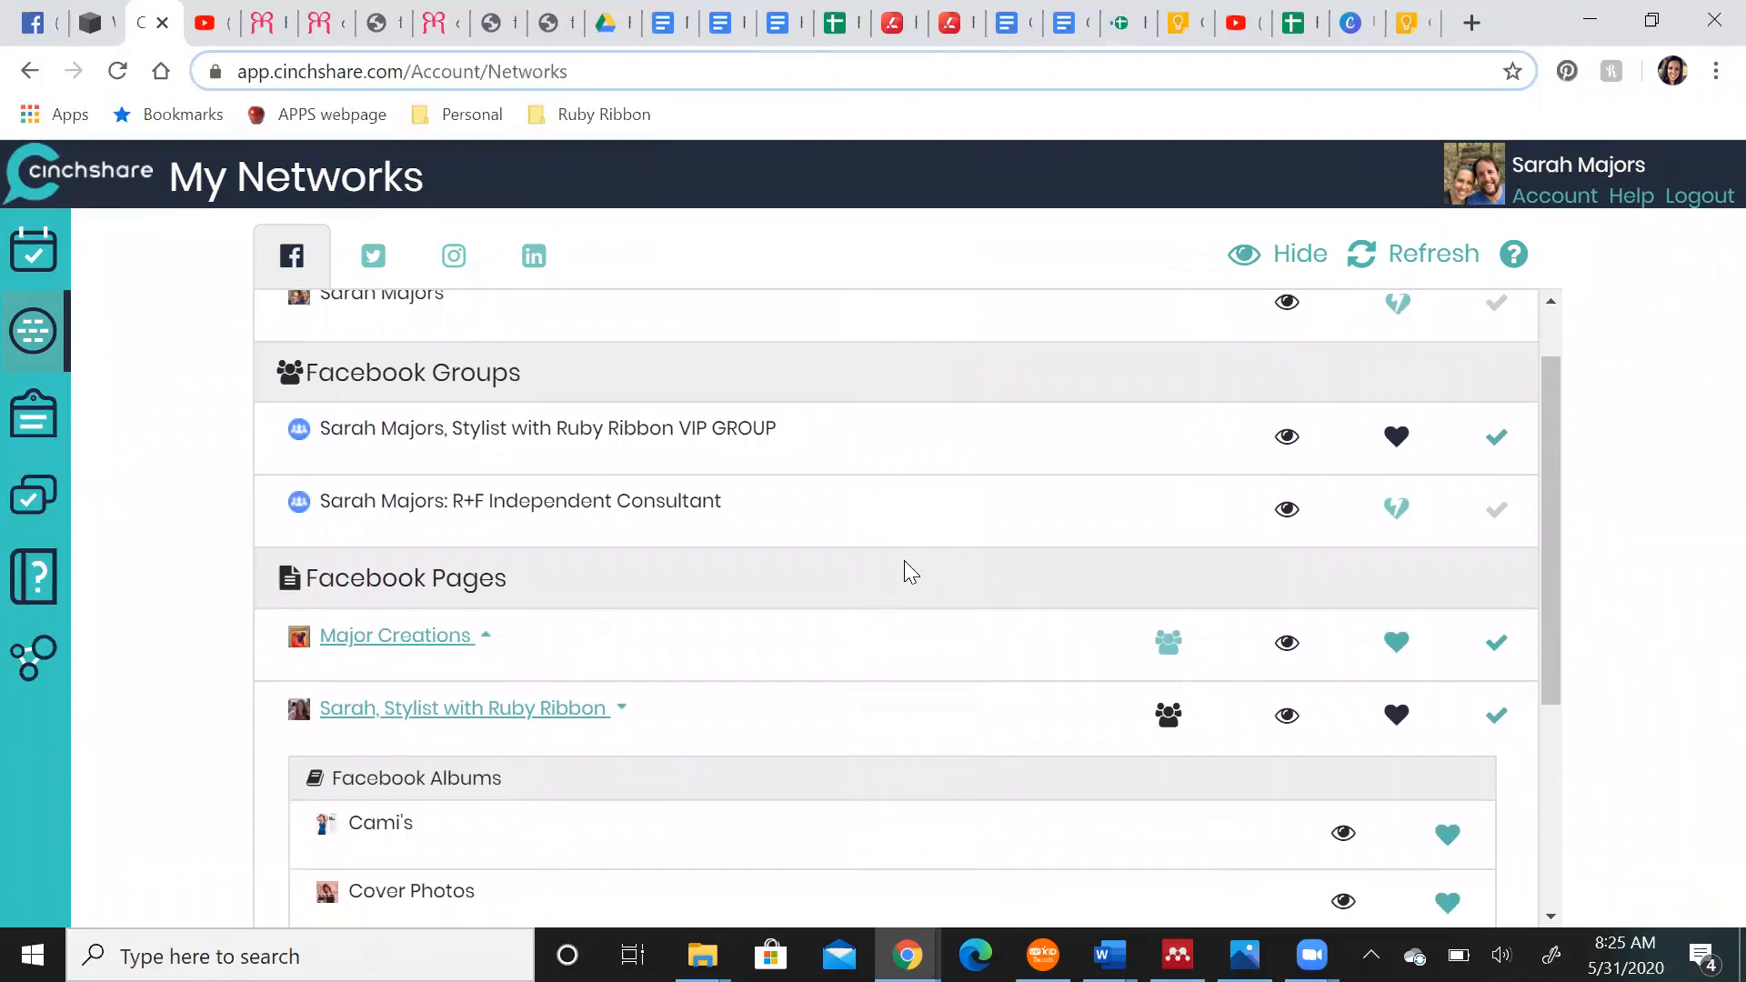
pyautogui.scroll(-3, 909, 571)
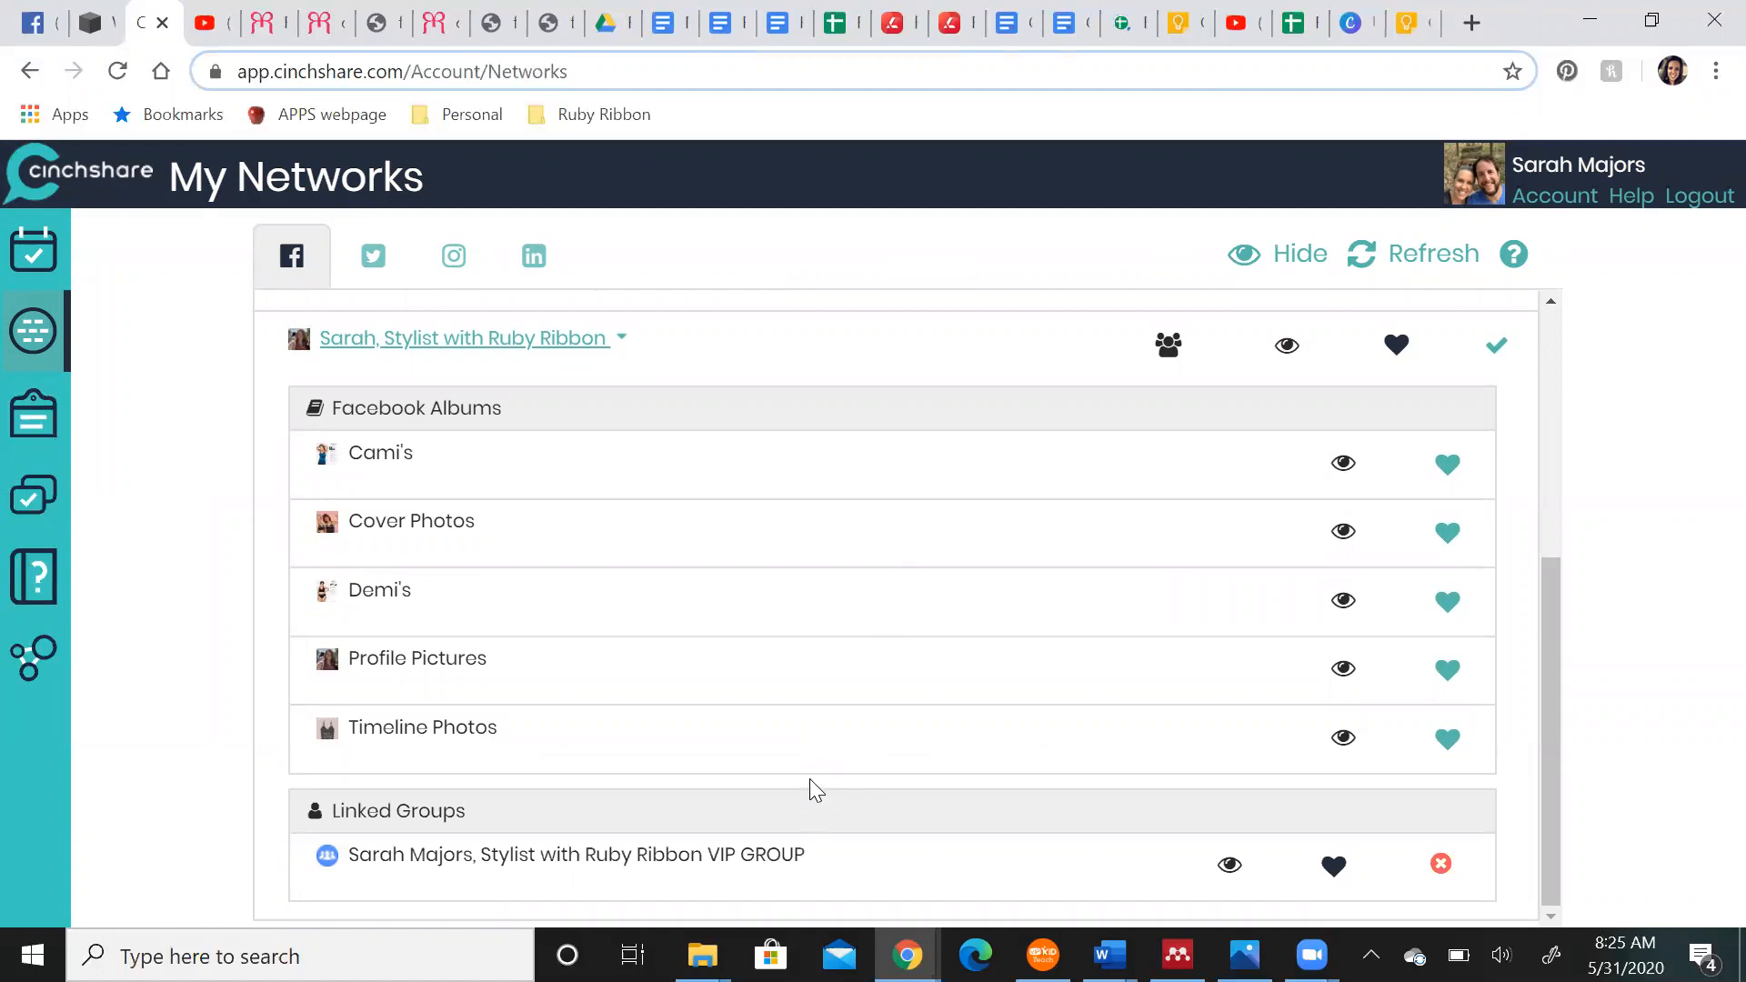
pyautogui.scroll(1, 930, 562)
pyautogui.scroll(4, 929, 555)
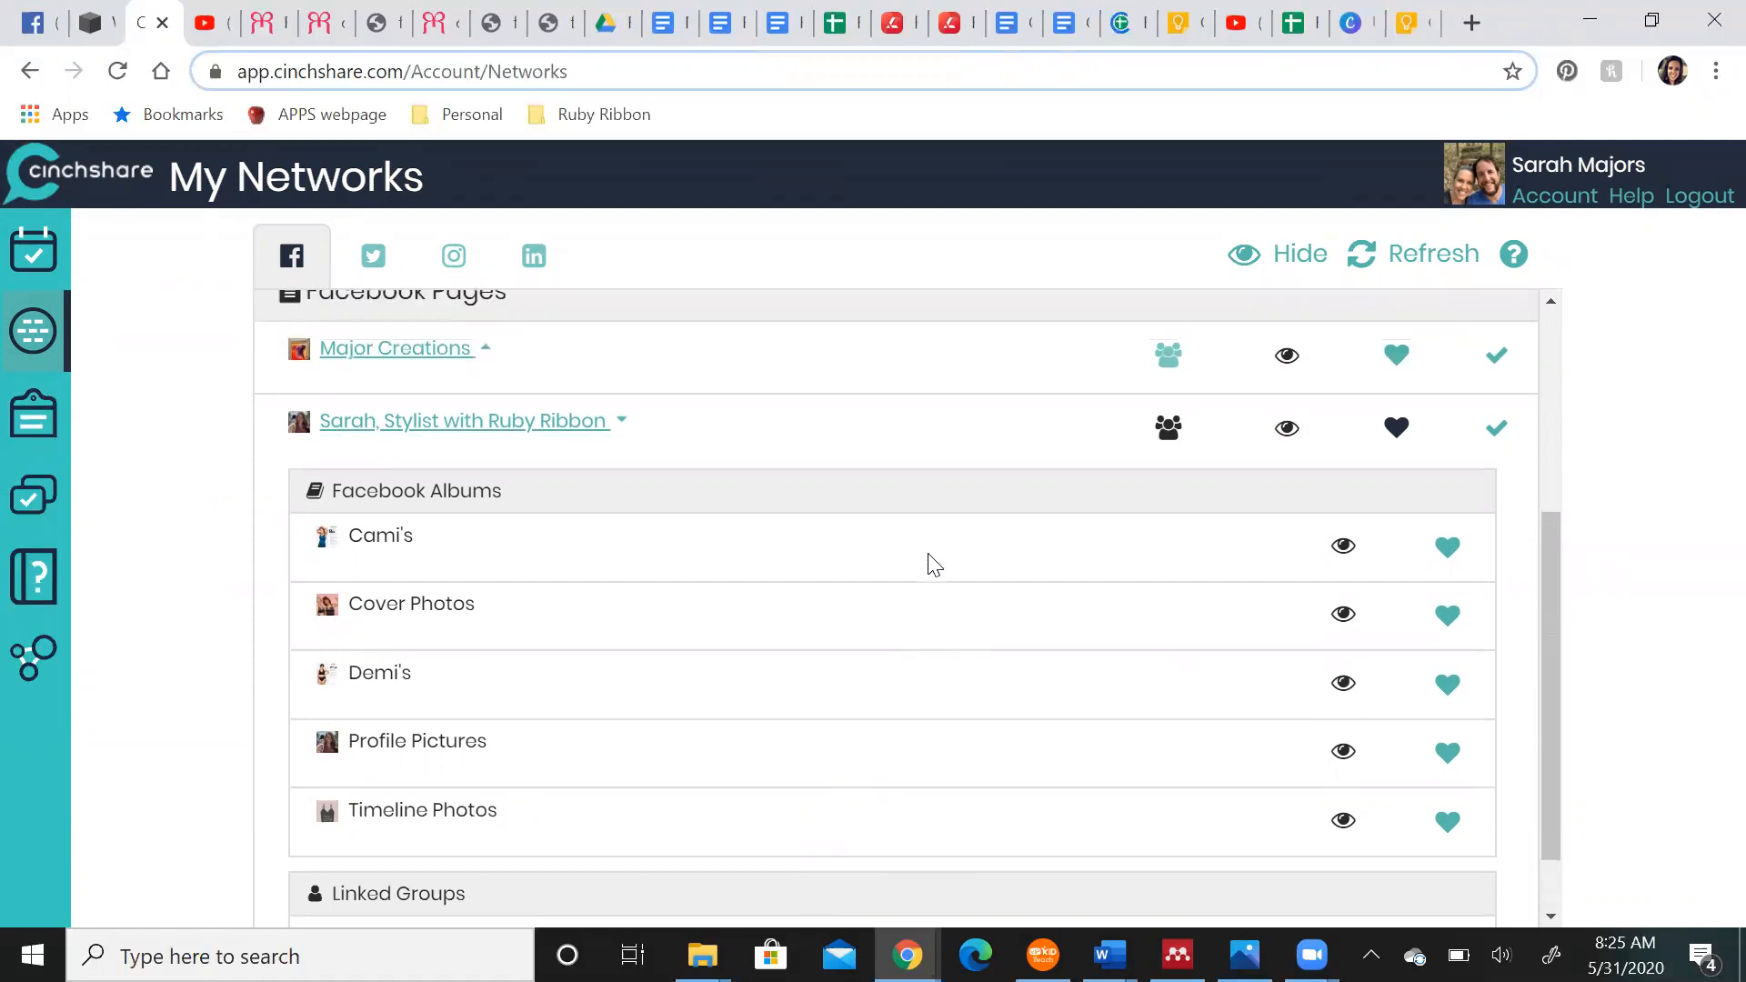
pyautogui.scroll(2, 929, 556)
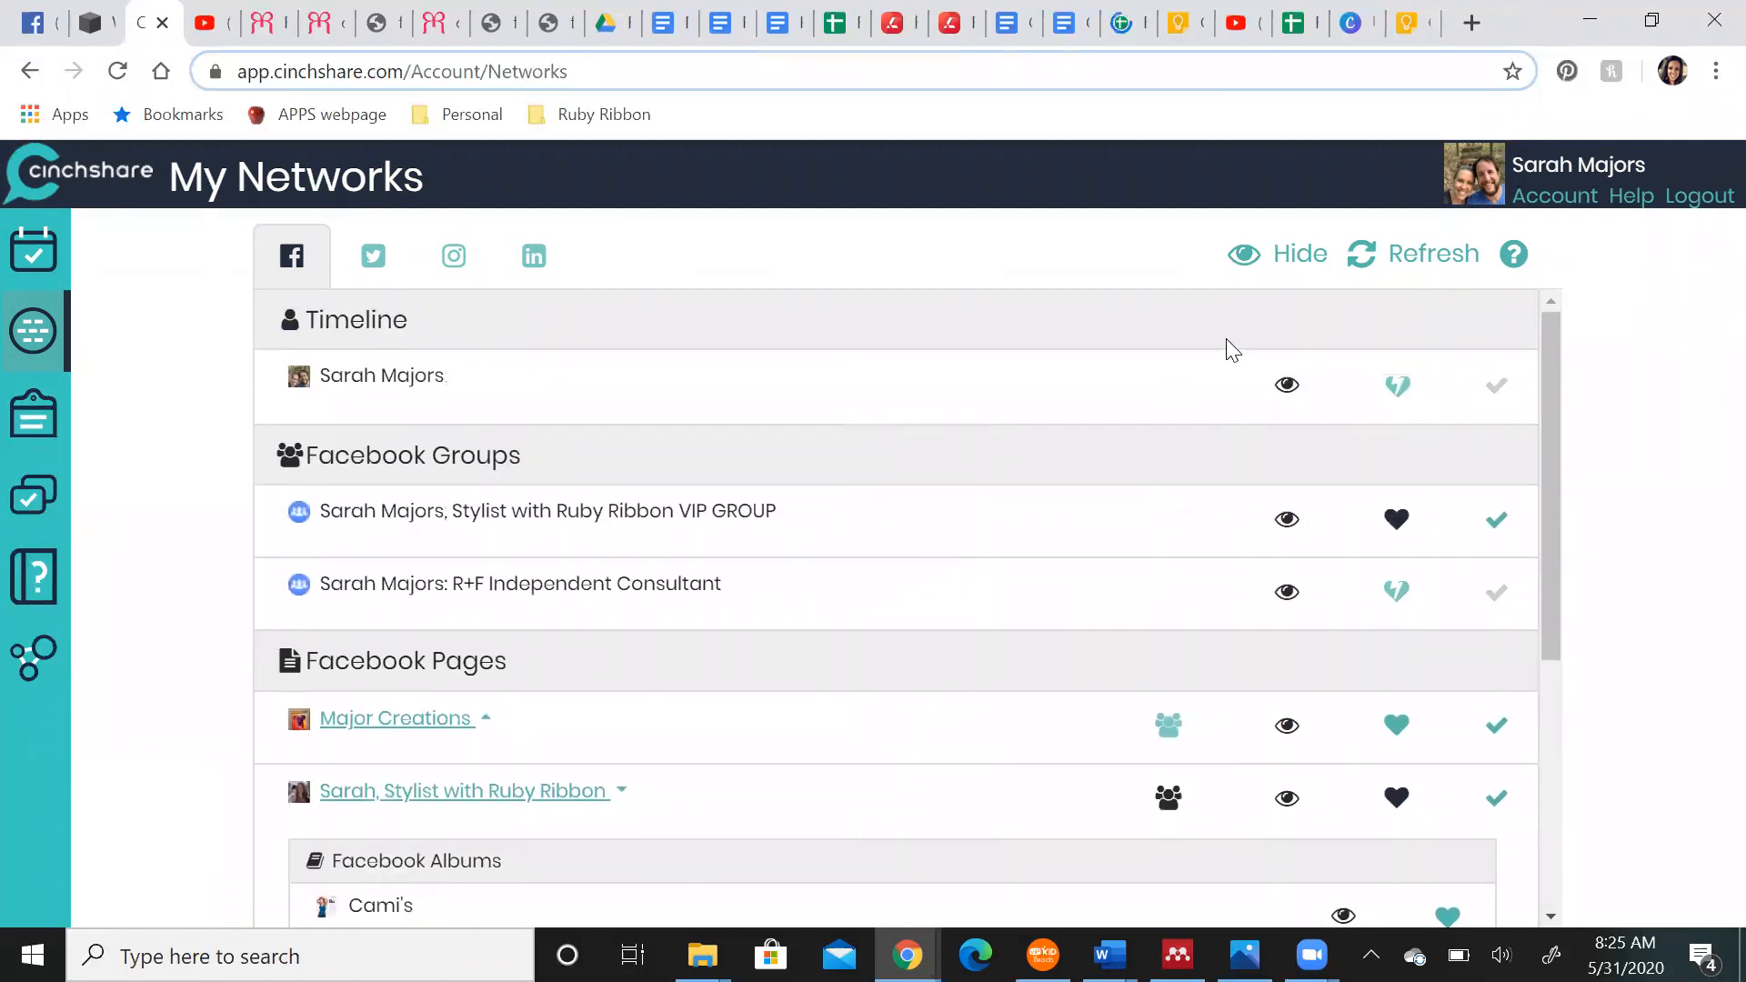
# Refresh the networks and recheck the linked groups under the Ruby Ribbon stylist page
pyautogui.click(1401, 263)
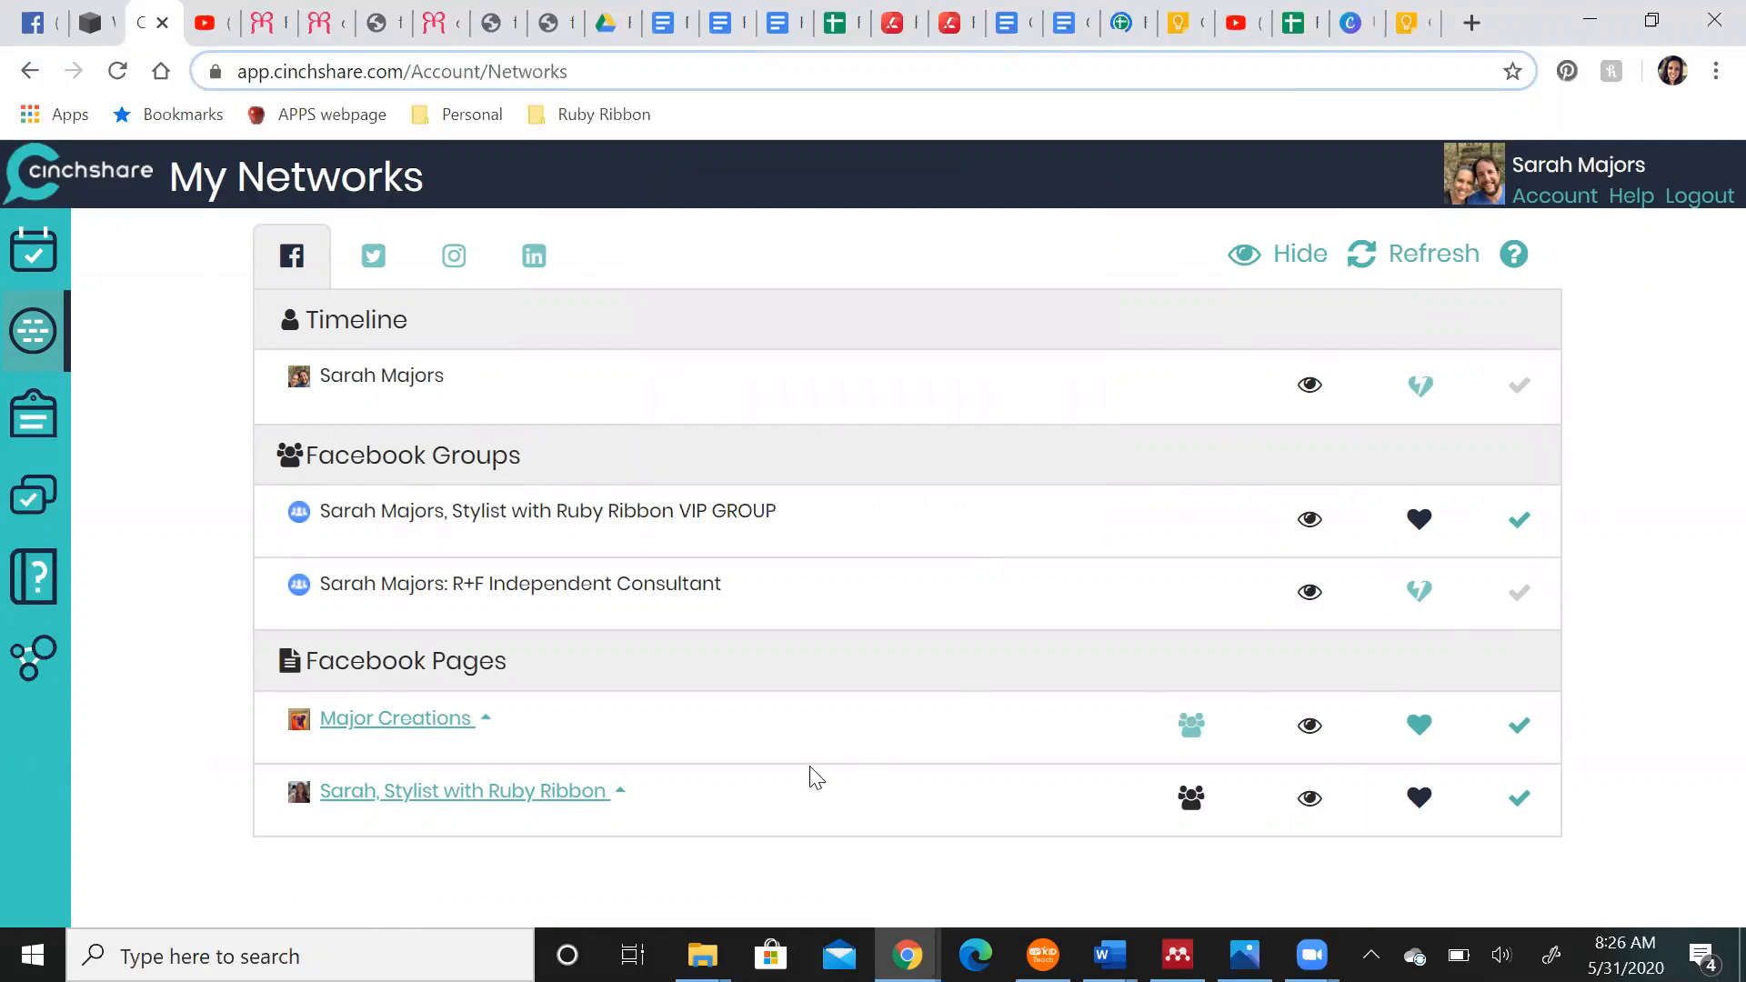
pyautogui.click(621, 799)
pyautogui.scroll(-5, 815, 757)
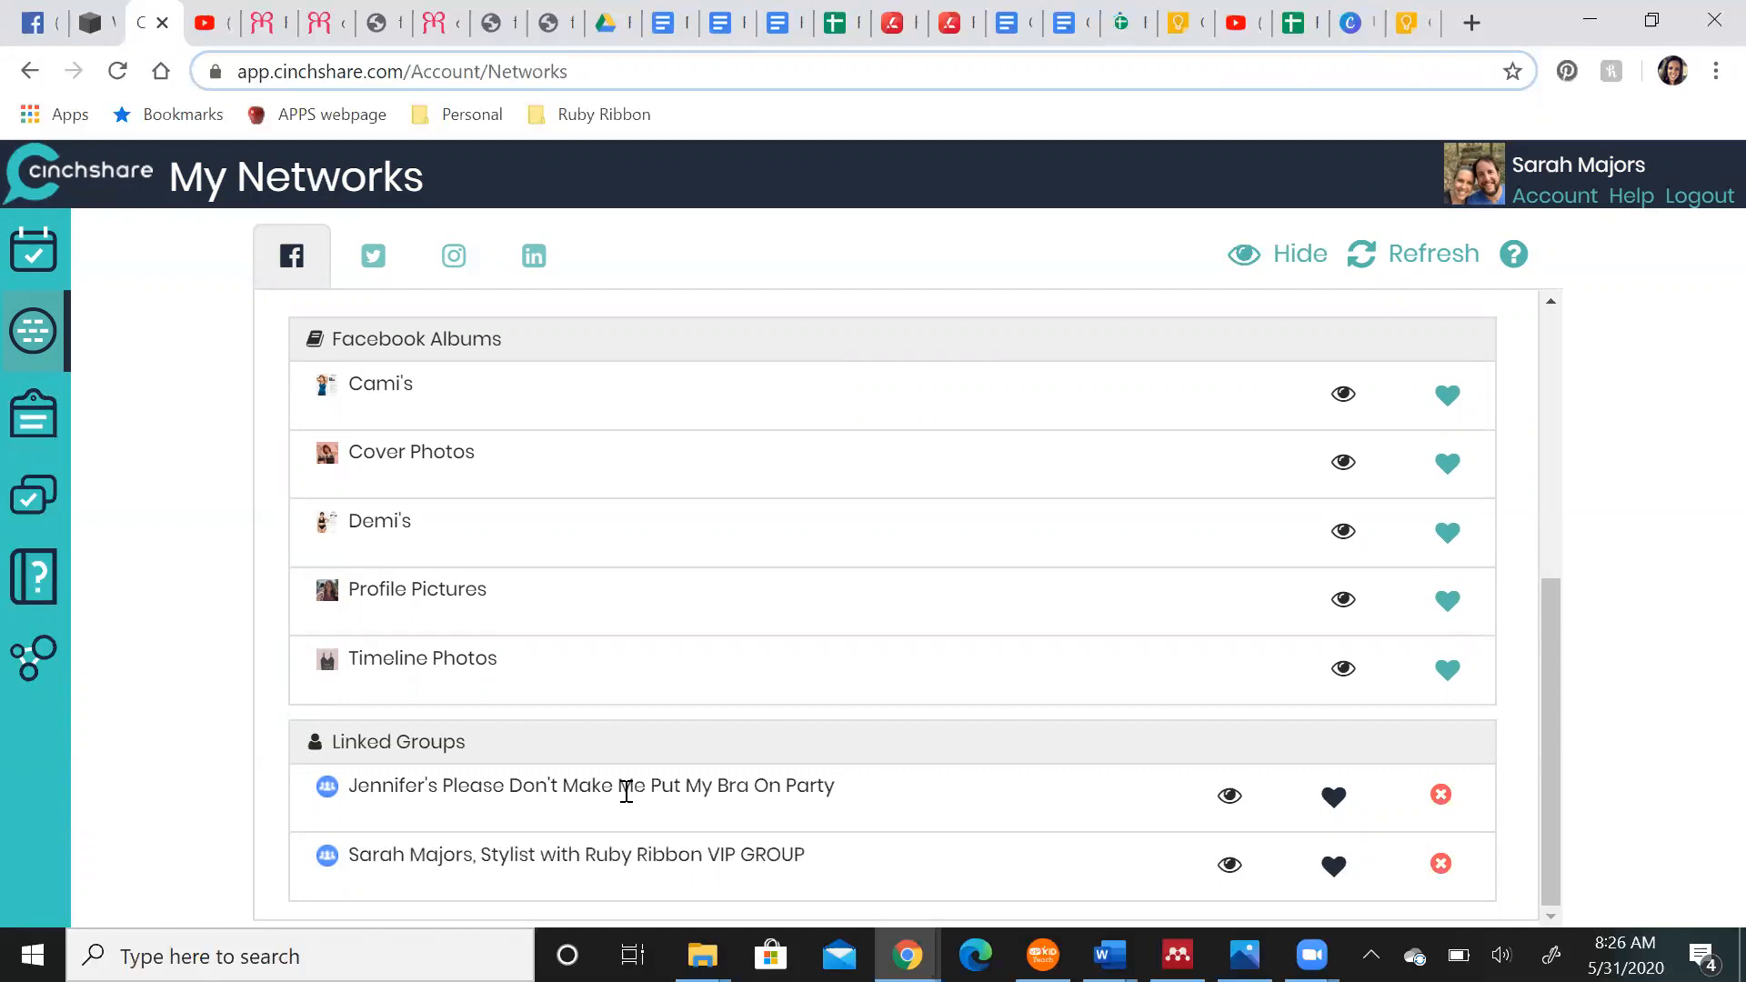
pyautogui.scroll(5, 909, 651)
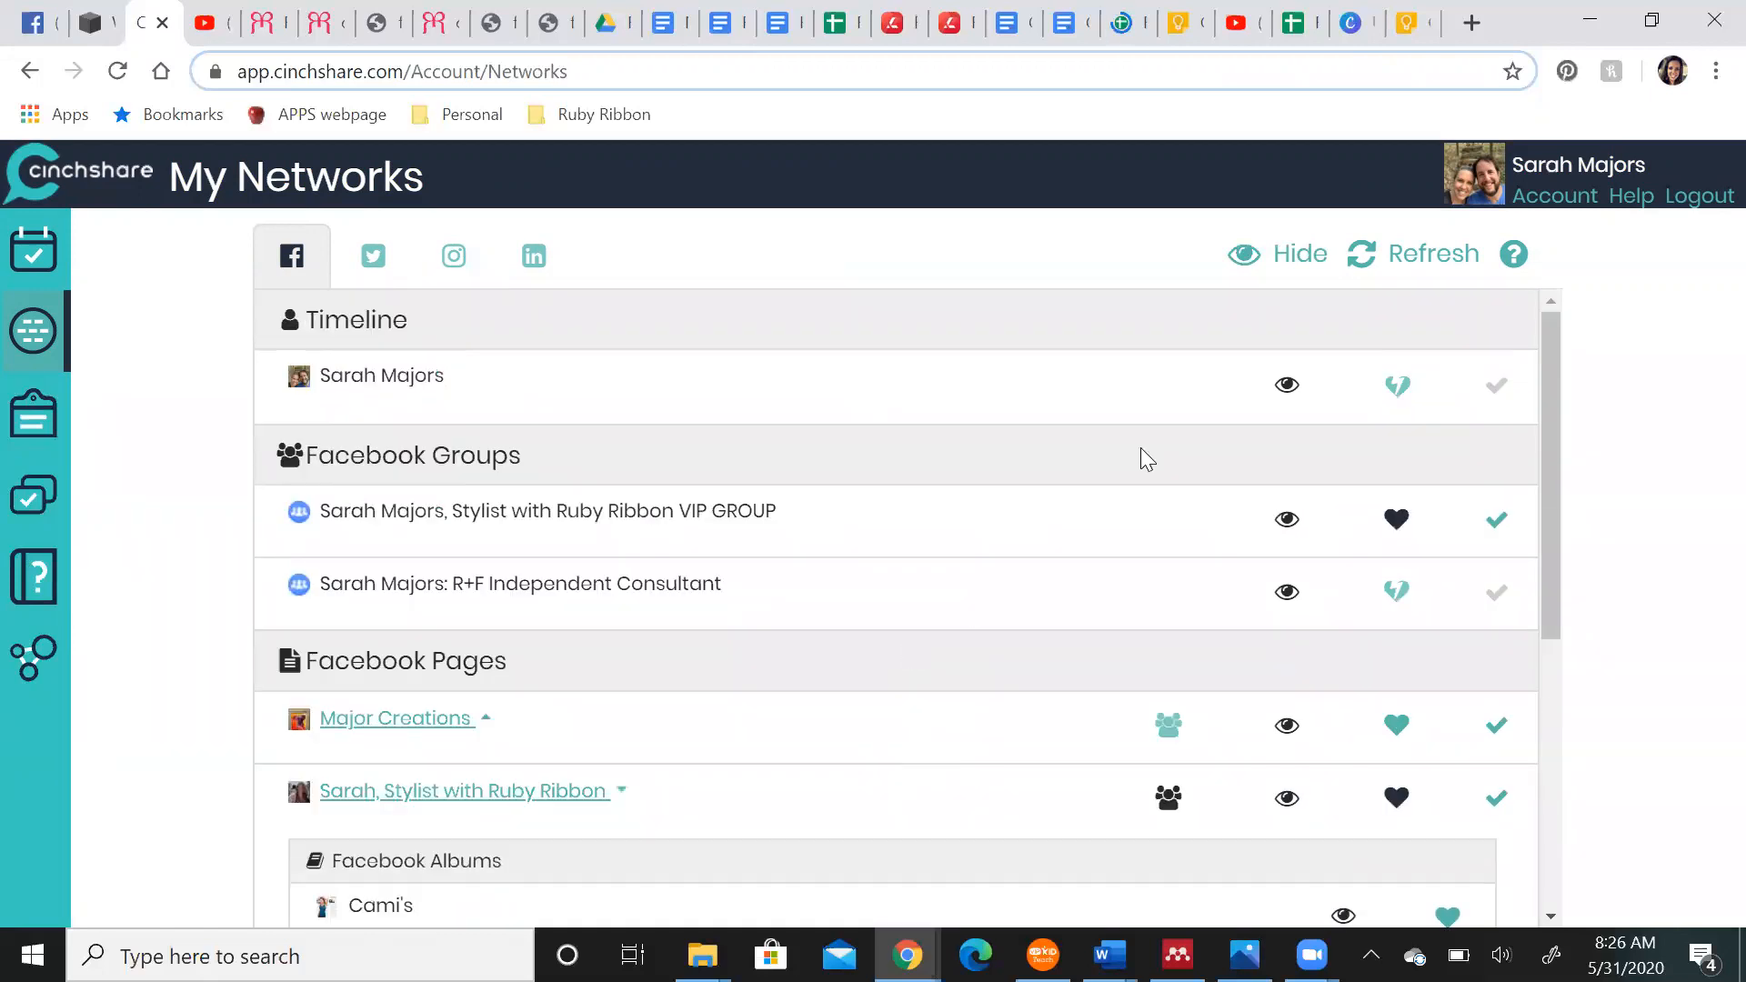
# Refresh the networks once more and review the stylist page's albums and linked groups
pyautogui.click(1399, 267)
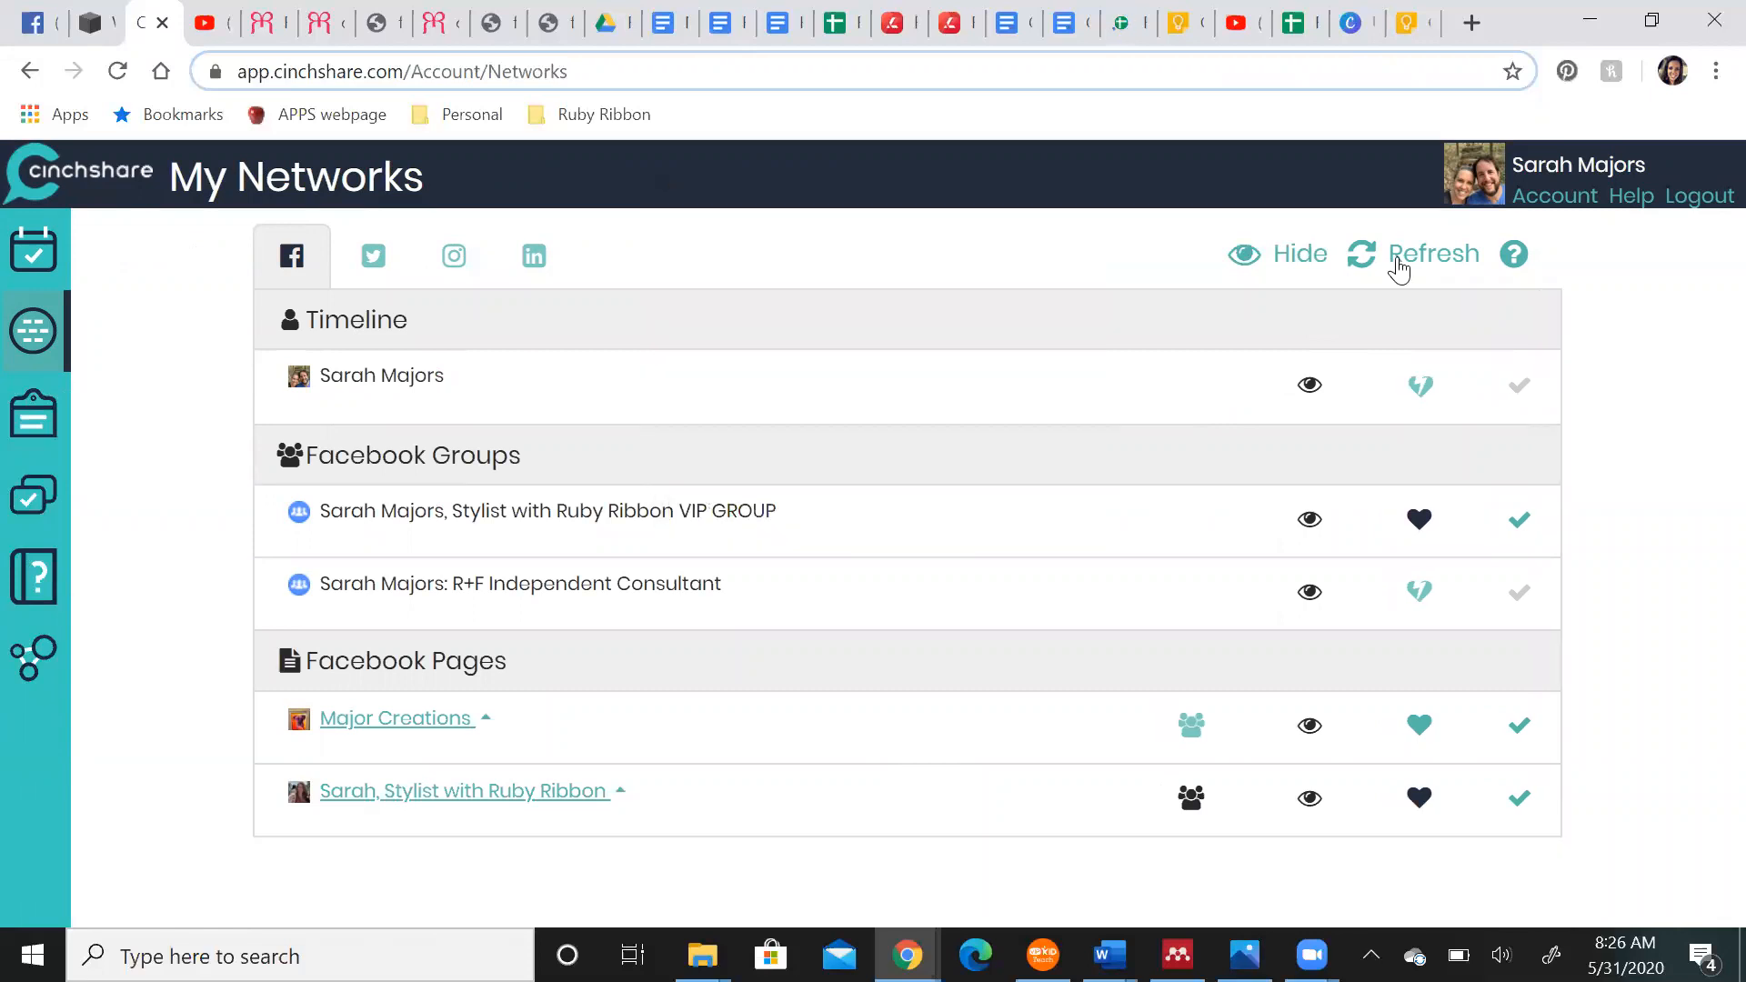
pyautogui.click(620, 793)
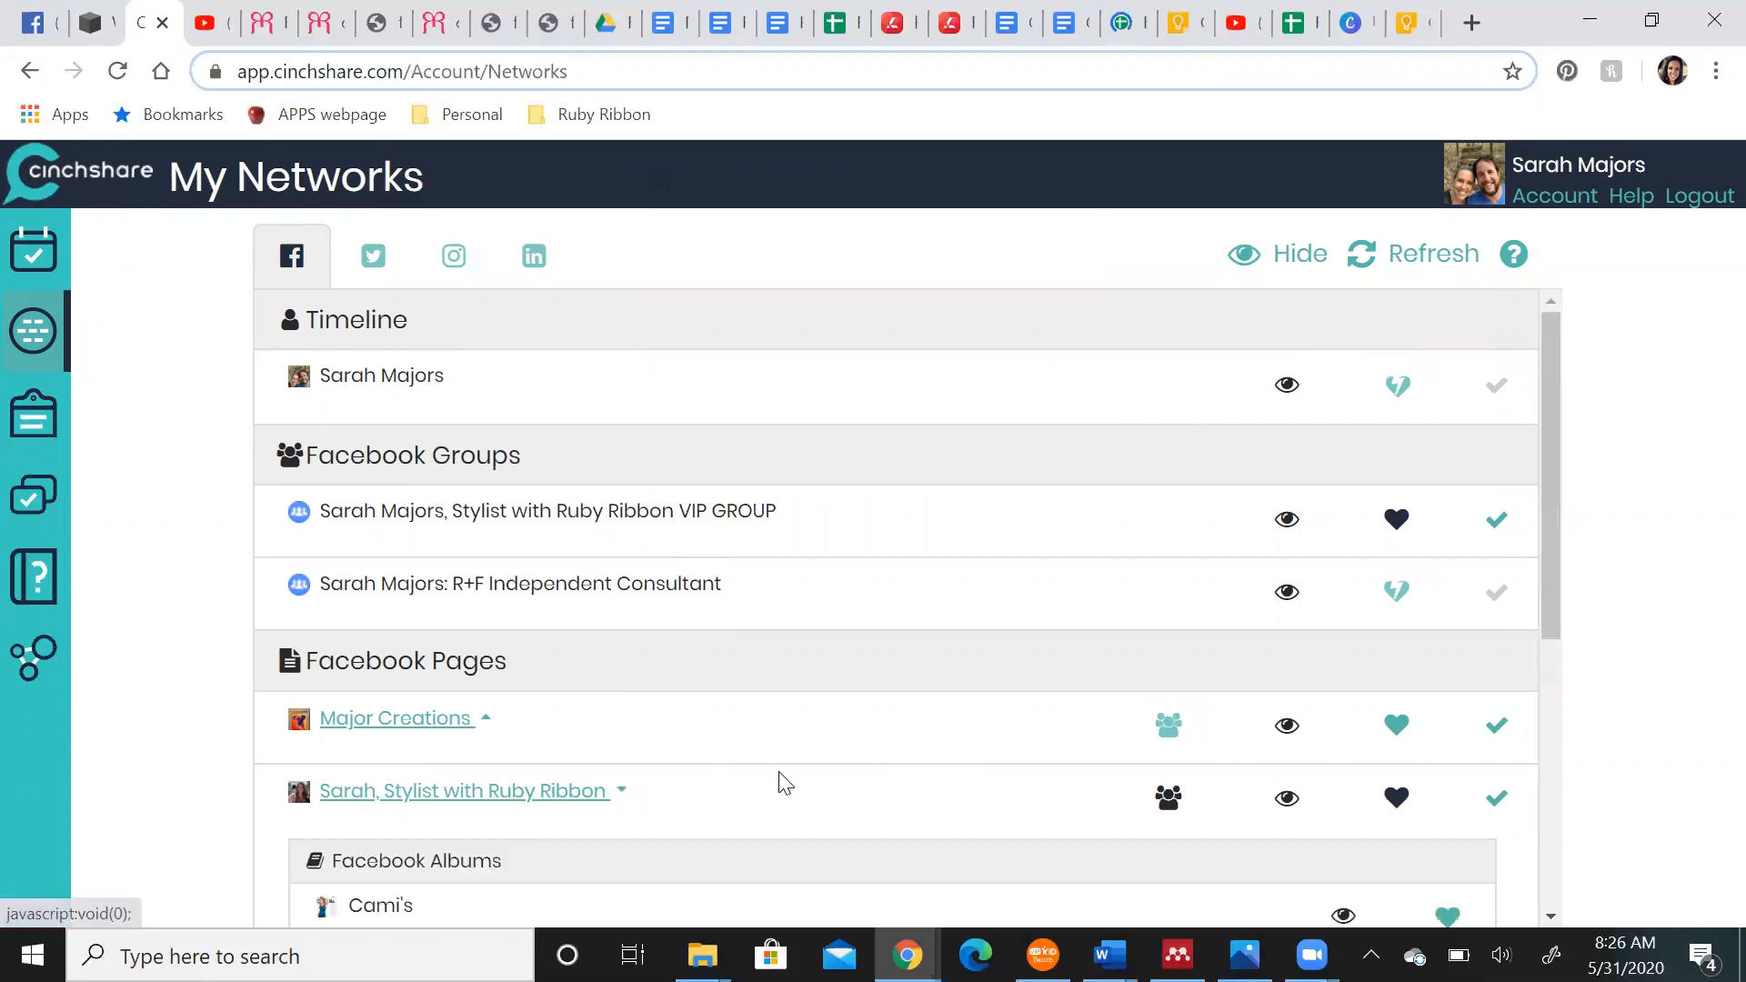
pyautogui.scroll(-6, 779, 782)
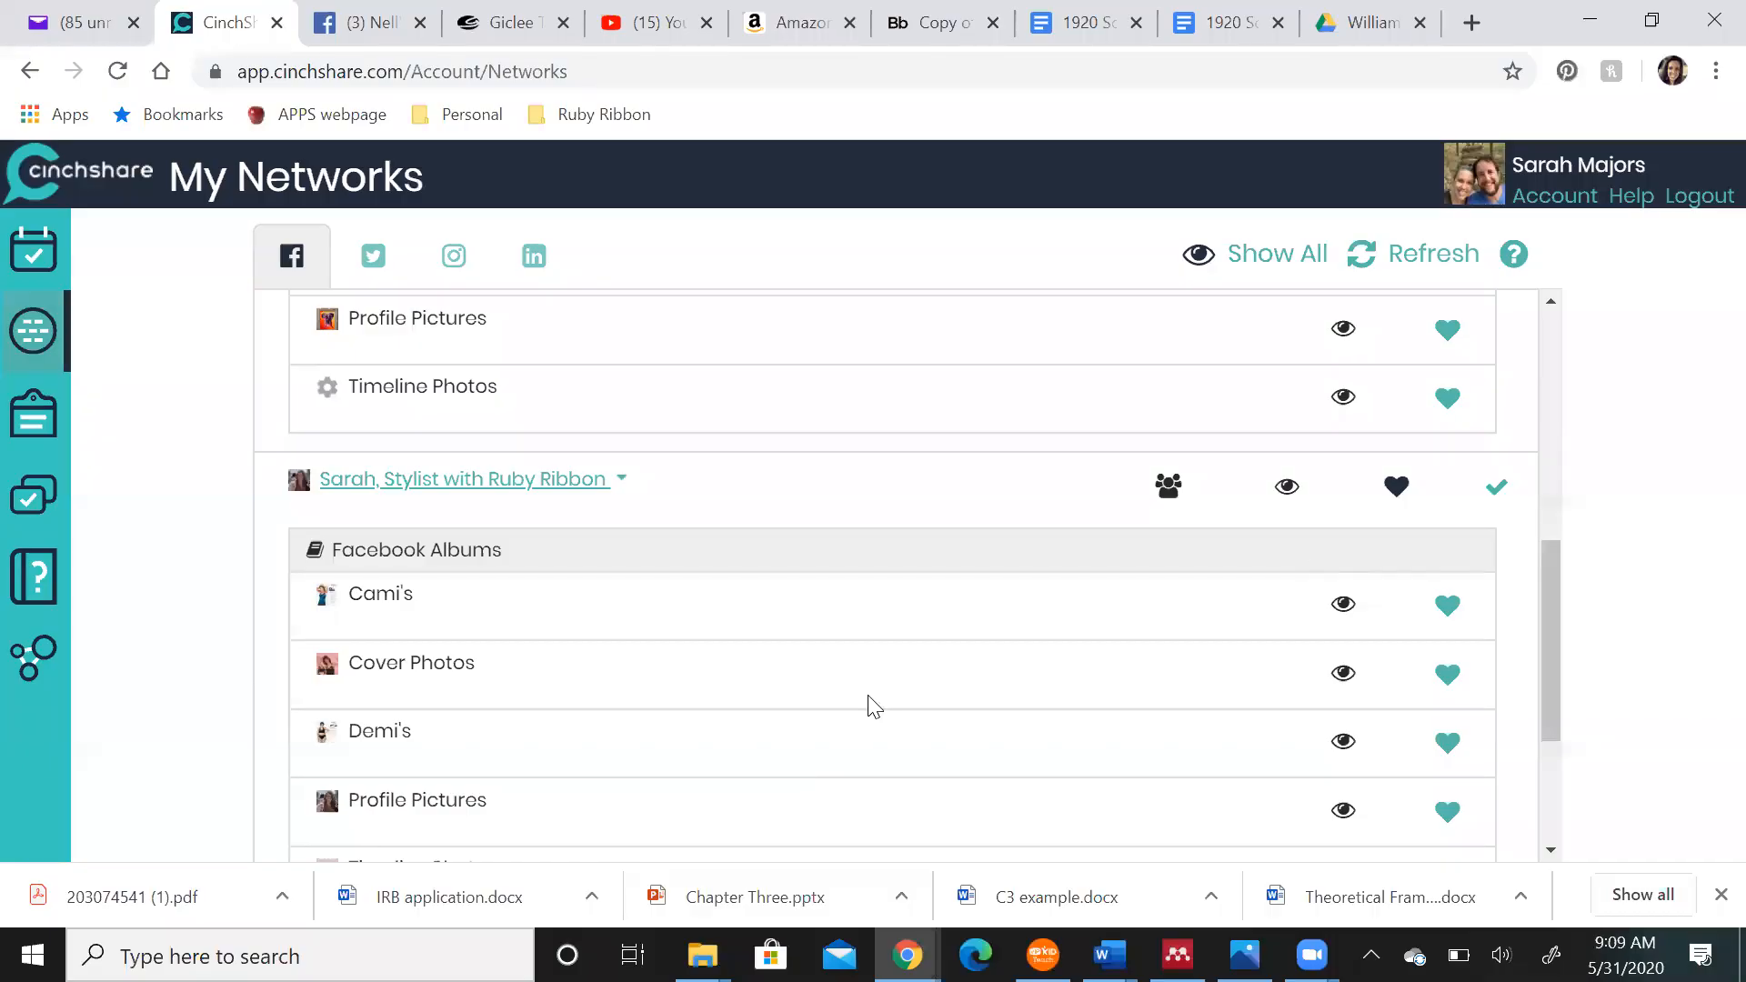
pyautogui.scroll(-3, 871, 706)
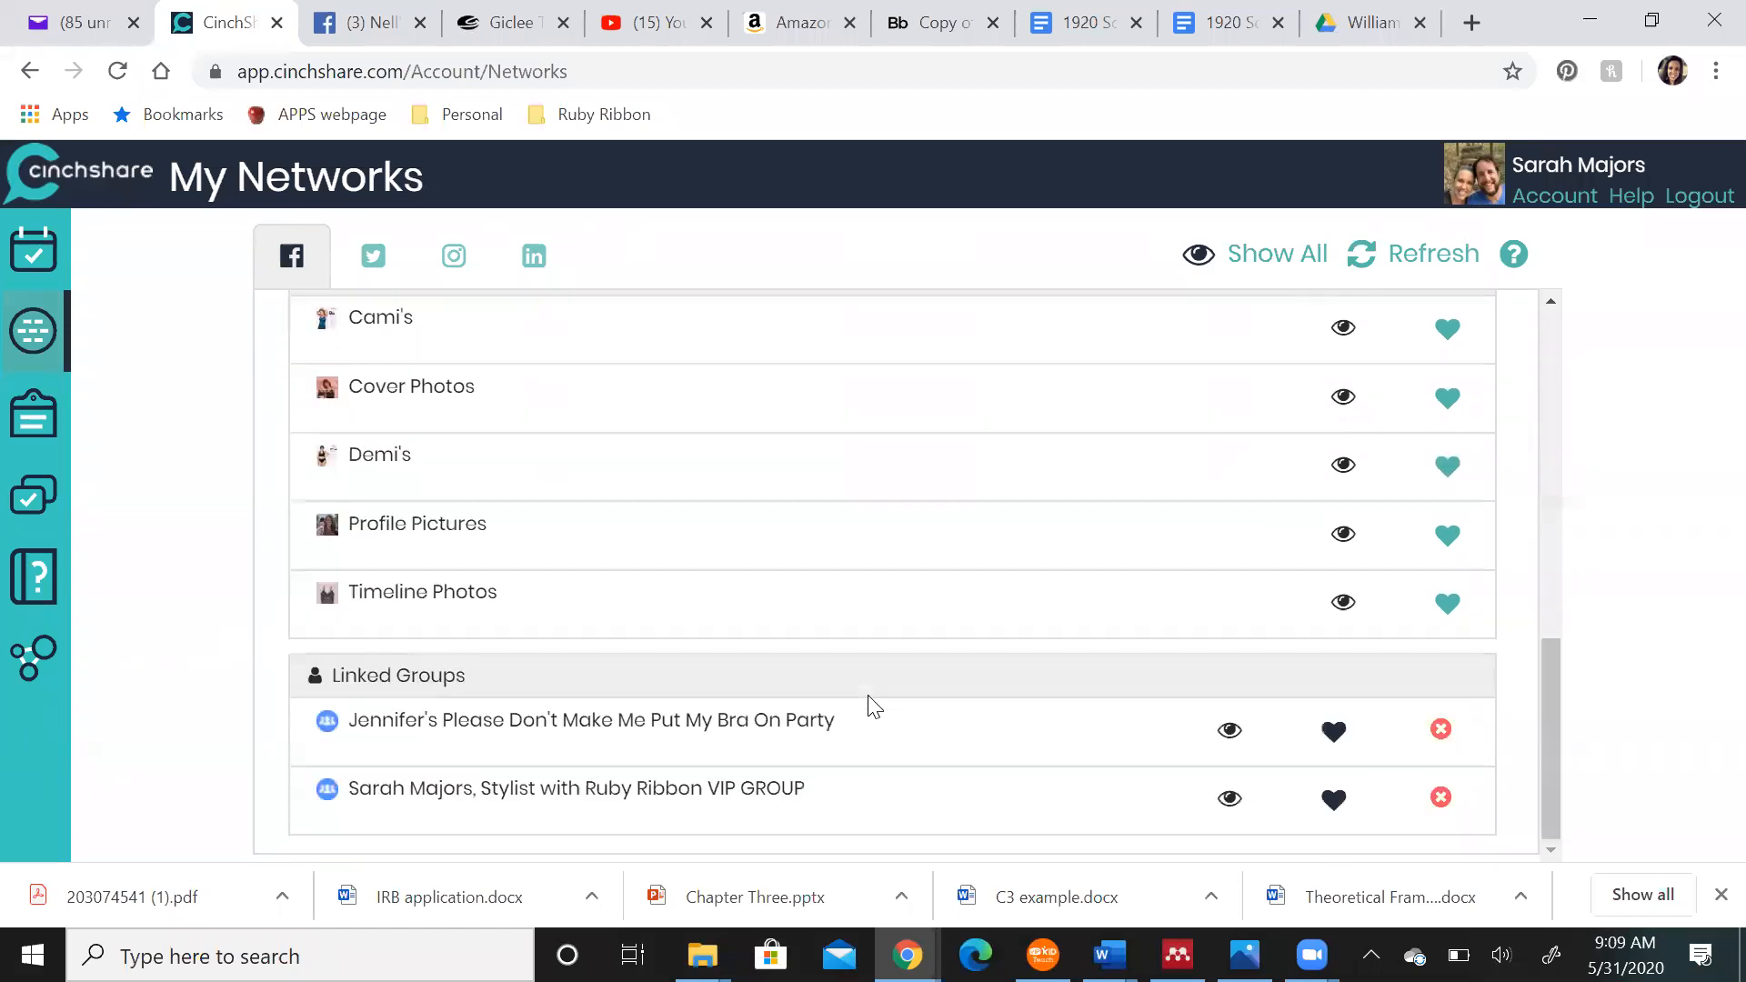
# Link the new group to the Ruby Ribbon stylist page by pasting the group's Facebook URL
pyautogui.scroll(3, 872, 706)
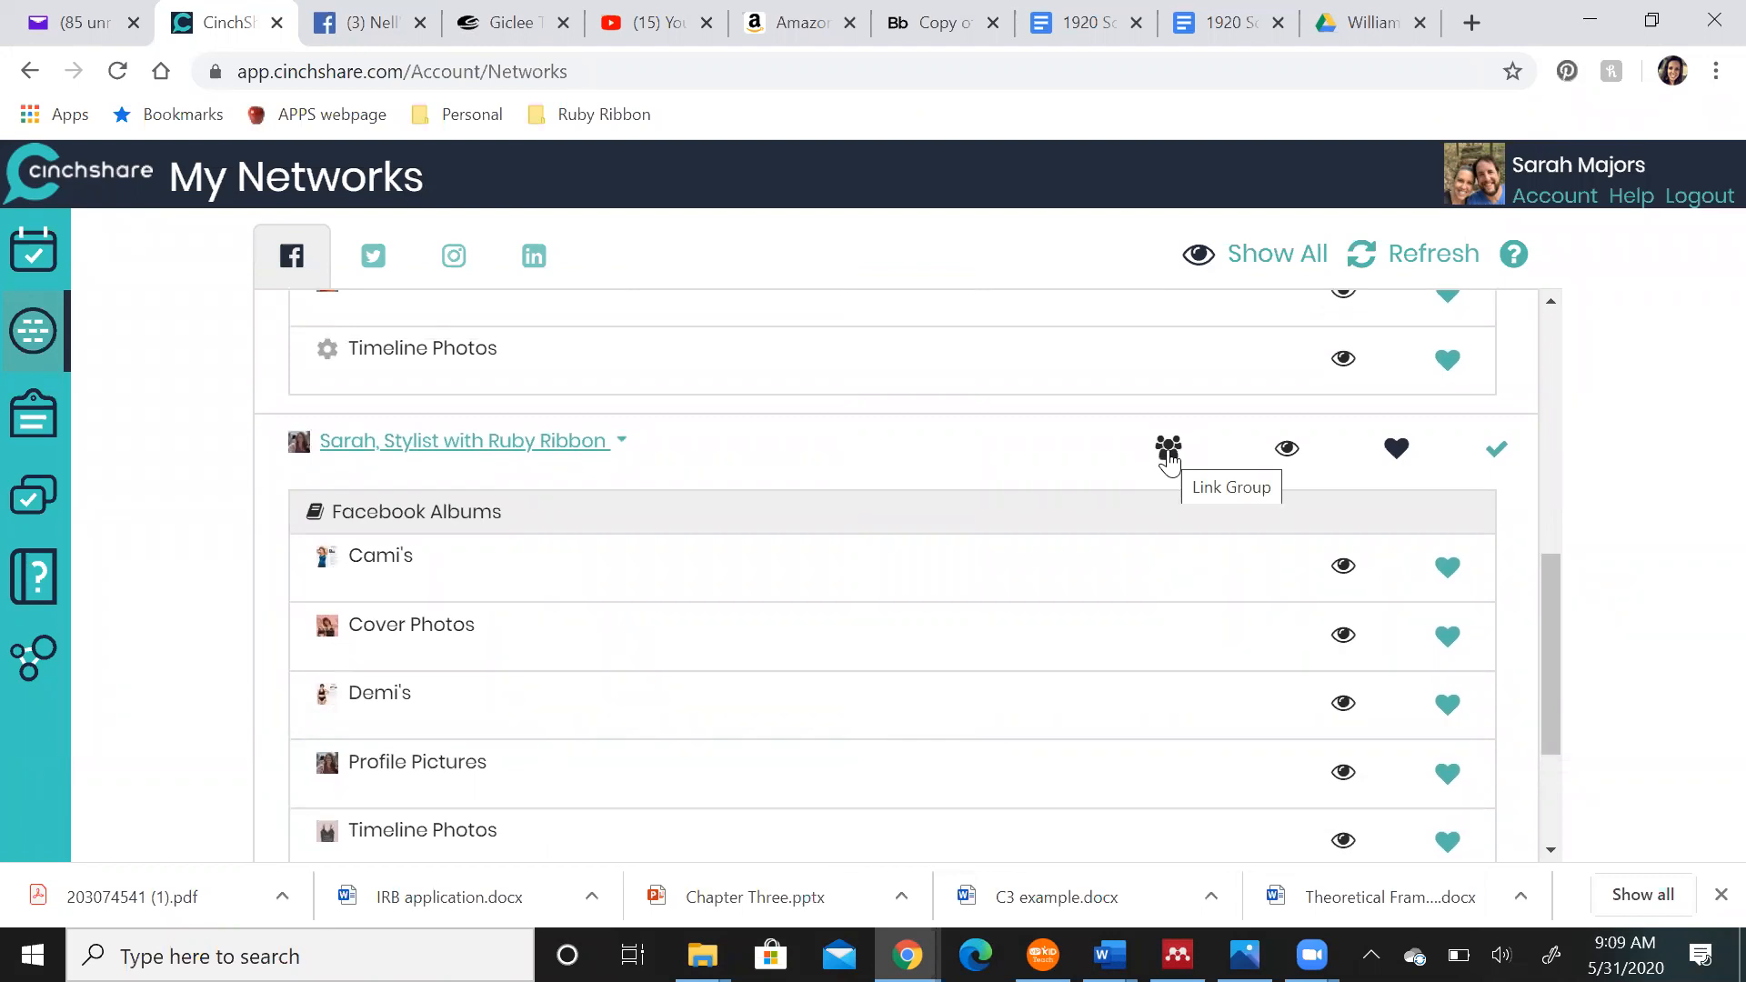
pyautogui.click(1169, 450)
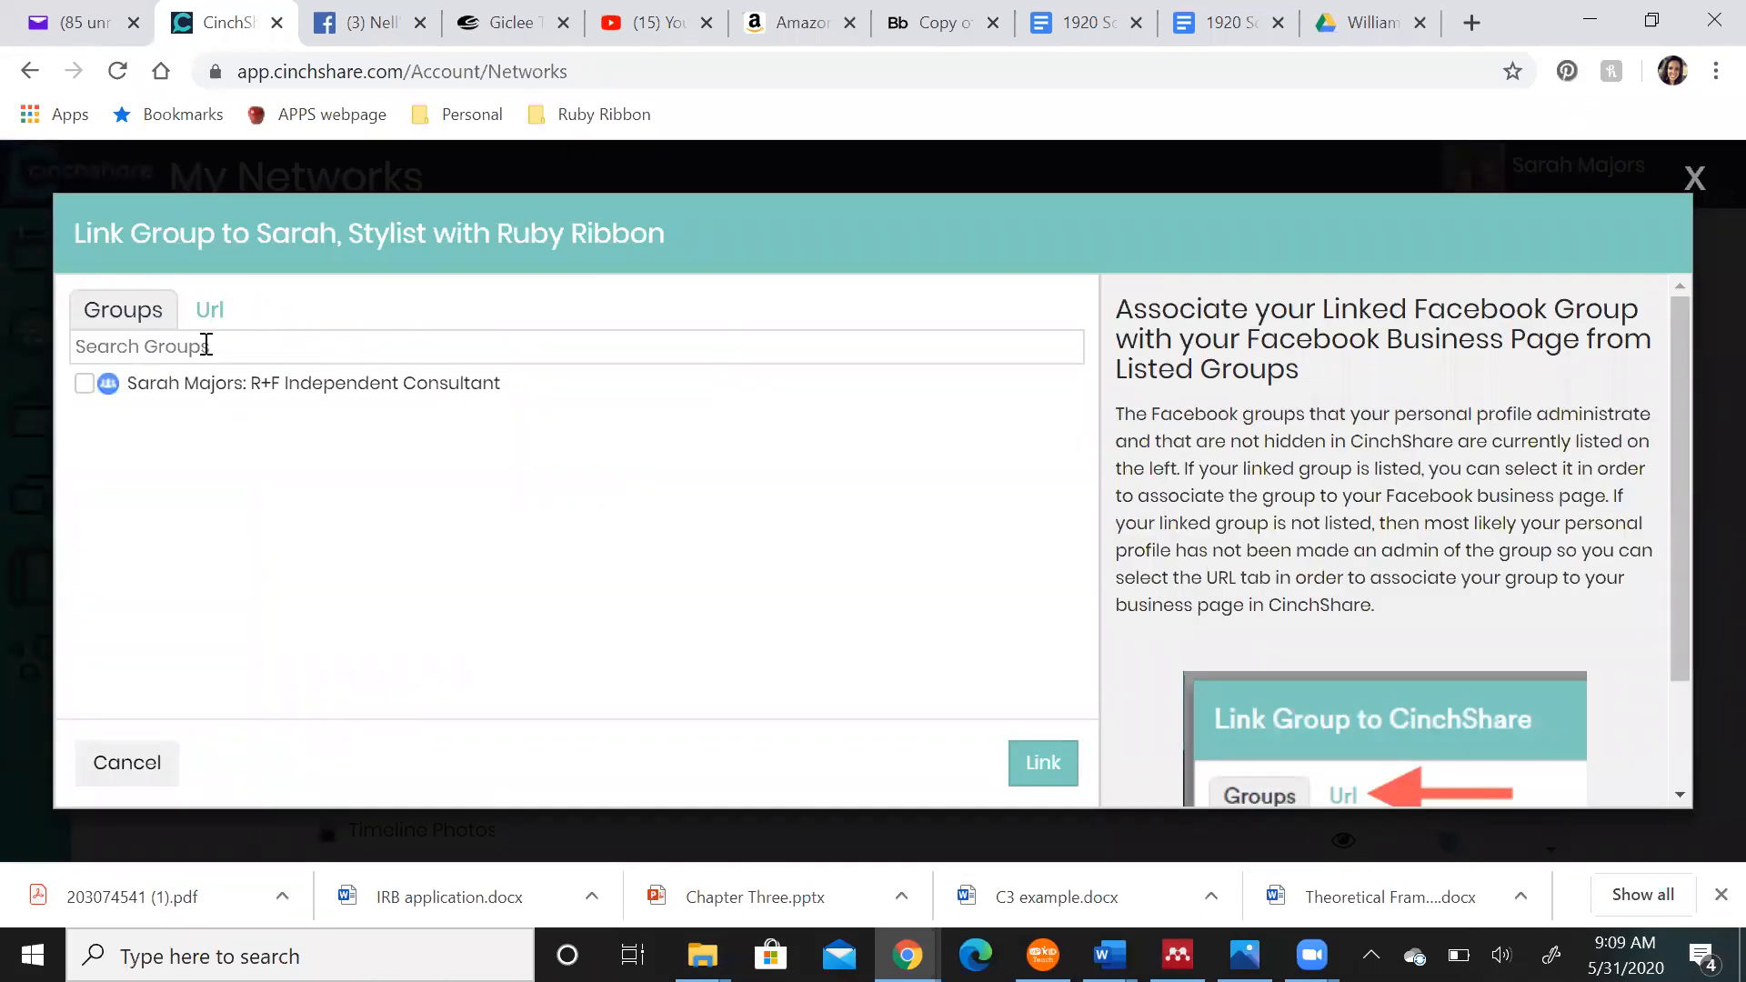
pyautogui.click(208, 310)
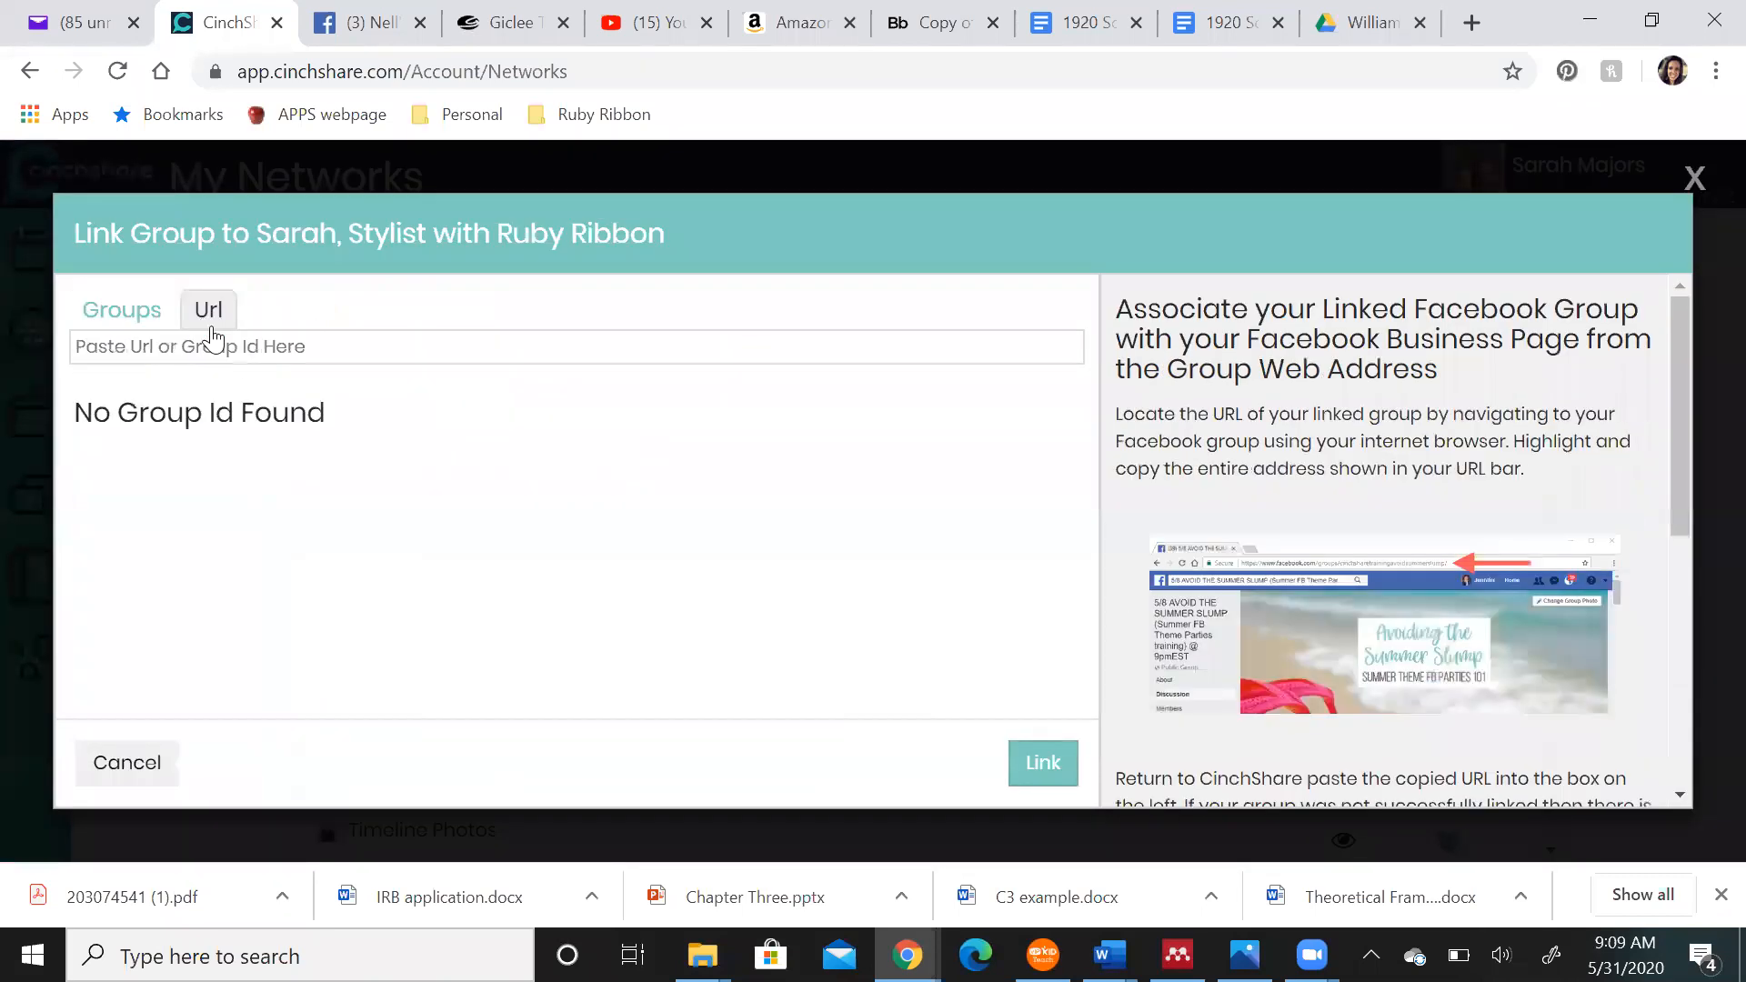
pyautogui.hotkey('ctrl', 'v')
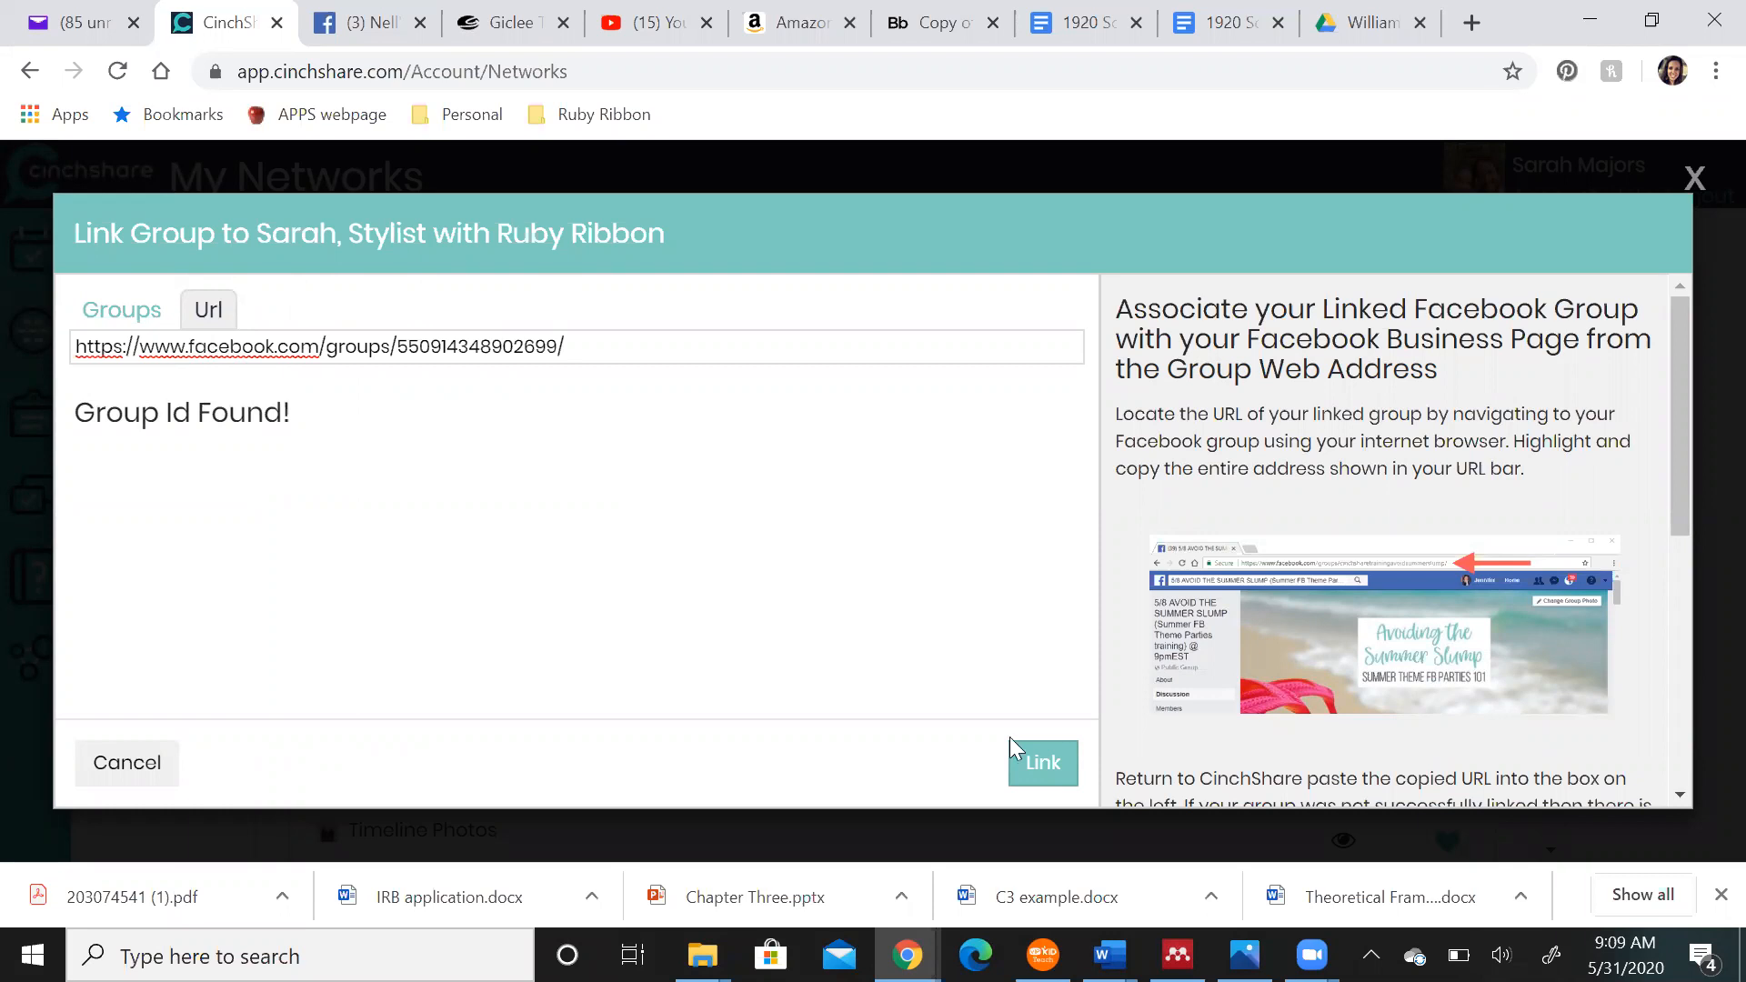
pyautogui.click(1043, 770)
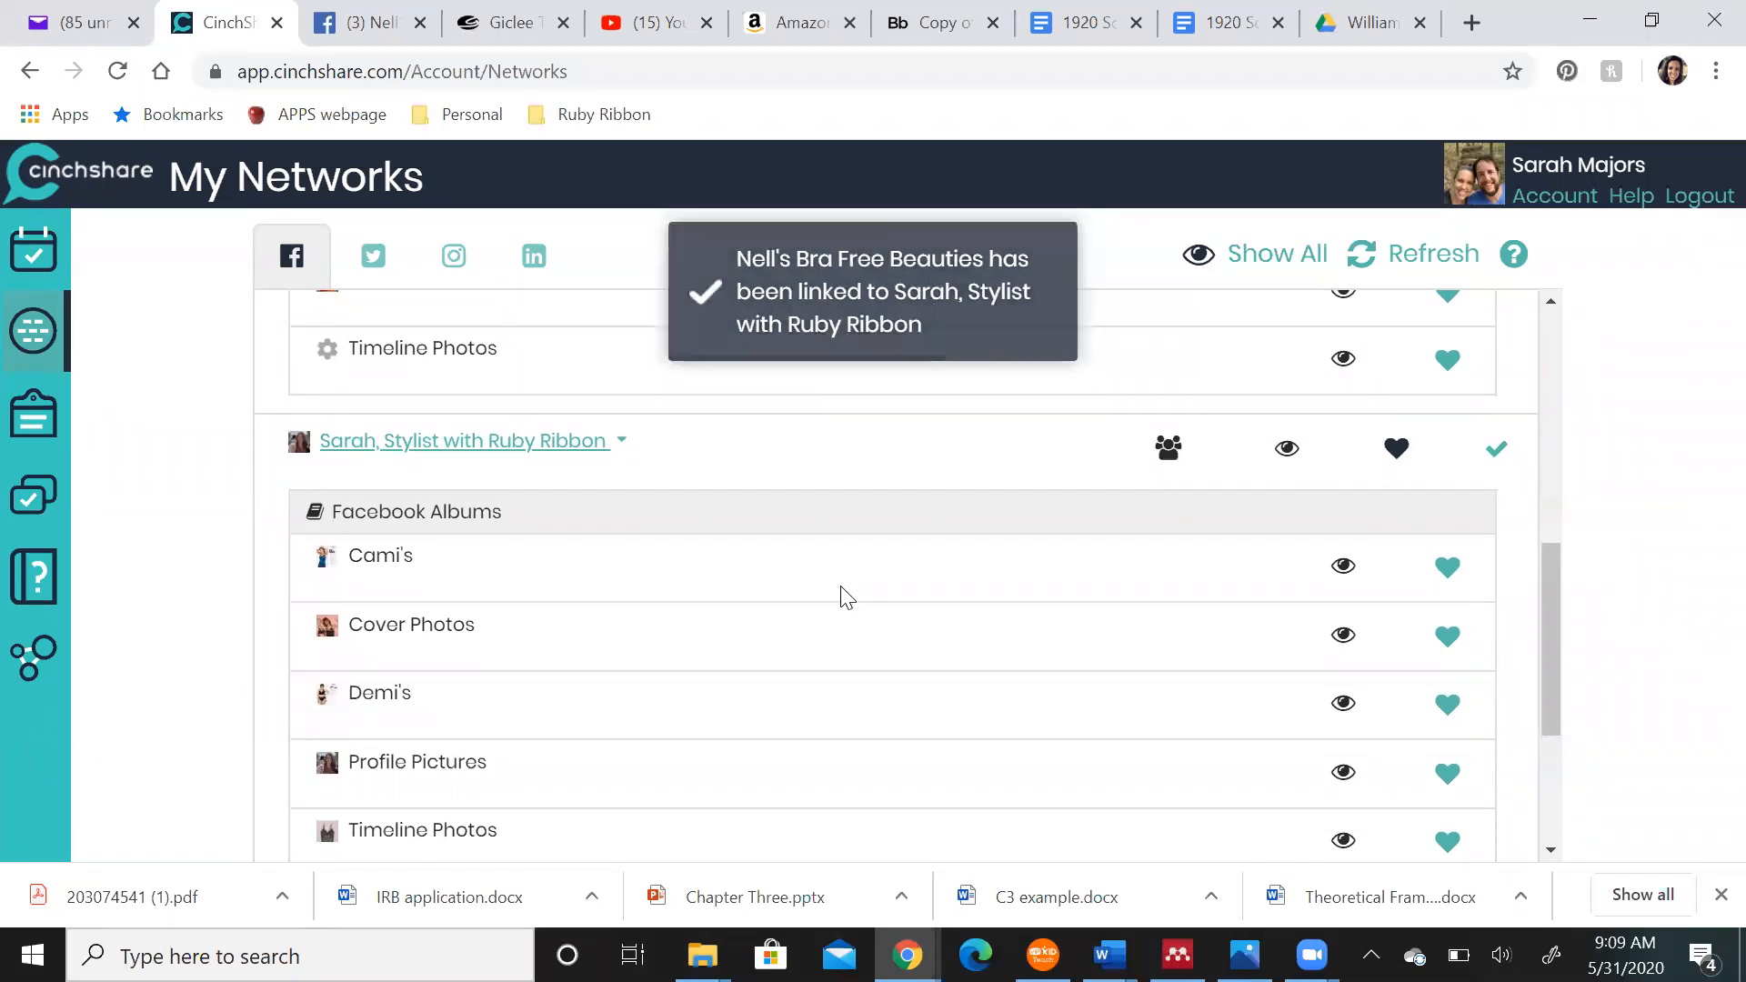
# Mark the newly linked hostess group as a favorite among the Ruby Ribbon stylist page's linked groups
pyautogui.scroll(-3, 840, 585)
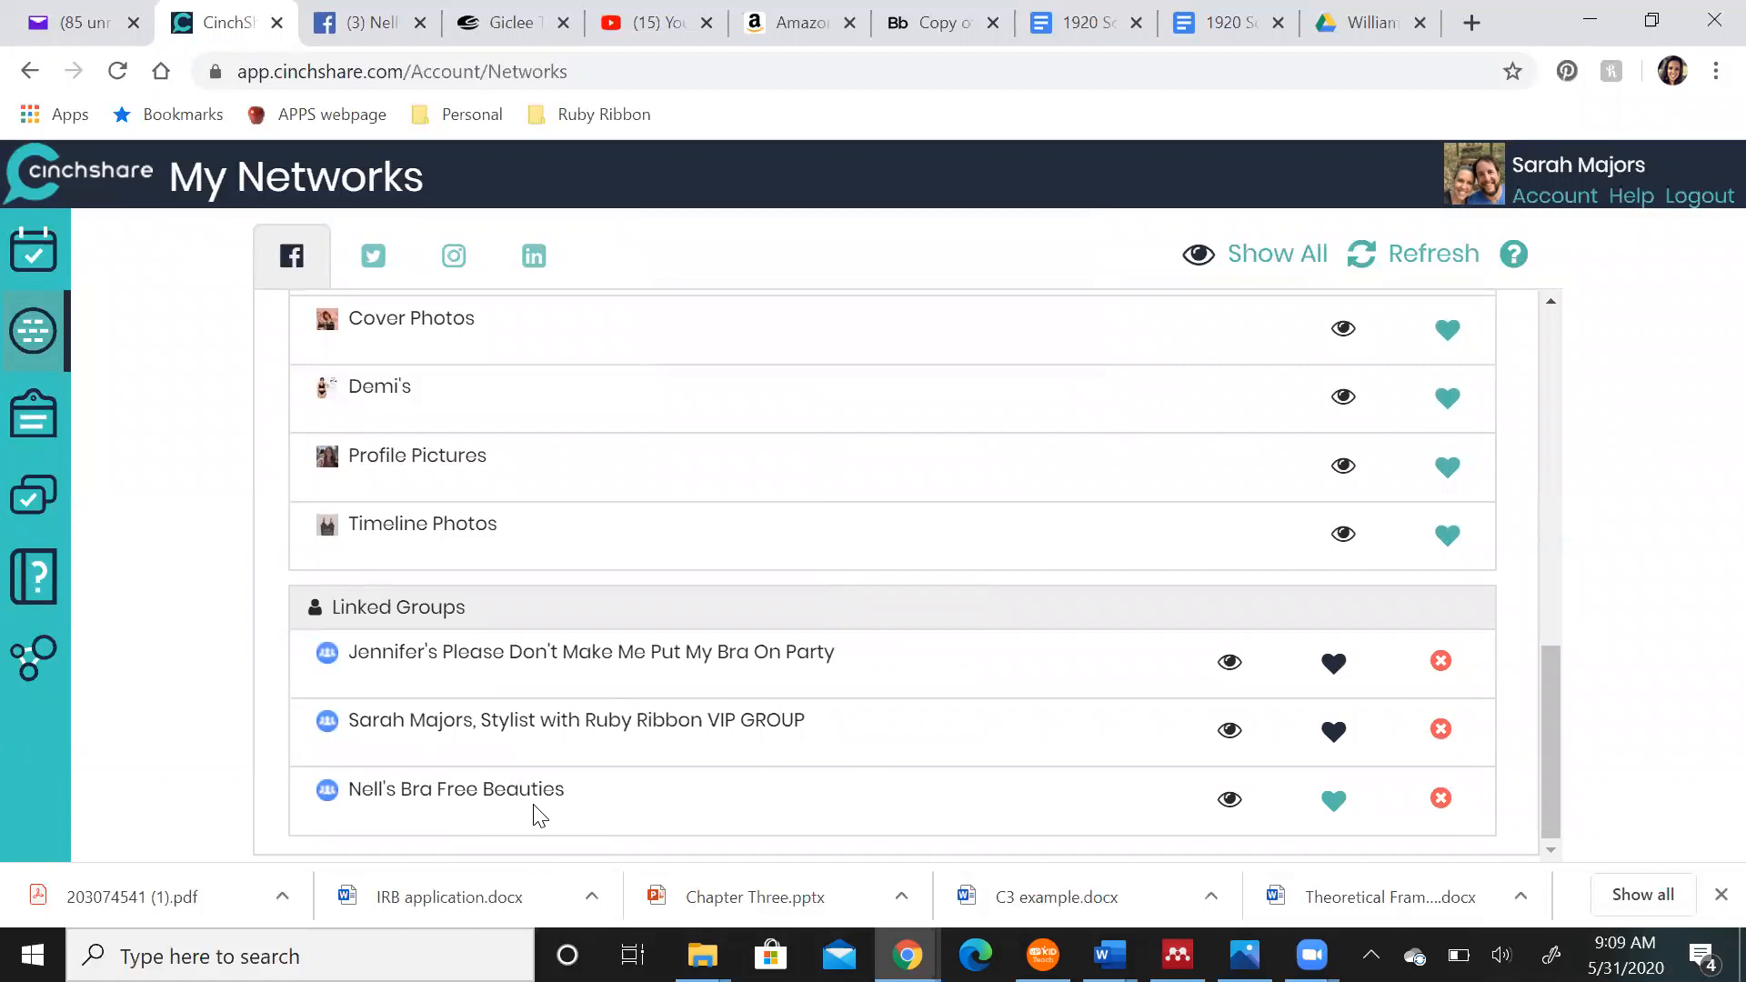
pyautogui.click(1333, 802)
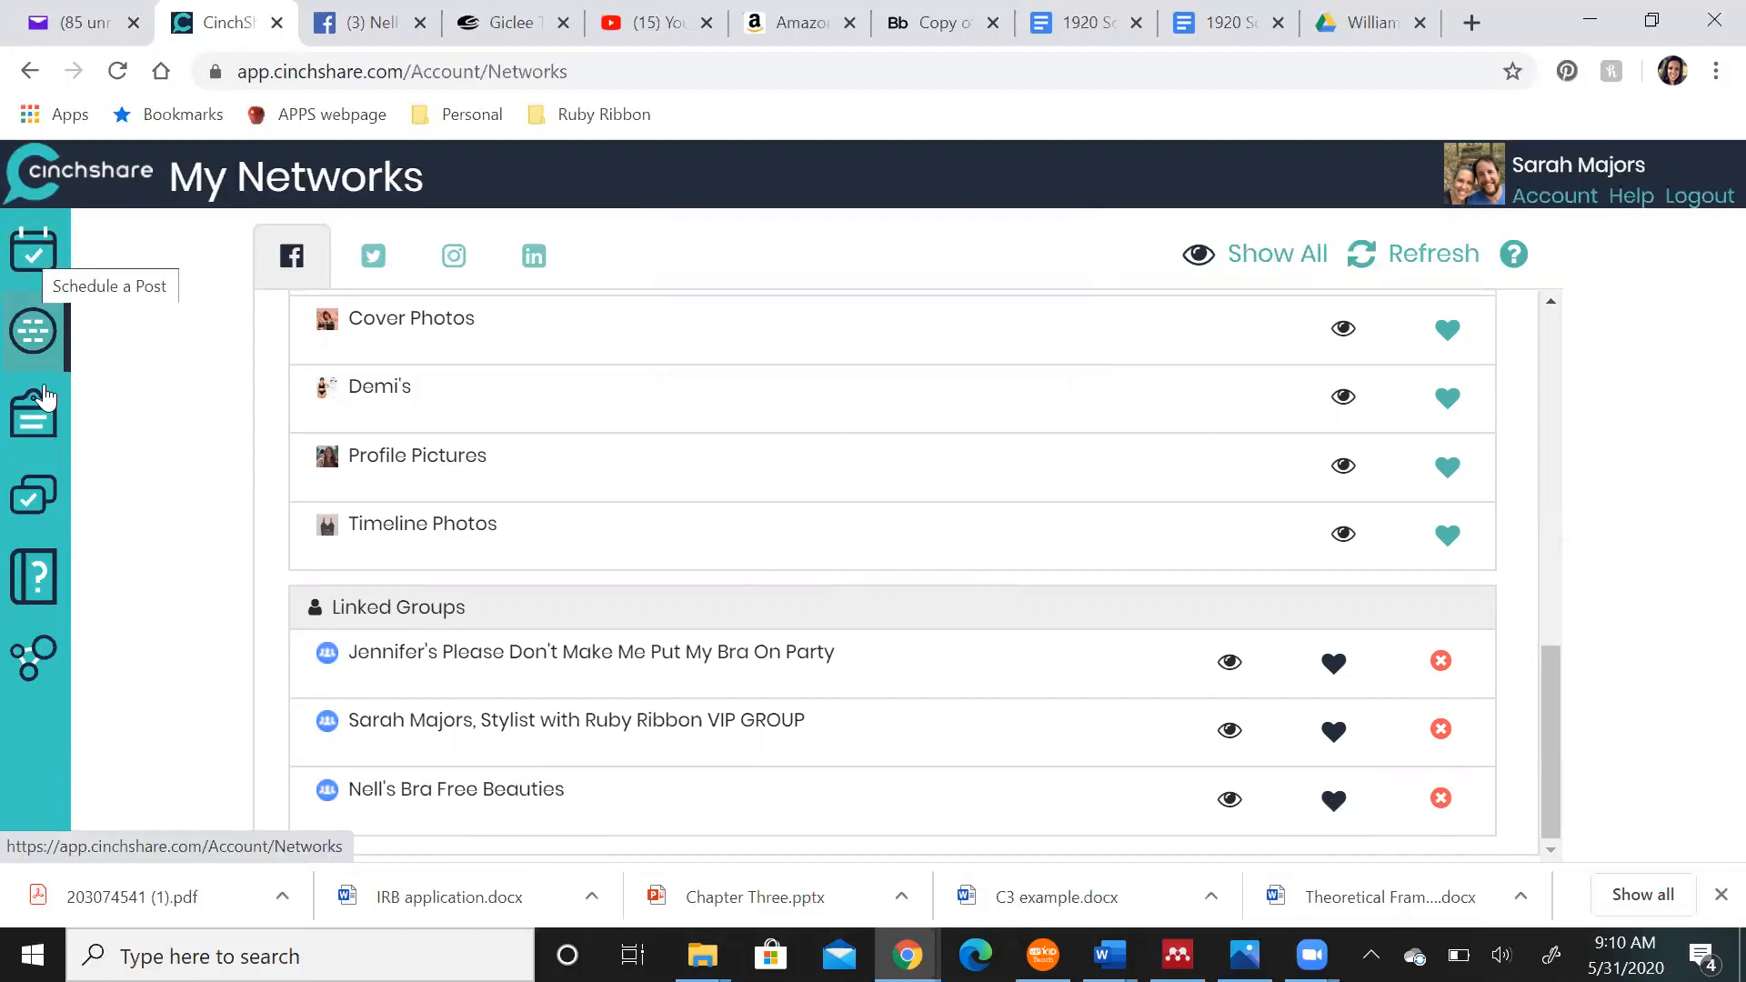
# Select all saved posts in the JFD Day 1 folder and start a batch post with them
pyautogui.click(36, 498)
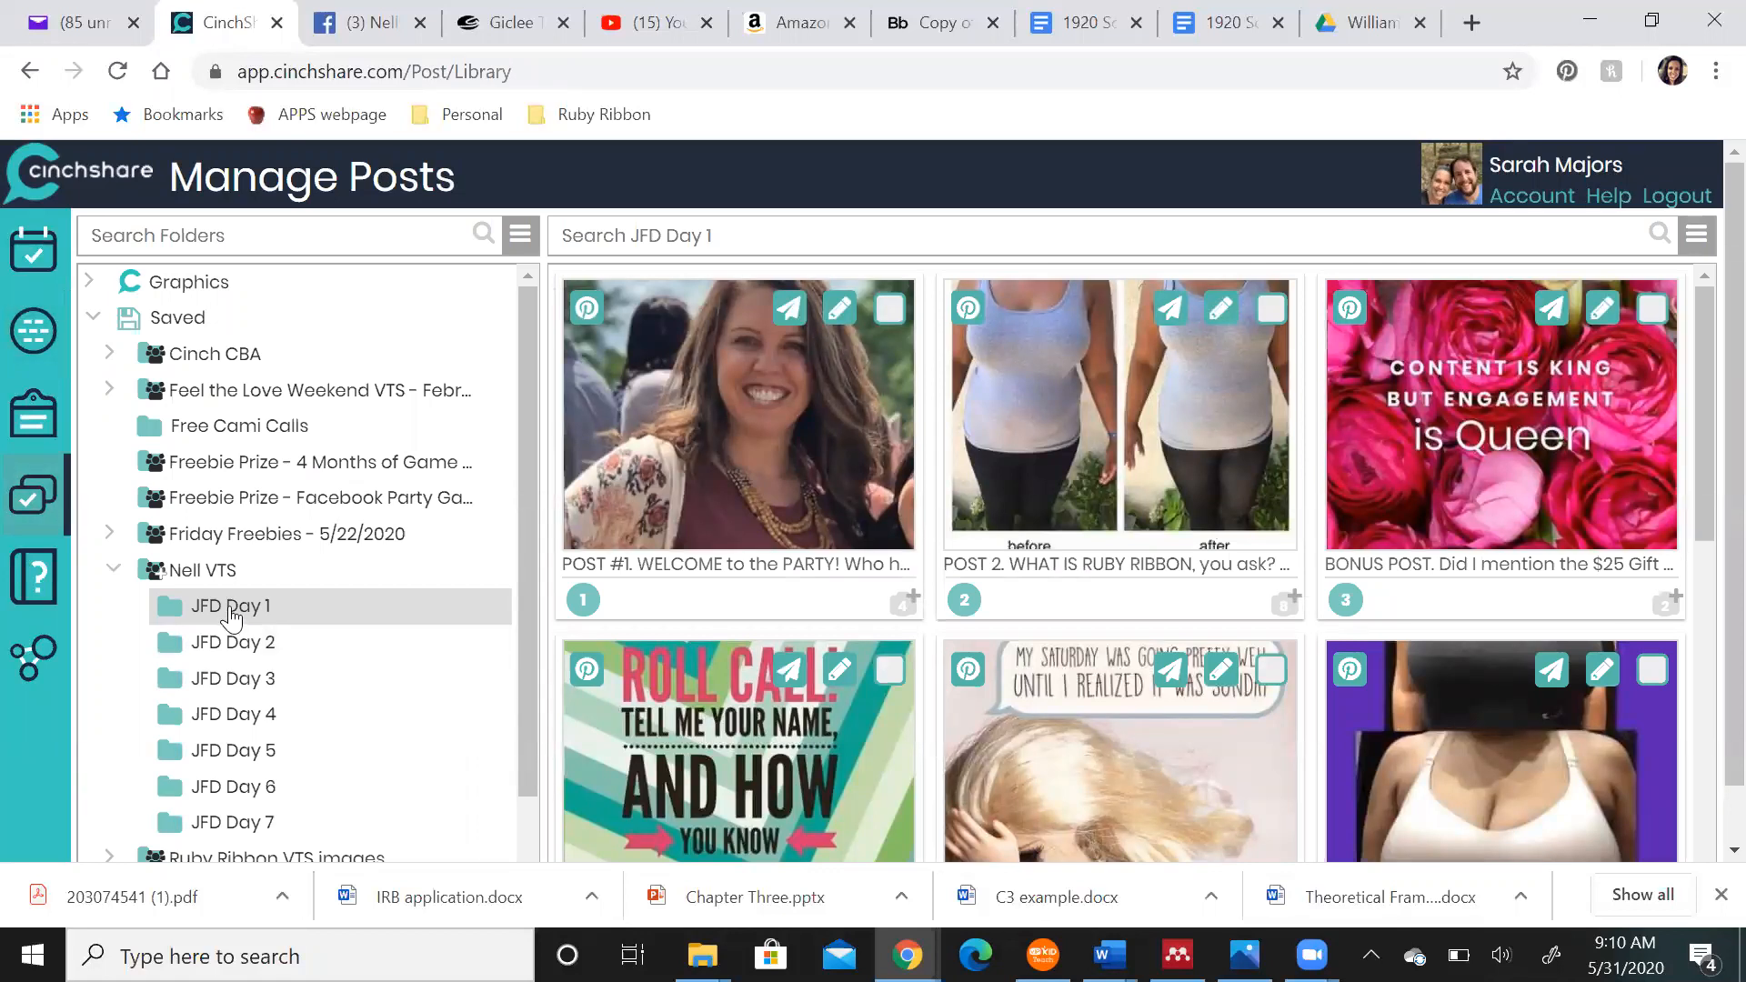
pyautogui.click(1698, 238)
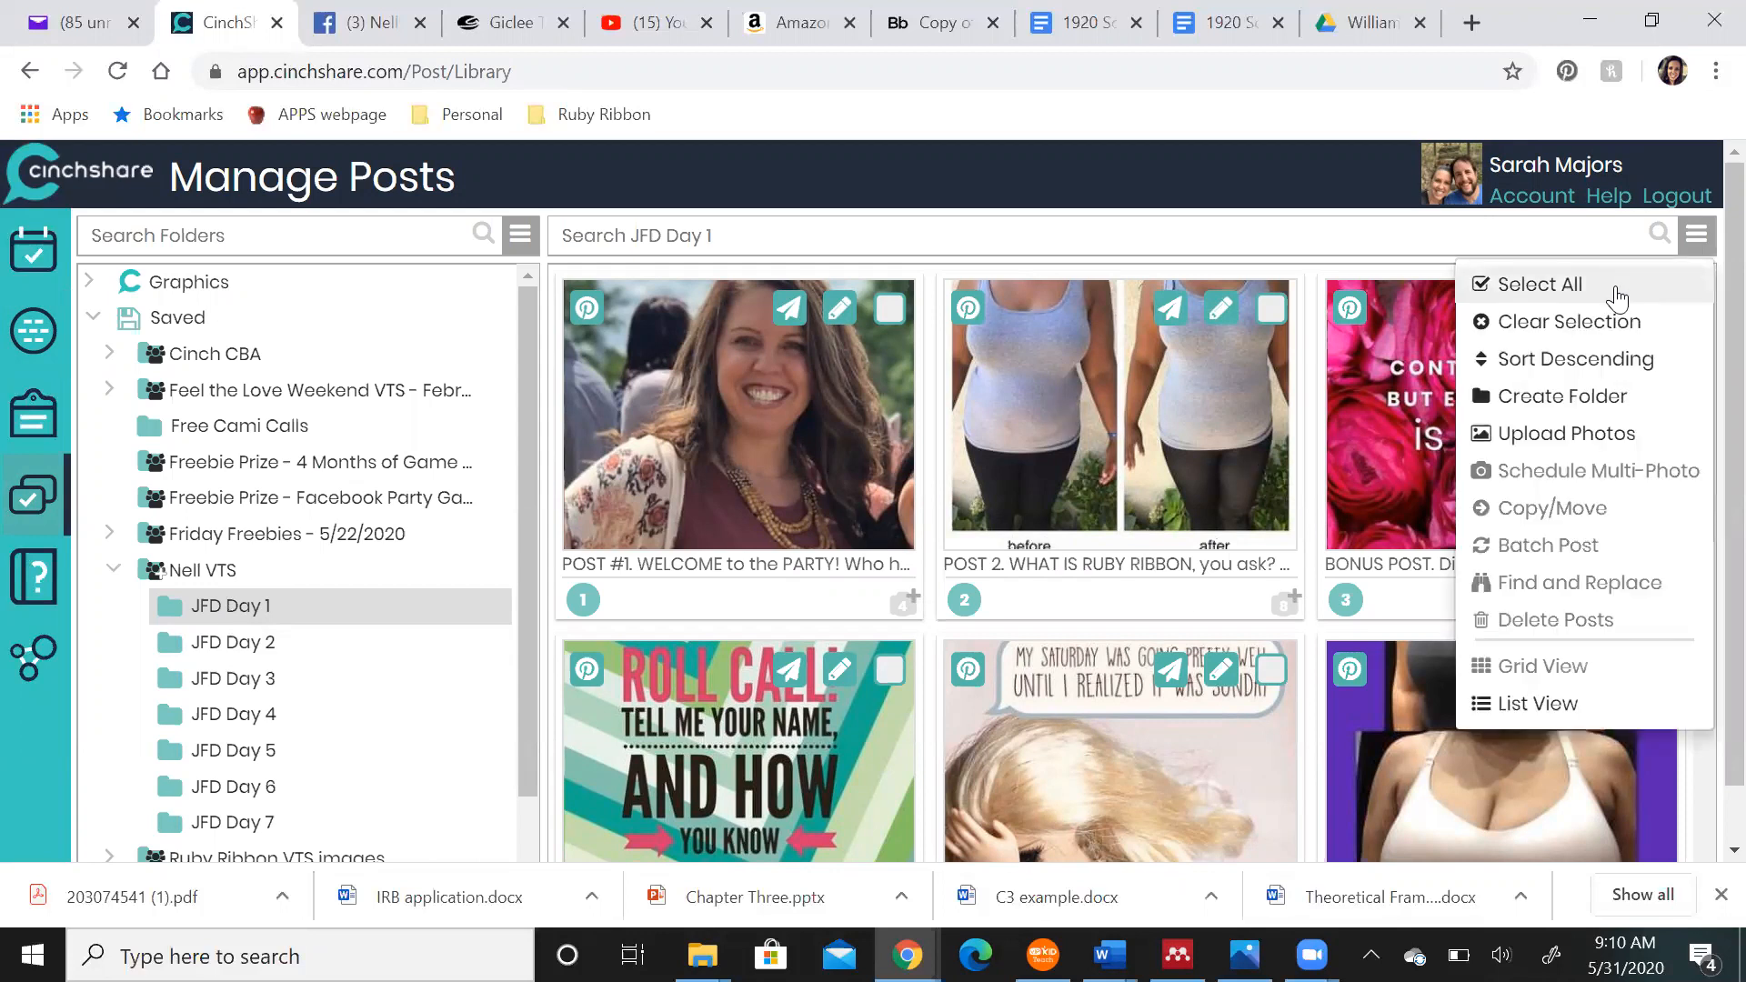
pyautogui.click(1618, 296)
pyautogui.click(1697, 238)
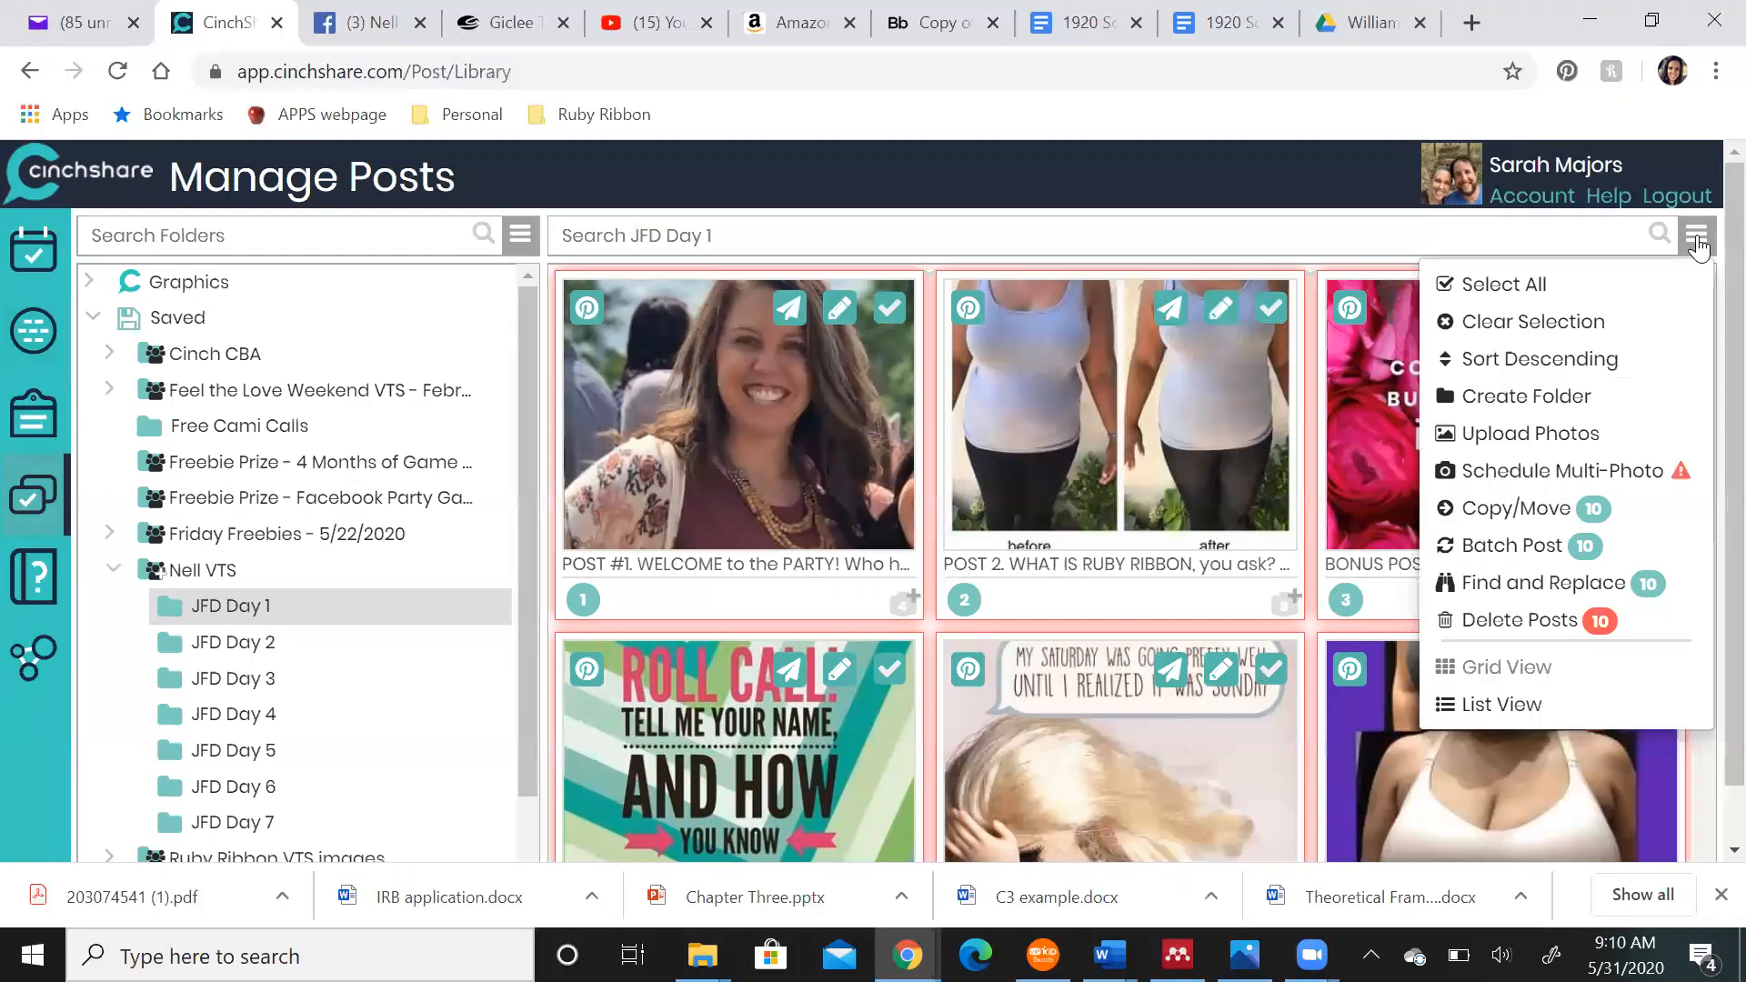
pyautogui.click(1531, 548)
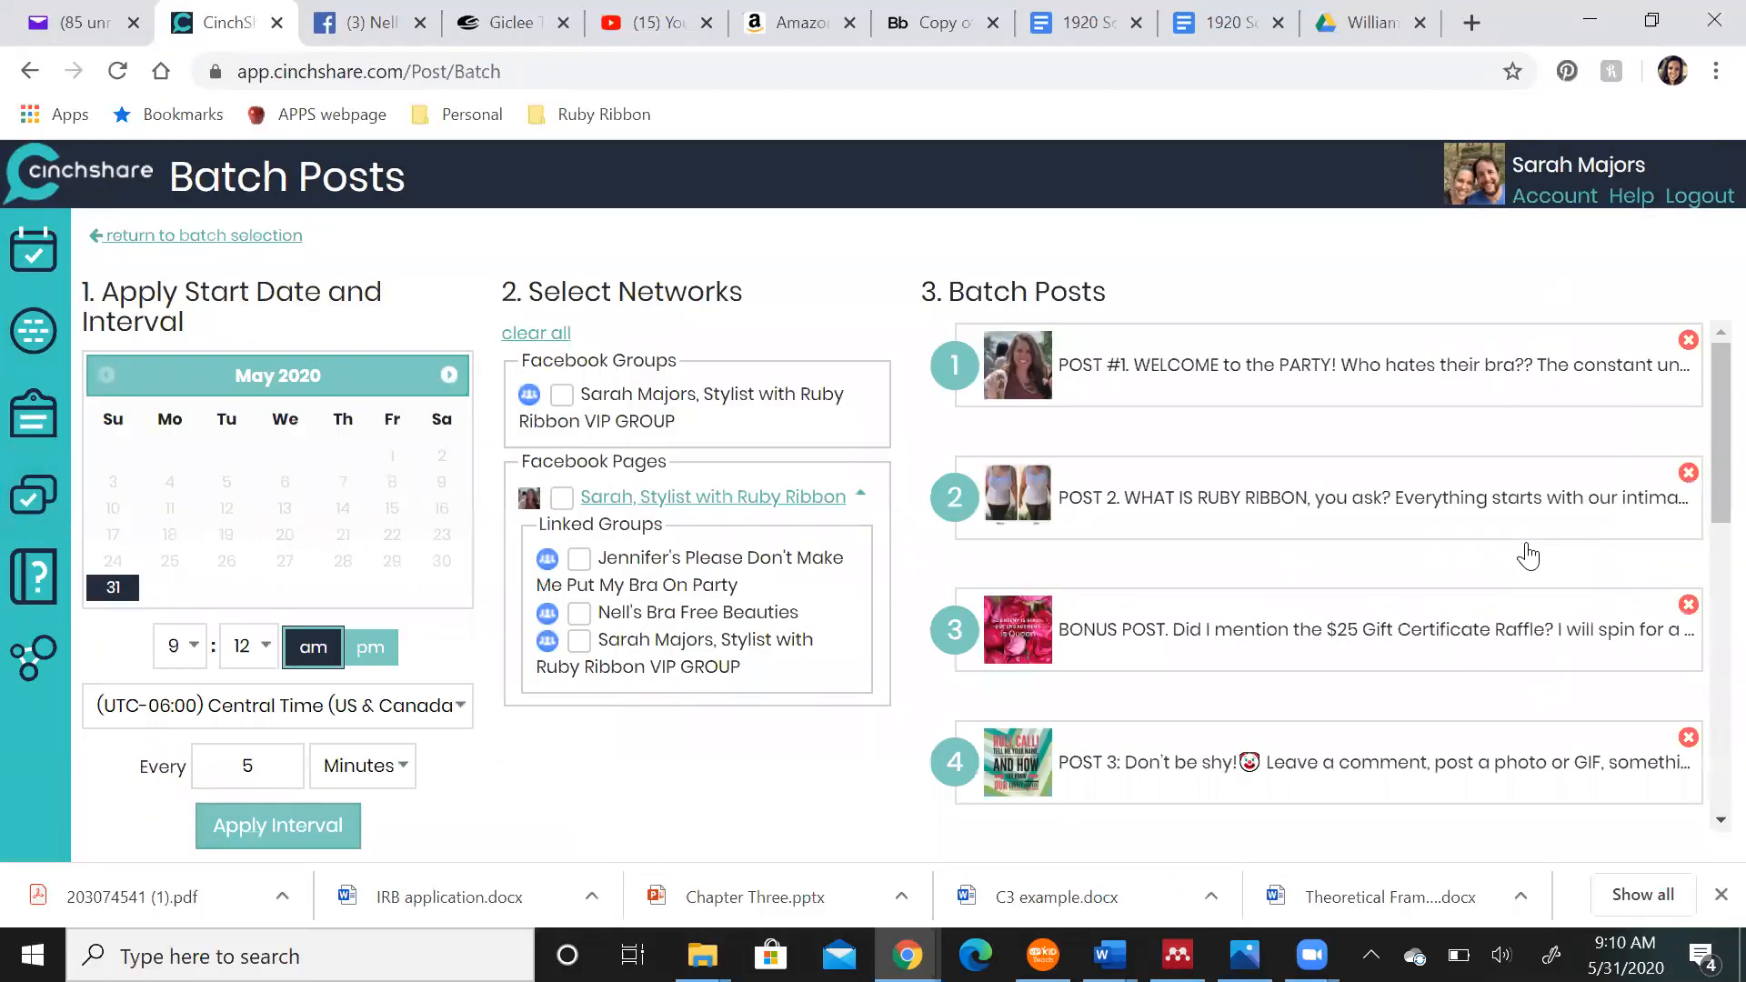
# Choose the new hostess group as the batch's network and set the start time to 5:00 pm
pyautogui.click(581, 616)
pyautogui.click(195, 647)
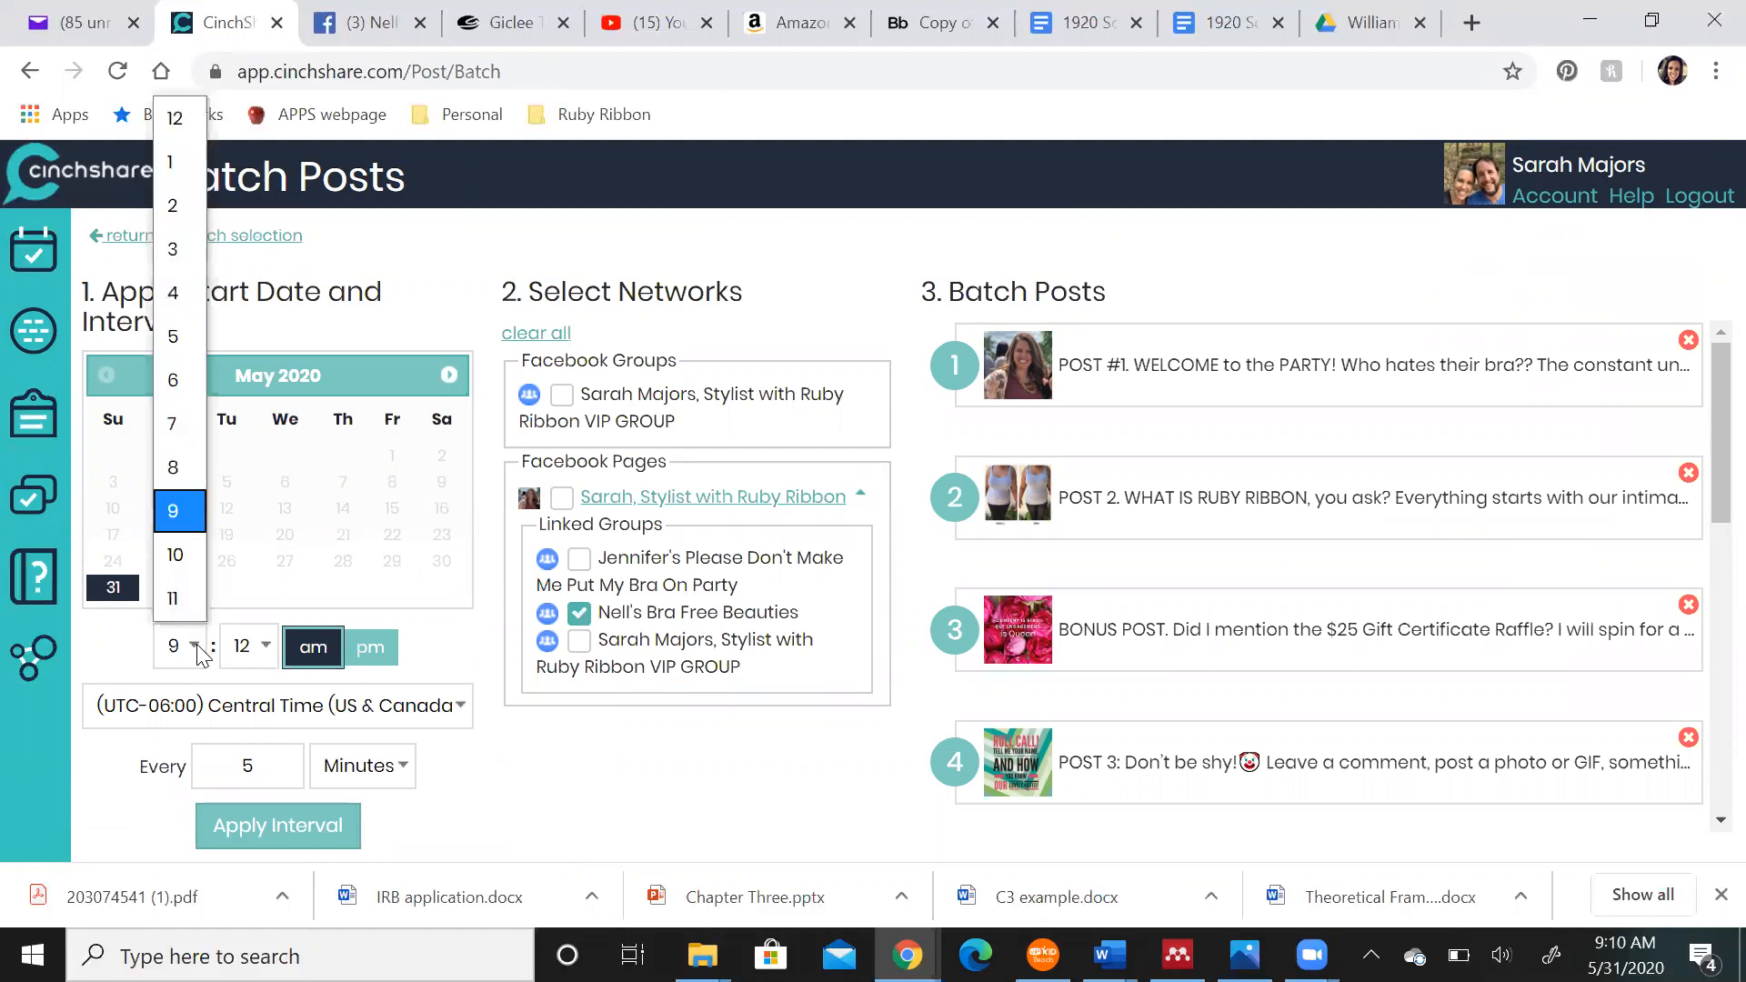
pyautogui.click(182, 342)
pyautogui.click(262, 644)
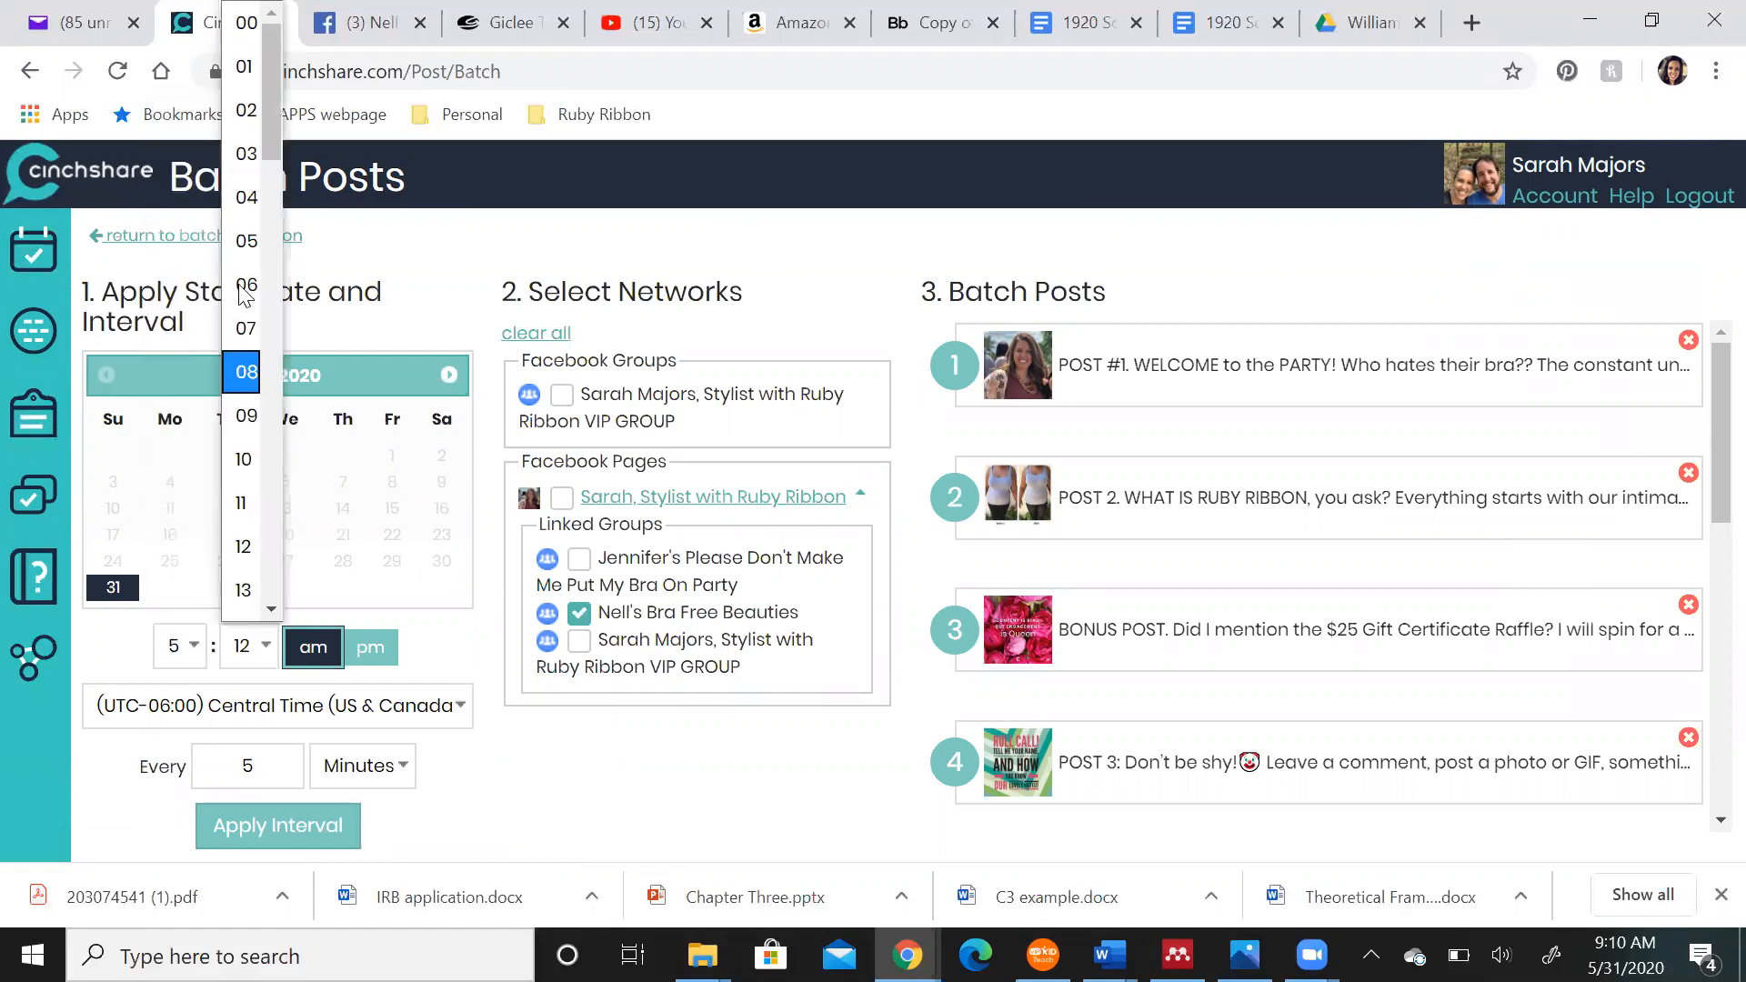
pyautogui.click(253, 38)
pyautogui.click(366, 650)
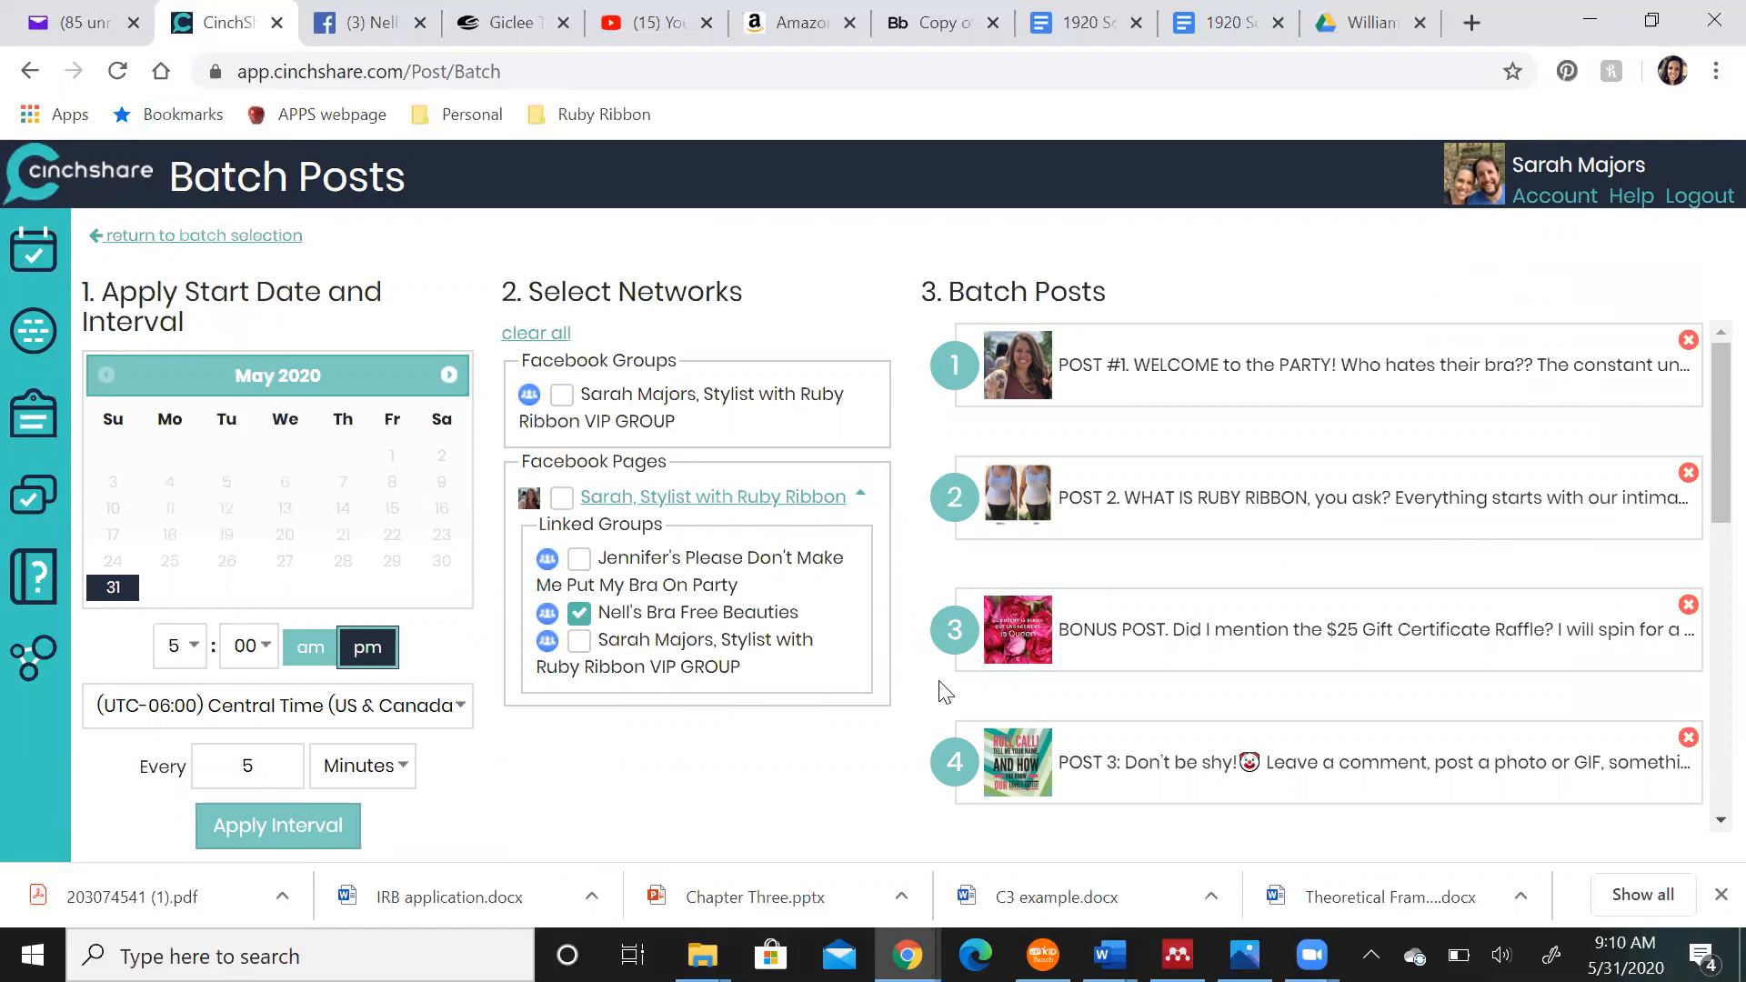
# Remove POST 6, "Coming to you live in 15 minutes!!!!", from the batch
pyautogui.scroll(-3, 1194, 665)
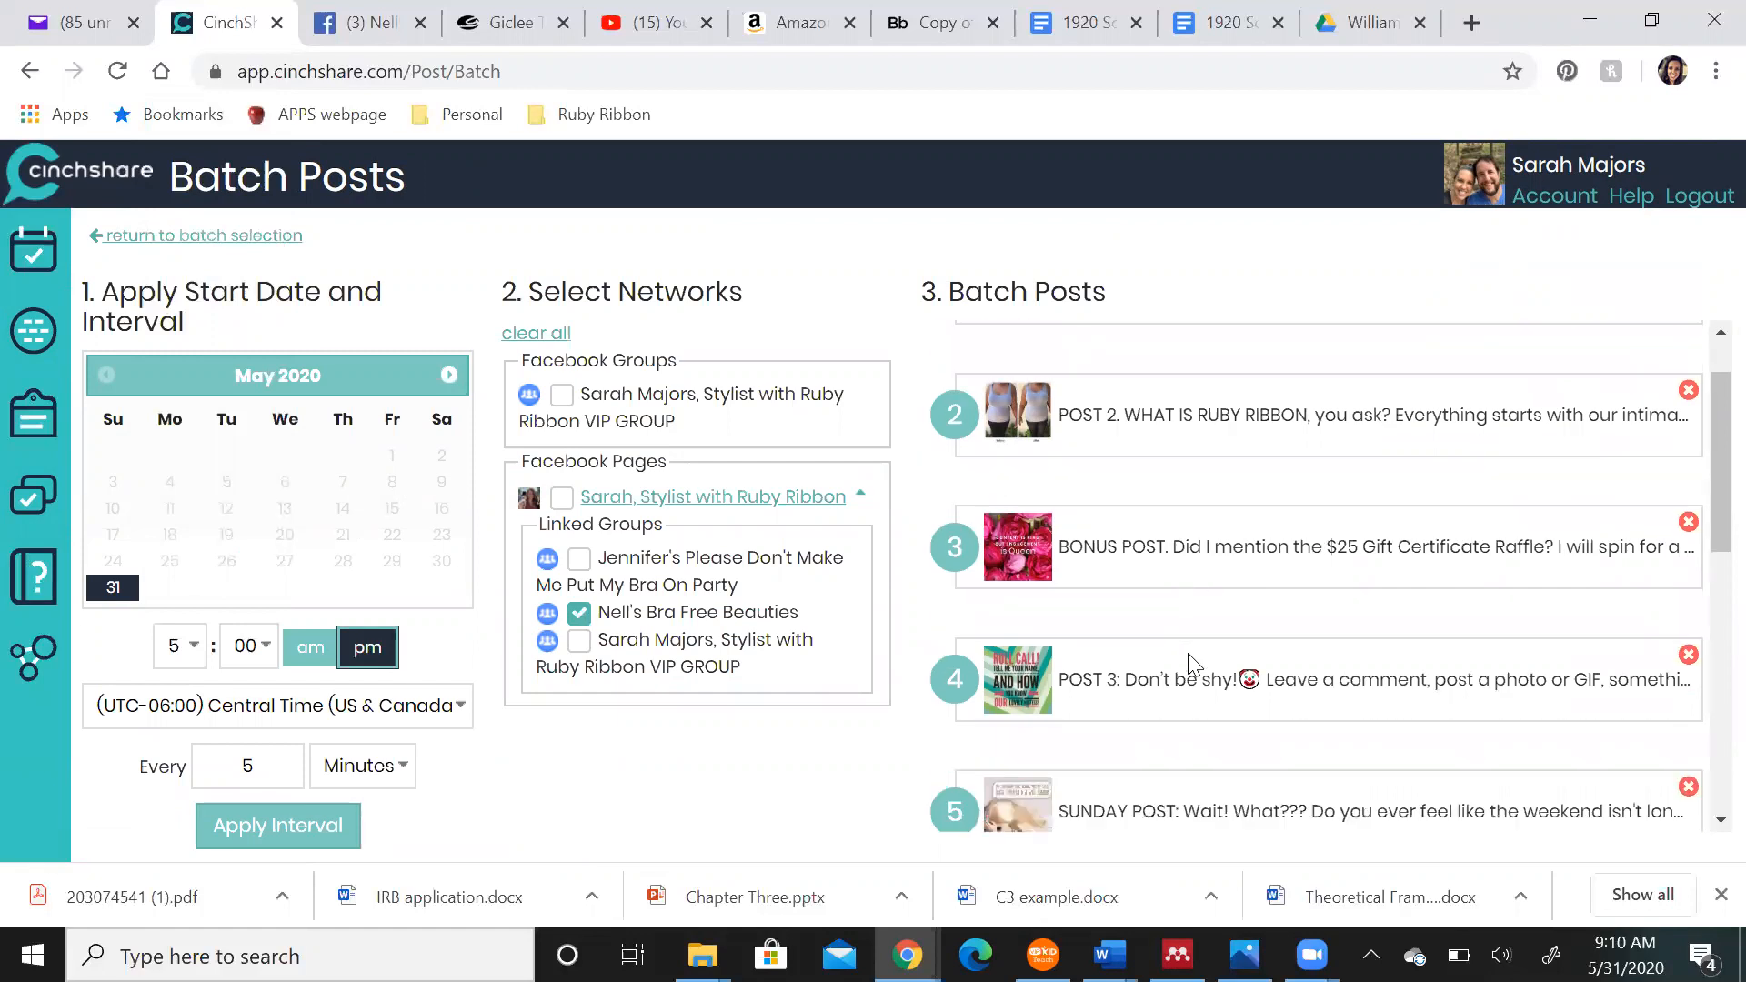
pyautogui.scroll(-3, 1194, 665)
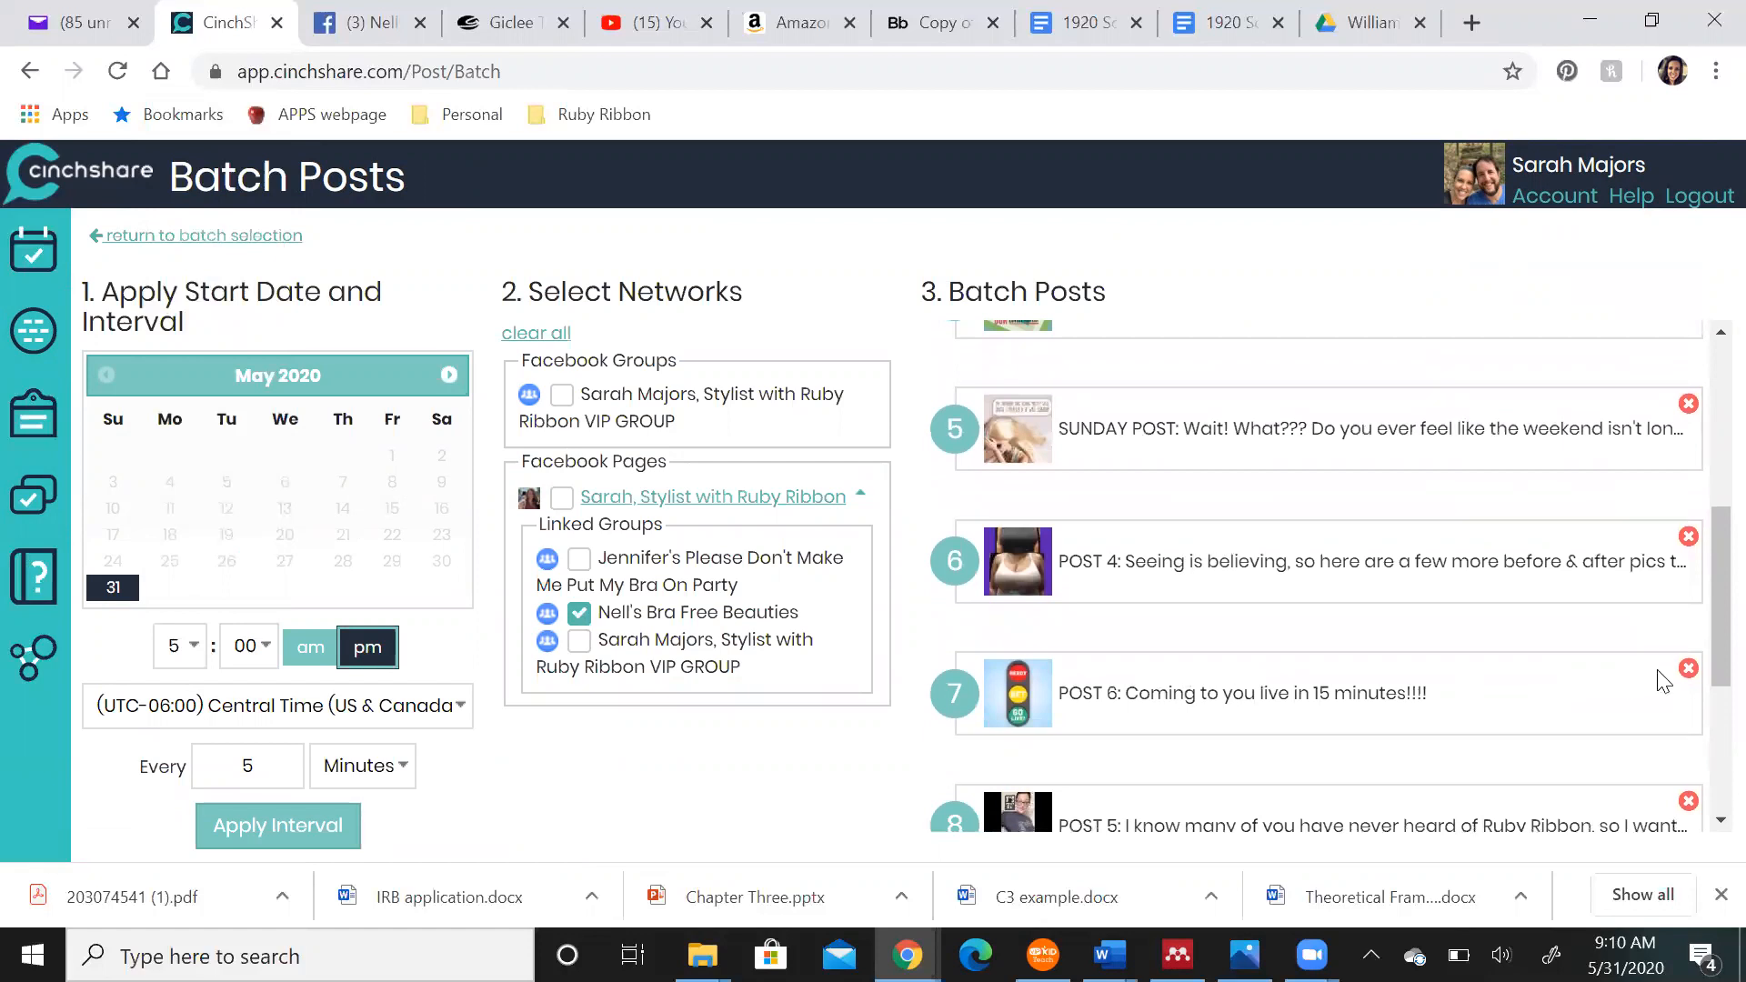
pyautogui.click(1688, 670)
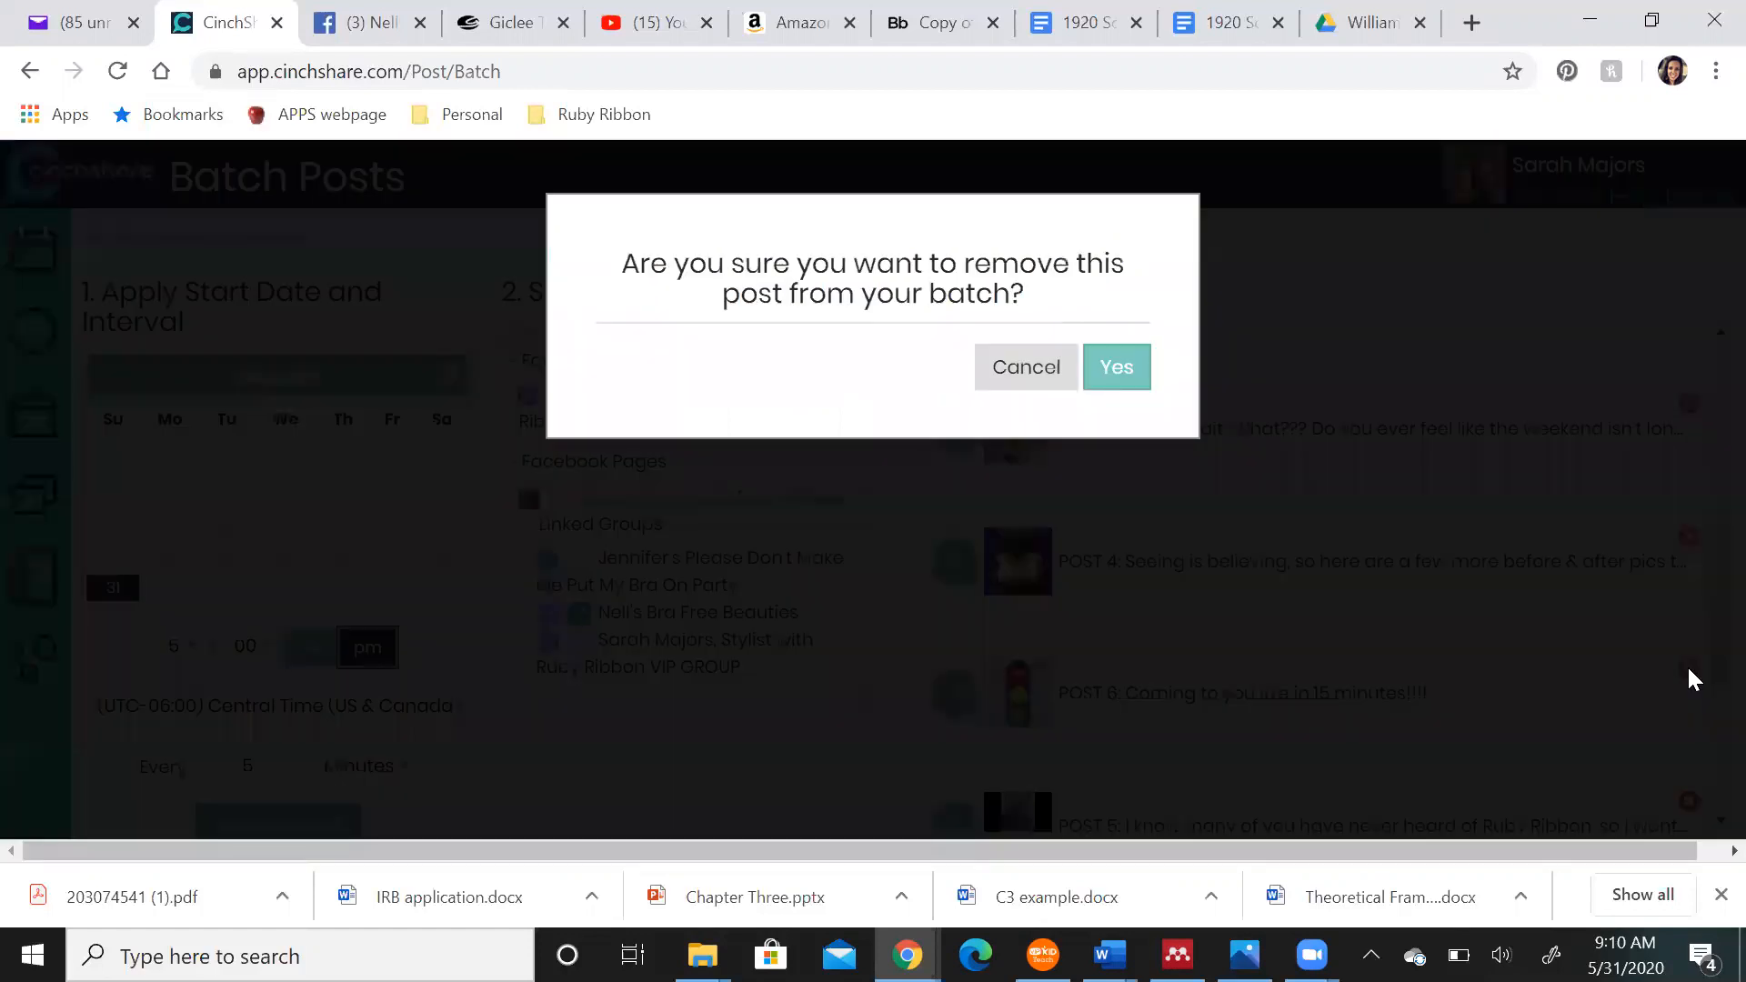
pyautogui.click(1126, 367)
pyautogui.scroll(-3, 1237, 671)
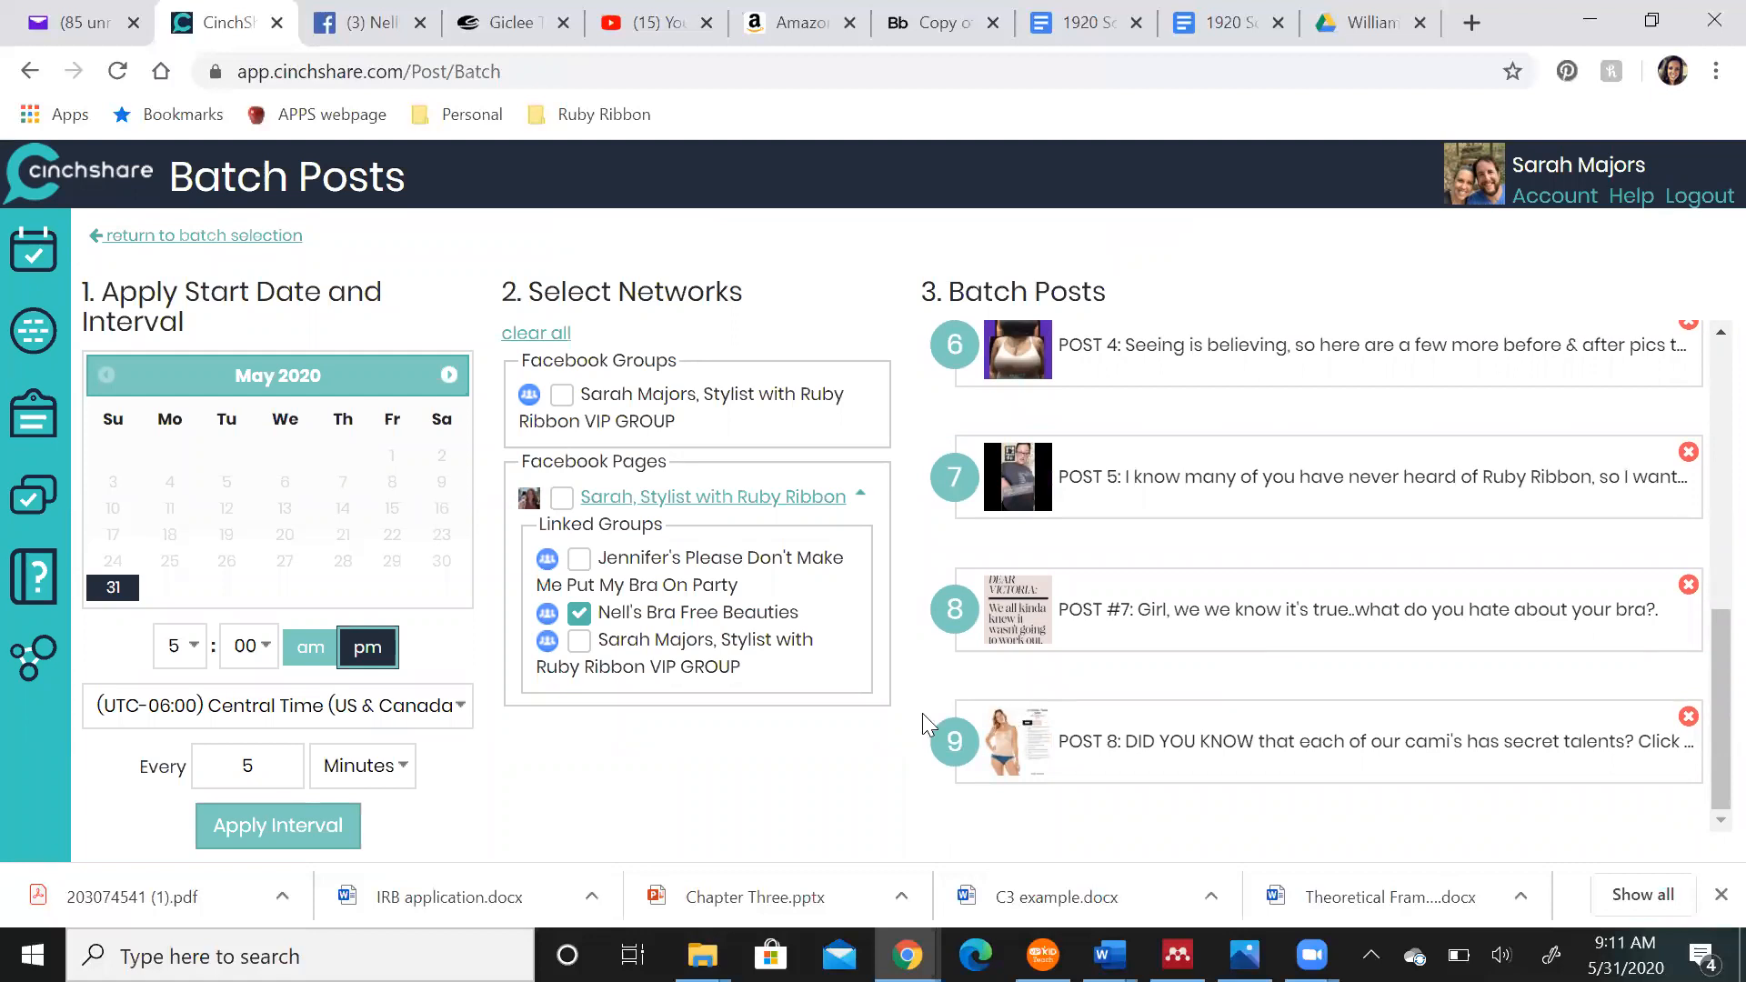
# Apply an interval of 30 minutes between the batch posts
pyautogui.moveTo(273, 760); pyautogui.dragTo(235, 764)
pyautogui.click(262, 833)
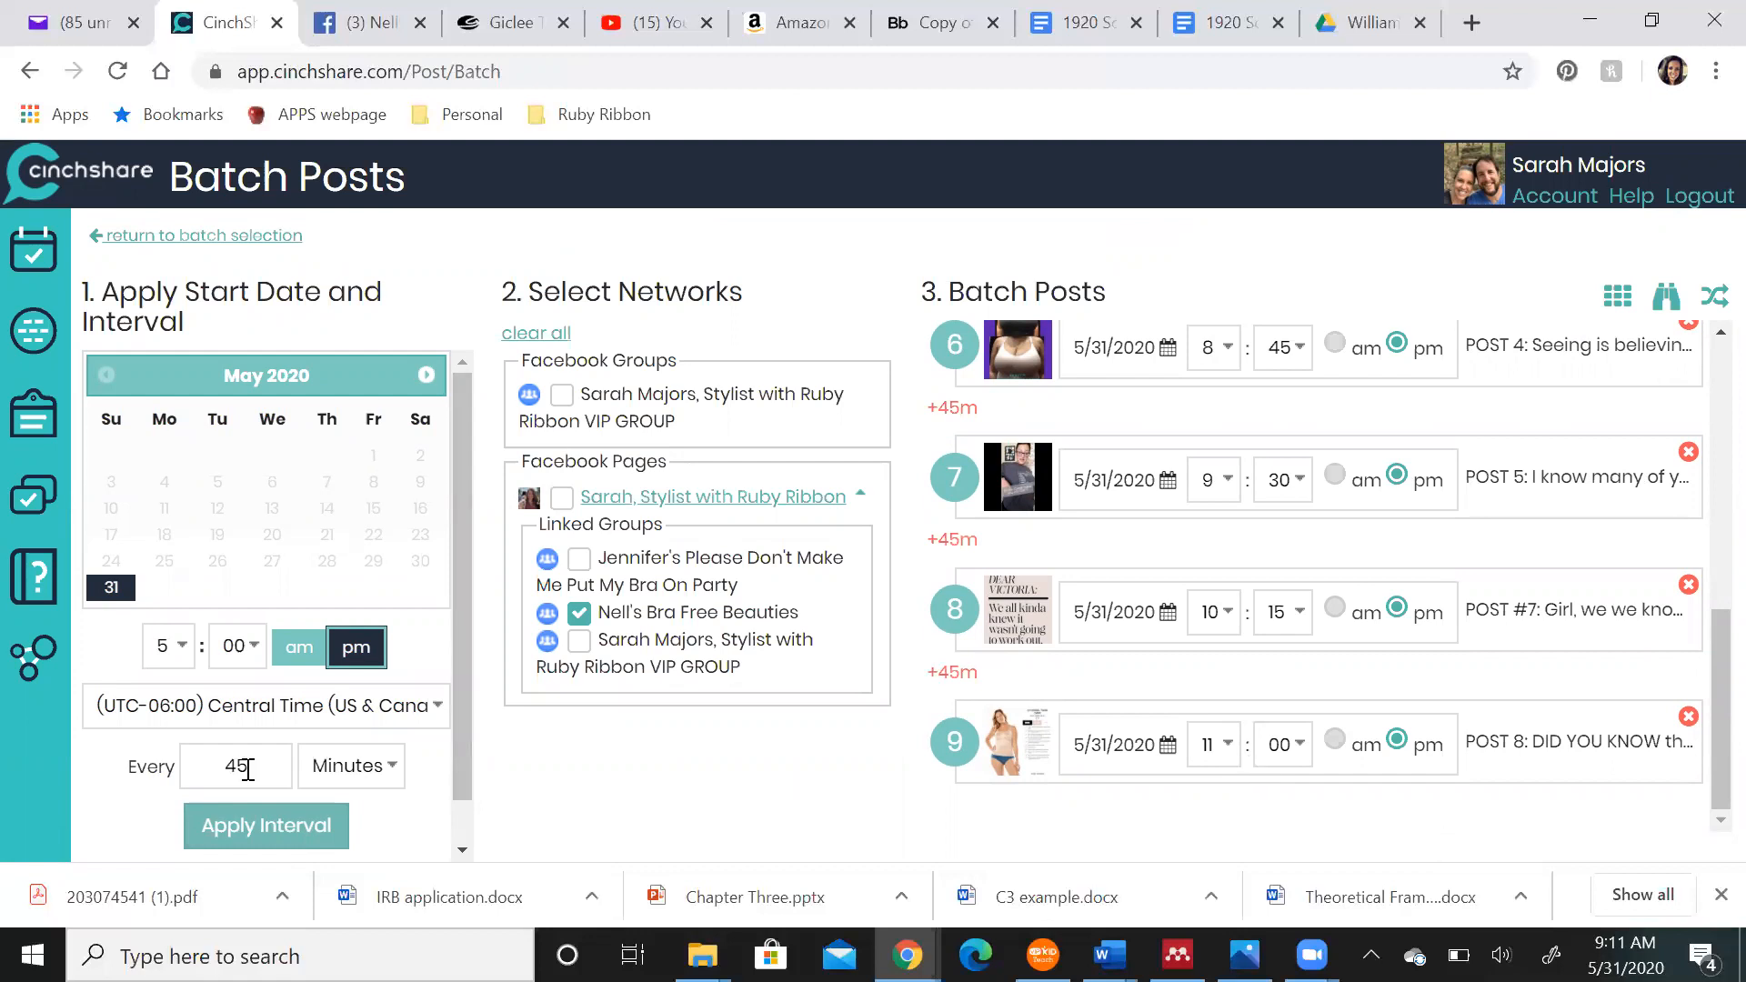
pyautogui.moveTo(242, 770); pyautogui.dragTo(192, 769)
pyautogui.write('3')
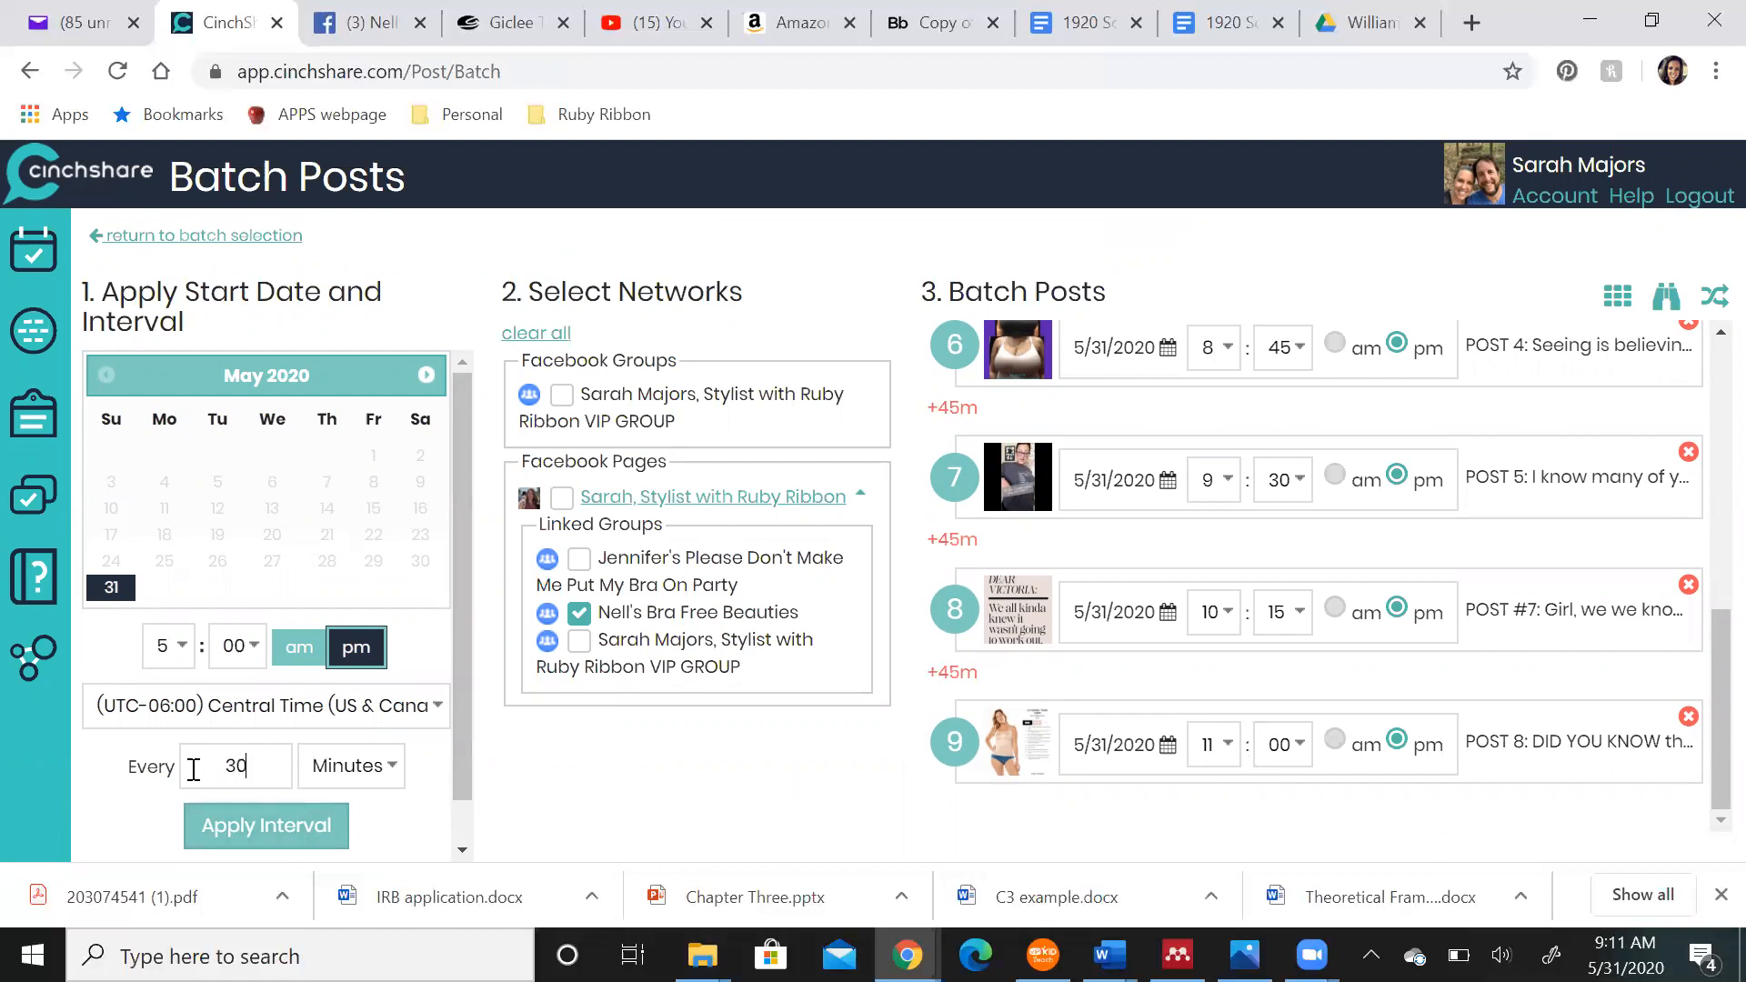
pyautogui.write('0')
pyautogui.click(255, 829)
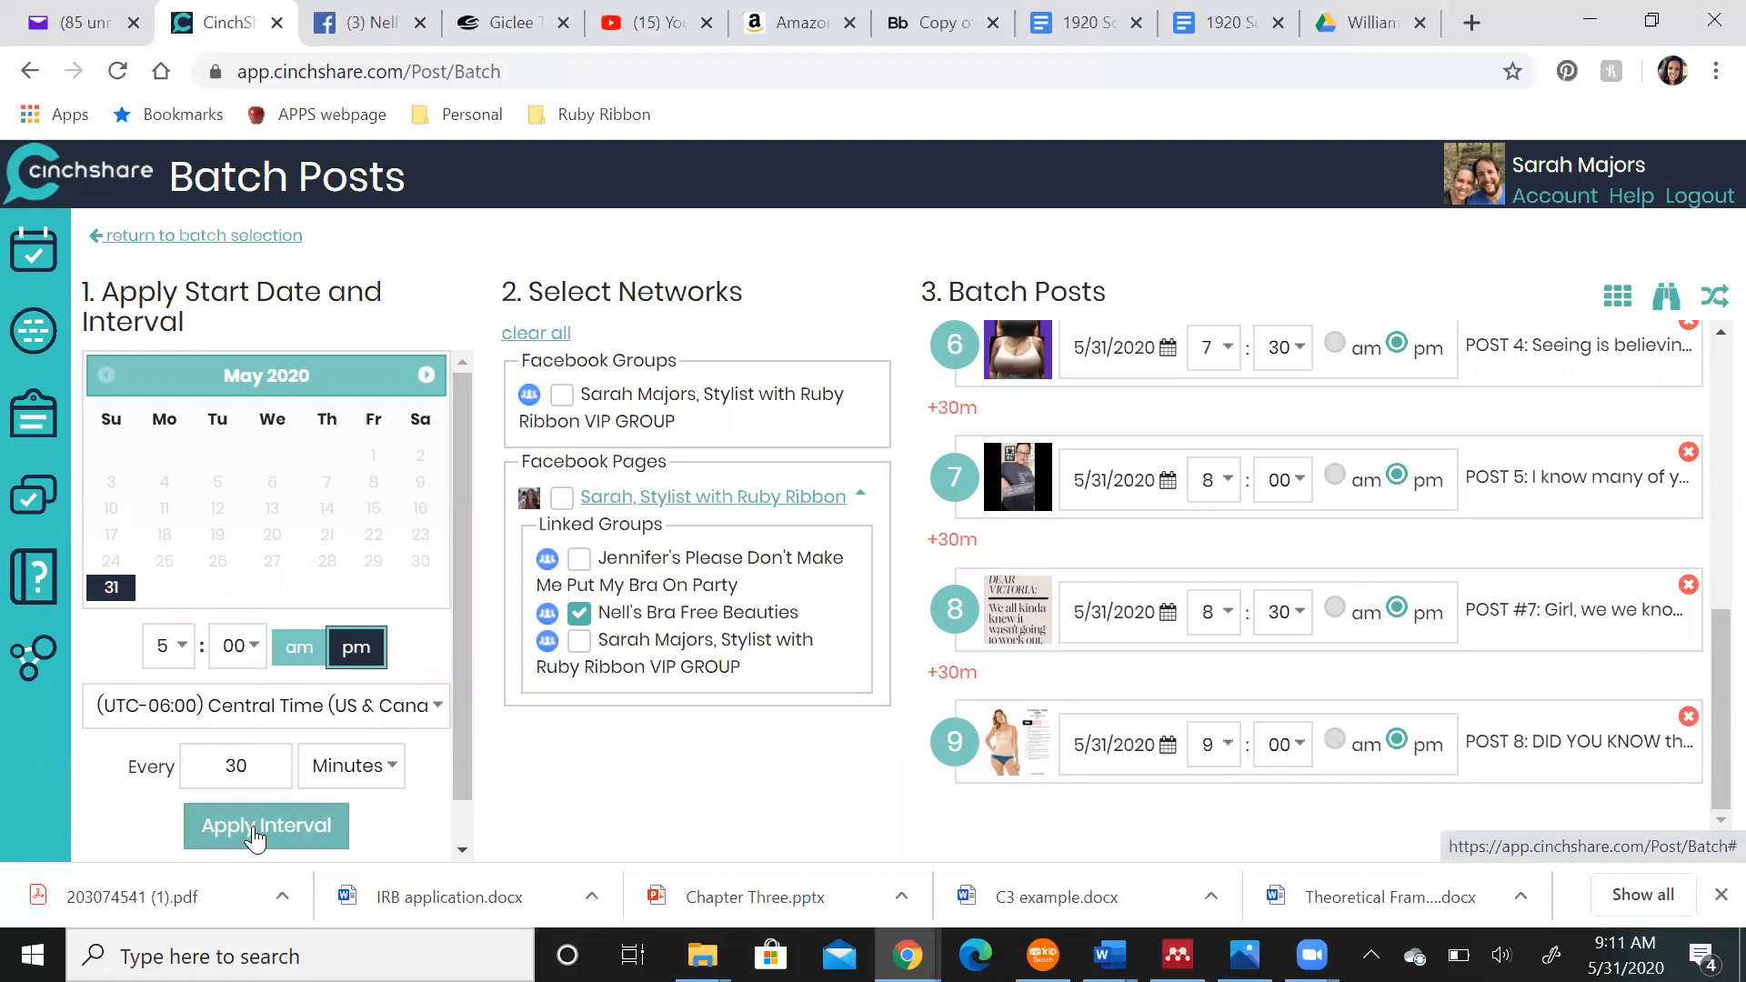
# Check the posting times assigned to each batch post and submit the batch for scheduling
pyautogui.scroll(5, 1273, 454)
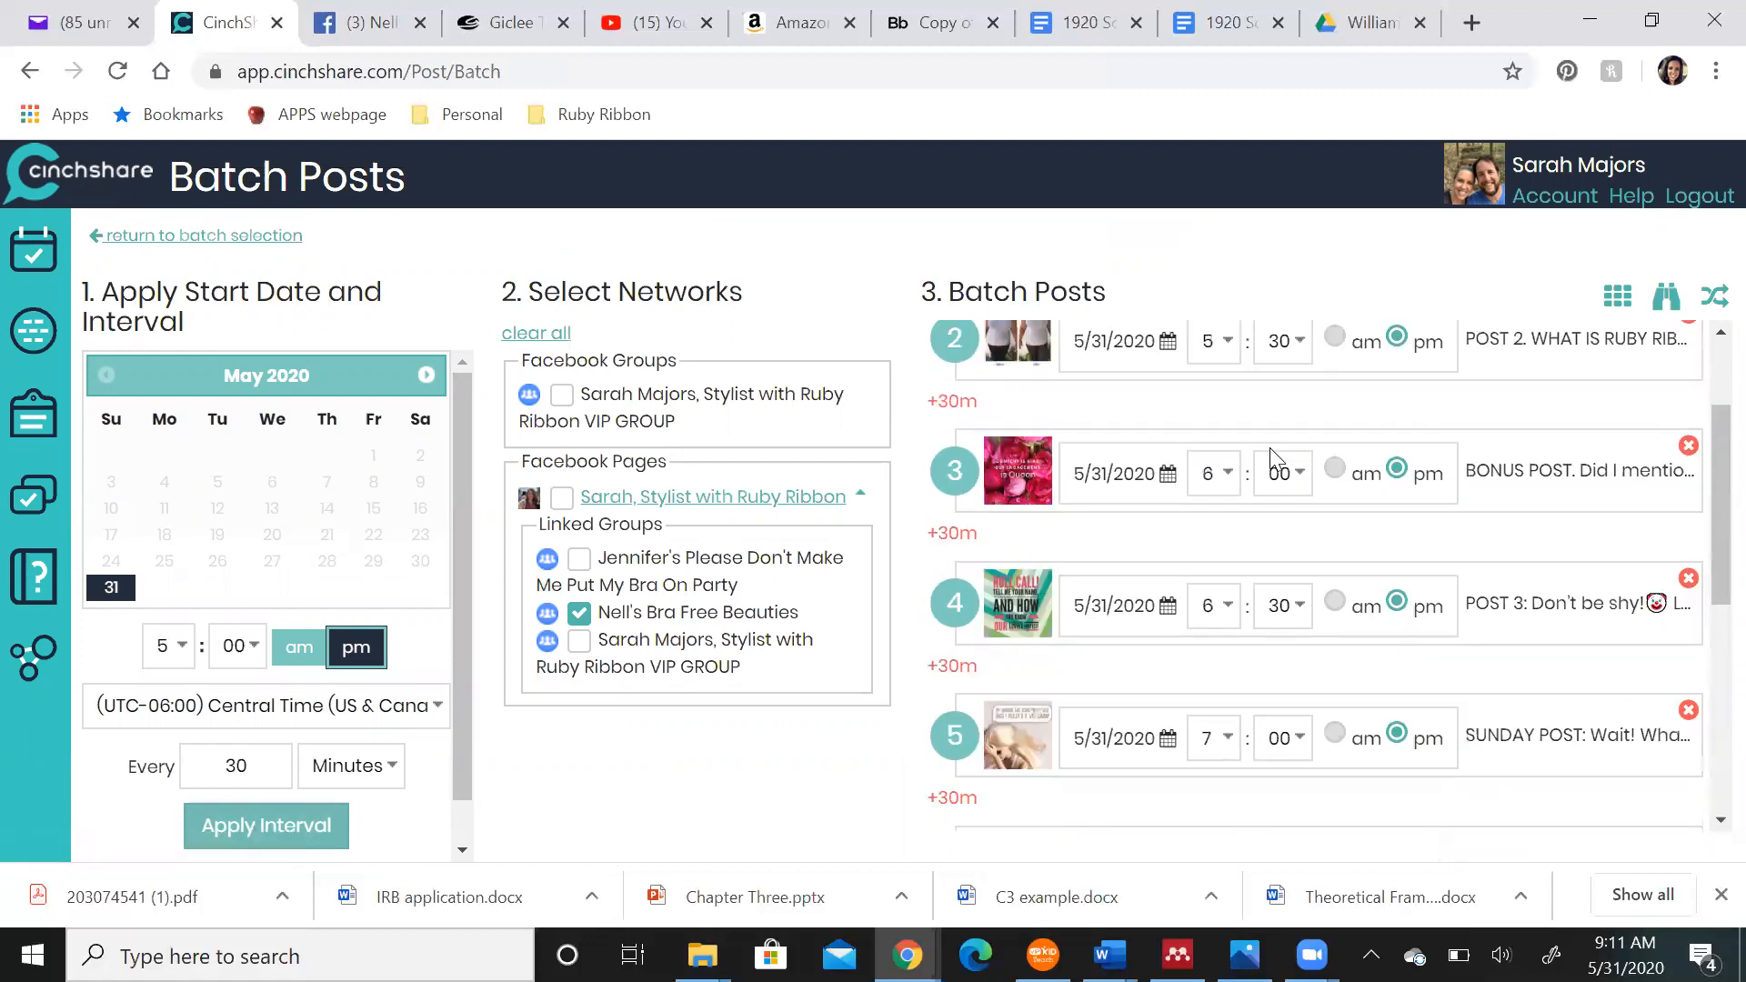
pyautogui.scroll(2, 1272, 455)
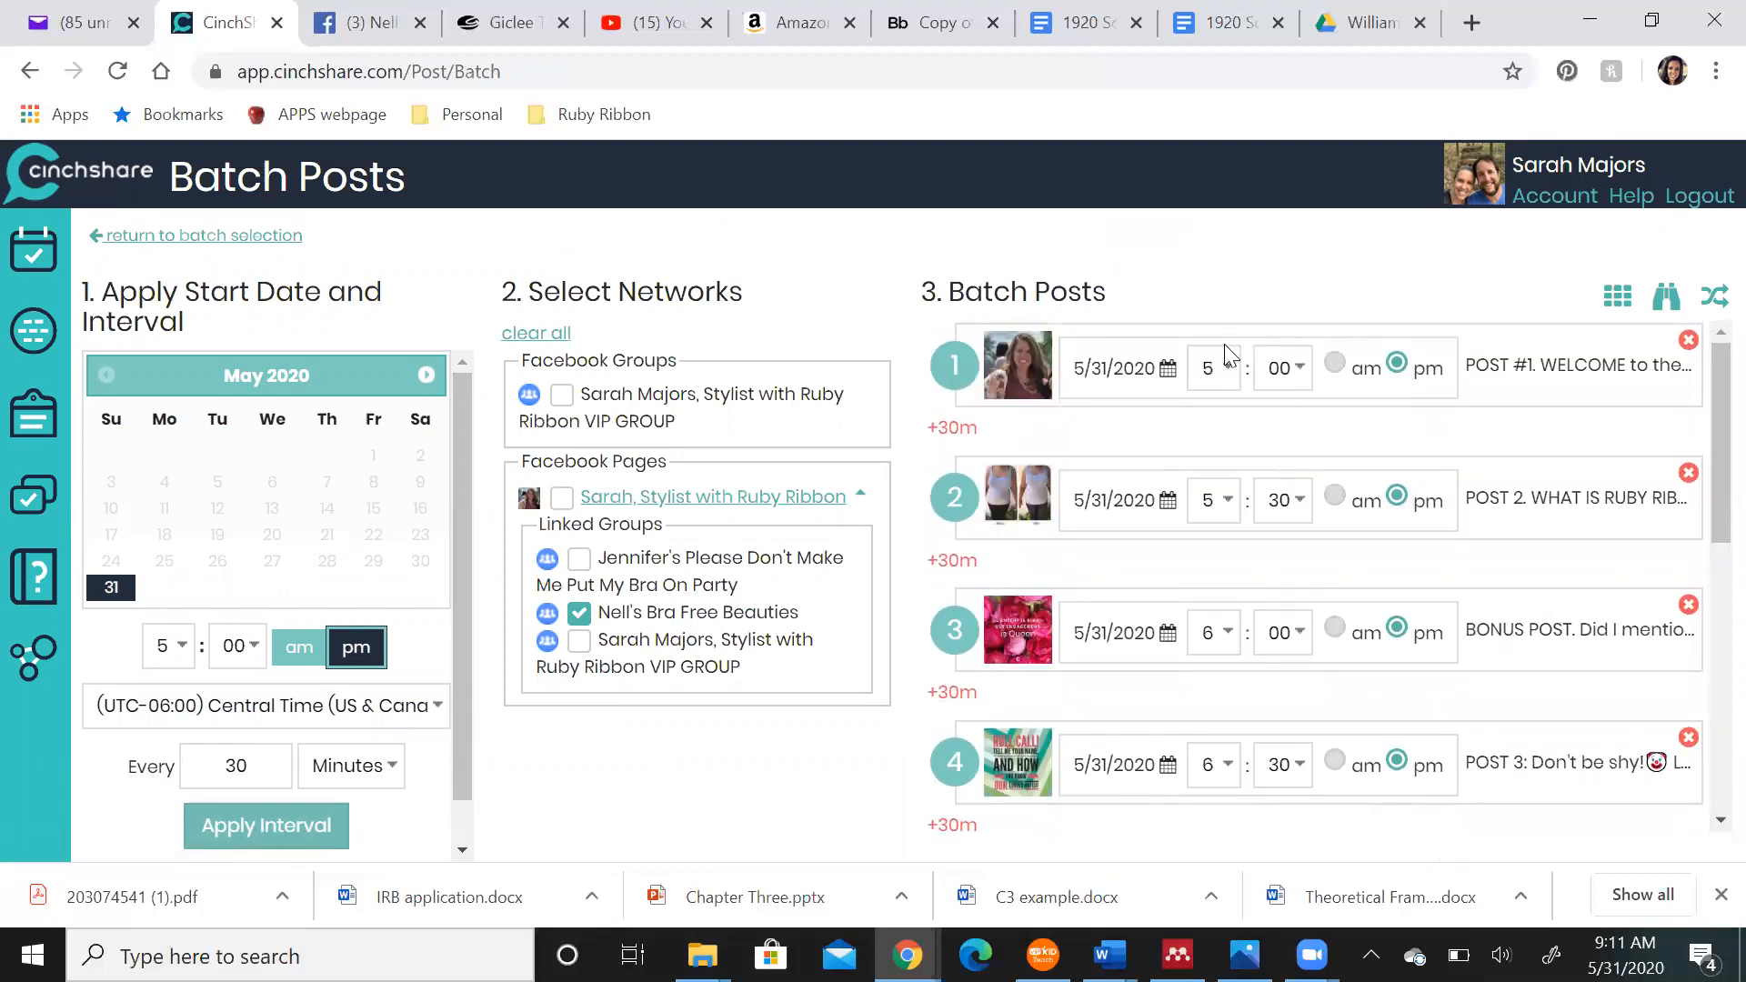
pyautogui.scroll(-2, 1215, 694)
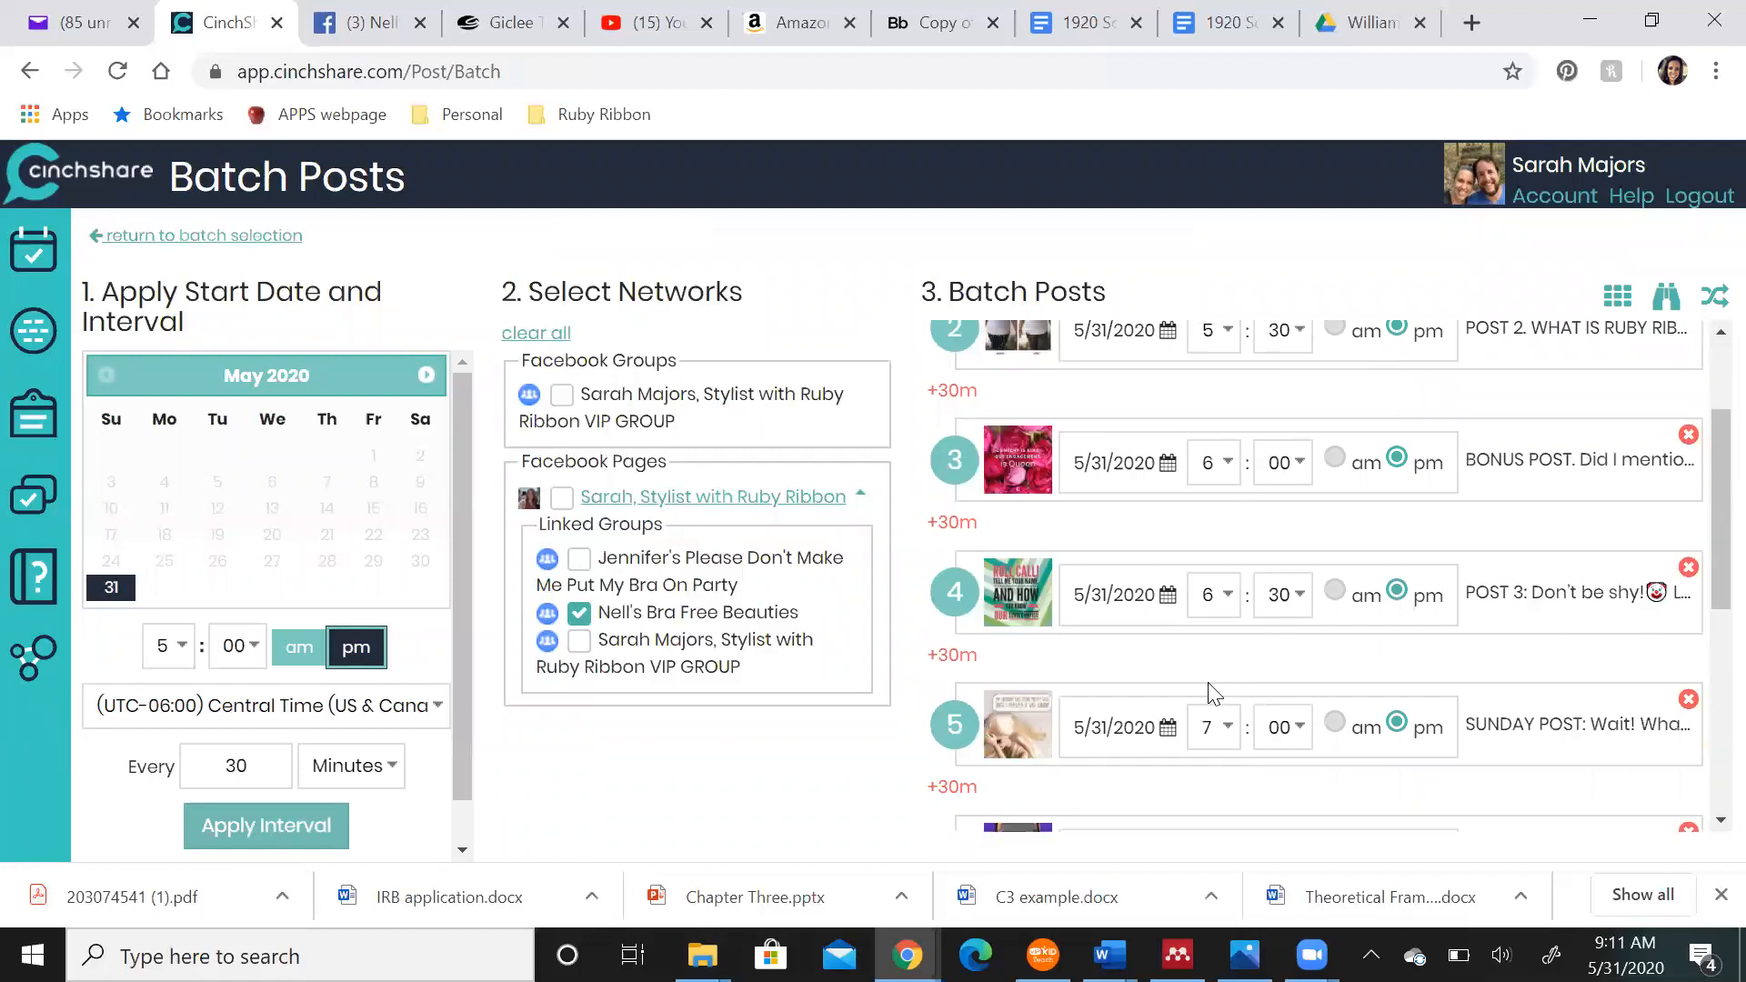
pyautogui.scroll(-6, 1215, 694)
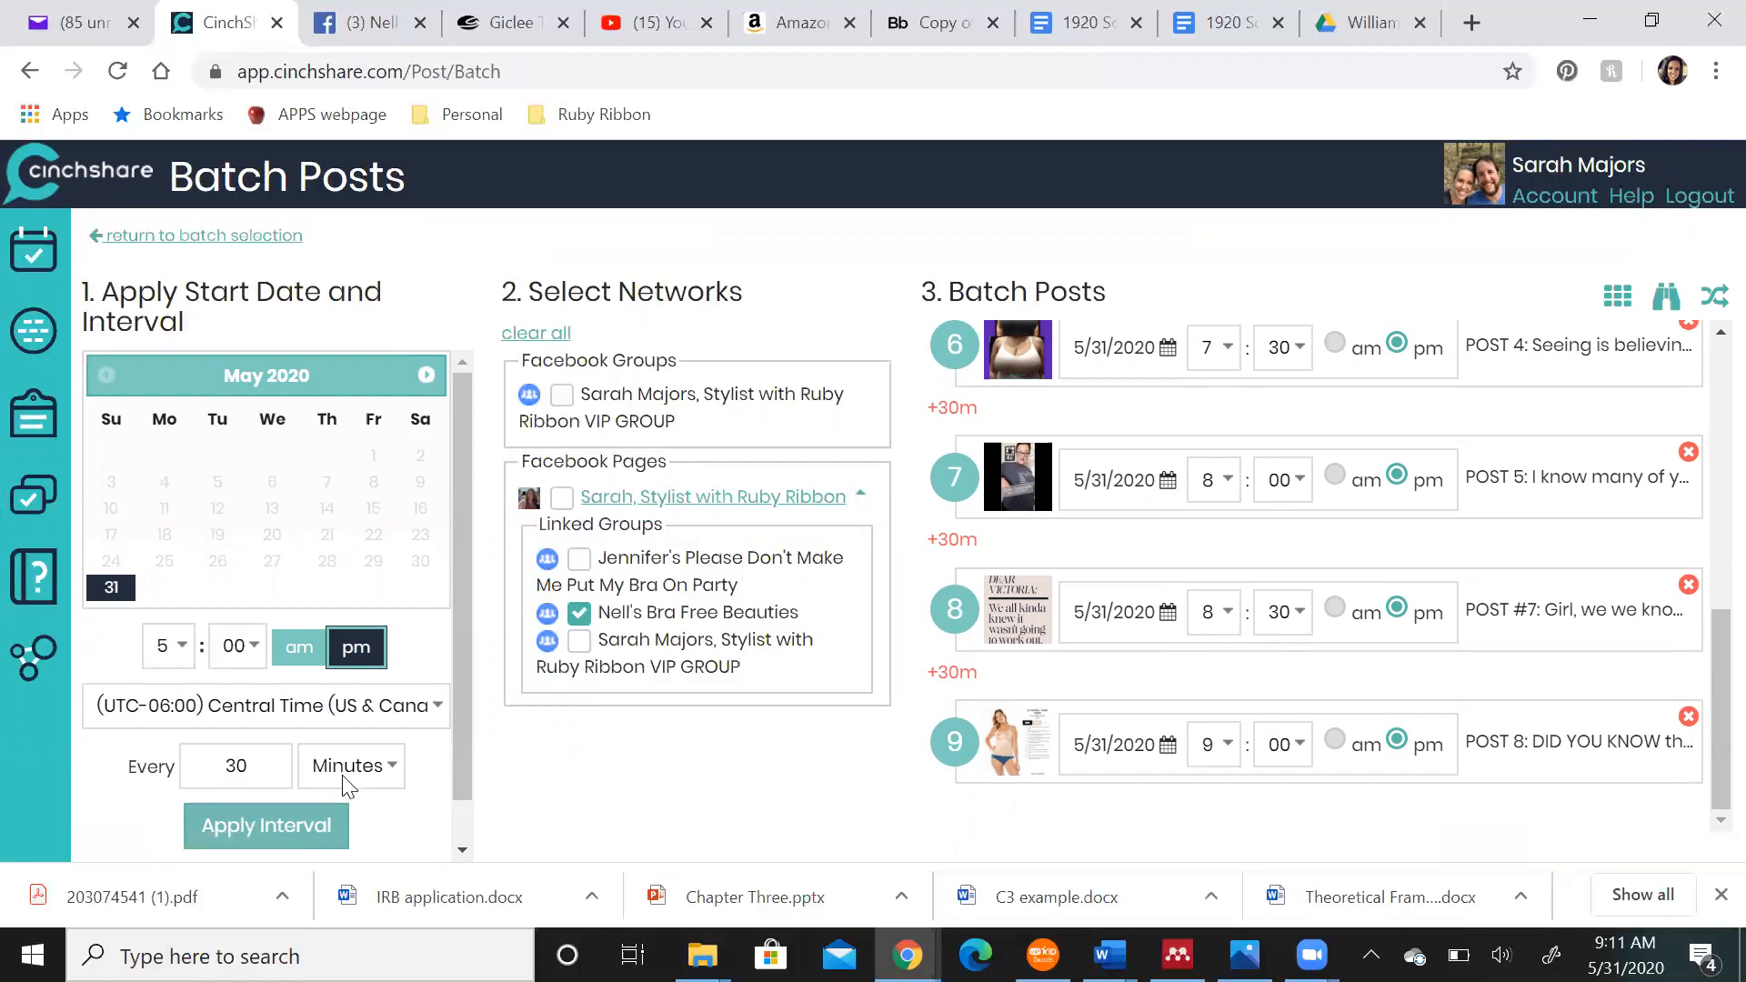
pyautogui.scroll(-1, 347, 780)
pyautogui.click(262, 835)
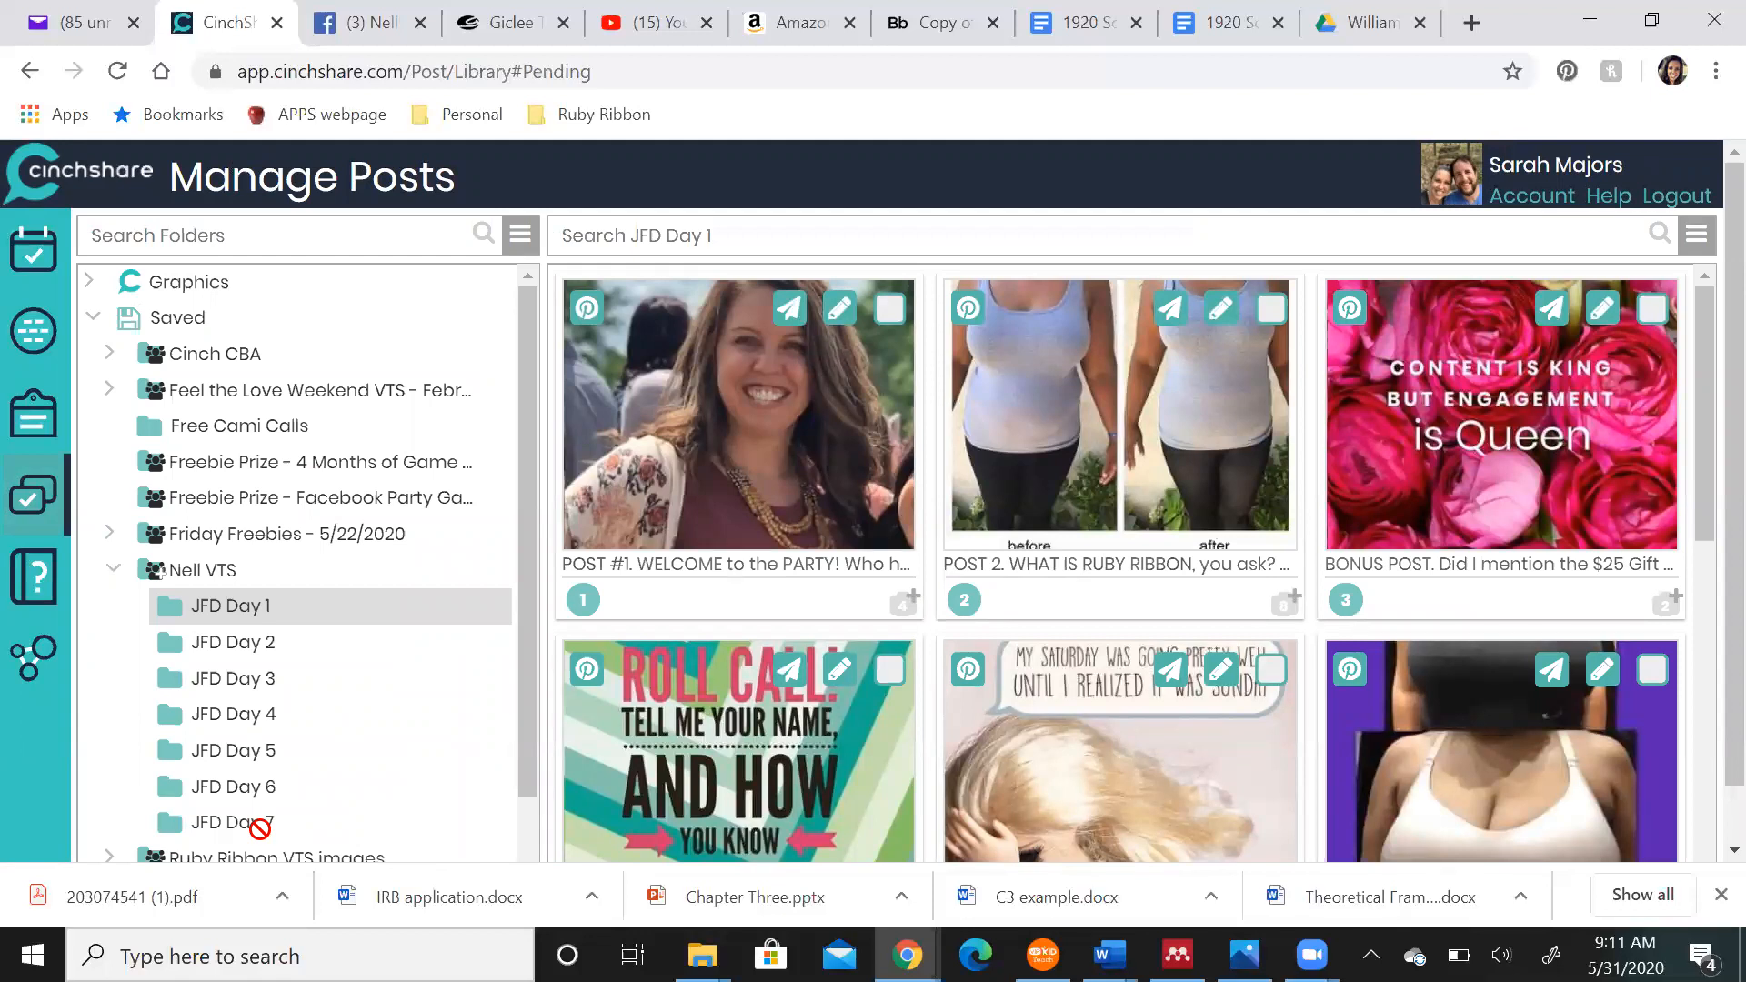
# Review the upcoming scheduled posts and their times in the post scheduler
pyautogui.click(35, 259)
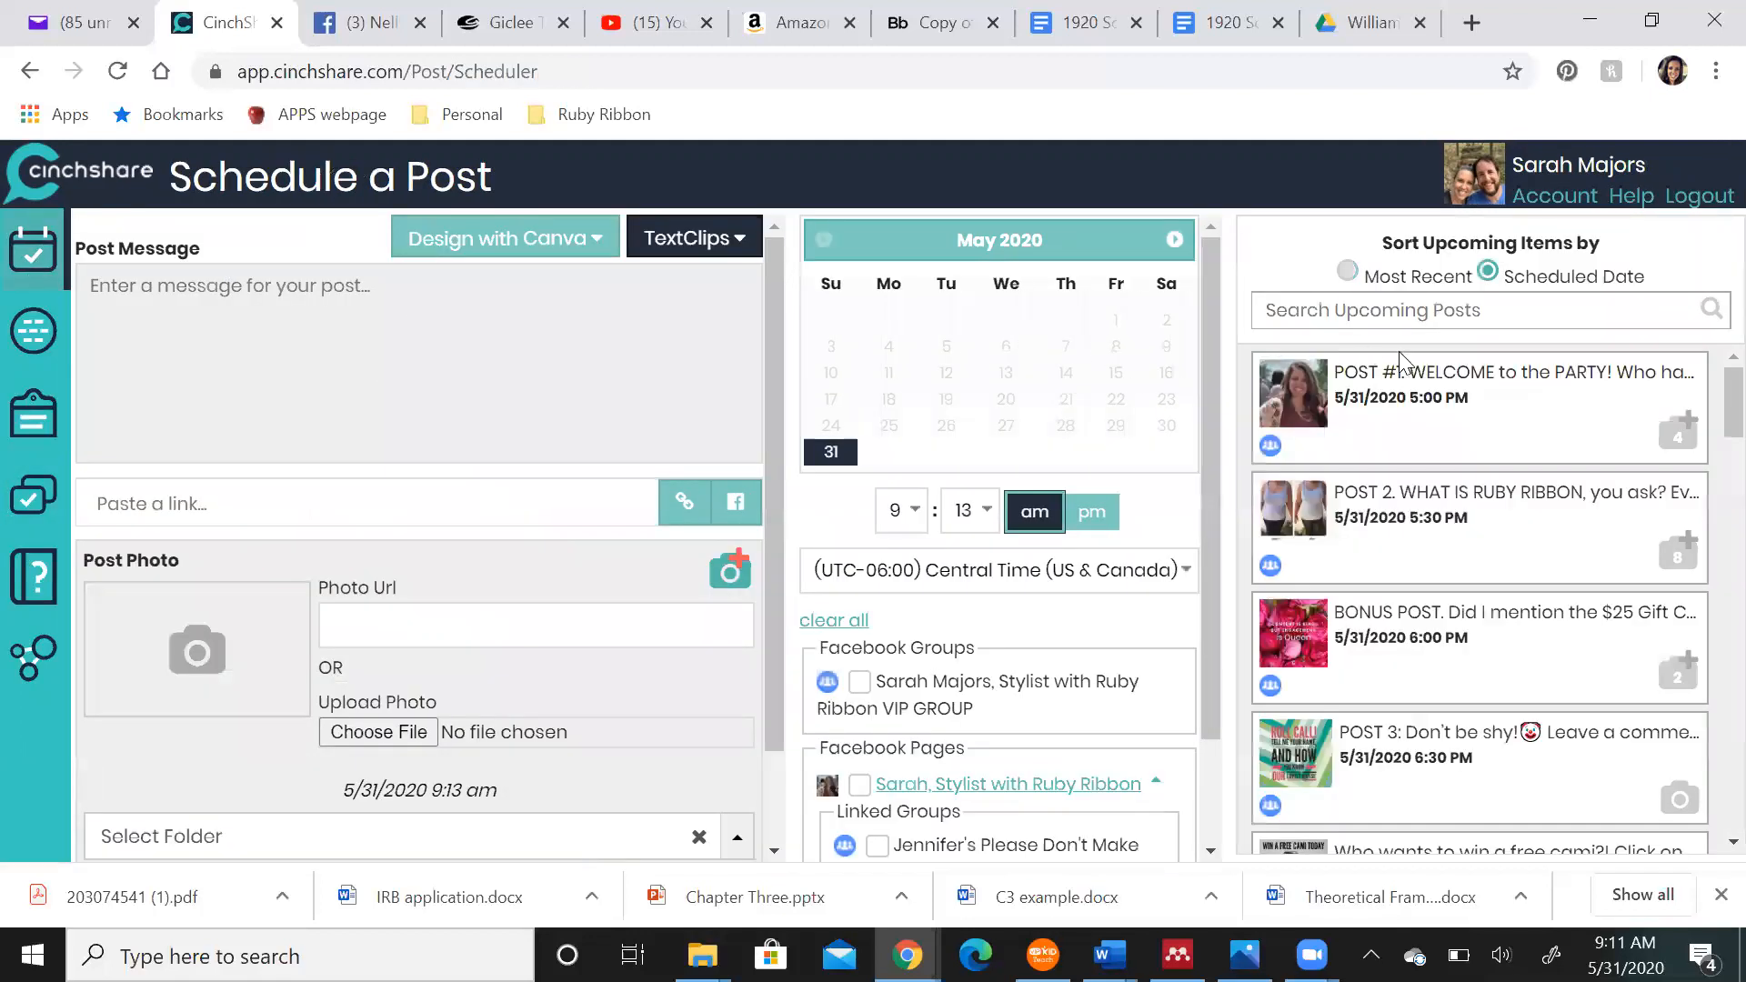
pyautogui.scroll(-1, 1389, 564)
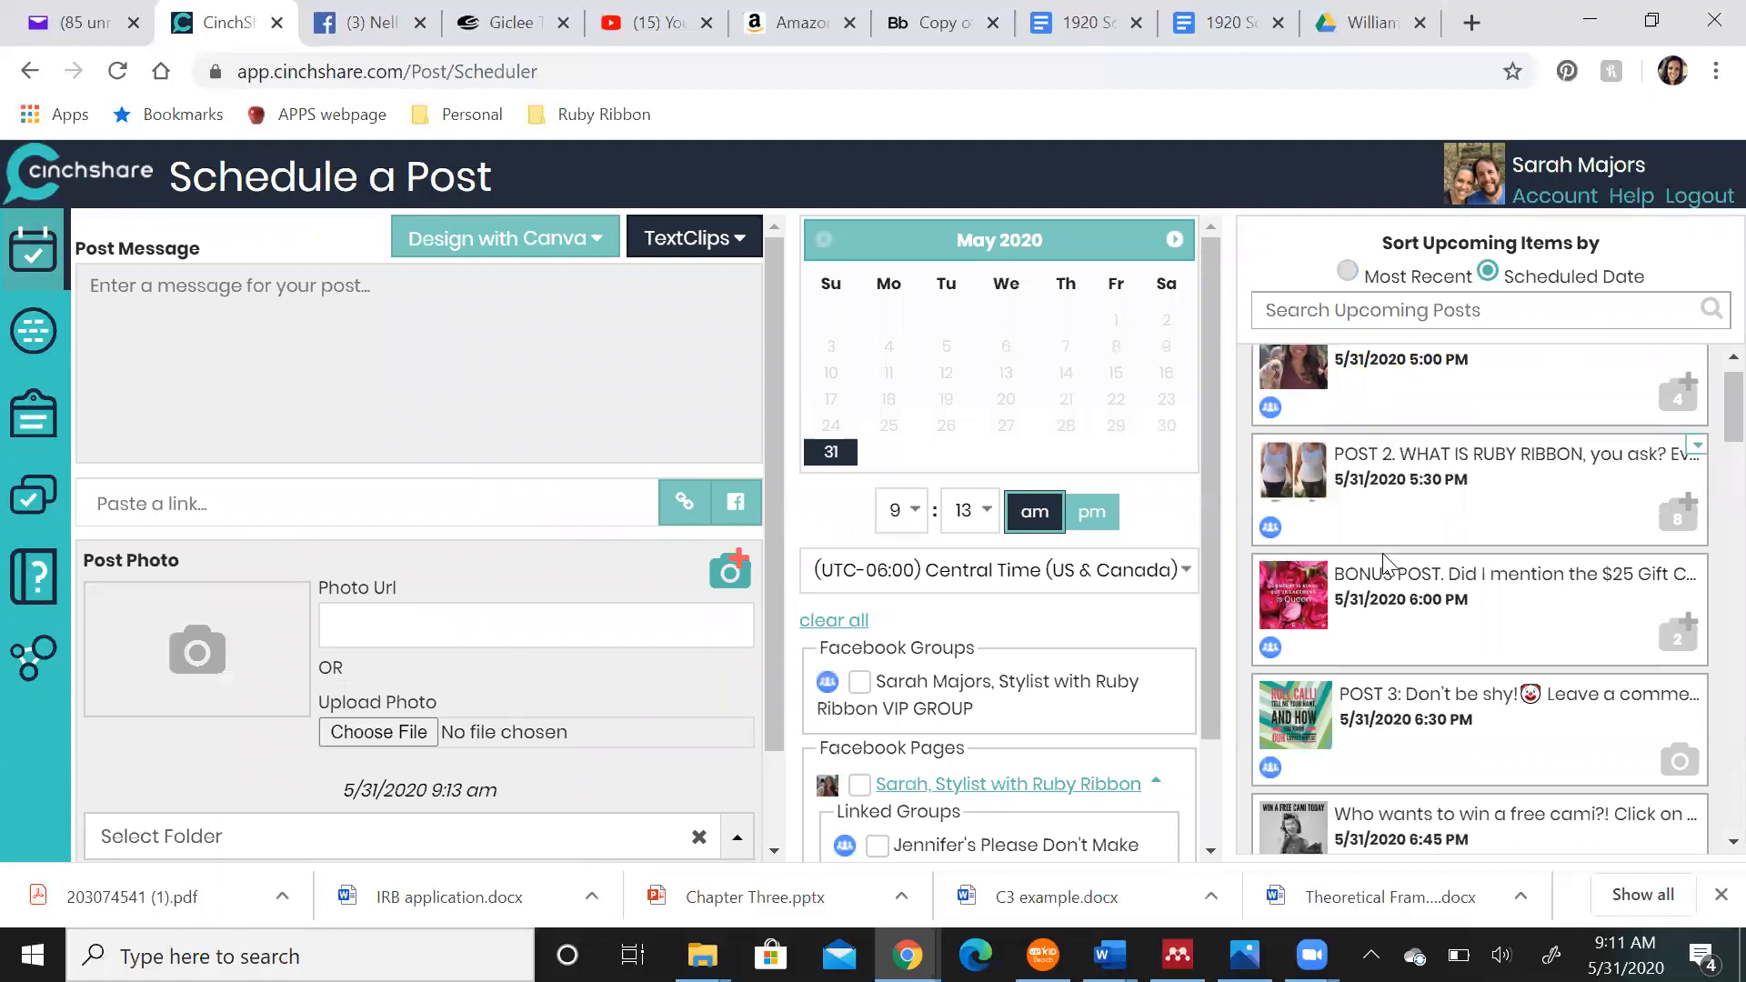
pyautogui.scroll(1, 1470, 428)
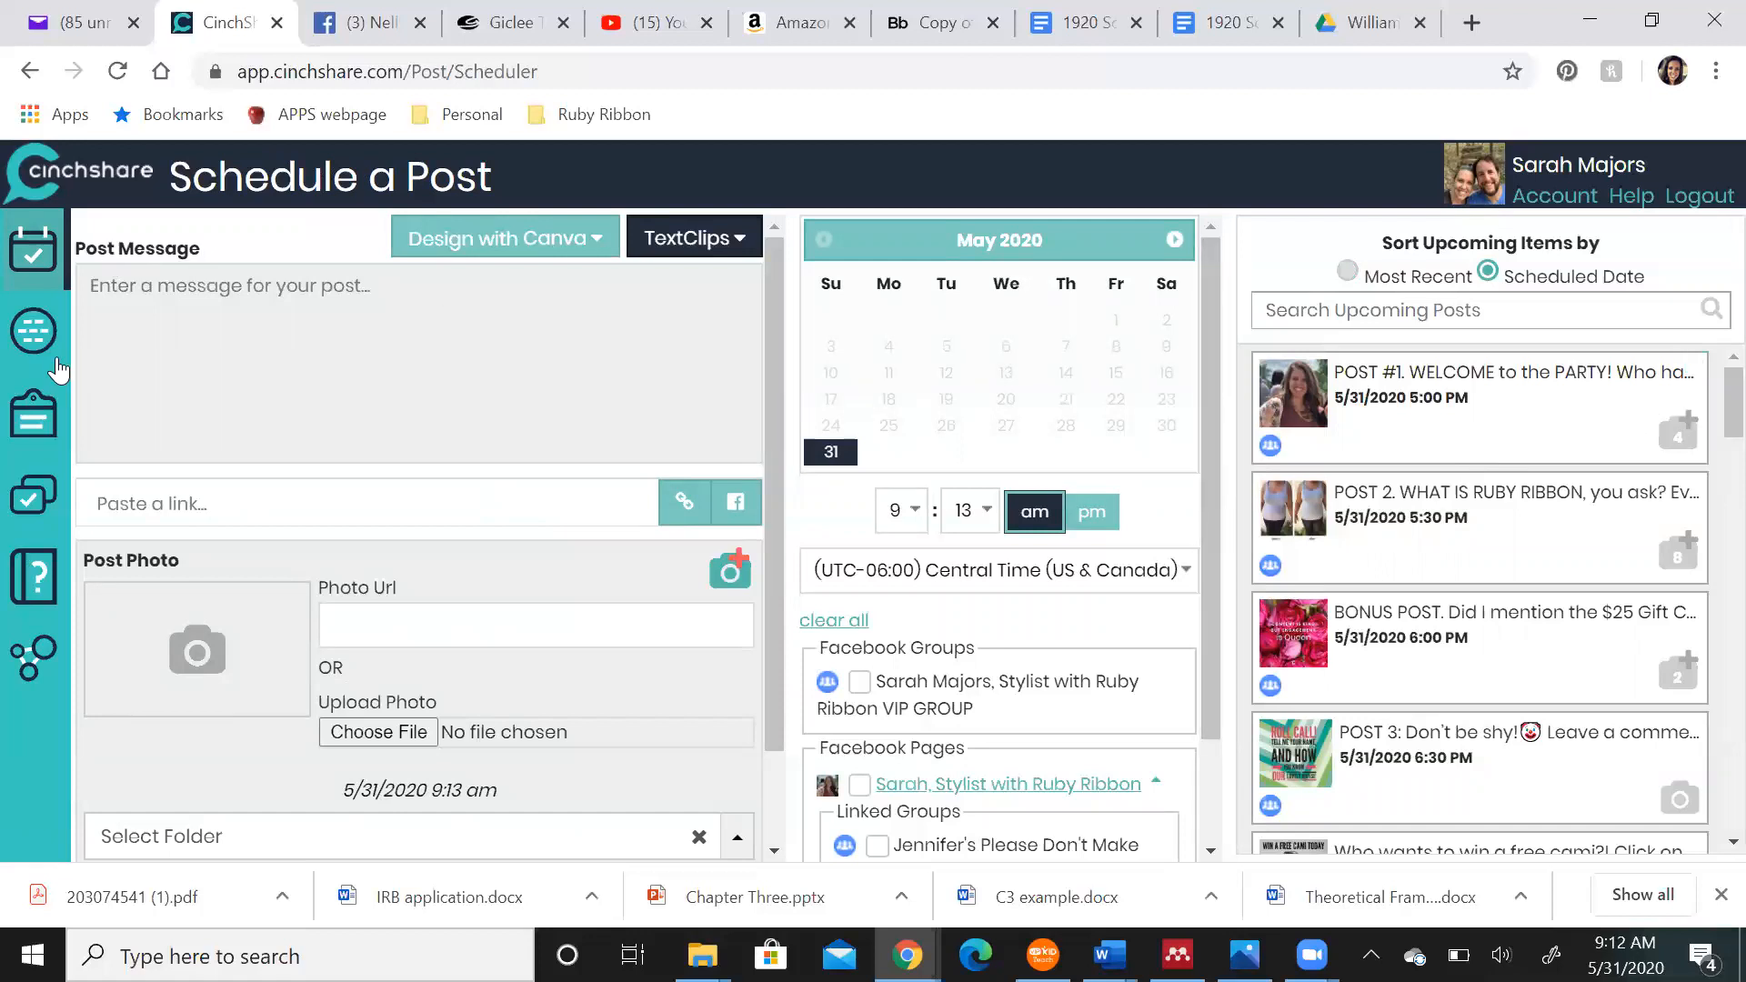
# Select only POST 6, the go-live announcement, in the JFD Day 1 folder and start a batch post with it
pyautogui.click(31, 500)
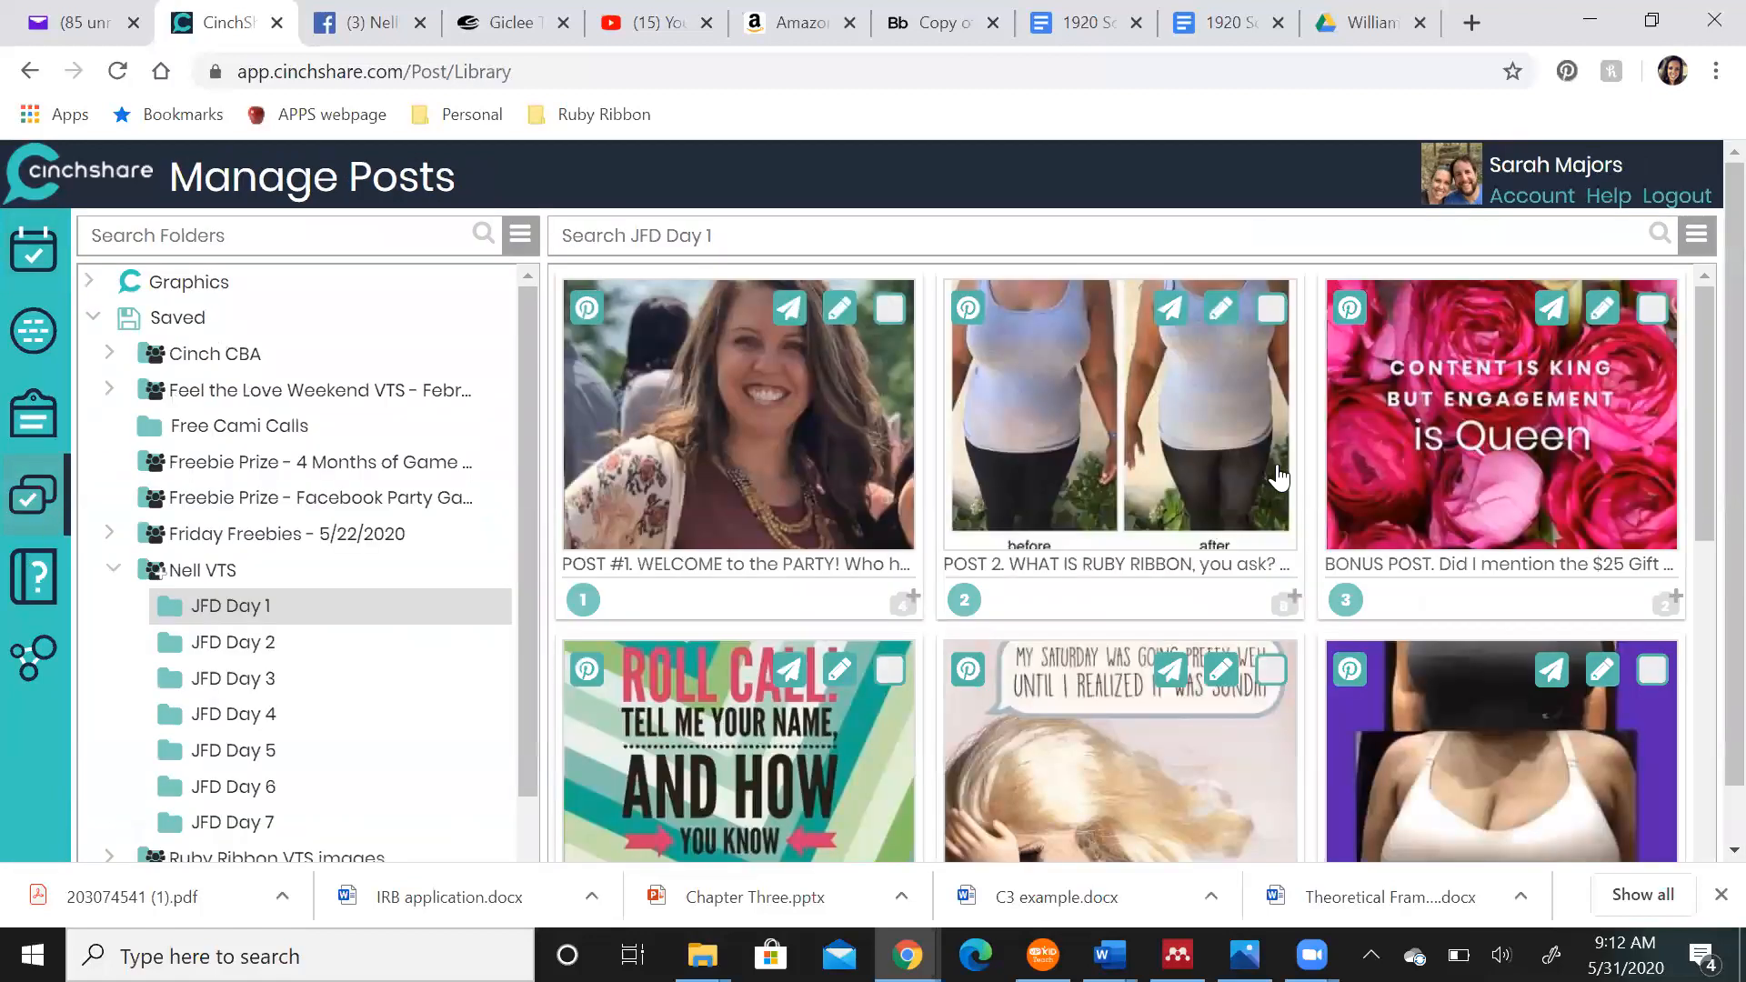
pyautogui.scroll(-3, 1218, 677)
pyautogui.scroll(-4, 1219, 694)
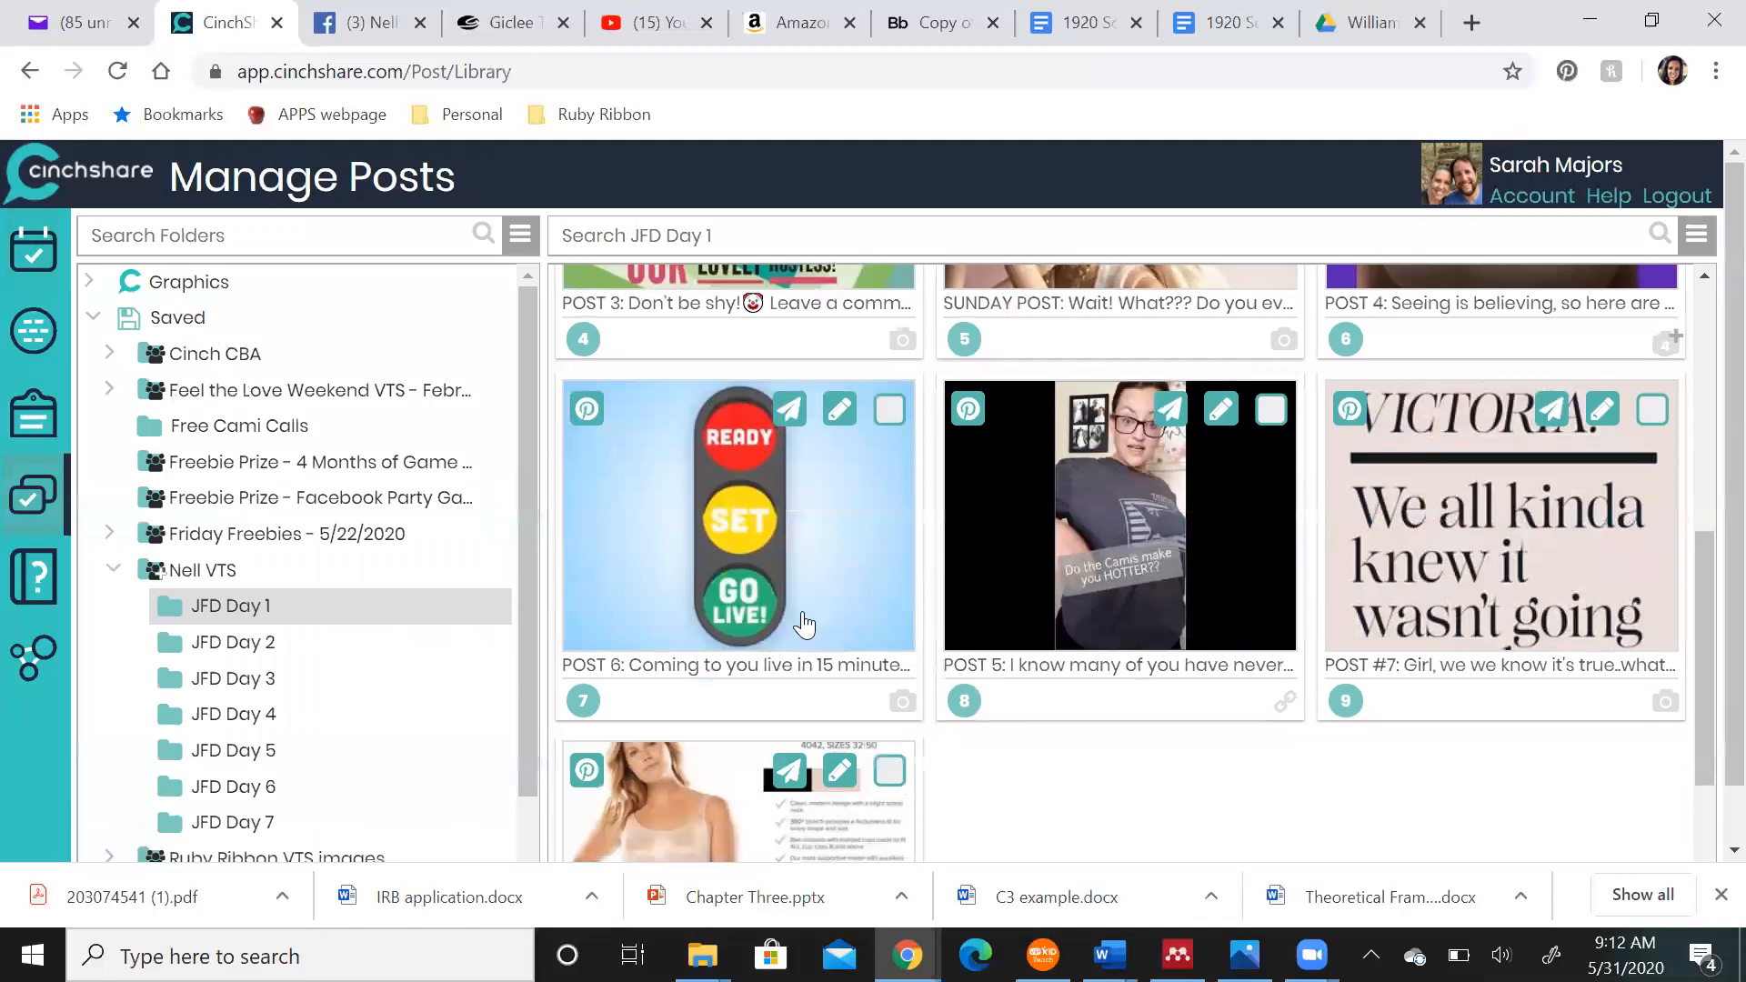
pyautogui.click(801, 616)
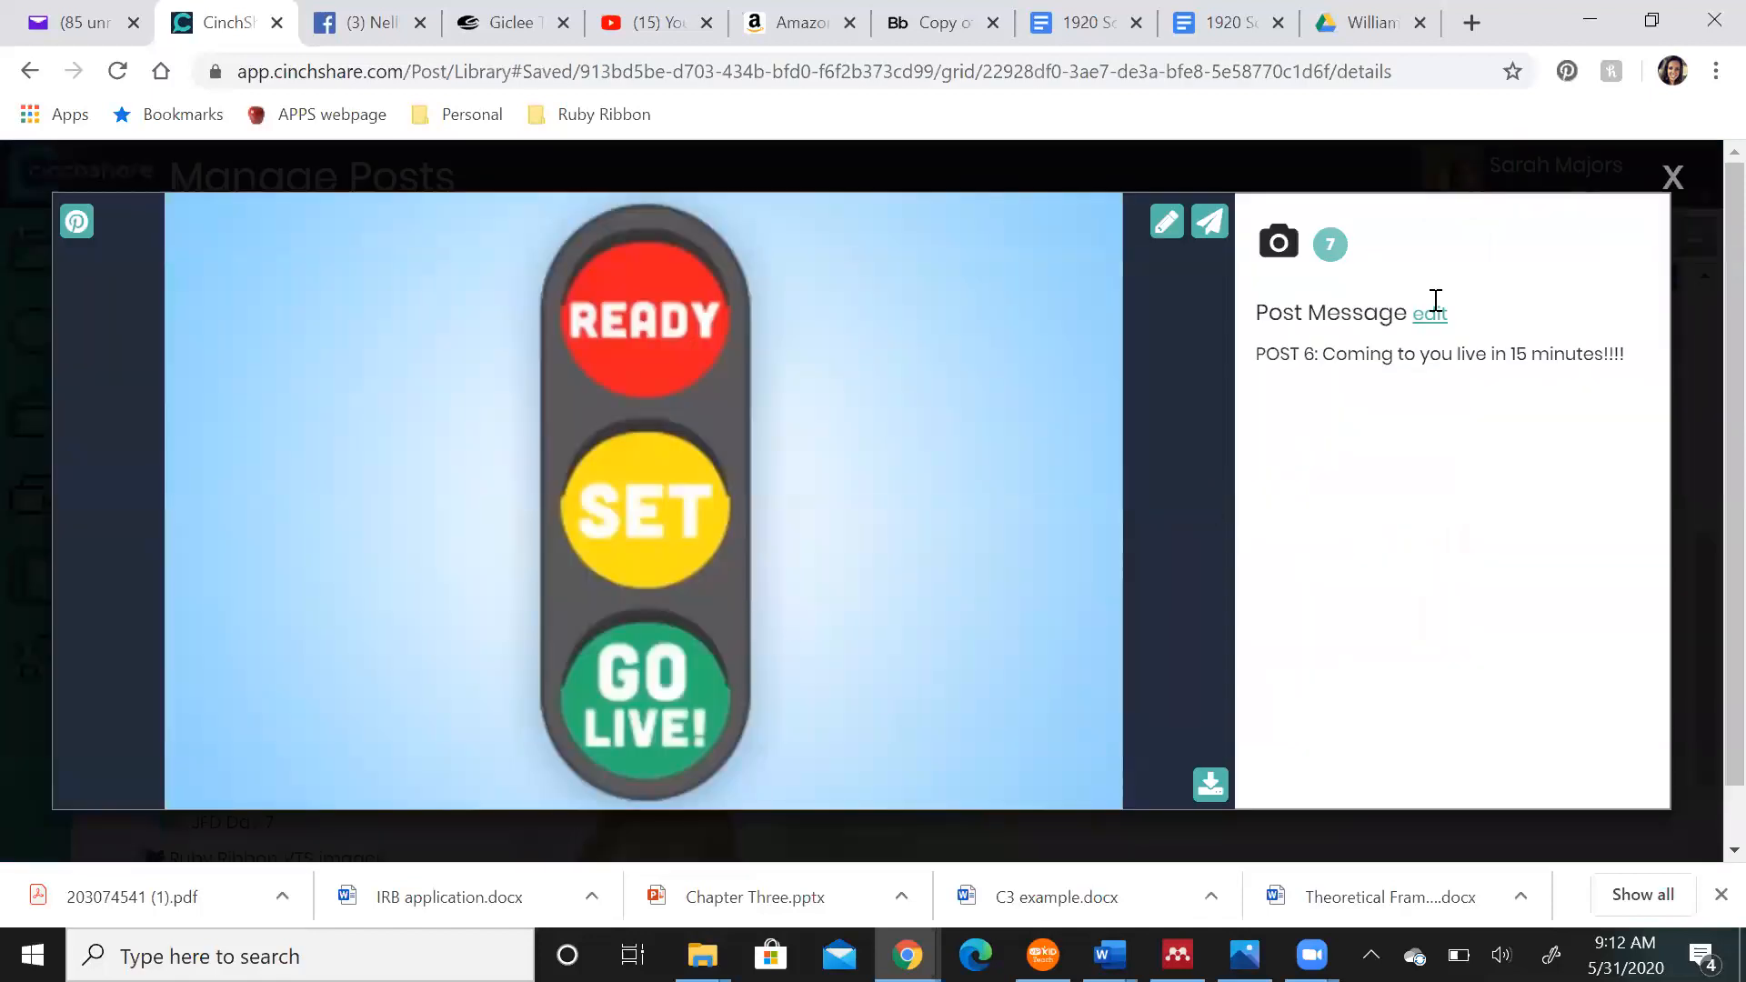
pyautogui.click(1673, 177)
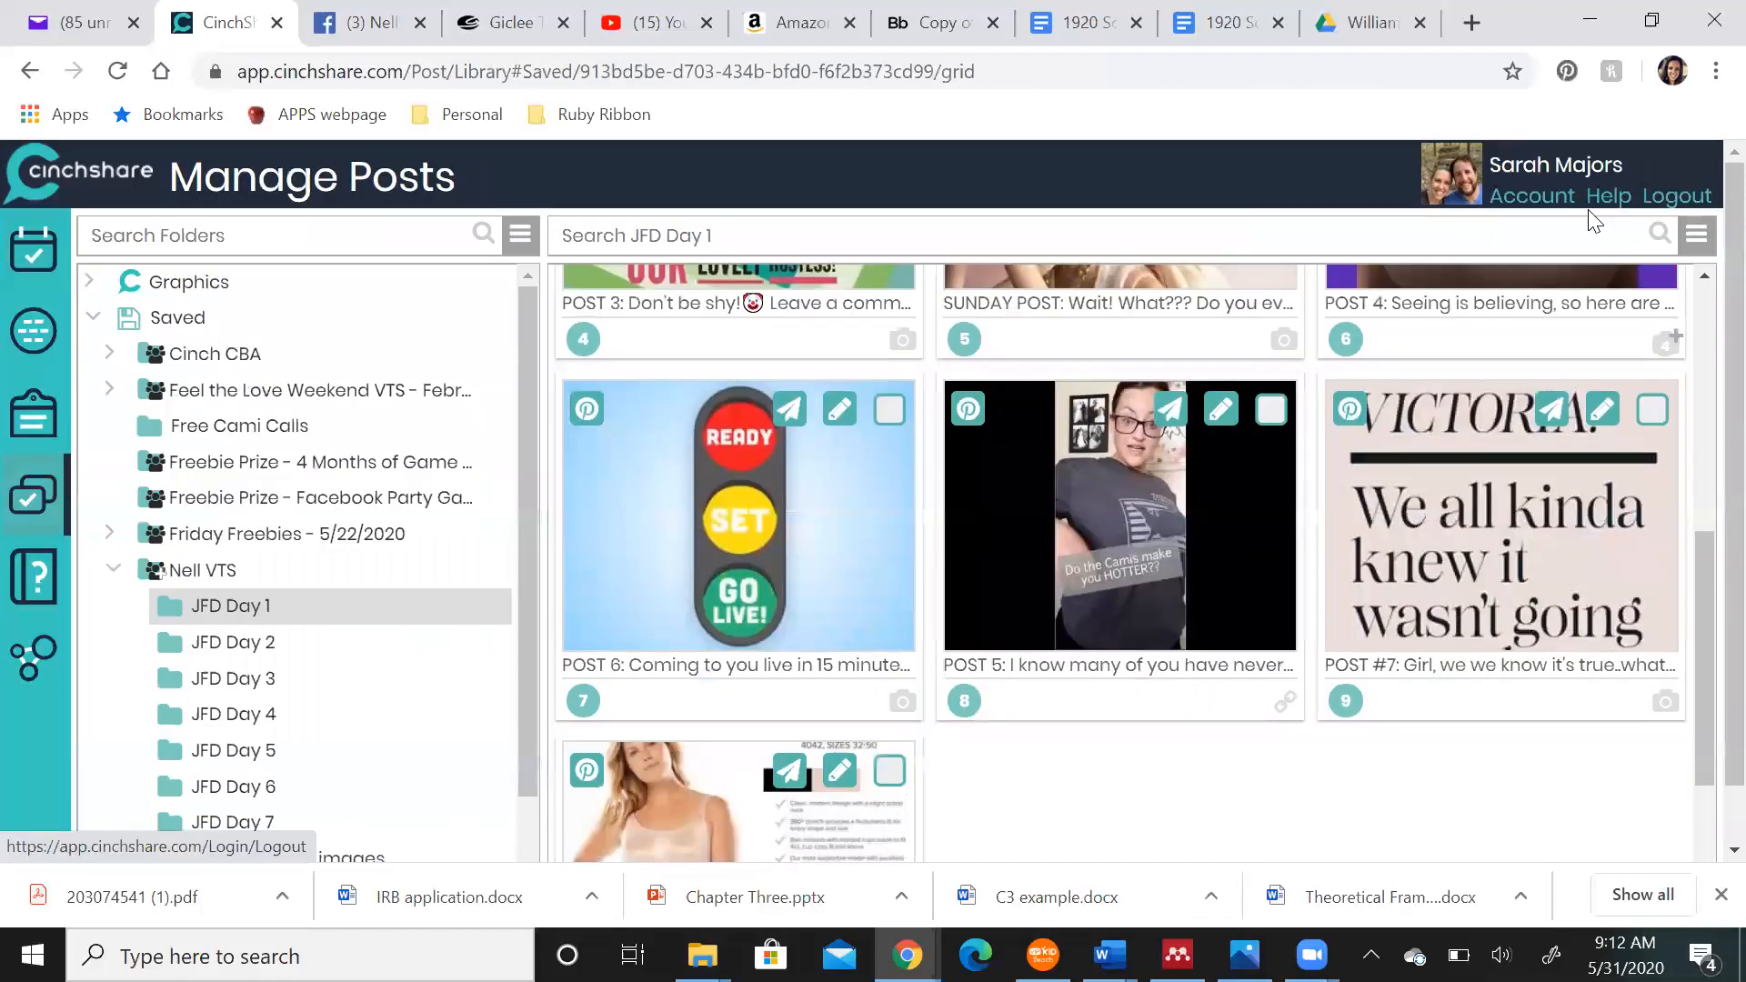
pyautogui.click(891, 417)
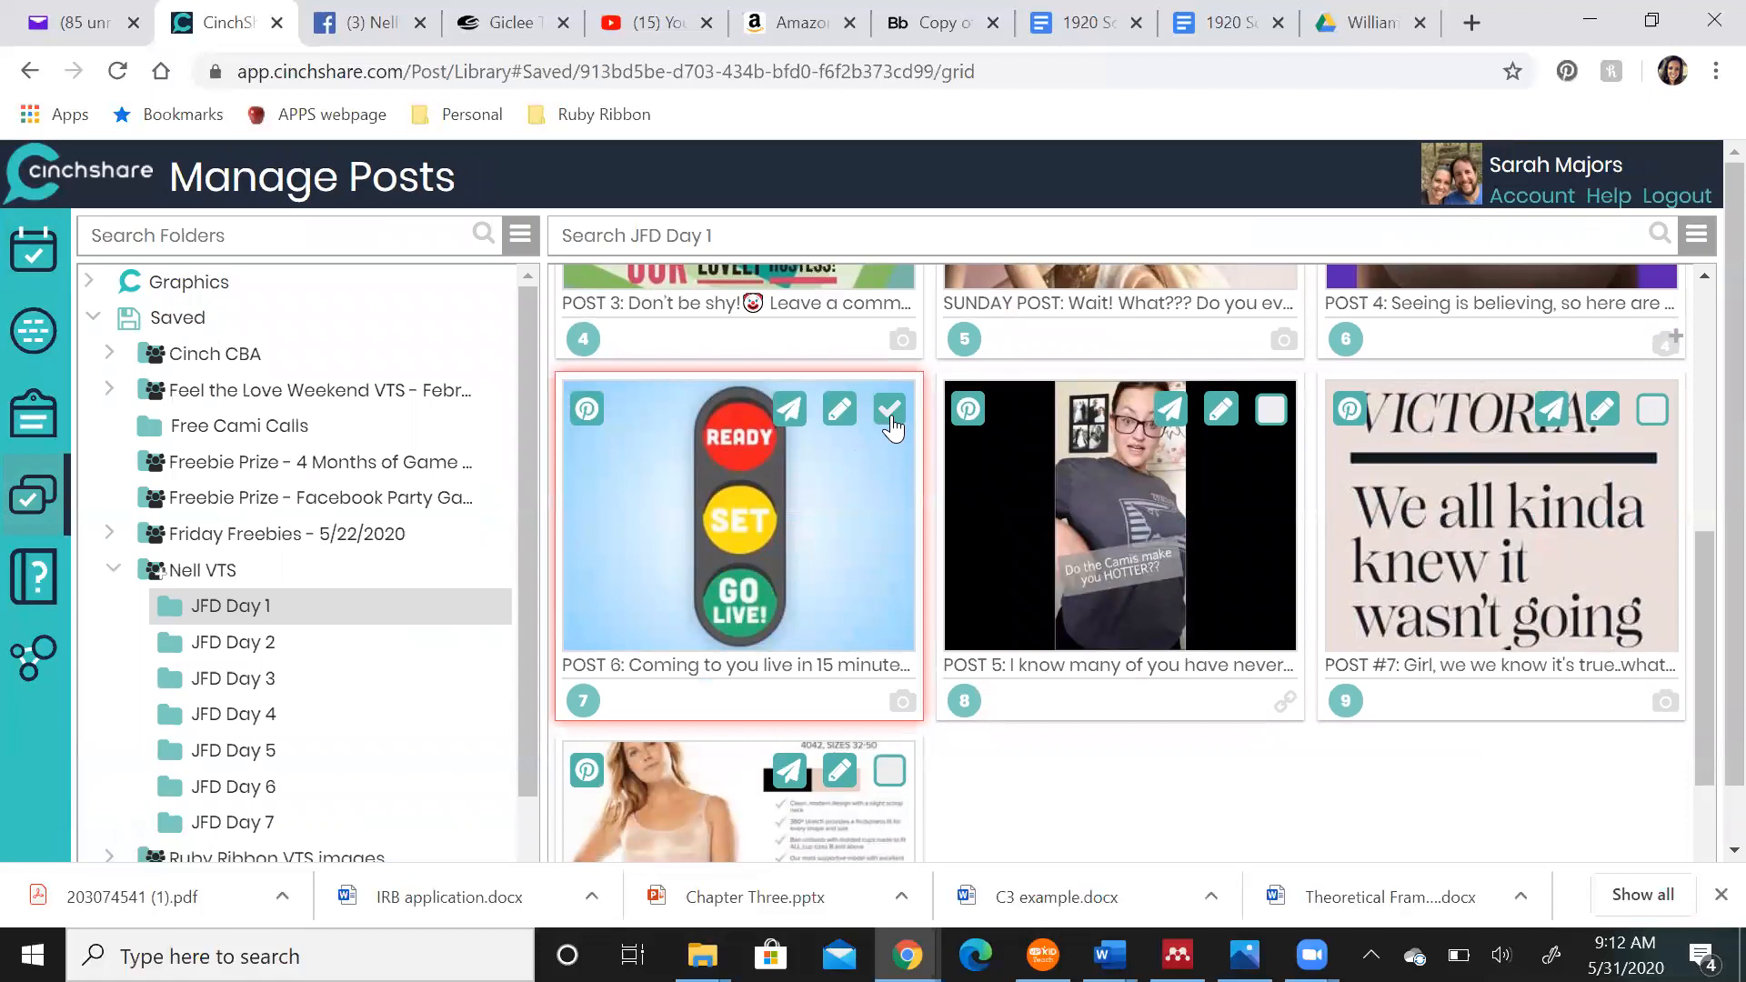
pyautogui.click(1697, 240)
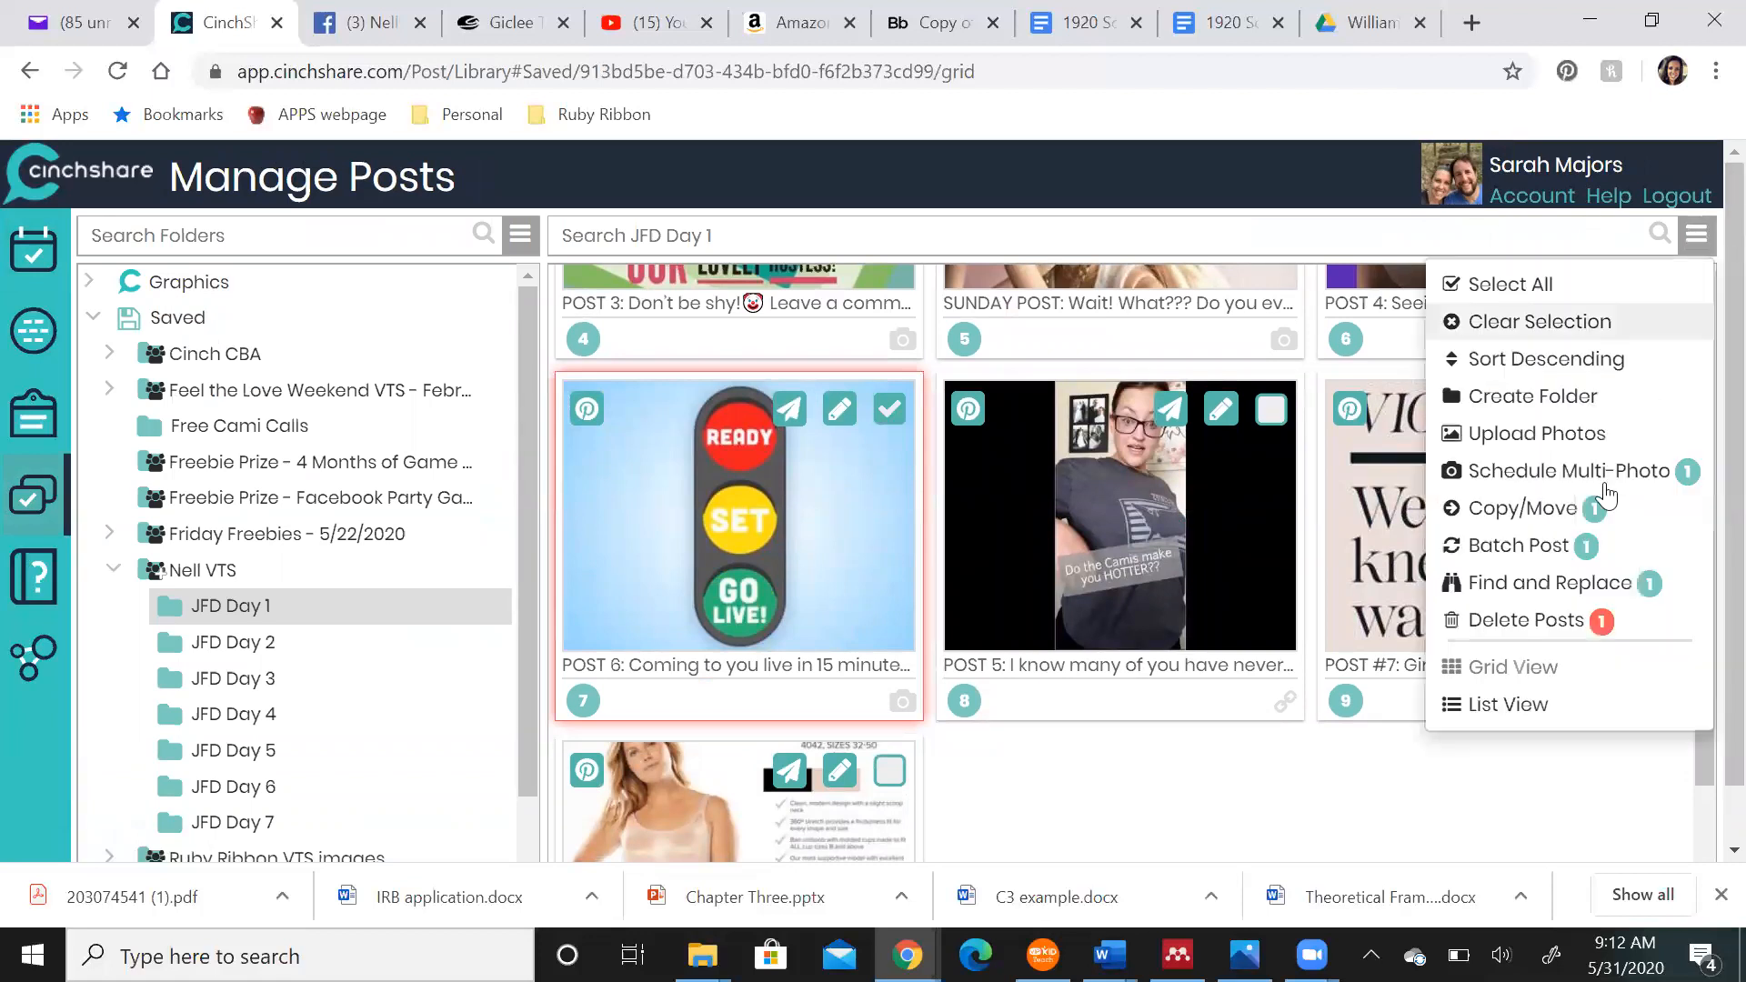
pyautogui.click(1547, 545)
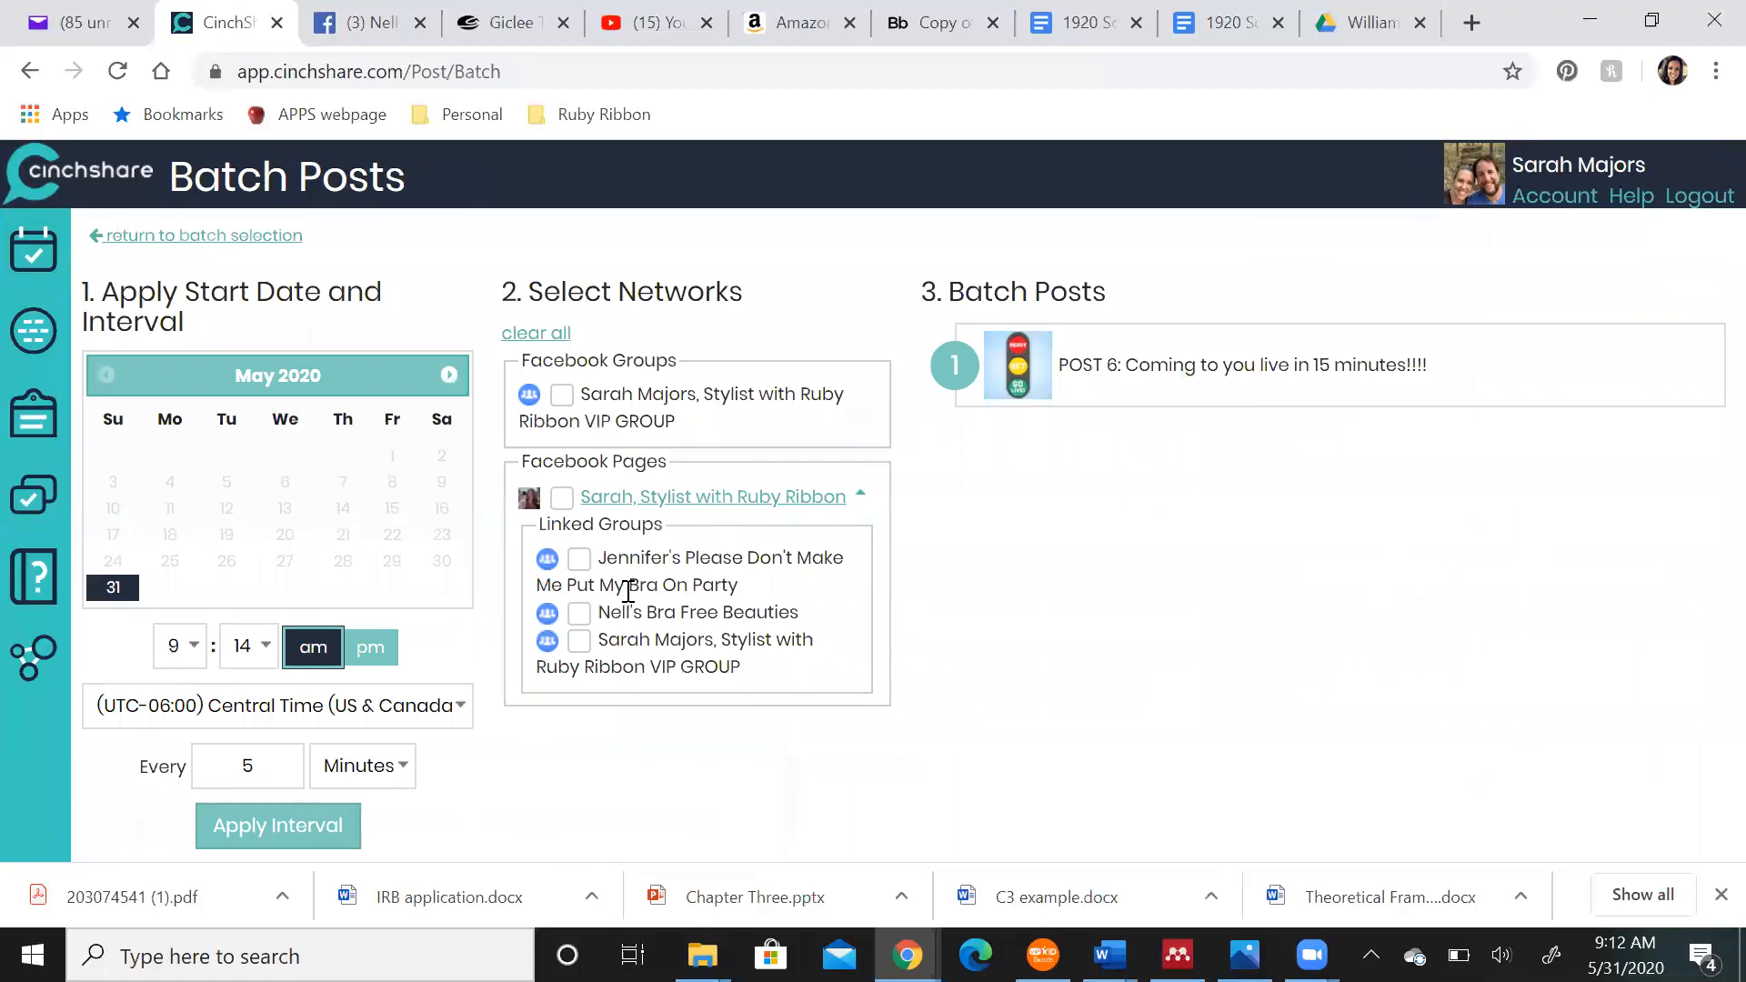
# Target the hostess's Bra Free Beauties group and set the batch start time to 6:45 pm on May 31, 2020
pyautogui.click(582, 623)
pyautogui.click(193, 648)
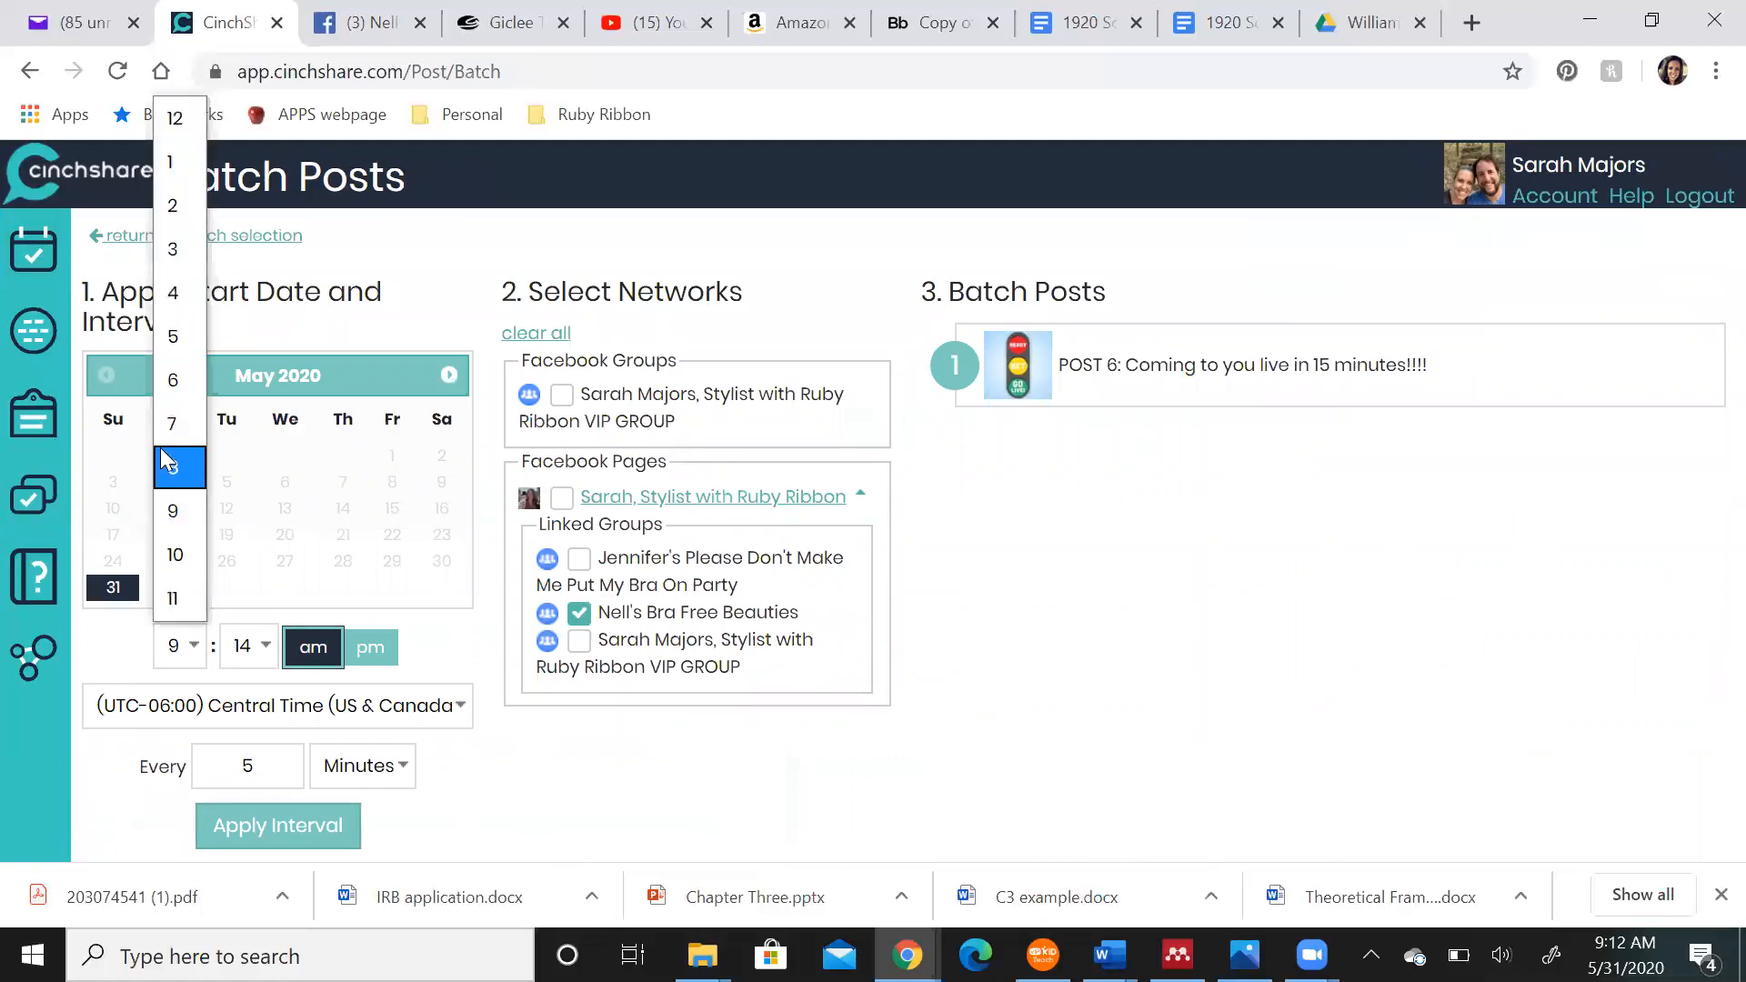
pyautogui.click(162, 380)
pyautogui.click(251, 646)
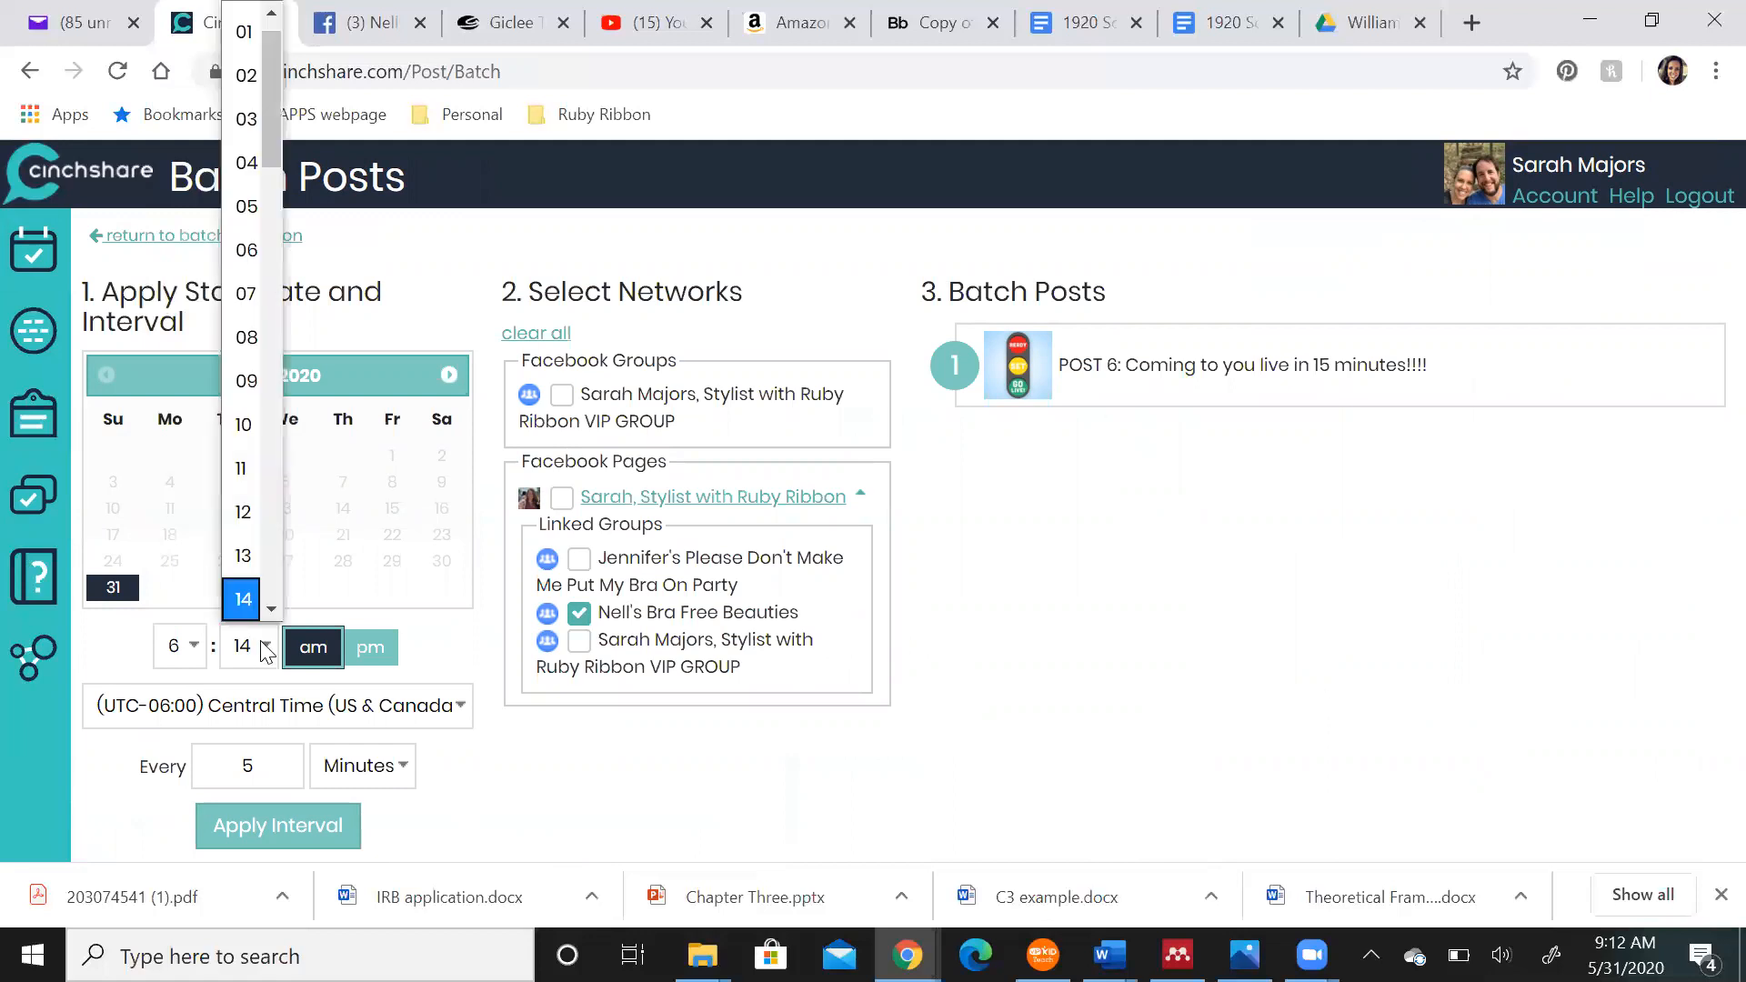
pyautogui.scroll(-5, 248, 458)
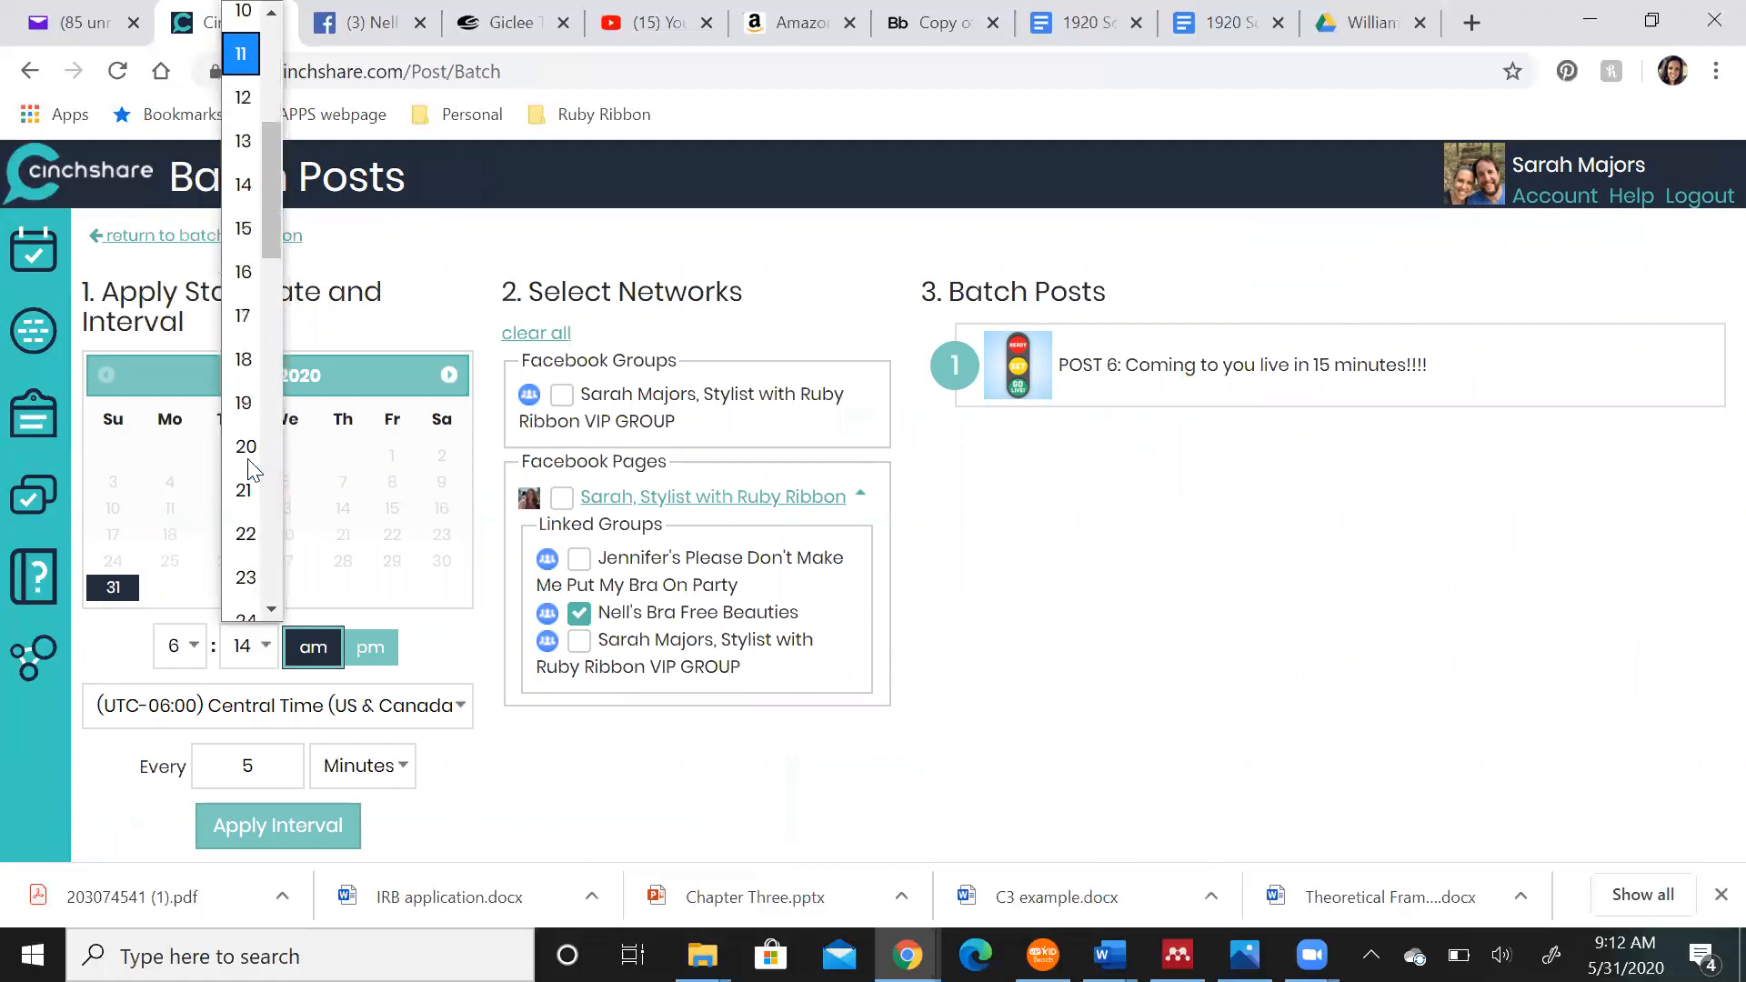
pyautogui.scroll(-6, 249, 466)
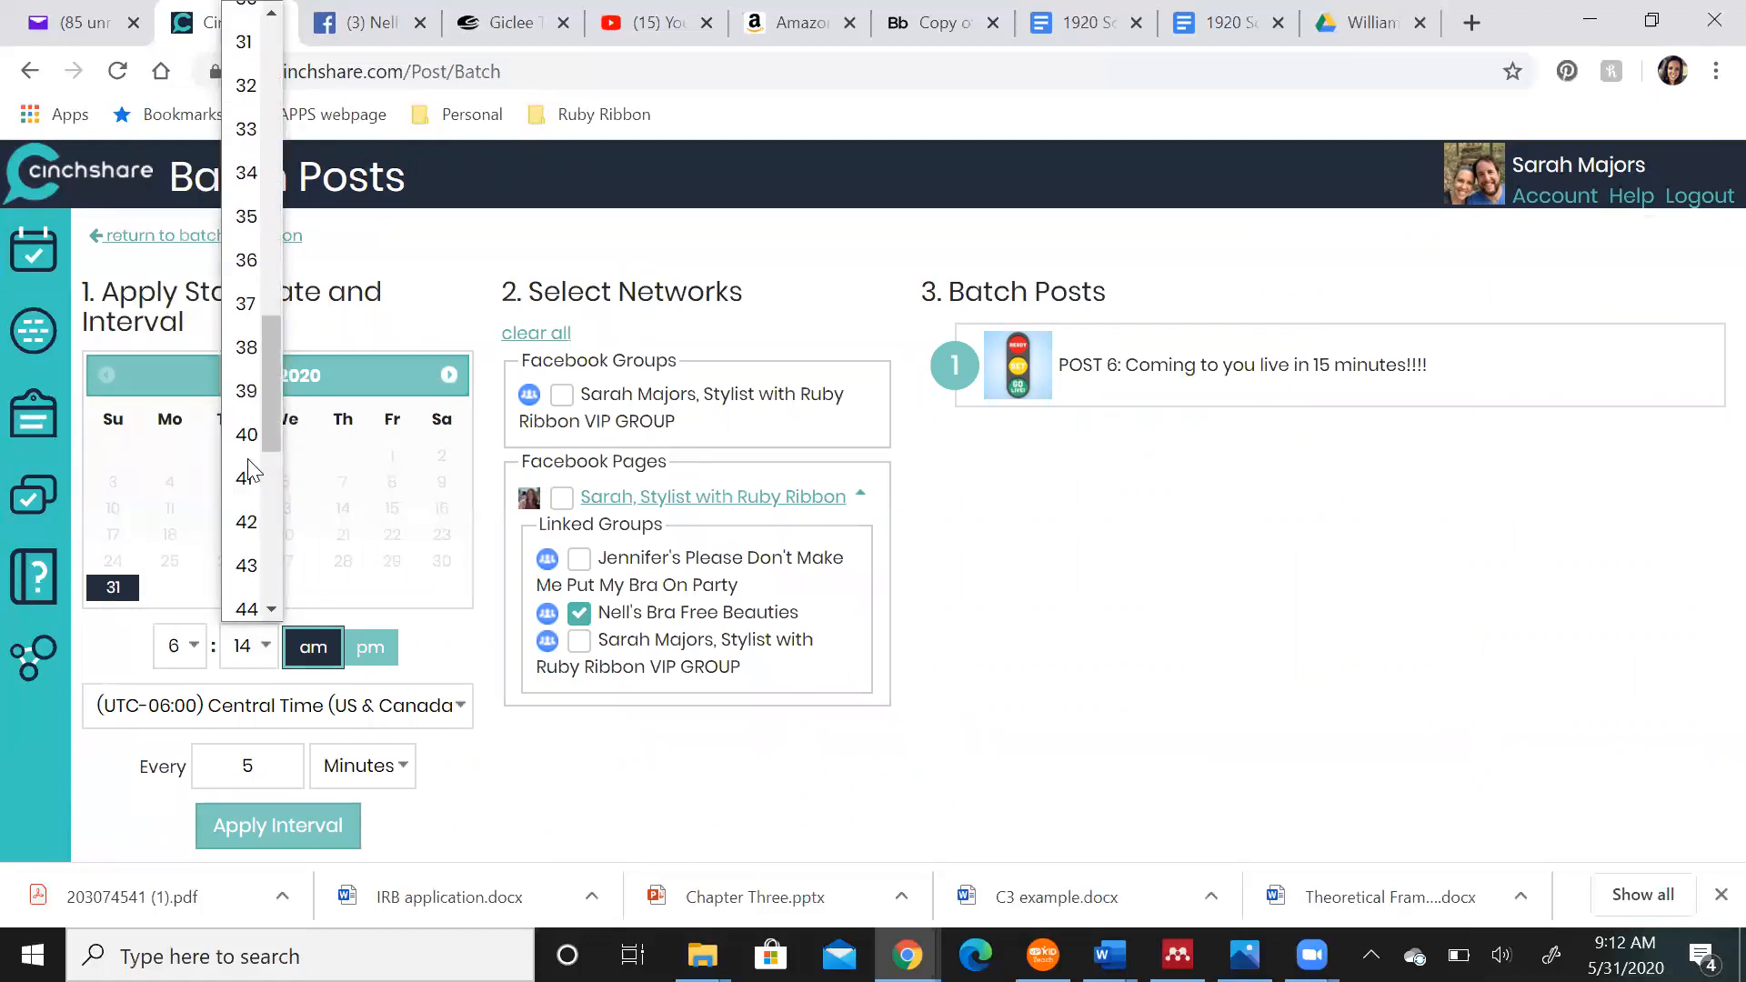
pyautogui.click(246, 510)
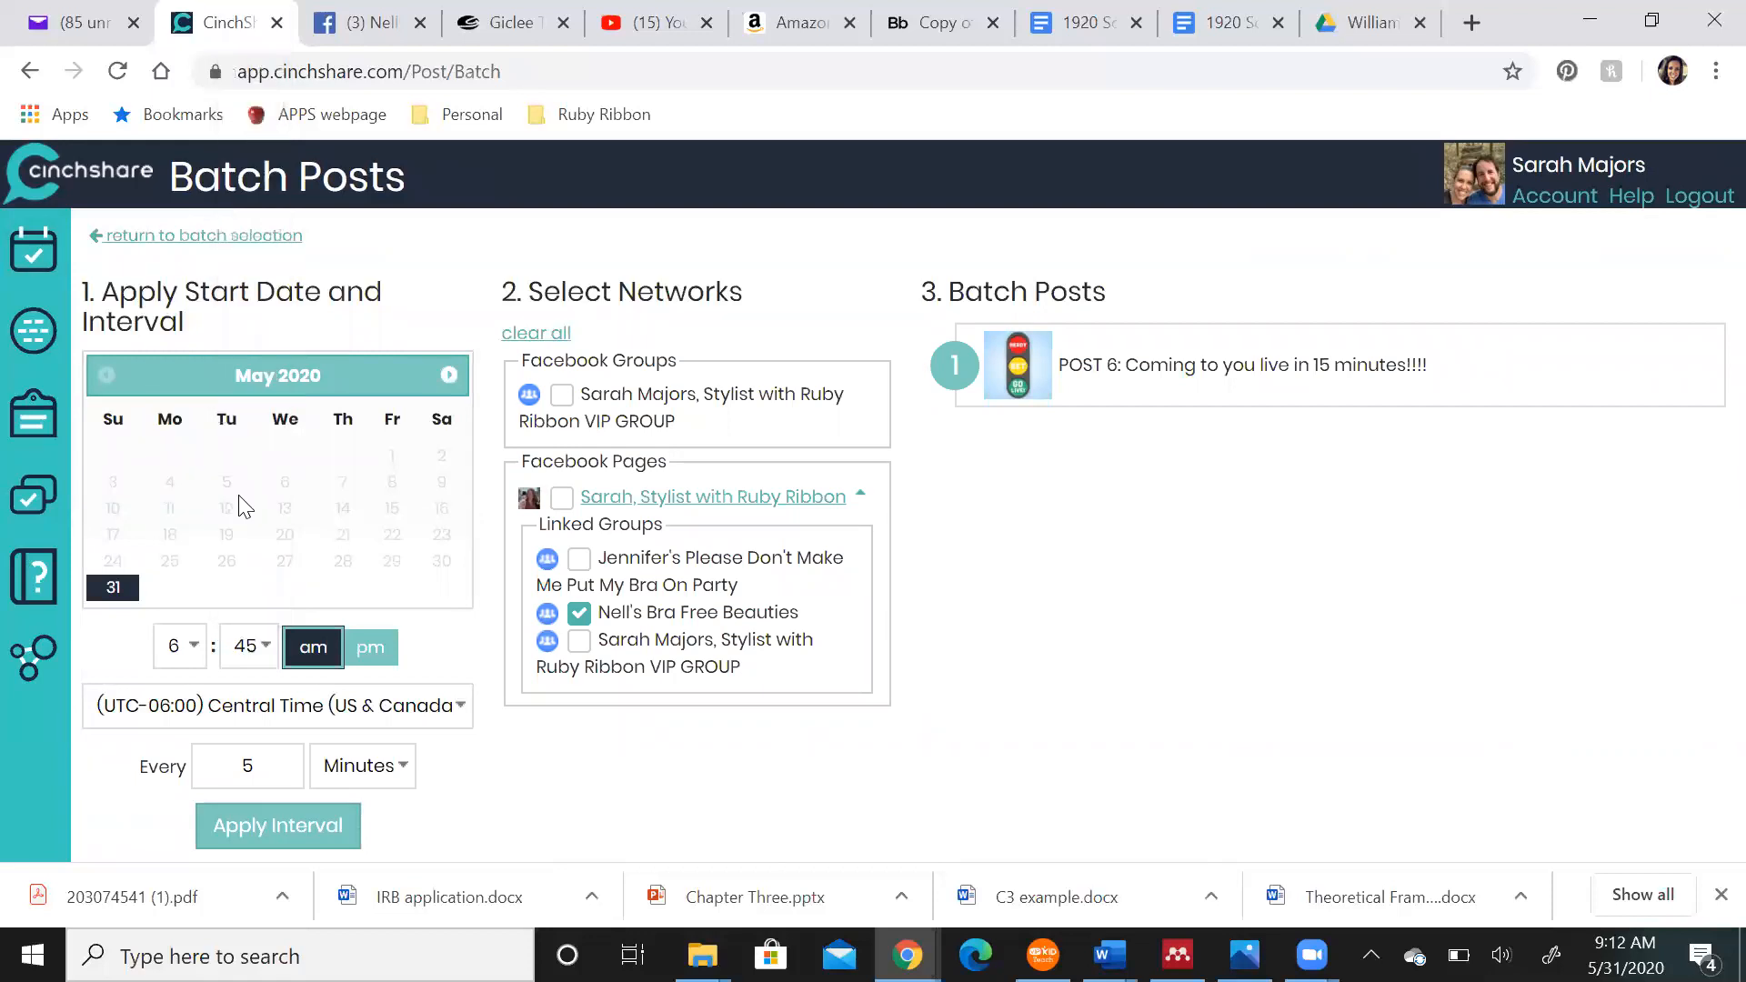
pyautogui.click(371, 650)
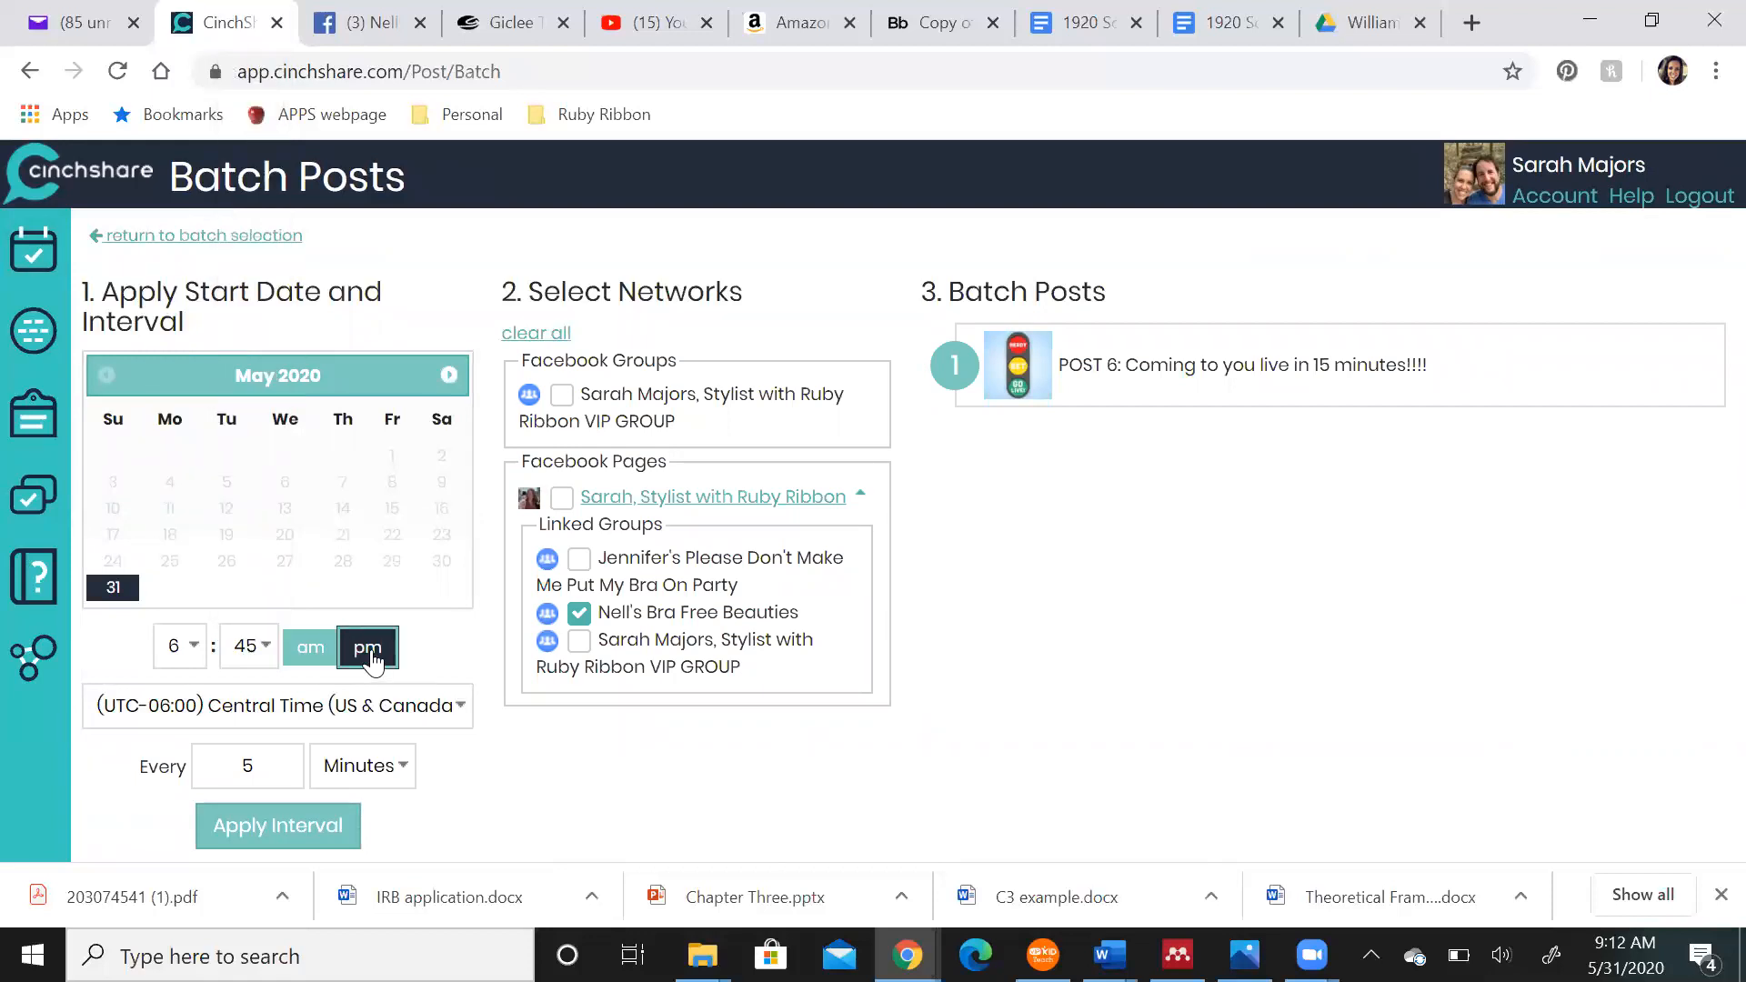
# Apply the start time to POST 6 and schedule the batch
pyautogui.click(274, 831)
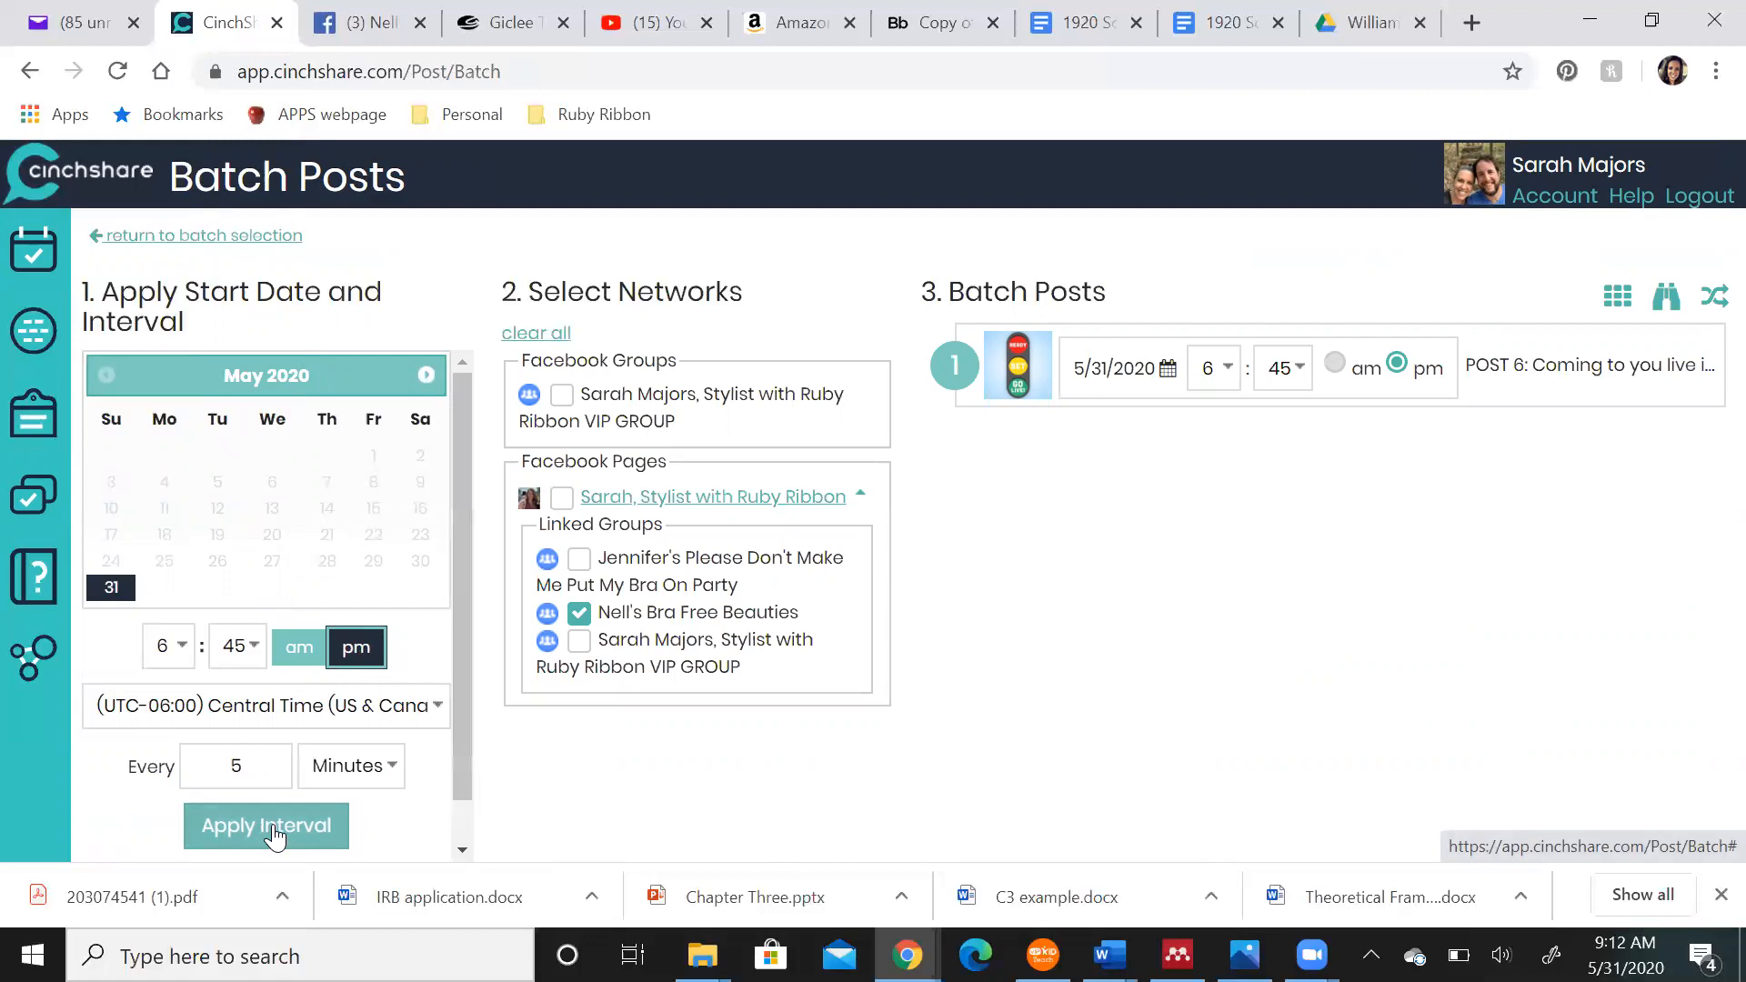
pyautogui.scroll(-1, 273, 837)
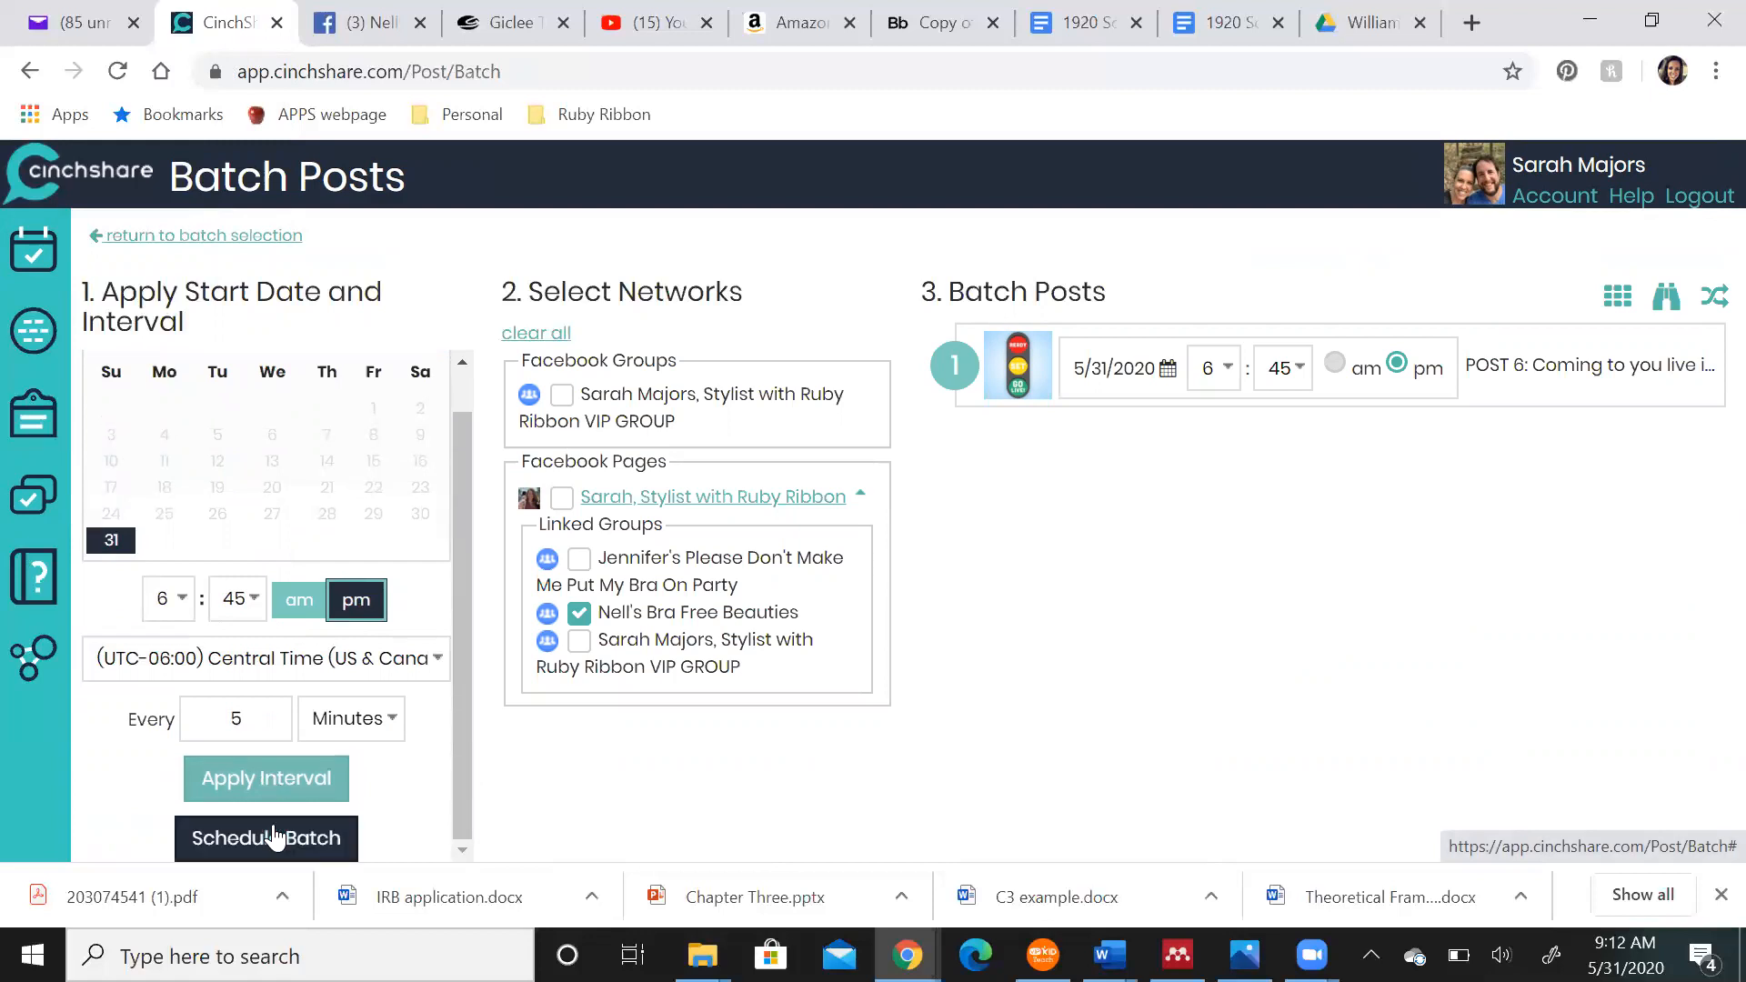
pyautogui.click(248, 833)
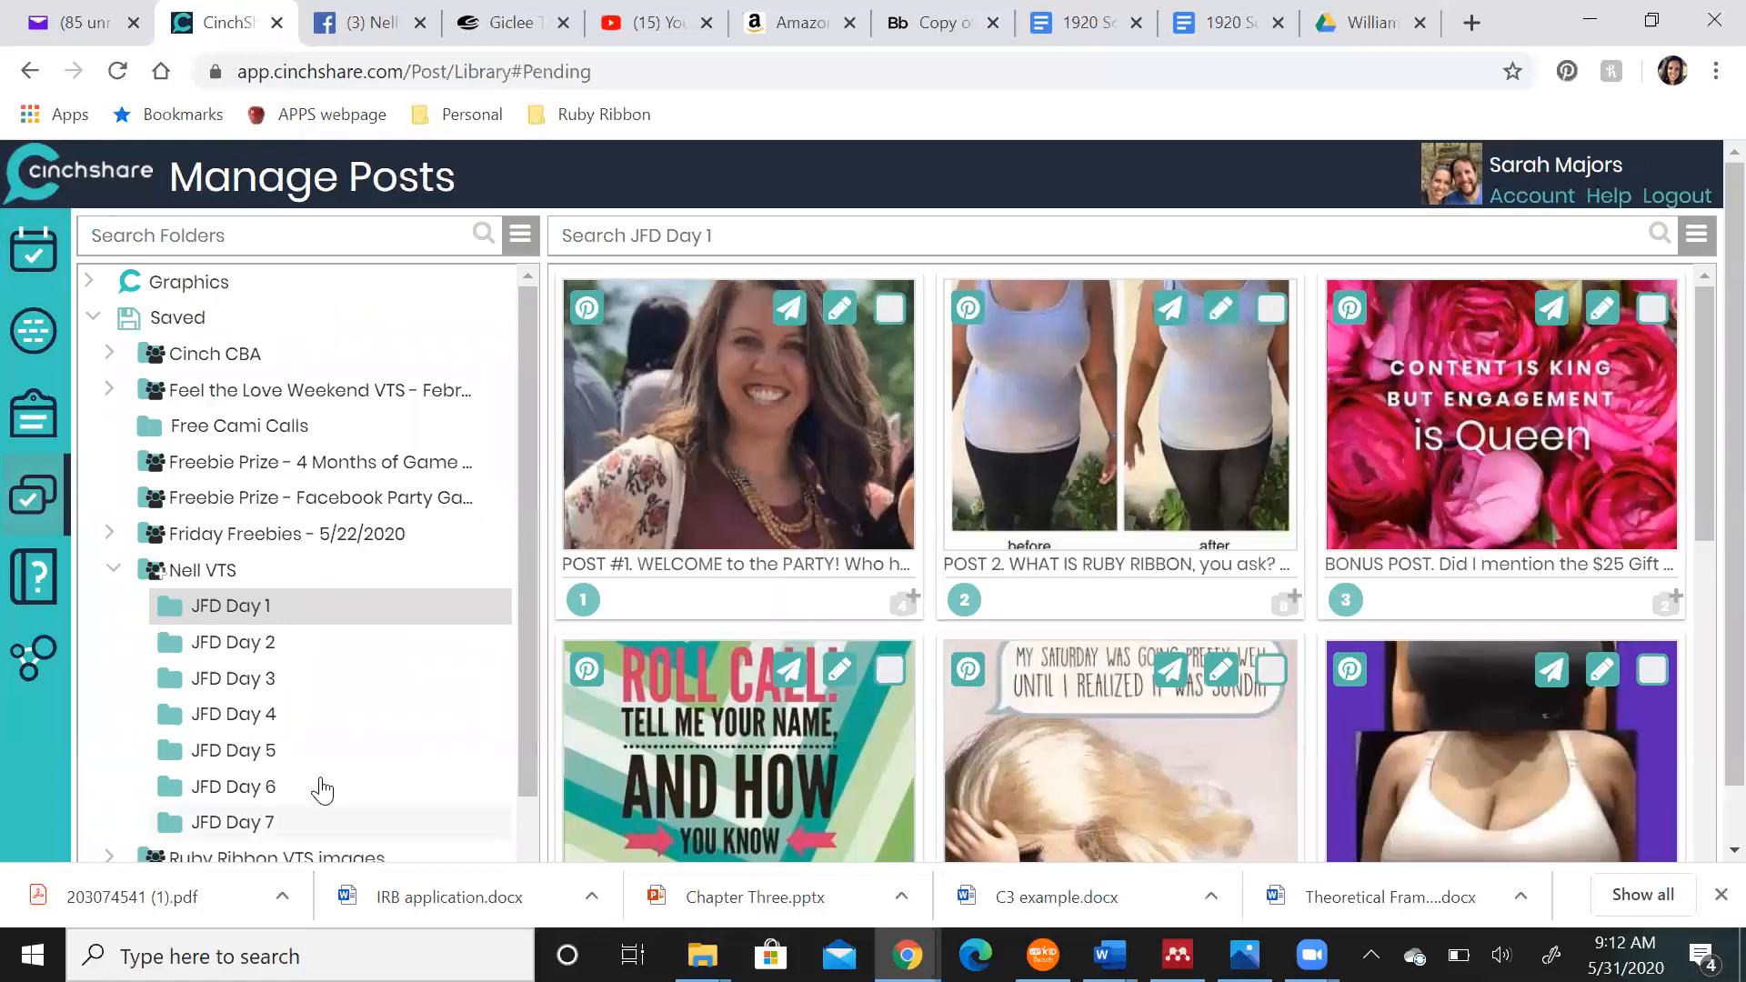
# Select all posts in the saved JFD Day 2 folder
pyautogui.click(225, 645)
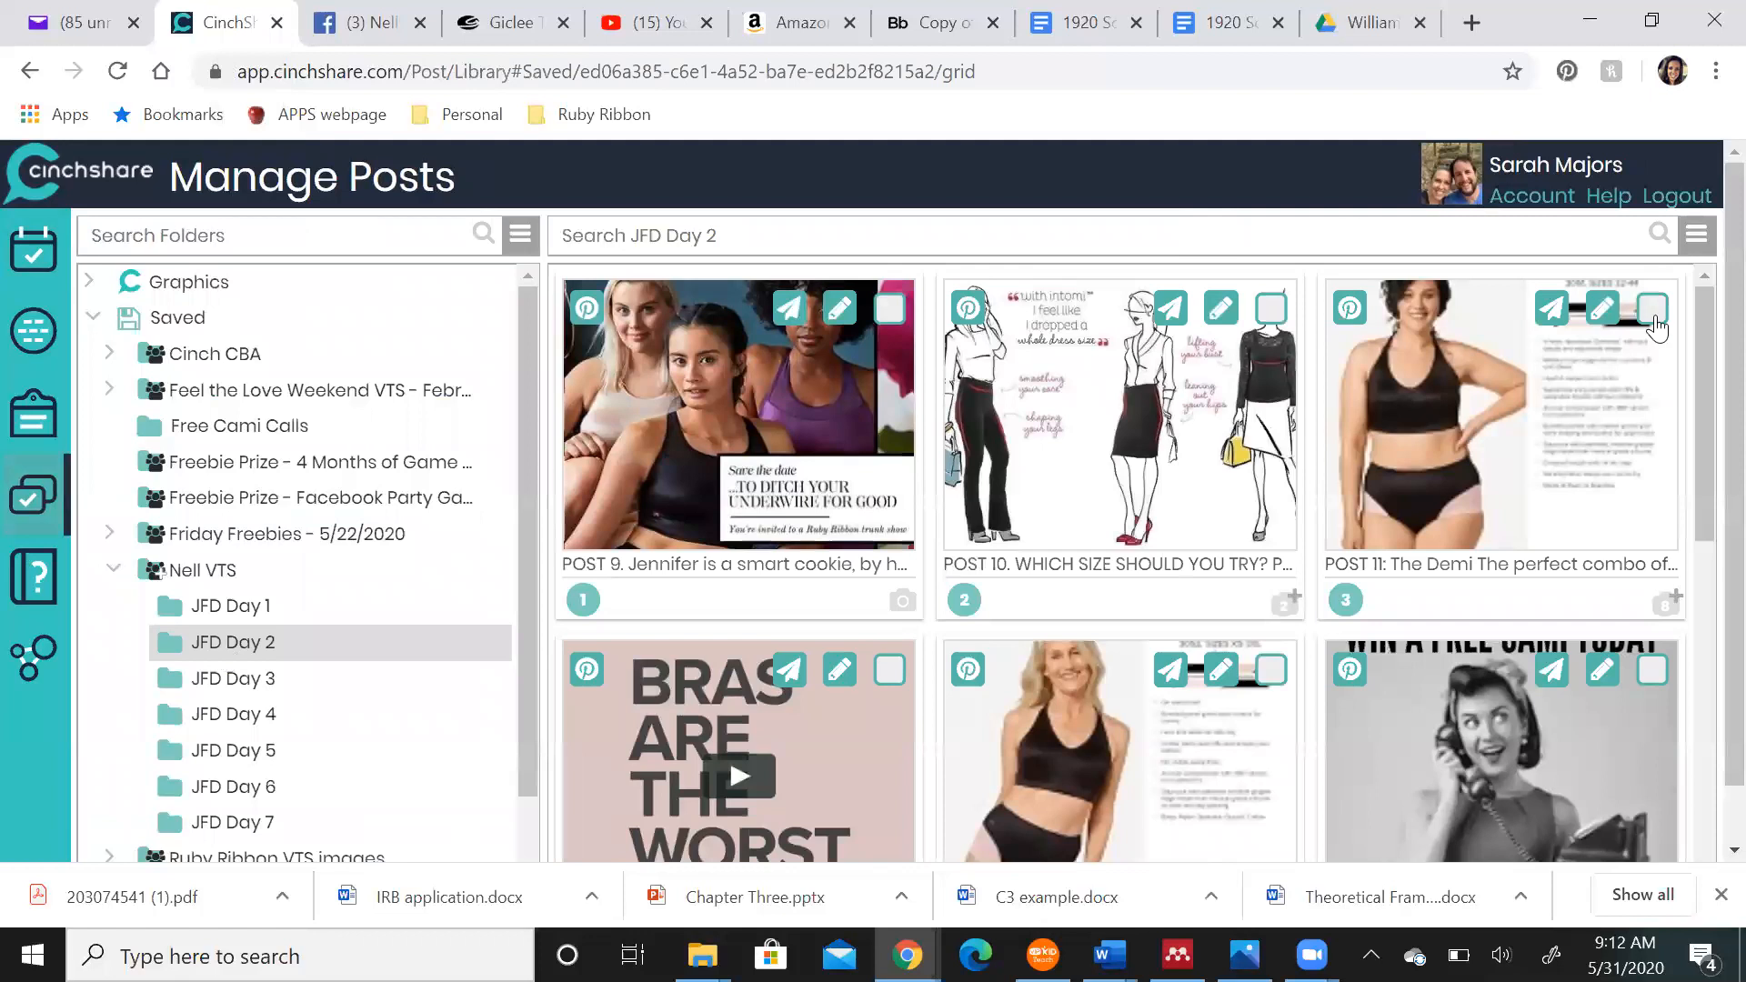
pyautogui.click(1697, 238)
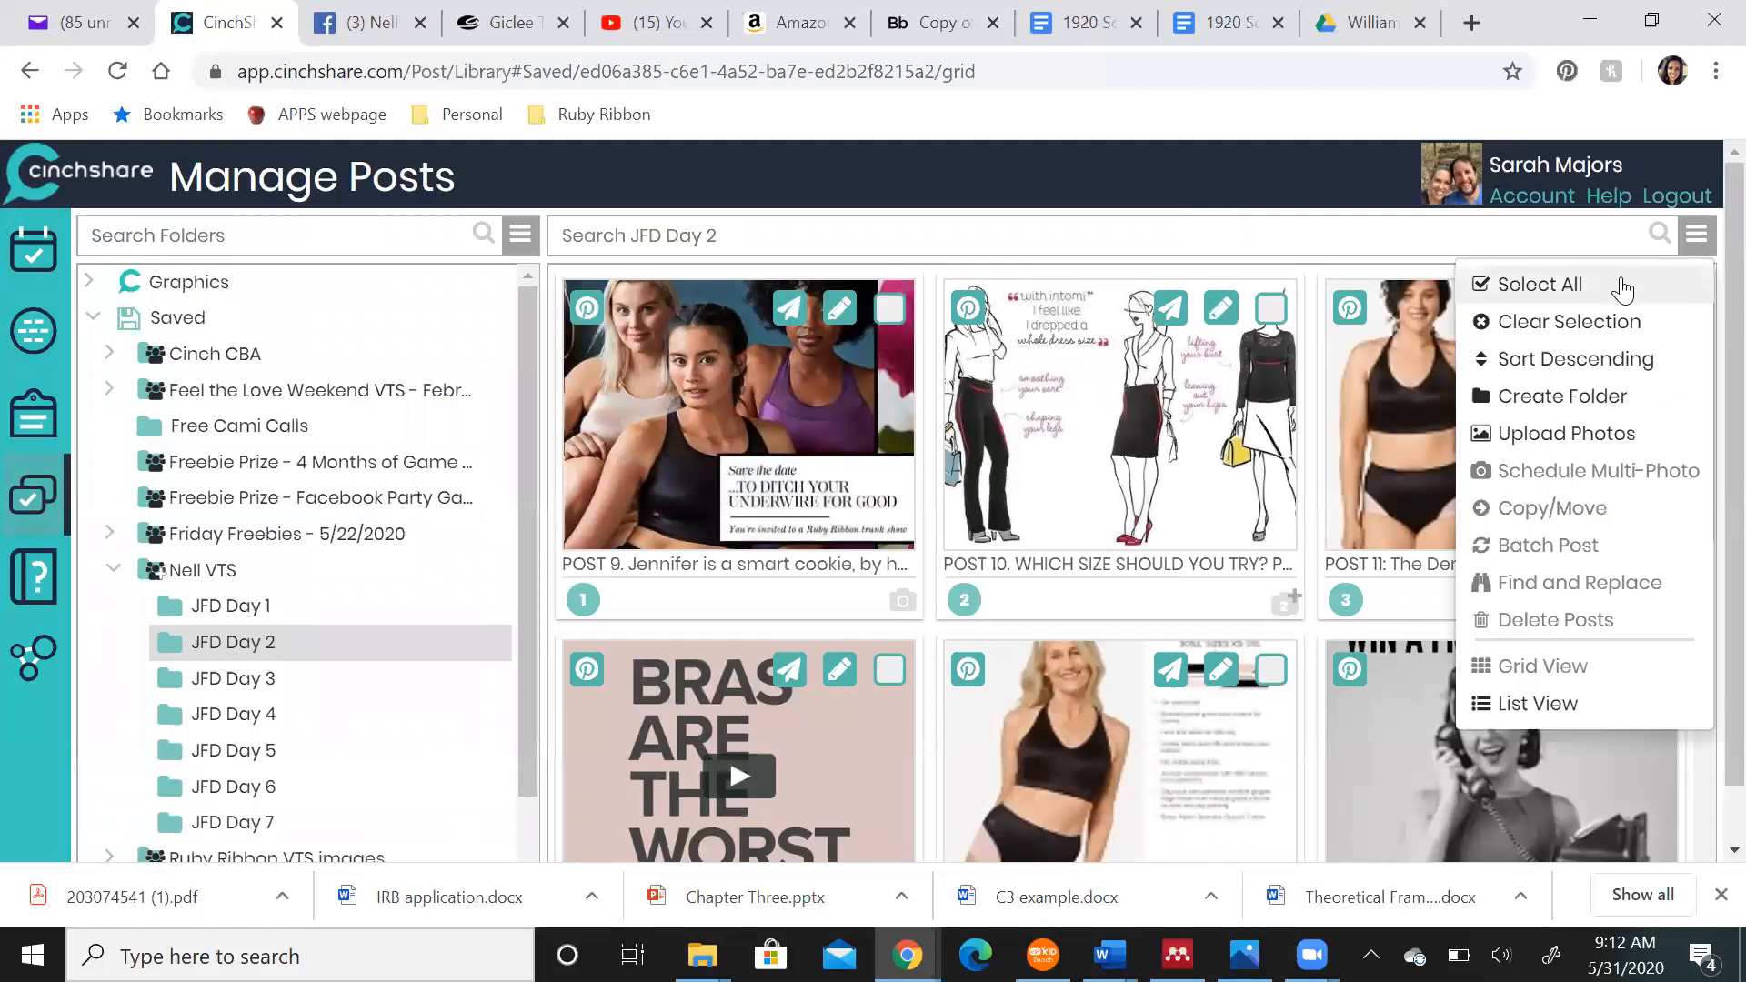
pyautogui.click(1612, 286)
# Use Find and Replace on the selected posts to preview swapping the previous hostess's first name for the new hostess's
pyautogui.click(1693, 242)
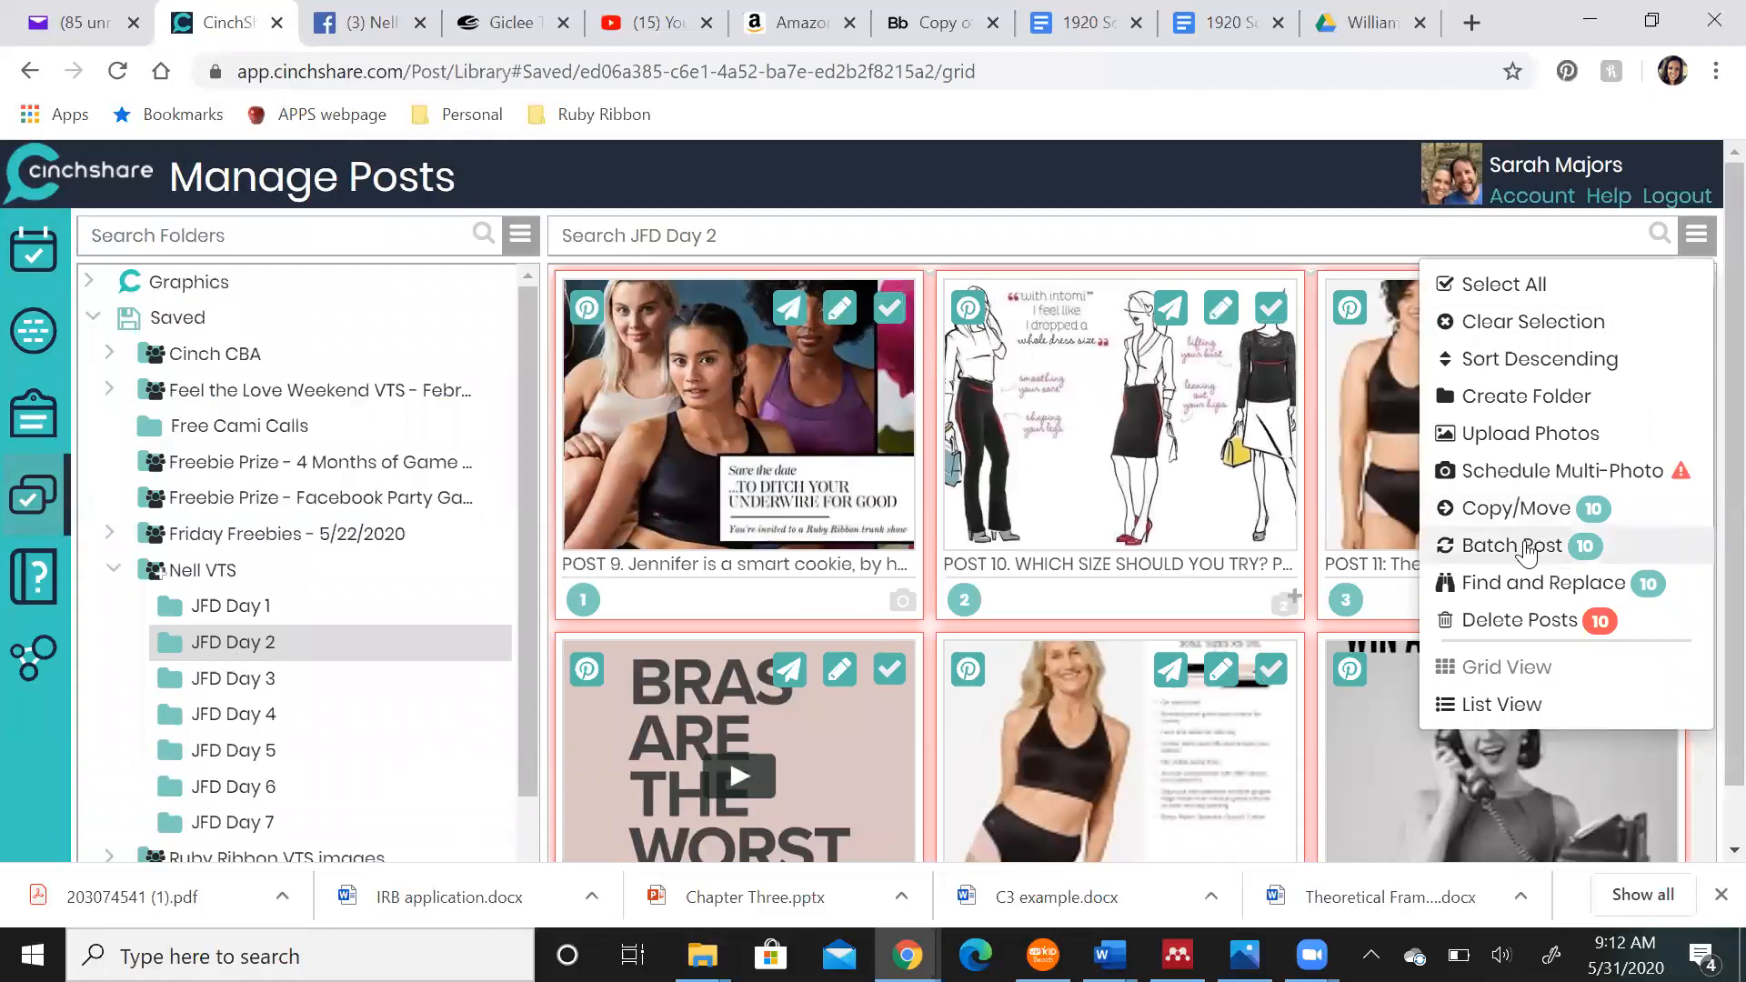
pyautogui.click(1526, 584)
pyautogui.click(752, 317)
pyautogui.click(680, 373)
pyautogui.click(682, 374)
pyautogui.click(628, 435)
pyautogui.click(1376, 493)
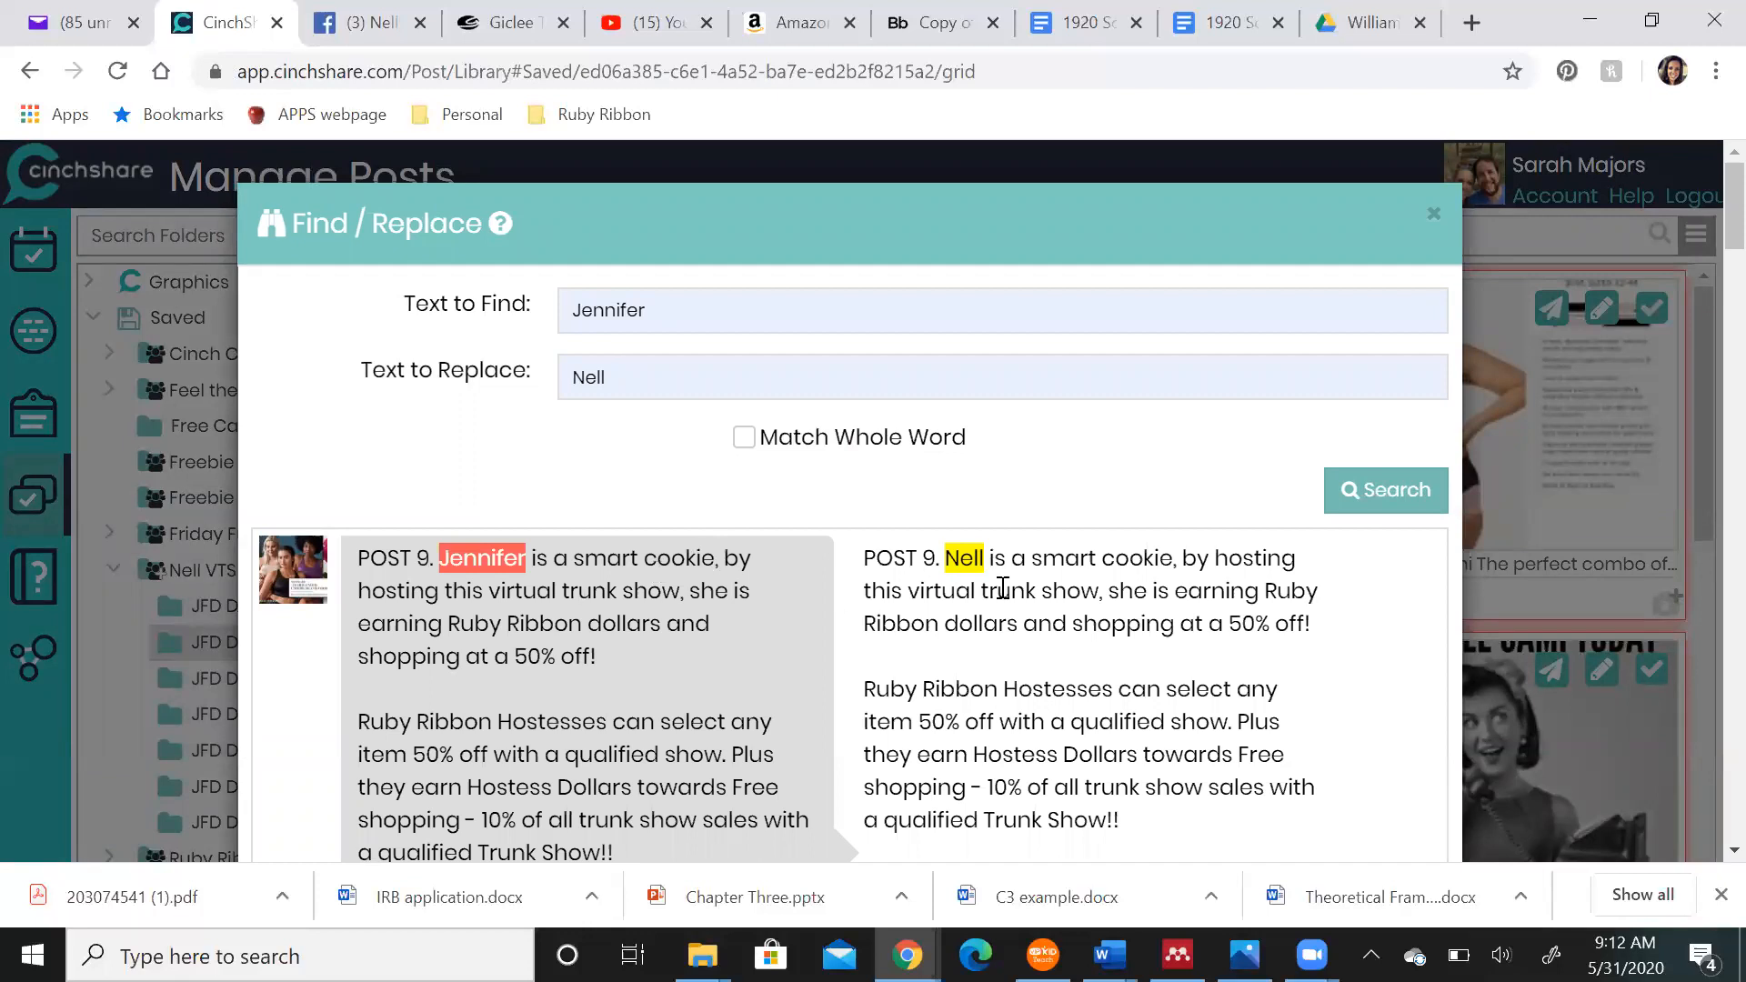
# Check the current and replaced messages of POST 9 through POST 18 and update the posts with the replacements
pyautogui.scroll(-4, 1007, 678)
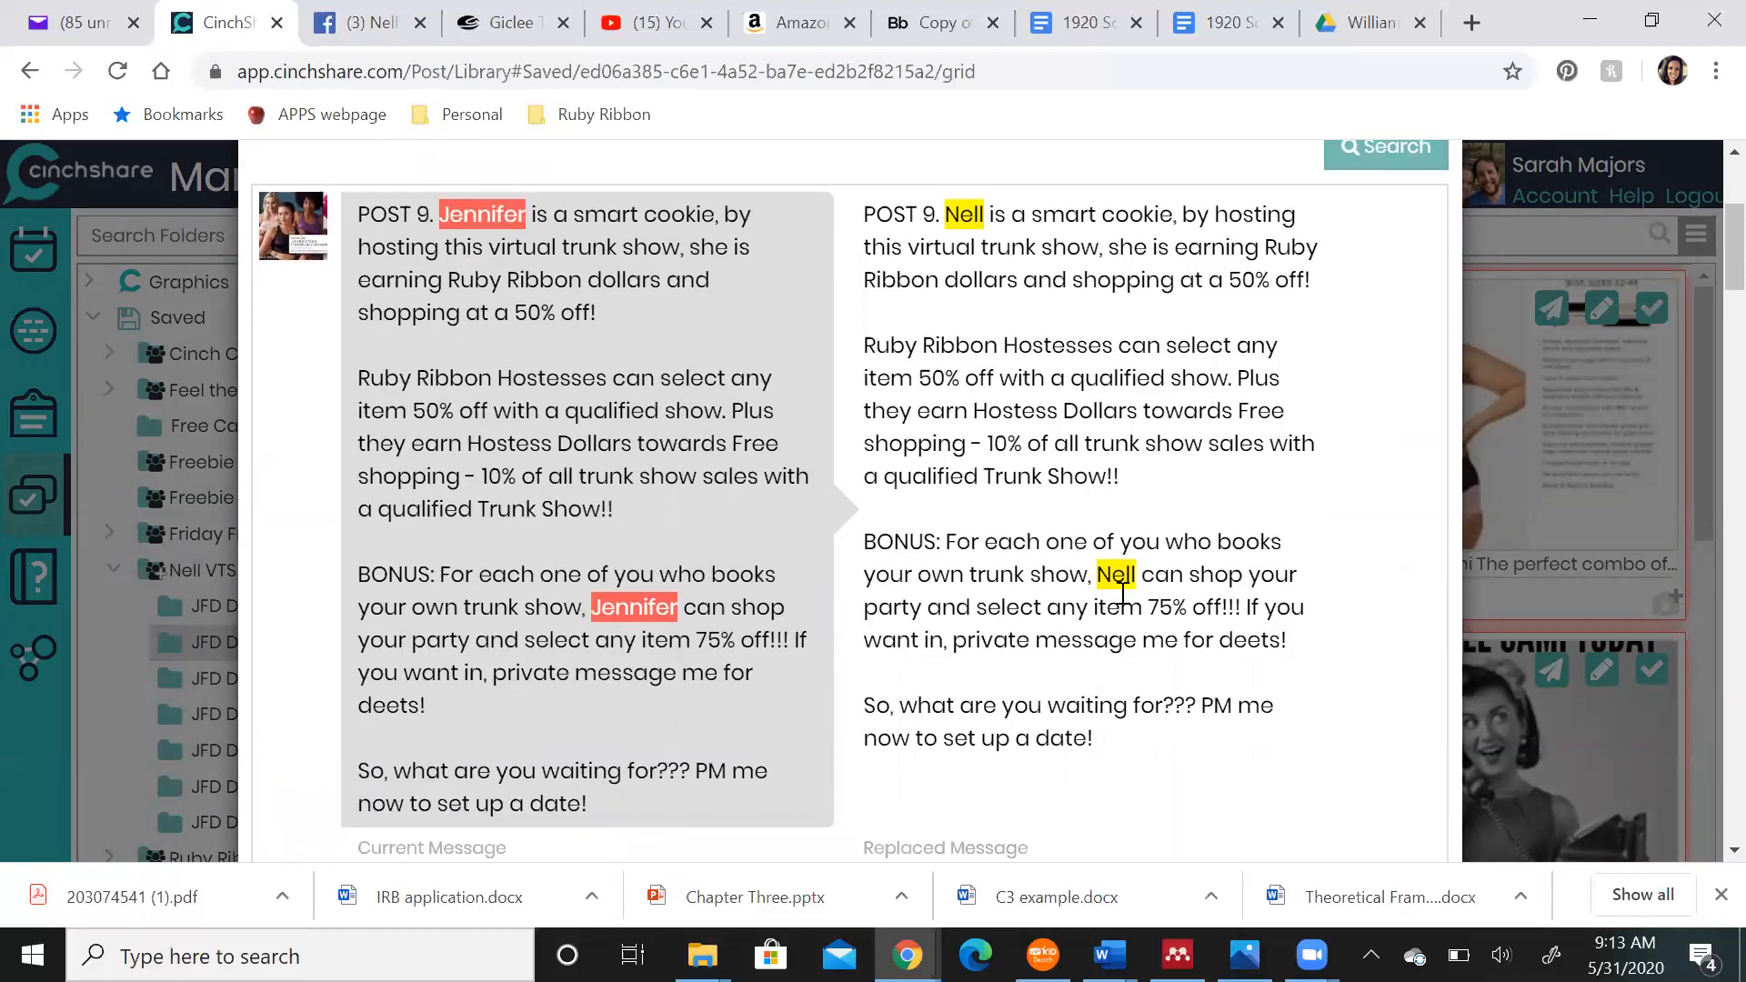
pyautogui.scroll(-15, 1009, 700)
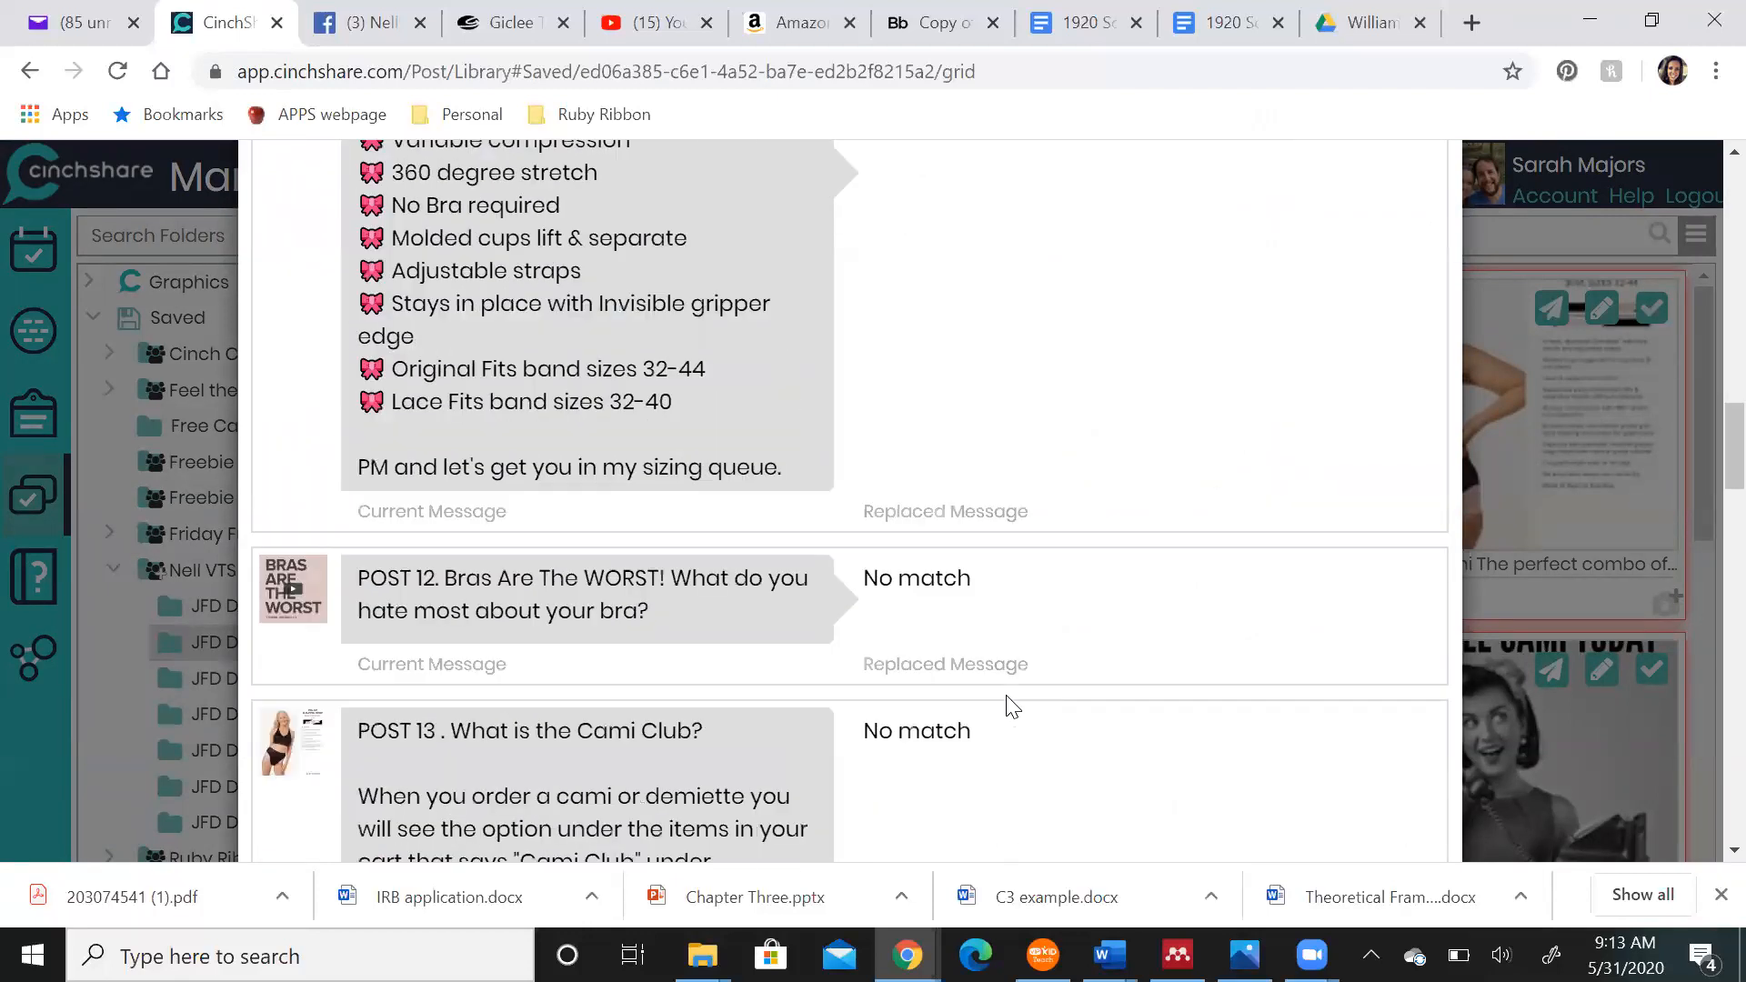
pyautogui.scroll(-12, 1013, 707)
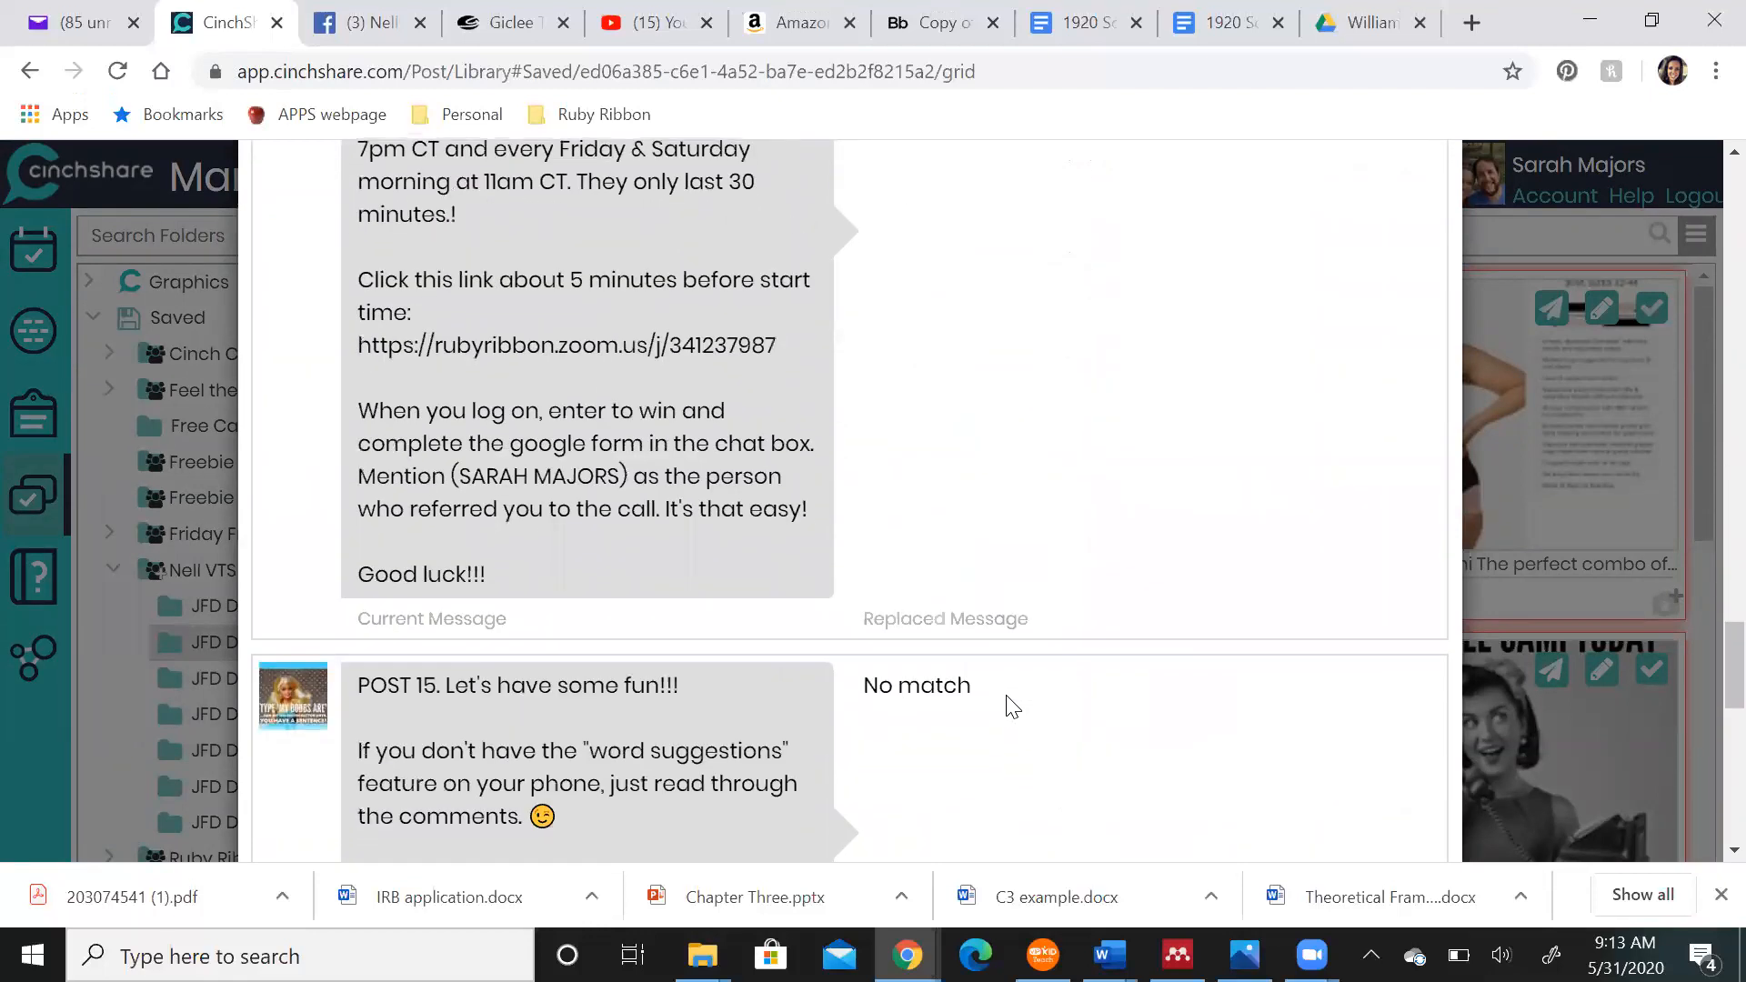
pyautogui.scroll(2, 1012, 707)
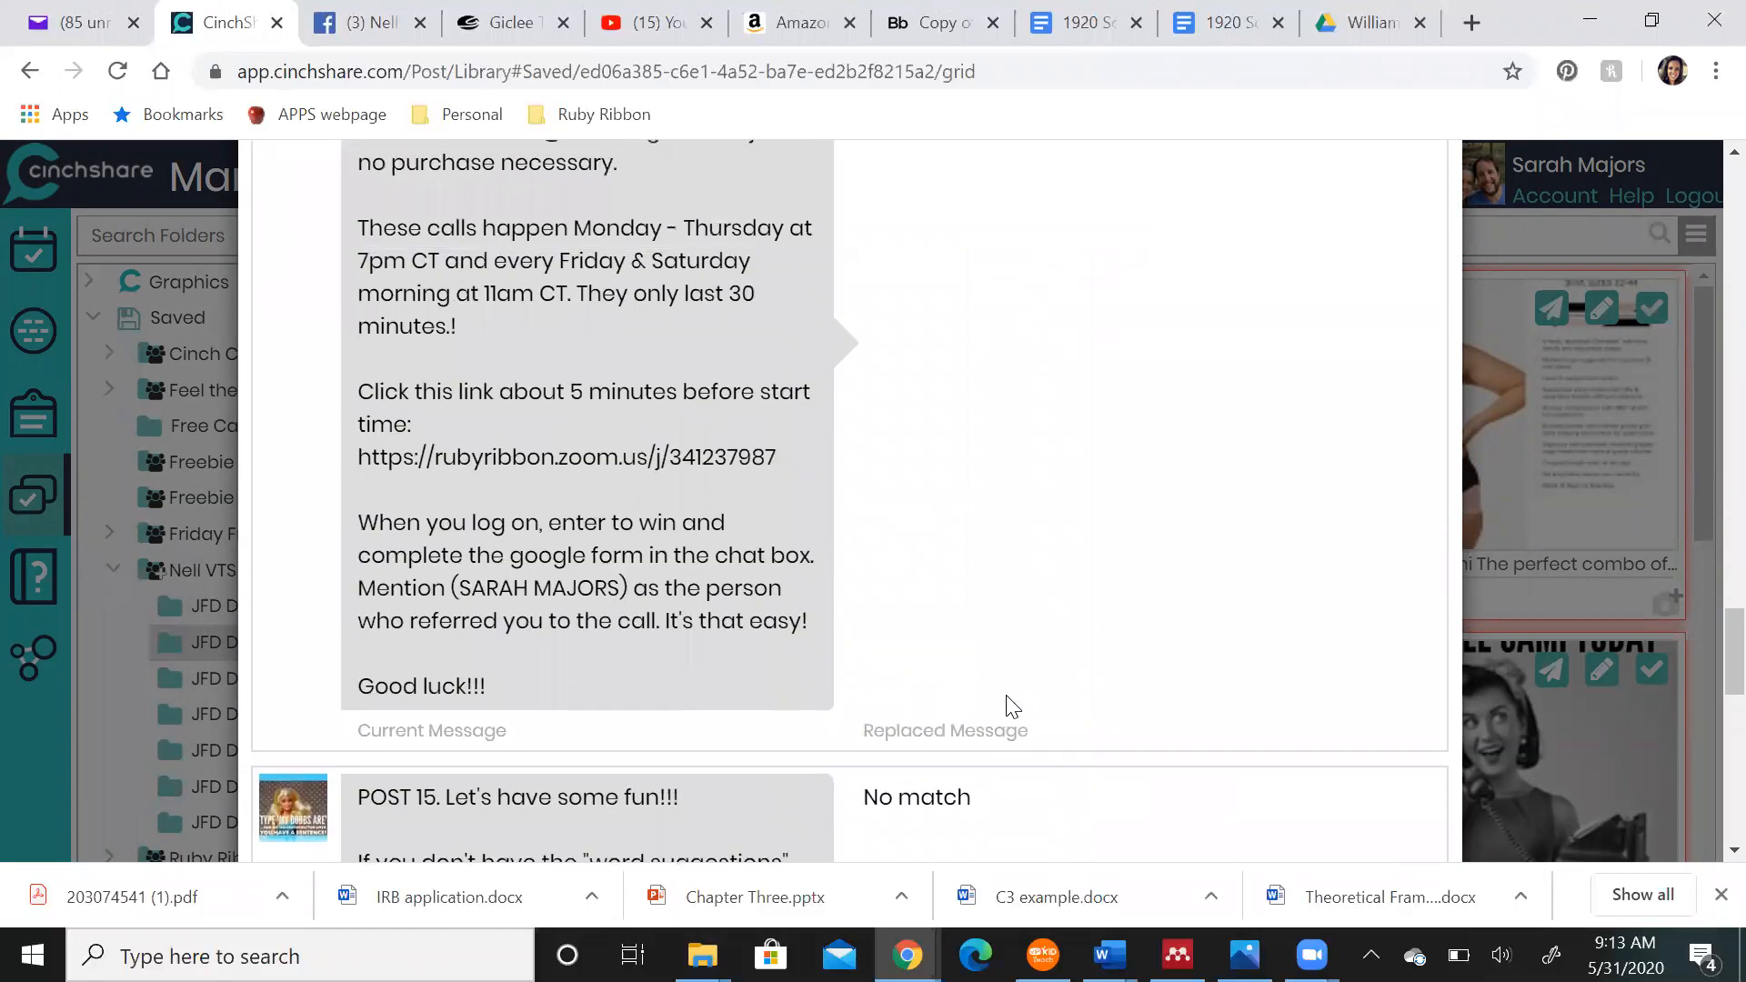
pyautogui.scroll(1, 1012, 707)
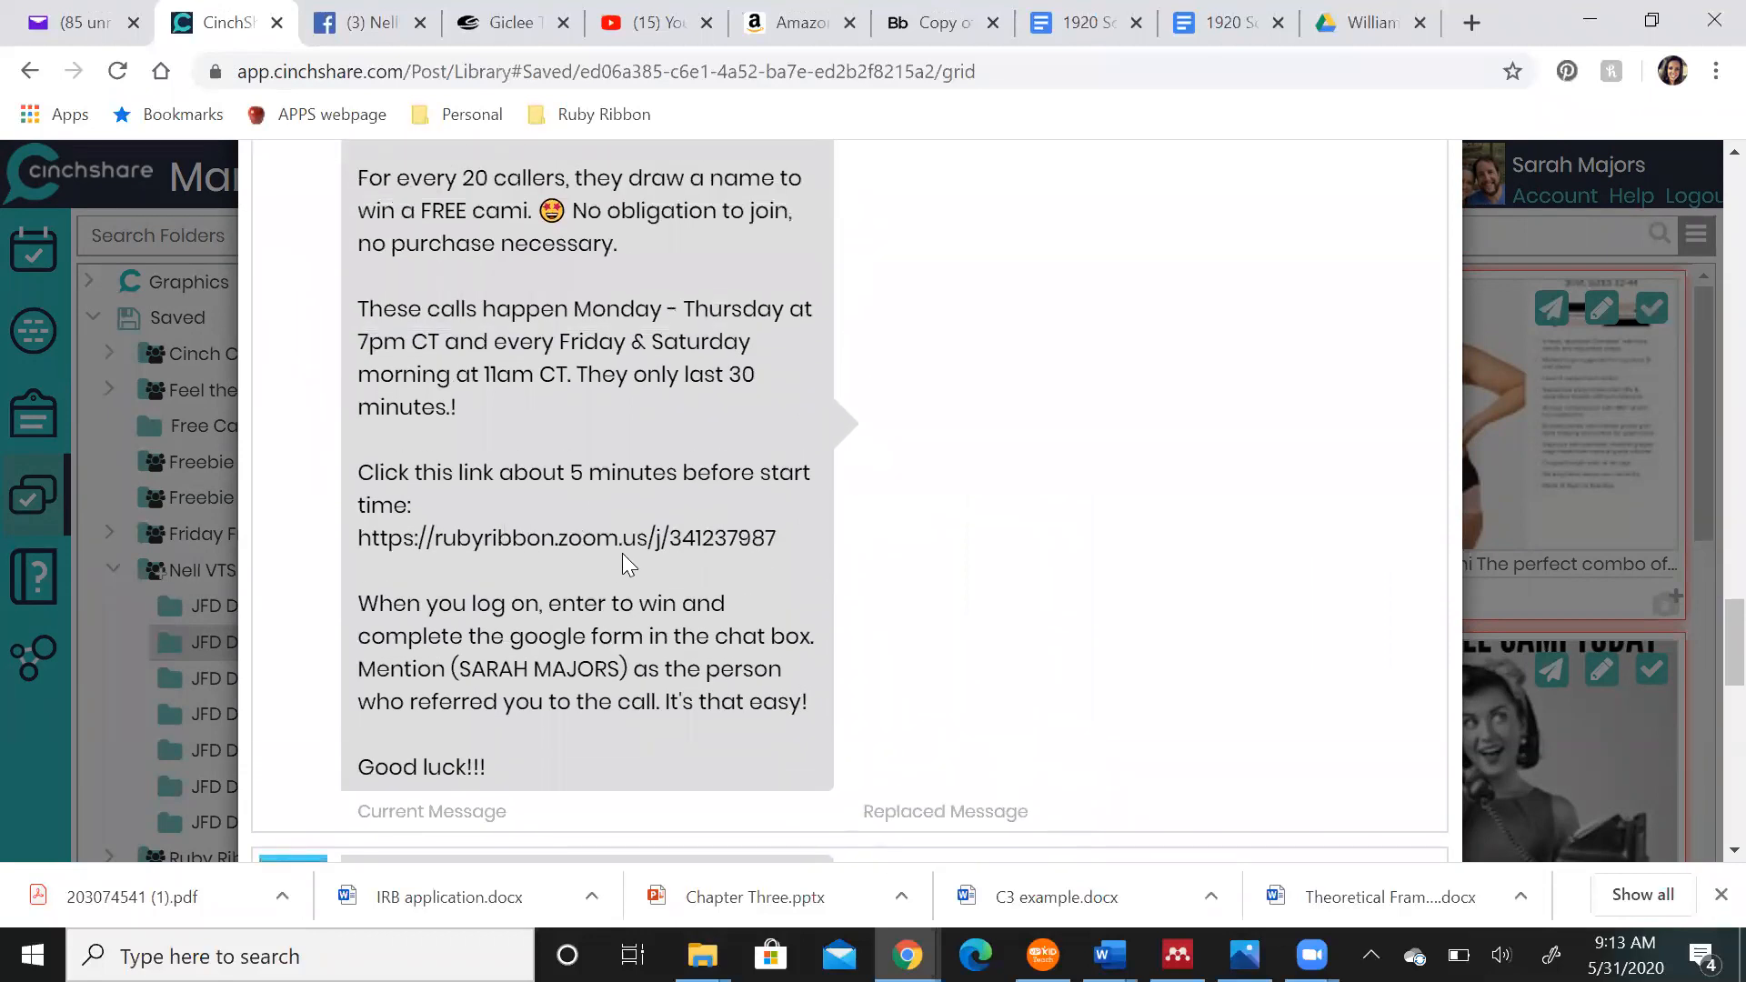
pyautogui.scroll(2, 707, 535)
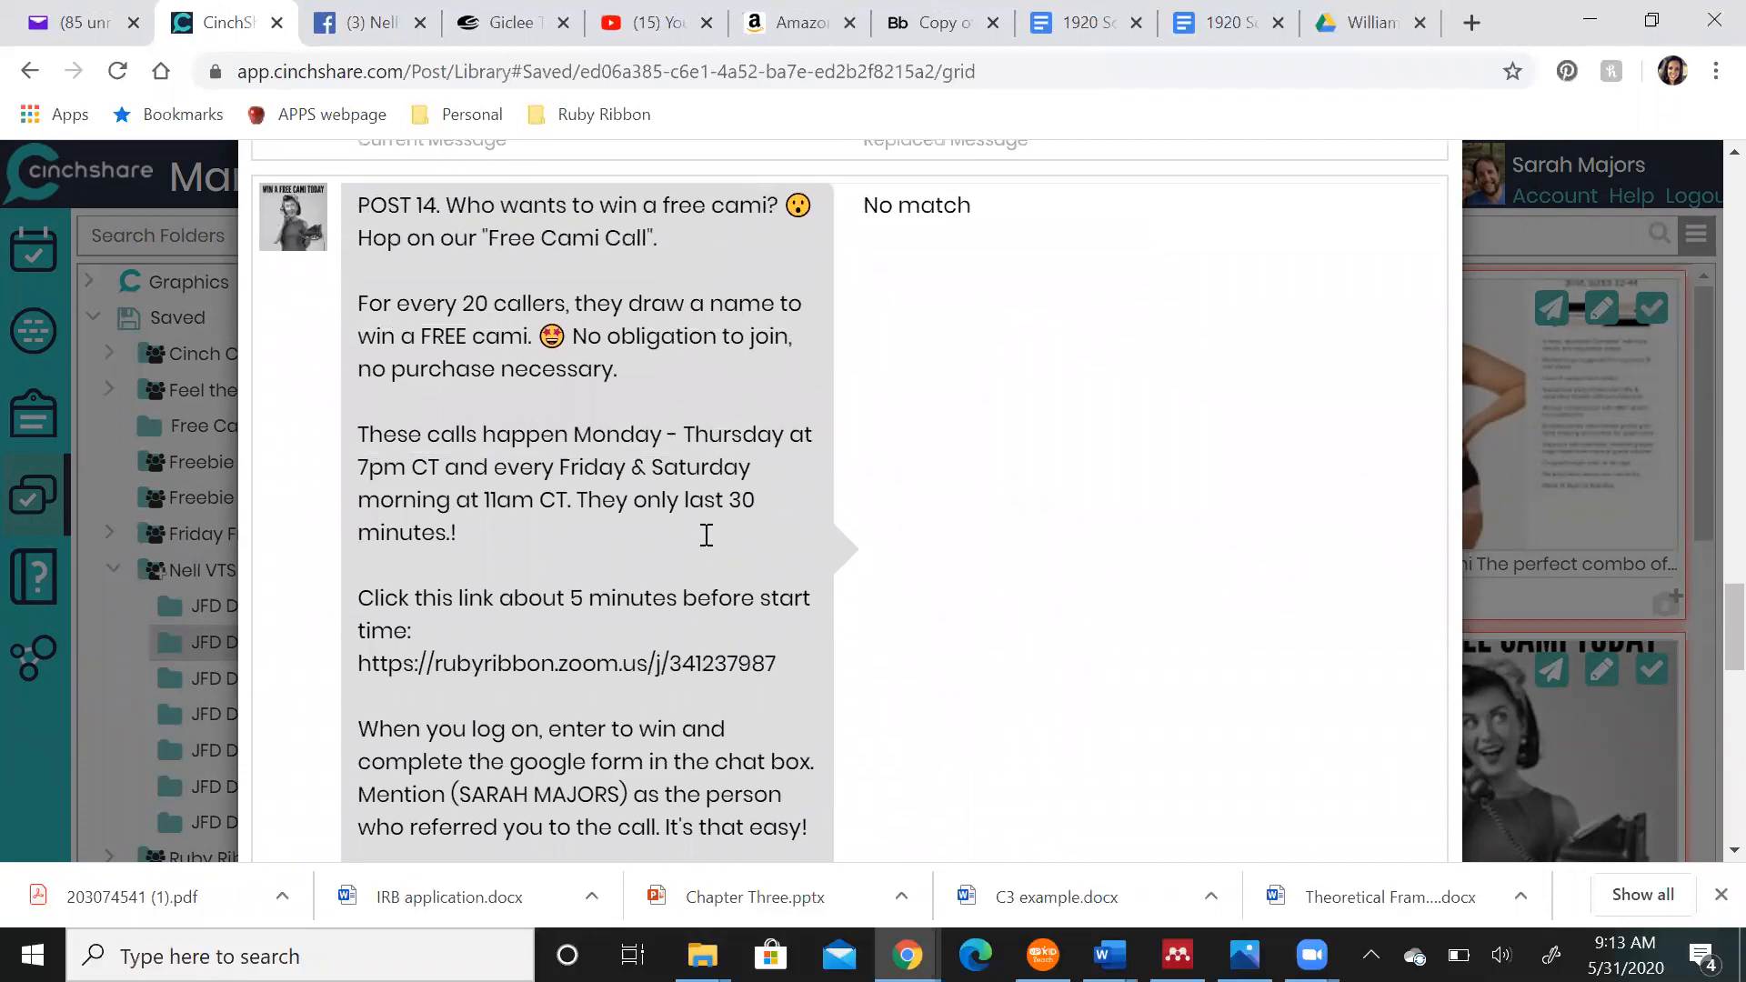
pyautogui.scroll(-2, 658, 667)
pyautogui.scroll(-5, 658, 669)
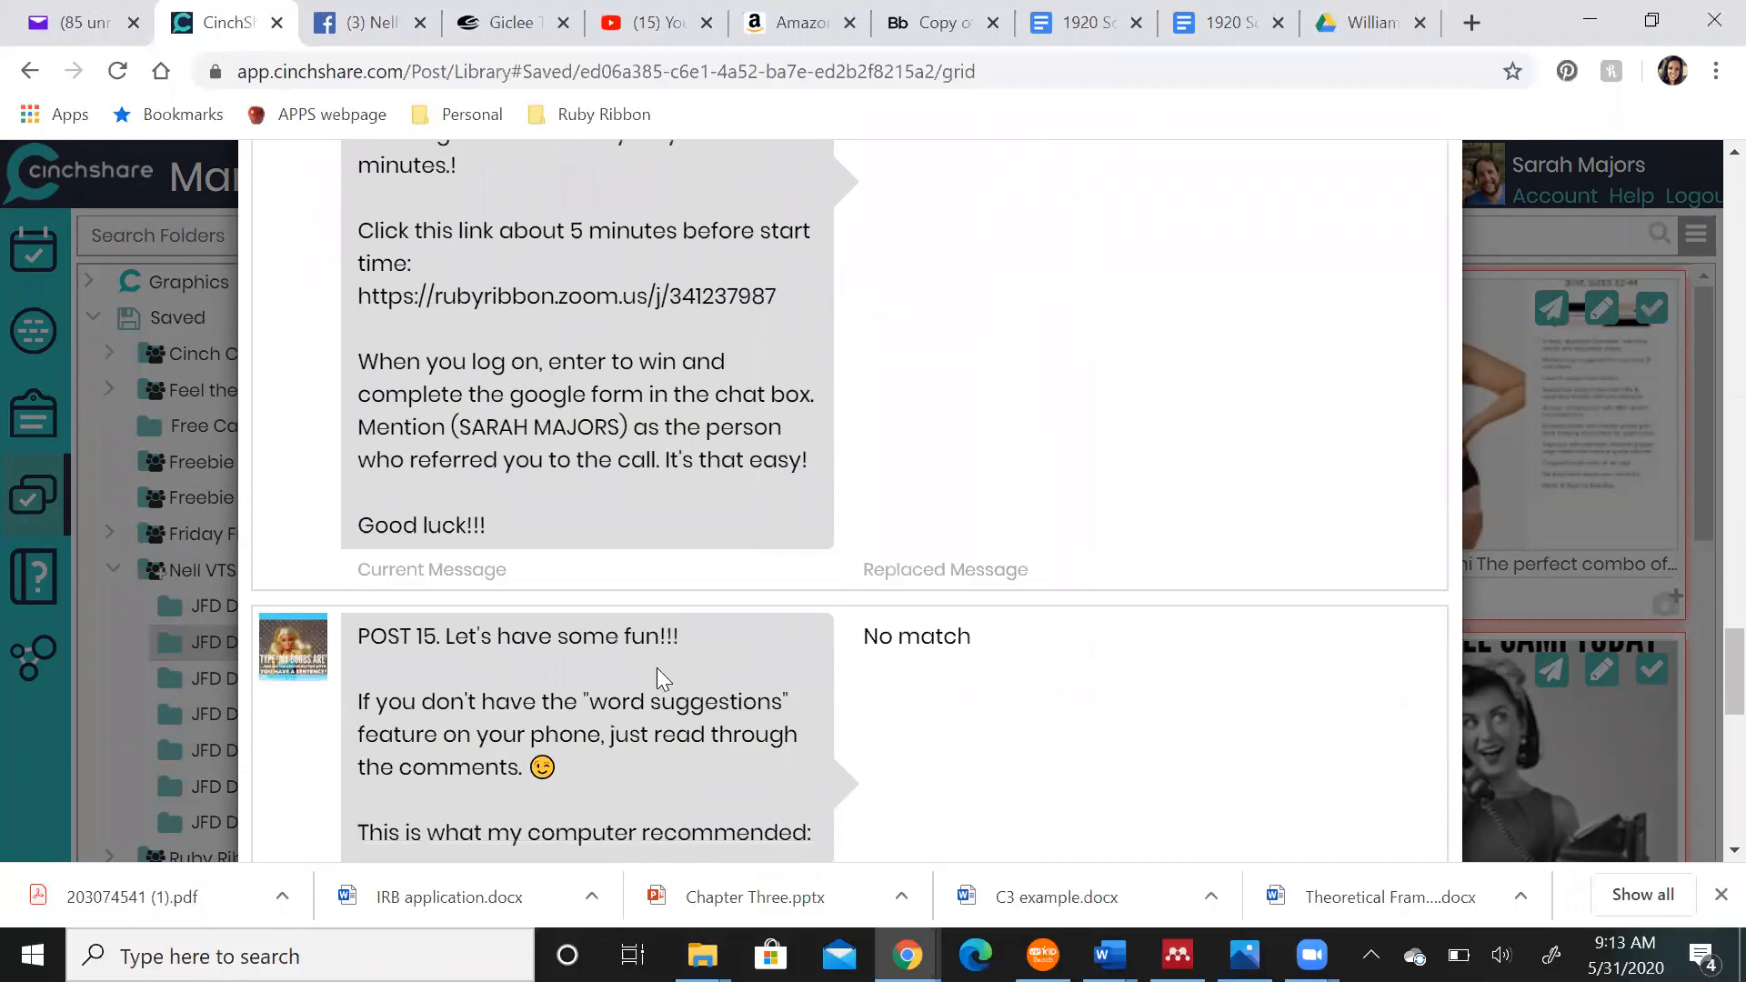
pyautogui.scroll(-6, 659, 668)
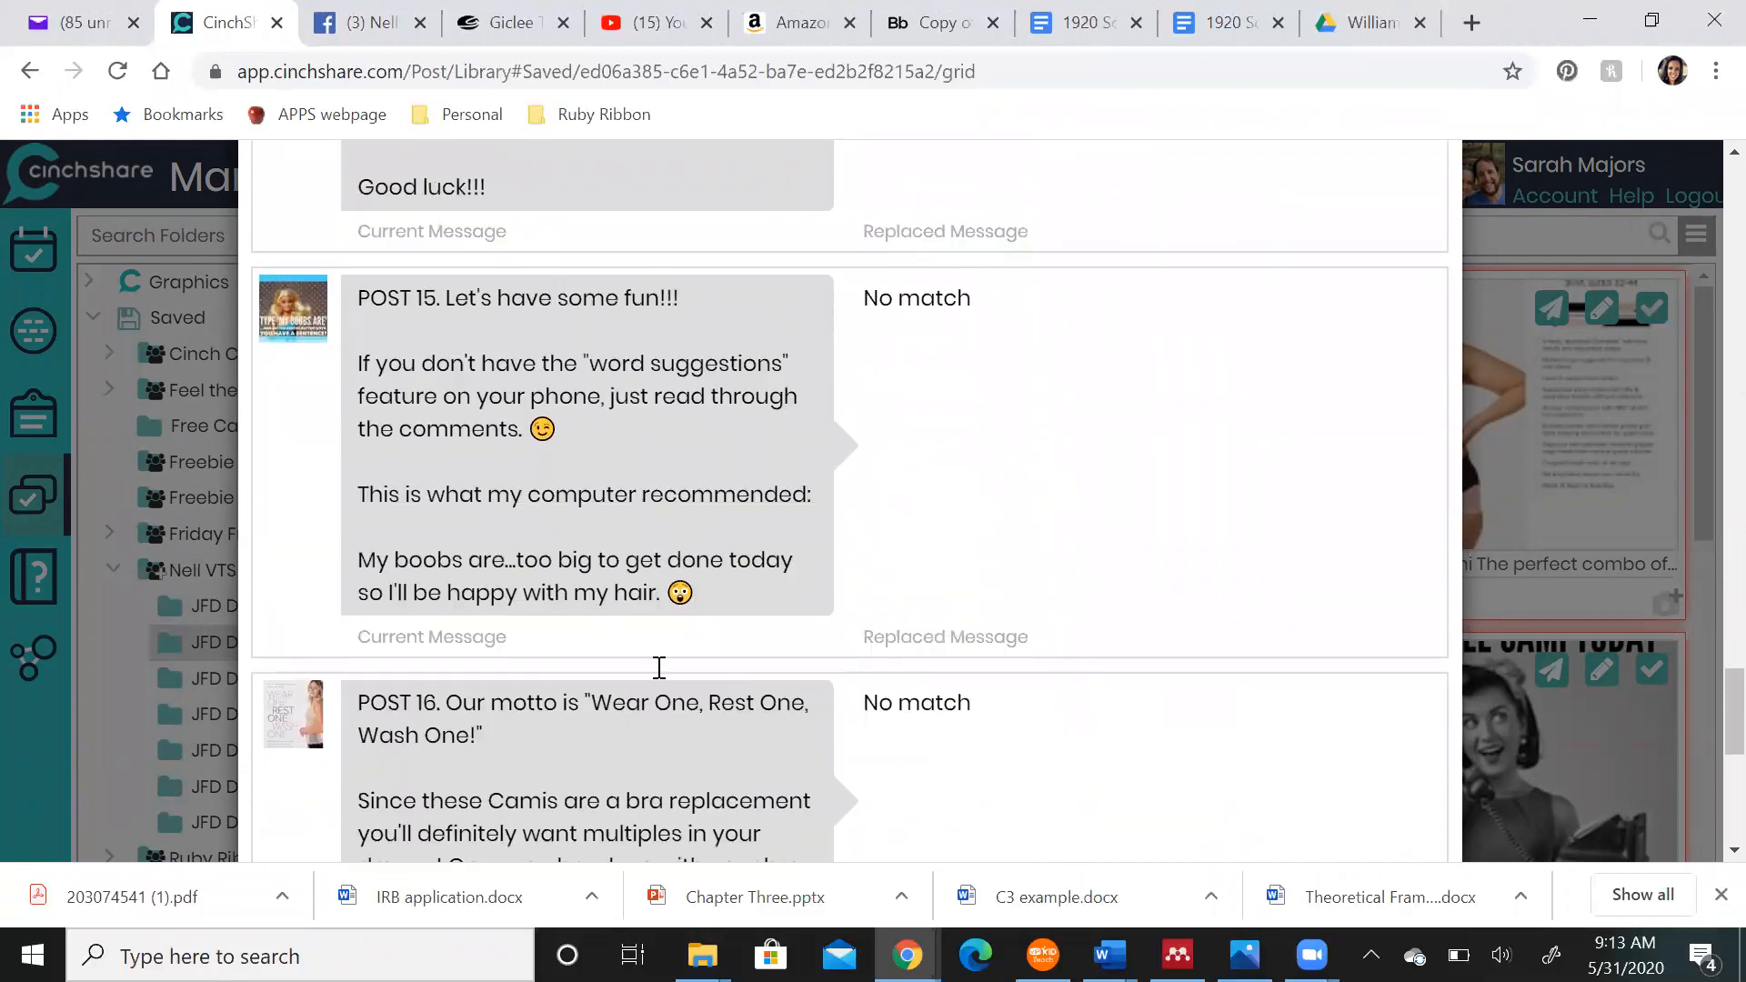
pyautogui.scroll(-3, 659, 671)
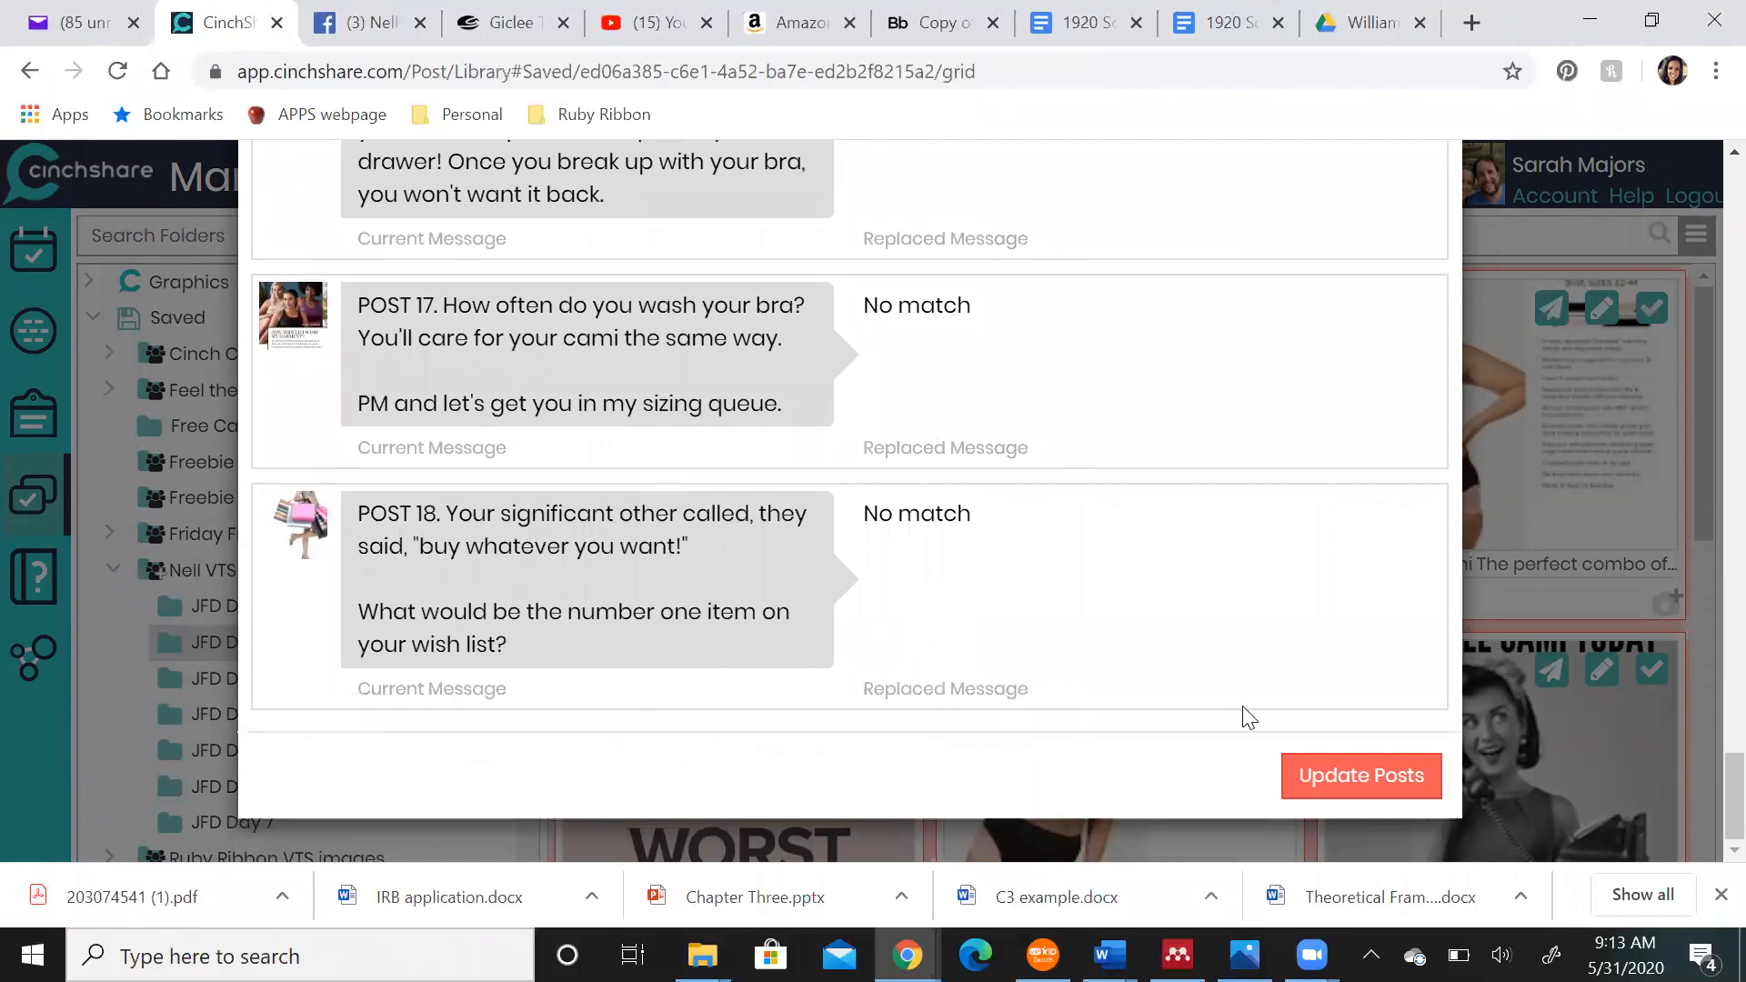
pyautogui.click(1334, 779)
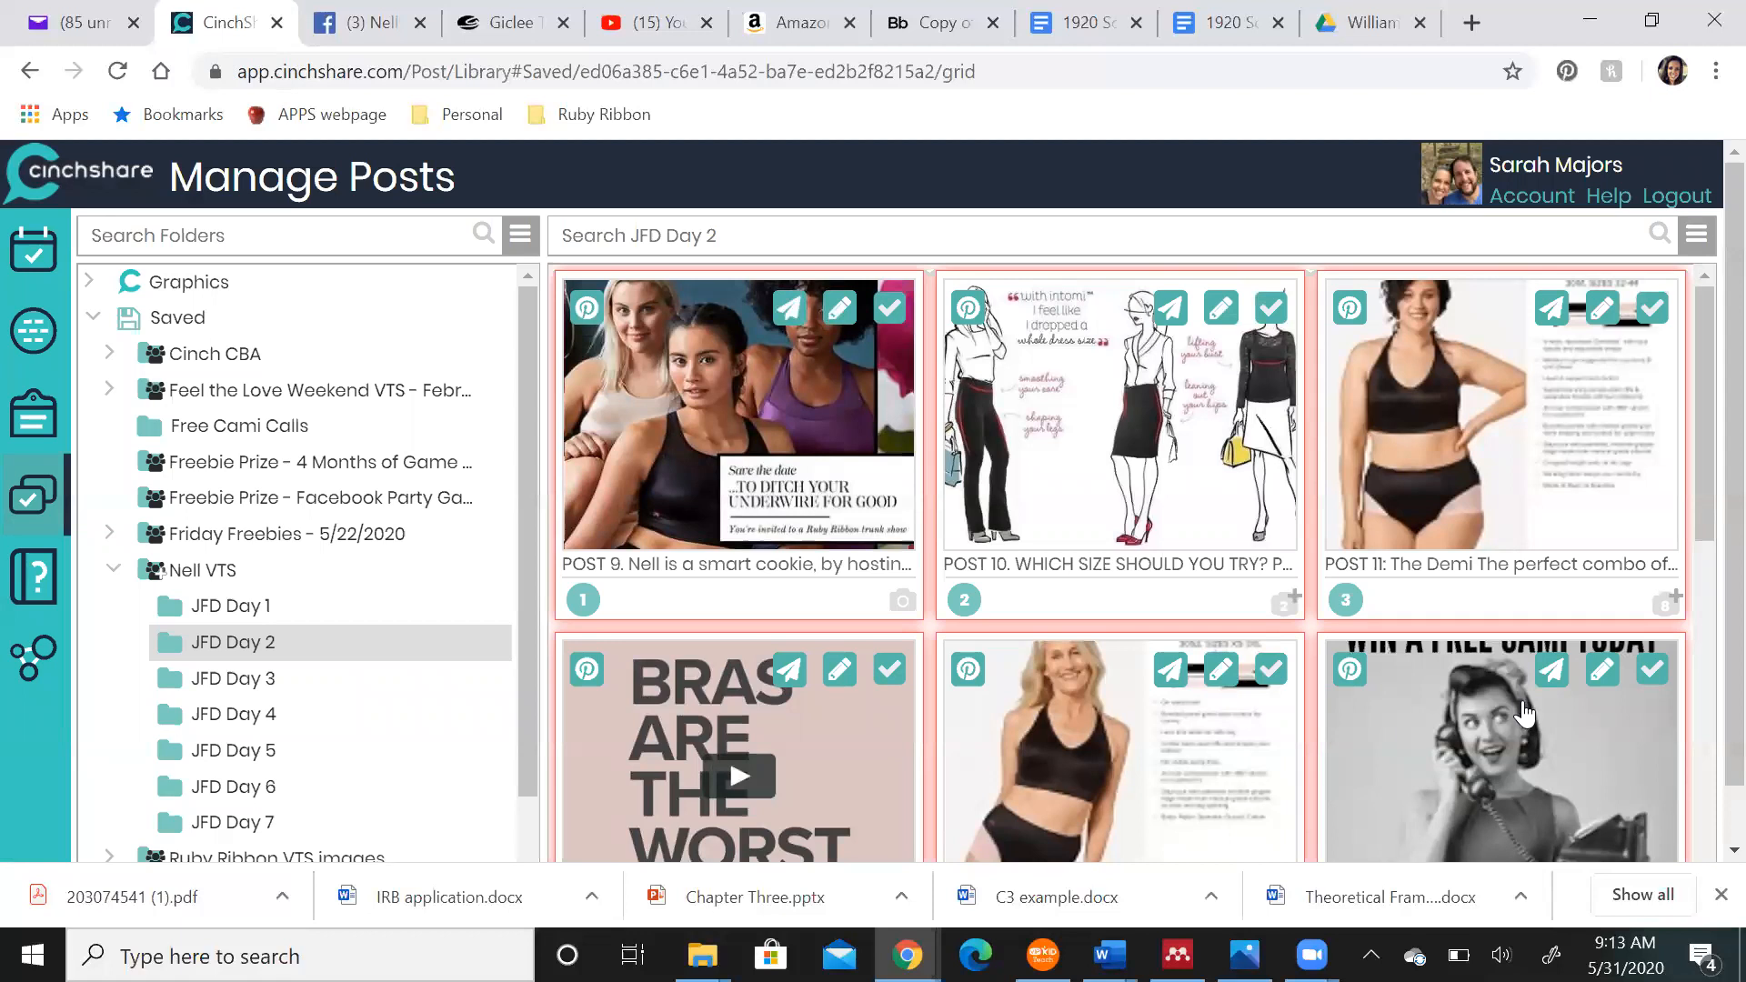
# Open POST 14, the free cami call post, for editing to read its message, and return to the post library without saving
pyautogui.scroll(-3, 1502, 744)
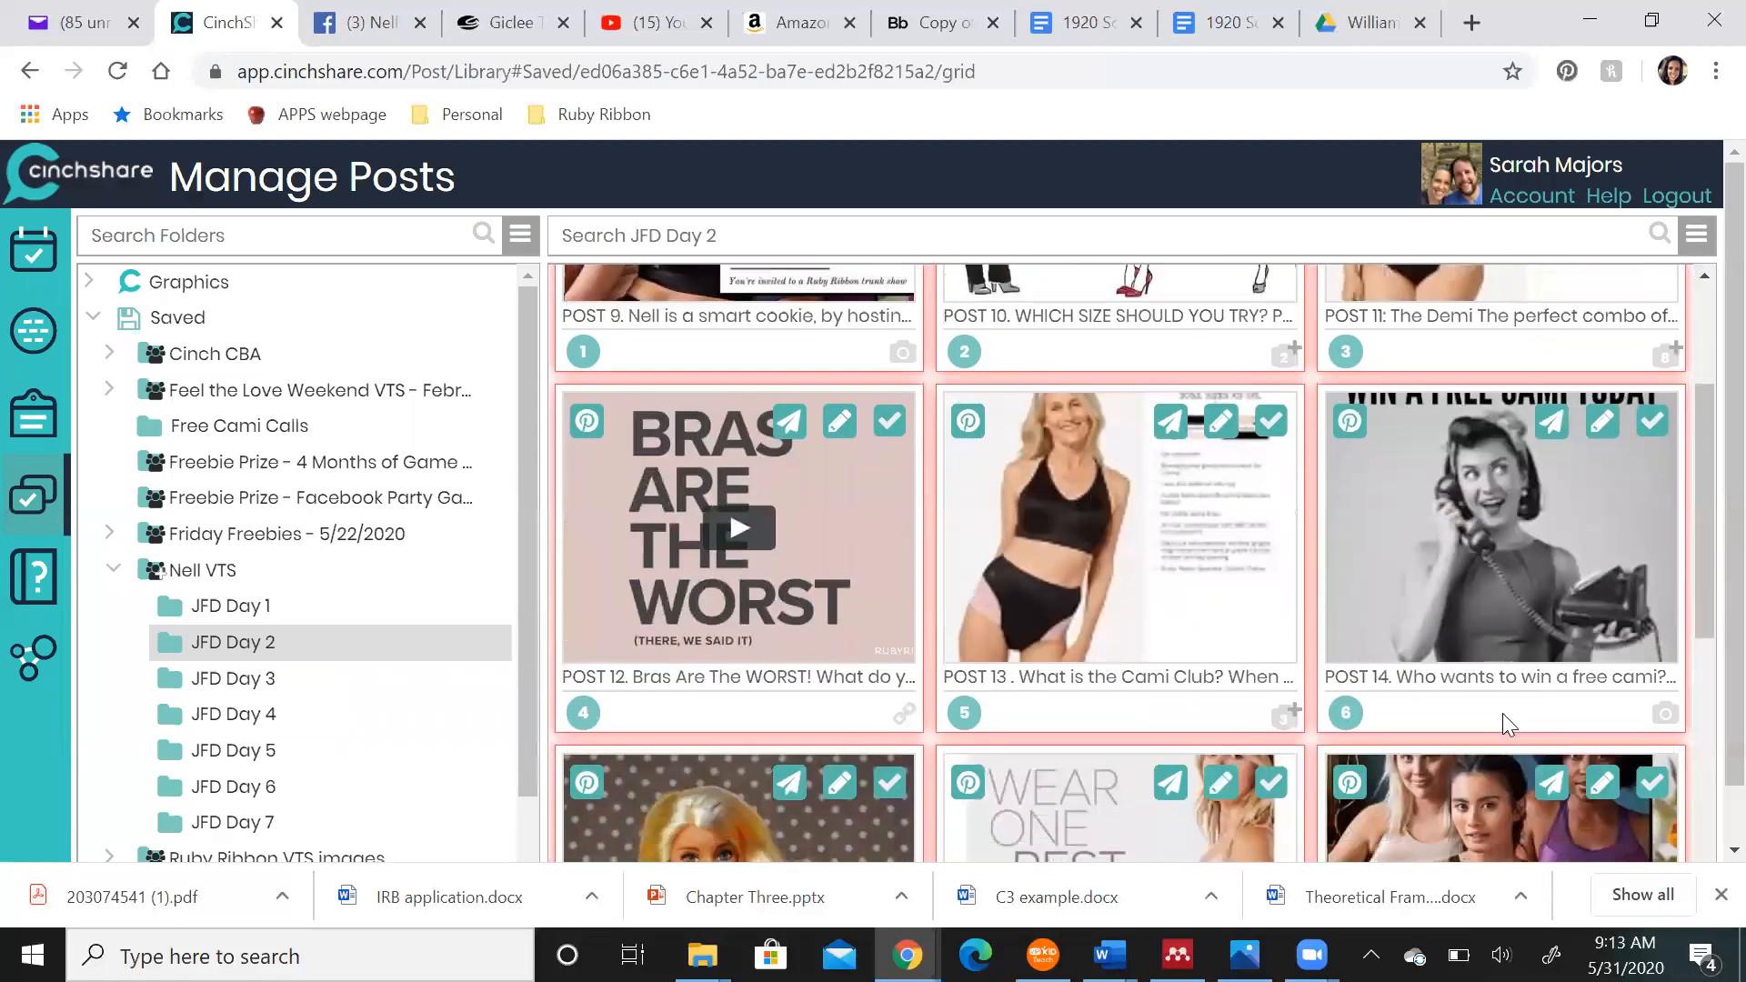
pyautogui.click(1603, 423)
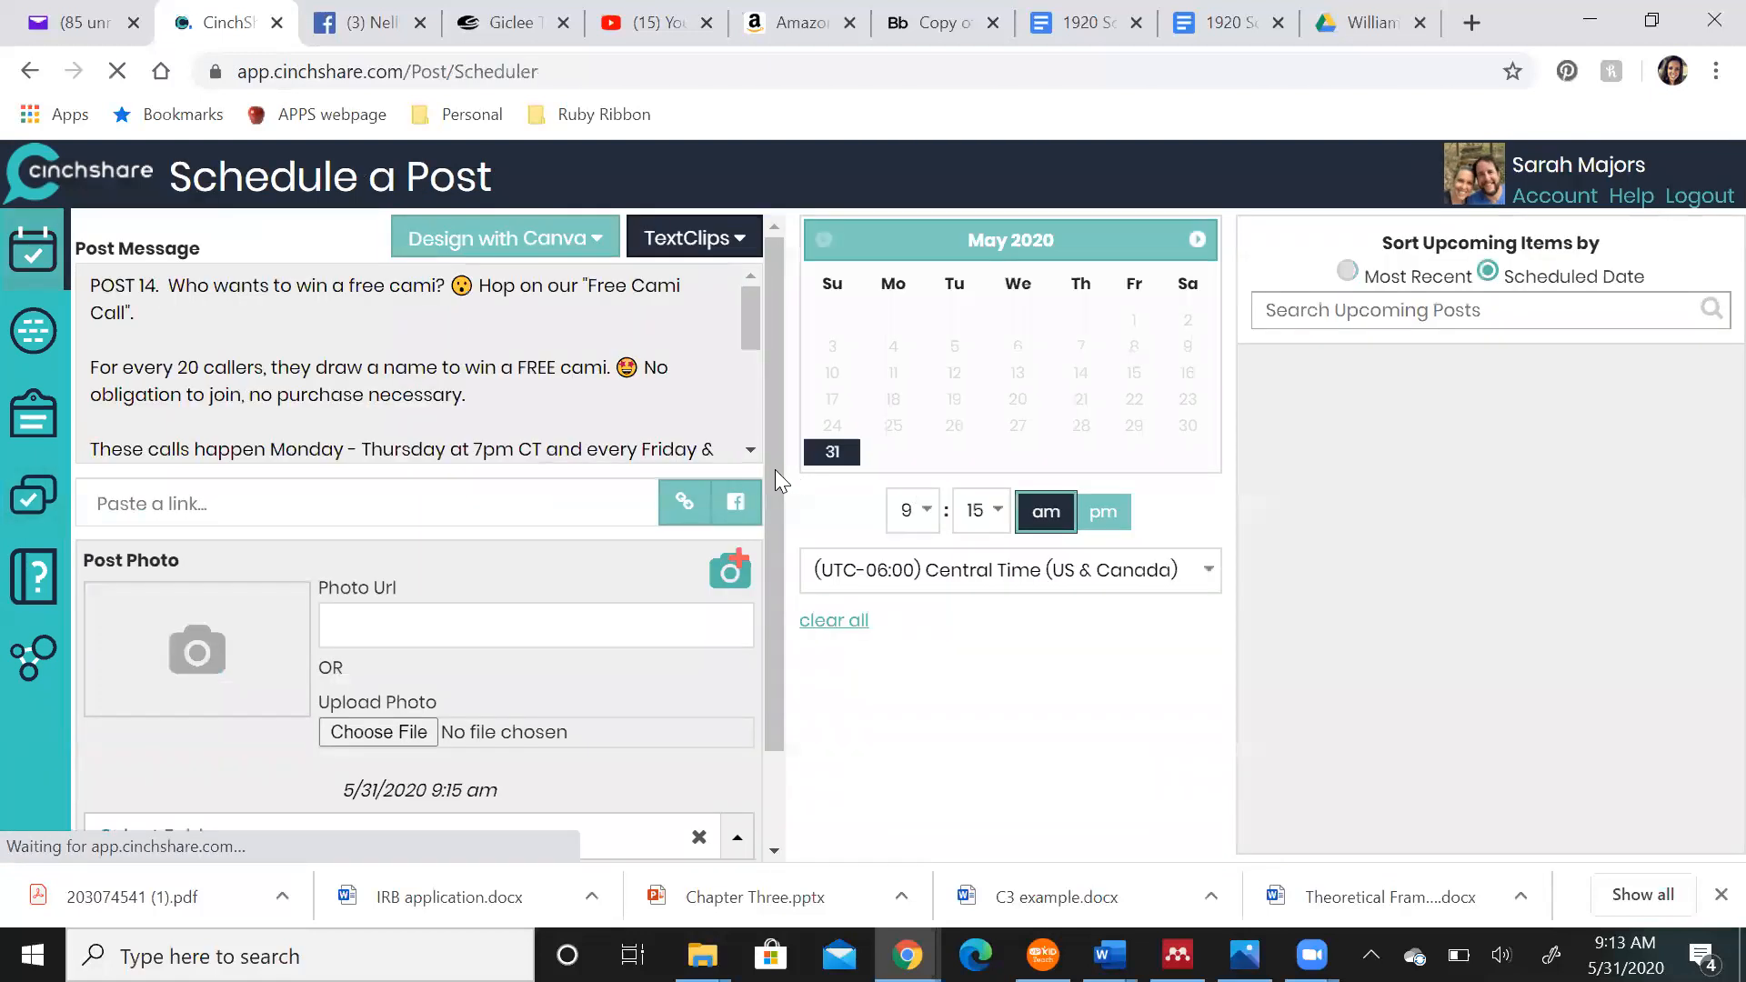
pyautogui.scroll(-2, 416, 393)
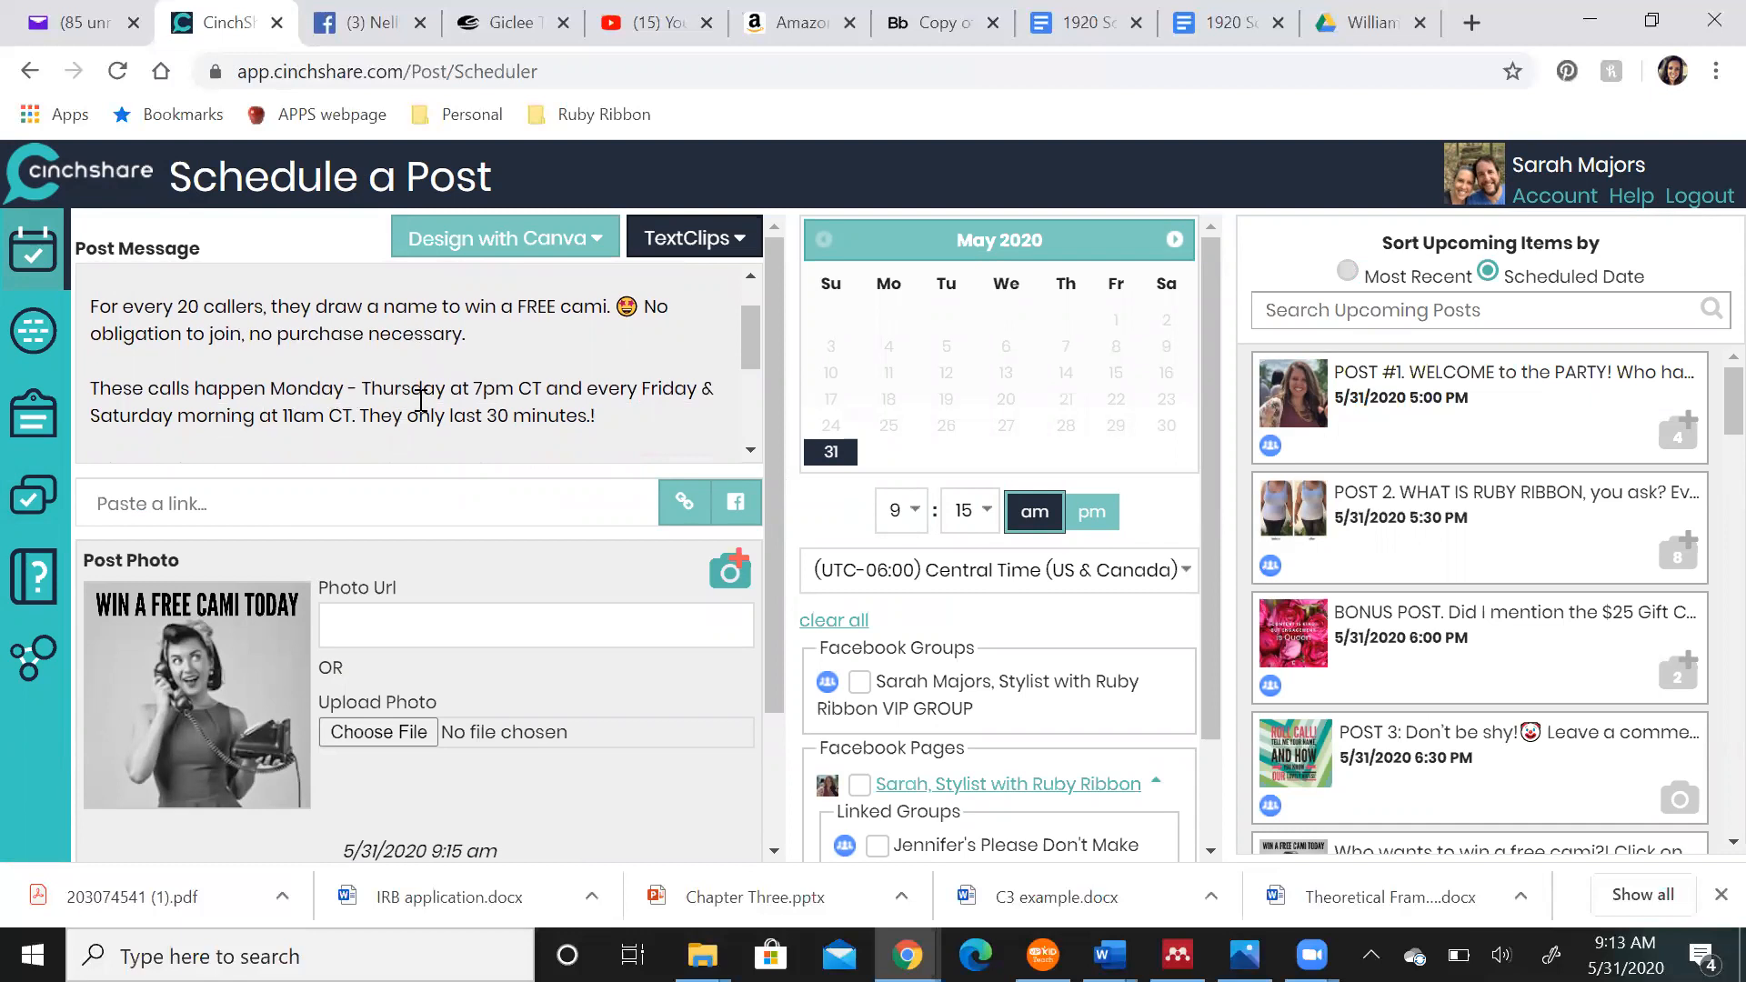
pyautogui.scroll(-5, 286, 410)
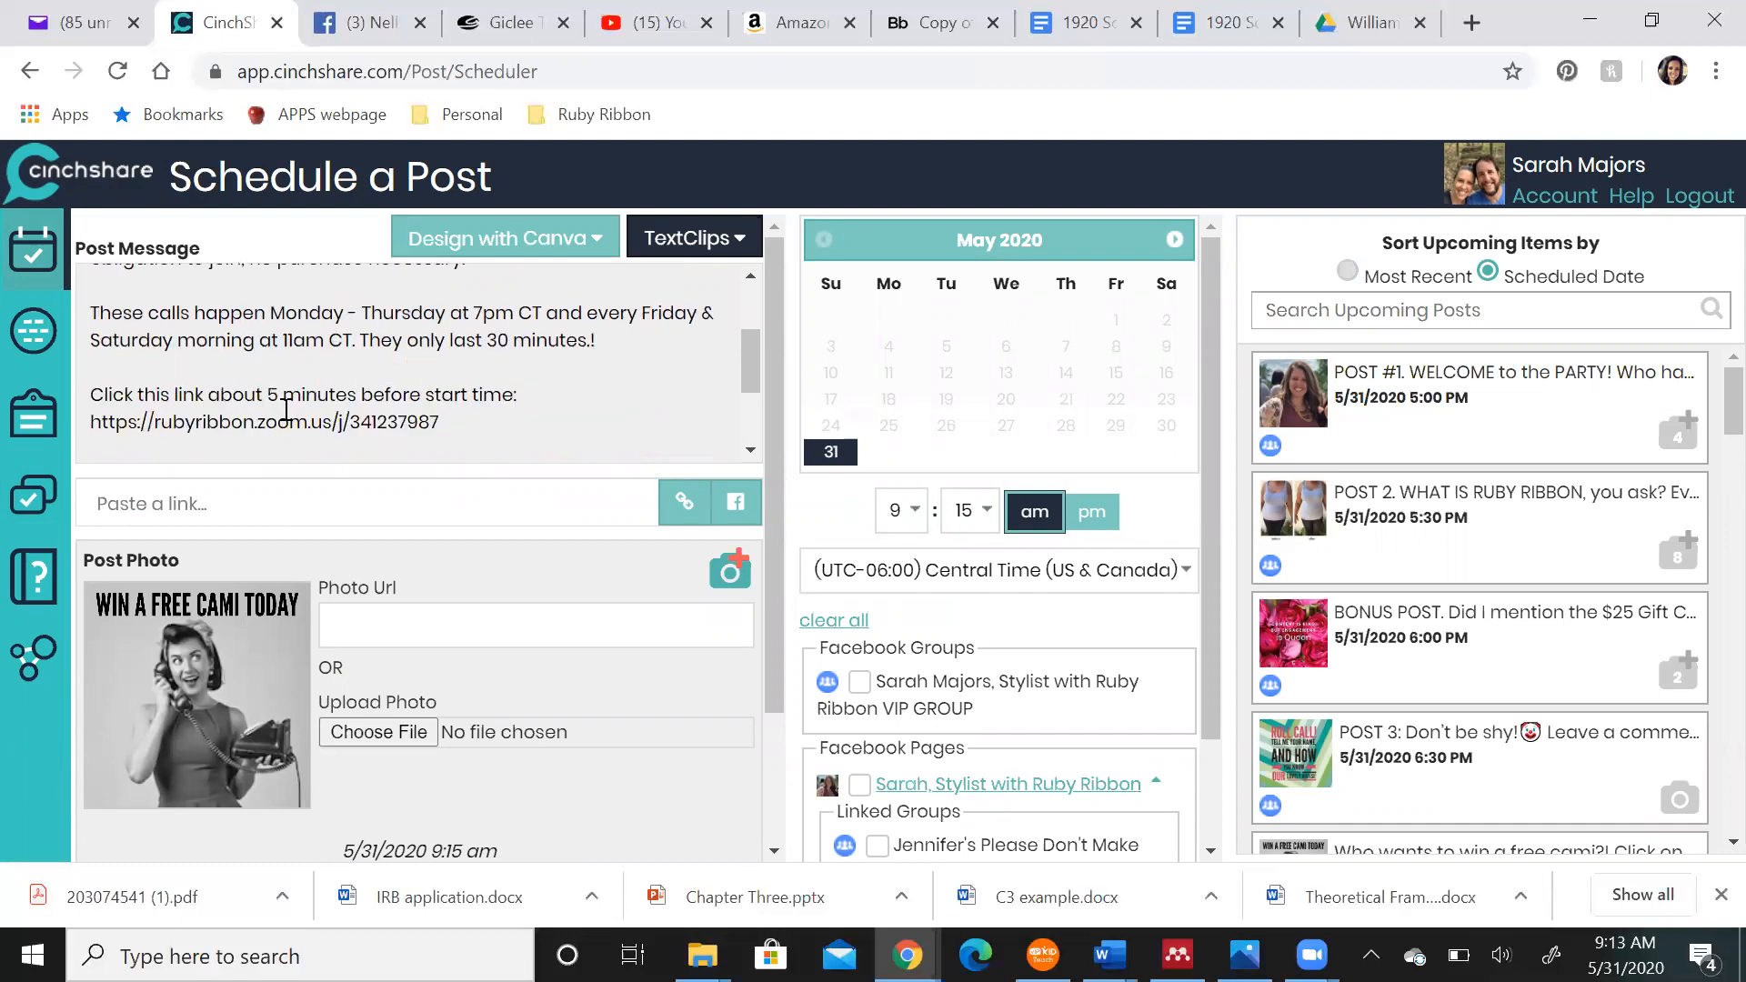
pyautogui.scroll(6, 286, 409)
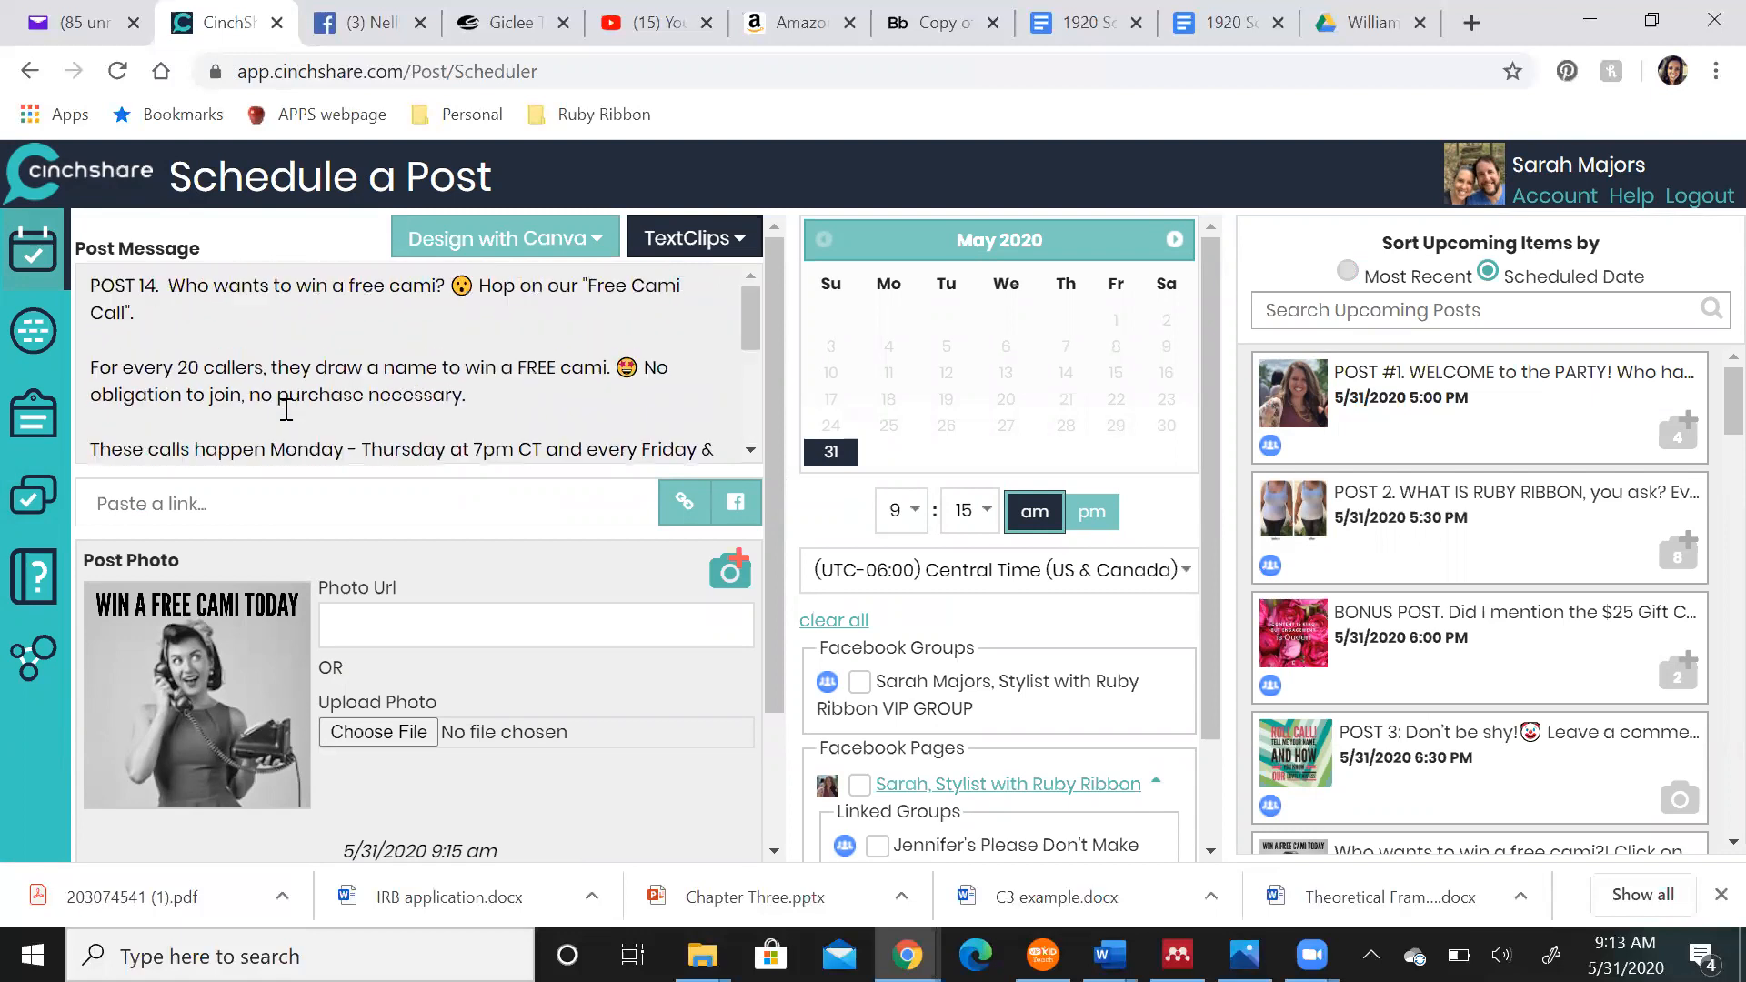
pyautogui.click(29, 510)
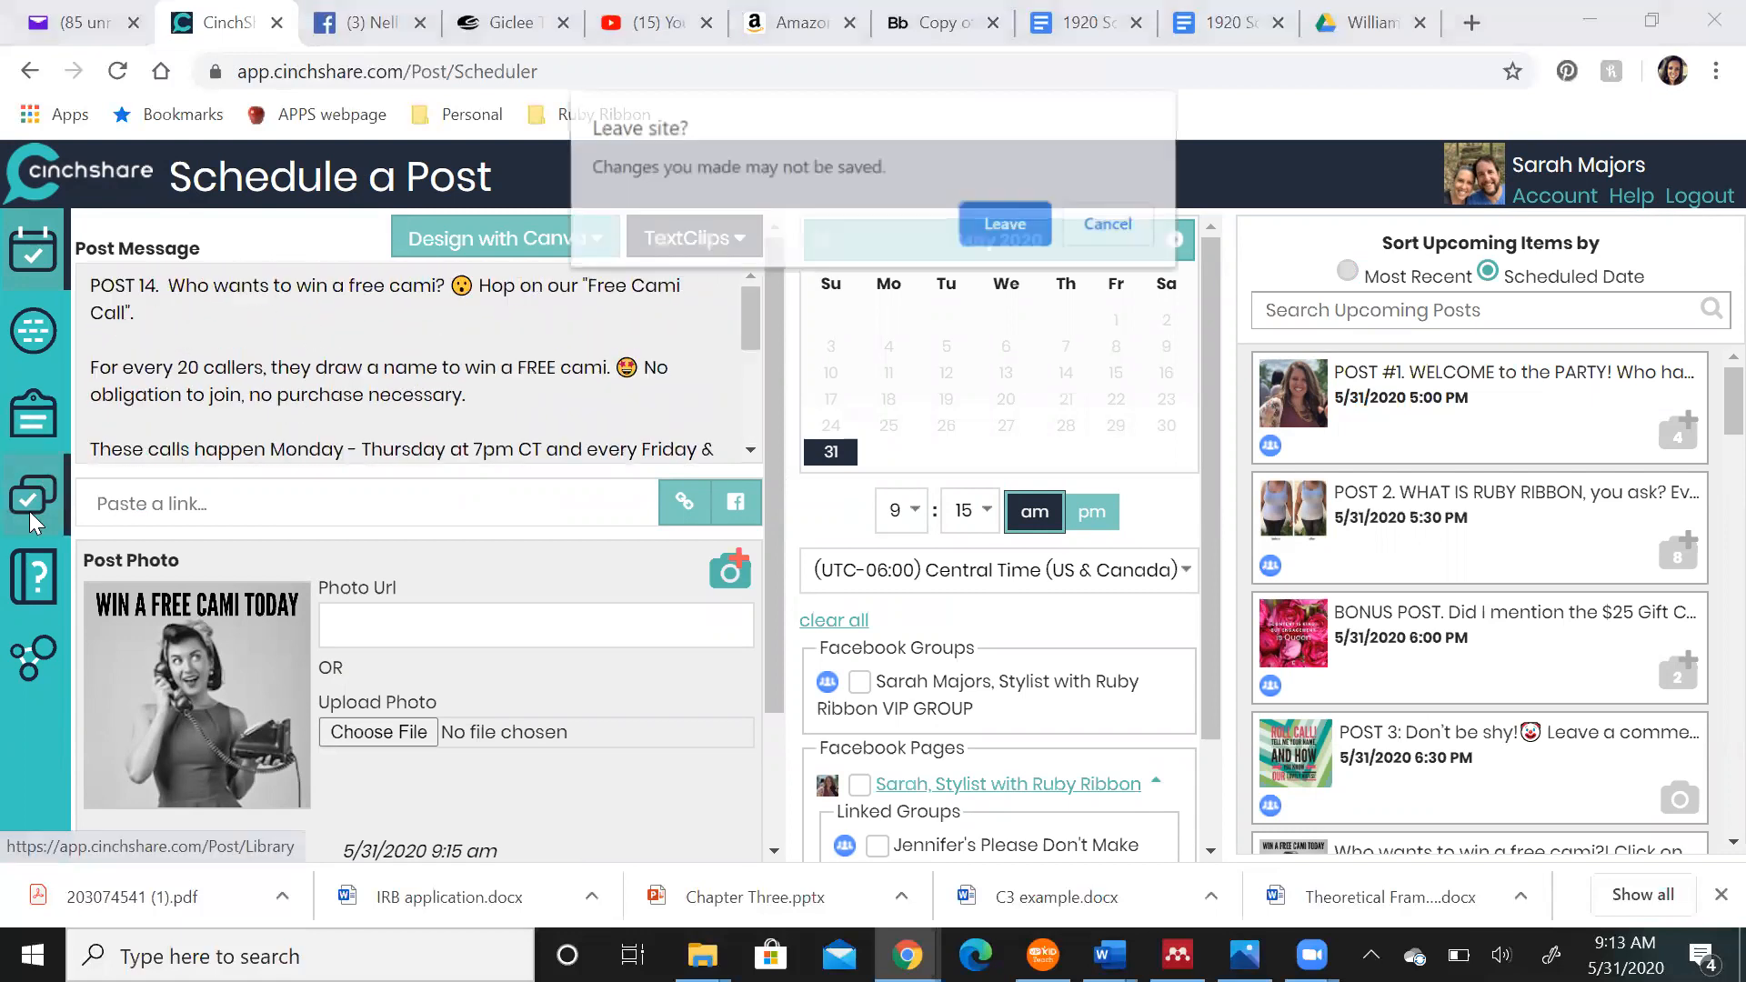
pyautogui.click(1023, 226)
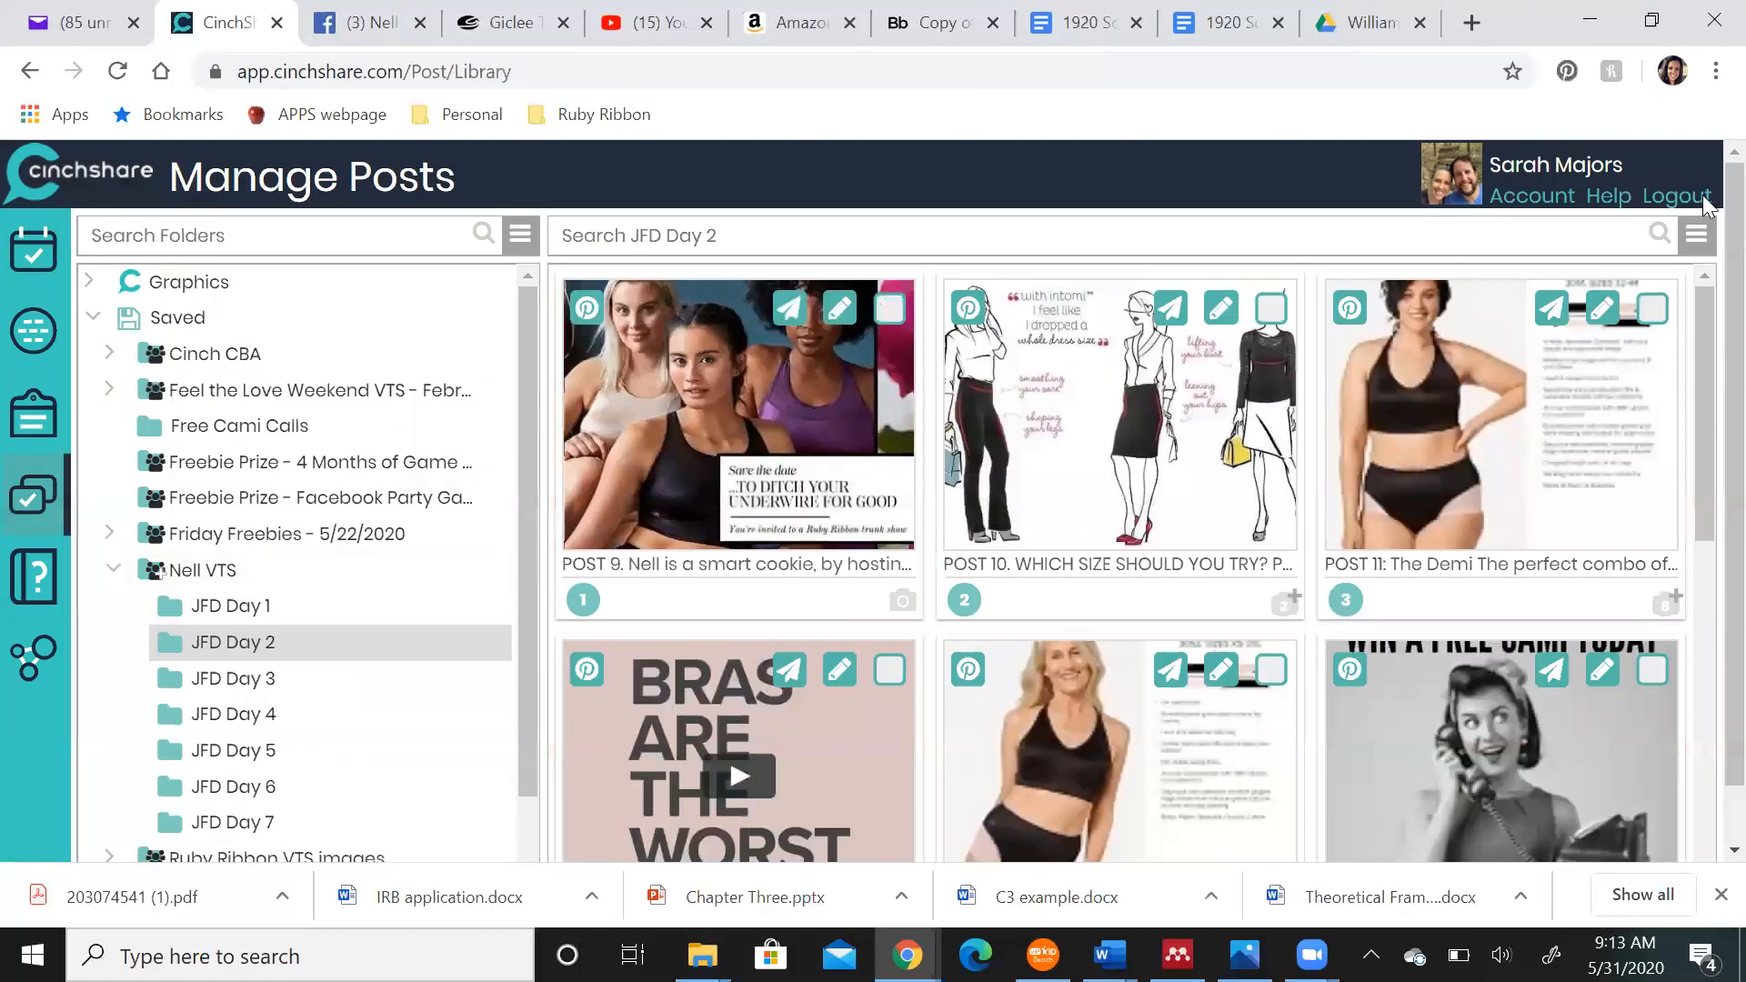
# Select all posts in the JFD Day 2 folder again and start a batch post with them
pyautogui.click(1696, 237)
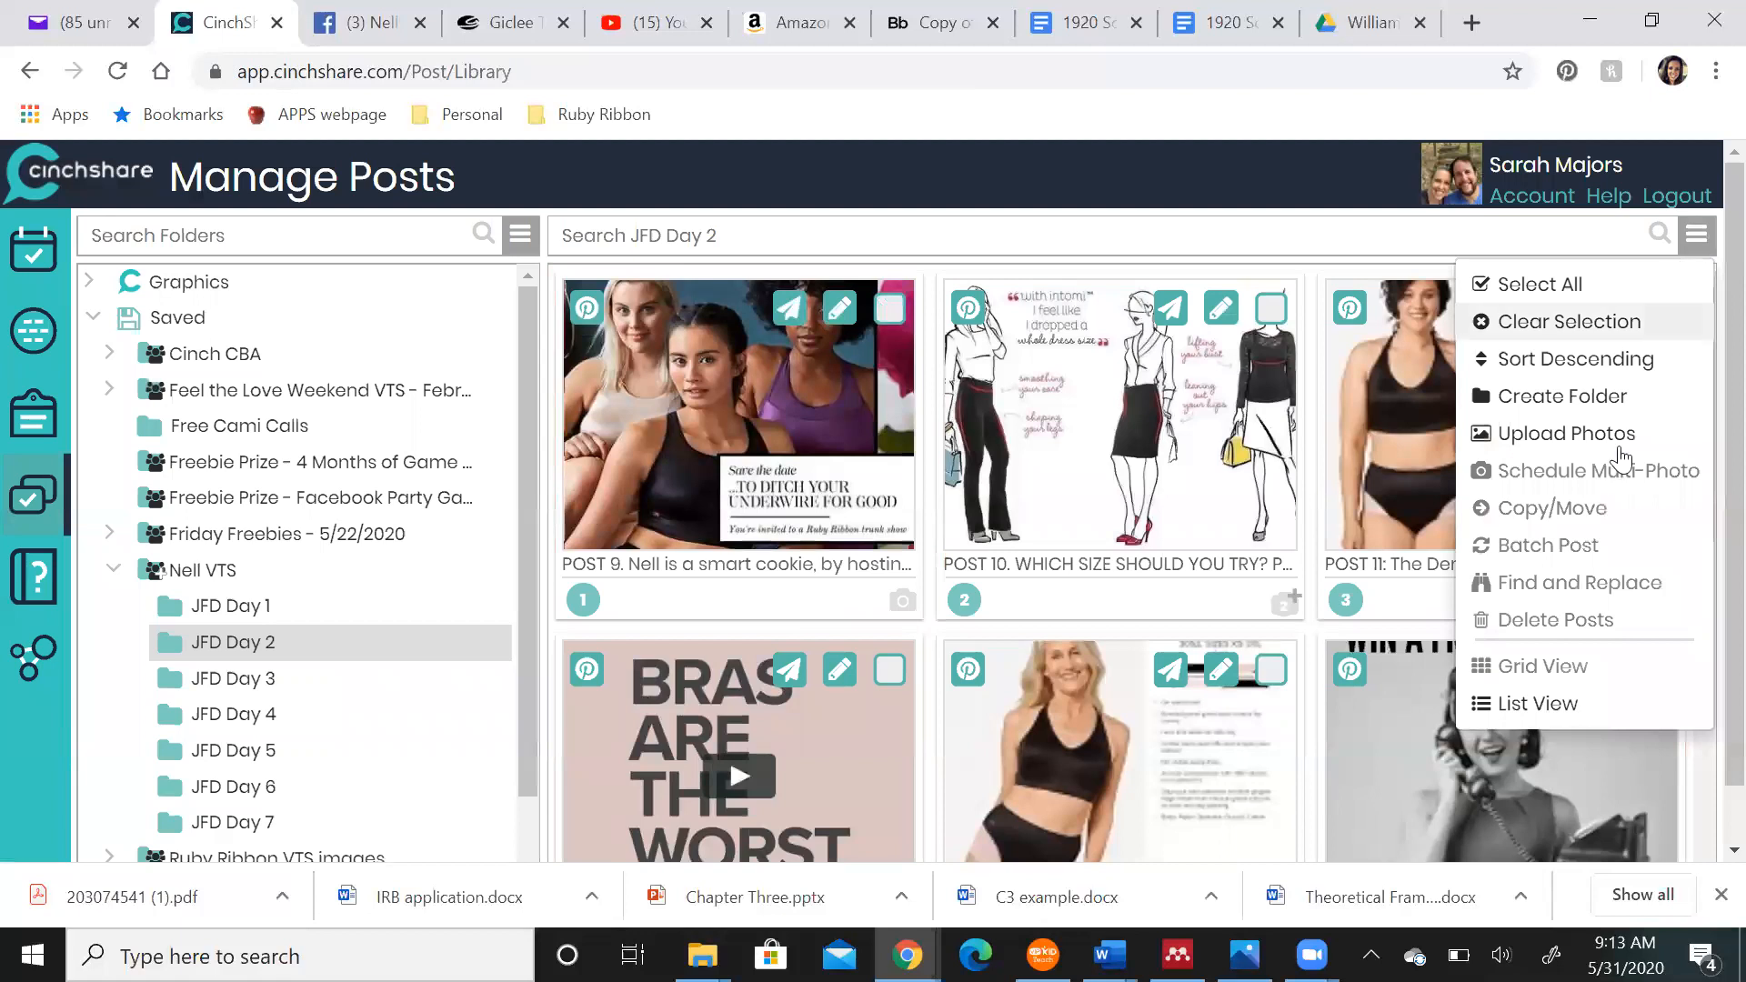
pyautogui.click(1558, 284)
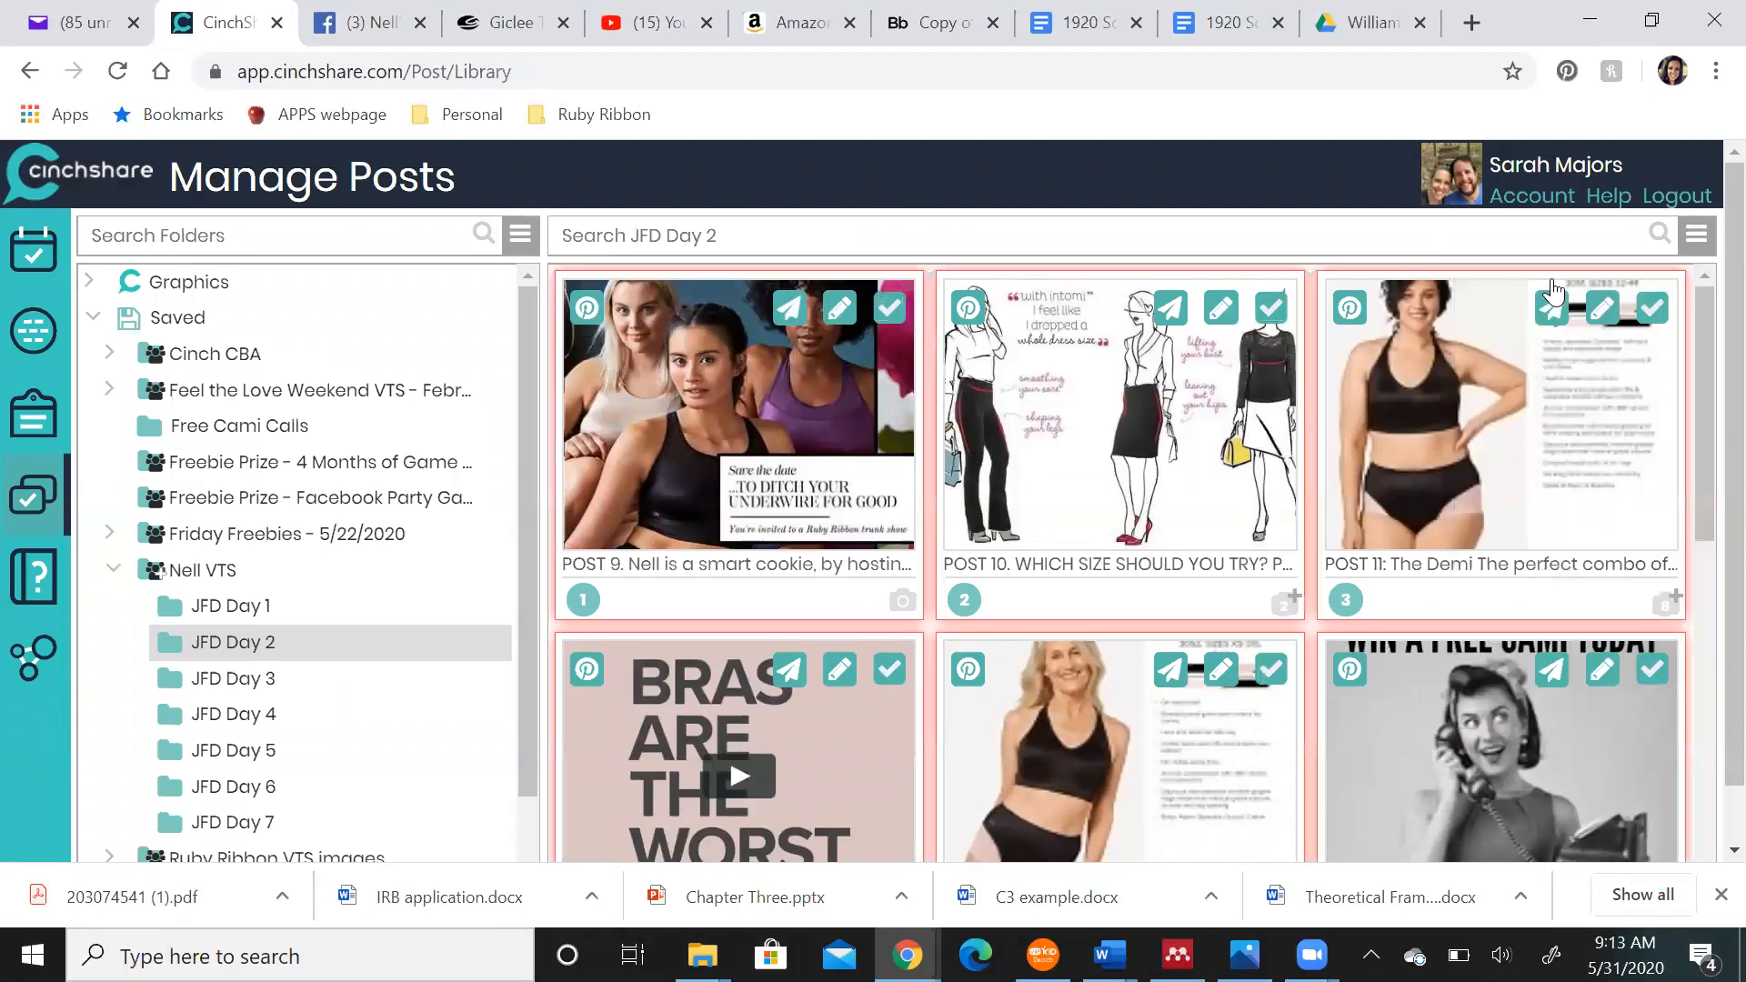
pyautogui.click(1696, 237)
pyautogui.click(1551, 548)
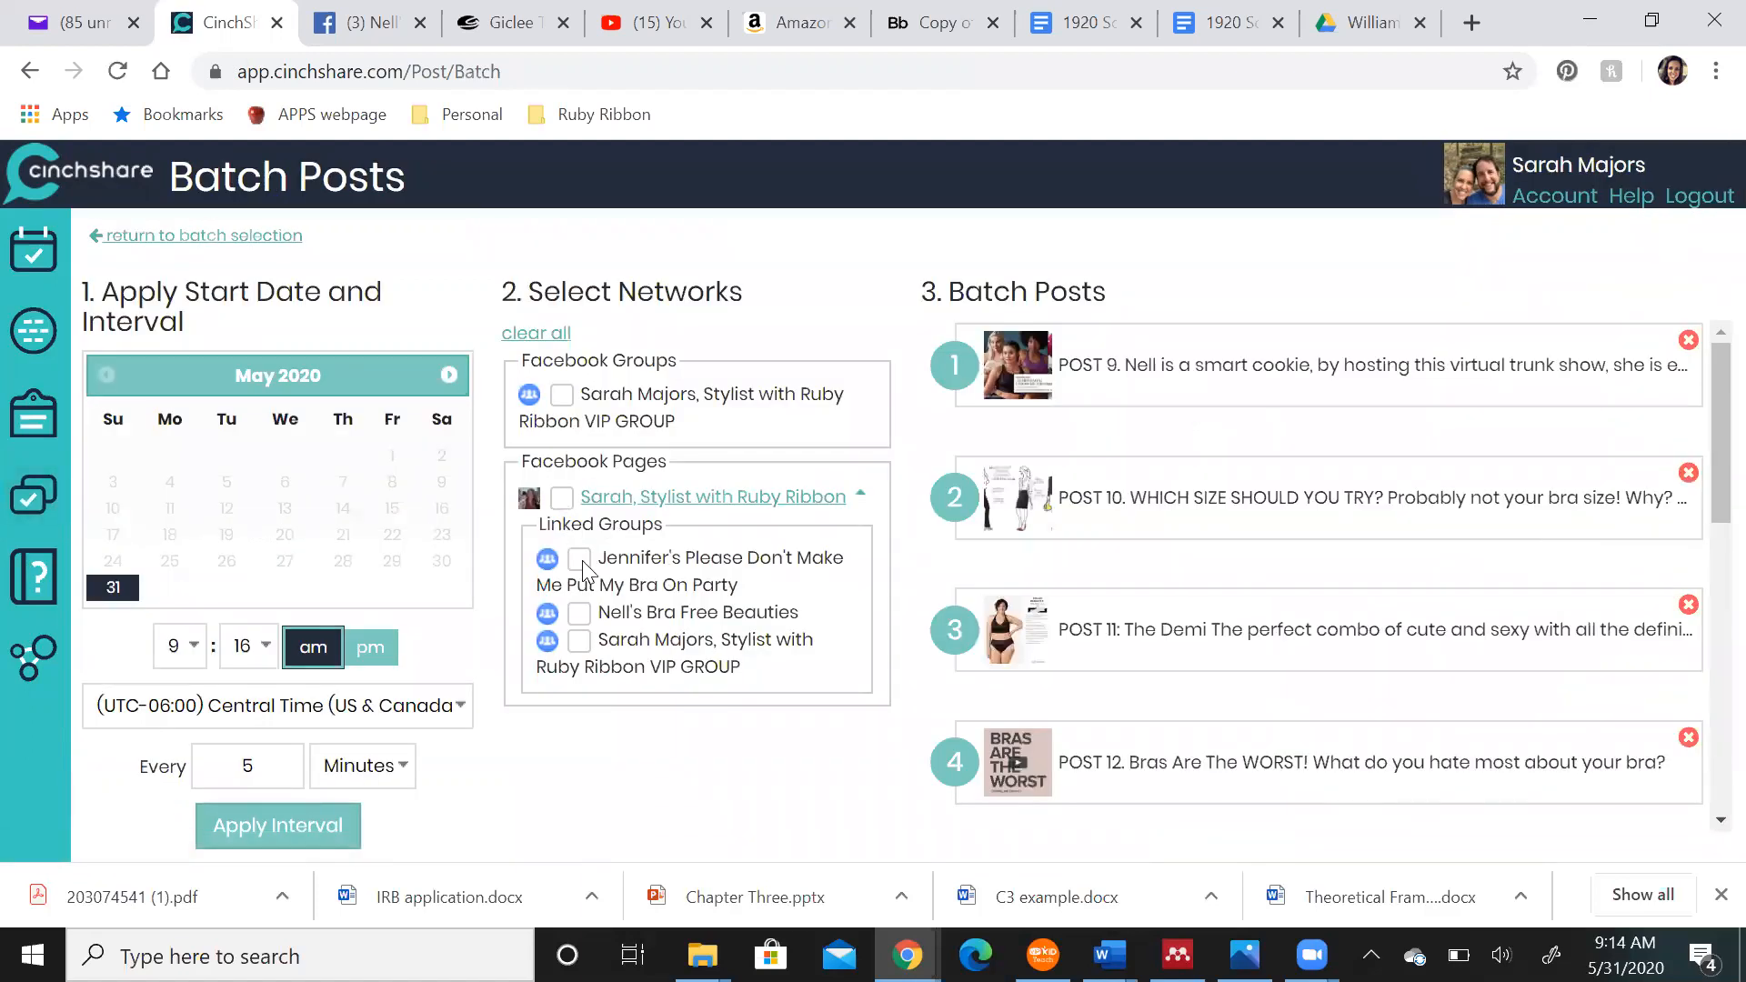
# Target the new hostess's Bra Free Beauties group and set the batch start to June 1, 2020 at 7:05 am
pyautogui.click(580, 614)
pyautogui.click(450, 375)
pyautogui.click(171, 456)
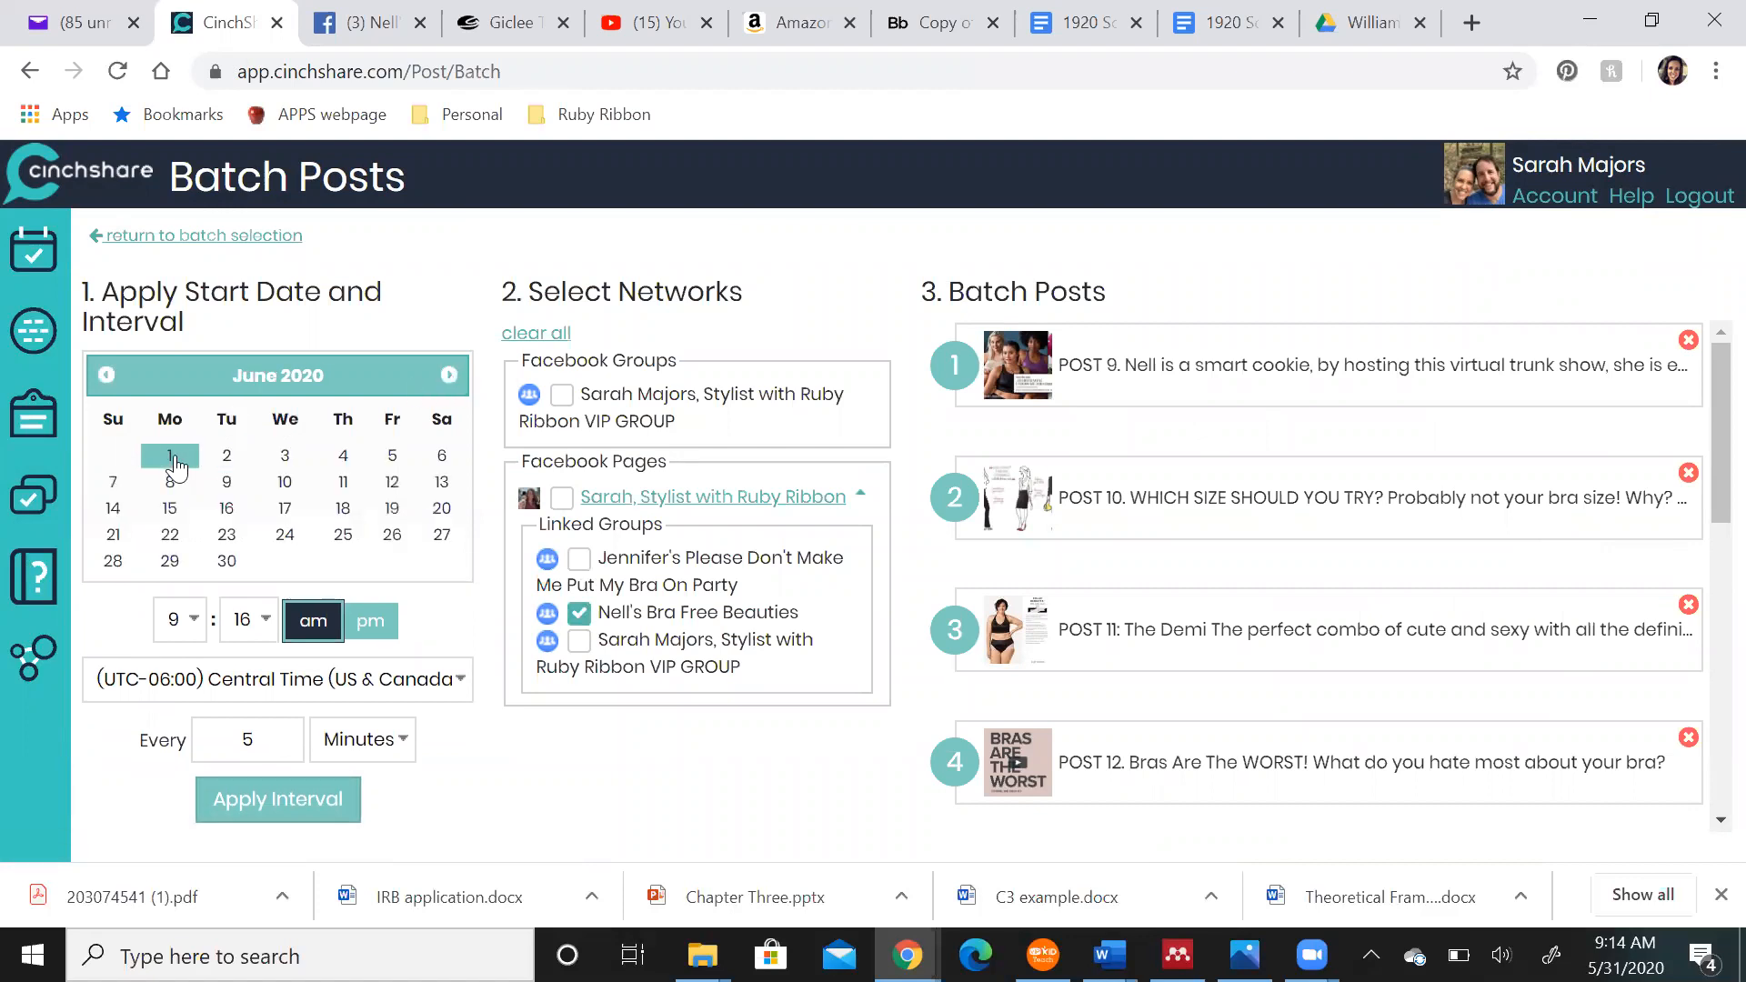
pyautogui.click(195, 621)
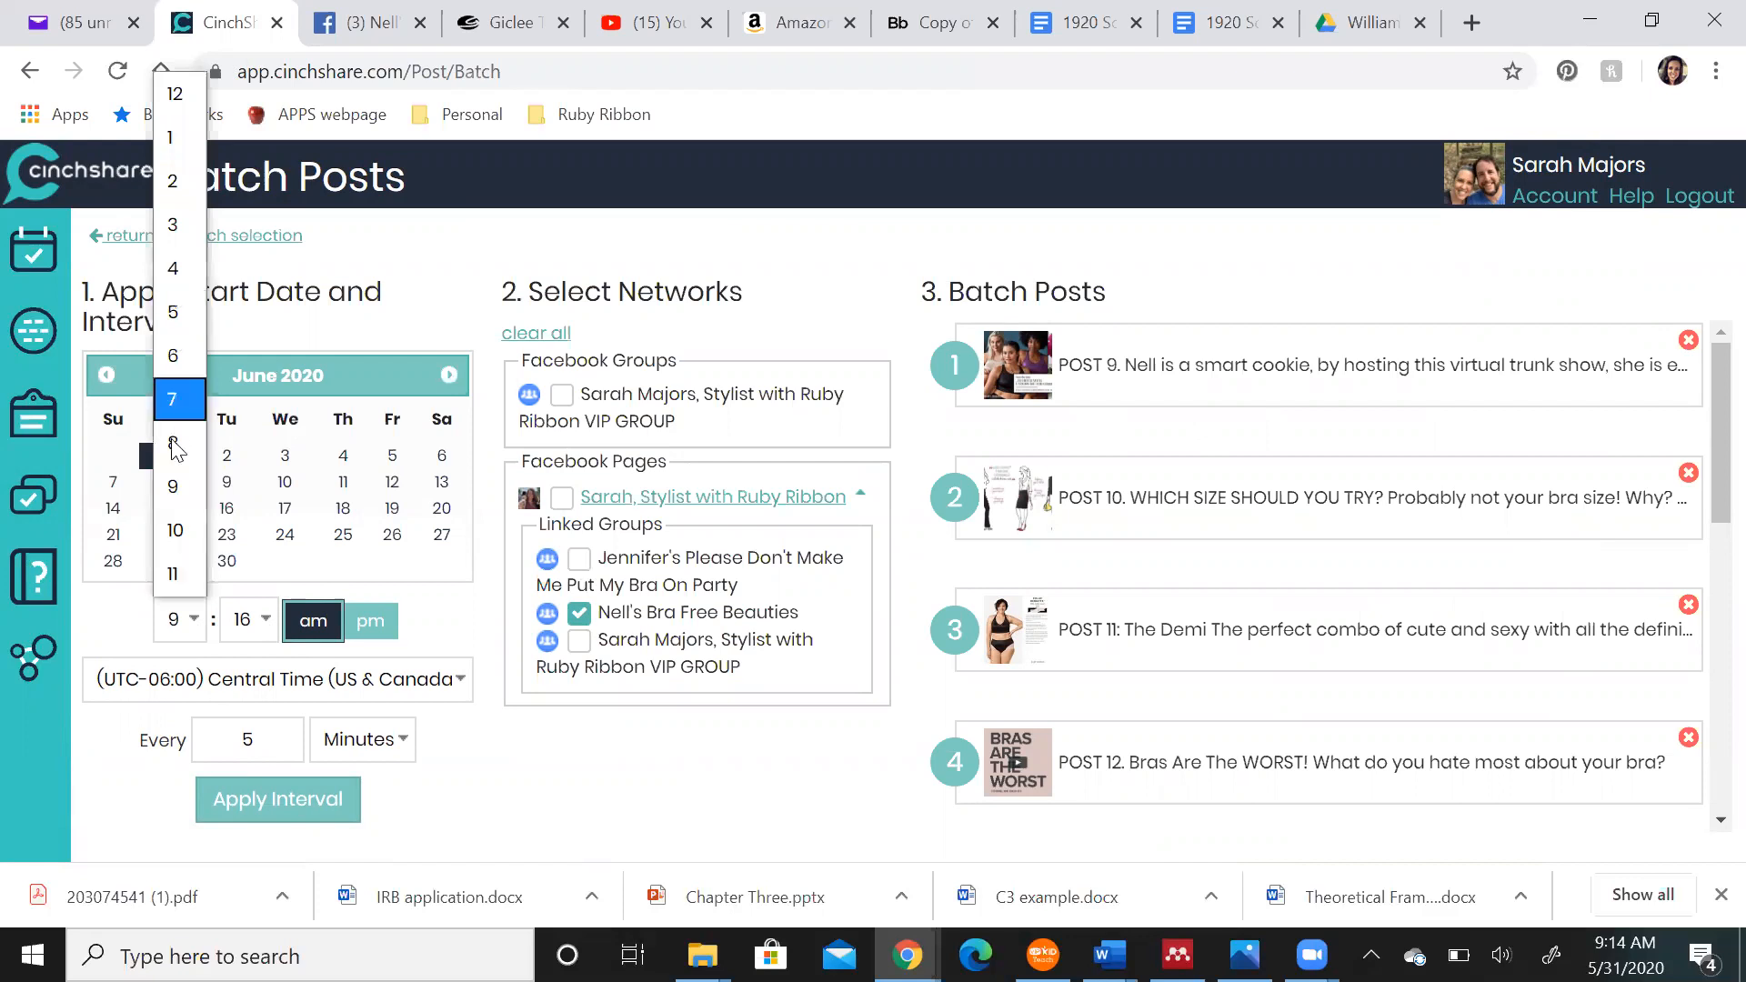
pyautogui.click(172, 399)
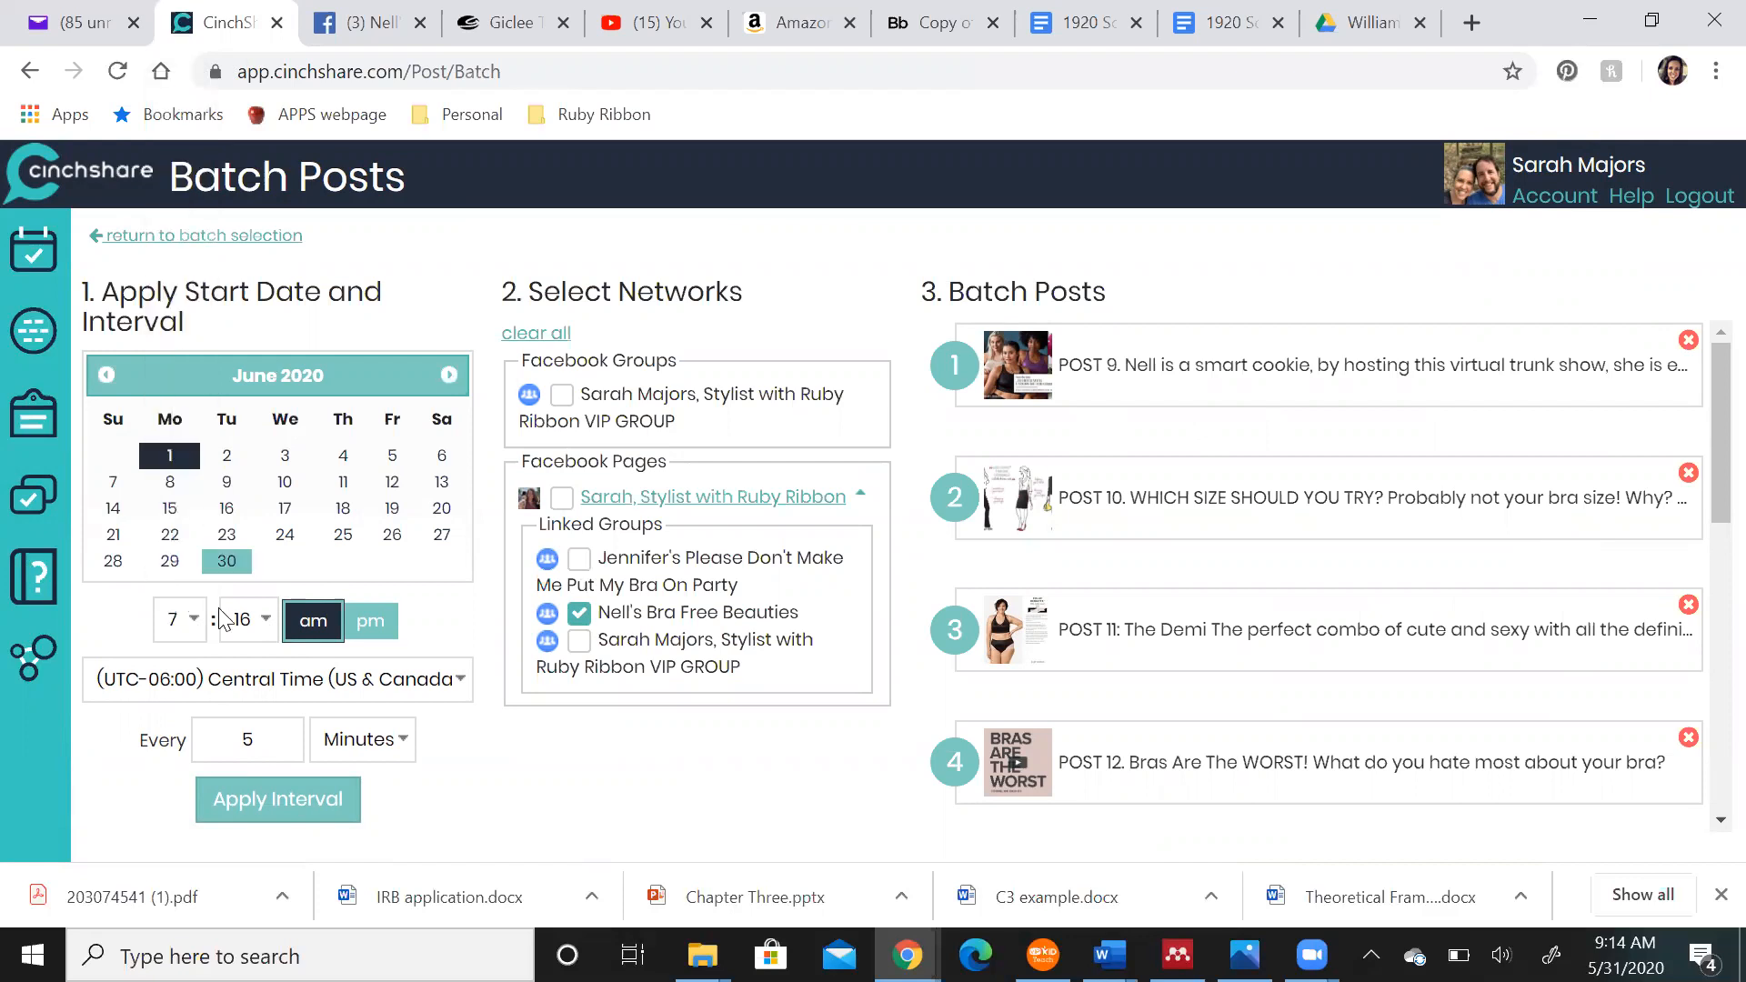
pyautogui.click(262, 635)
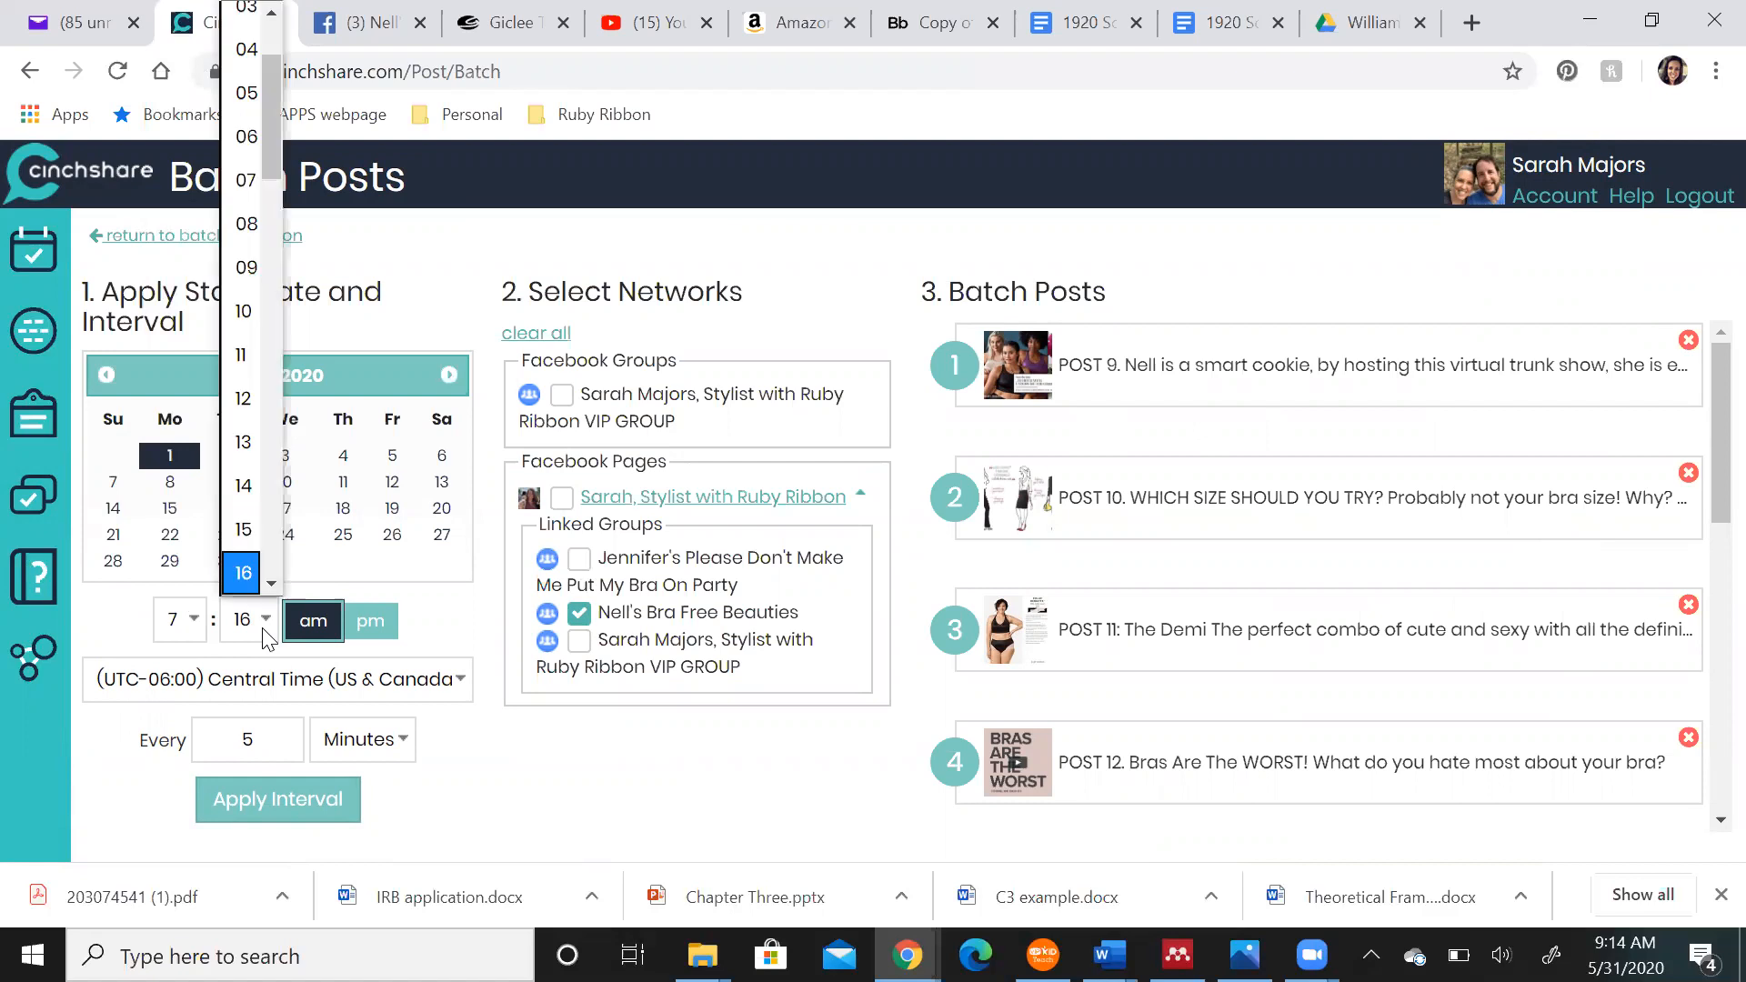
pyautogui.click(246, 93)
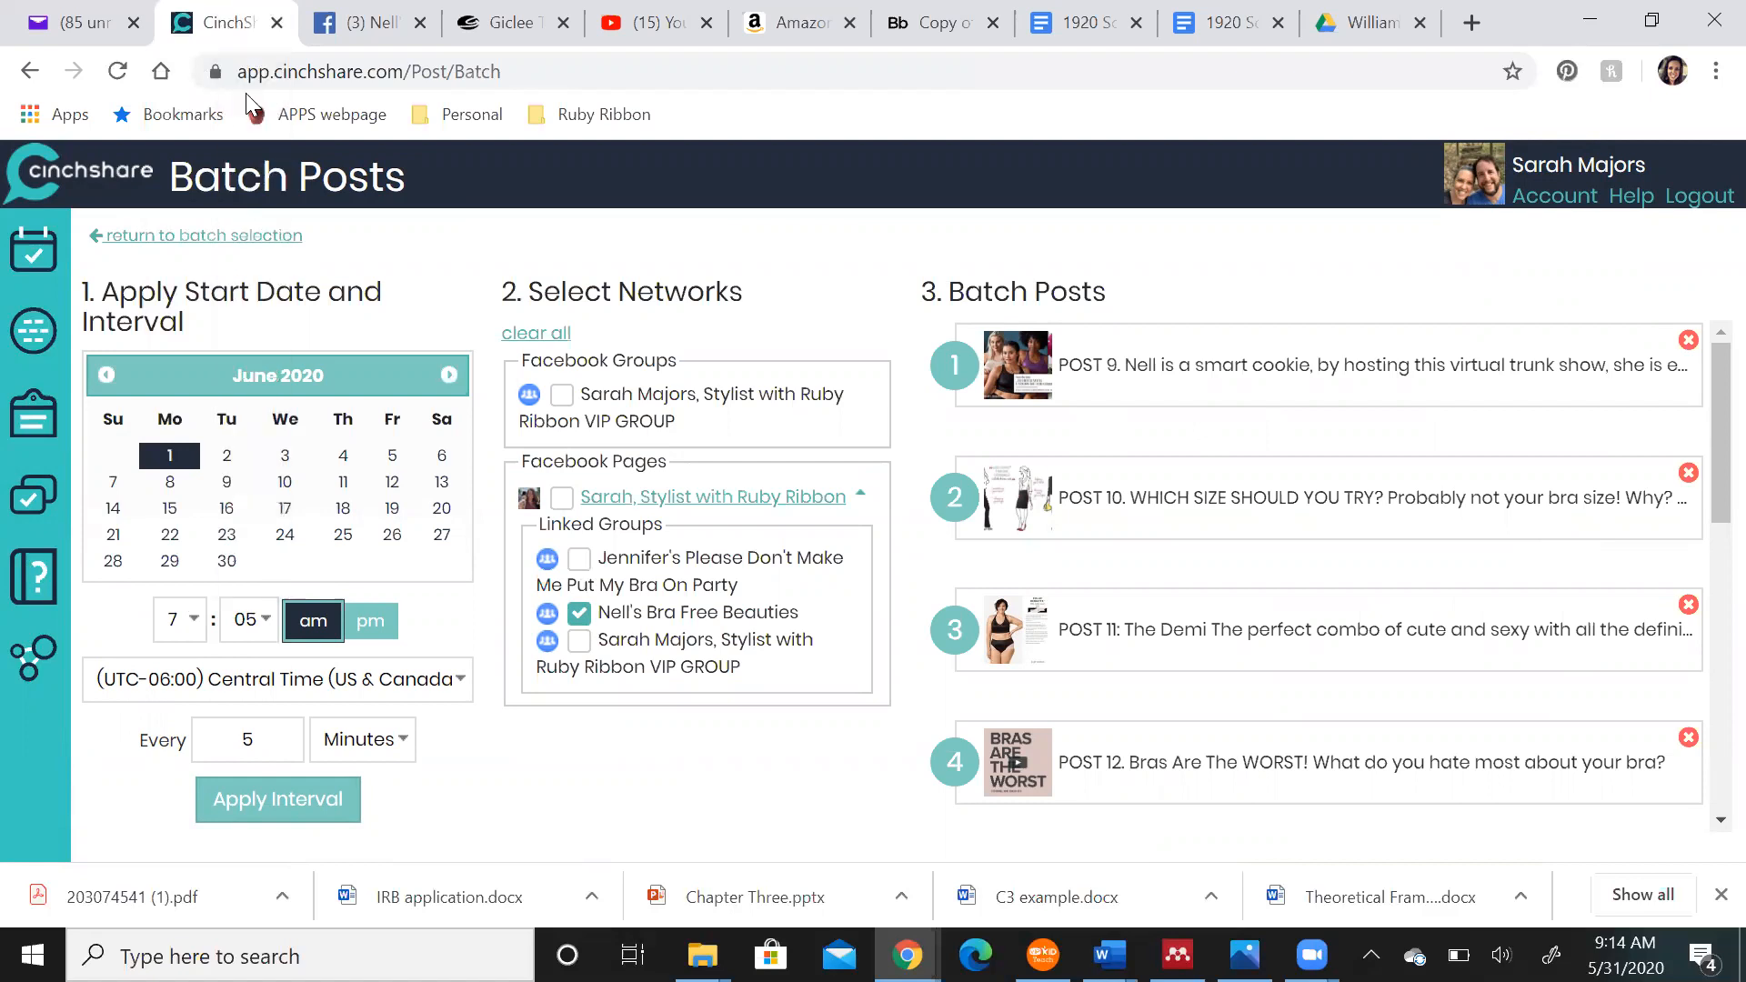
# Apply a 90-minute interval to the JFD Day 2 batch and check the post times through POST 18
pyautogui.doubleClick(216, 749)
pyautogui.write('90')
pyautogui.click(242, 799)
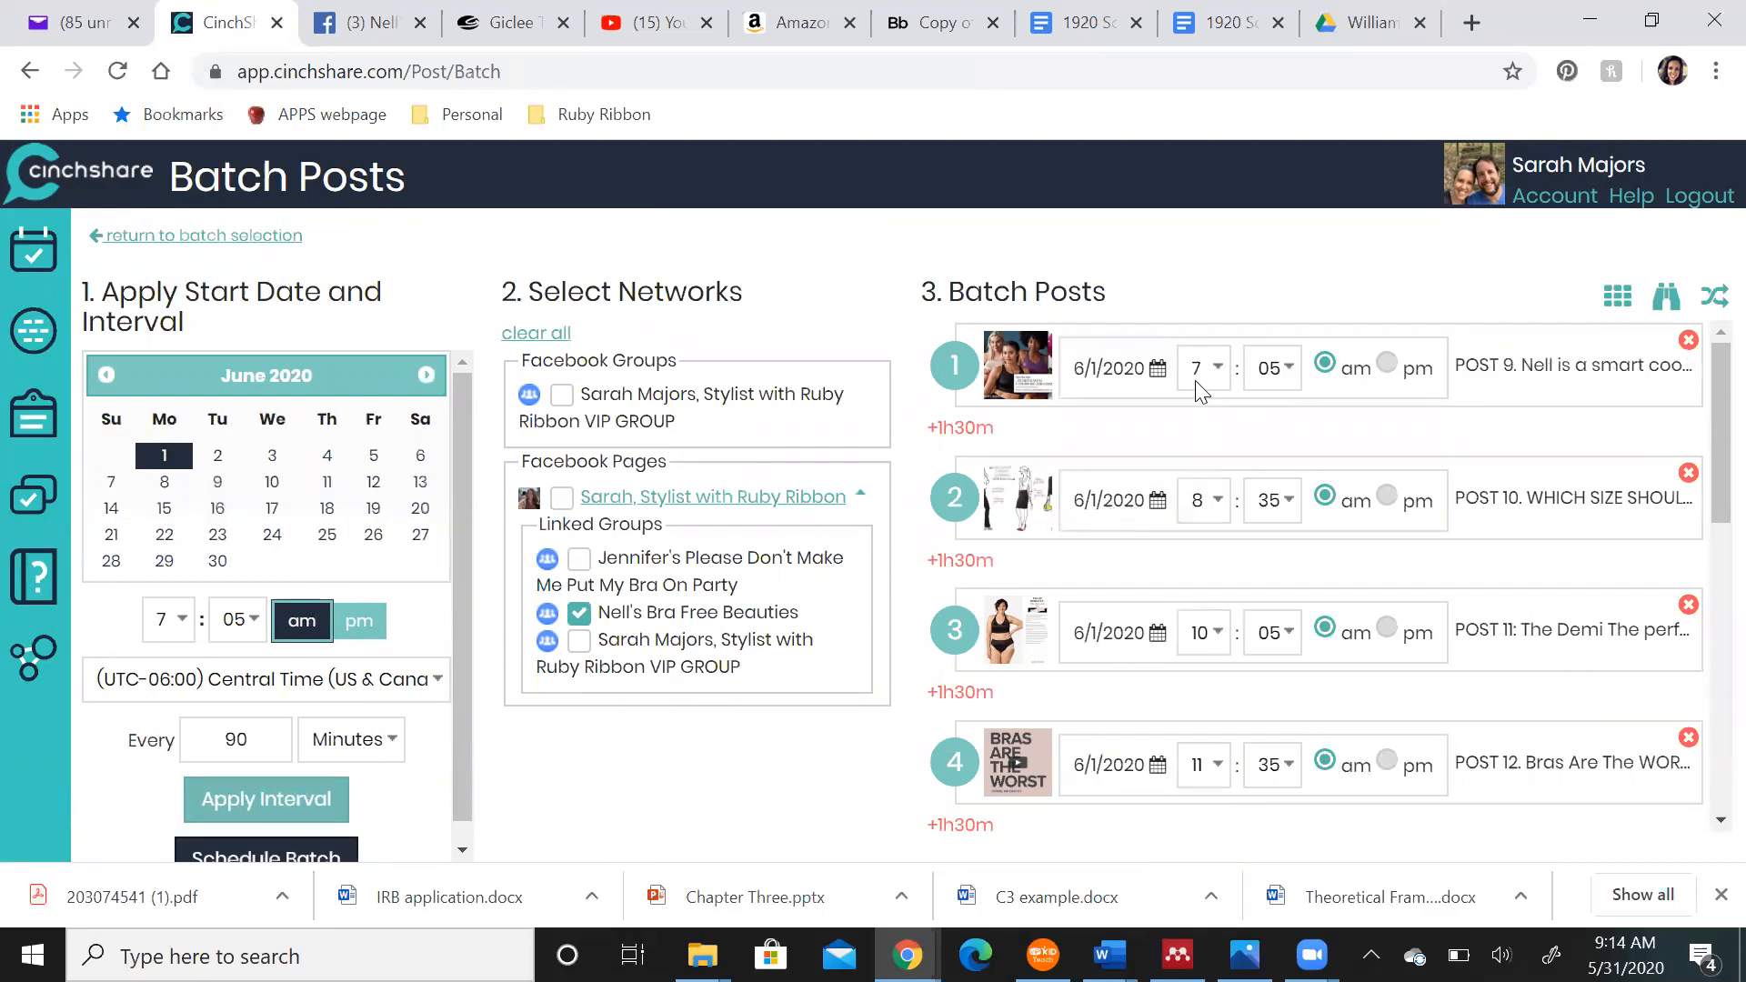
pyautogui.scroll(-10, 1206, 760)
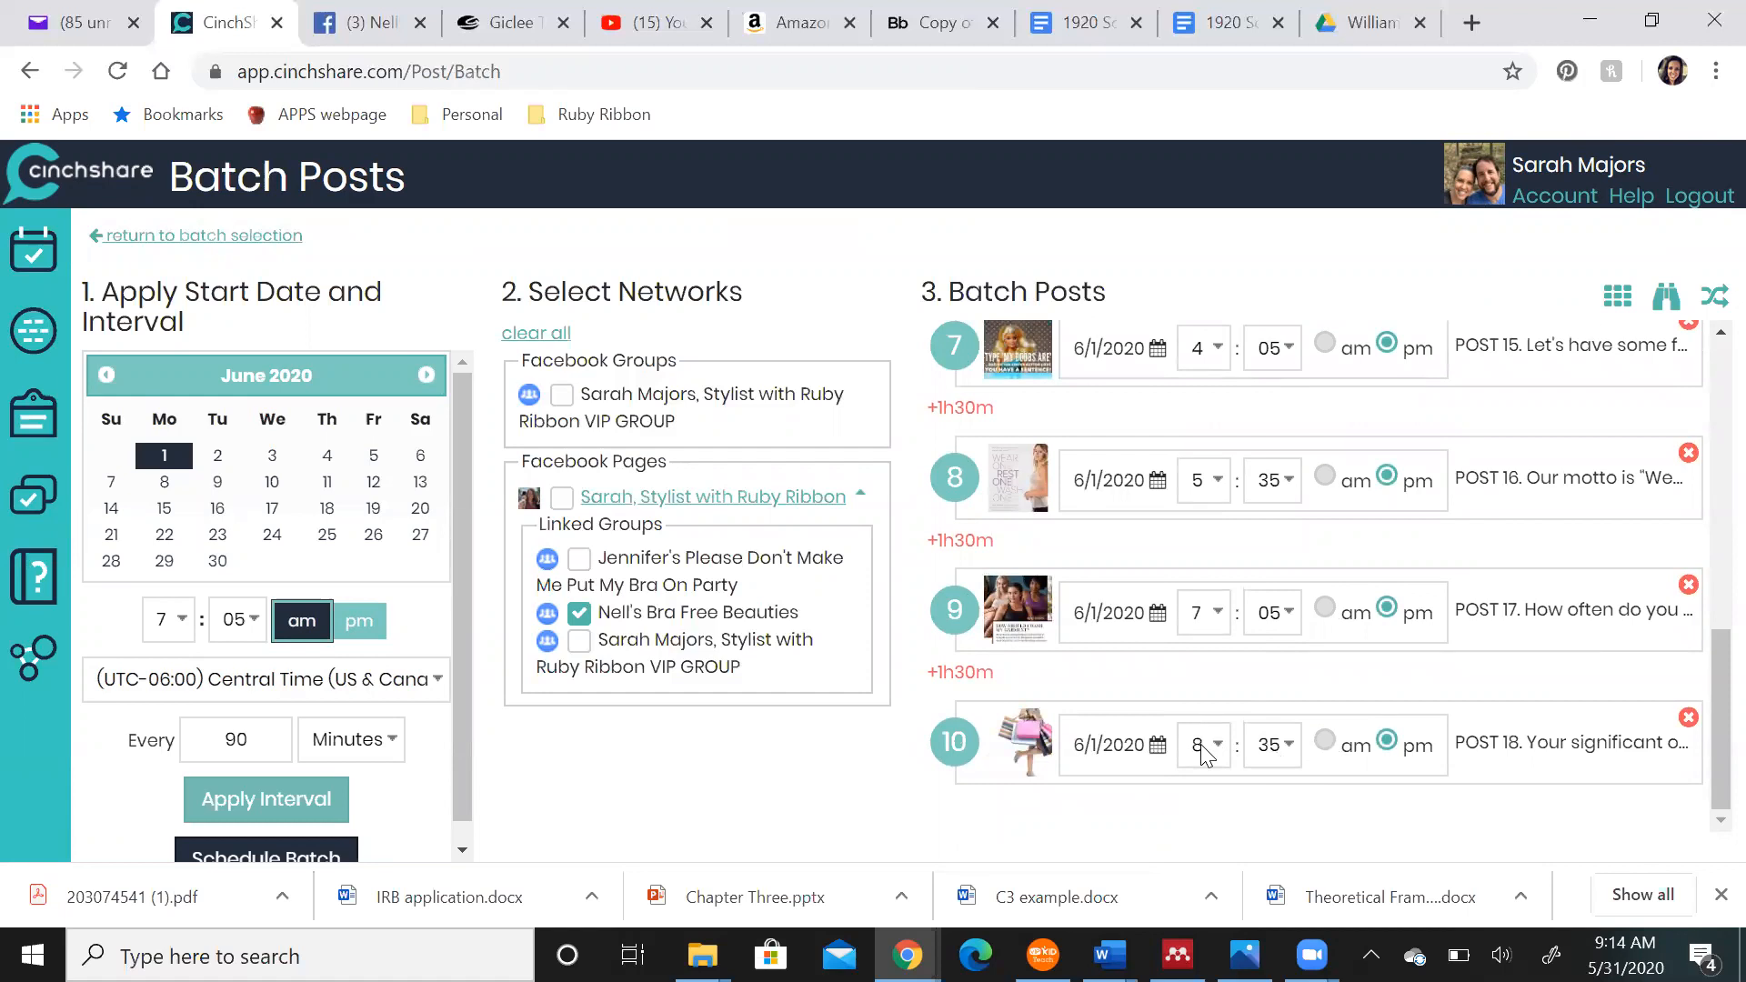
# Try a 100-minute interval between the JFD Day 2 posts
pyautogui.click(247, 732)
pyautogui.press('BackSpace')
pyautogui.press('BackSpace')
pyautogui.write('100')
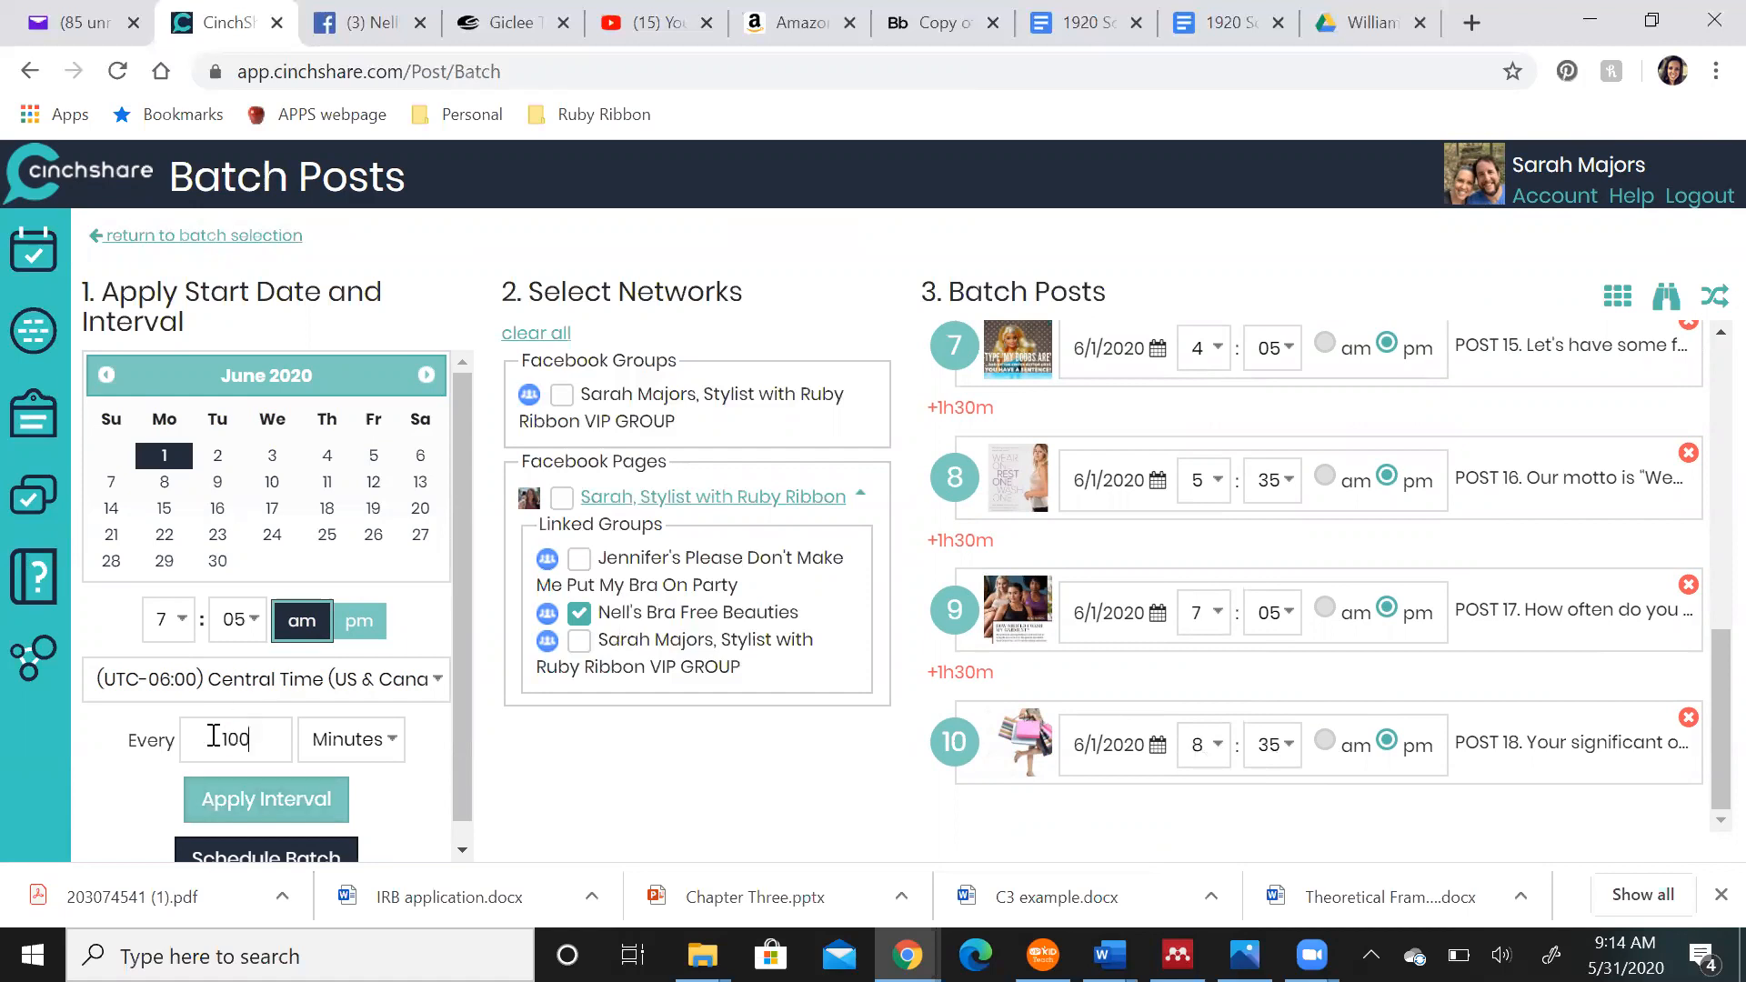
pyautogui.click(265, 801)
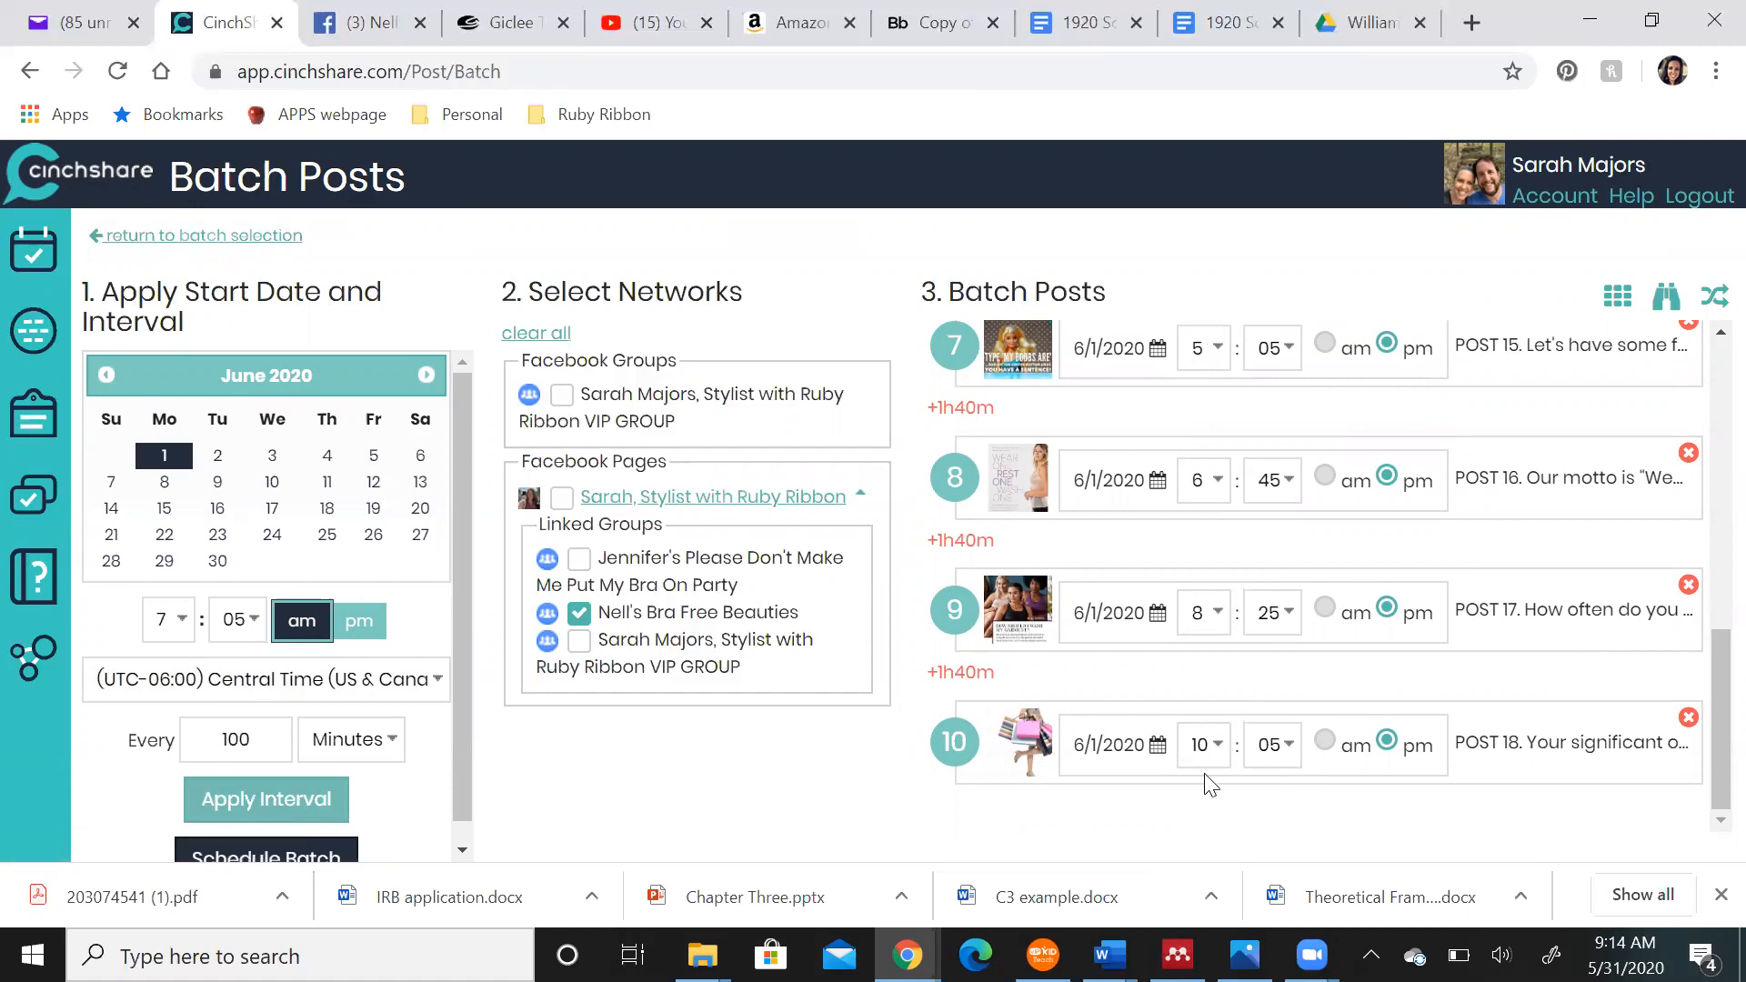
# Apply a 92-minute interval to the JFD Day 2 posts and schedule the batch
pyautogui.moveTo(259, 738); pyautogui.dragTo(205, 739)
pyautogui.write('92')
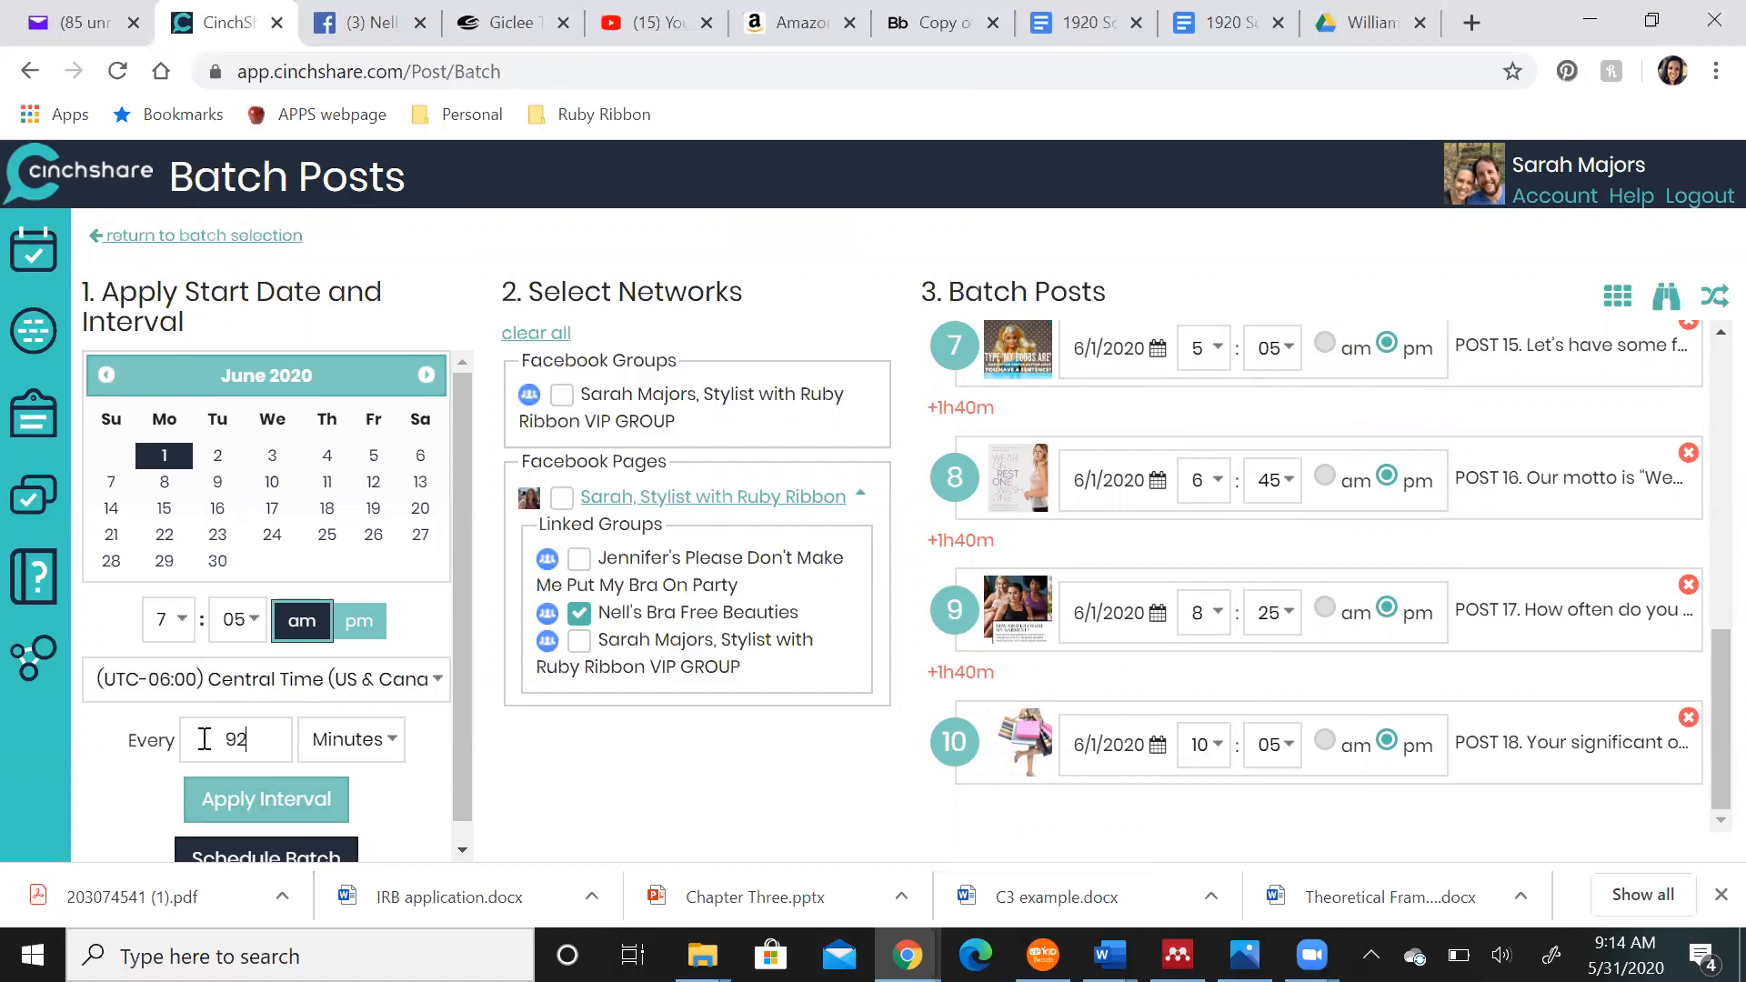
pyautogui.click(258, 798)
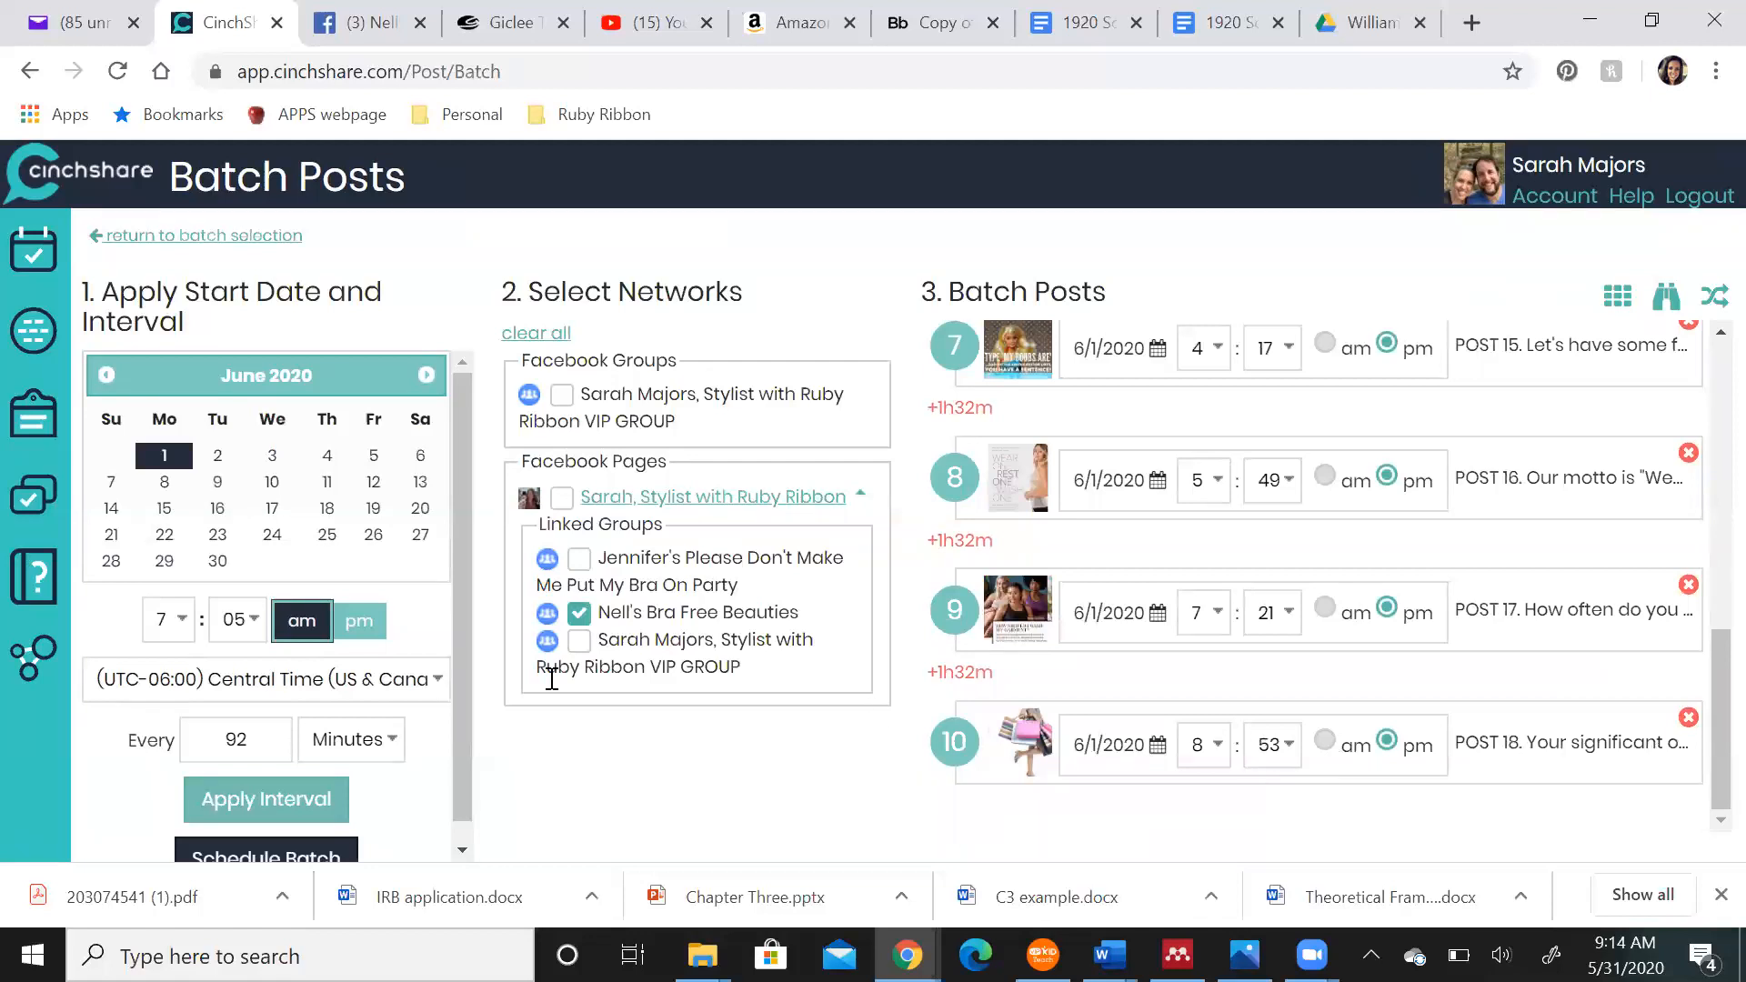
pyautogui.scroll(-1, 350, 801)
pyautogui.click(326, 836)
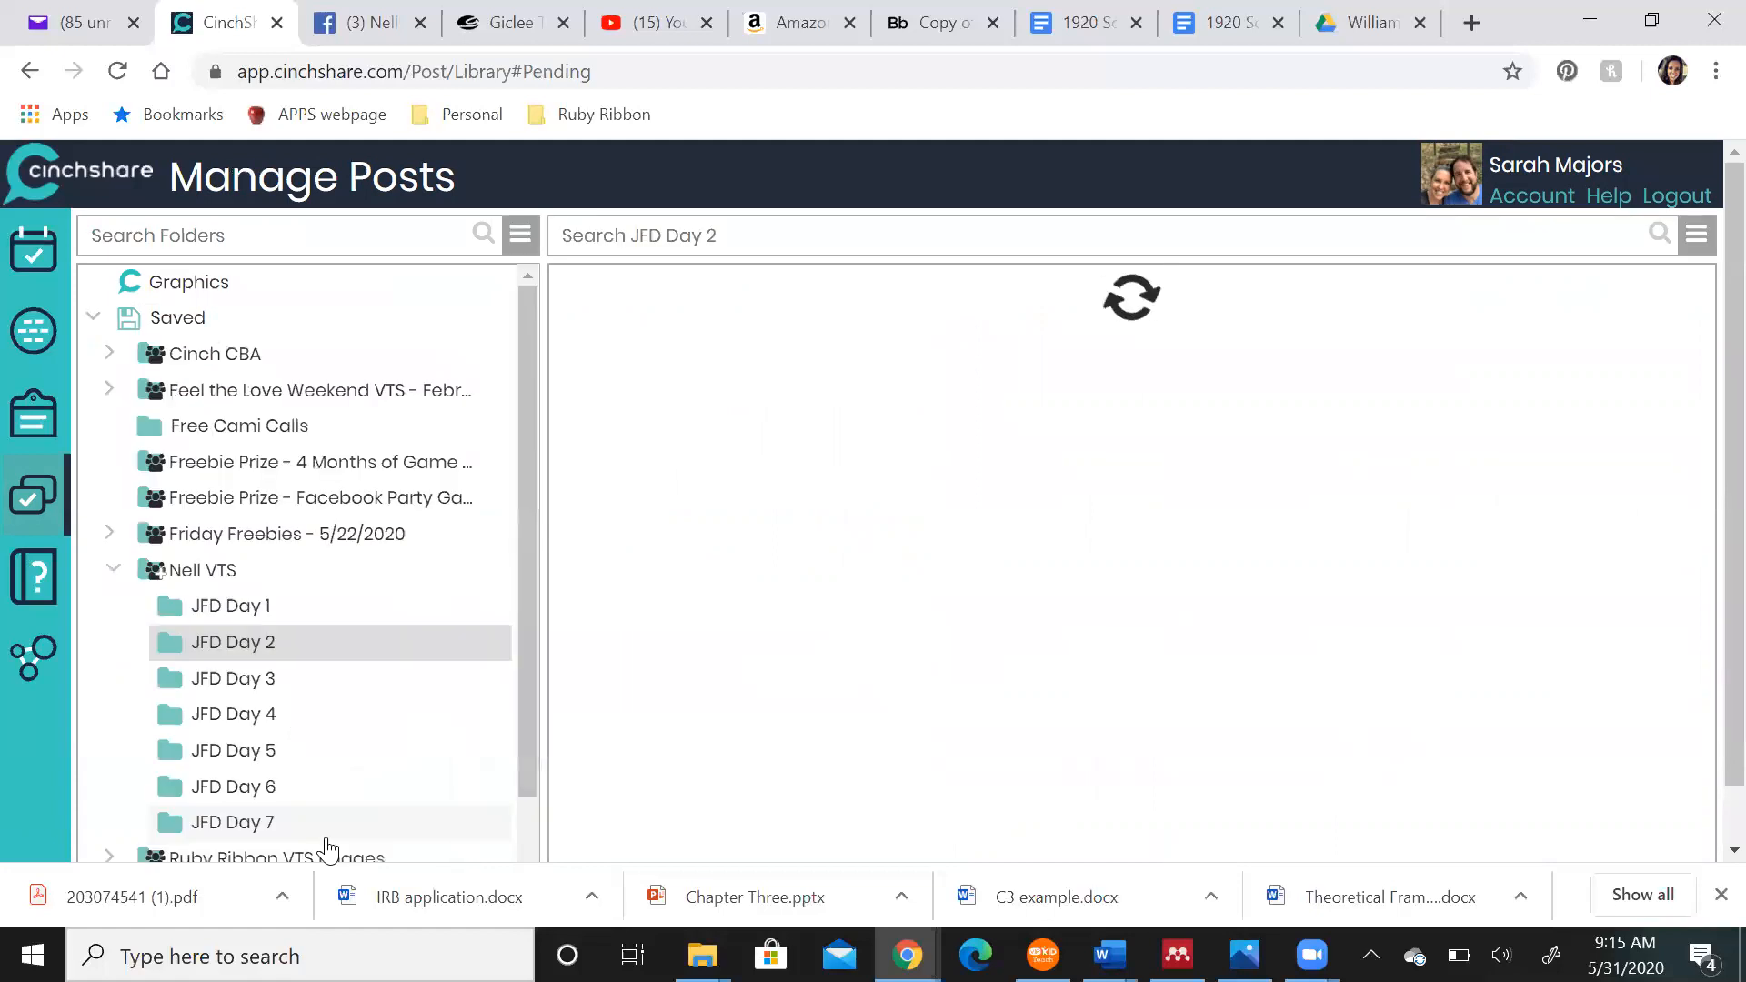
# Open the JFD Day 3 folder in the hostess's VTS folder and select all of its posts
pyautogui.click(243, 687)
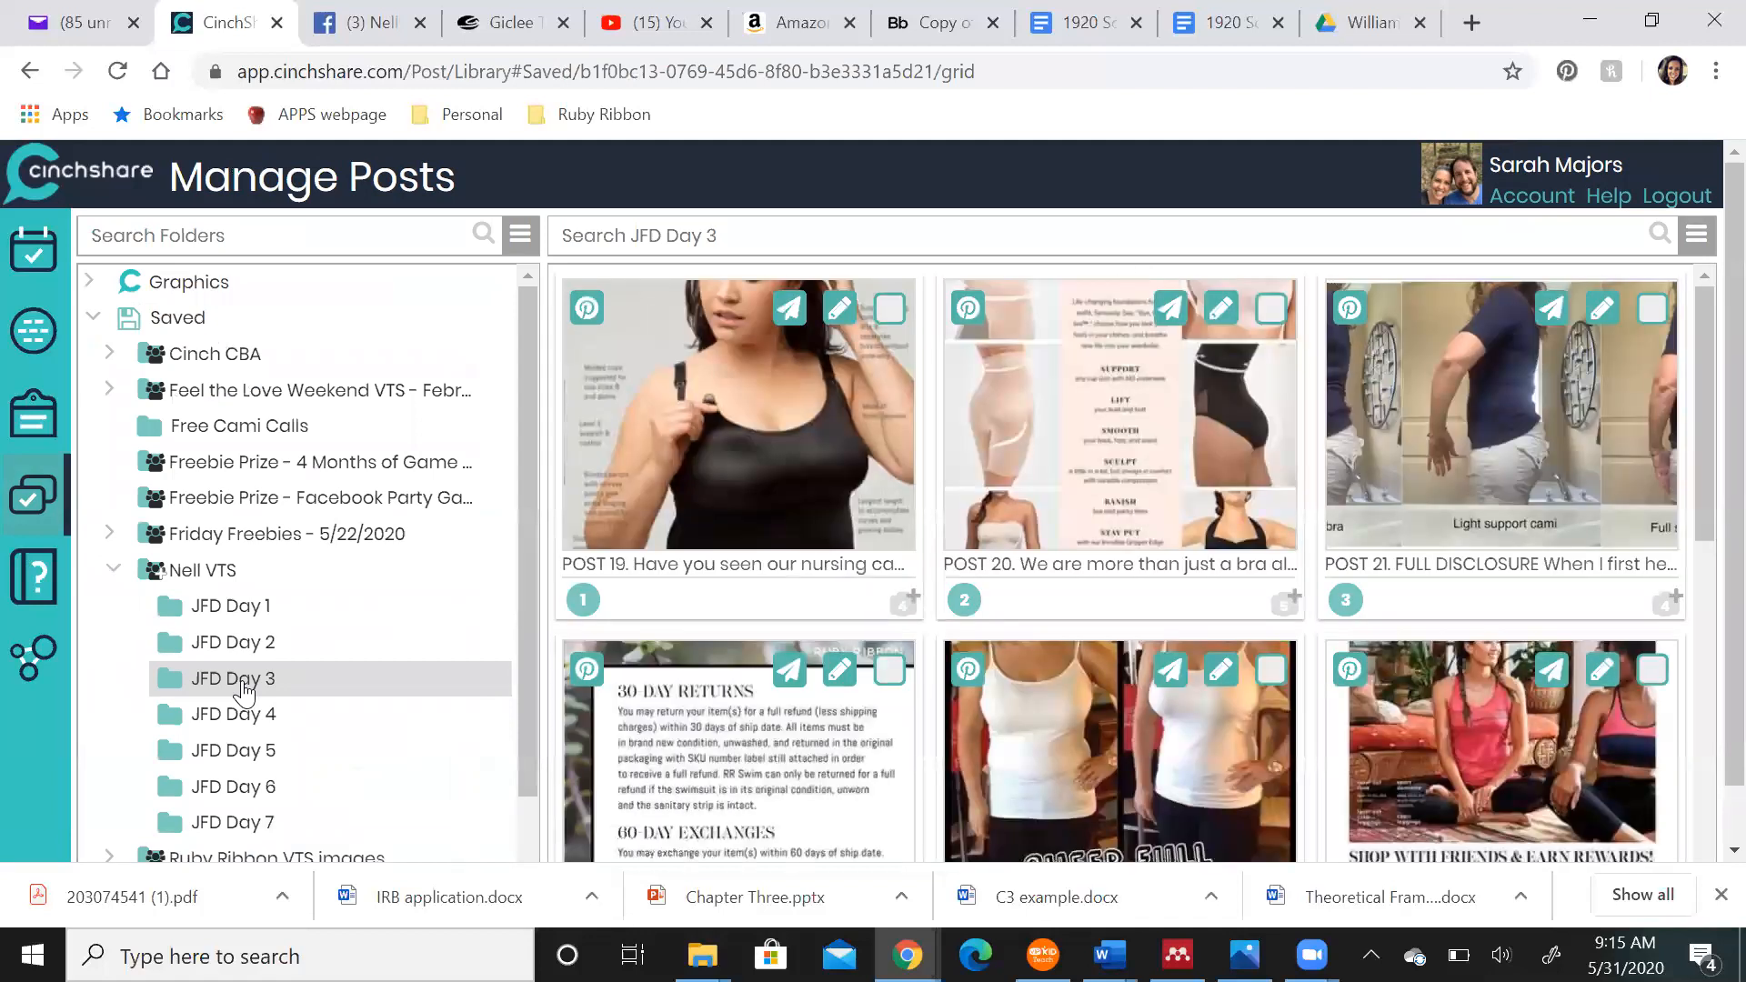
pyautogui.click(1696, 235)
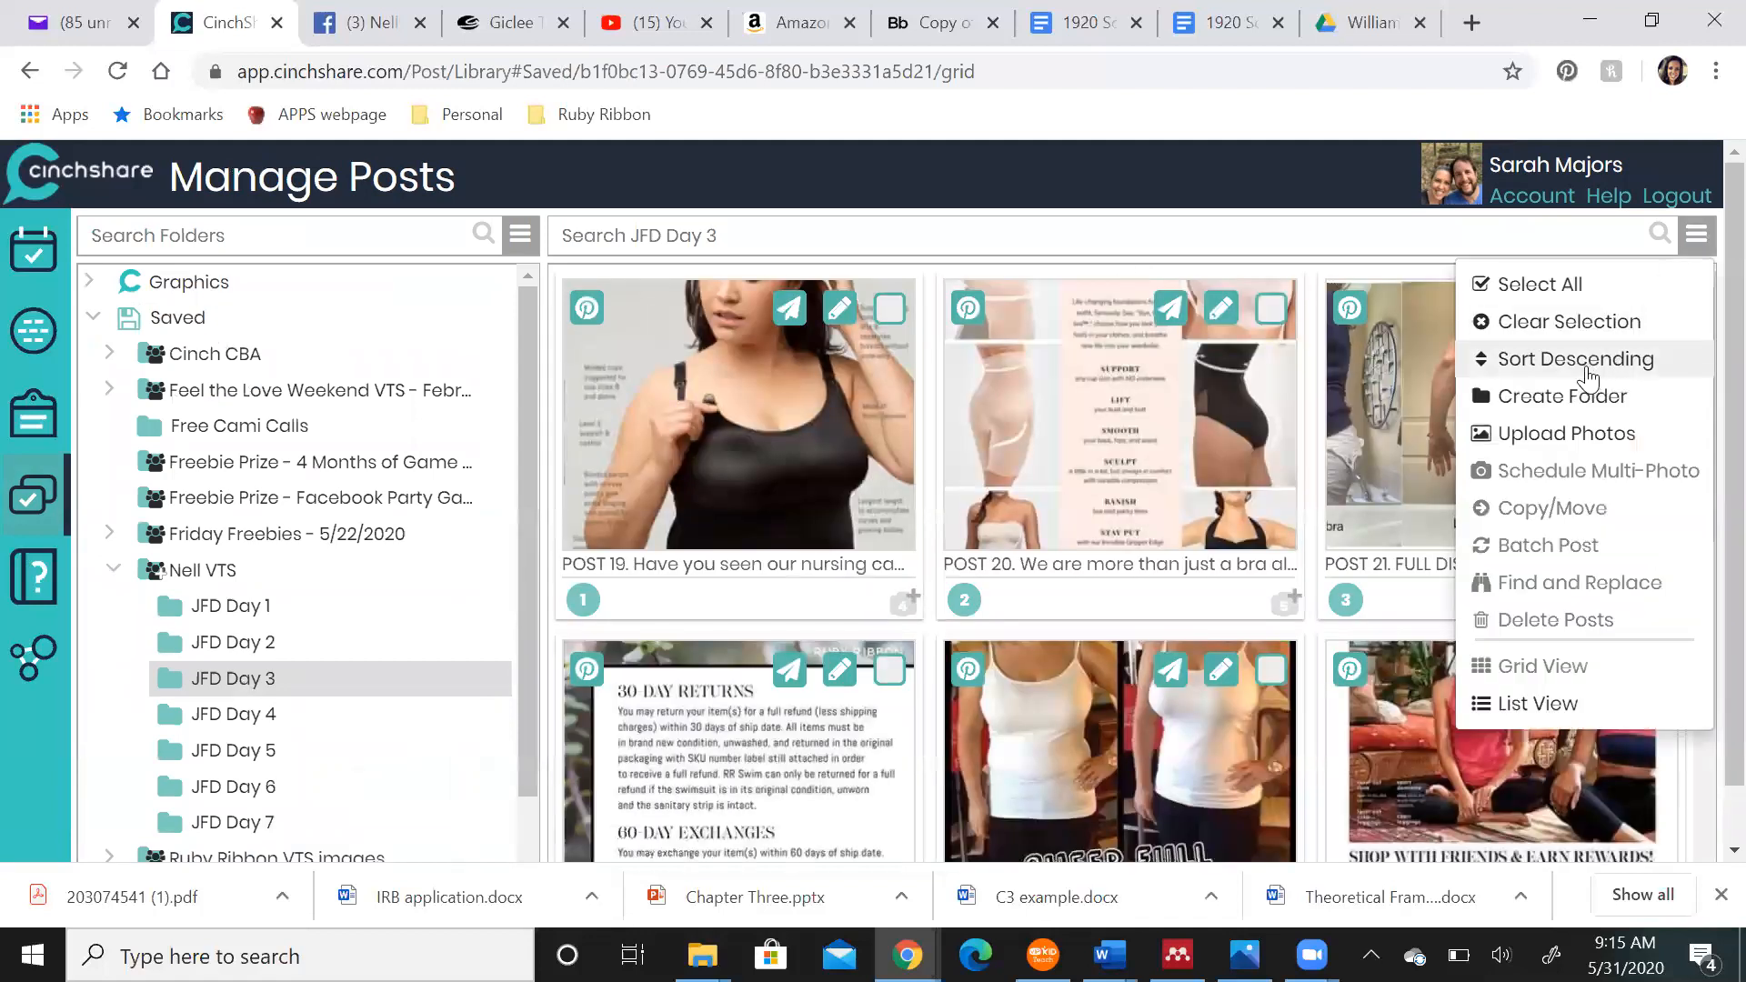
pyautogui.click(1539, 291)
pyautogui.click(1696, 236)
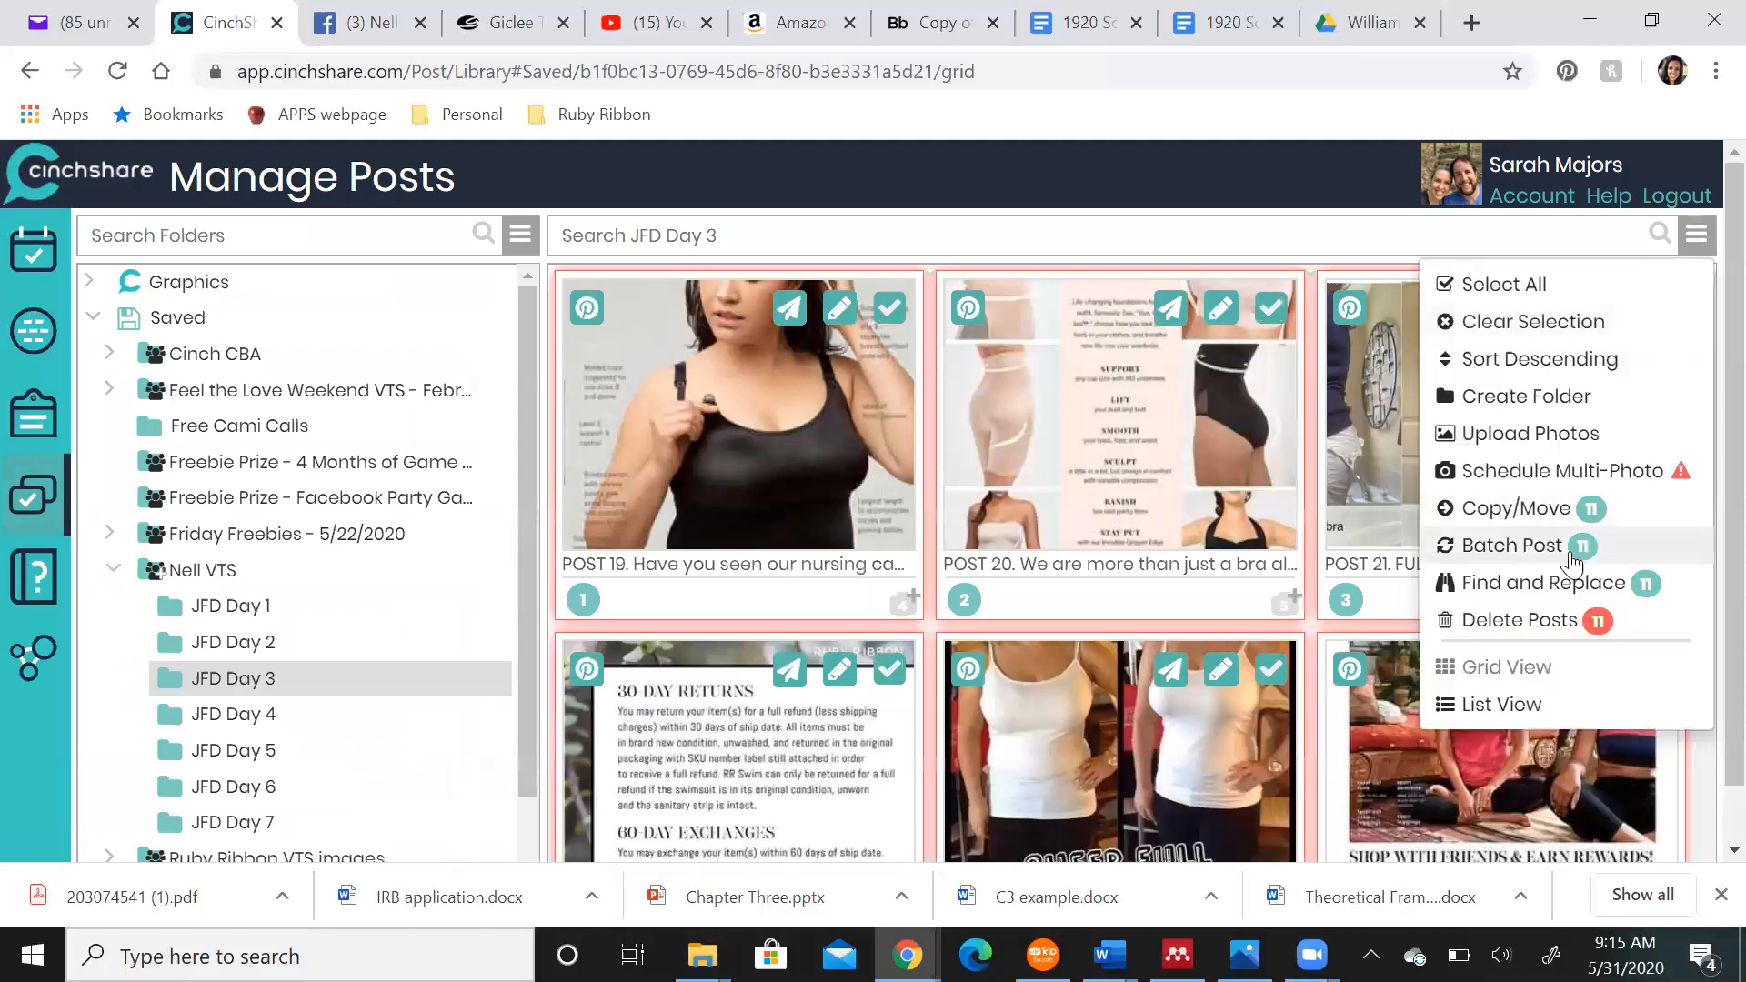
# Use Find and Replace on the JFD Day 3 posts to preview swapping the previous hostess's first name for the new hostess's
pyautogui.click(1546, 580)
pyautogui.click(839, 312)
pyautogui.click(734, 371)
pyautogui.click(639, 431)
pyautogui.click(1386, 501)
# Review the current and replaced messages through POST 29 and update the JFD Day 3 posts with the replacements
pyautogui.scroll(-5, 1117, 626)
pyautogui.scroll(-15, 1119, 627)
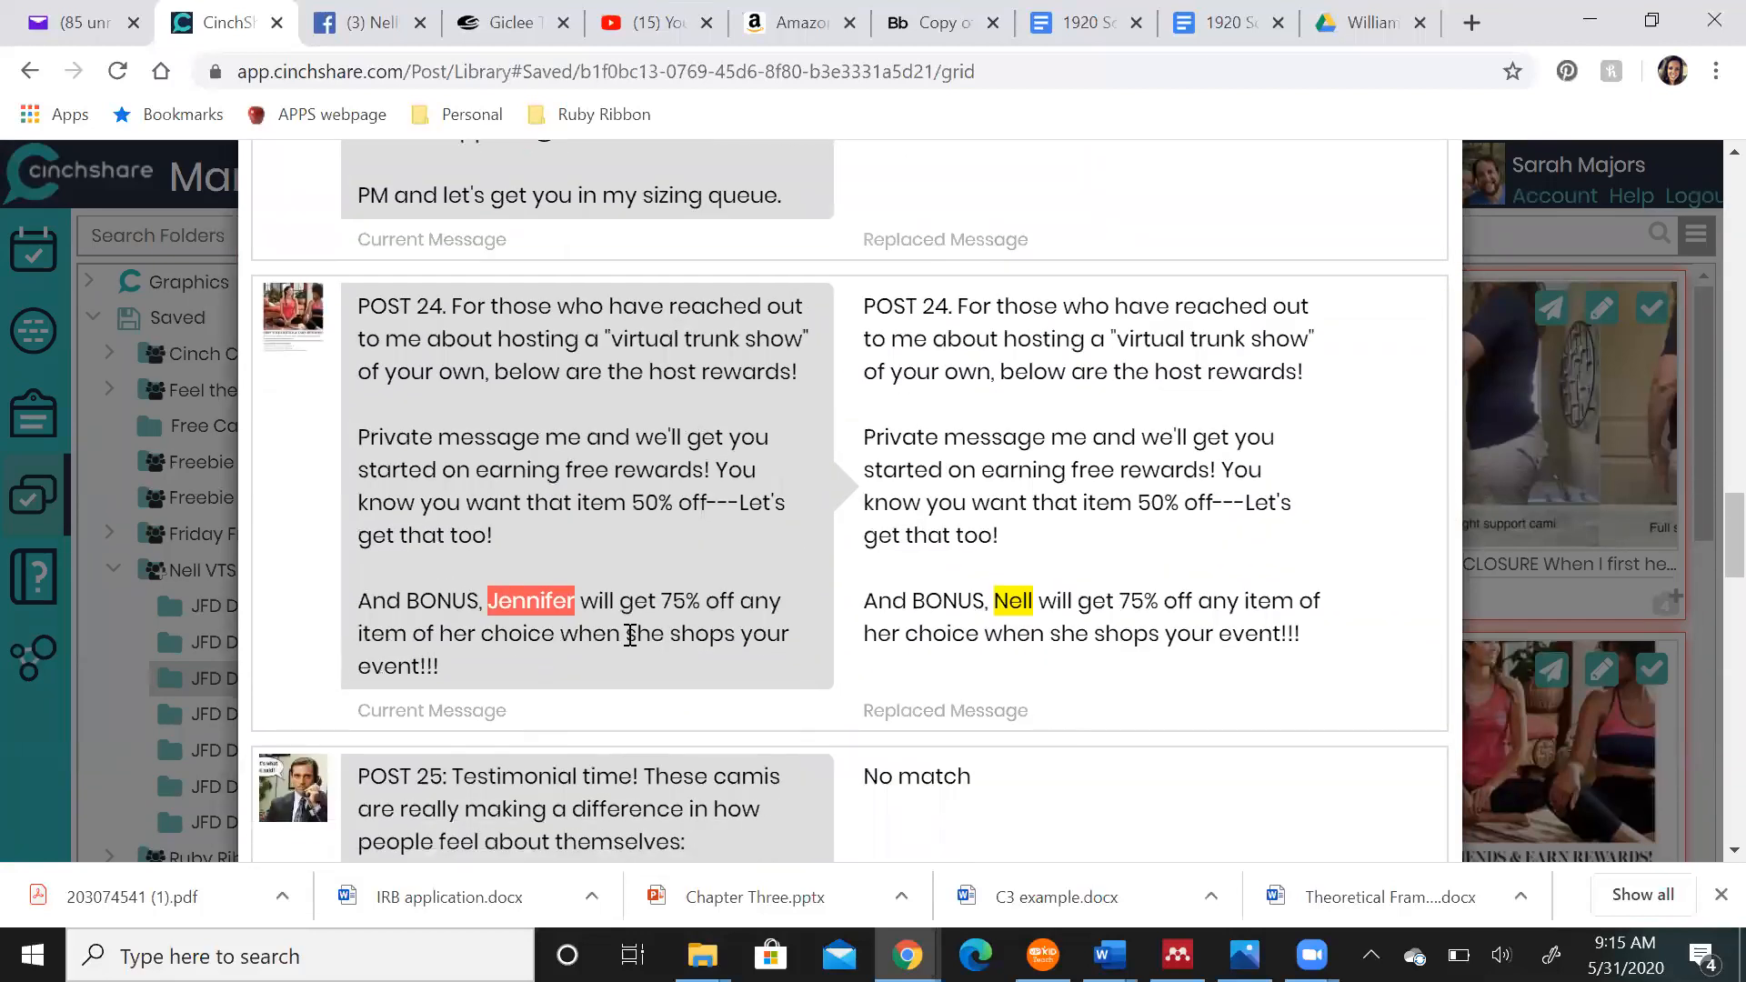
pyautogui.scroll(-12, 1163, 568)
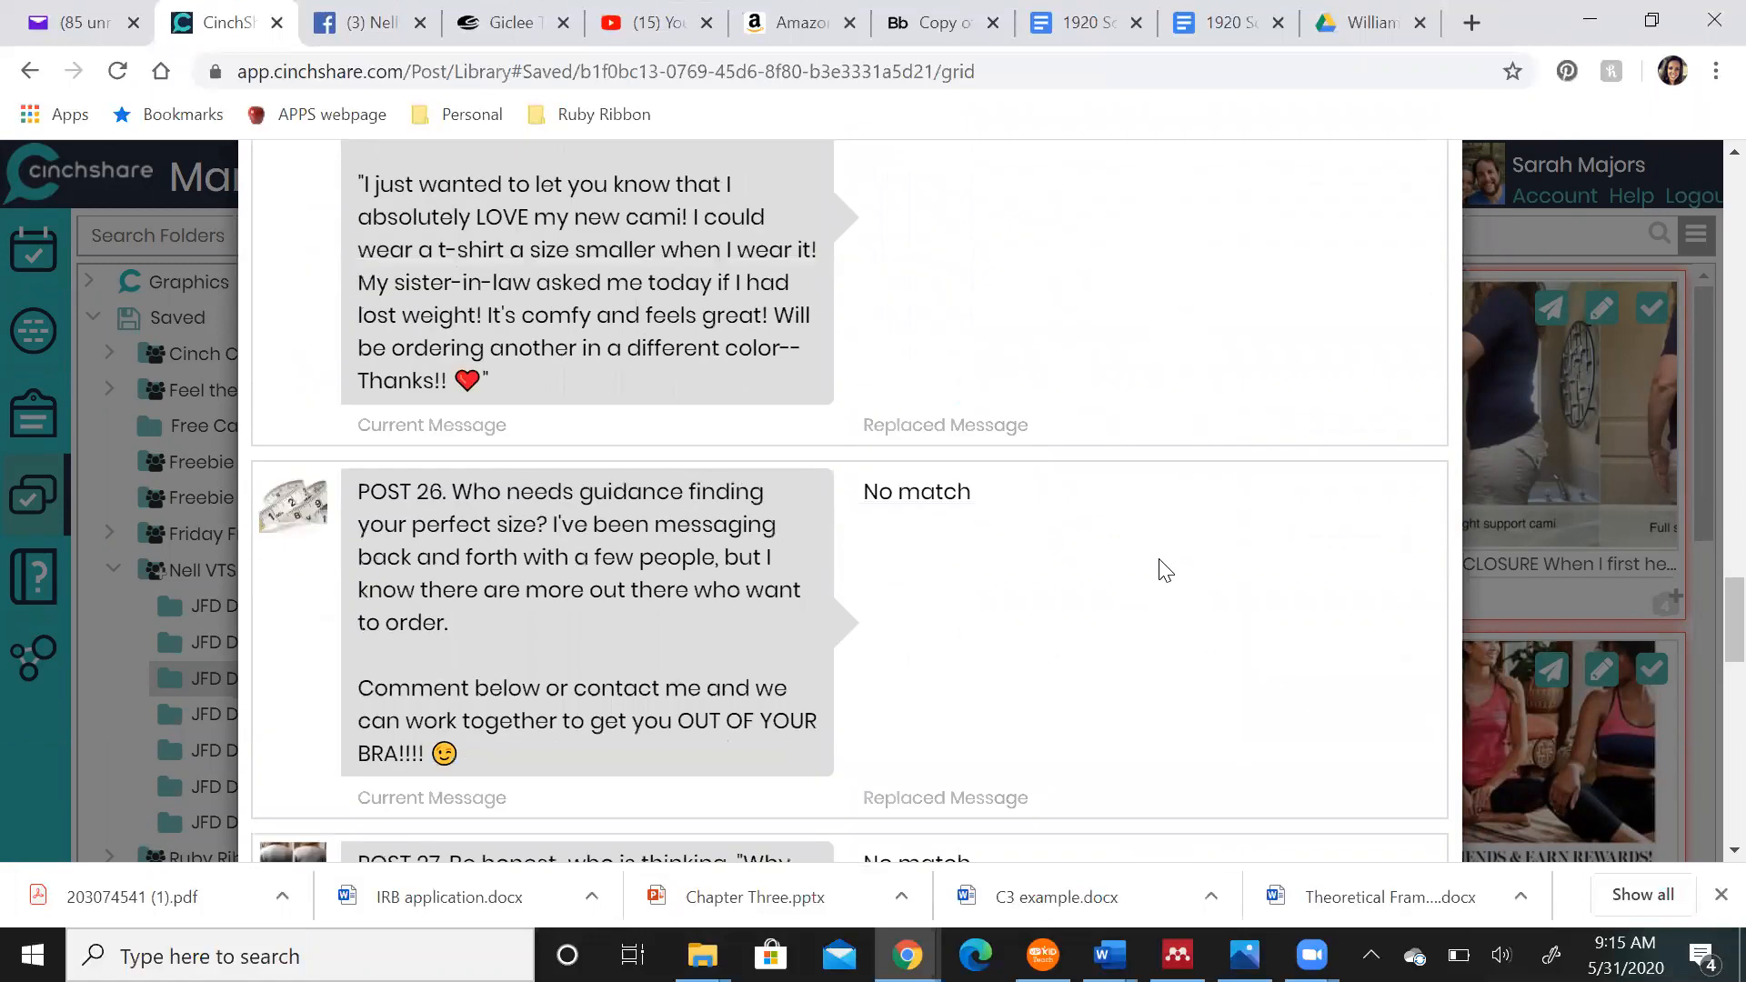
pyautogui.scroll(-2, 1165, 570)
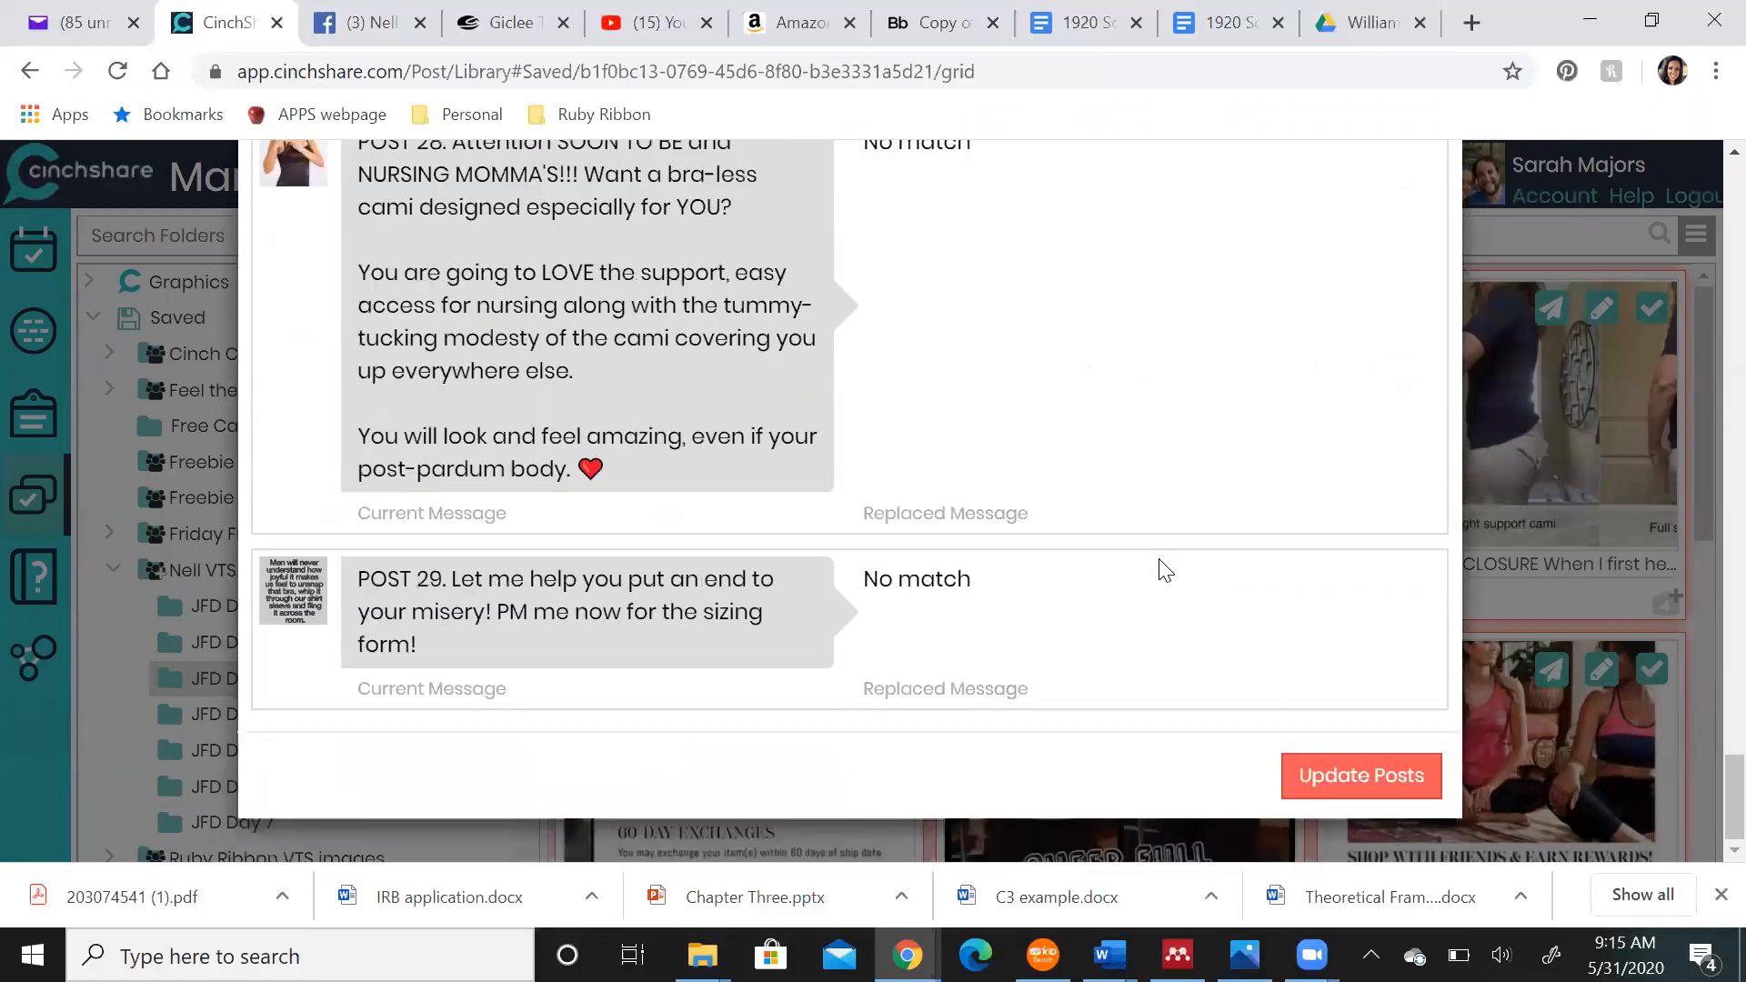
pyautogui.scroll(8, 1165, 570)
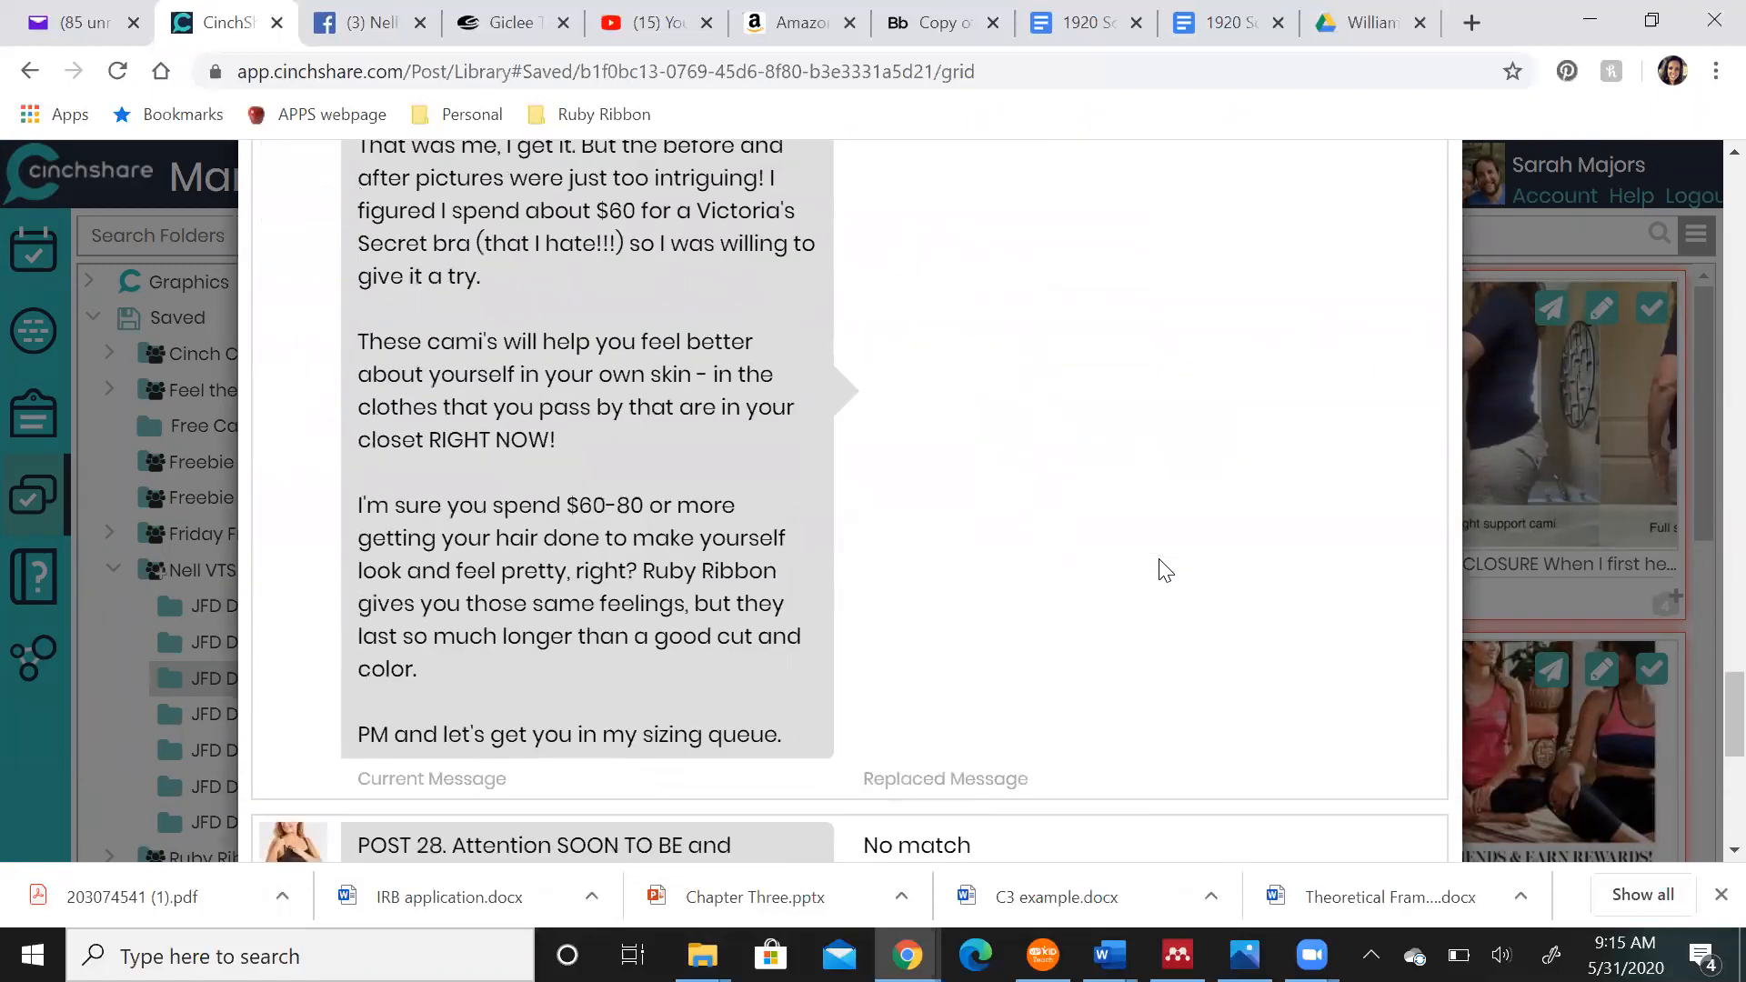
pyautogui.scroll(10, 1165, 570)
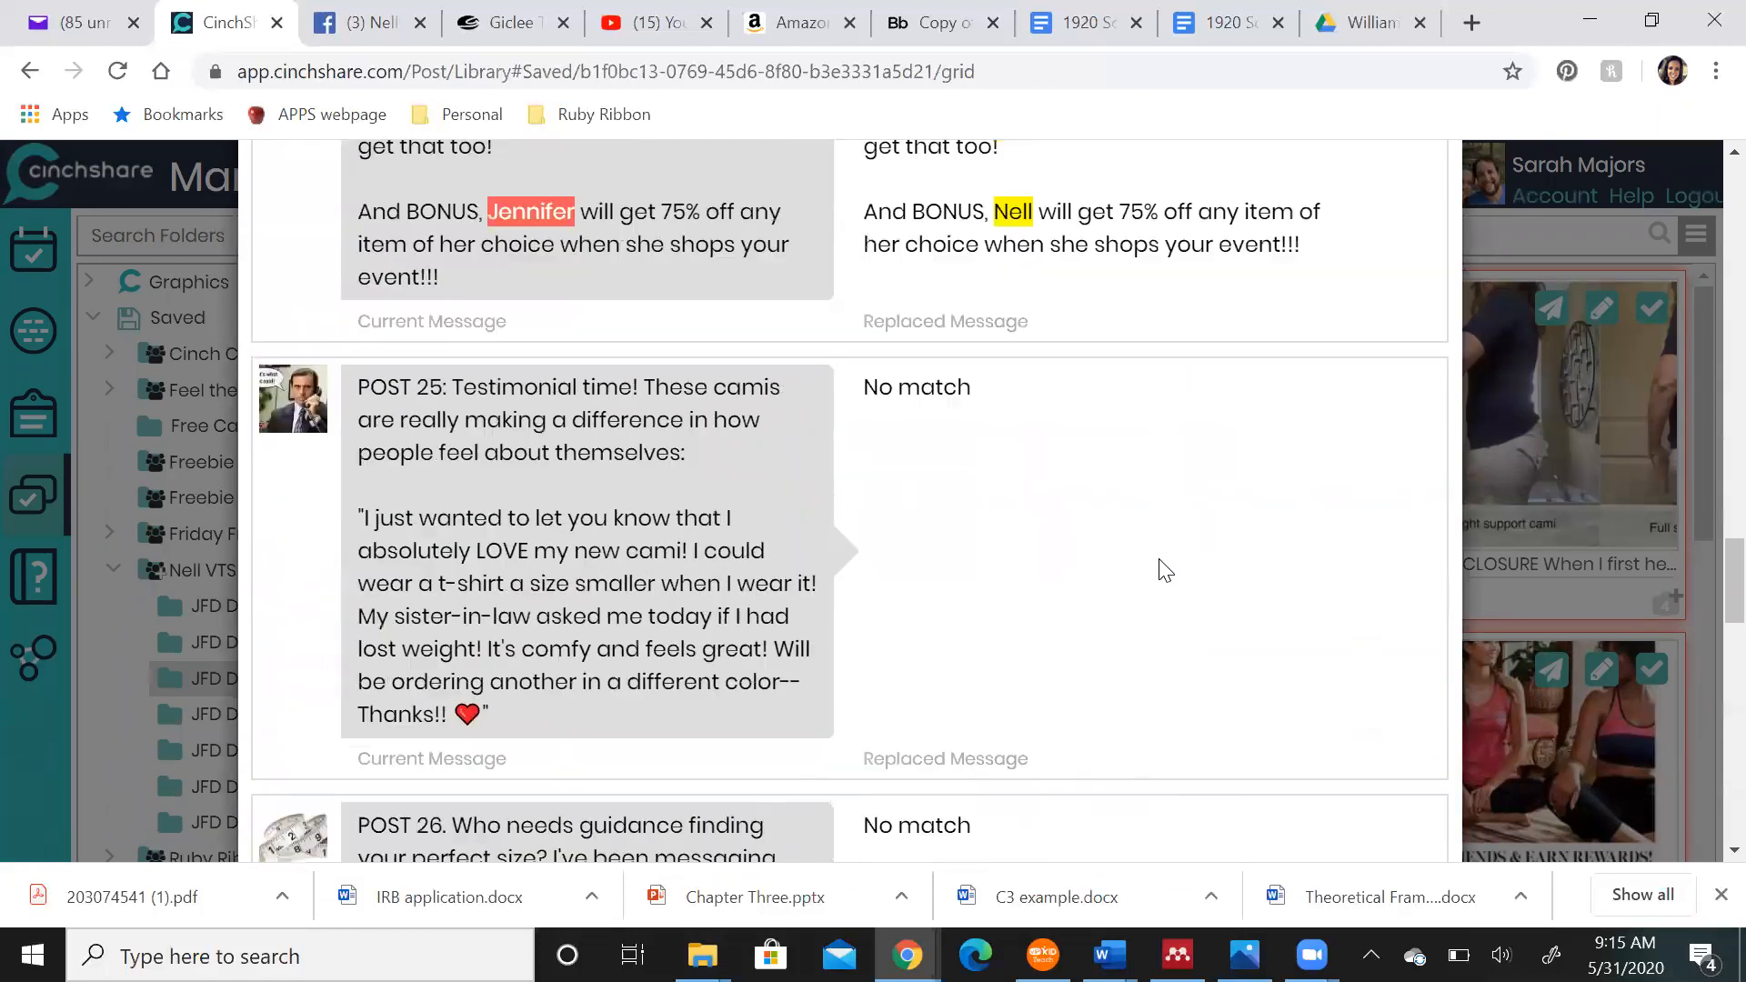
pyautogui.scroll(12, 1162, 558)
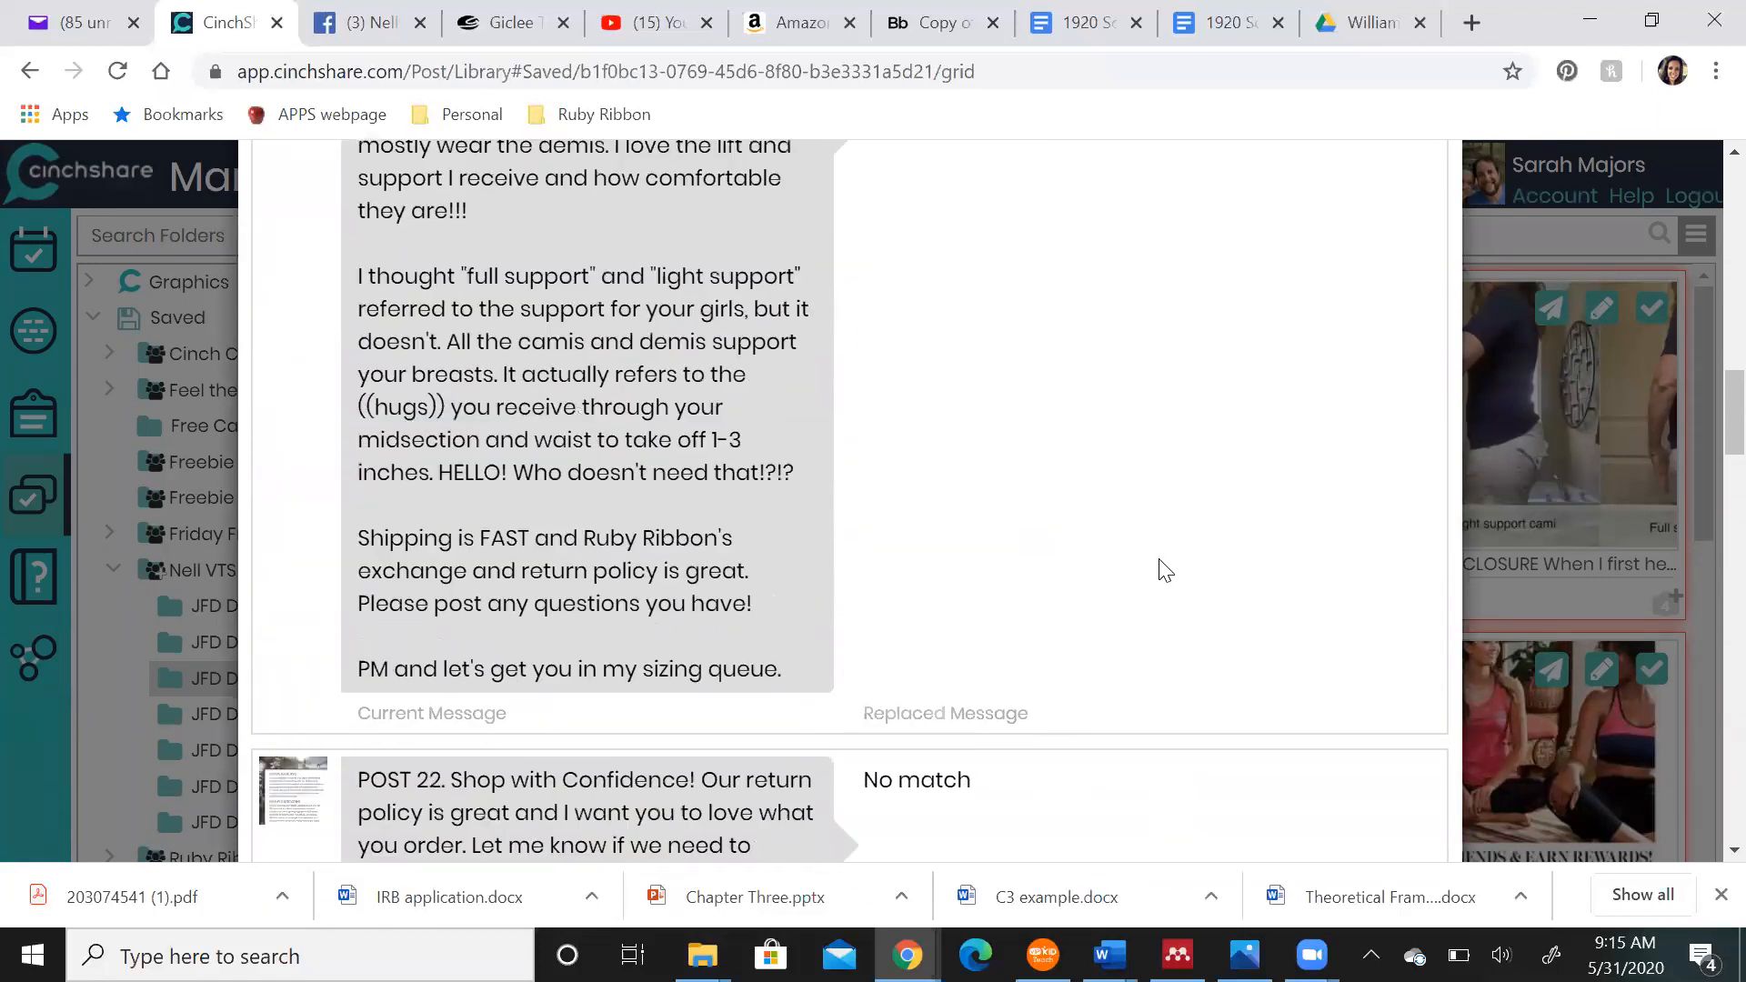
pyautogui.scroll(-18, 1160, 560)
pyautogui.scroll(-10, 1162, 569)
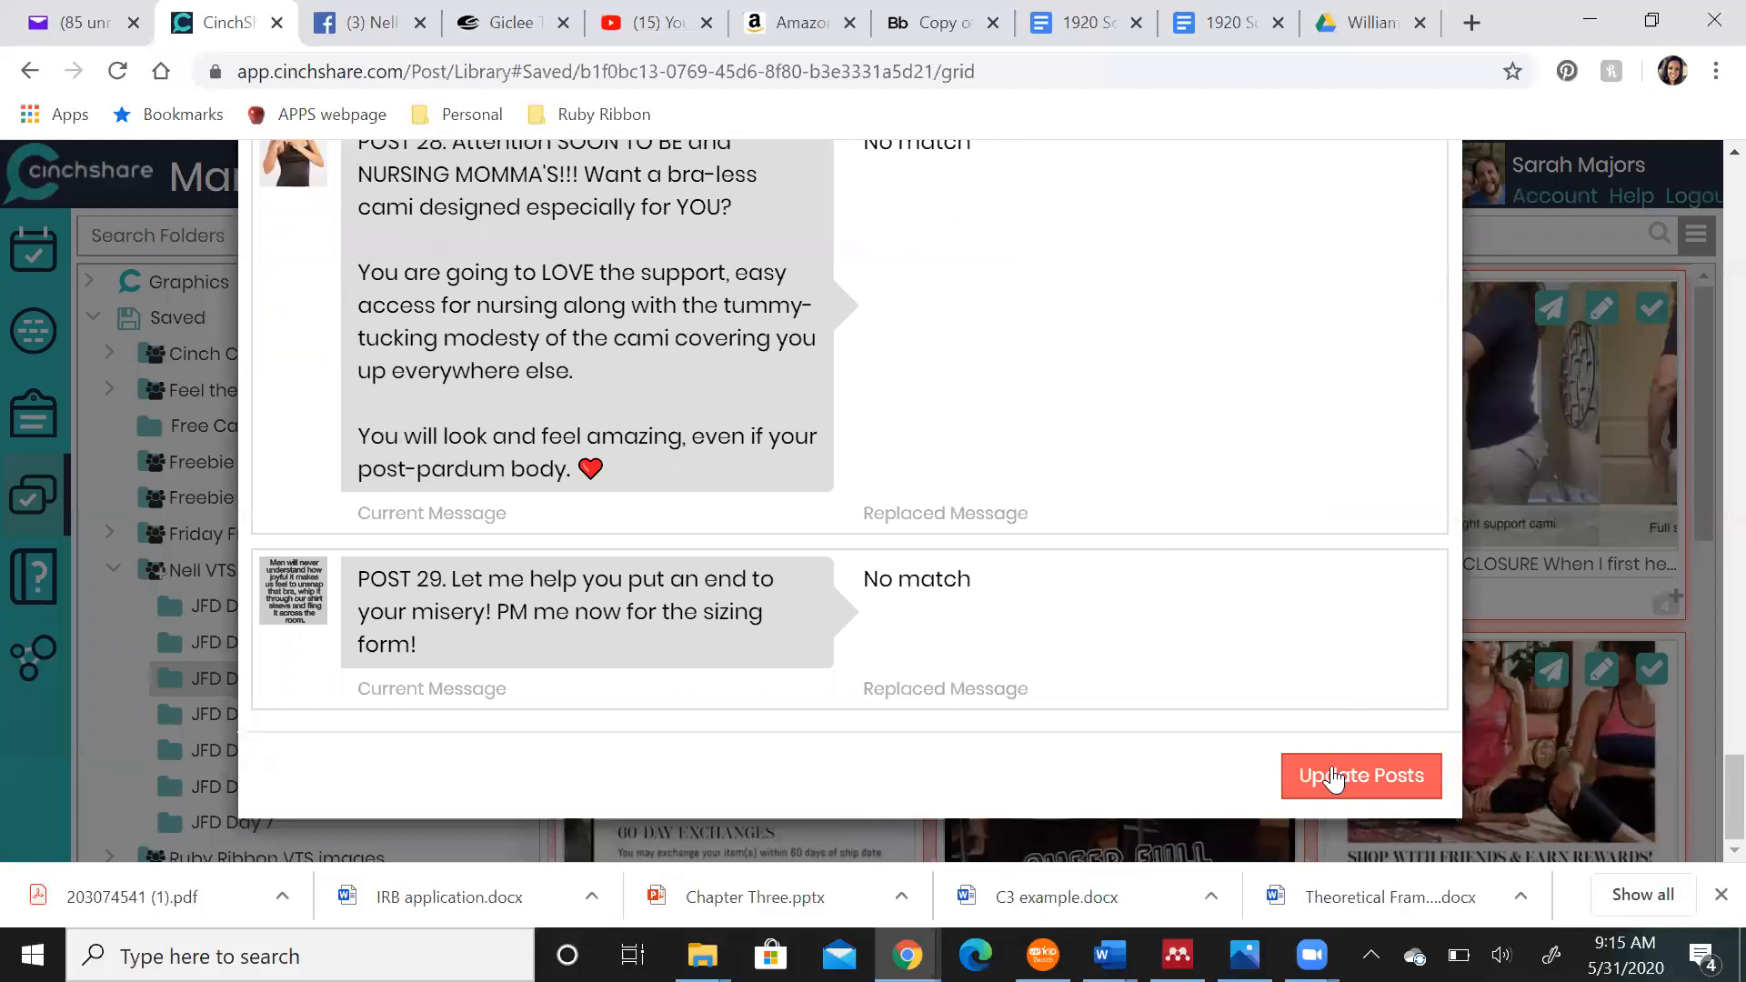
pyautogui.click(1327, 775)
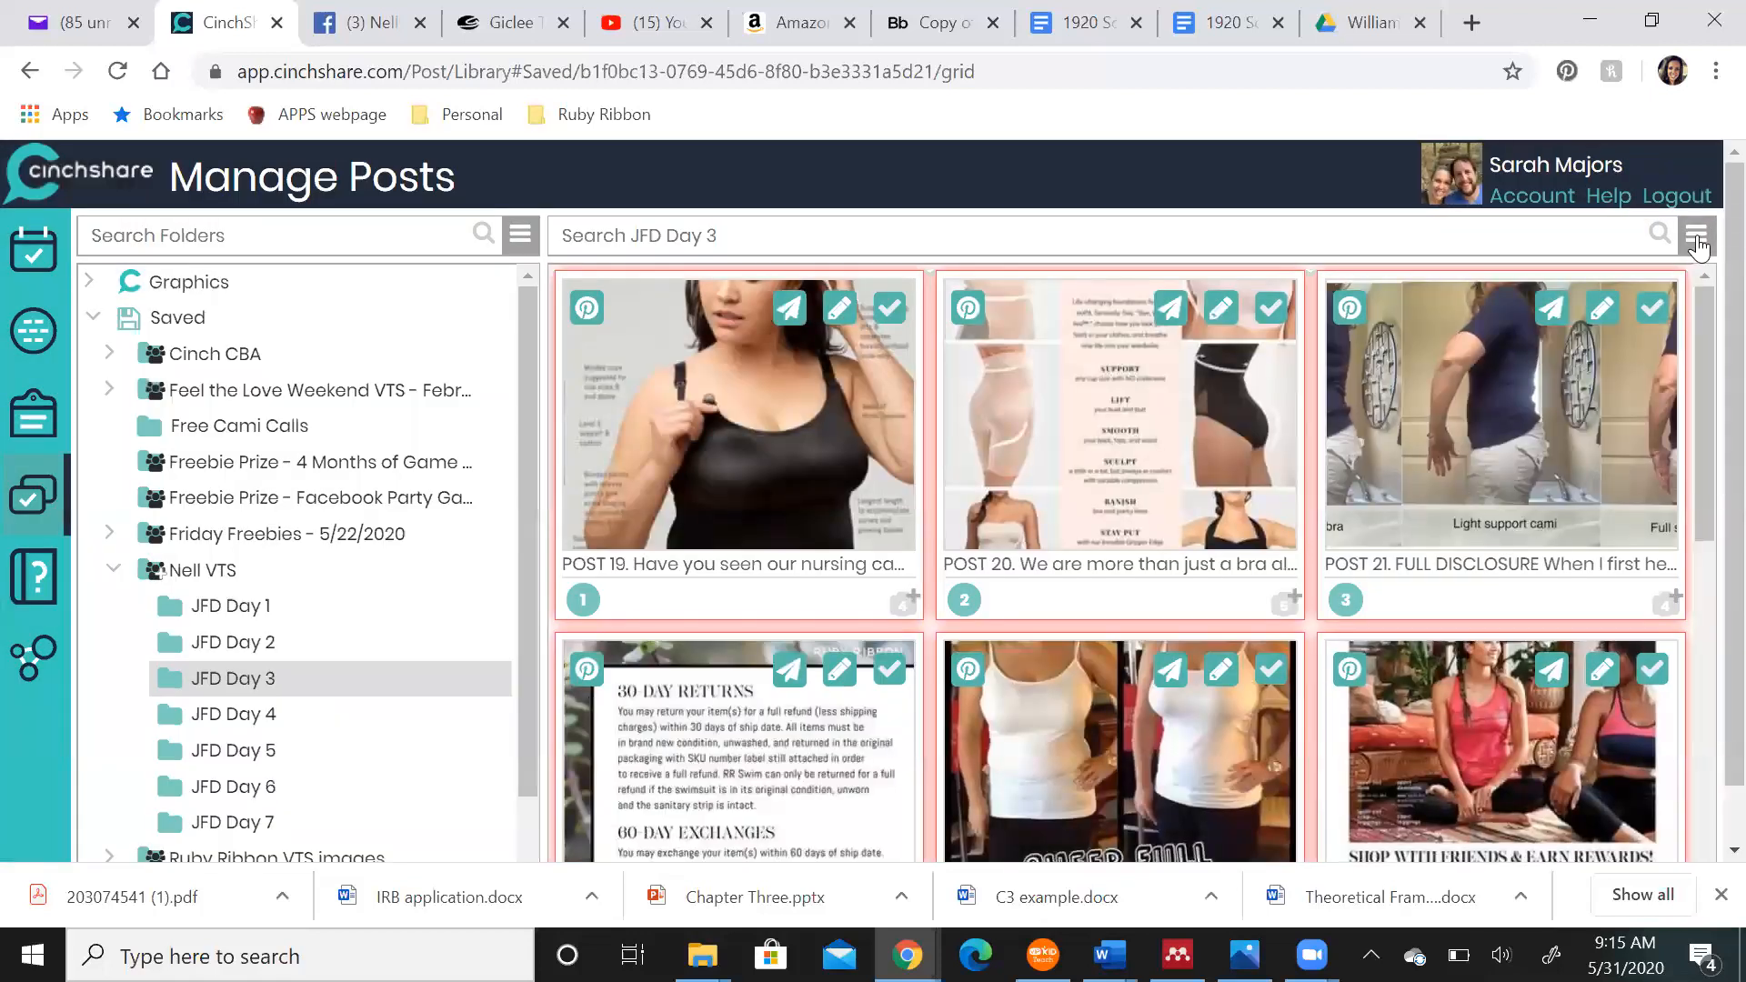
# Start a batch post with the selected JFD Day 3 posts for the new hostess's Bra Free Beauties group, starting June 2, 2020
pyautogui.click(1696, 237)
pyautogui.click(1552, 546)
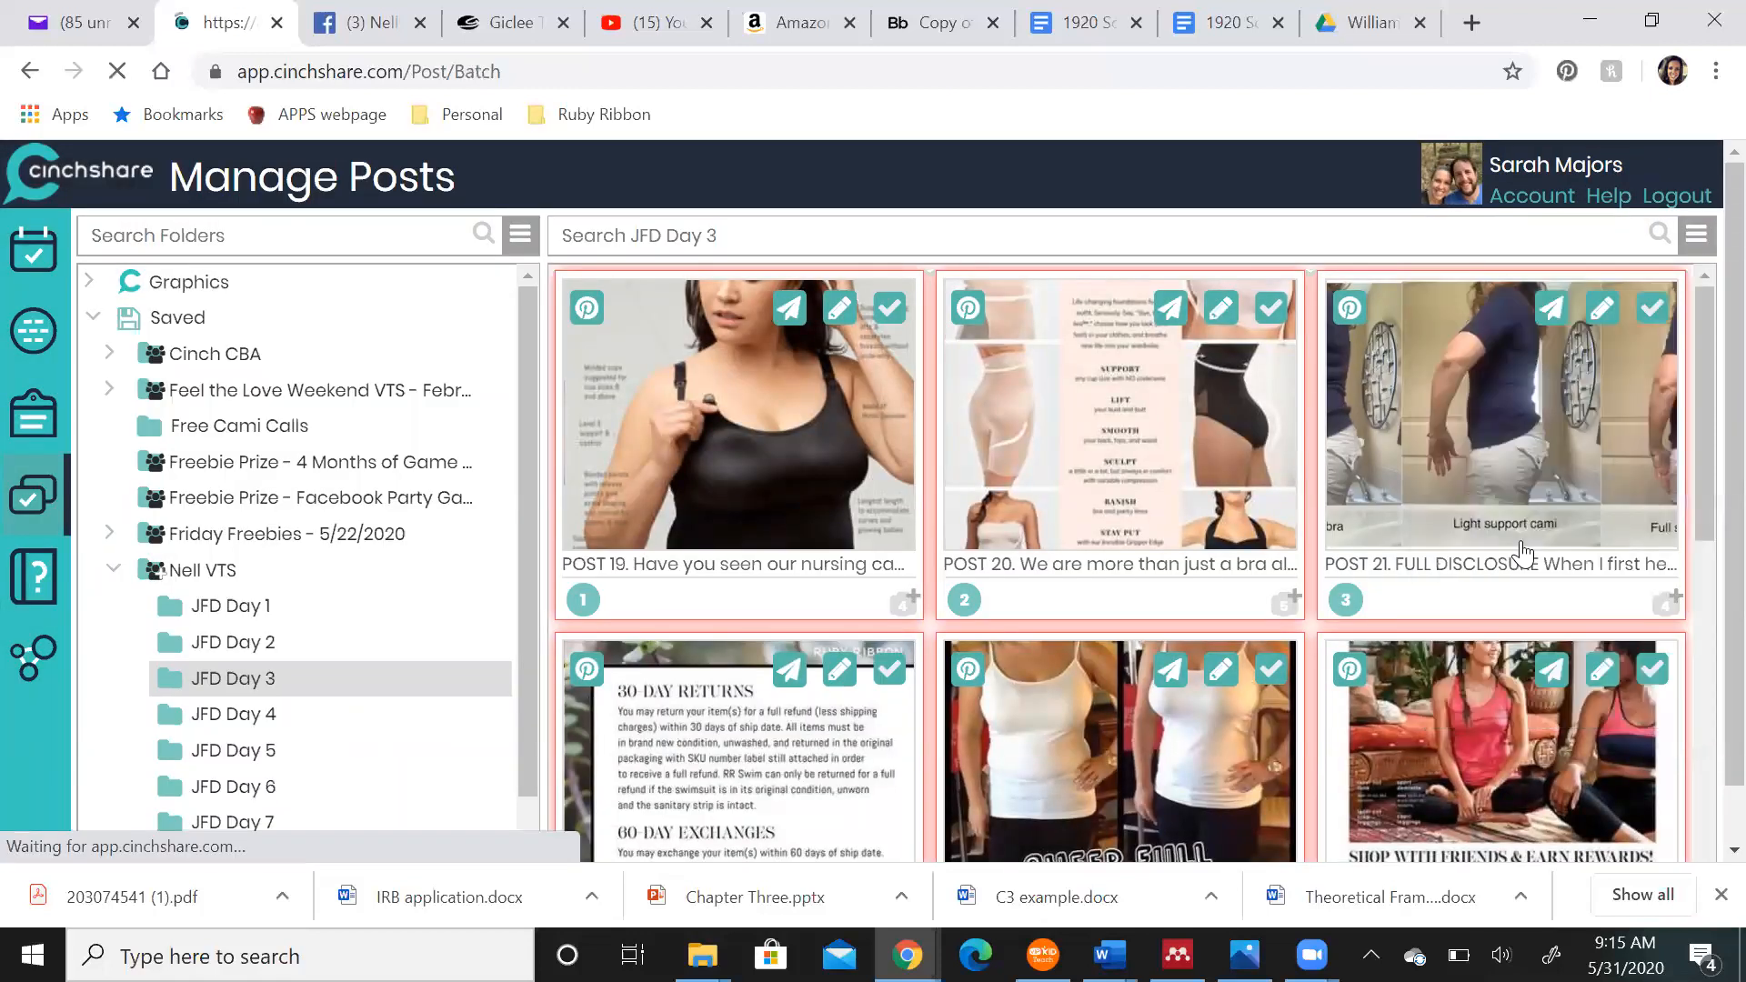
pyautogui.click(580, 615)
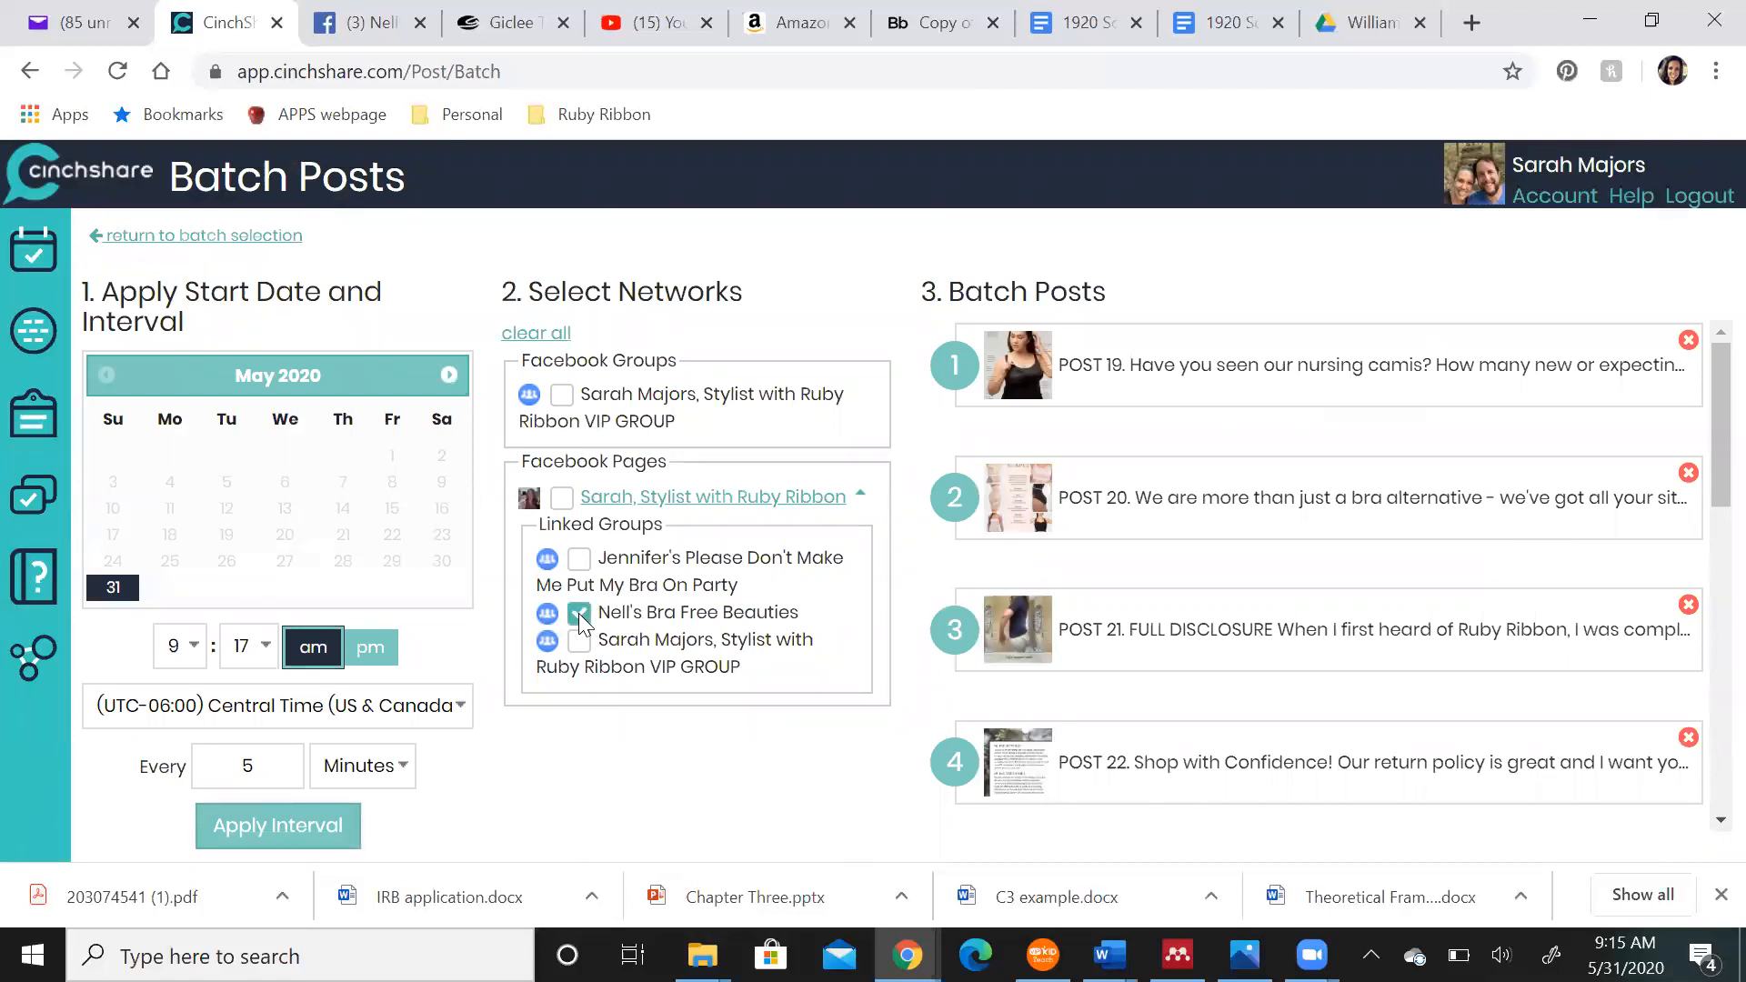
pyautogui.click(448, 375)
pyautogui.click(229, 458)
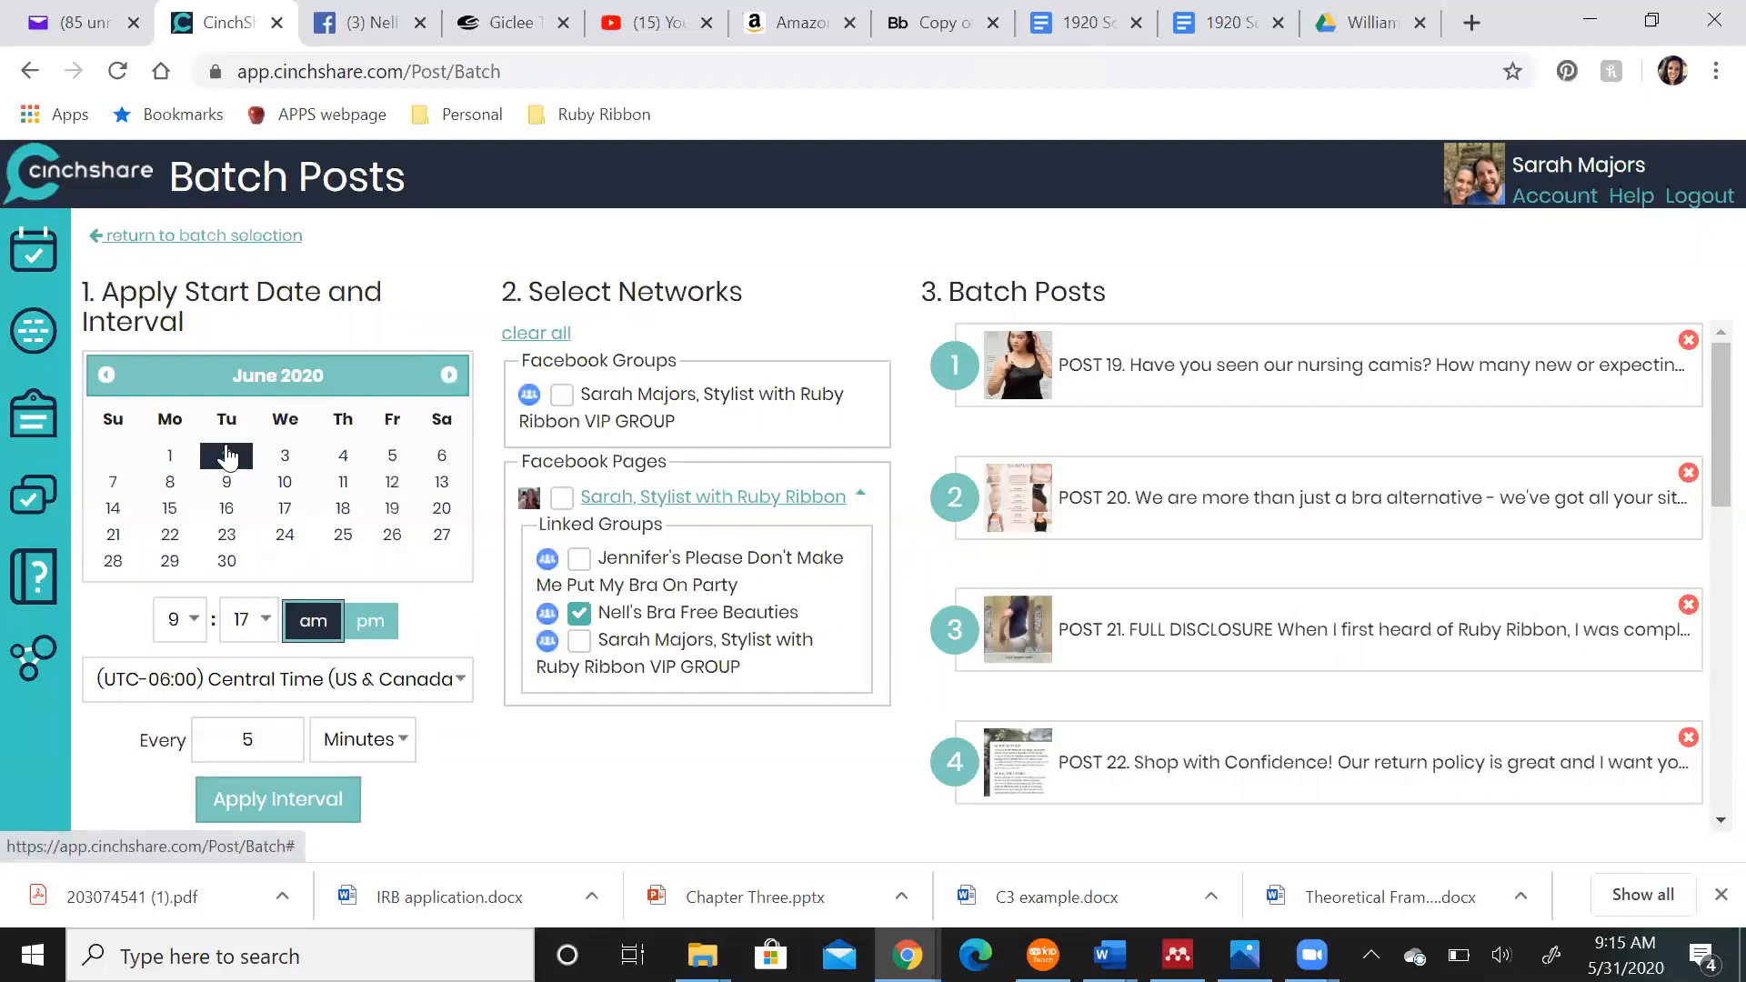
# Set the JFD Day 3 batch start time to 7:02 am
pyautogui.click(189, 622)
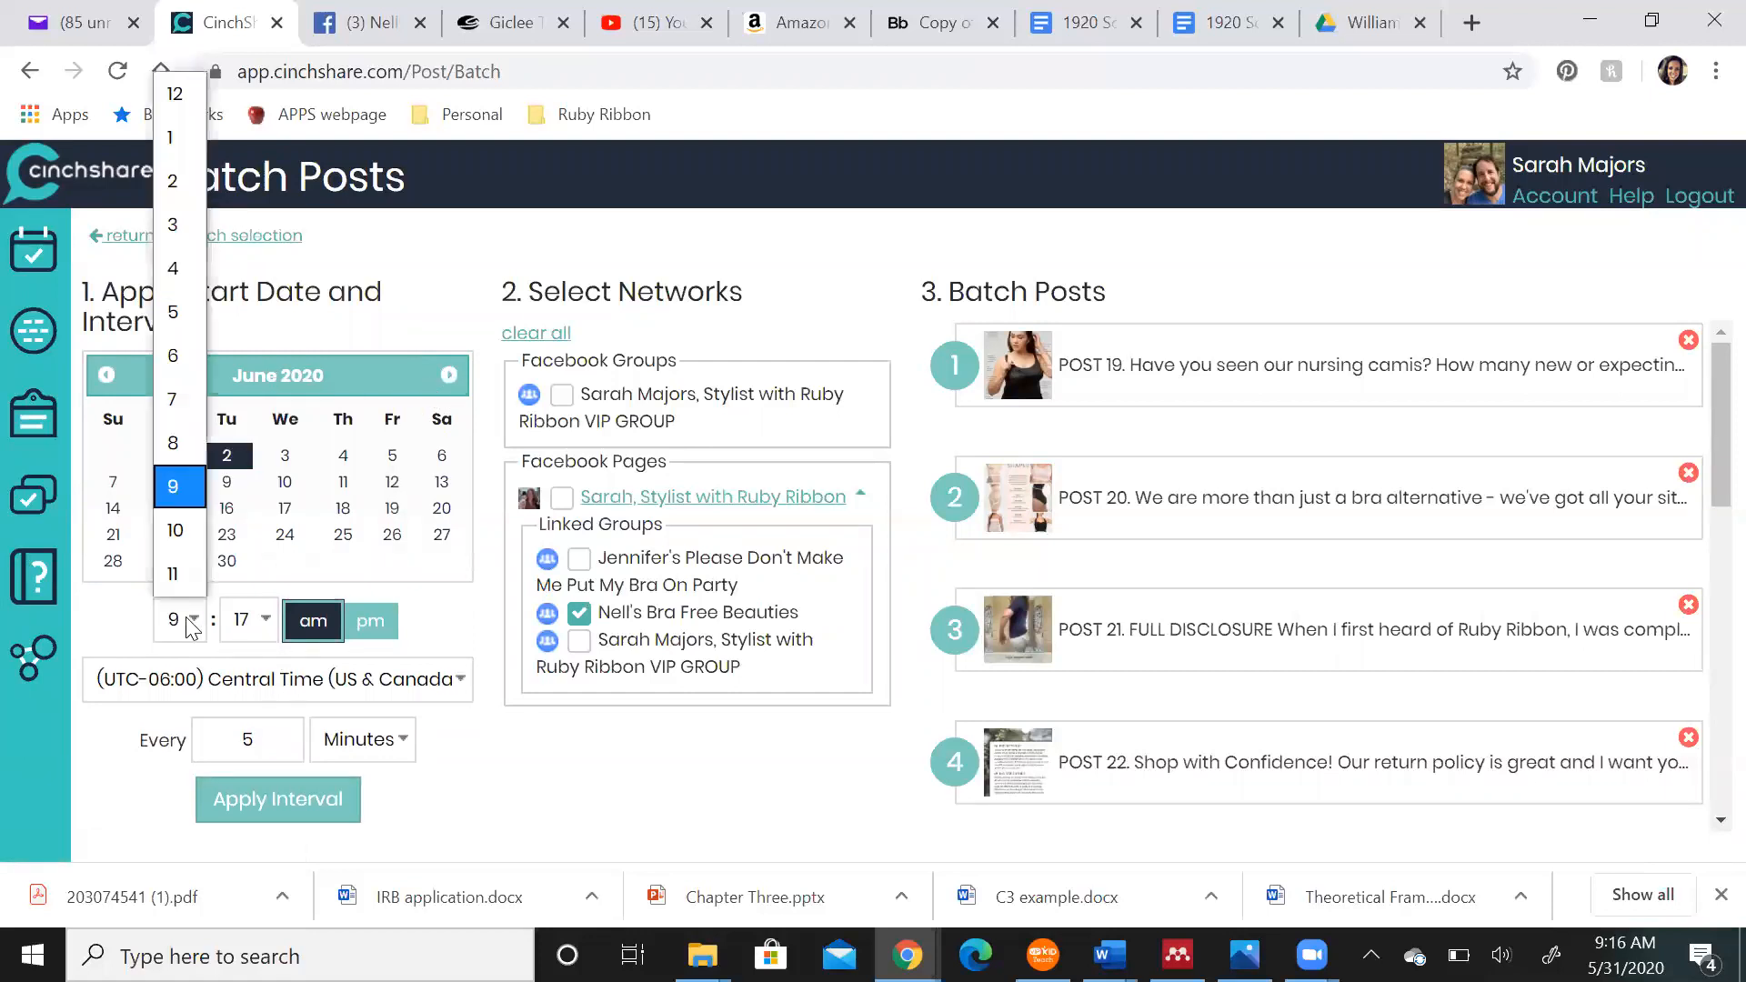
pyautogui.click(175, 401)
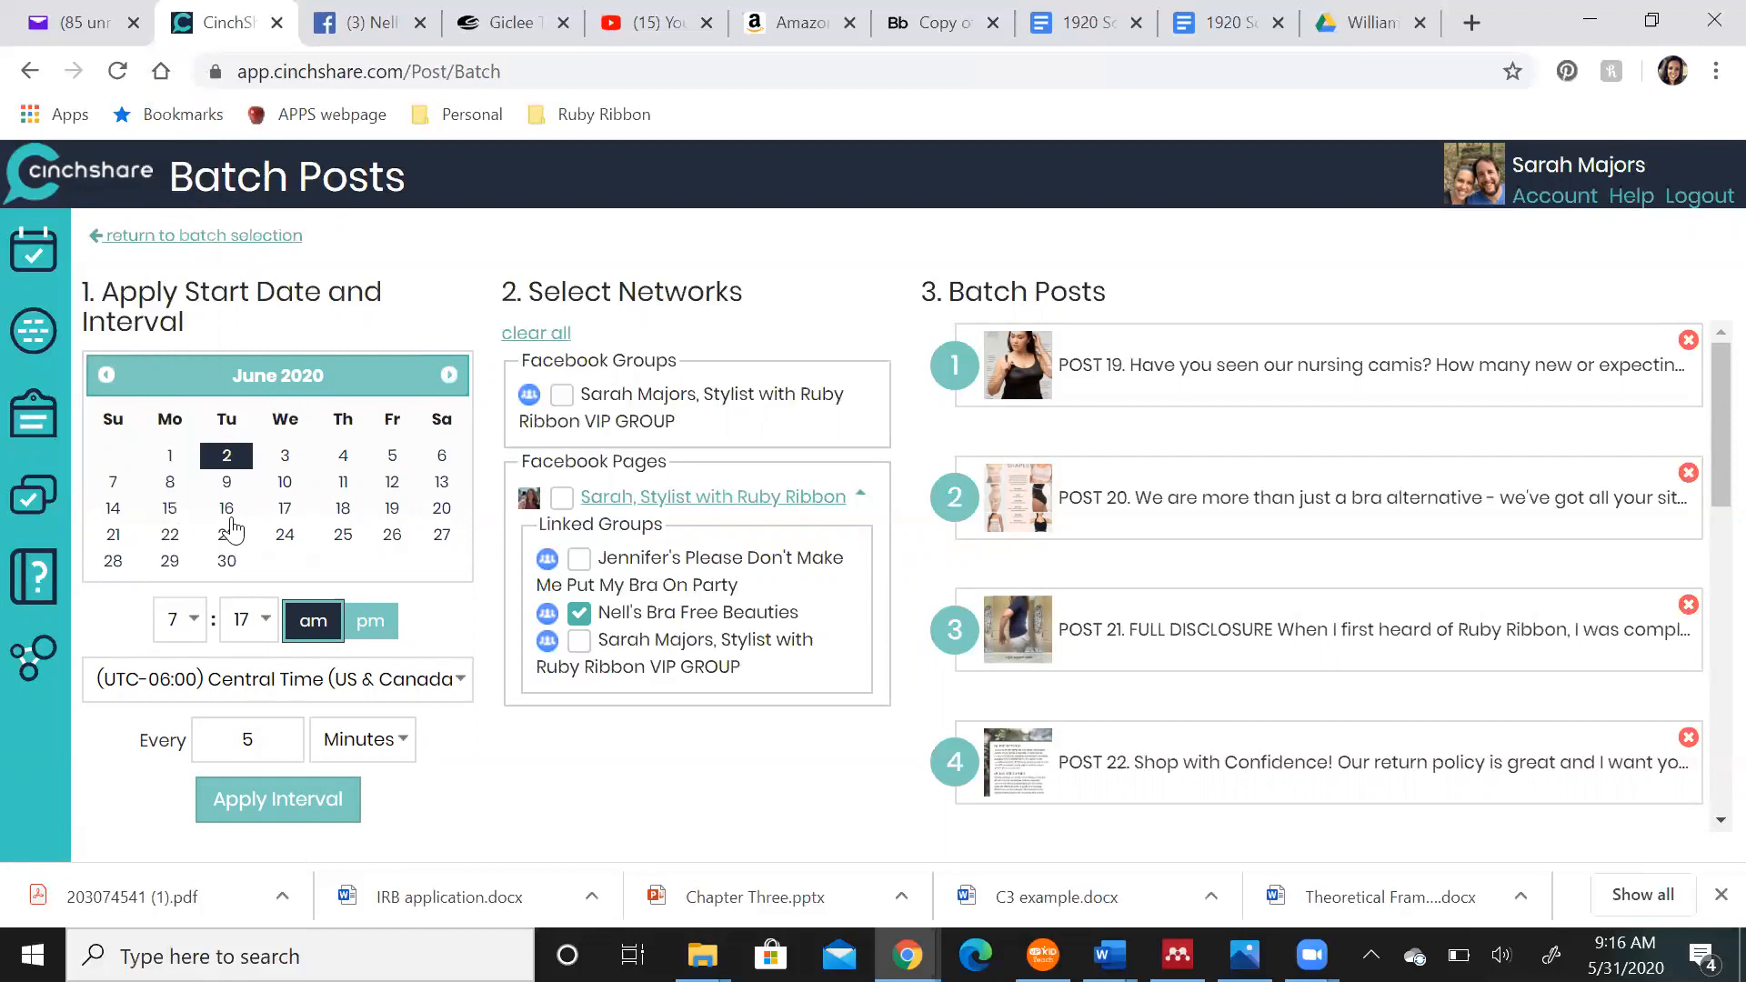
pyautogui.click(262, 621)
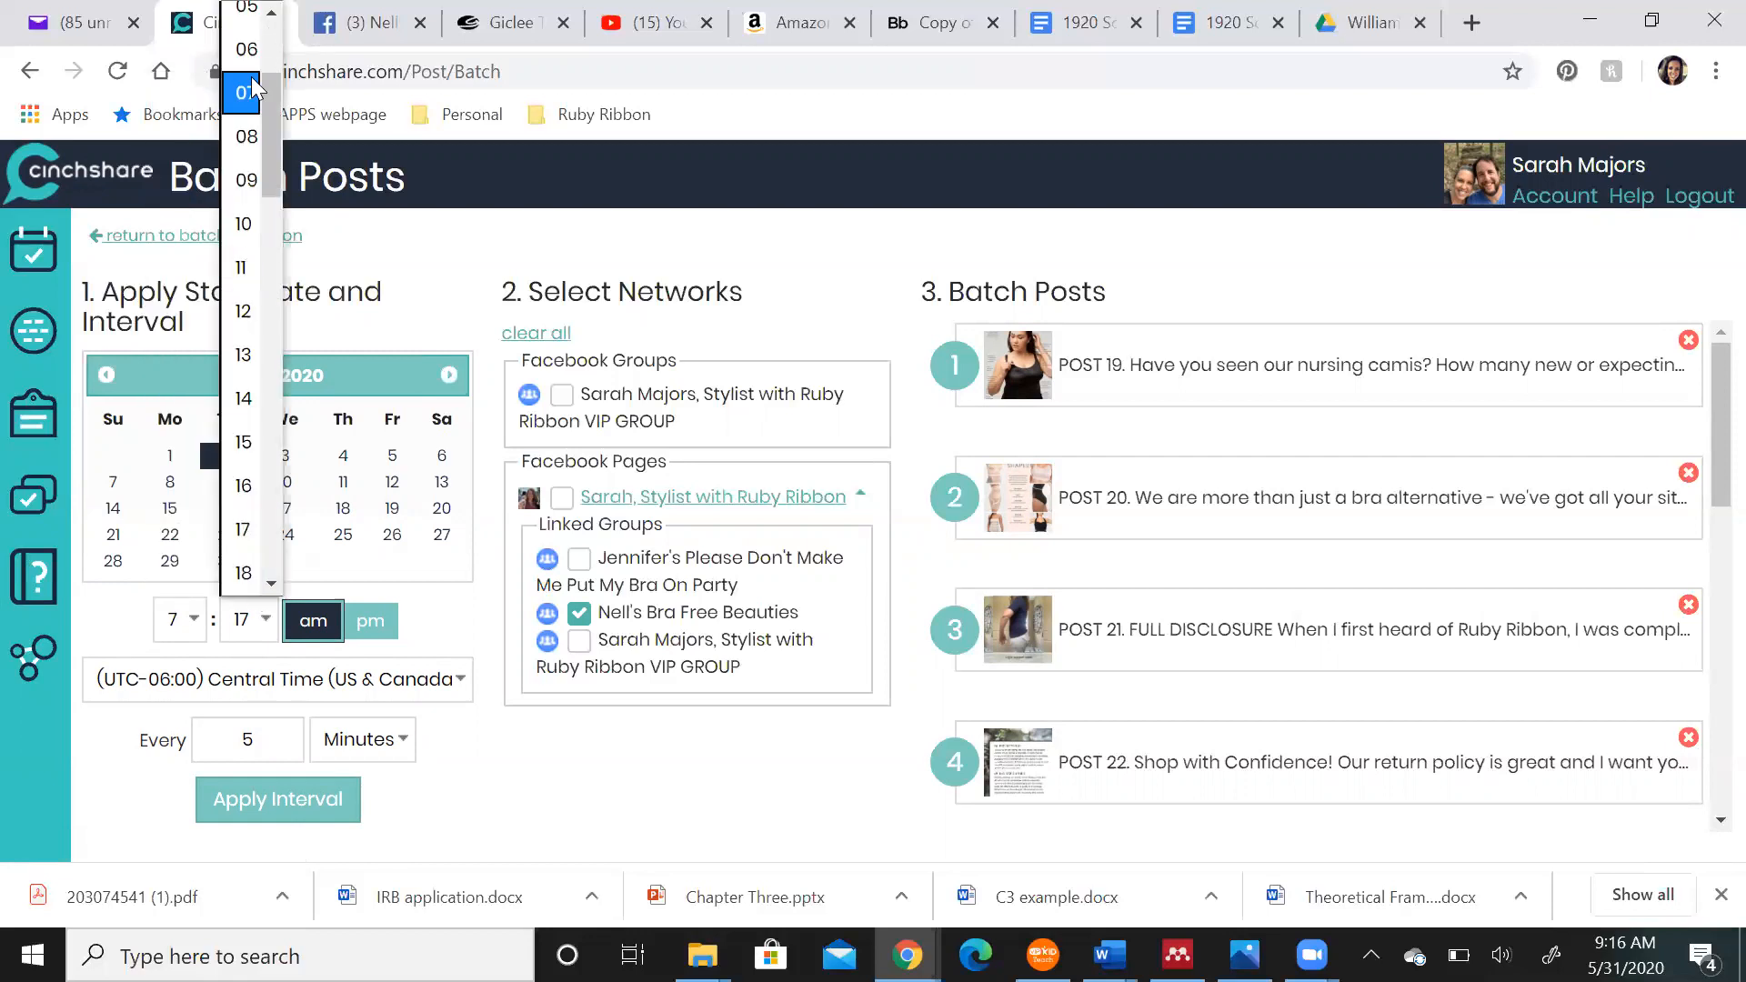
pyautogui.scroll(2, 247, 86)
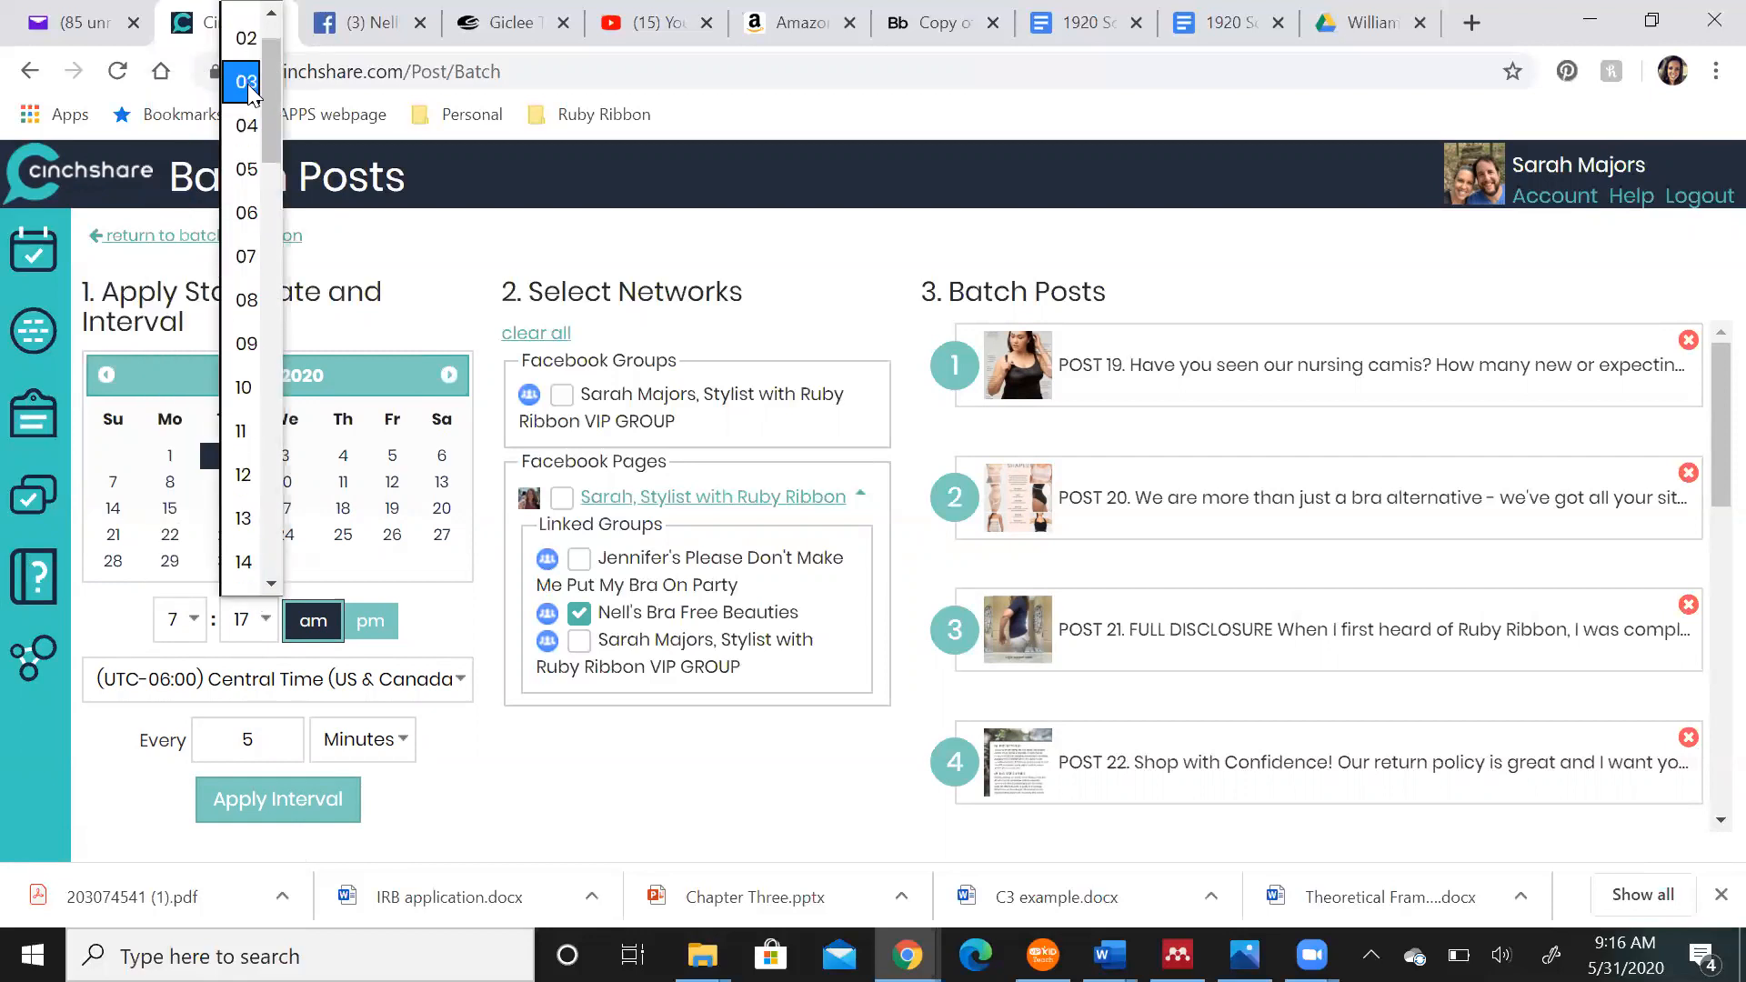
pyautogui.click(247, 70)
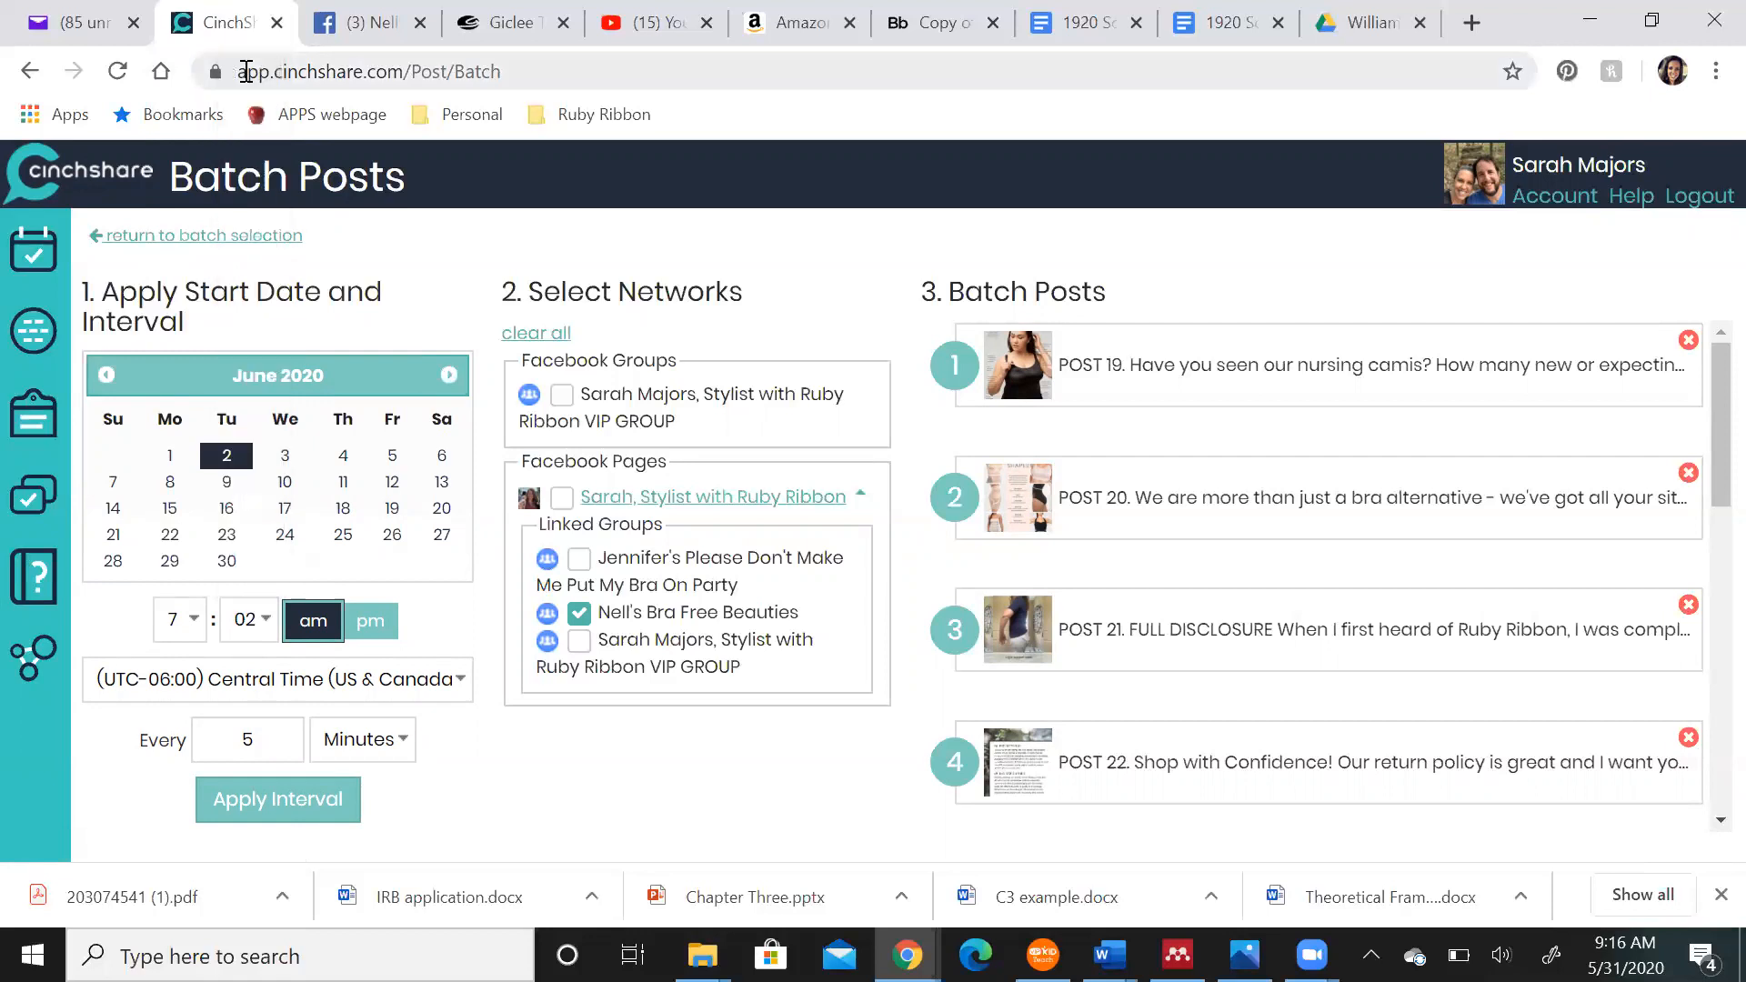
# Apply a 92-minute interval to the JFD Day 3 batch and check the post times through POST 29
pyautogui.moveTo(269, 735); pyautogui.dragTo(224, 735)
pyautogui.write('90')
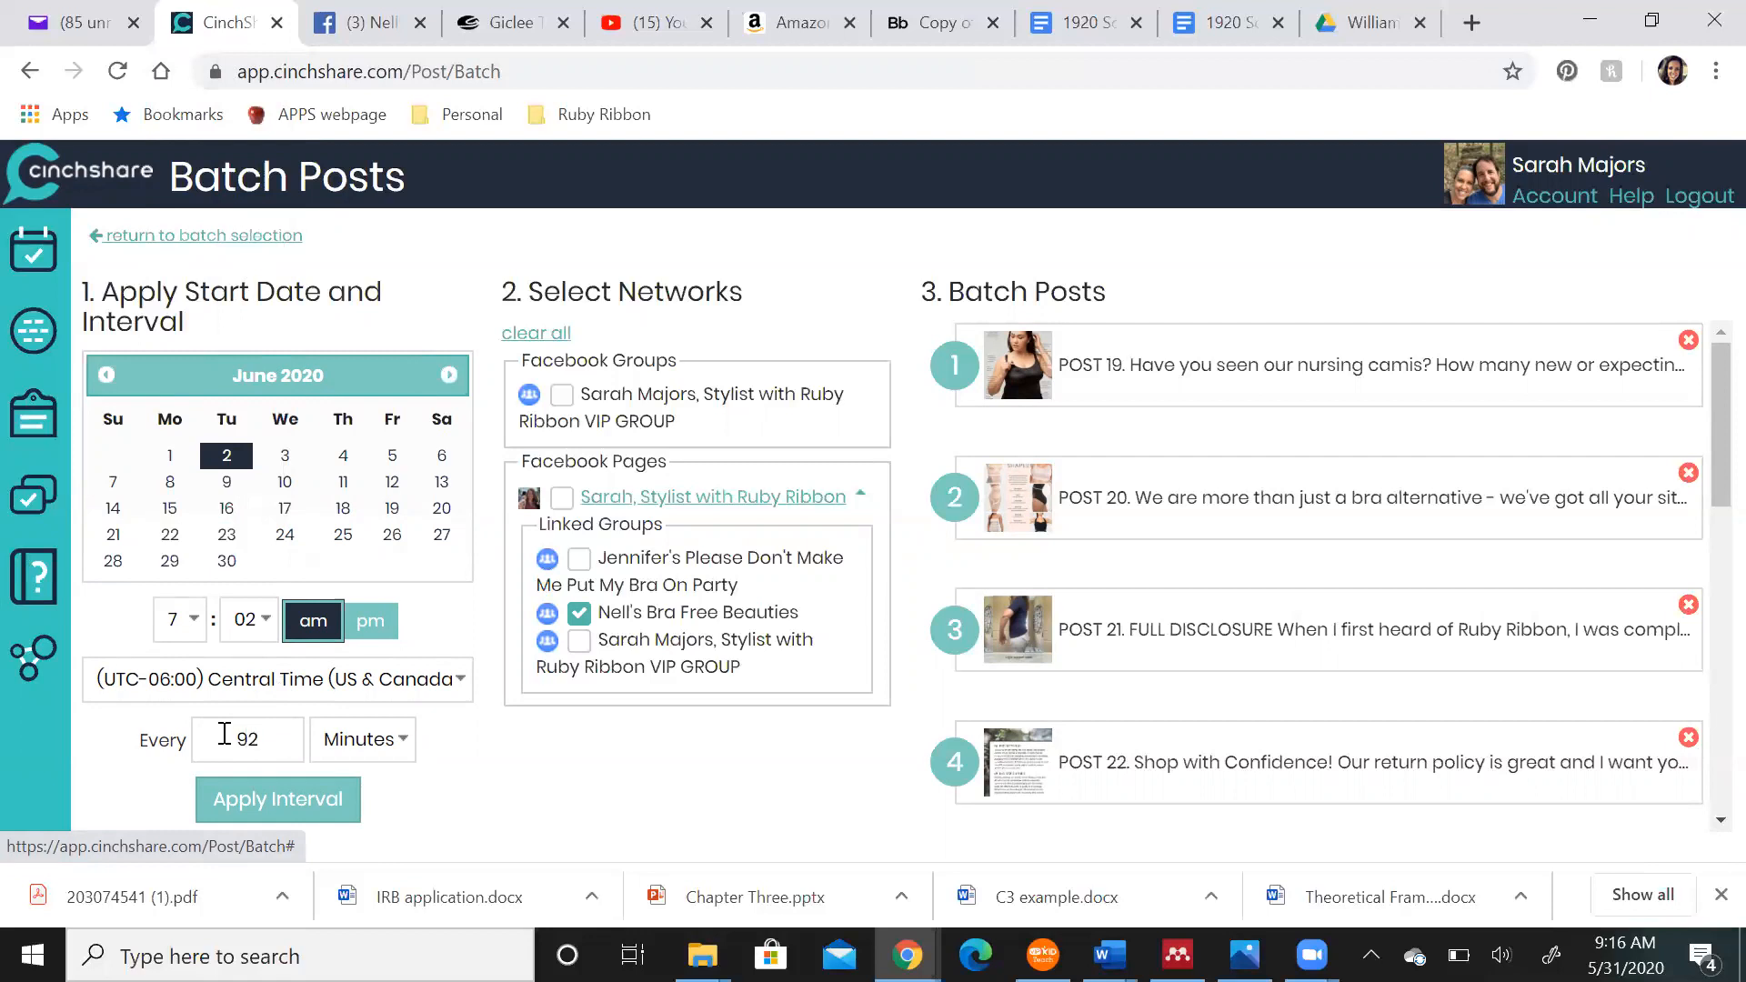
pyautogui.click(275, 805)
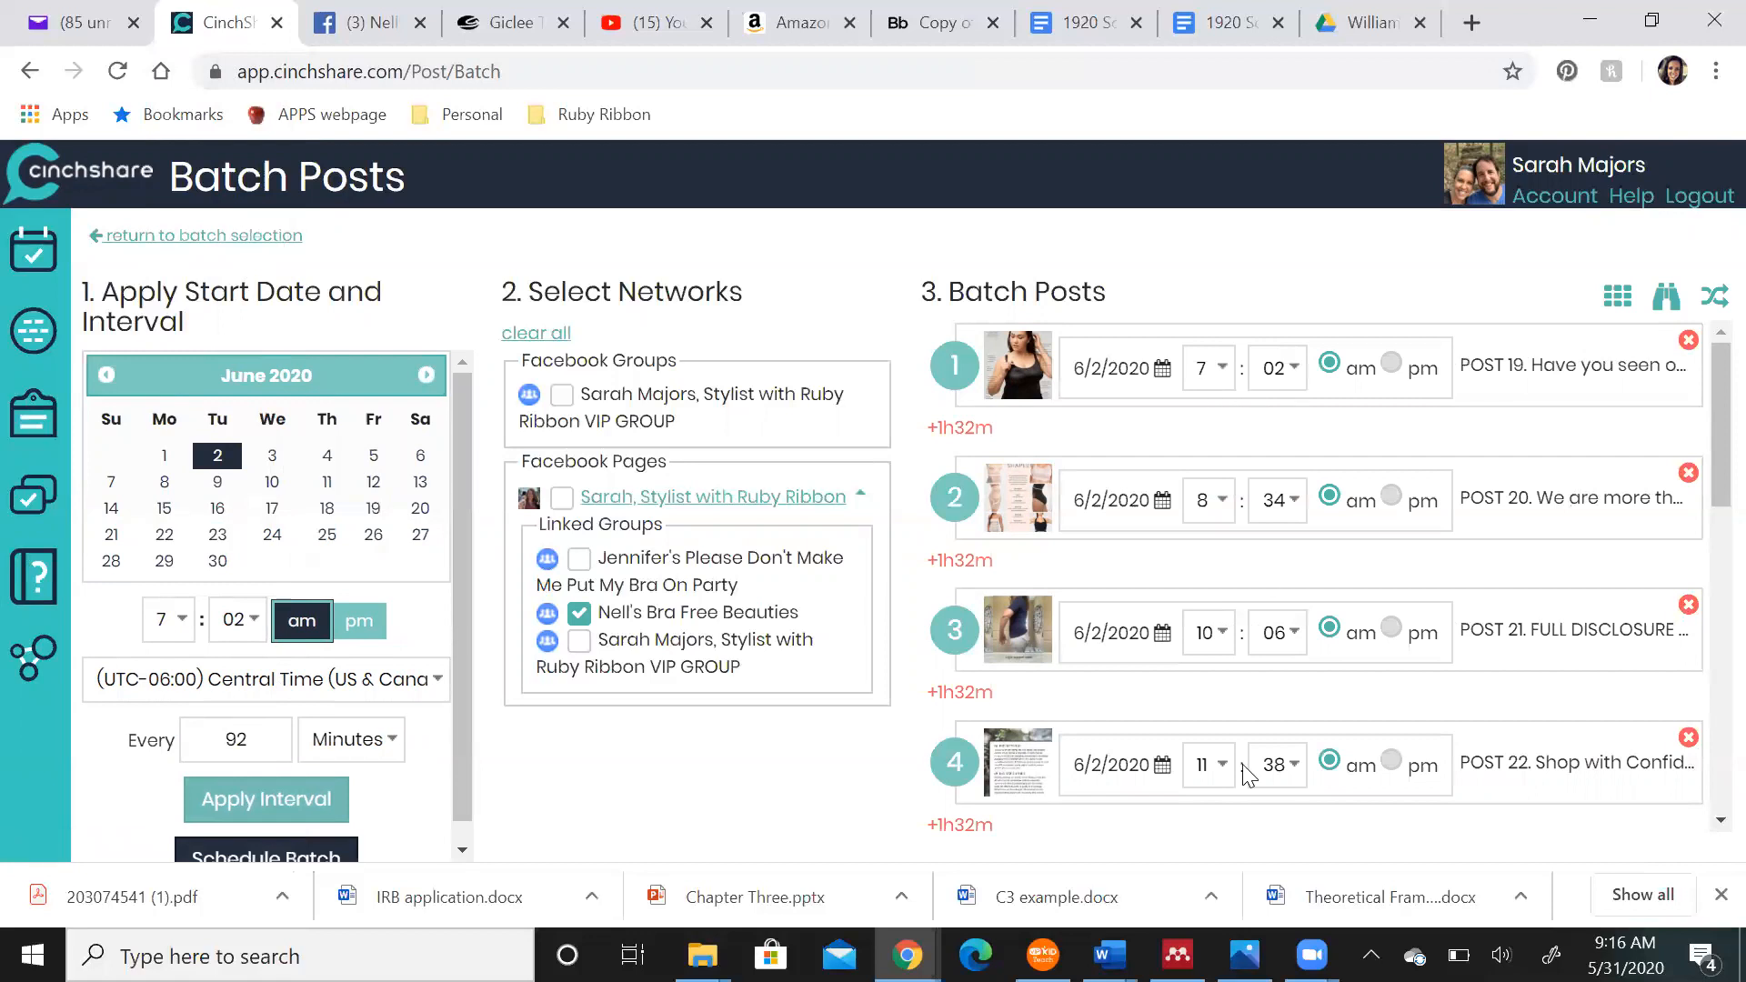
pyautogui.scroll(-10, 1246, 774)
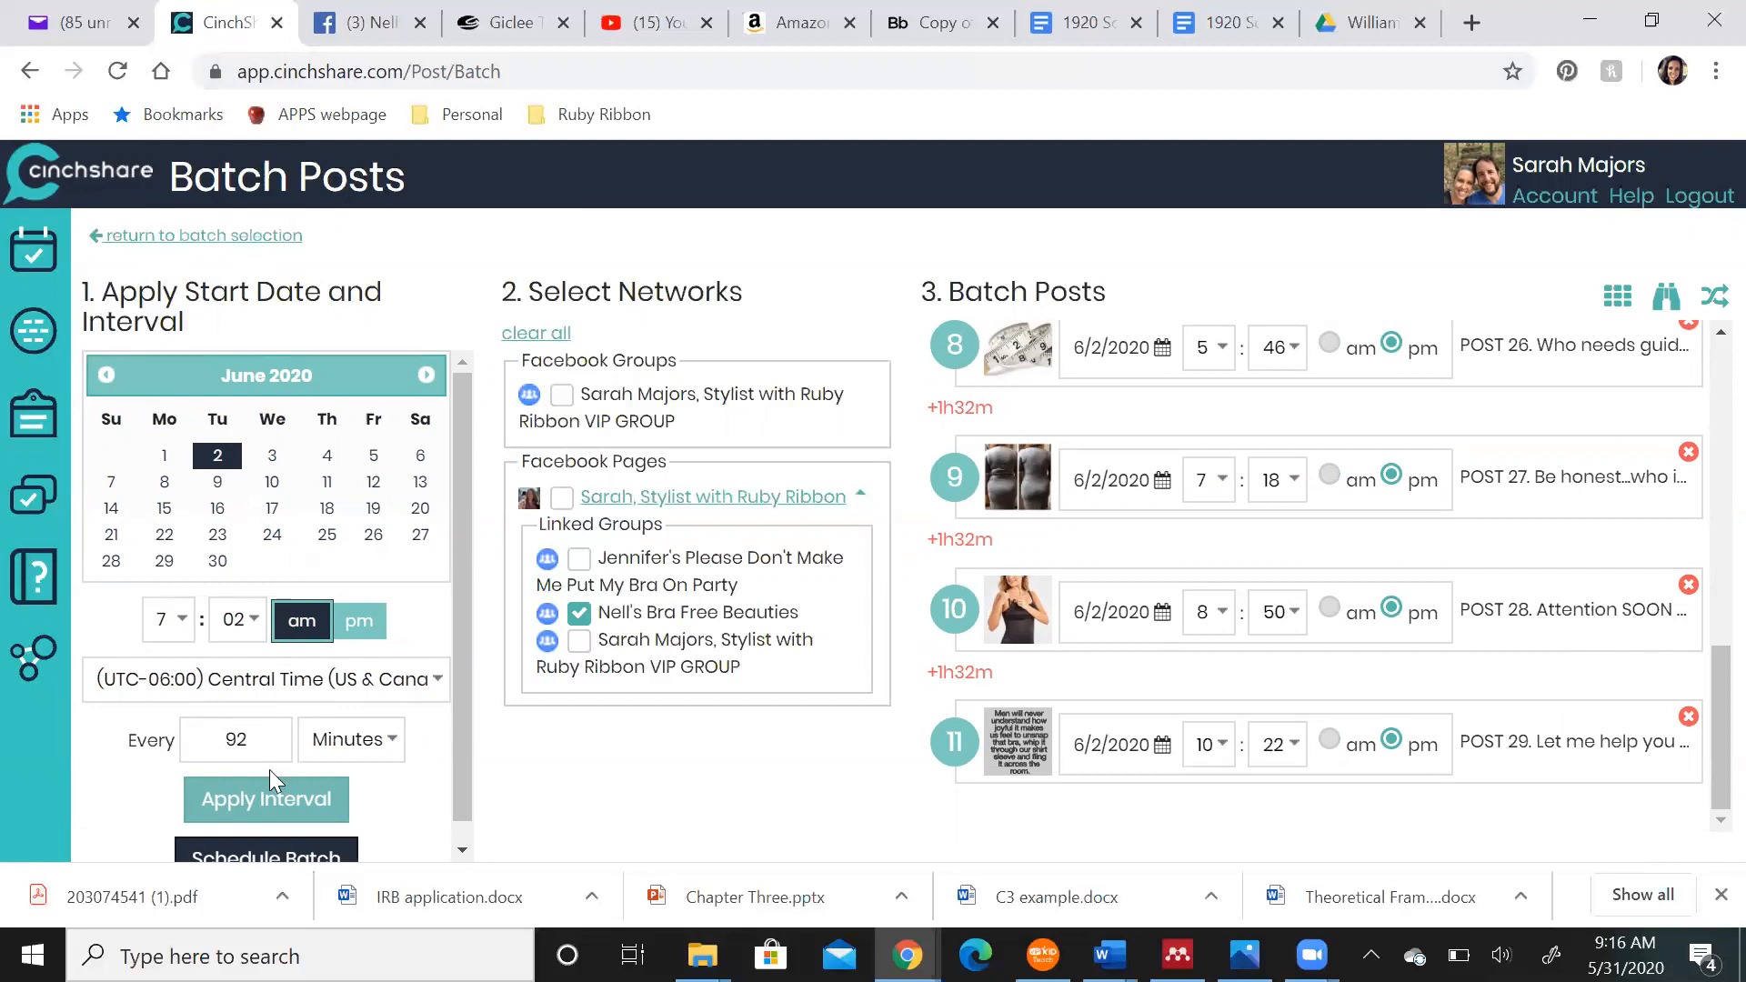
# Try an 80-minute interval on the JFD Day 3 batch
pyautogui.moveTo(257, 740); pyautogui.dragTo(198, 738)
pyautogui.write('8')
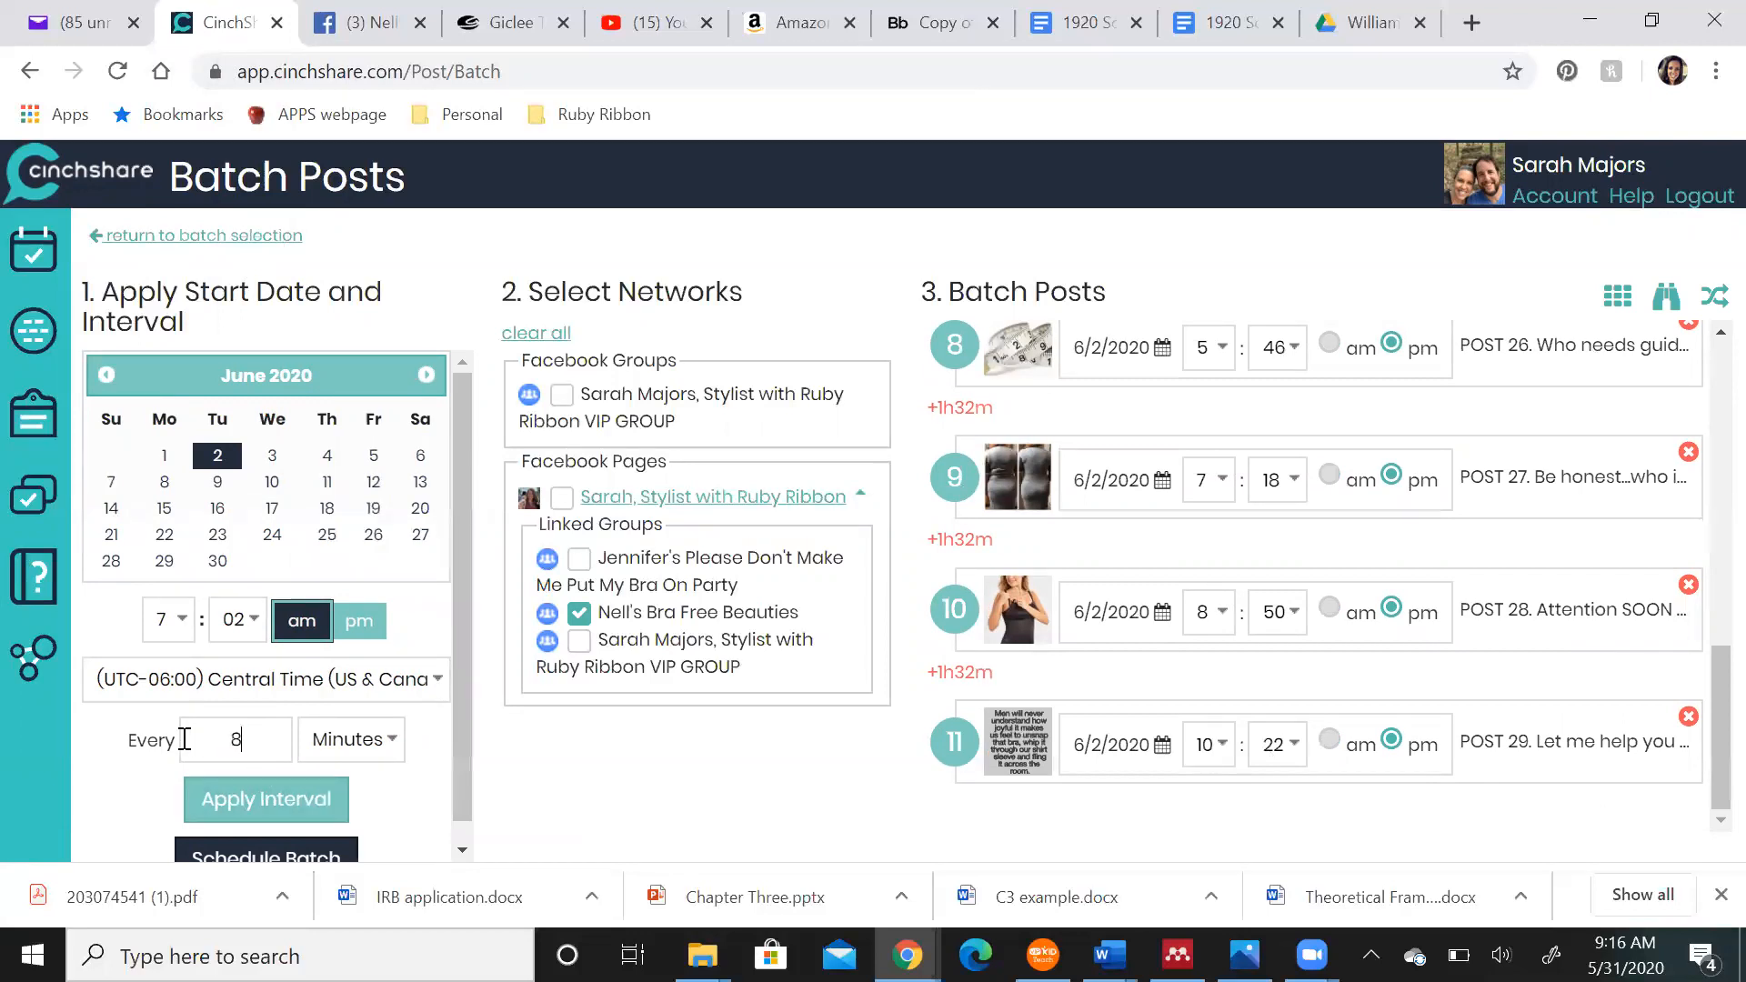
pyautogui.write('0')
pyautogui.click(266, 799)
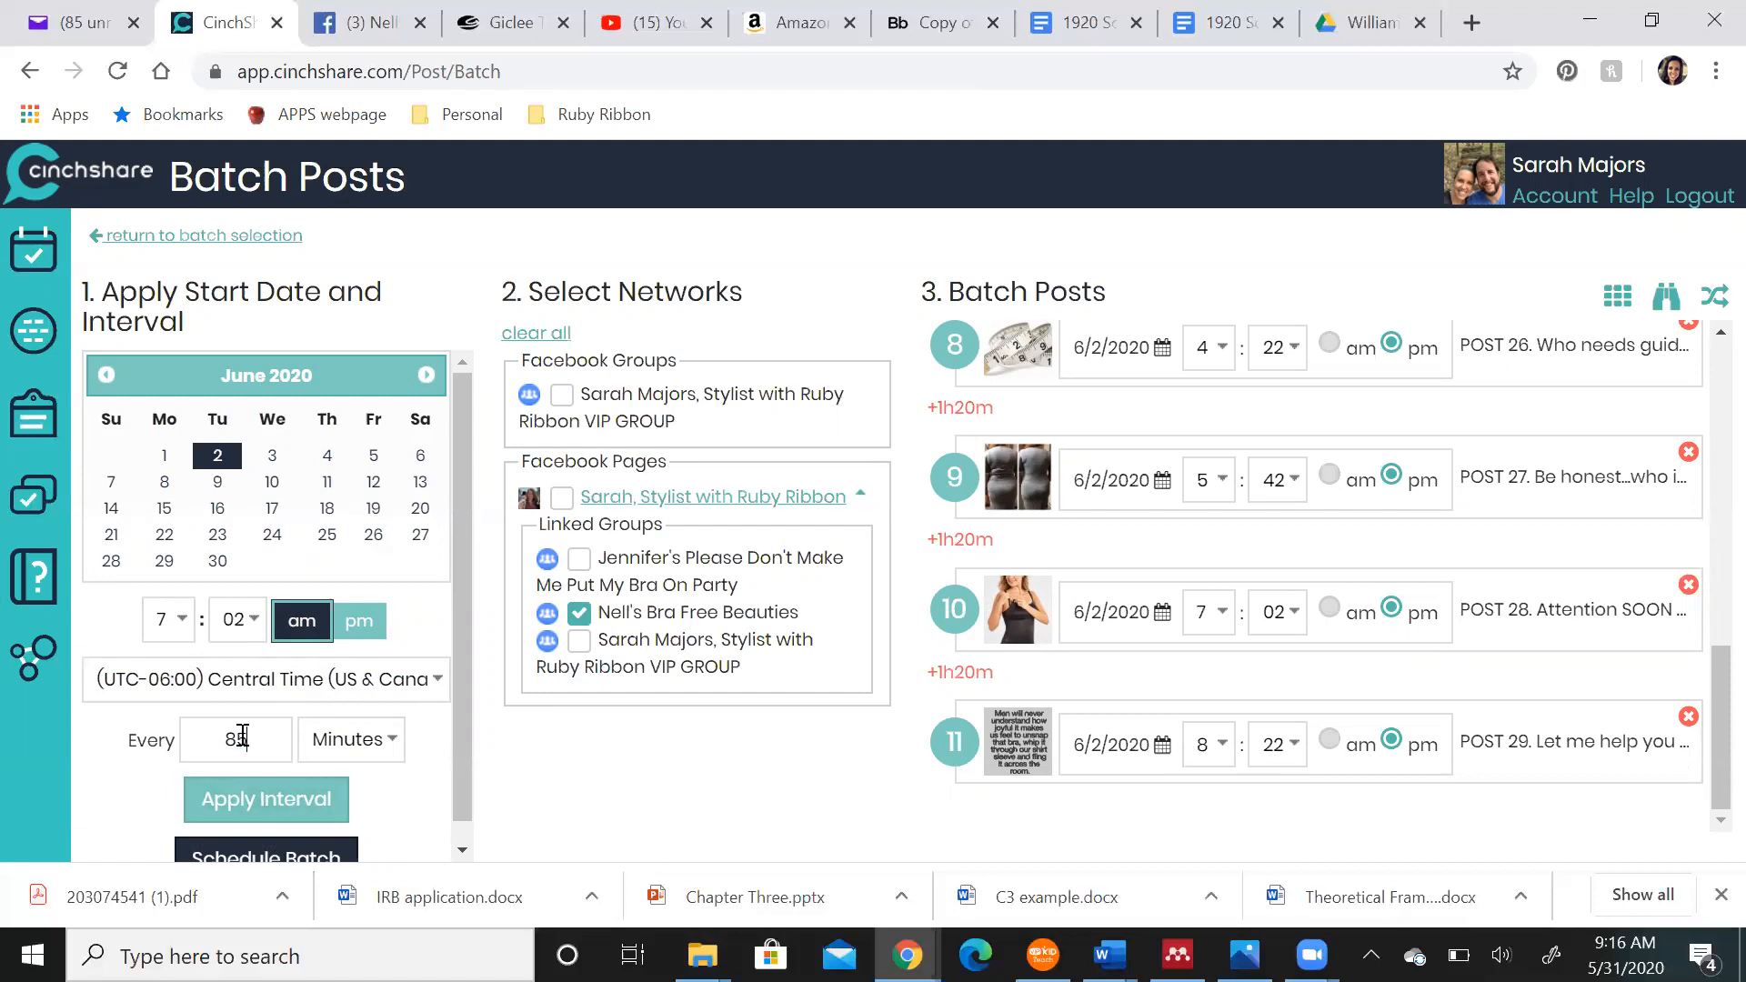
# Apply an 85-minute interval to the JFD Day 3 batch and schedule the batch
pyautogui.click(247, 806)
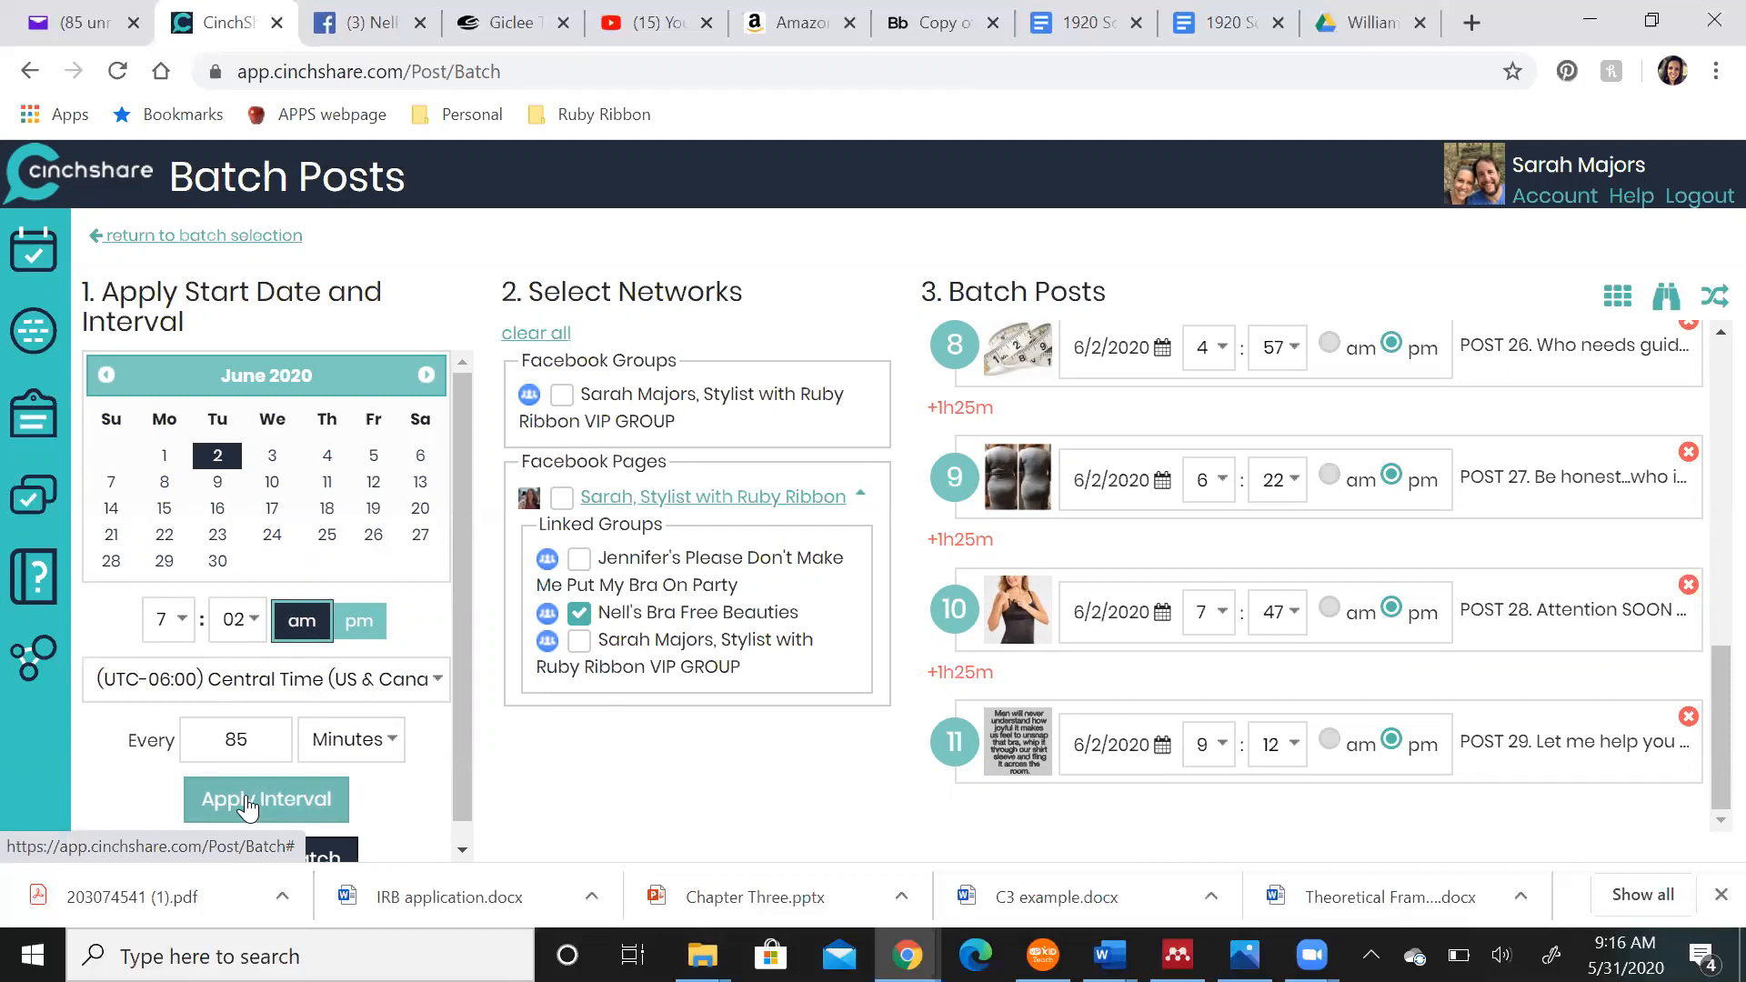
pyautogui.scroll(-1, 375, 773)
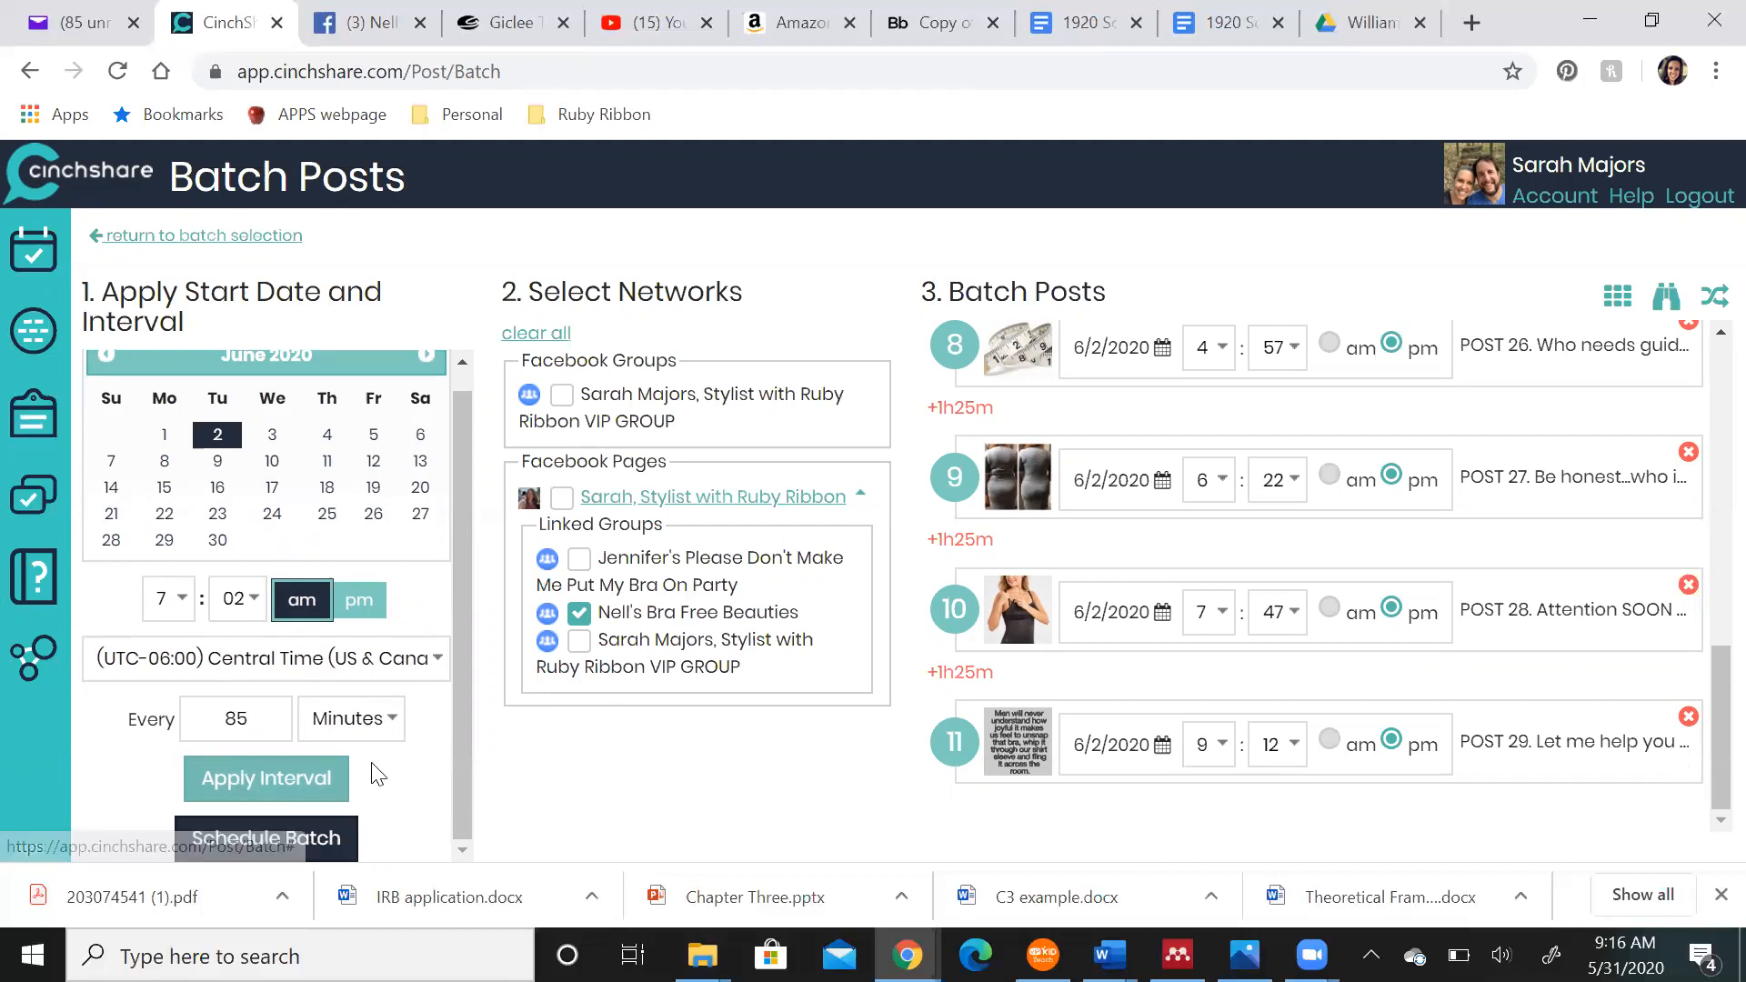
pyautogui.click(299, 842)
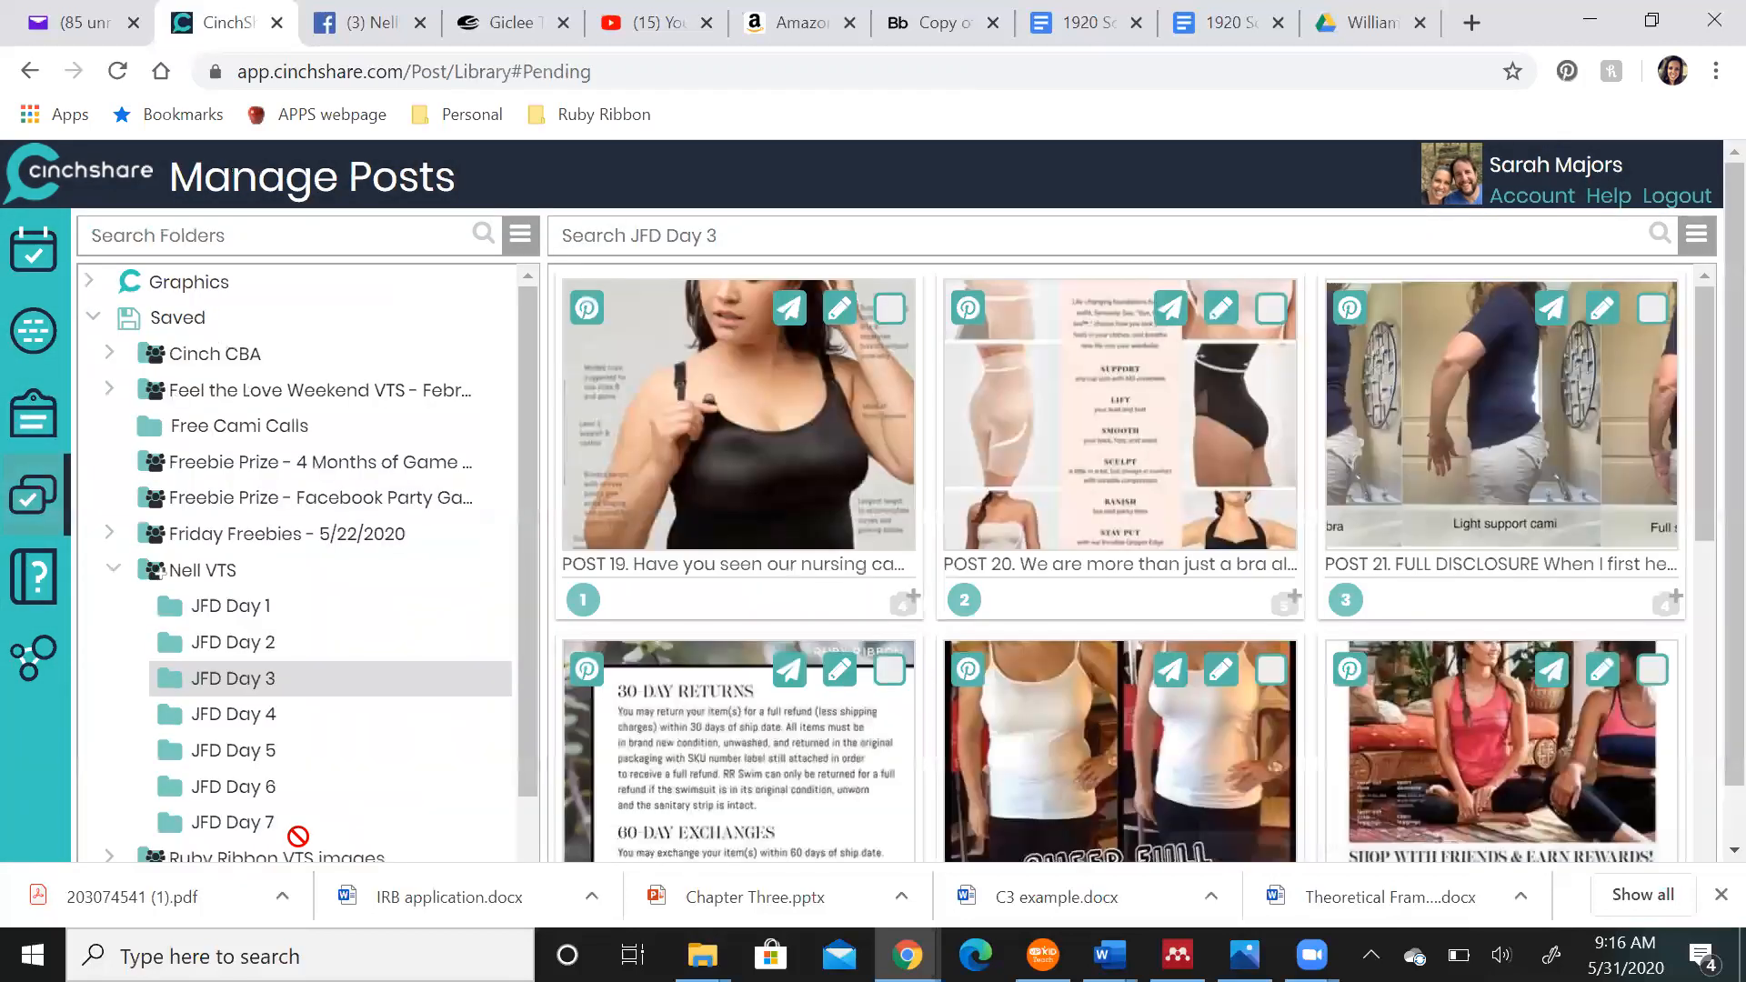
# Select all posts in the JFD Day 4 folder and open Find and Replace for them
pyautogui.click(230, 717)
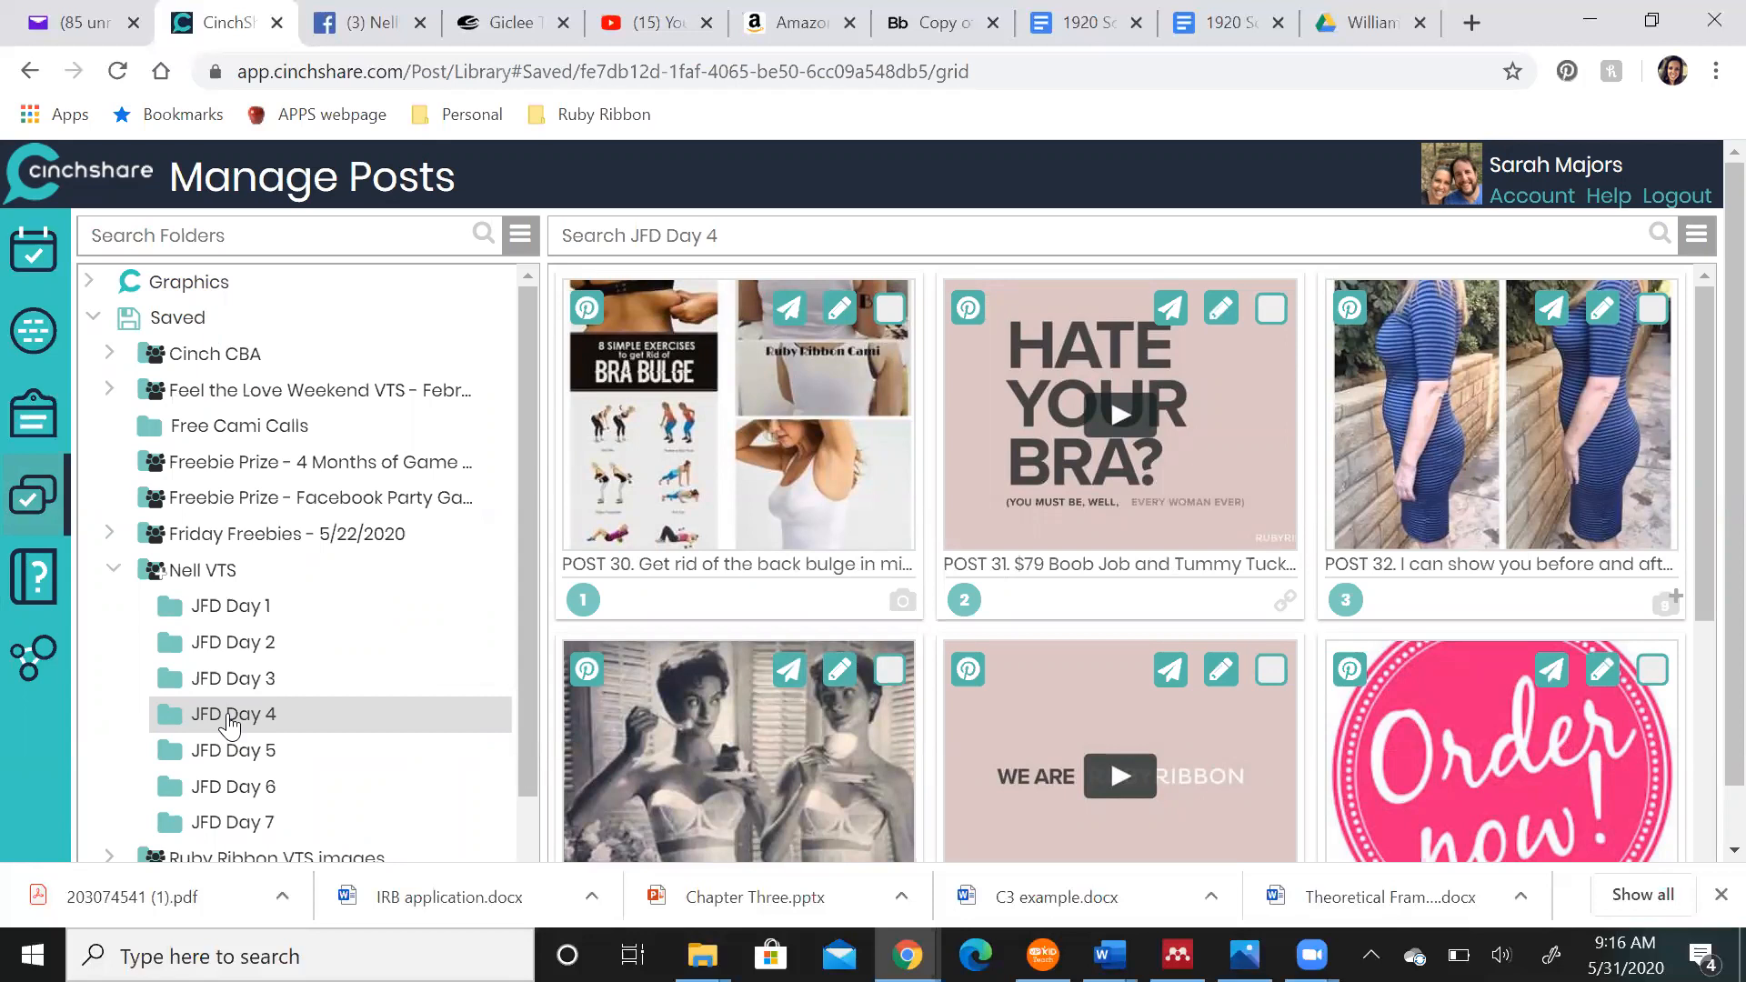
pyautogui.click(1697, 234)
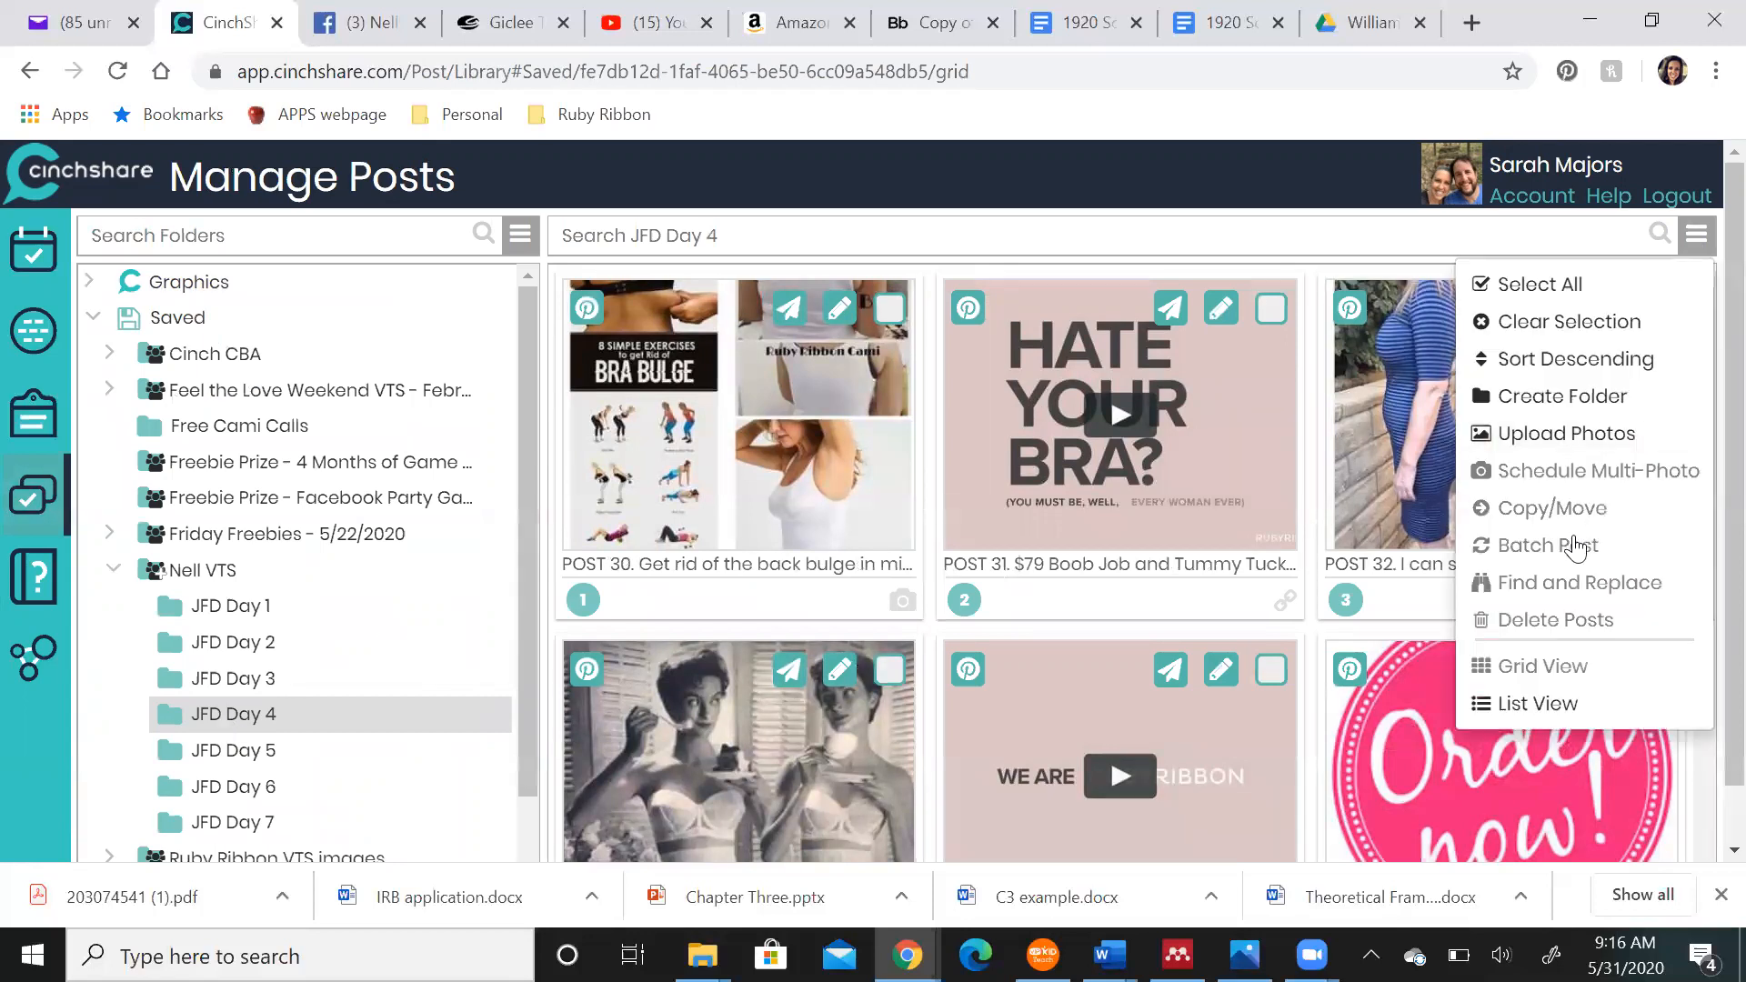
pyautogui.click(1554, 288)
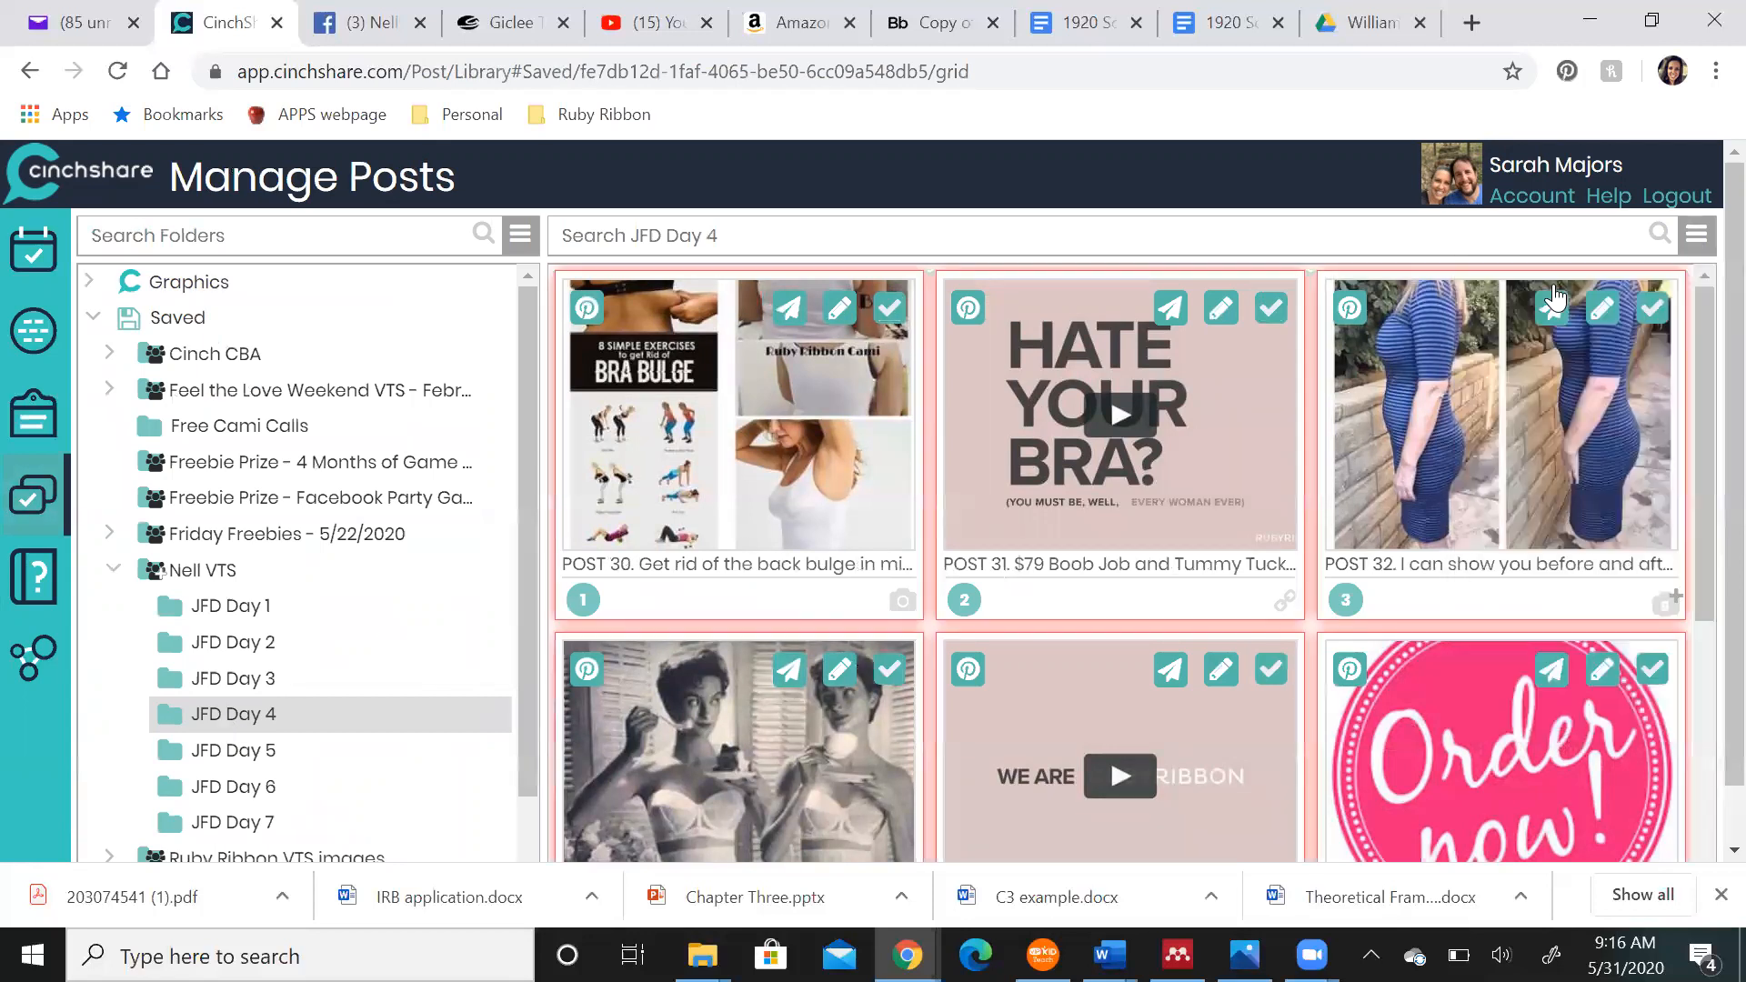
pyautogui.click(1692, 240)
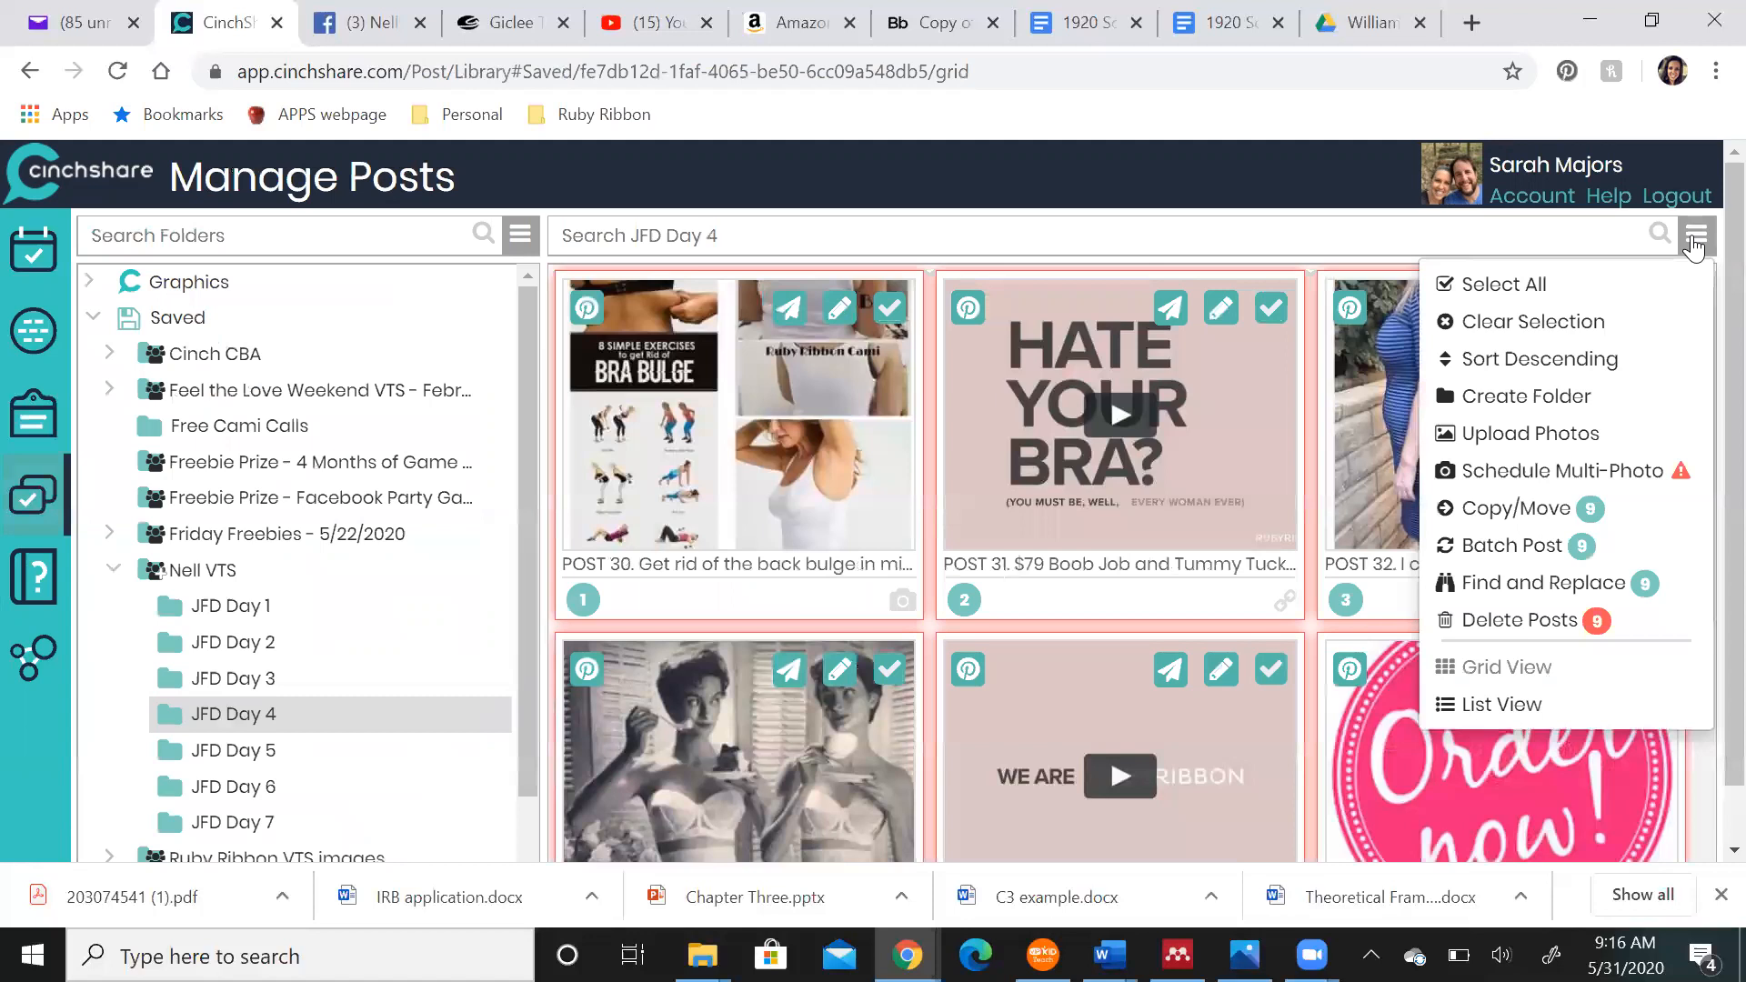
pyautogui.click(1534, 583)
# Enter the previous hostess's first name as the text to find and the new hostess's first name as the replacement
pyautogui.click(795, 318)
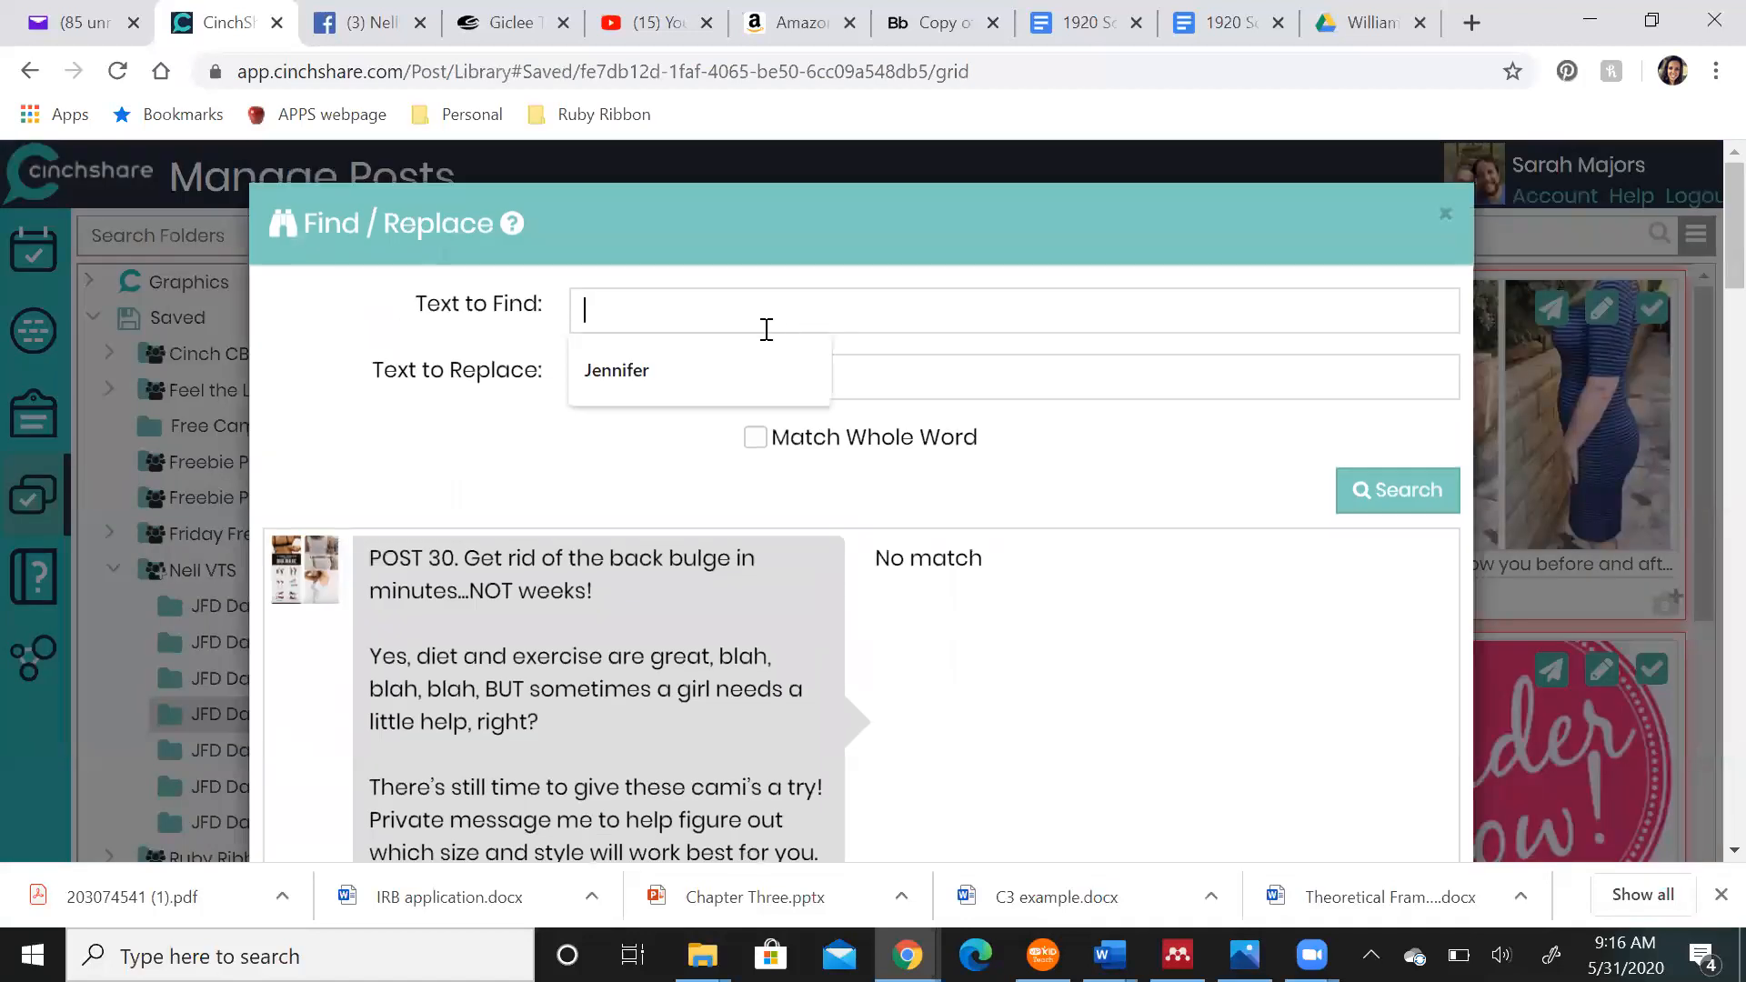
pyautogui.click(721, 364)
pyautogui.click(721, 363)
pyautogui.click(670, 437)
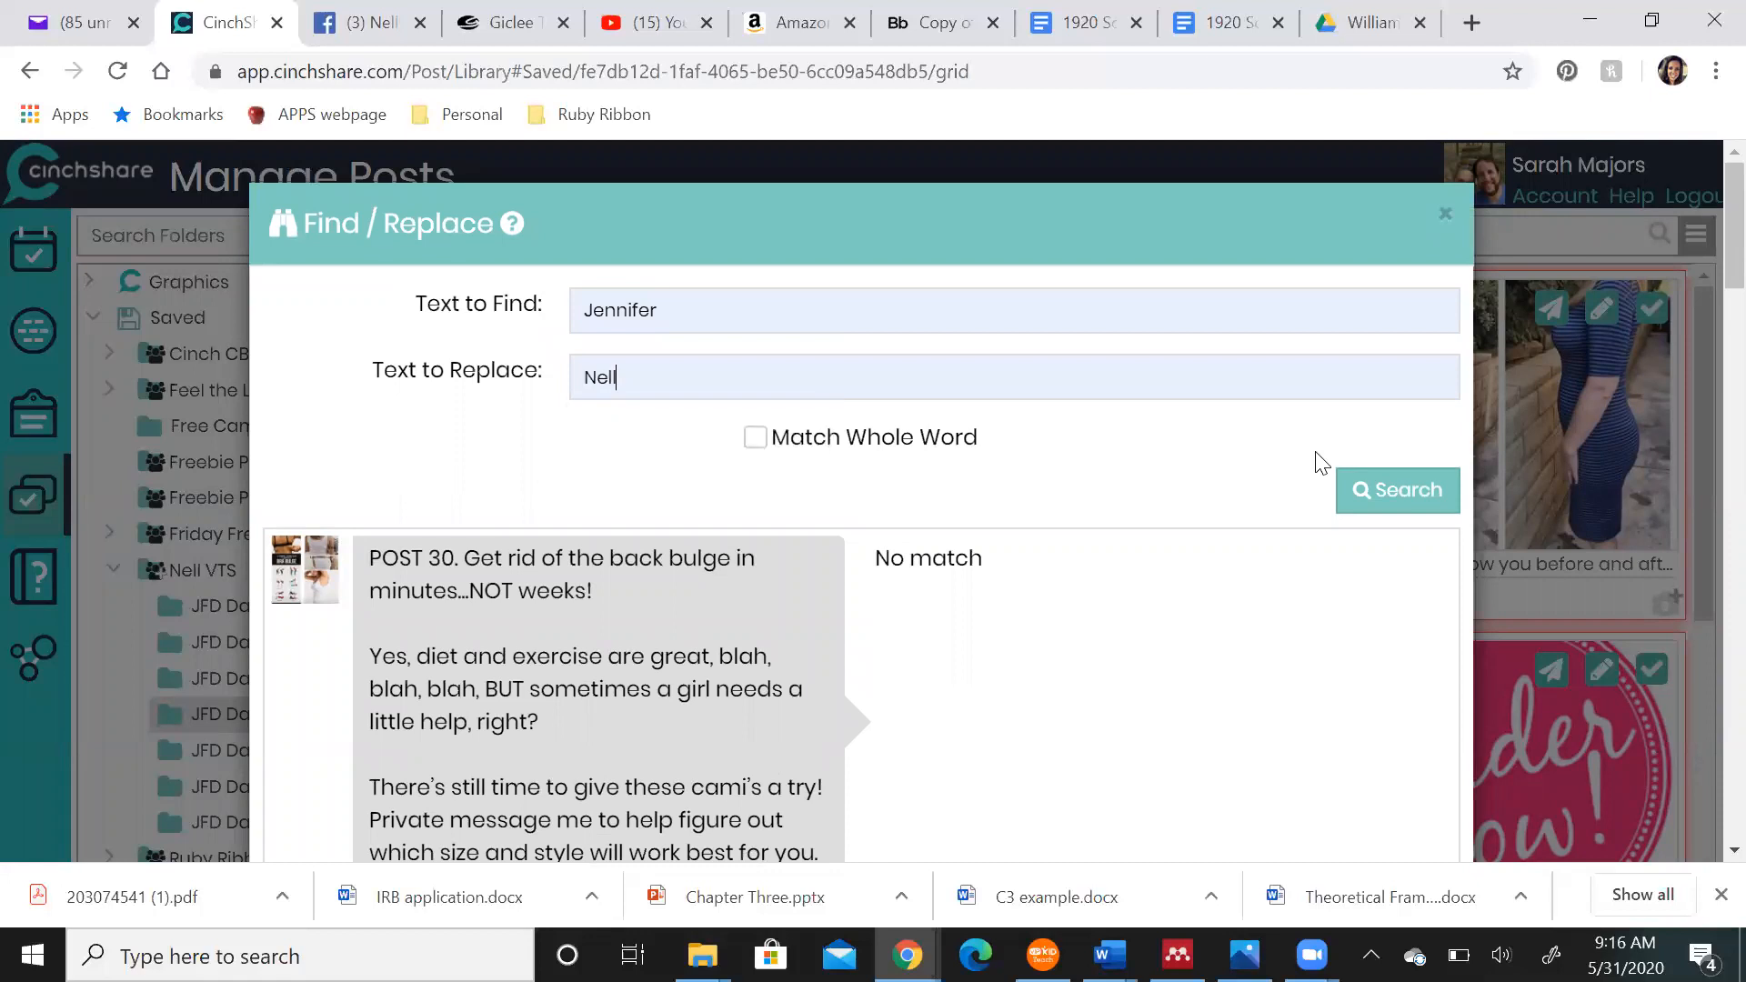
# Review the current and replaced messages through POST 38 and update the JFD Day 4 posts with the replacements
pyautogui.scroll(-15, 1128, 670)
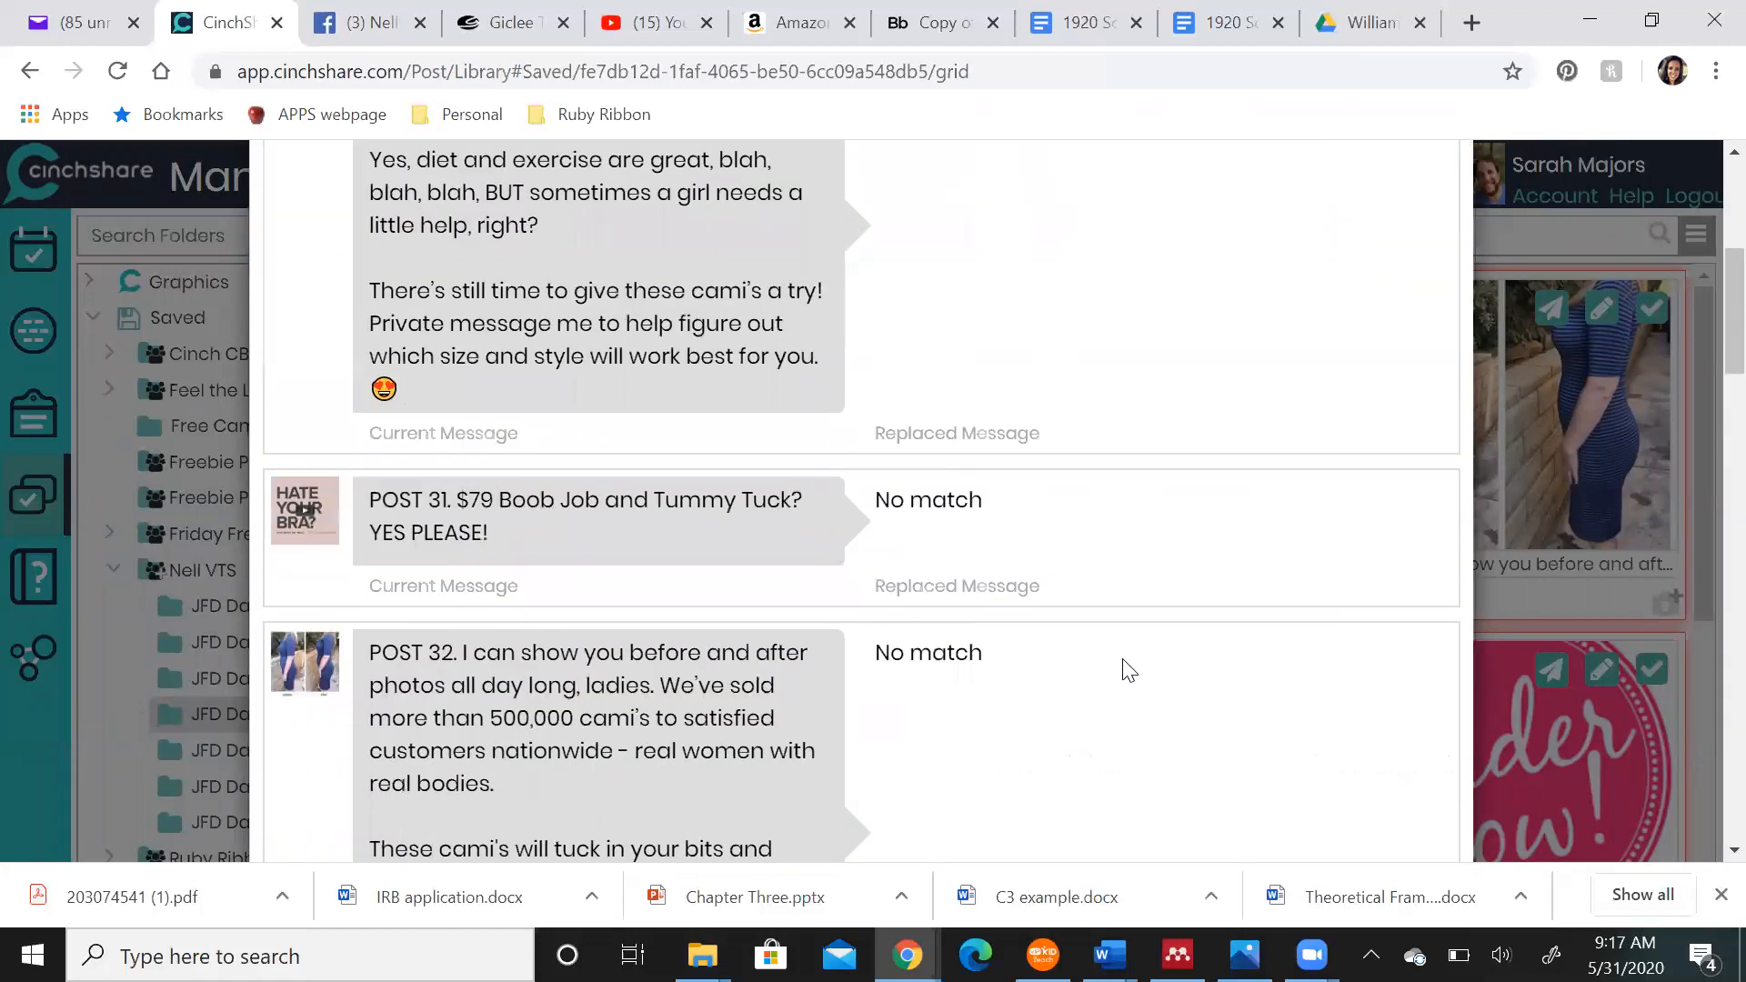
pyautogui.scroll(-10, 1128, 671)
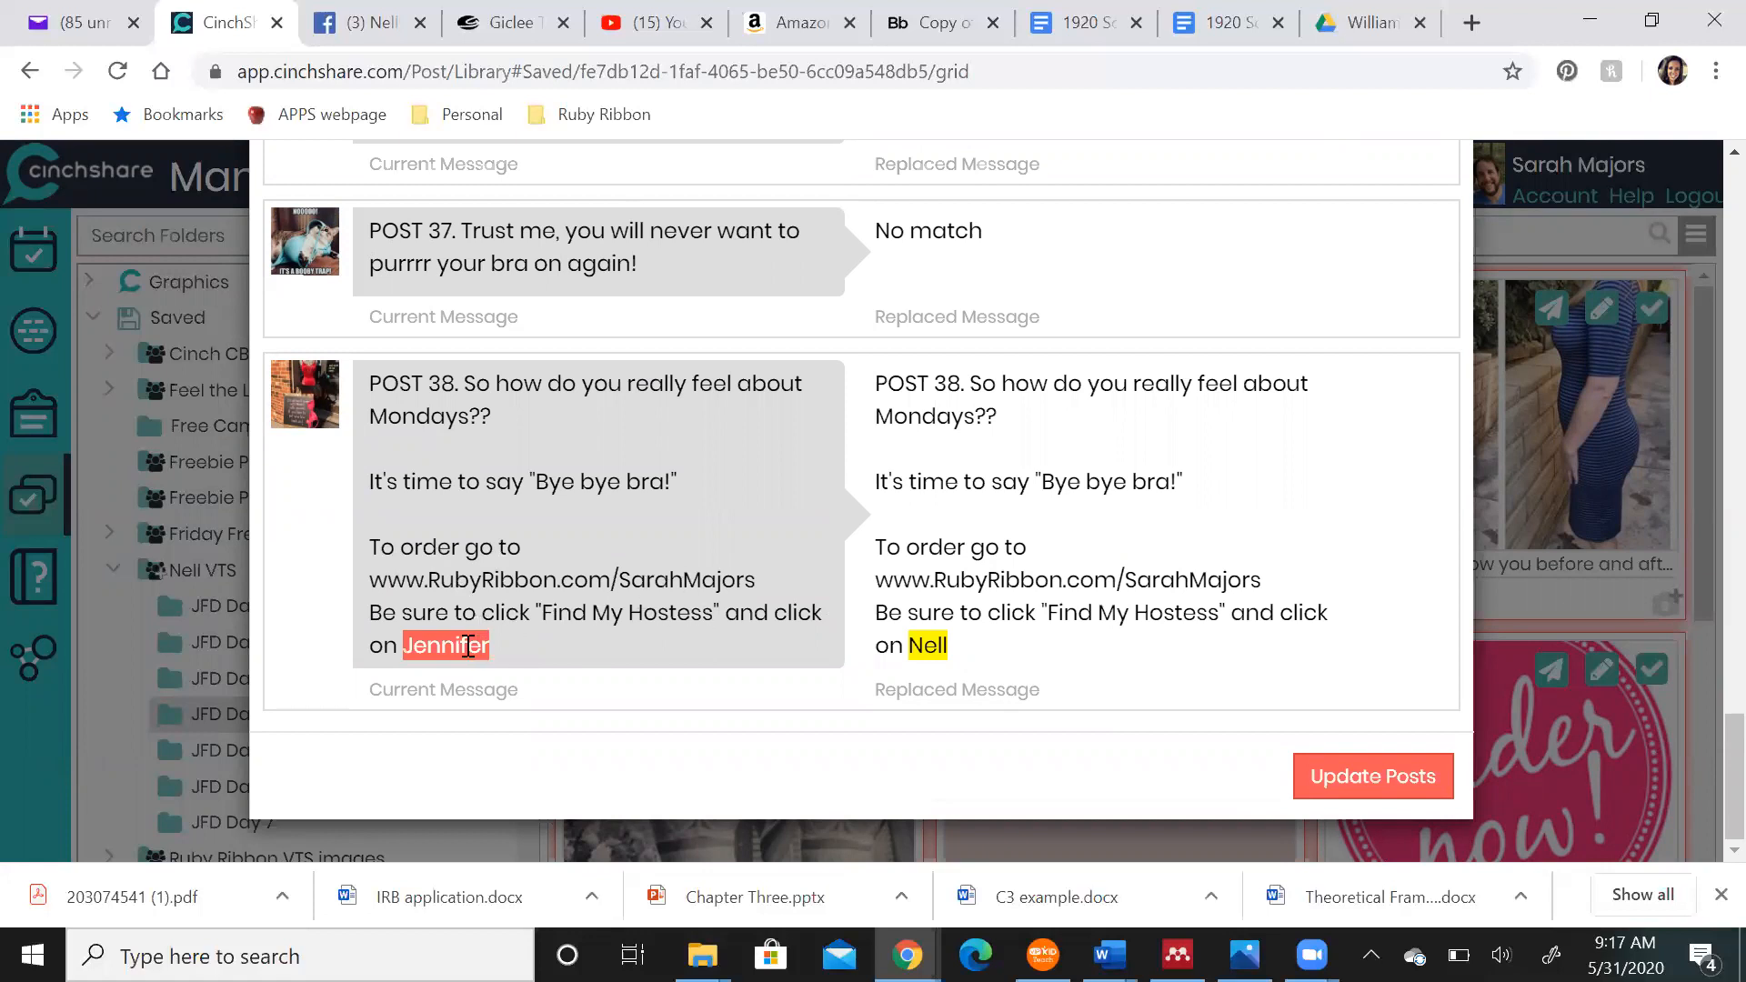
pyautogui.click(1345, 778)
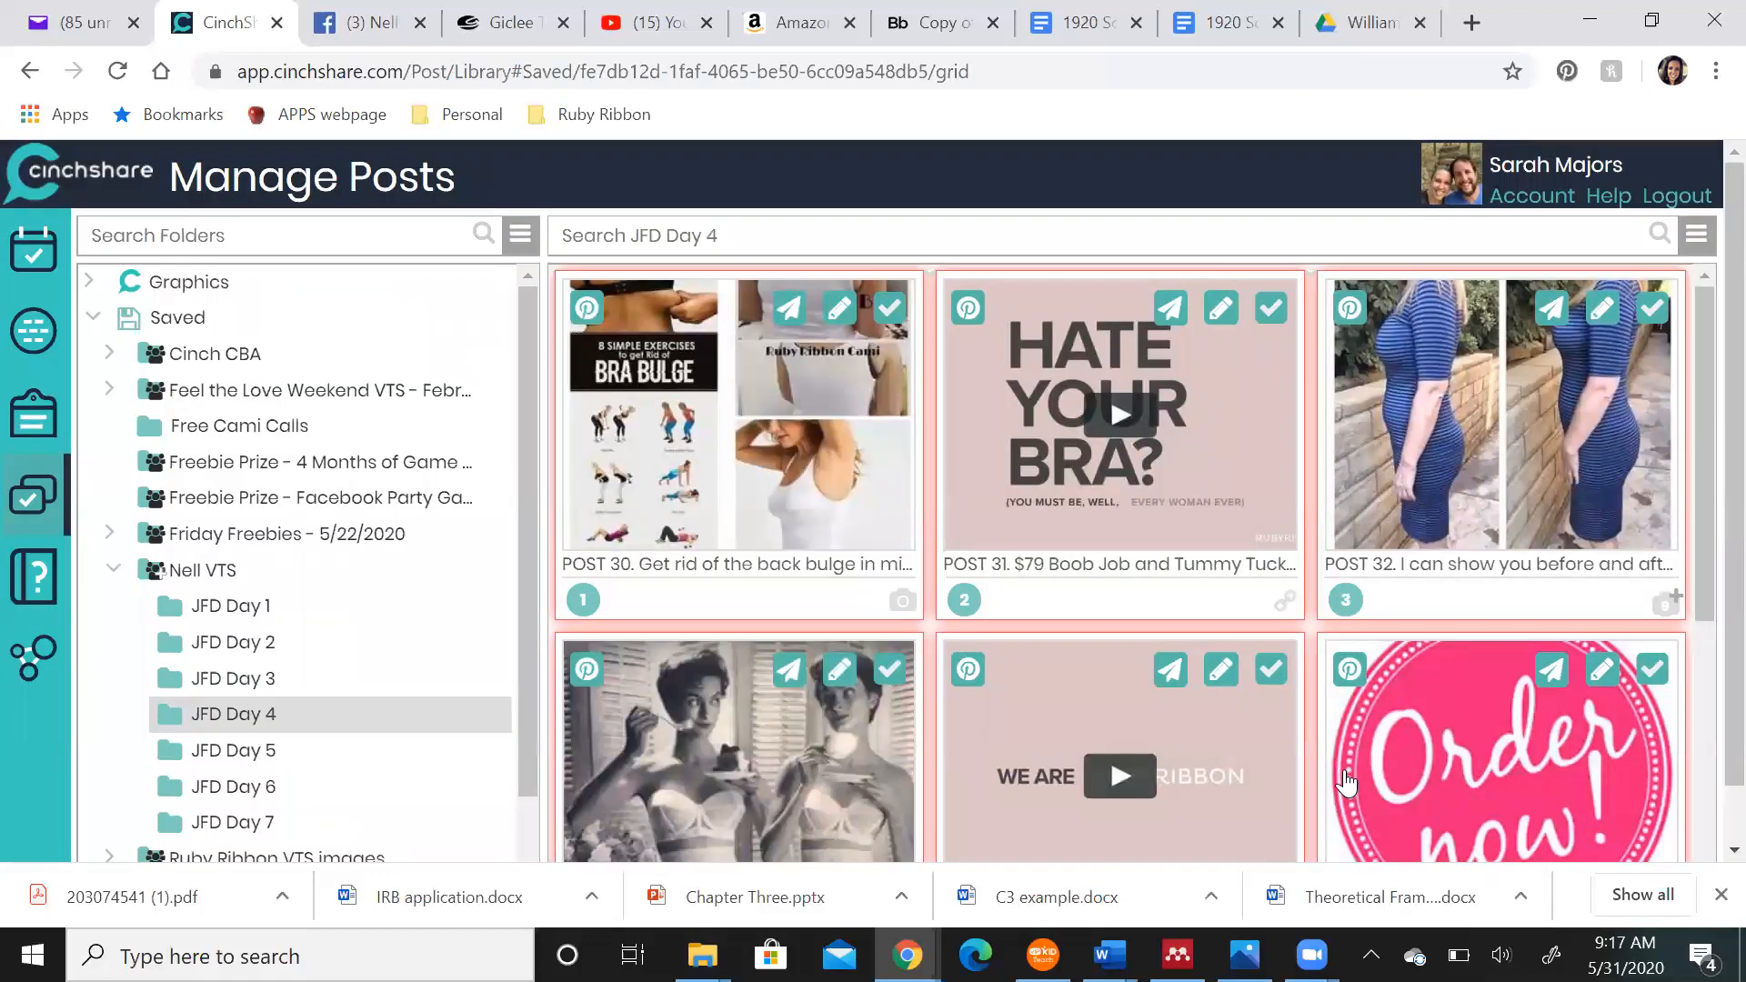
# Start a batch post with the selected JFD Day 4 posts and set its start hour to 7 am
pyautogui.click(1697, 236)
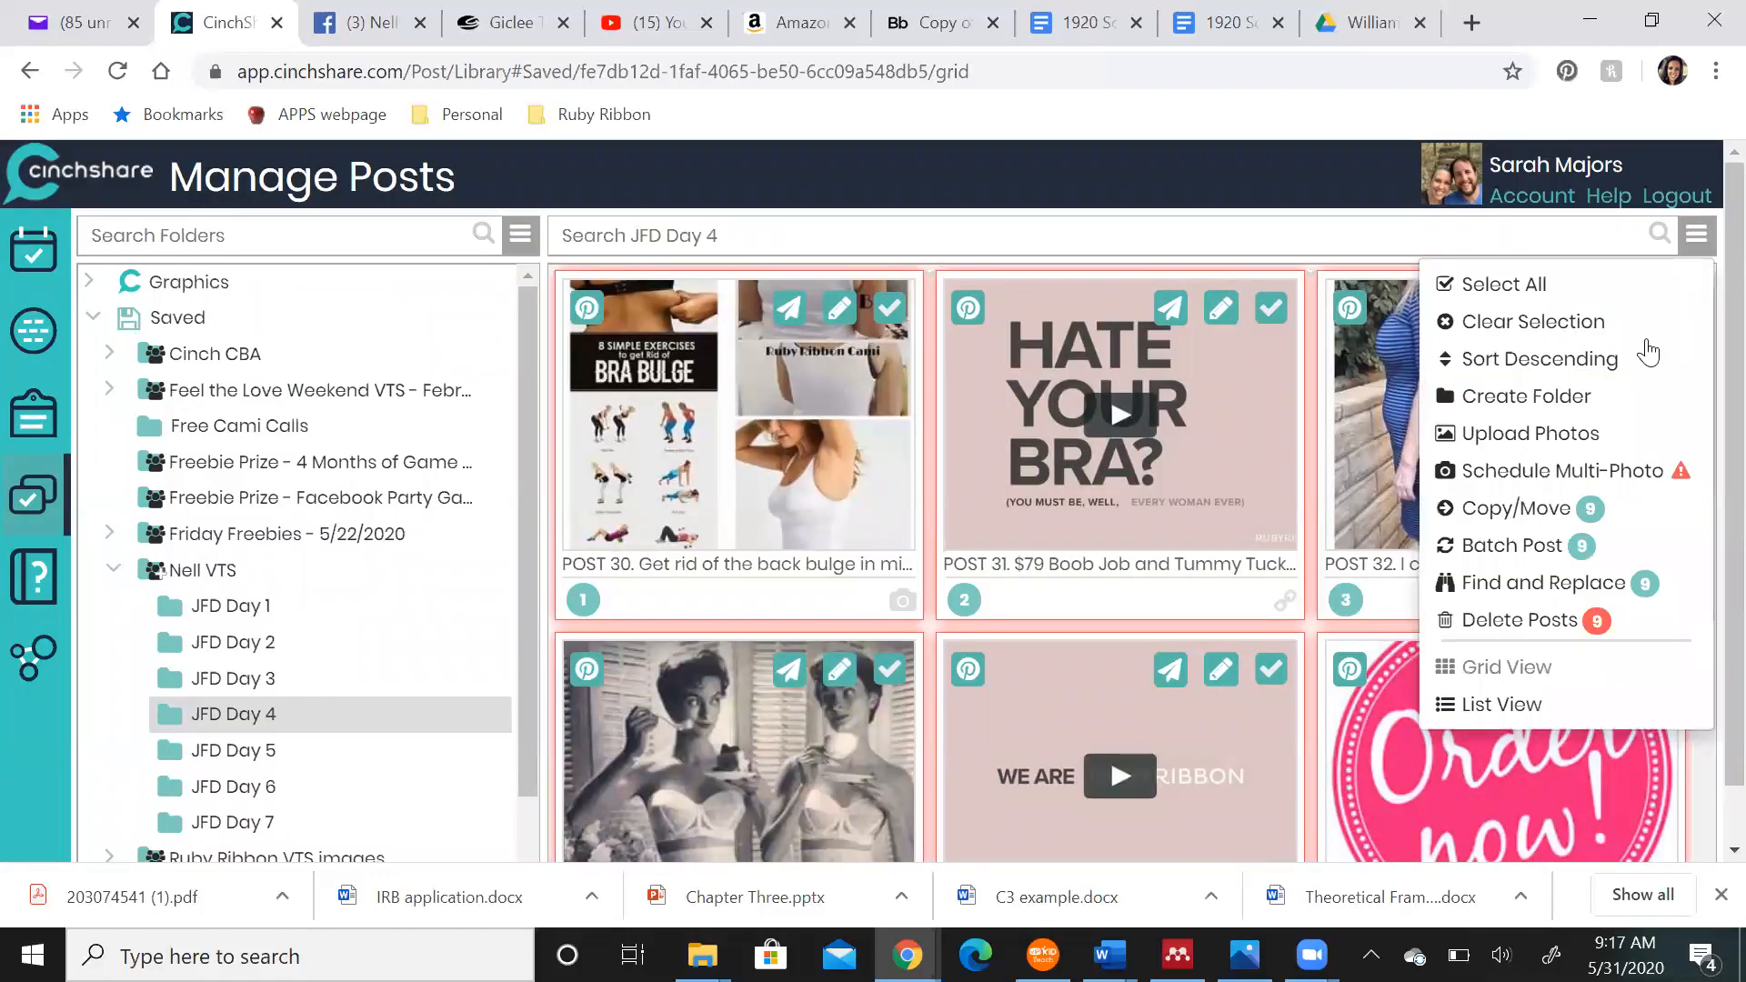
pyautogui.click(1516, 553)
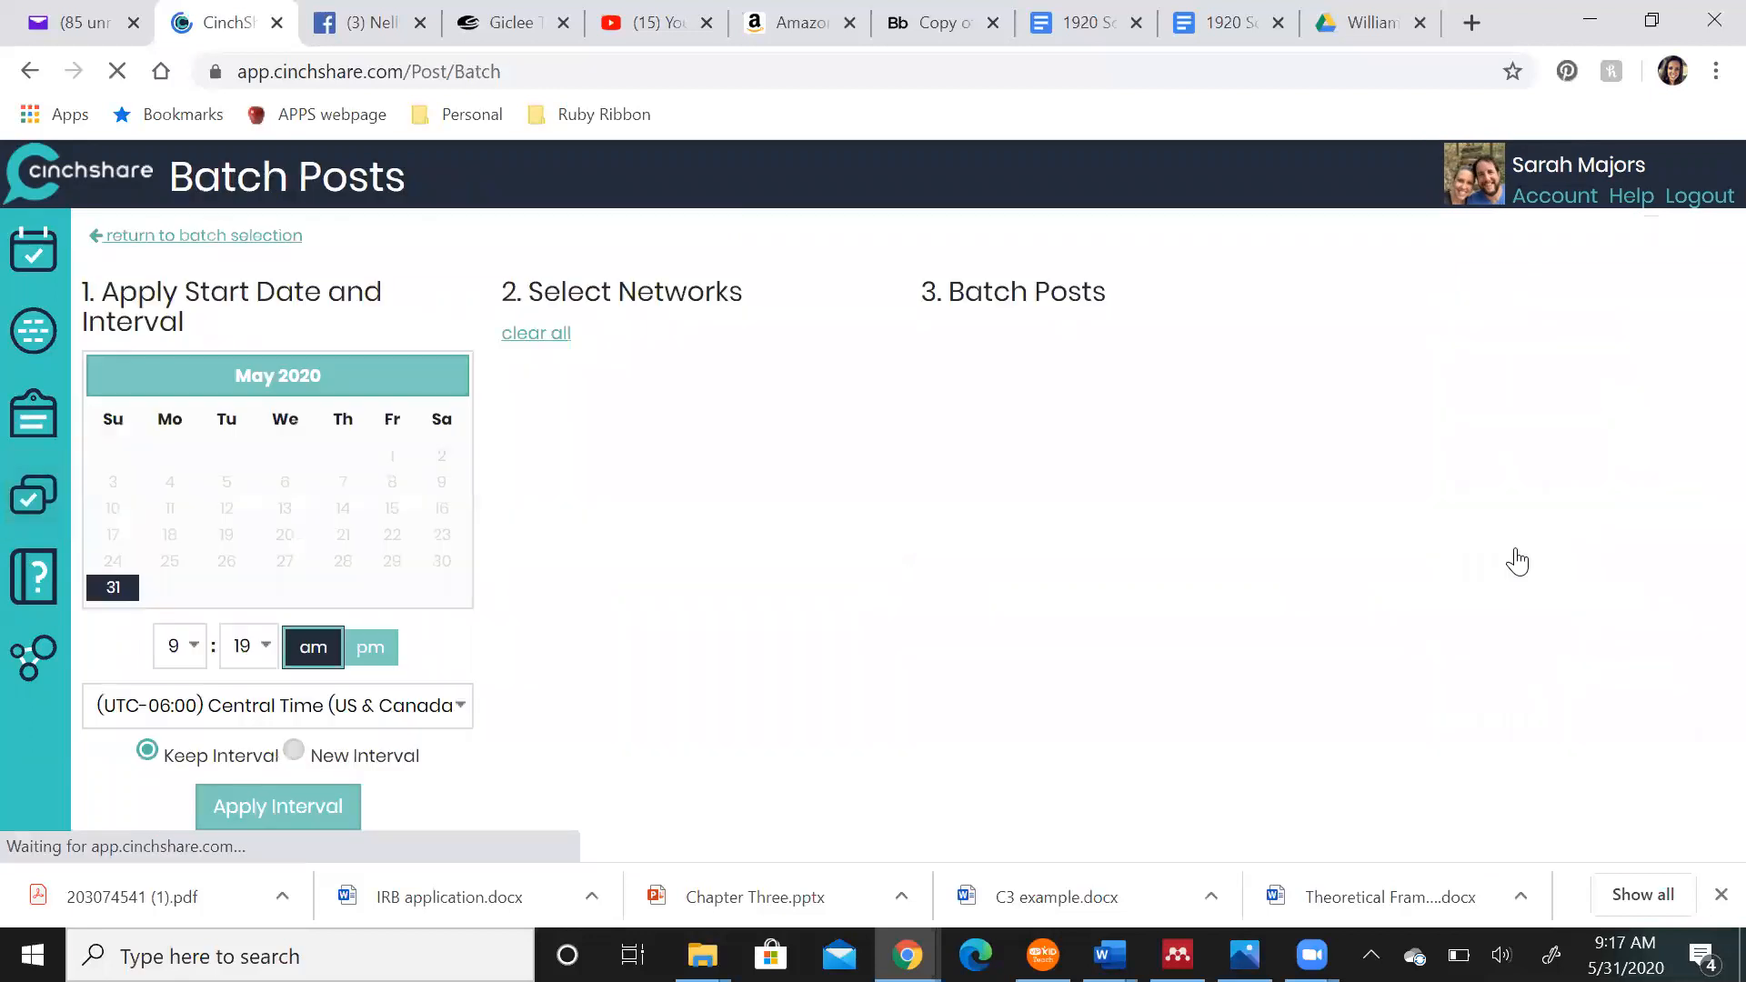
pyautogui.click(193, 647)
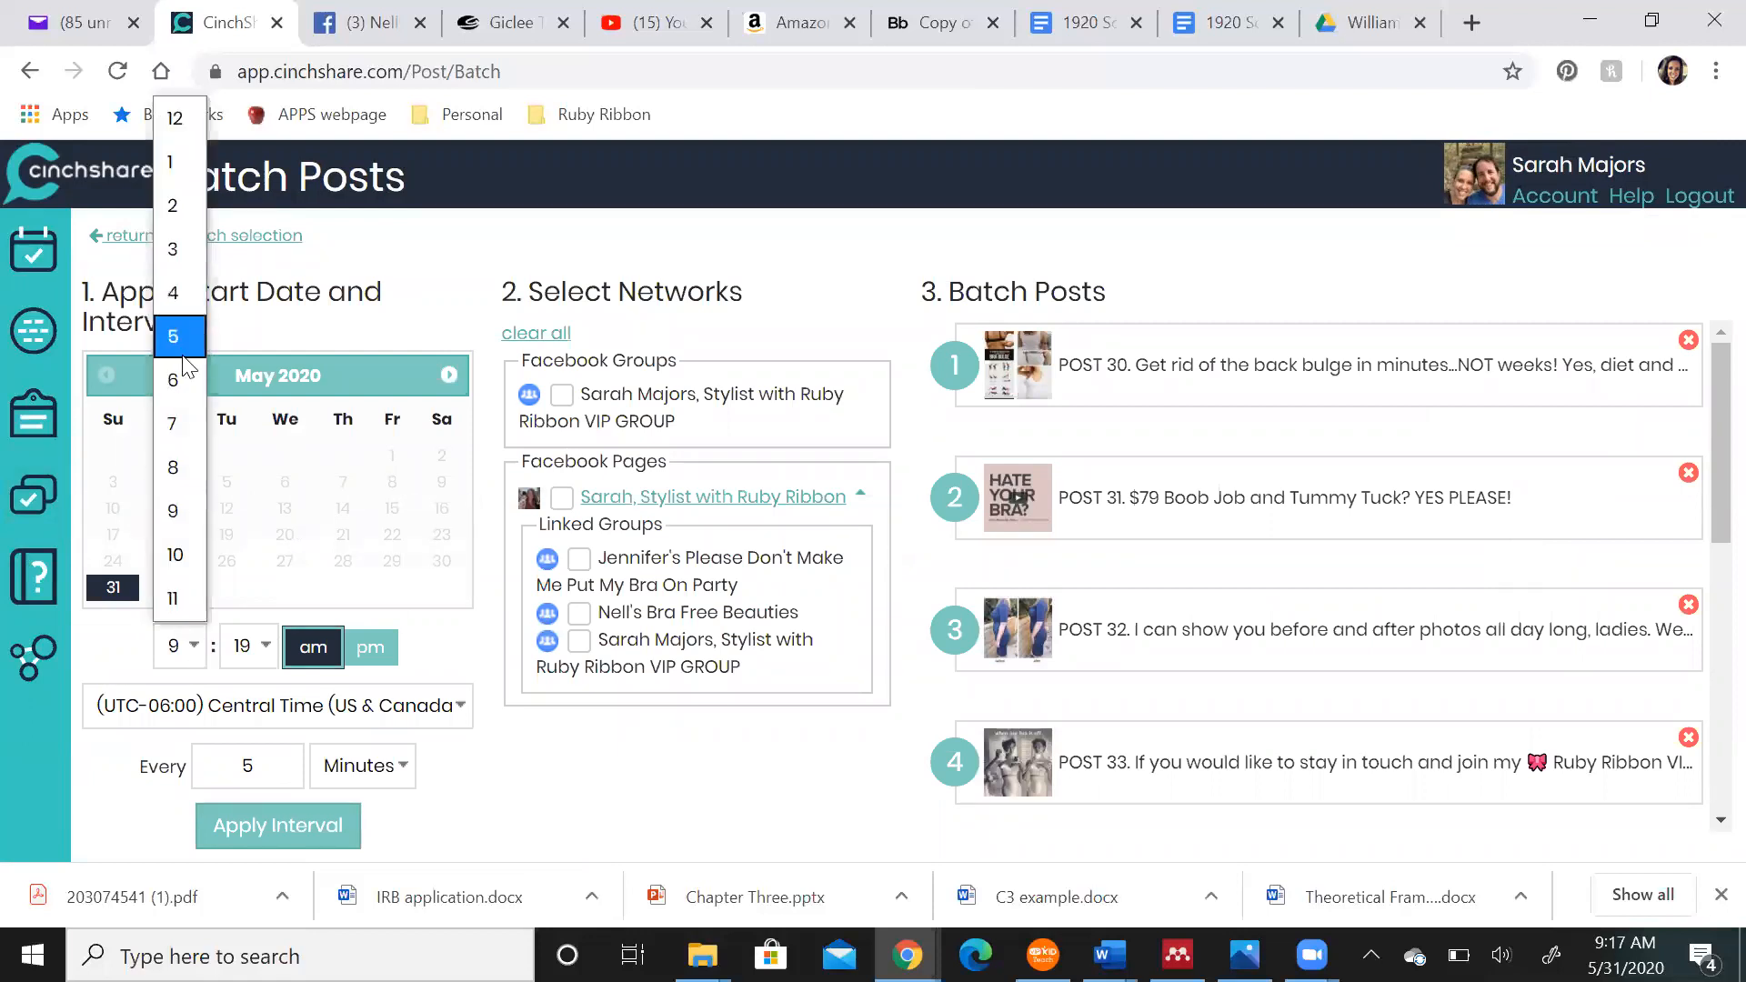
pyautogui.click(171, 426)
# Choose the new hostess's Bra Free Beauties group, apply an 87-minute interval and check the post times through POST 38
pyautogui.moveTo(277, 775); pyautogui.dragTo(193, 765)
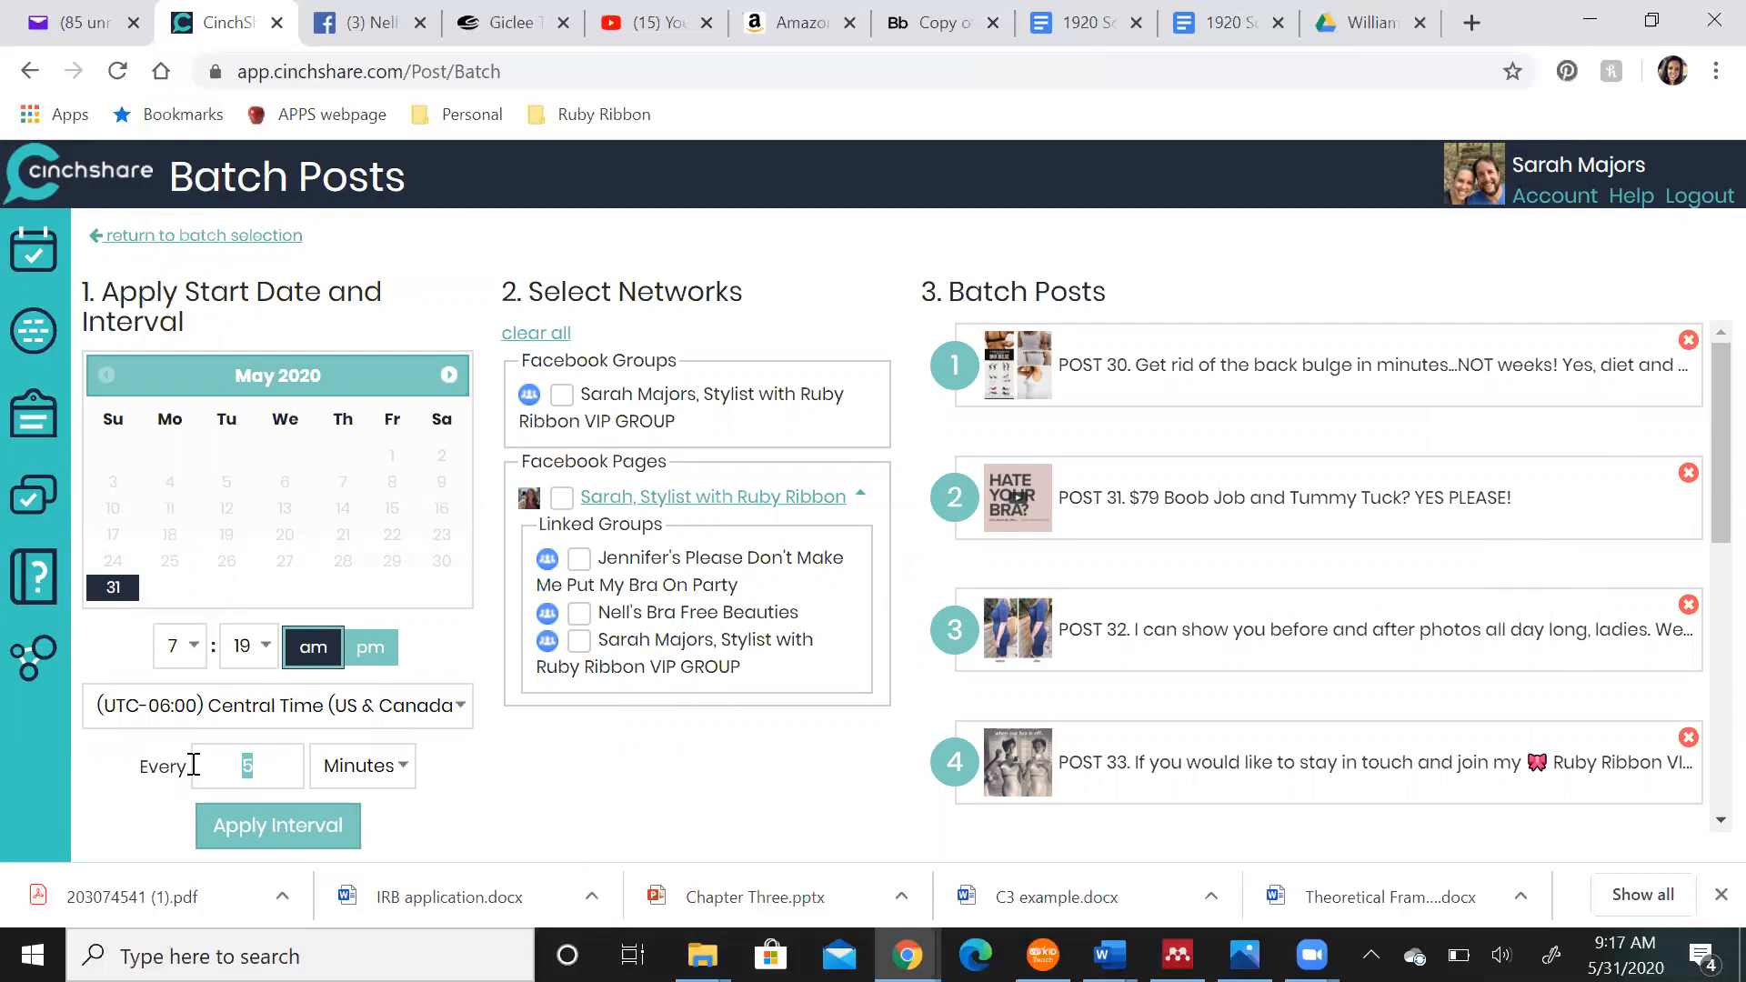
pyautogui.write('87')
pyautogui.click(241, 823)
pyautogui.click(579, 616)
pyautogui.click(264, 825)
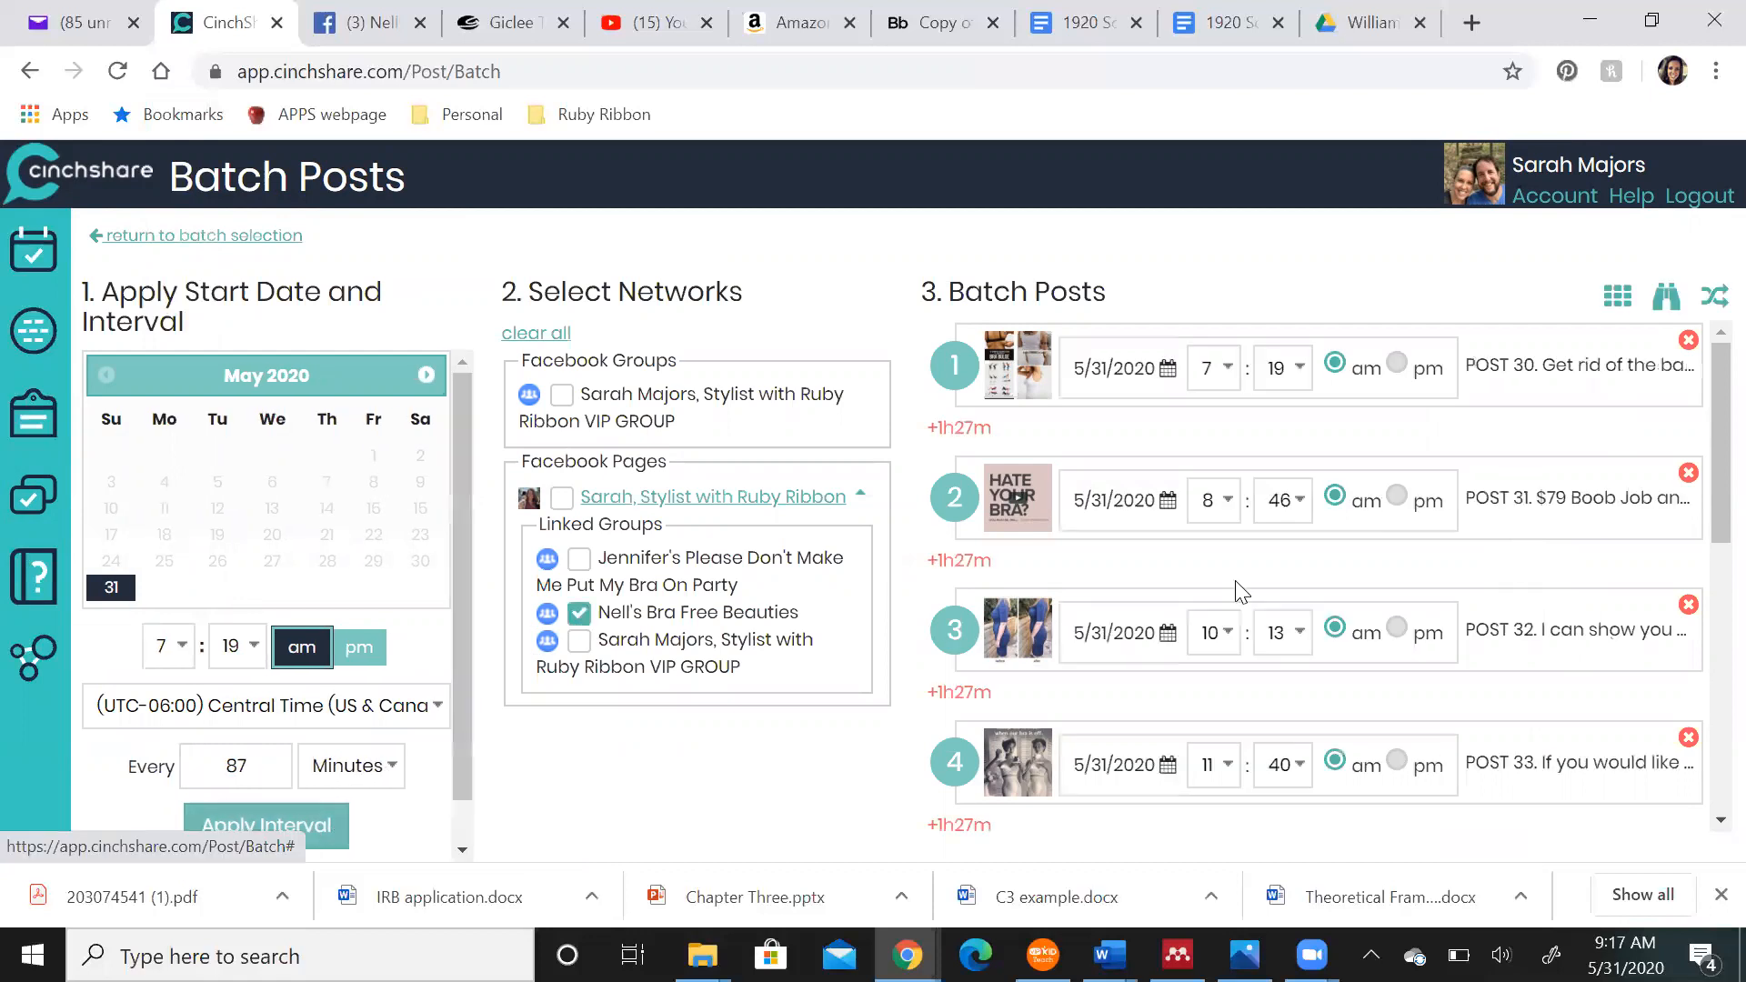
pyautogui.scroll(-5, 1236, 694)
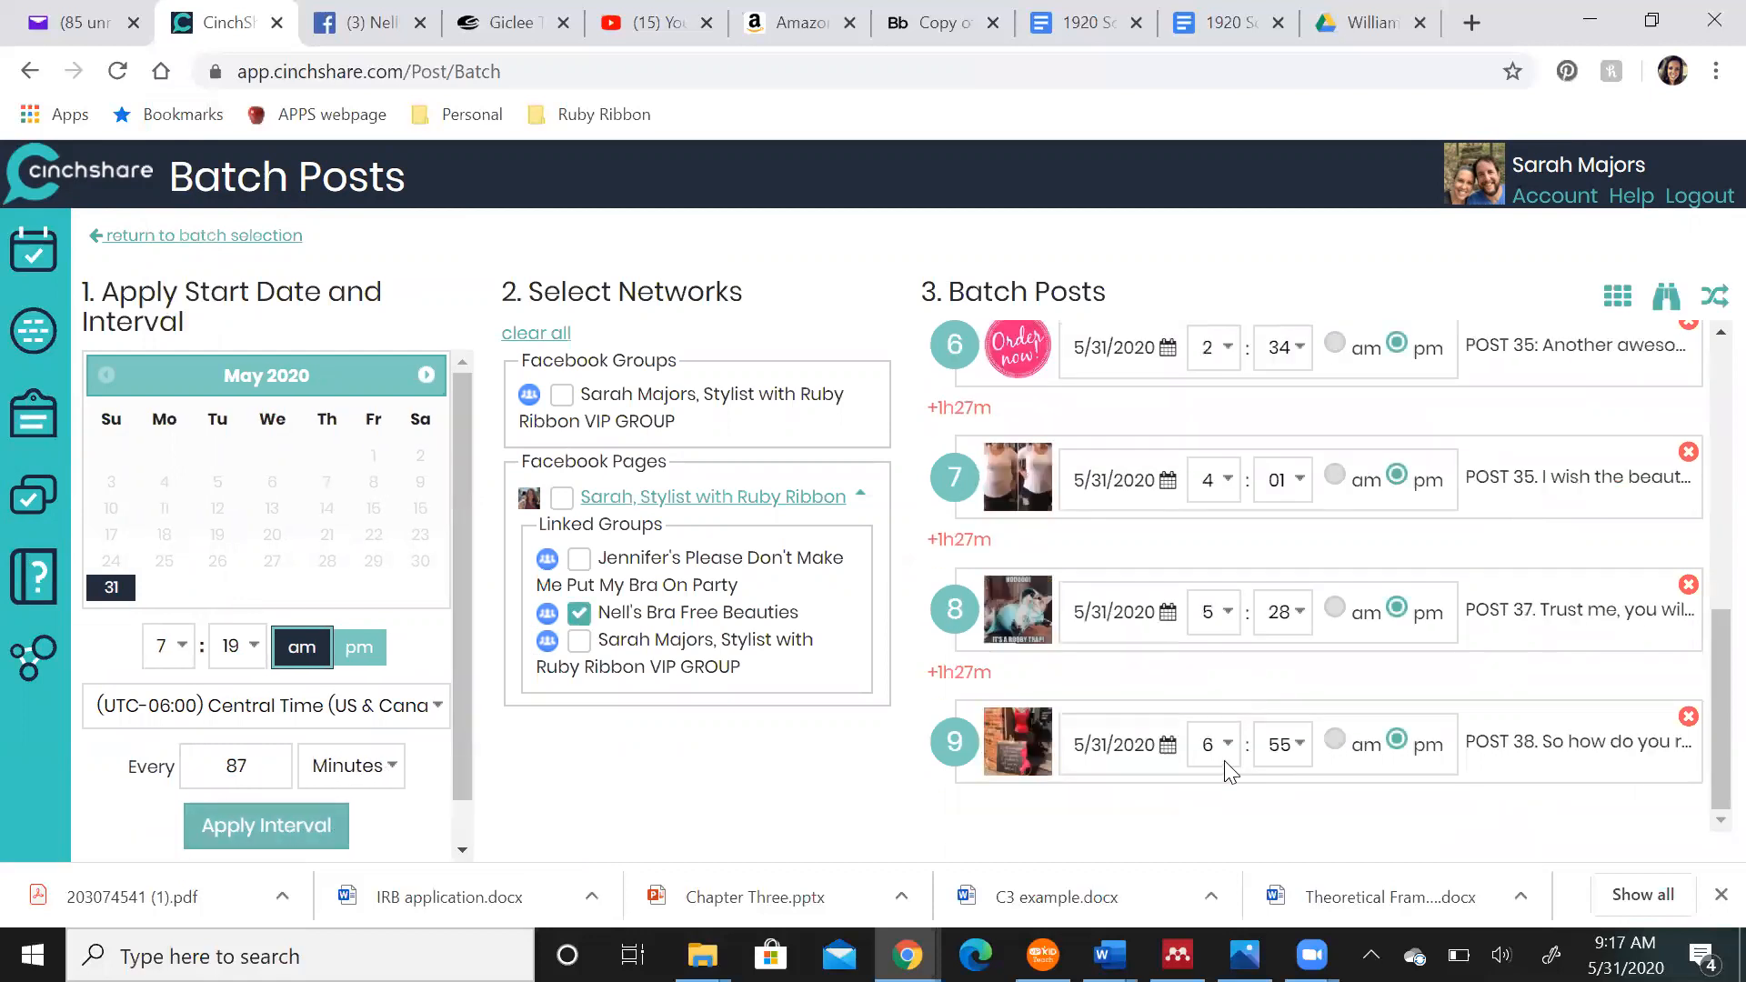
# Try a 96-minute interval on the JFD Day 4 batch
pyautogui.moveTo(255, 766); pyautogui.dragTo(190, 769)
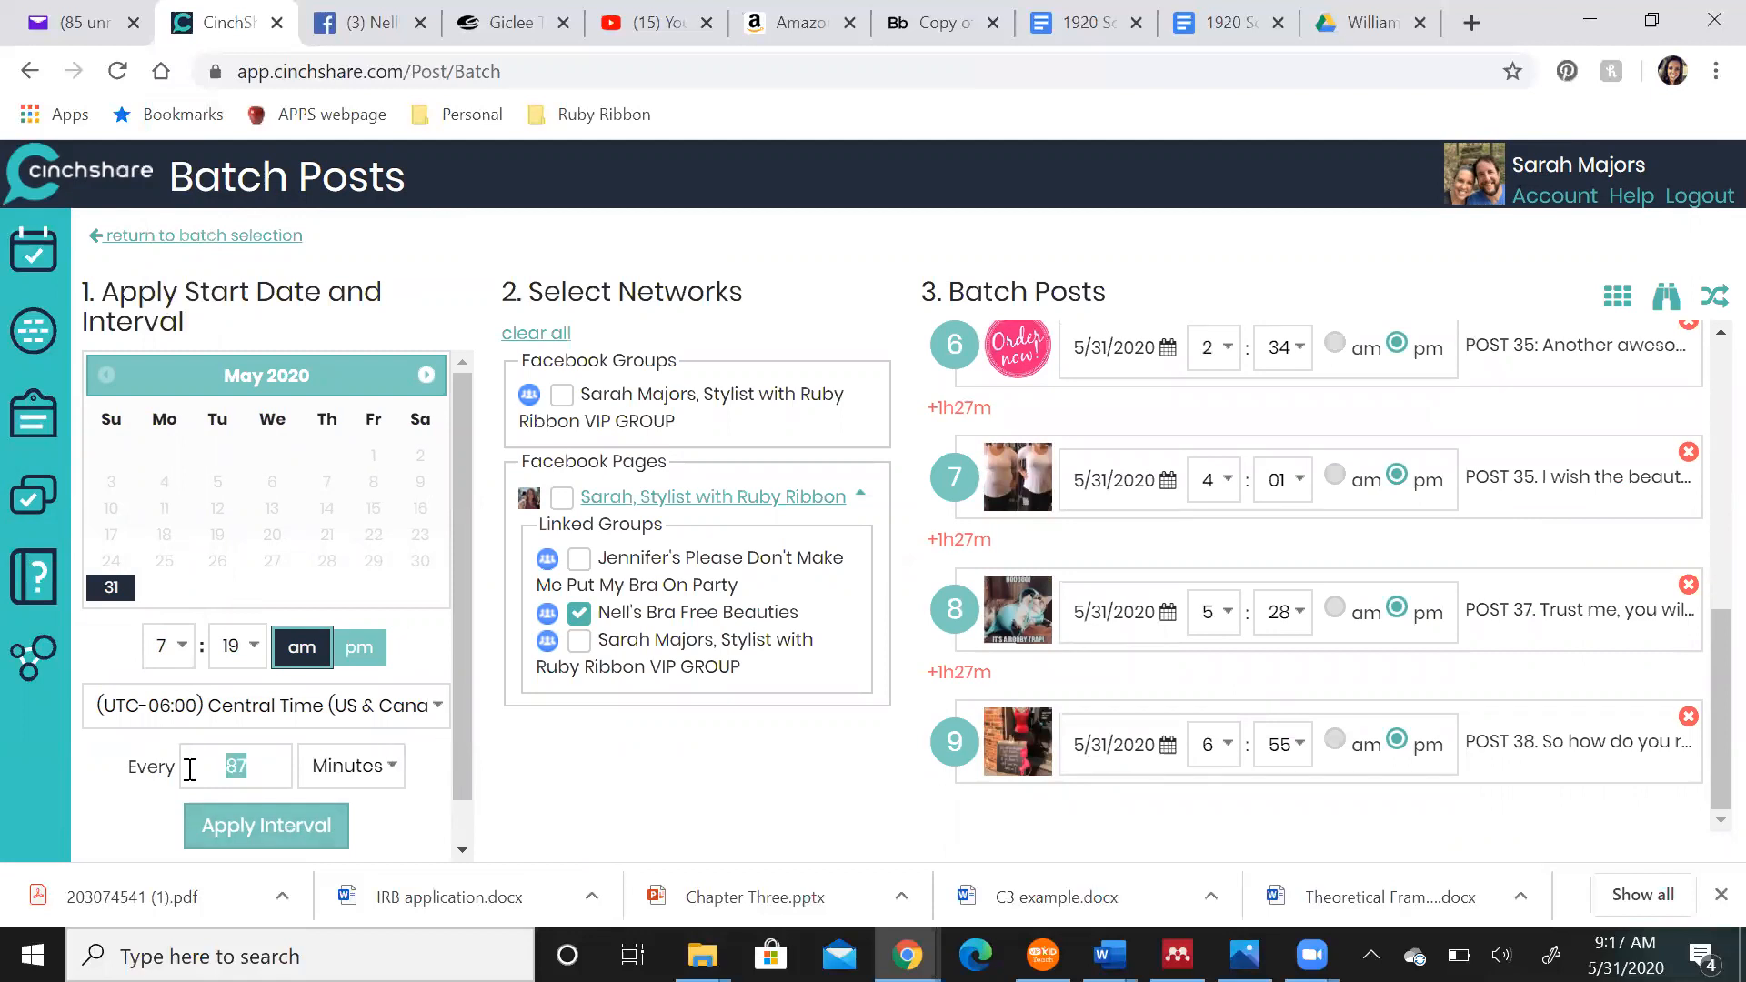
pyautogui.write('96')
pyautogui.click(248, 821)
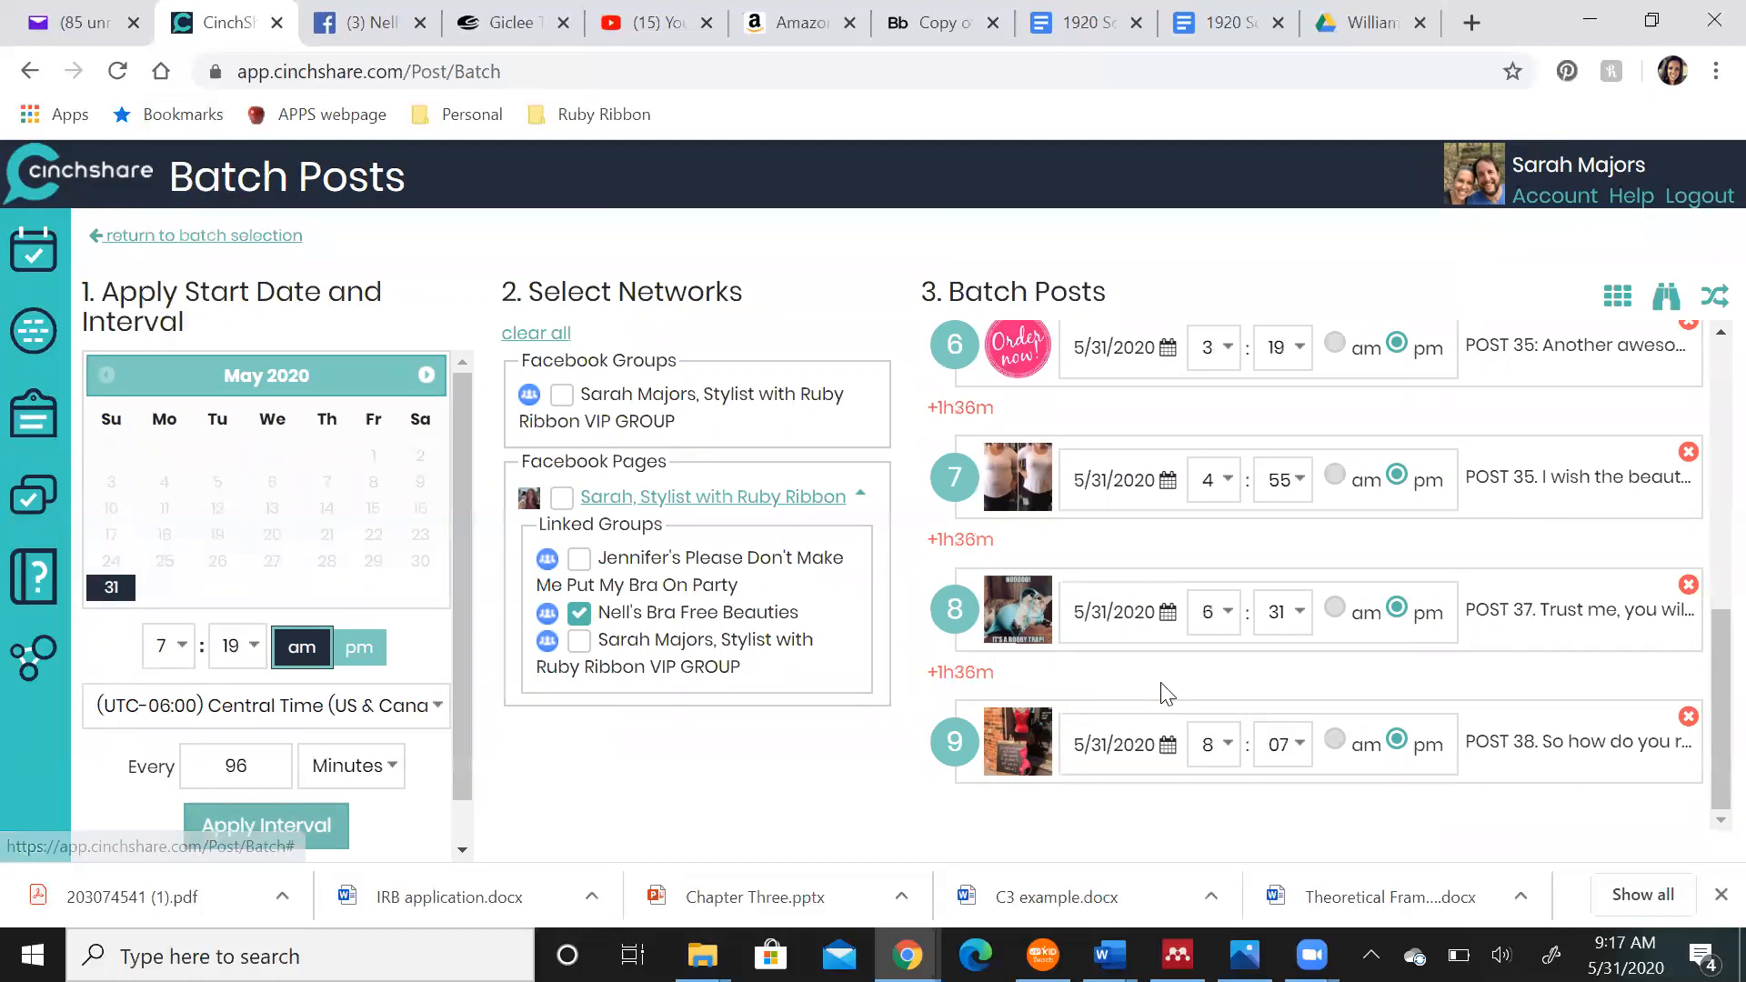
# Apply a 102-minute interval to the JFD Day 4 batch and try to schedule it
pyautogui.moveTo(249, 767); pyautogui.dragTo(175, 774)
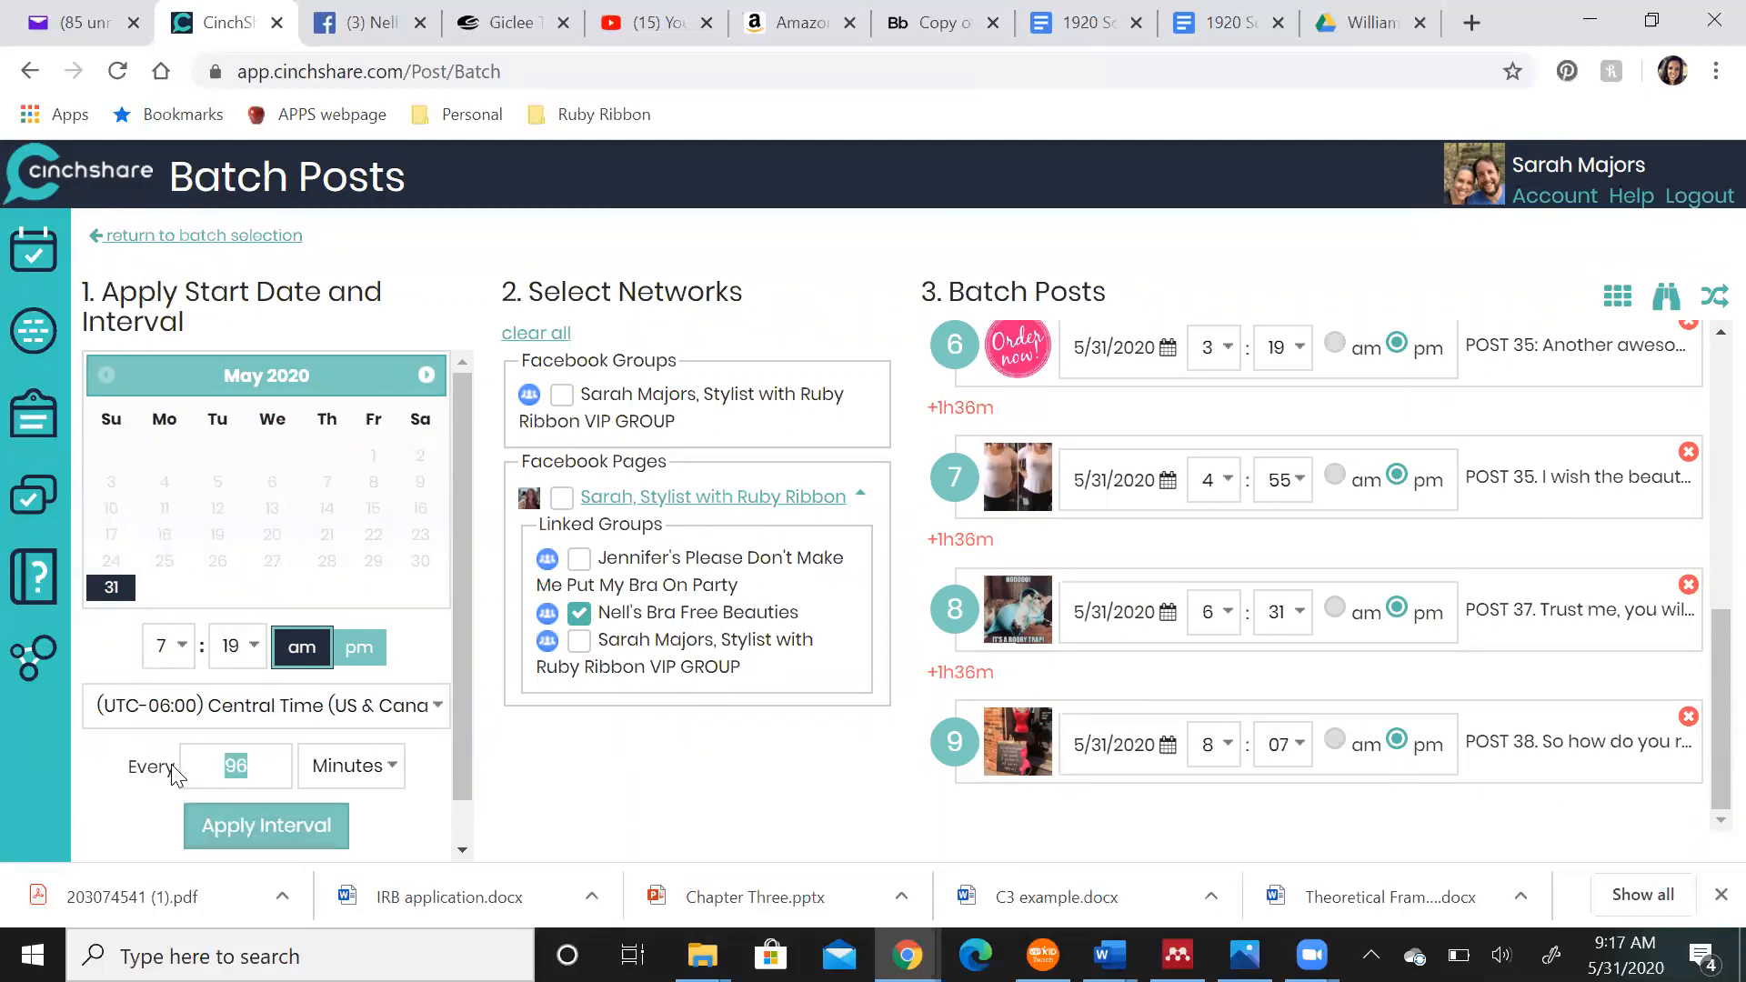
pyautogui.write('102')
pyautogui.click(244, 825)
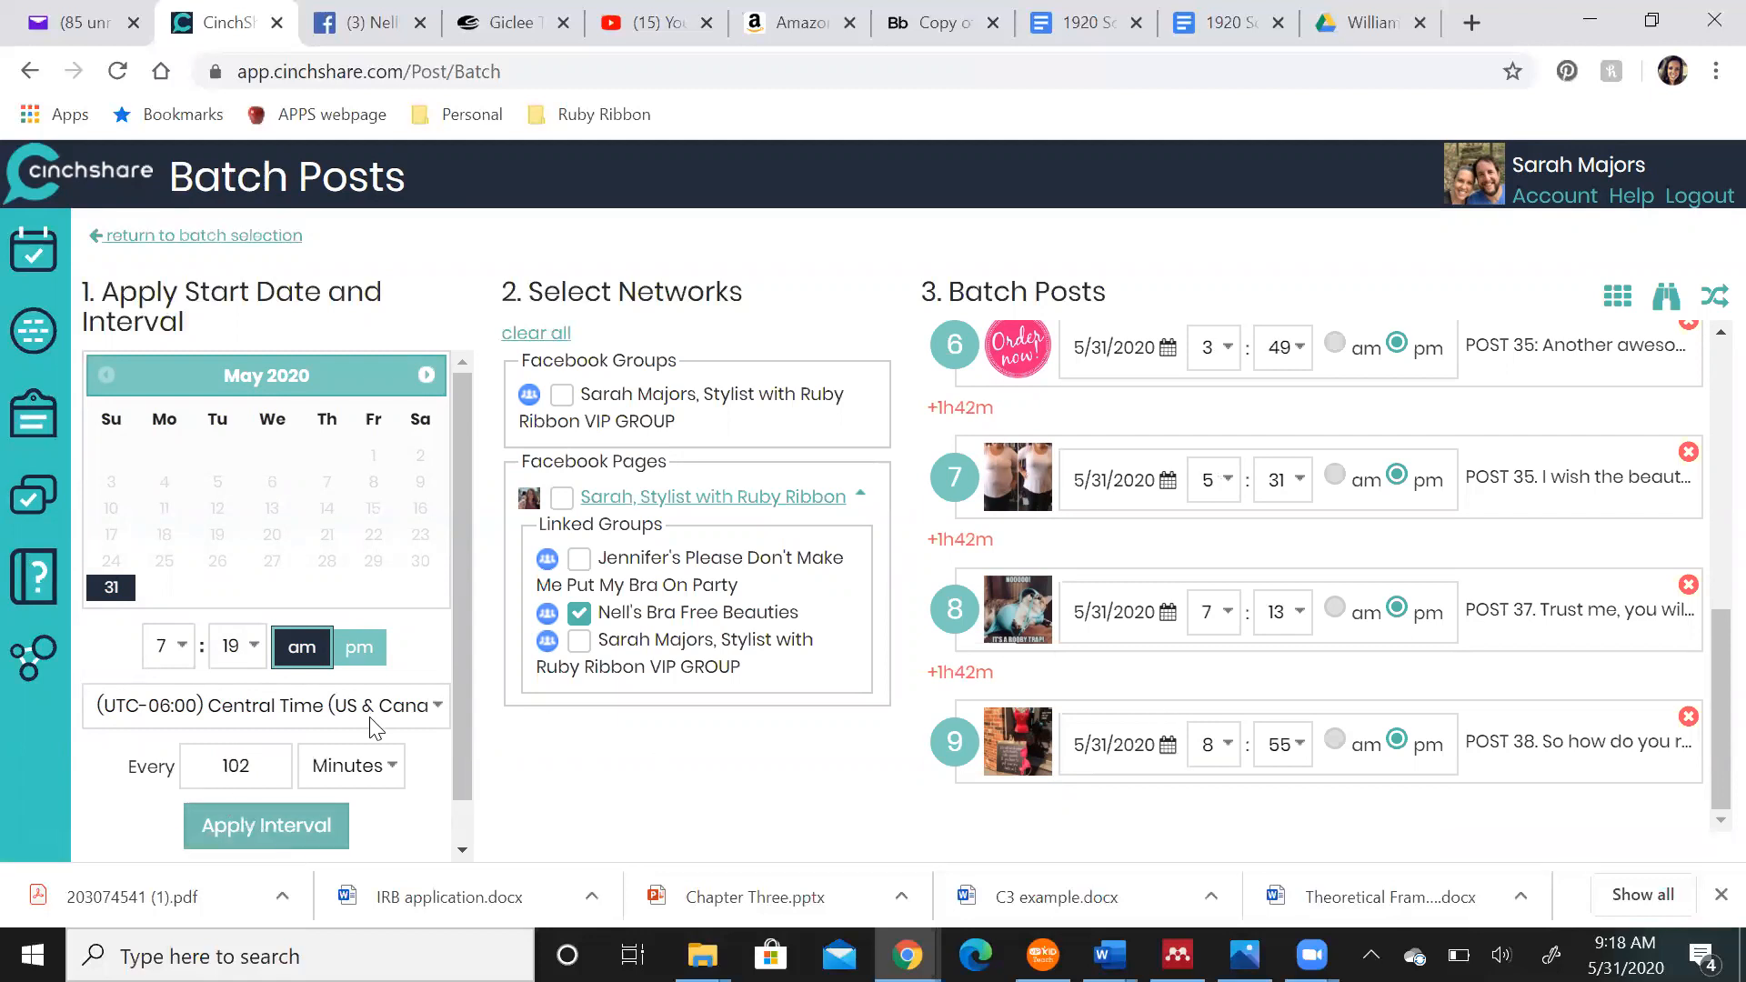
pyautogui.scroll(-1, 376, 728)
pyautogui.click(276, 837)
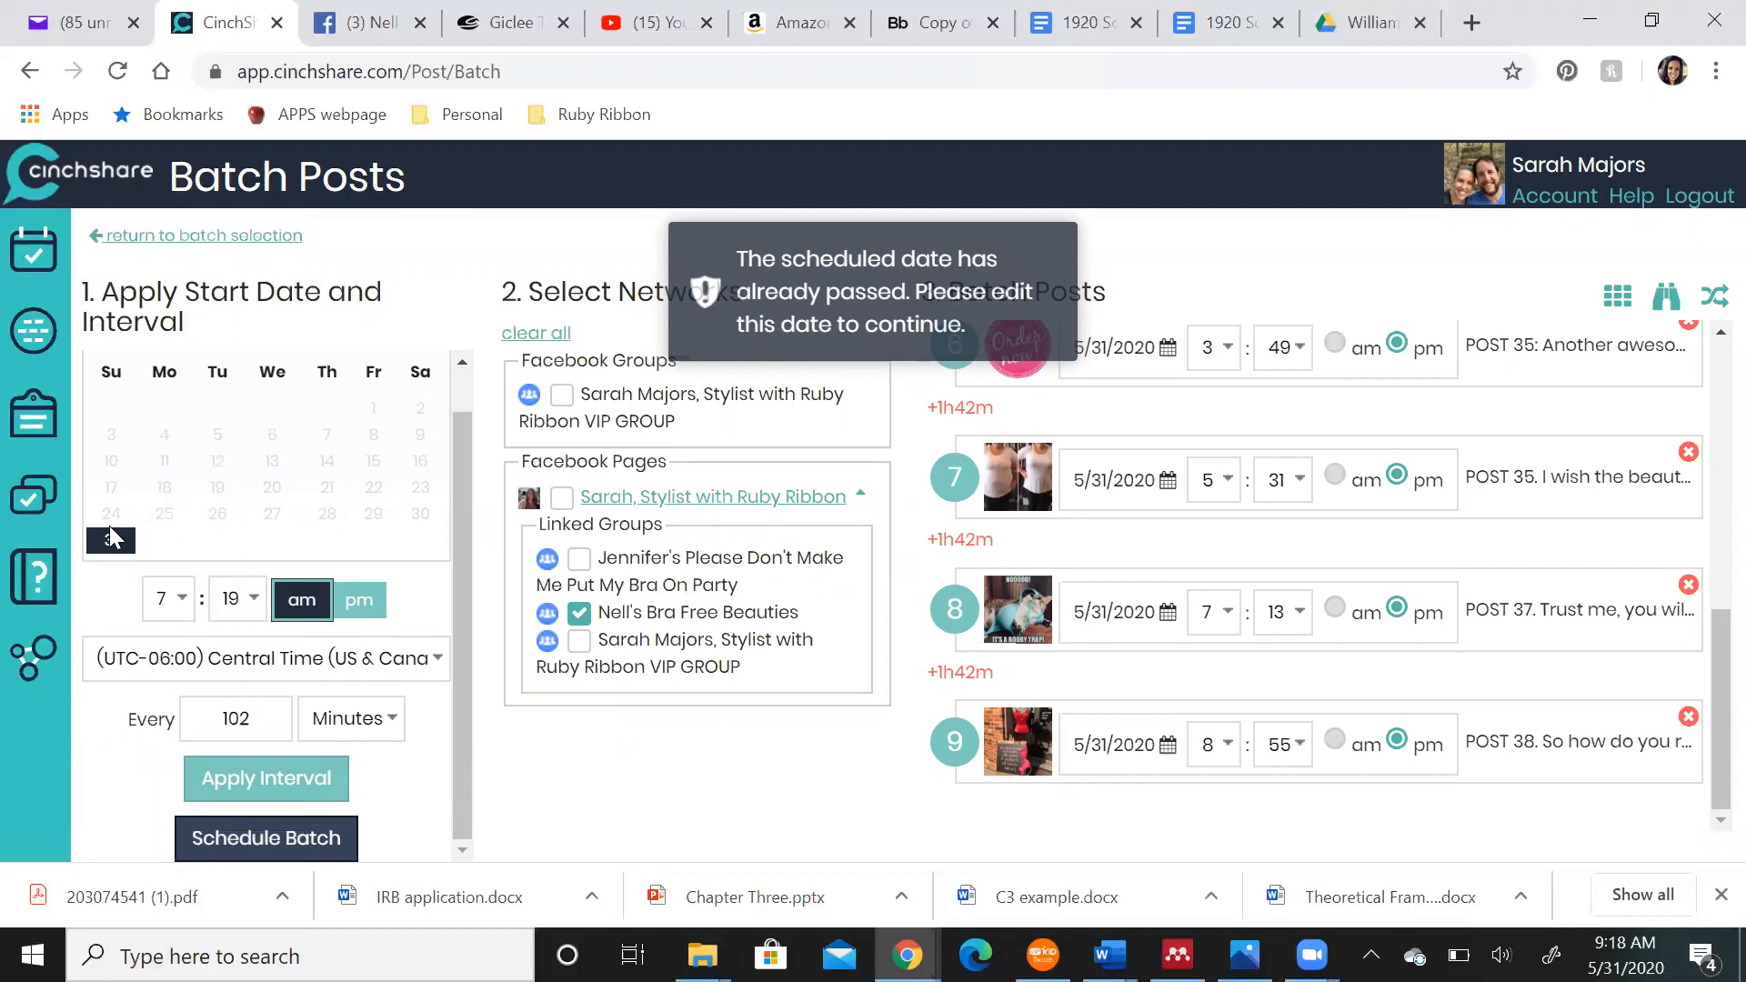
# Check the post dates, choose June 3, 2020 as the start date and return to the batch selection without scheduling
pyautogui.scroll(1, 322, 410)
pyautogui.click(428, 377)
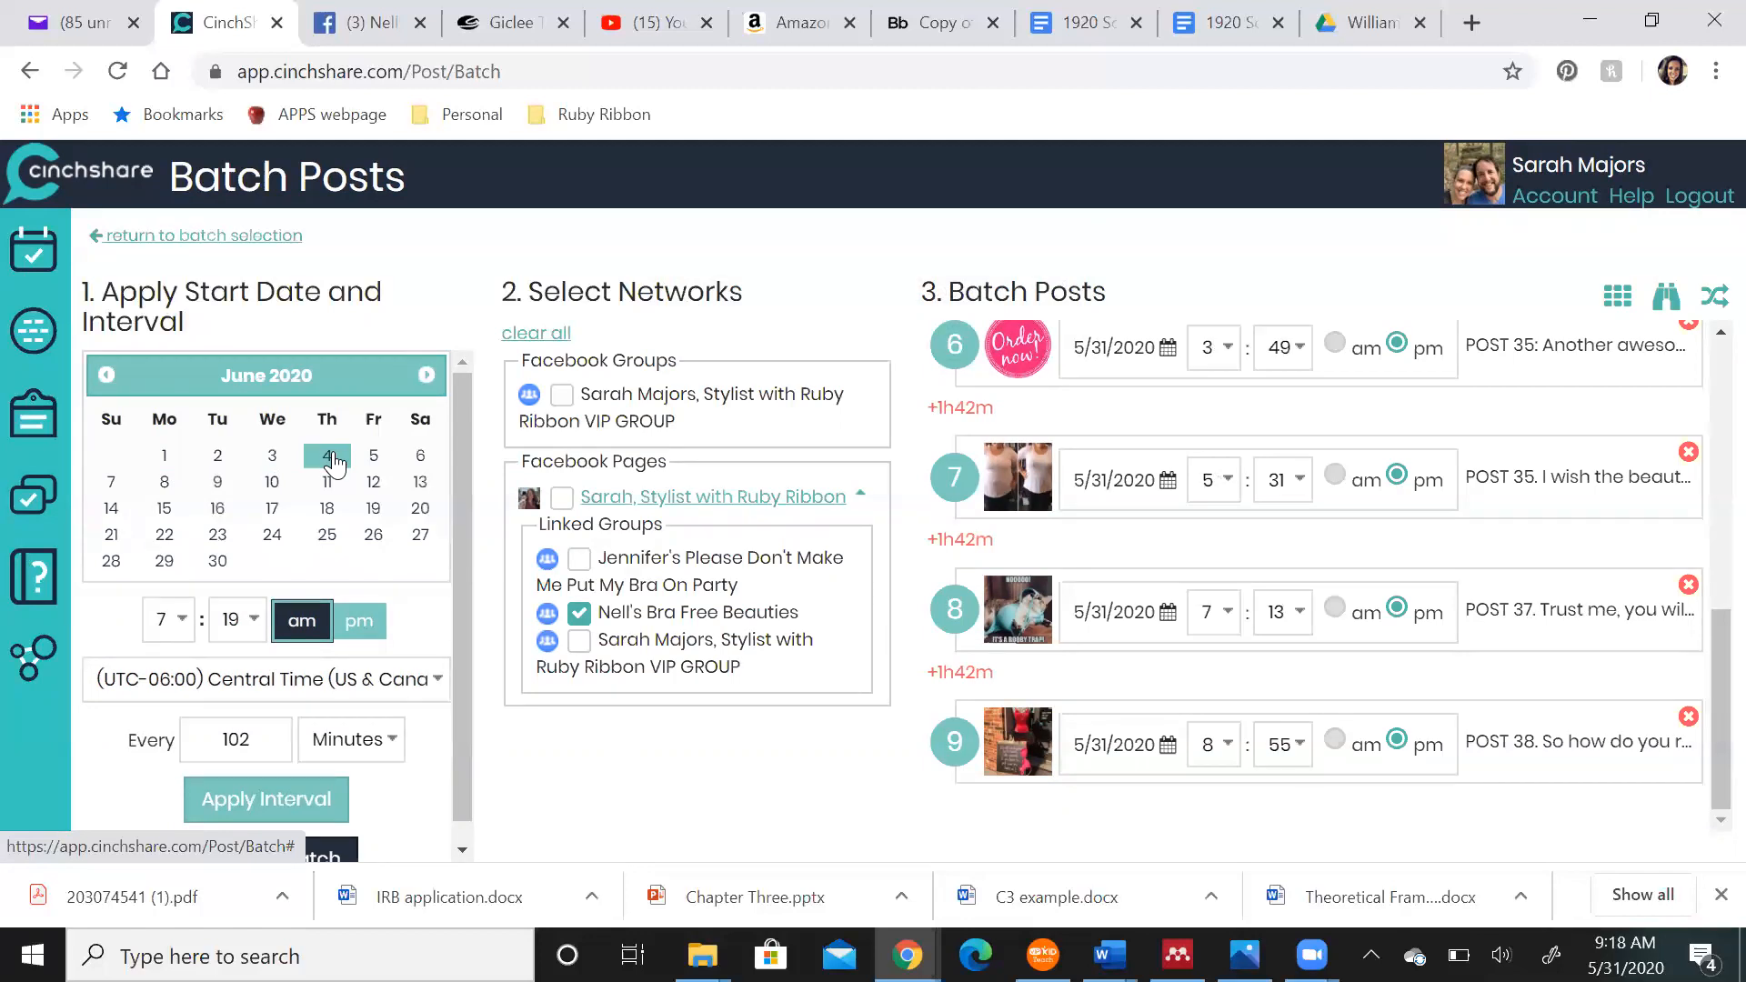
pyautogui.scroll(7, 1114, 514)
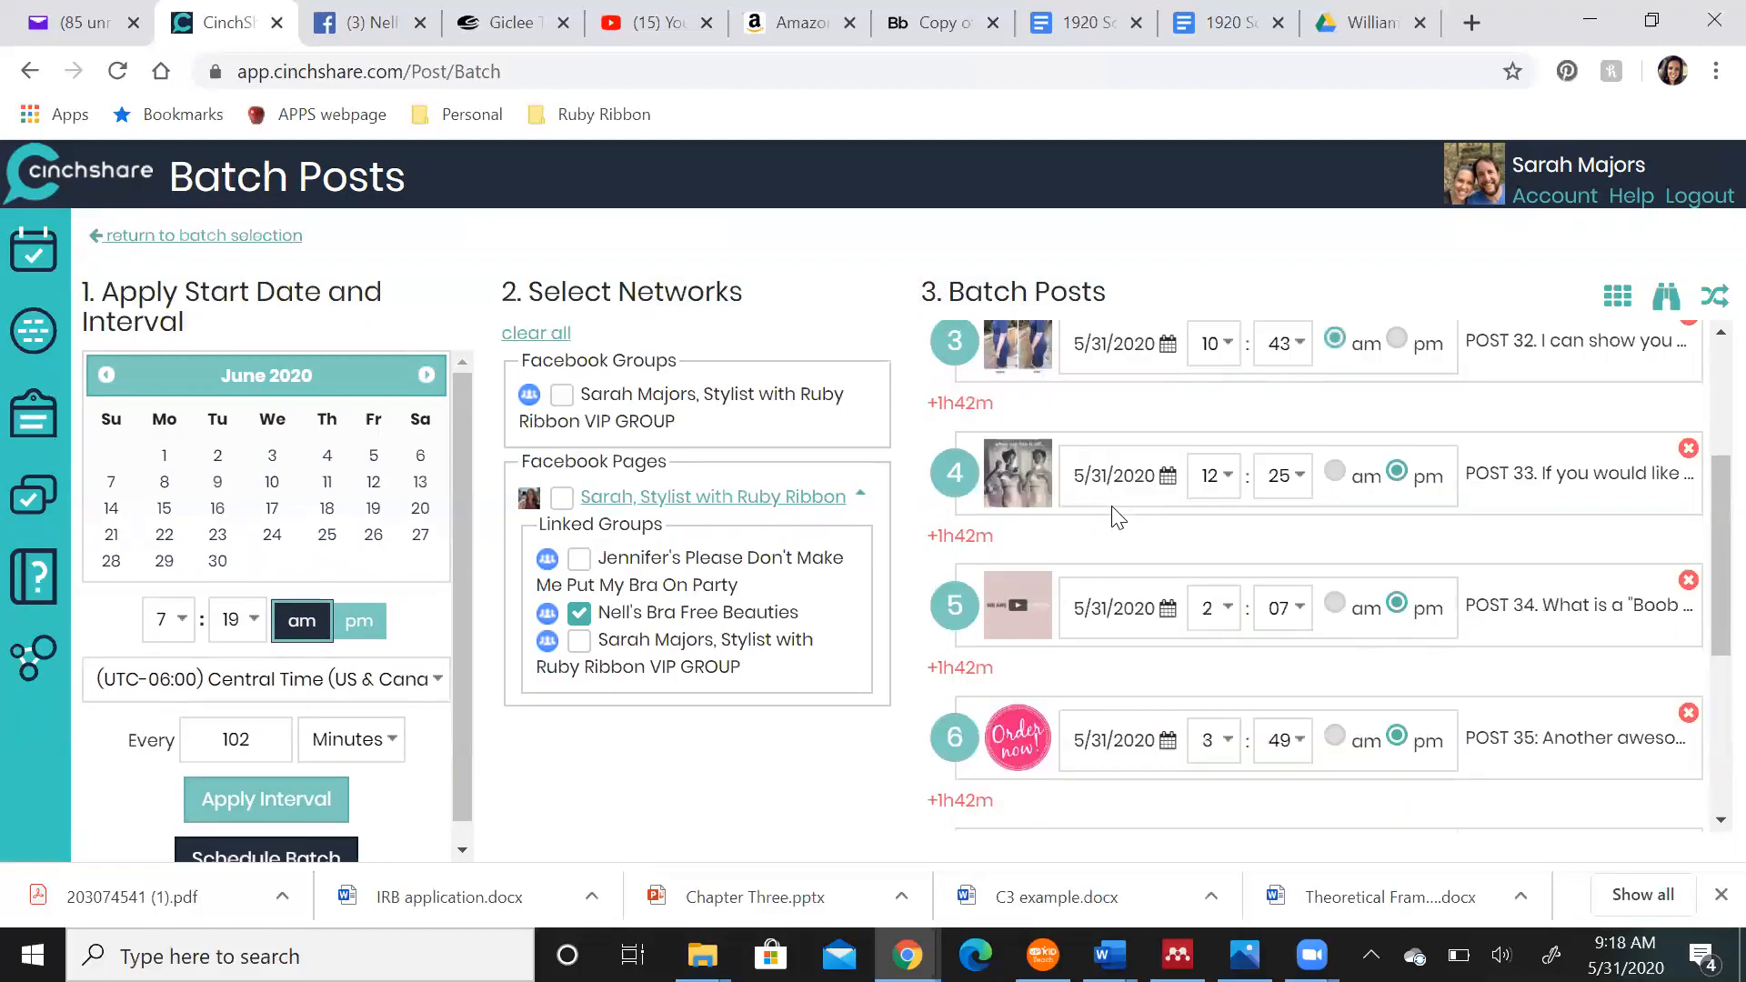
pyautogui.scroll(1, 1118, 518)
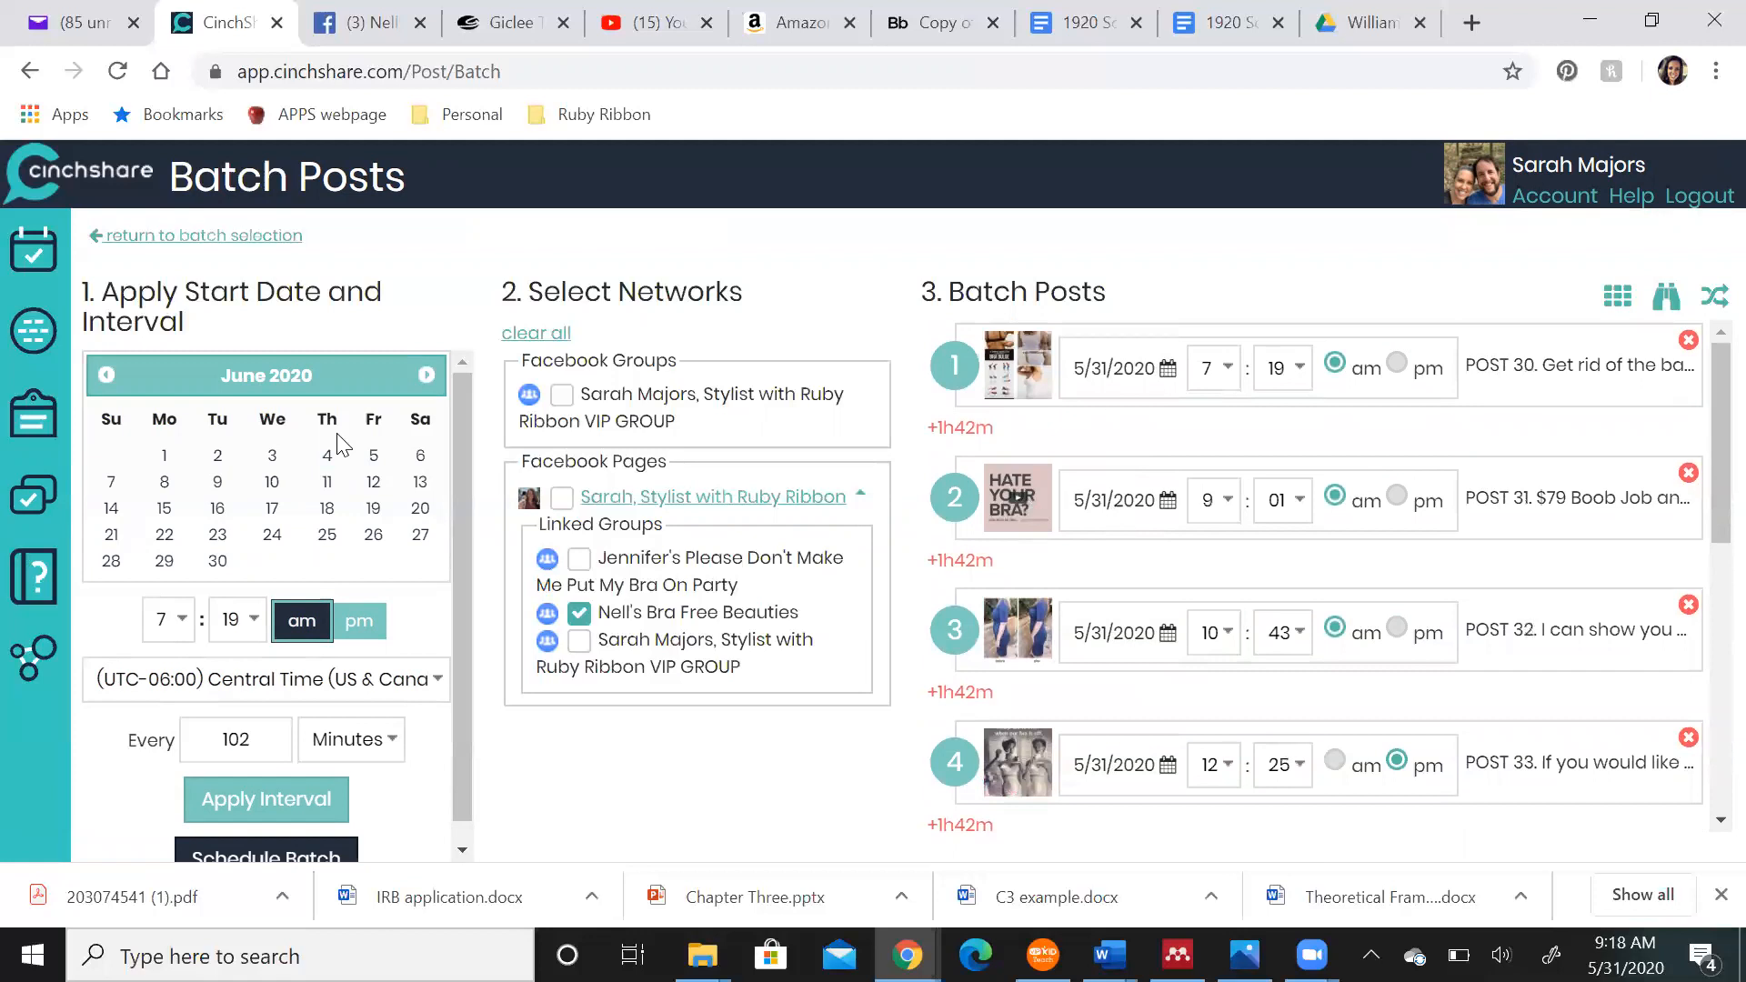
pyautogui.click(273, 462)
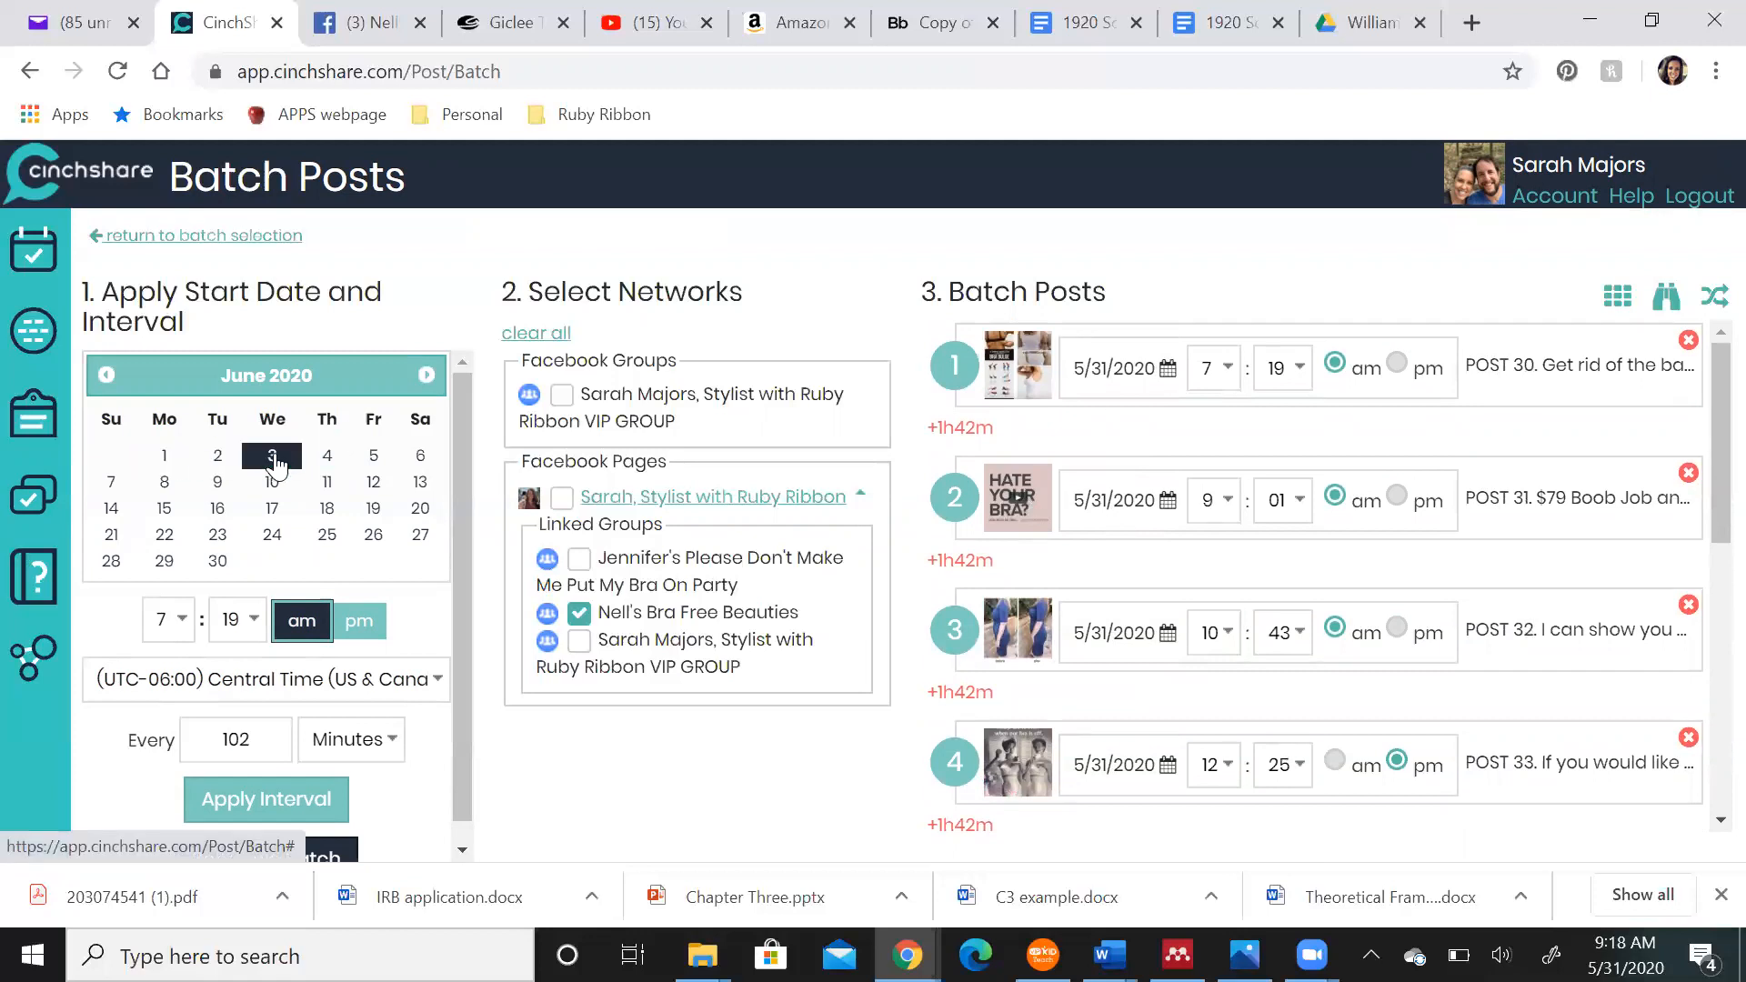
pyautogui.scroll(-1, 373, 764)
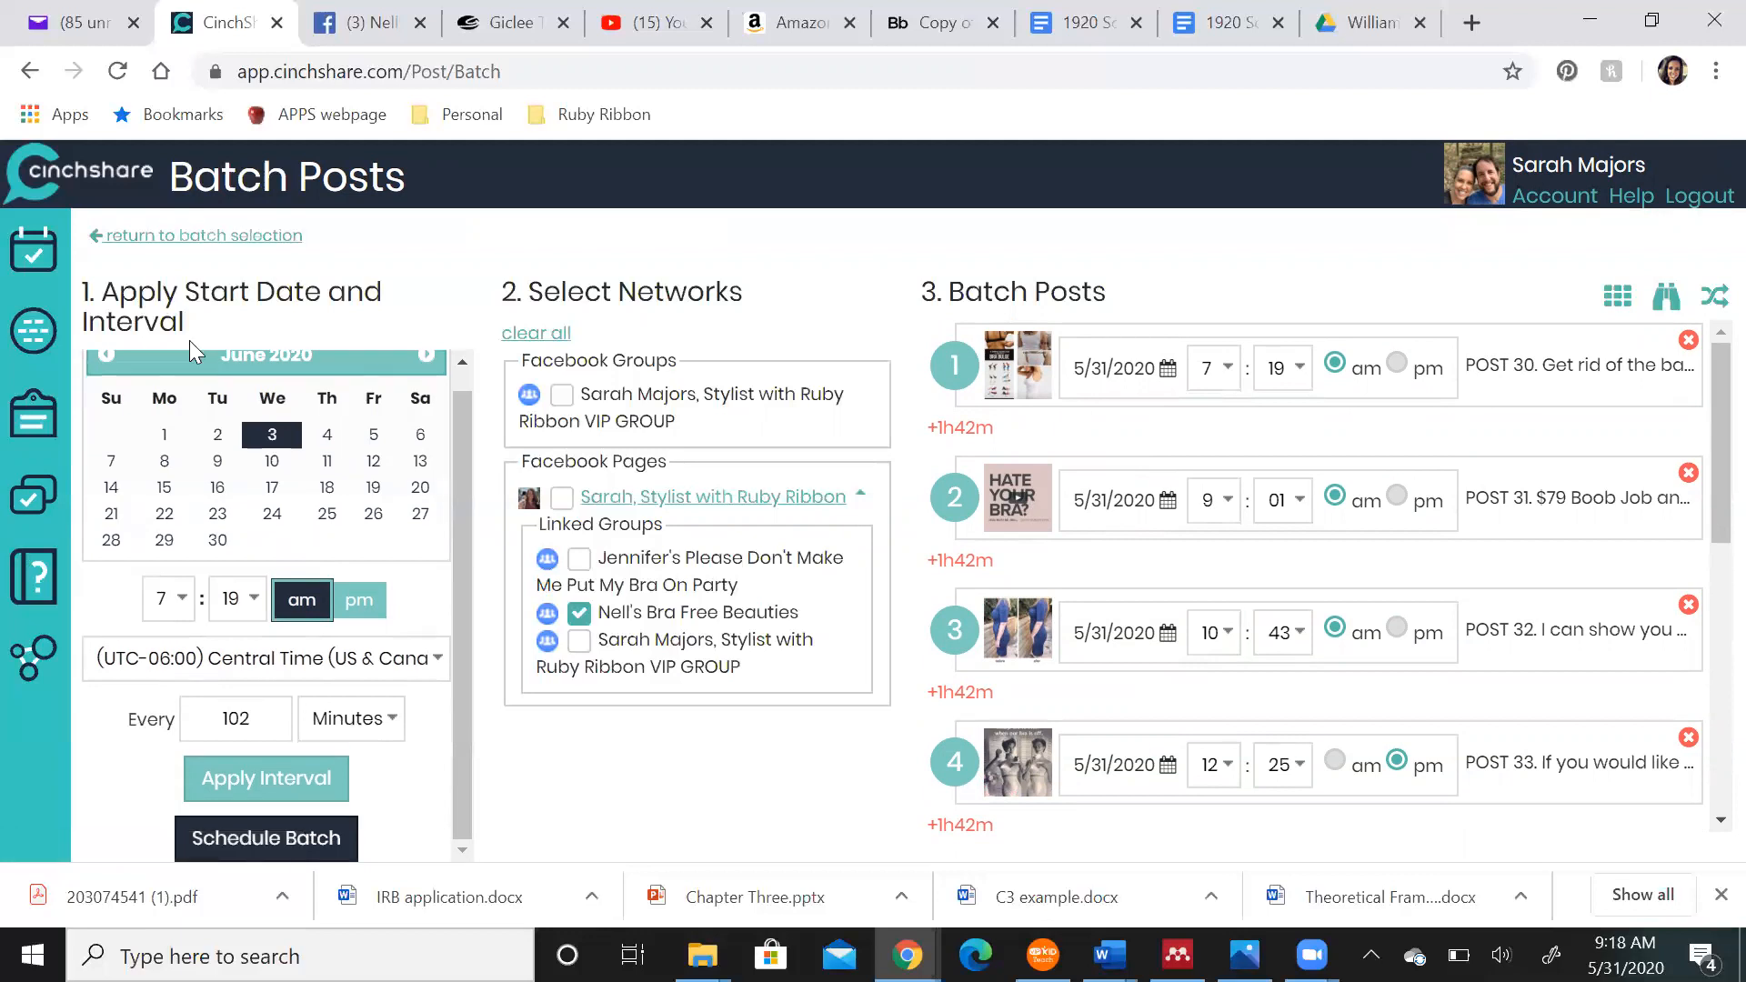
pyautogui.click(144, 234)
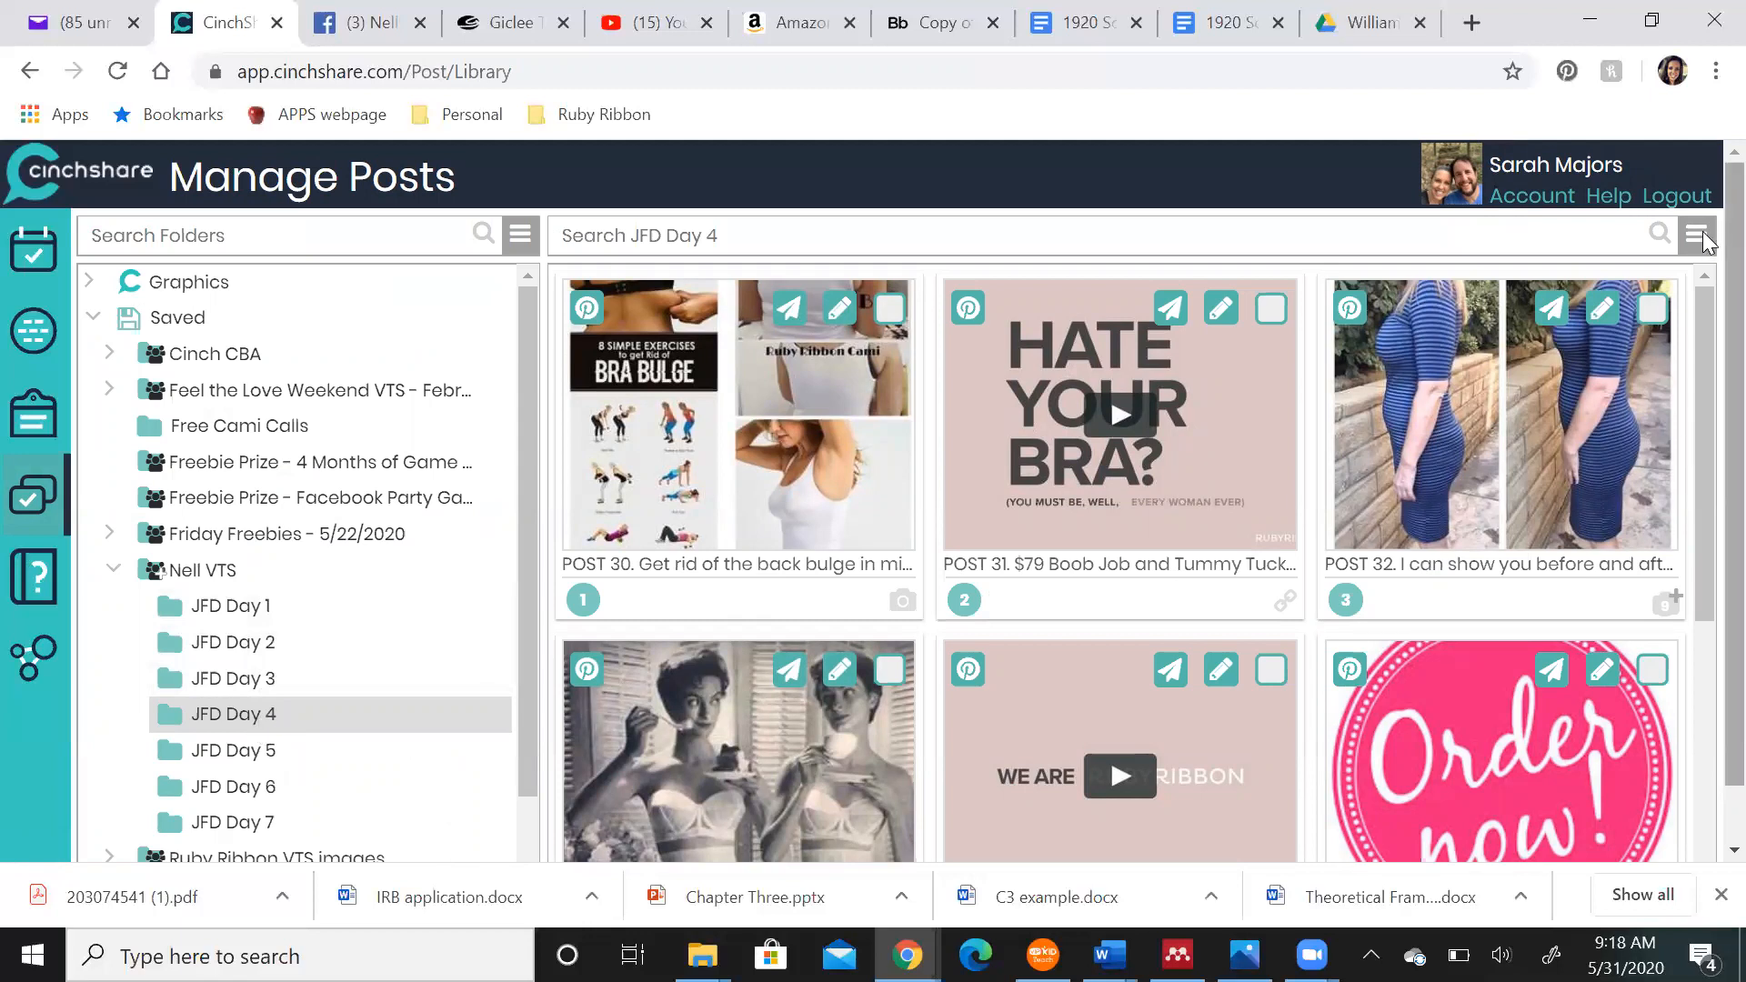
# Start a new batch post with all JFD Day 4 posts for the new hostess's Bra Free Beauties group, starting June 3, 2020
pyautogui.click(1697, 236)
pyautogui.click(1546, 290)
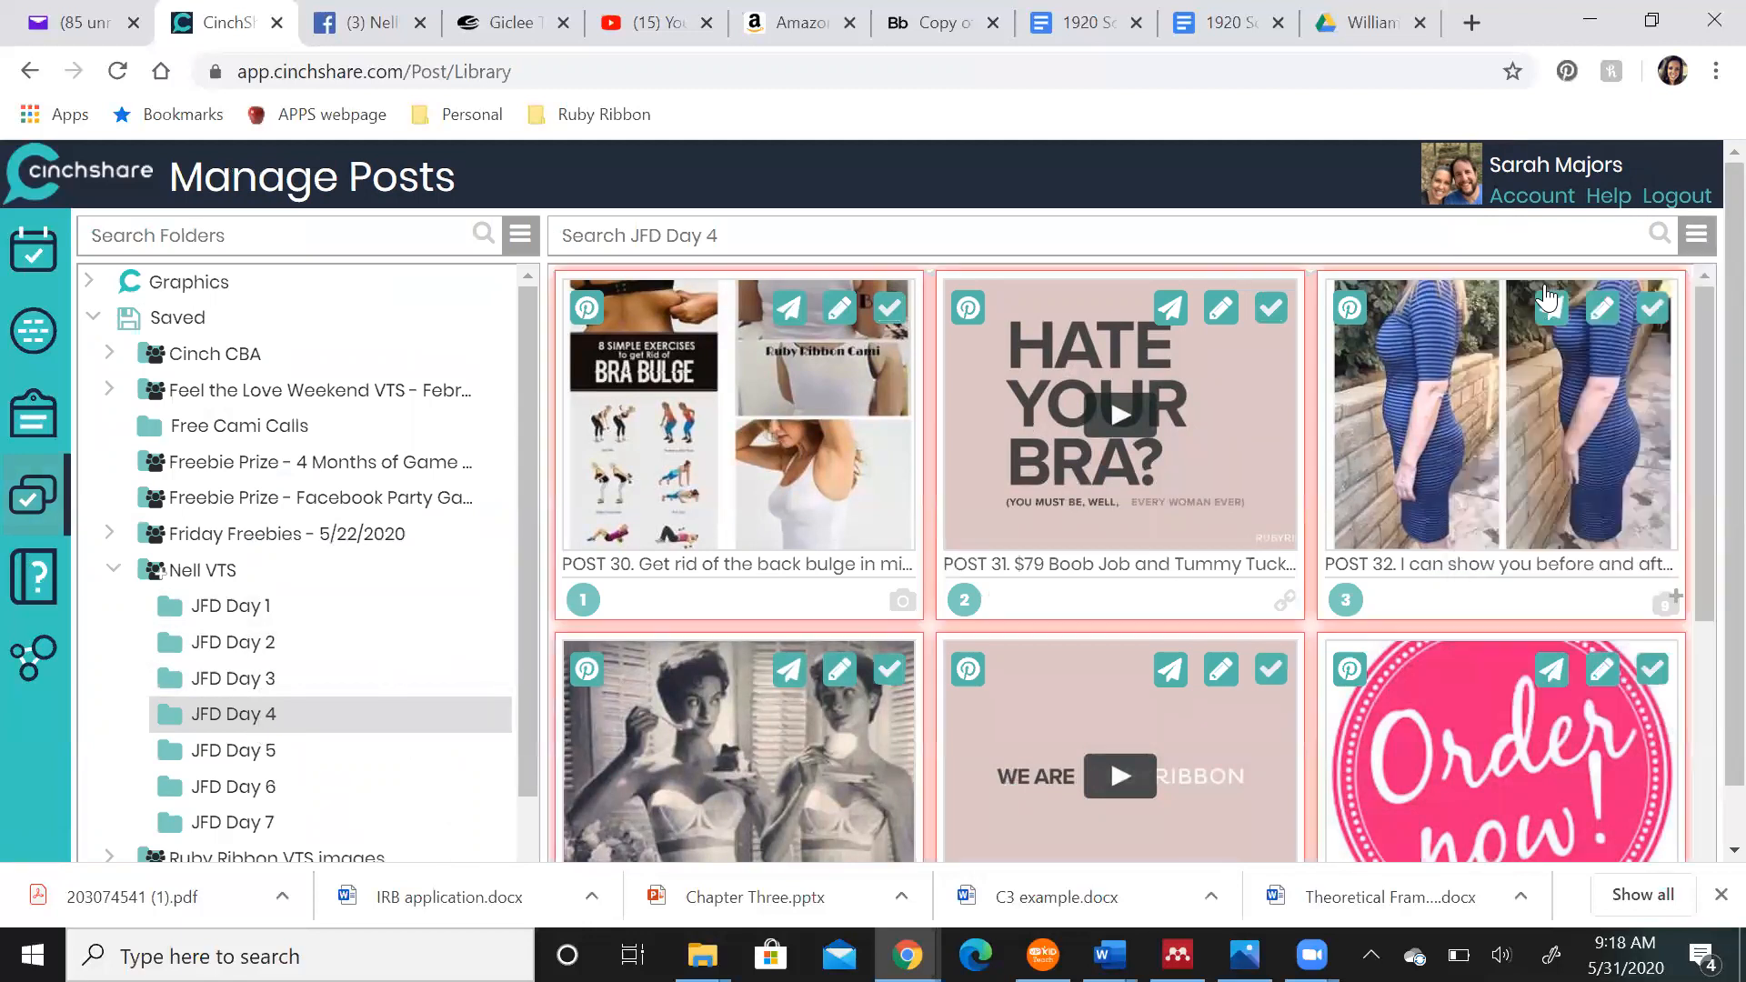
pyautogui.click(1697, 236)
pyautogui.click(1513, 548)
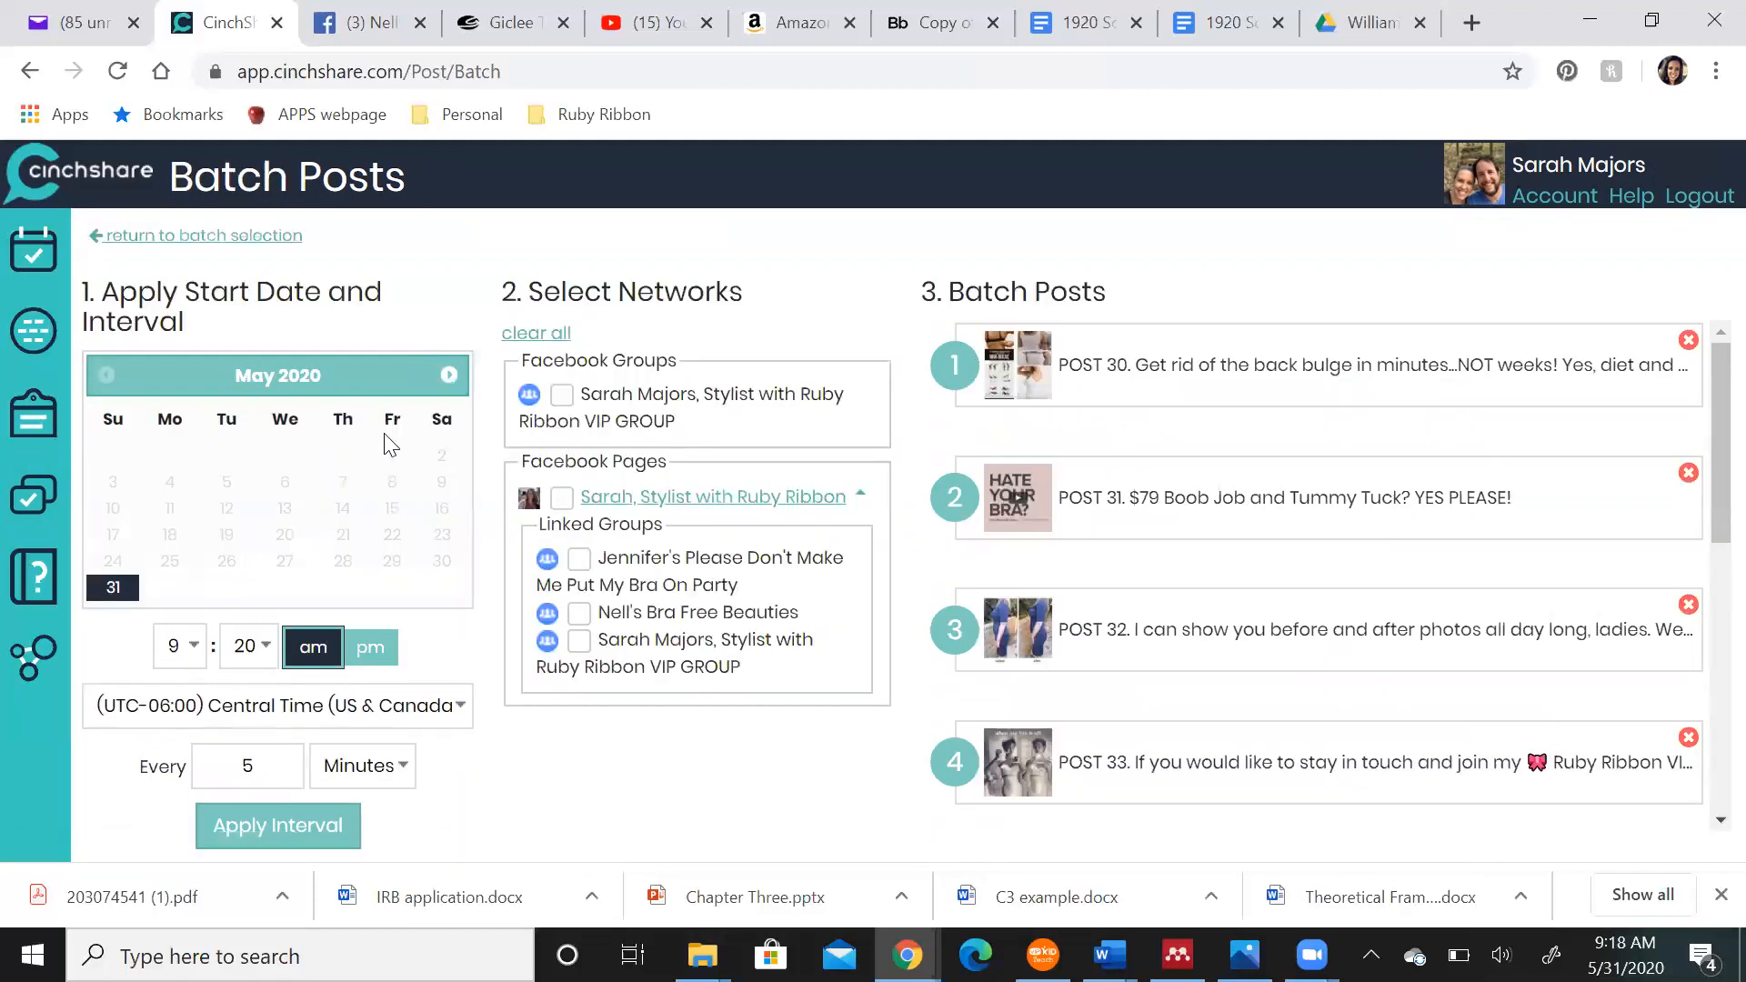
pyautogui.click(449, 375)
pyautogui.click(285, 457)
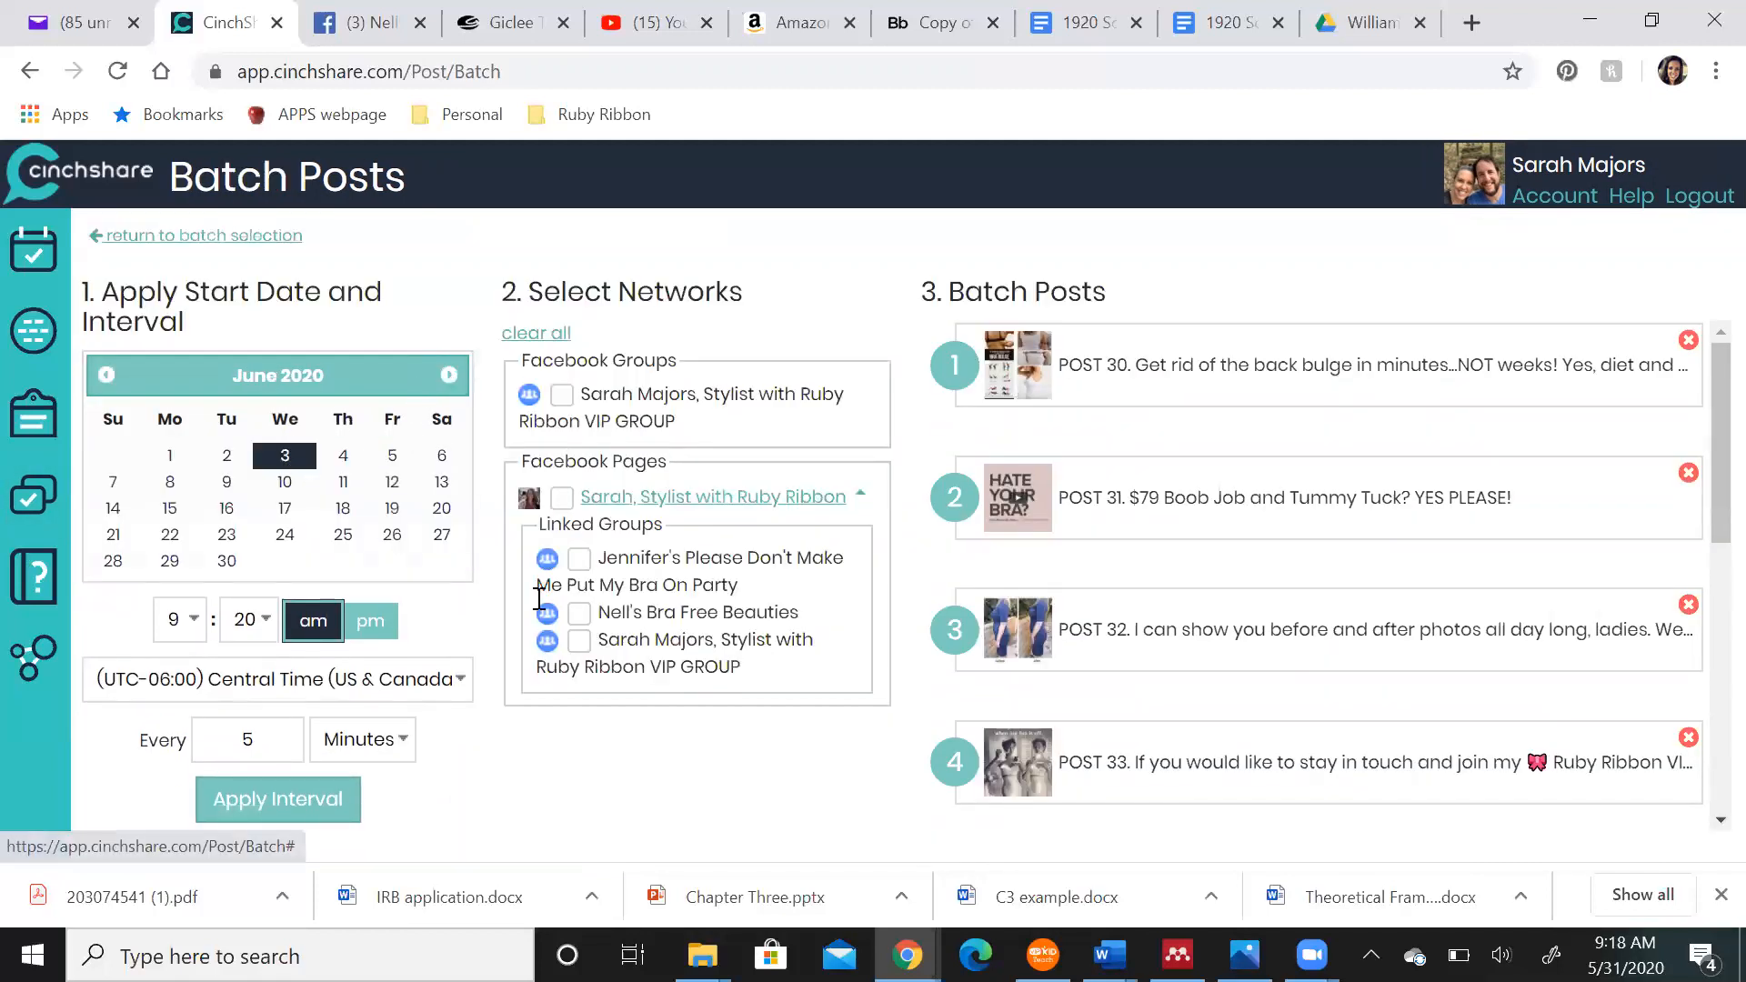
pyautogui.click(579, 612)
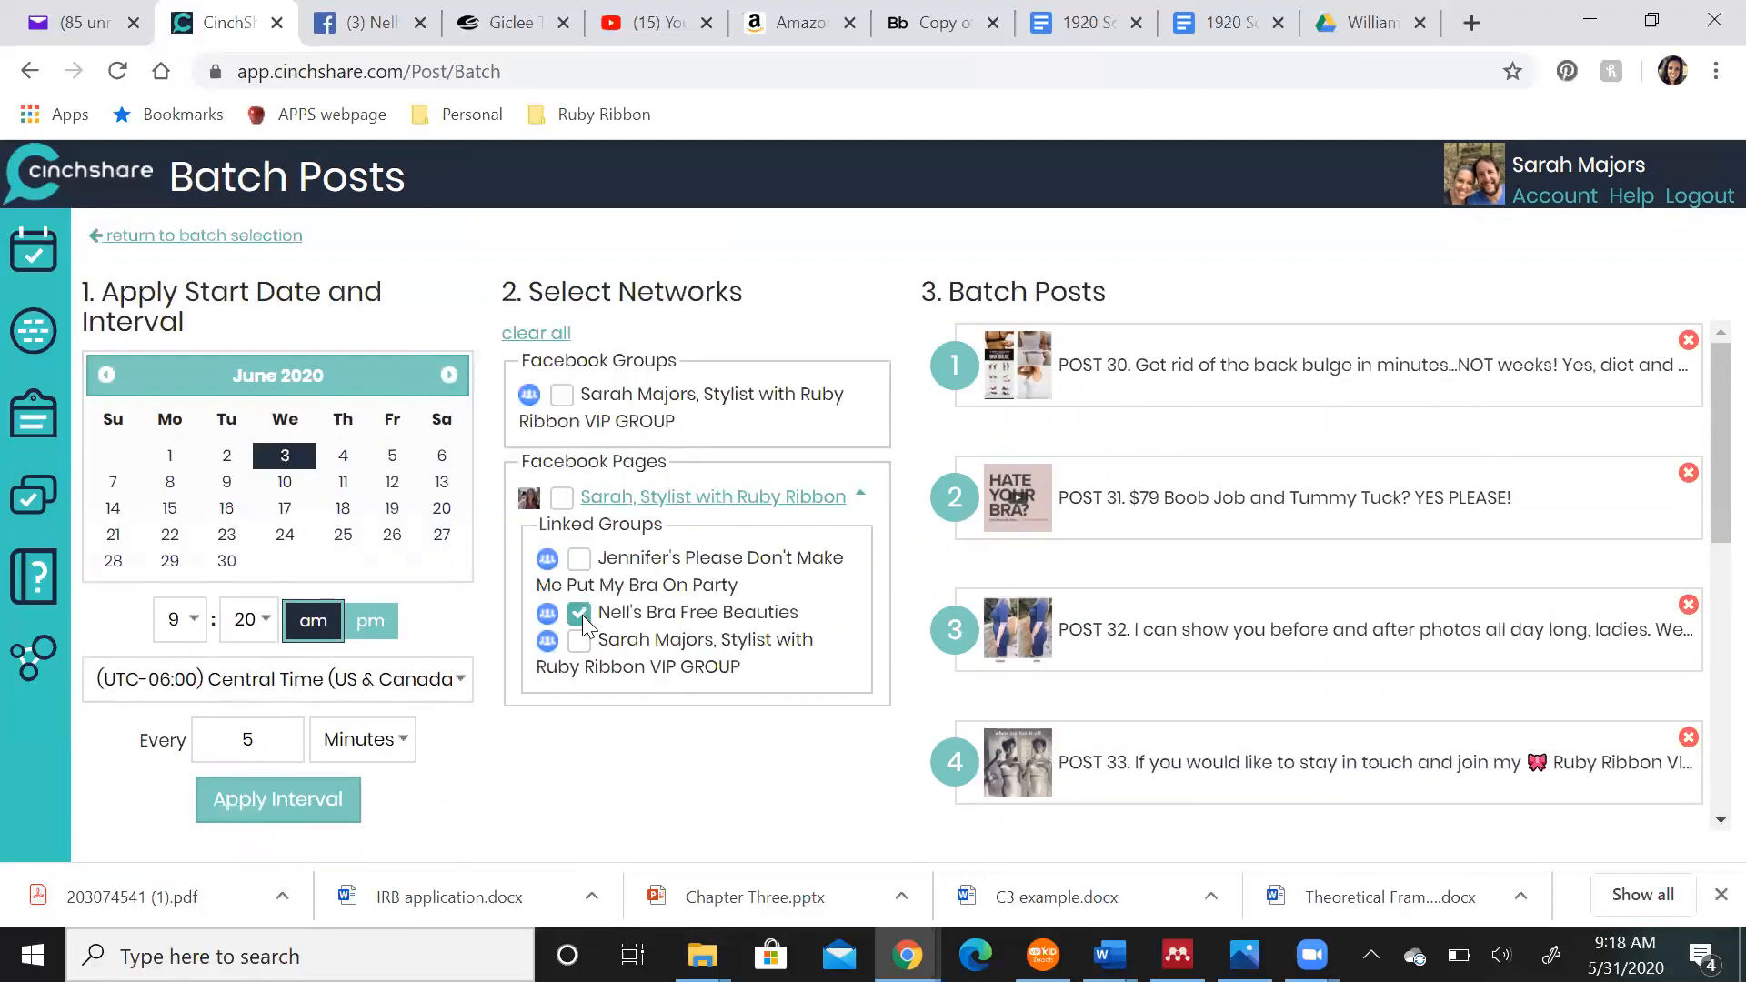
# Set the JFD Day 4 batch to start at 7:20 am with a 100-minute interval and schedule it
pyautogui.click(196, 623)
pyautogui.click(176, 406)
pyautogui.moveTo(263, 739); pyautogui.dragTo(187, 751)
pyautogui.write('100')
pyautogui.click(229, 796)
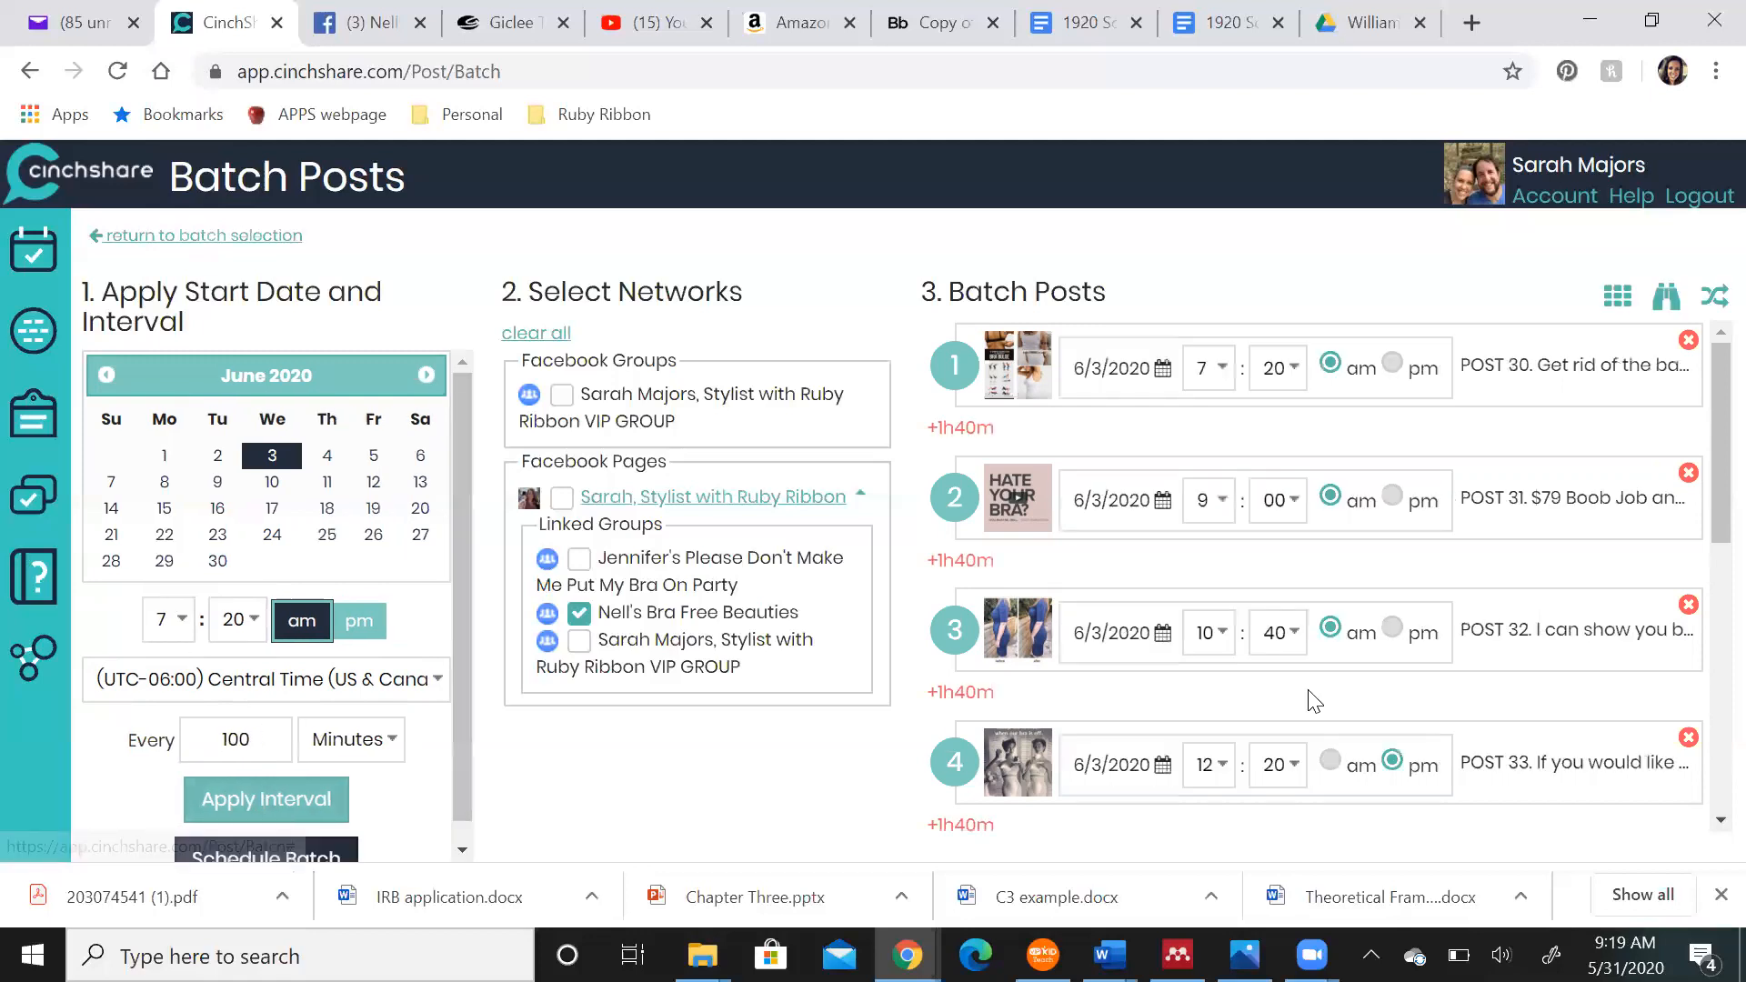
pyautogui.scroll(-6, 1310, 701)
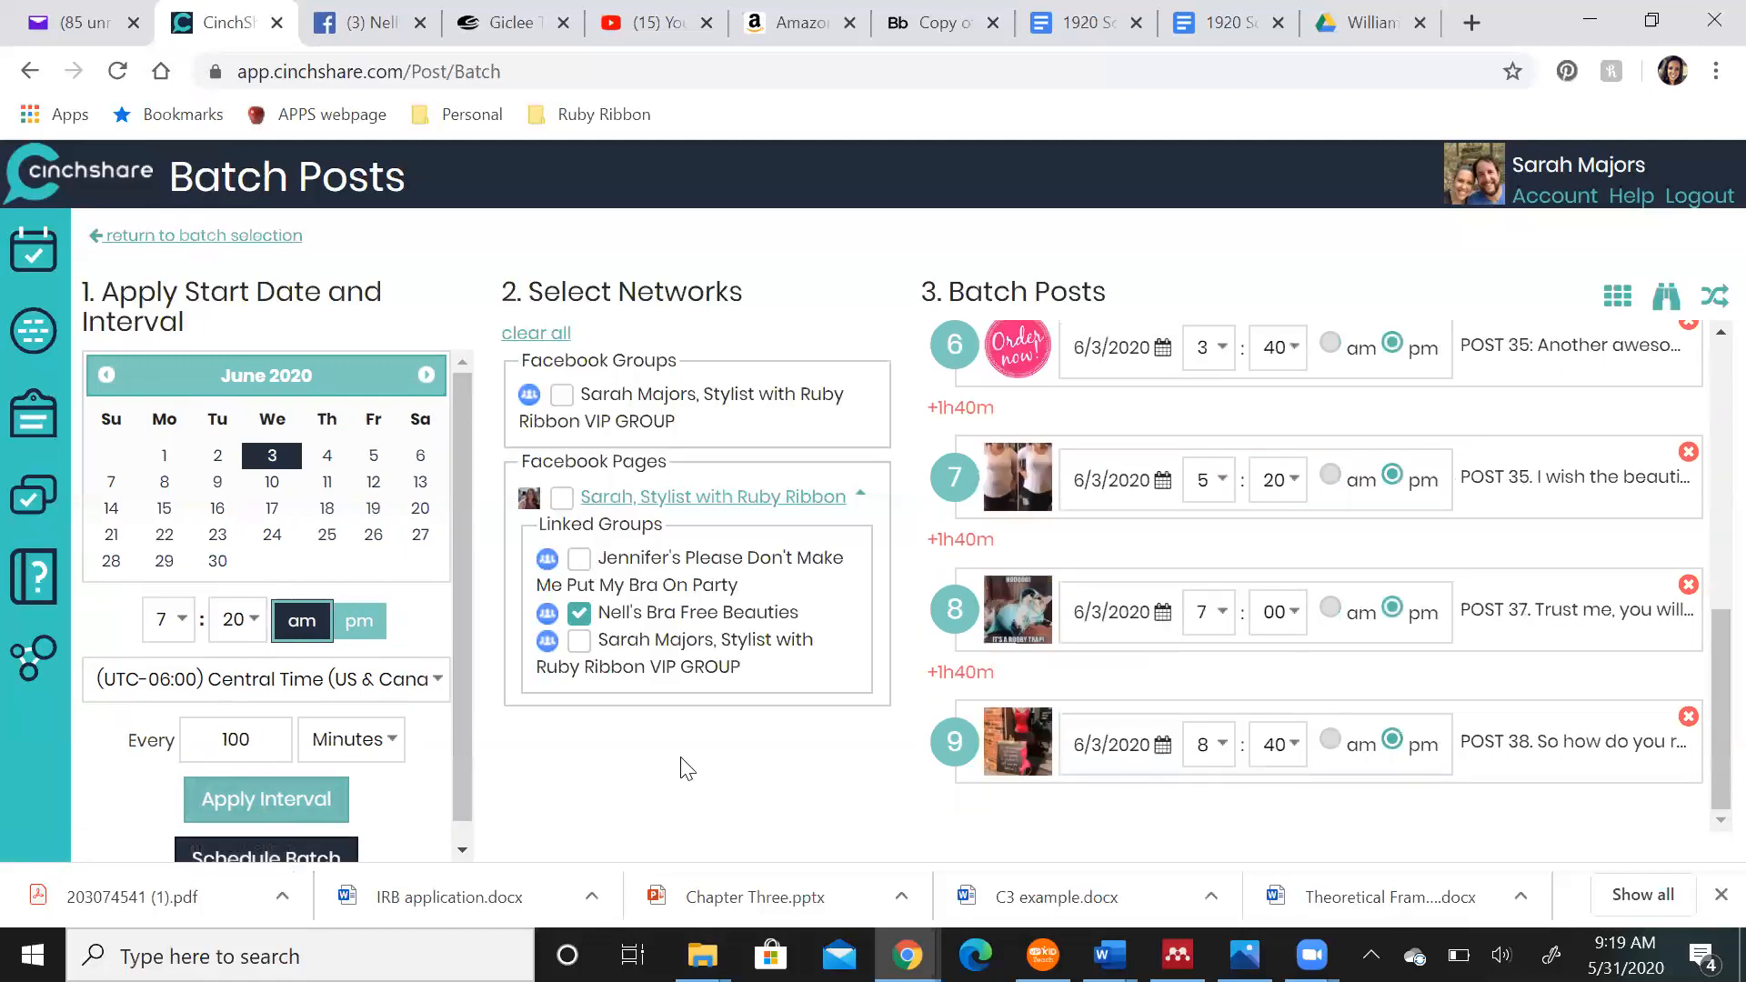
pyautogui.scroll(-1, 273, 792)
pyautogui.click(265, 837)
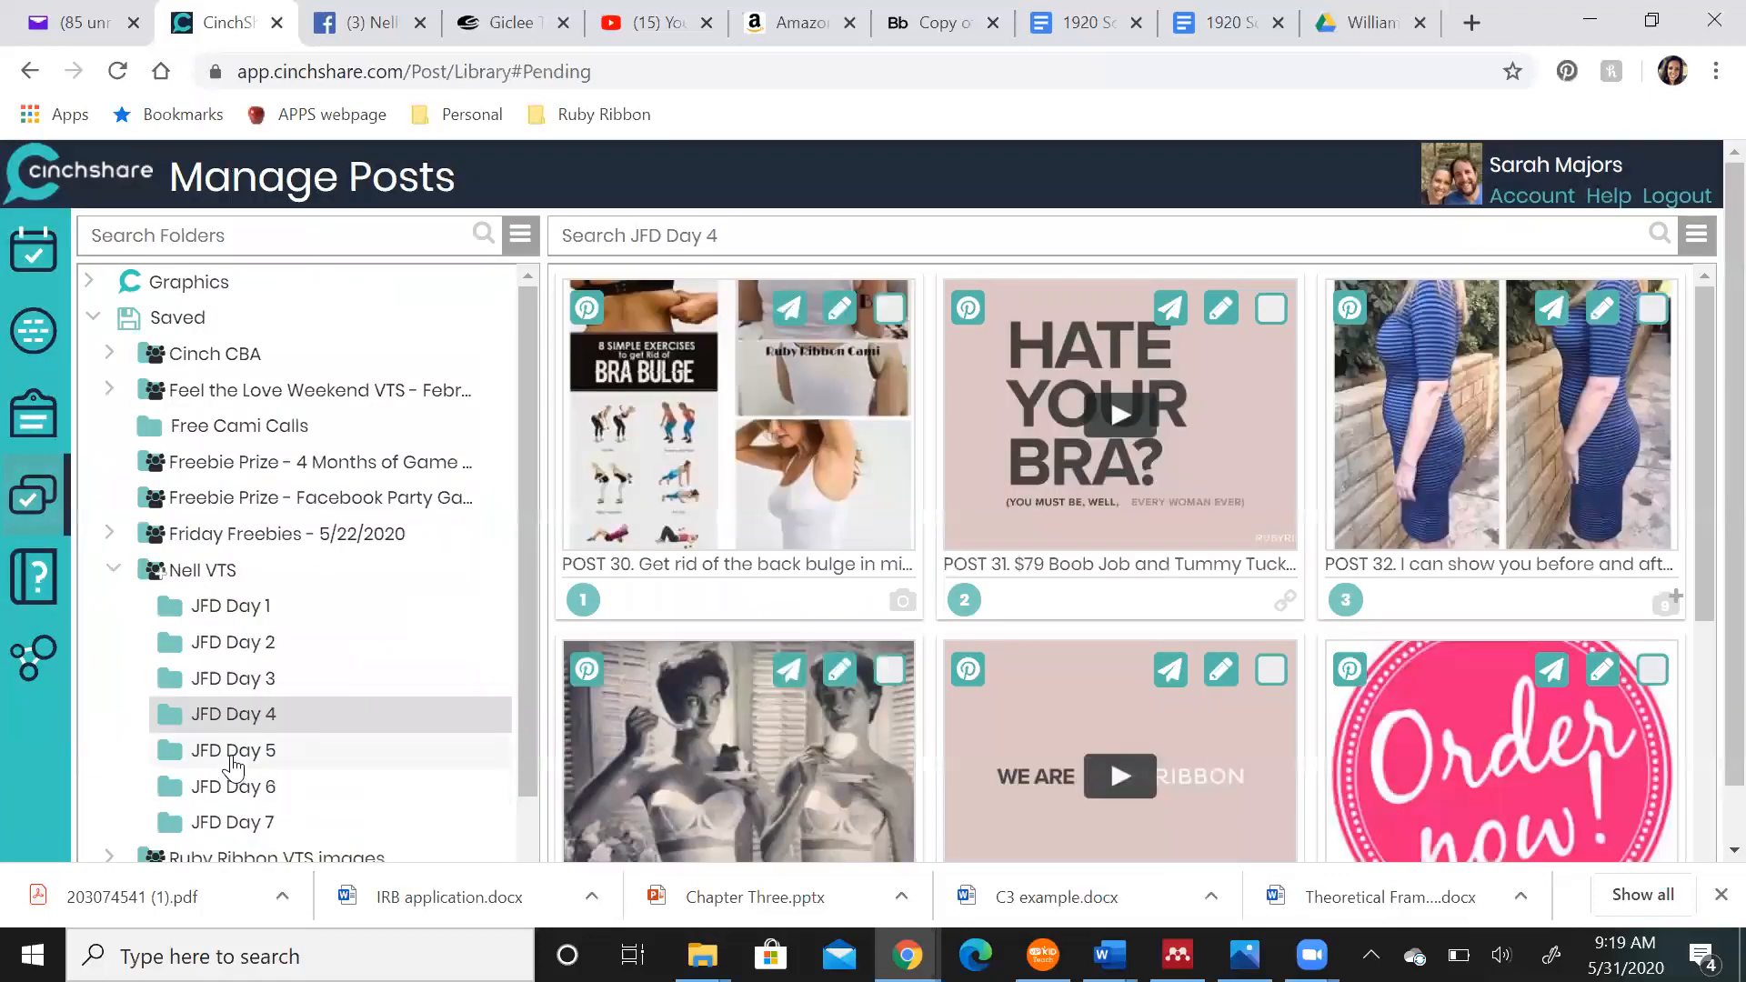
# Select all posts in the JFD Day 5 folder and open Find and Replace for them
pyautogui.click(227, 751)
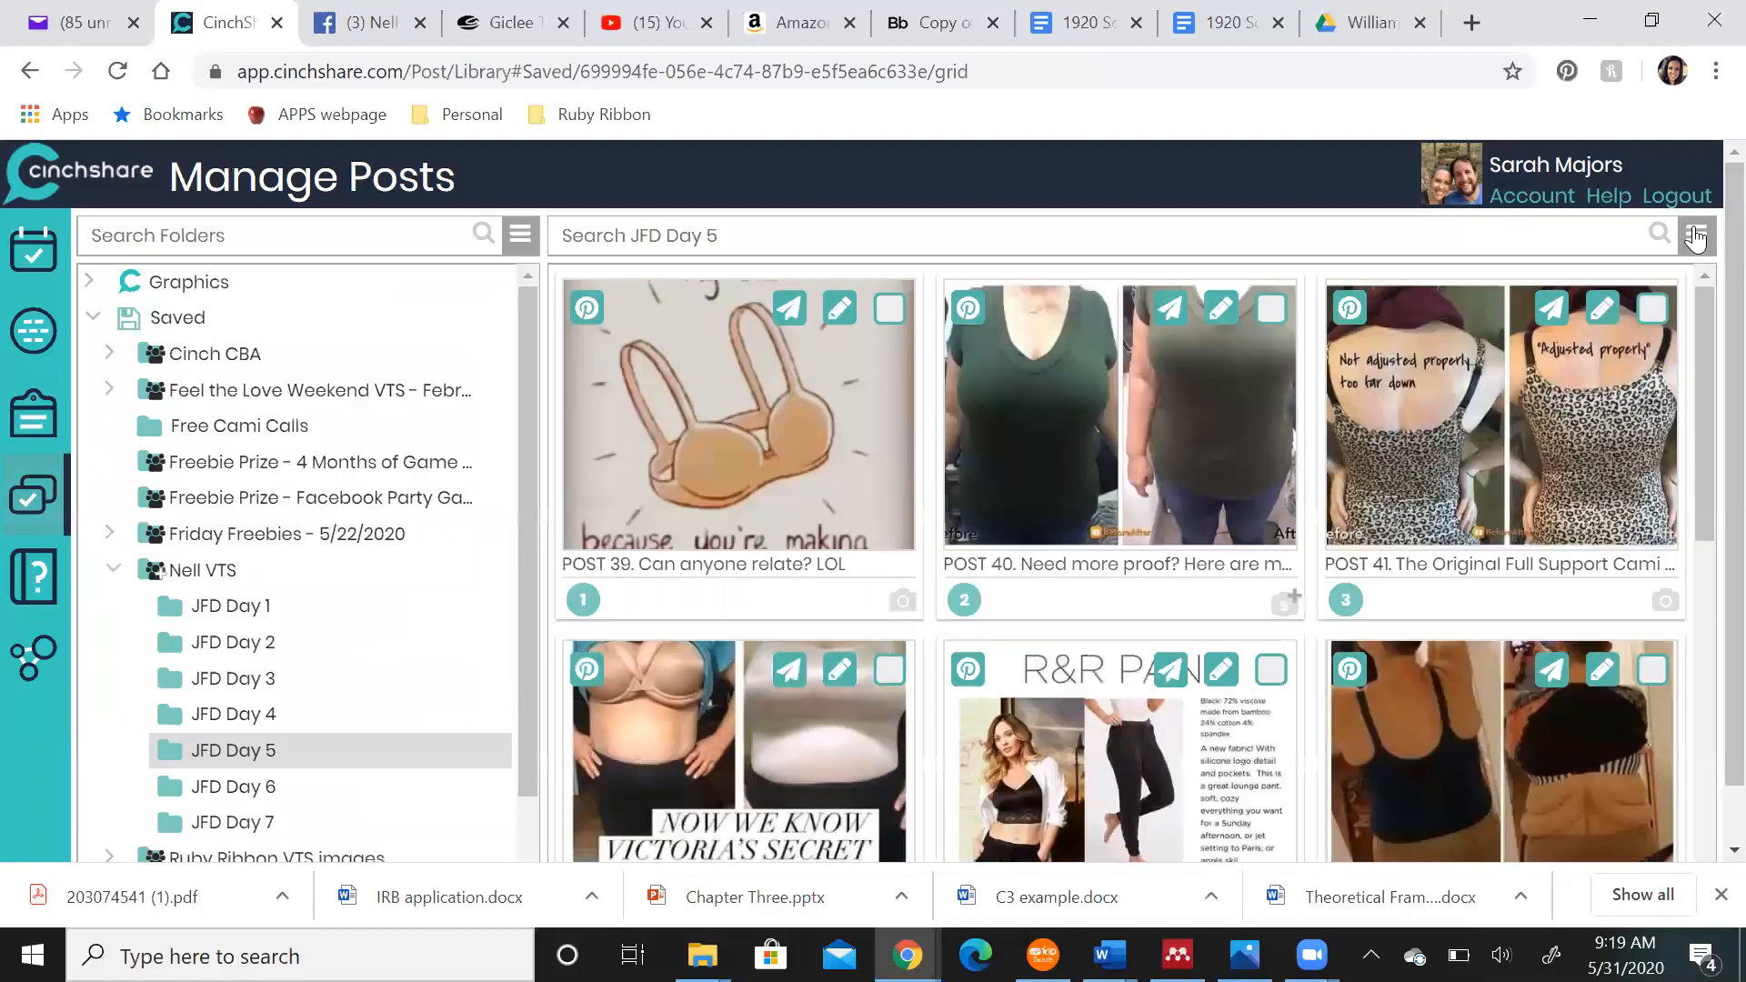
pyautogui.click(1696, 236)
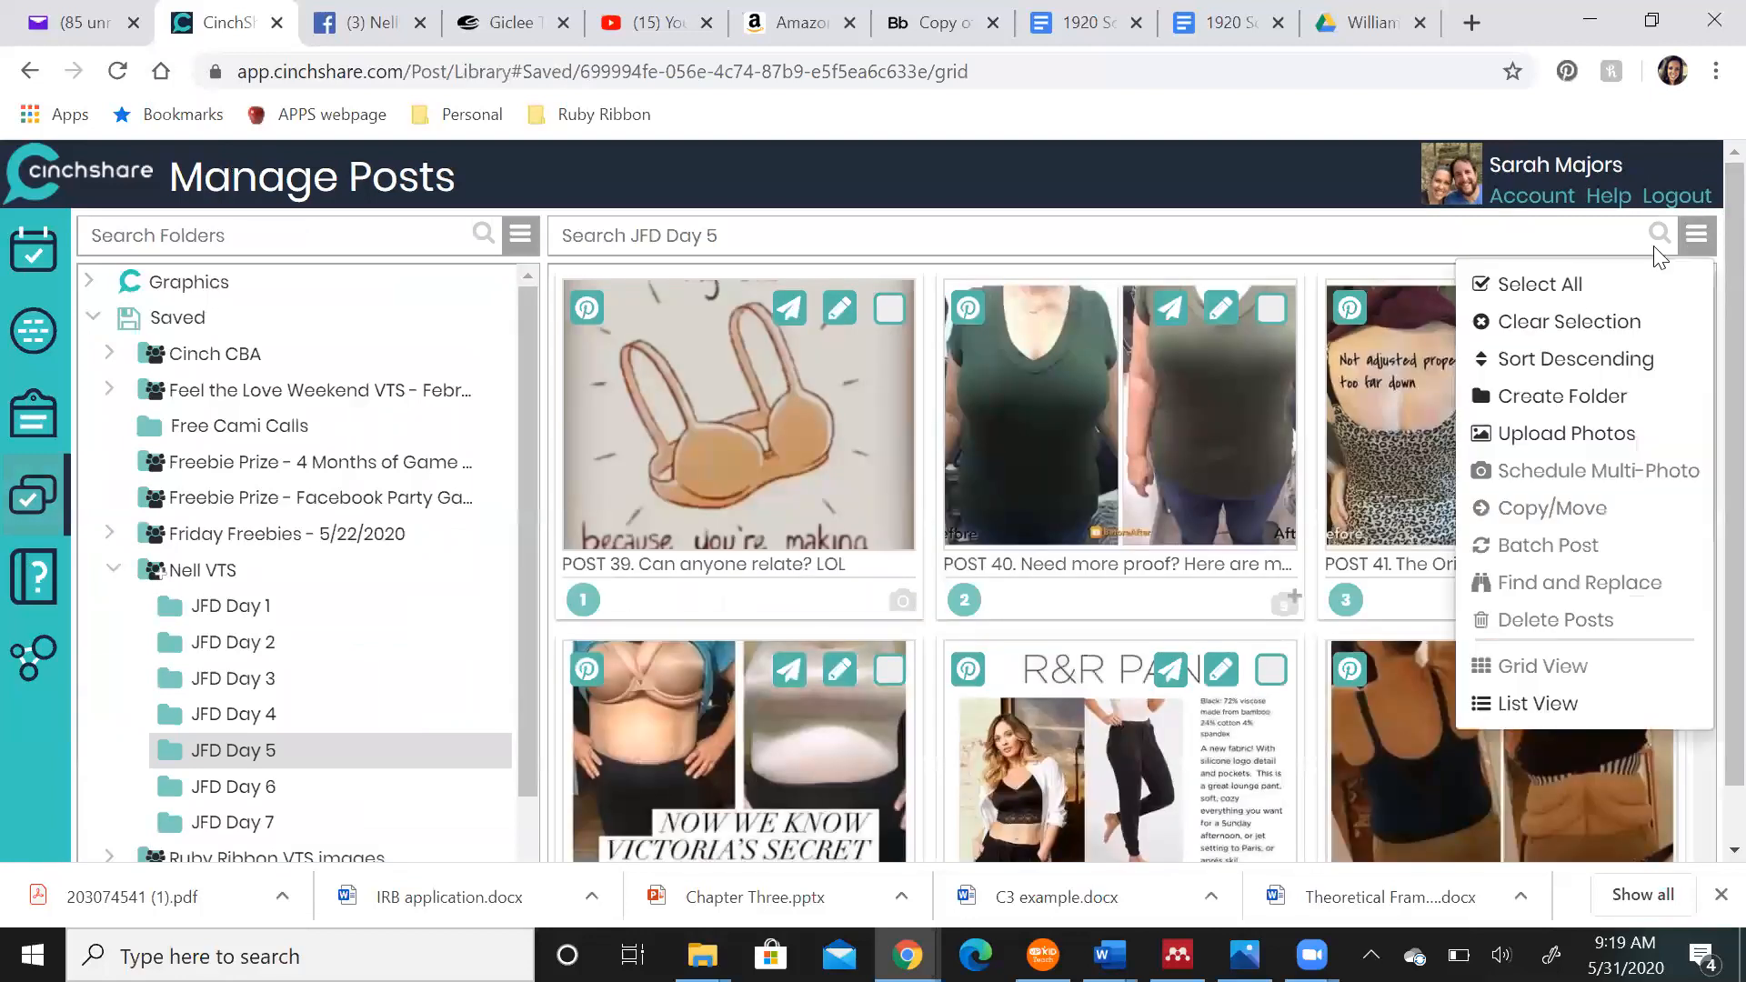
pyautogui.click(1528, 273)
pyautogui.click(1693, 238)
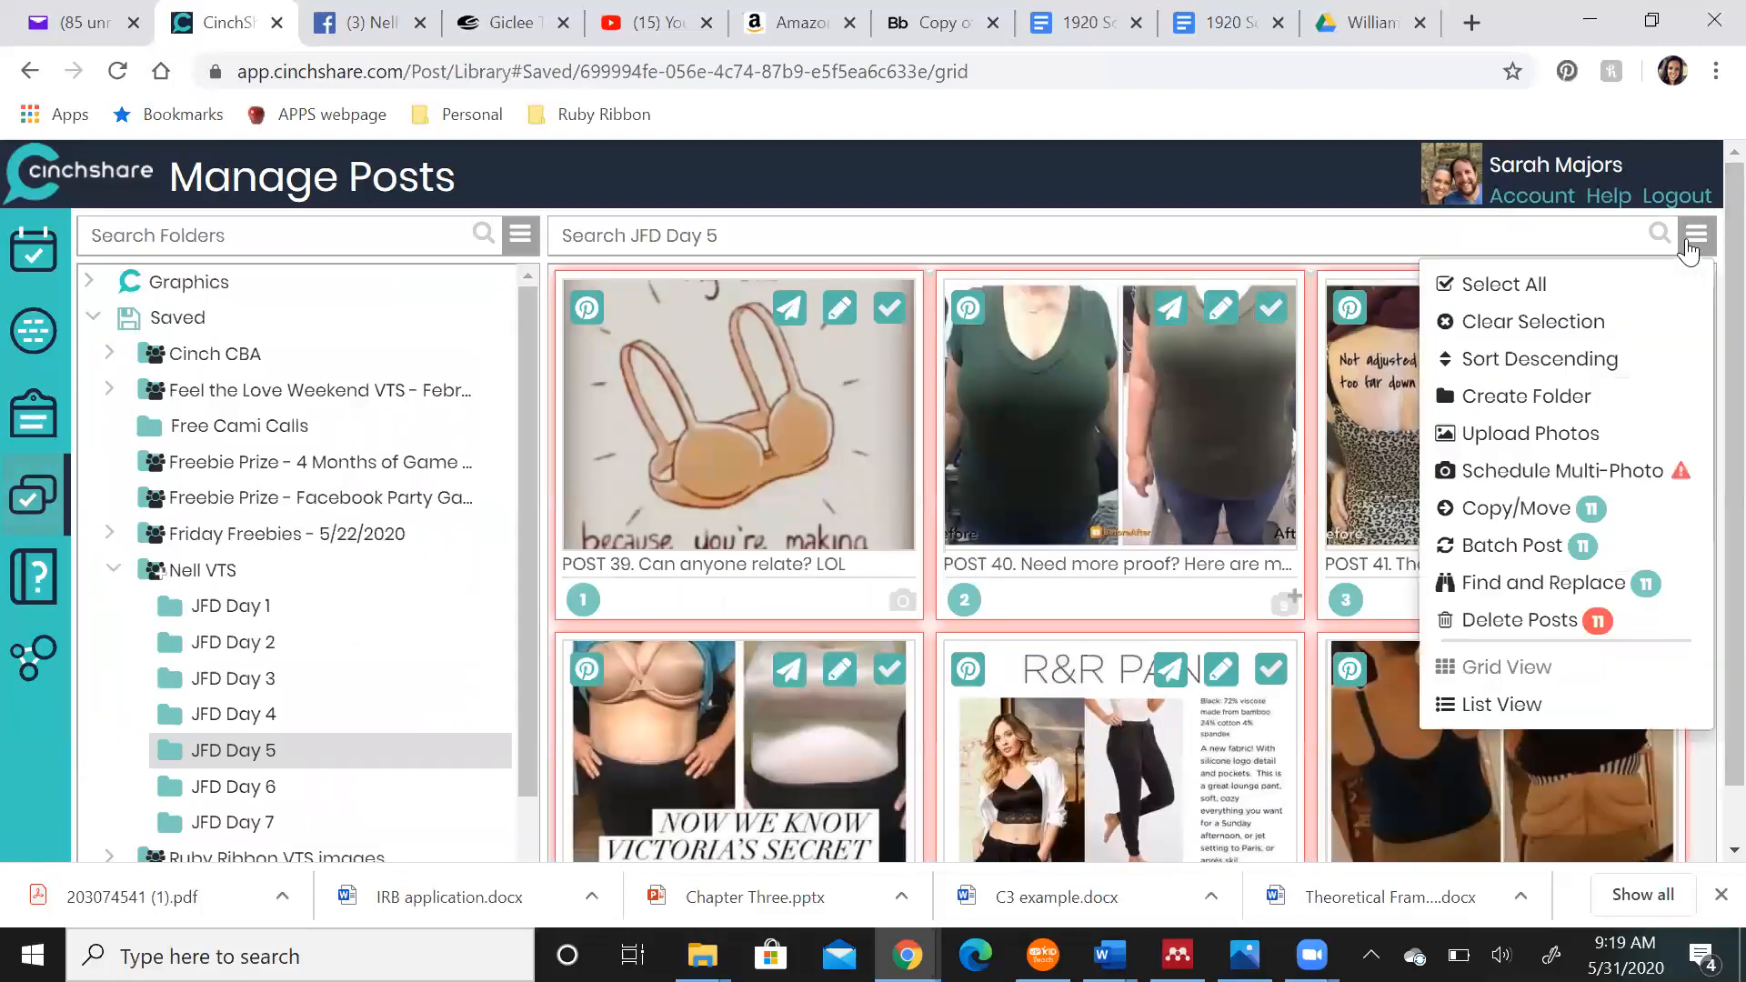
pyautogui.click(1532, 582)
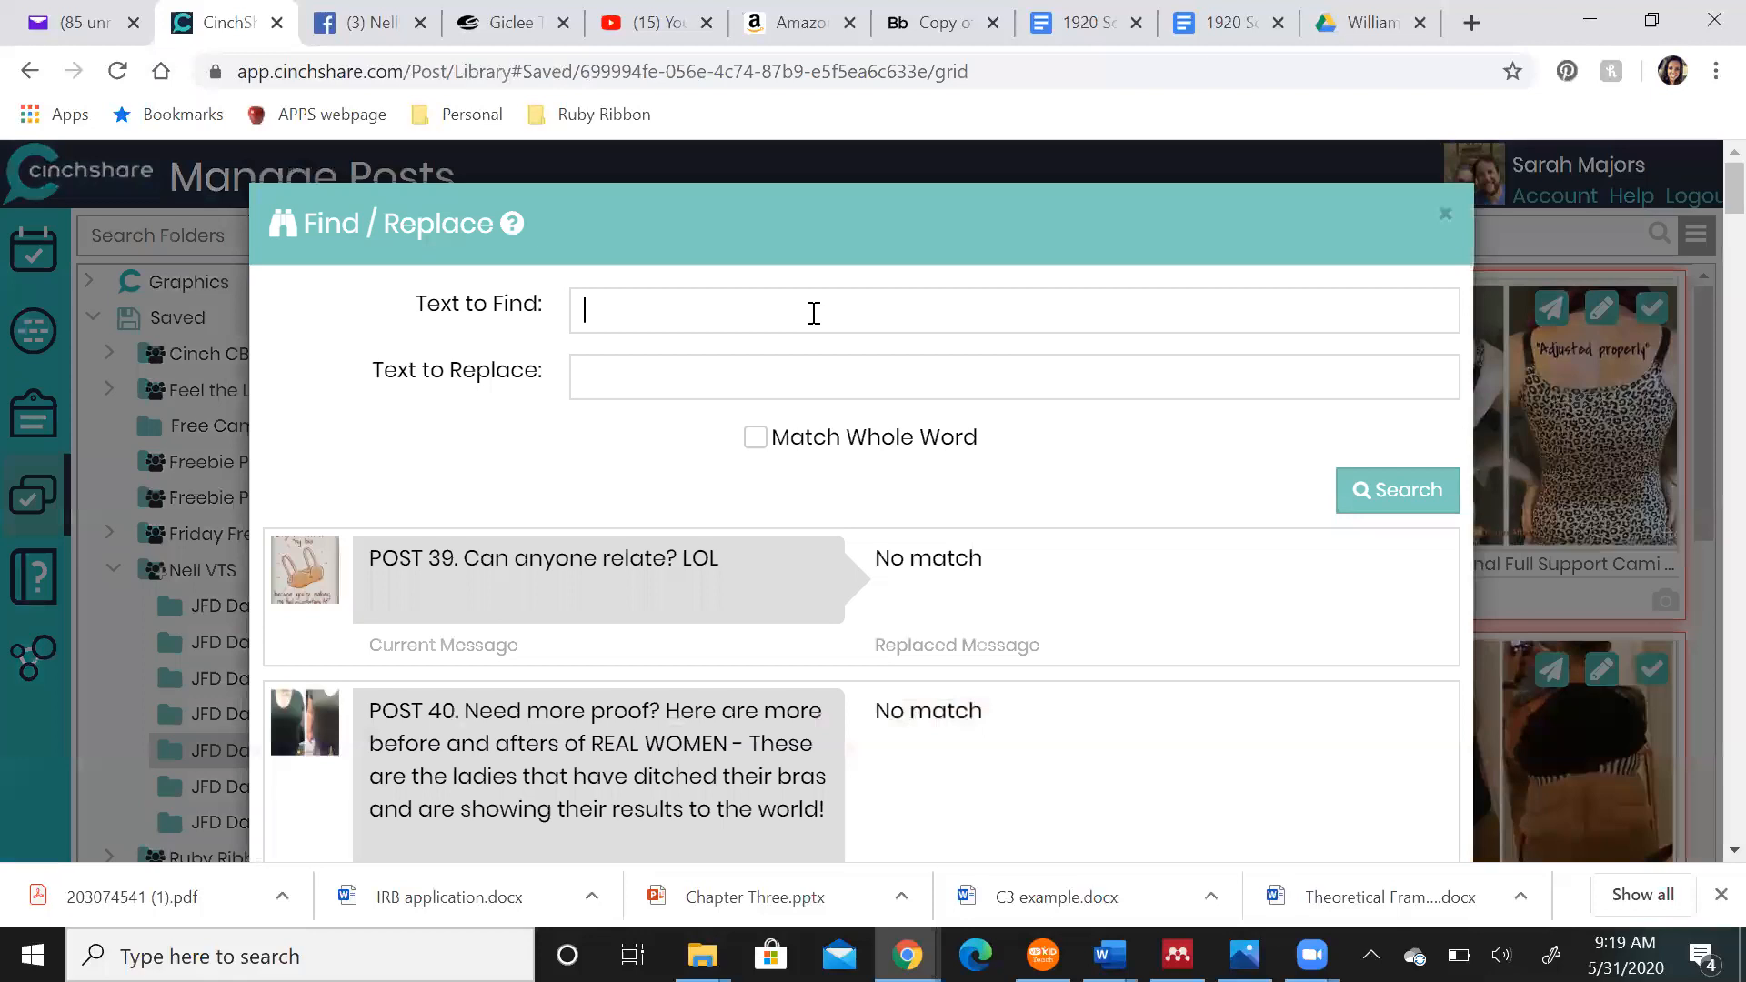
# Replace the previous hostess's first name with the new hostess's first name in the JFD Day 5 posts and update them
pyautogui.click(814, 313)
pyautogui.click(662, 374)
pyautogui.click(655, 373)
pyautogui.click(631, 432)
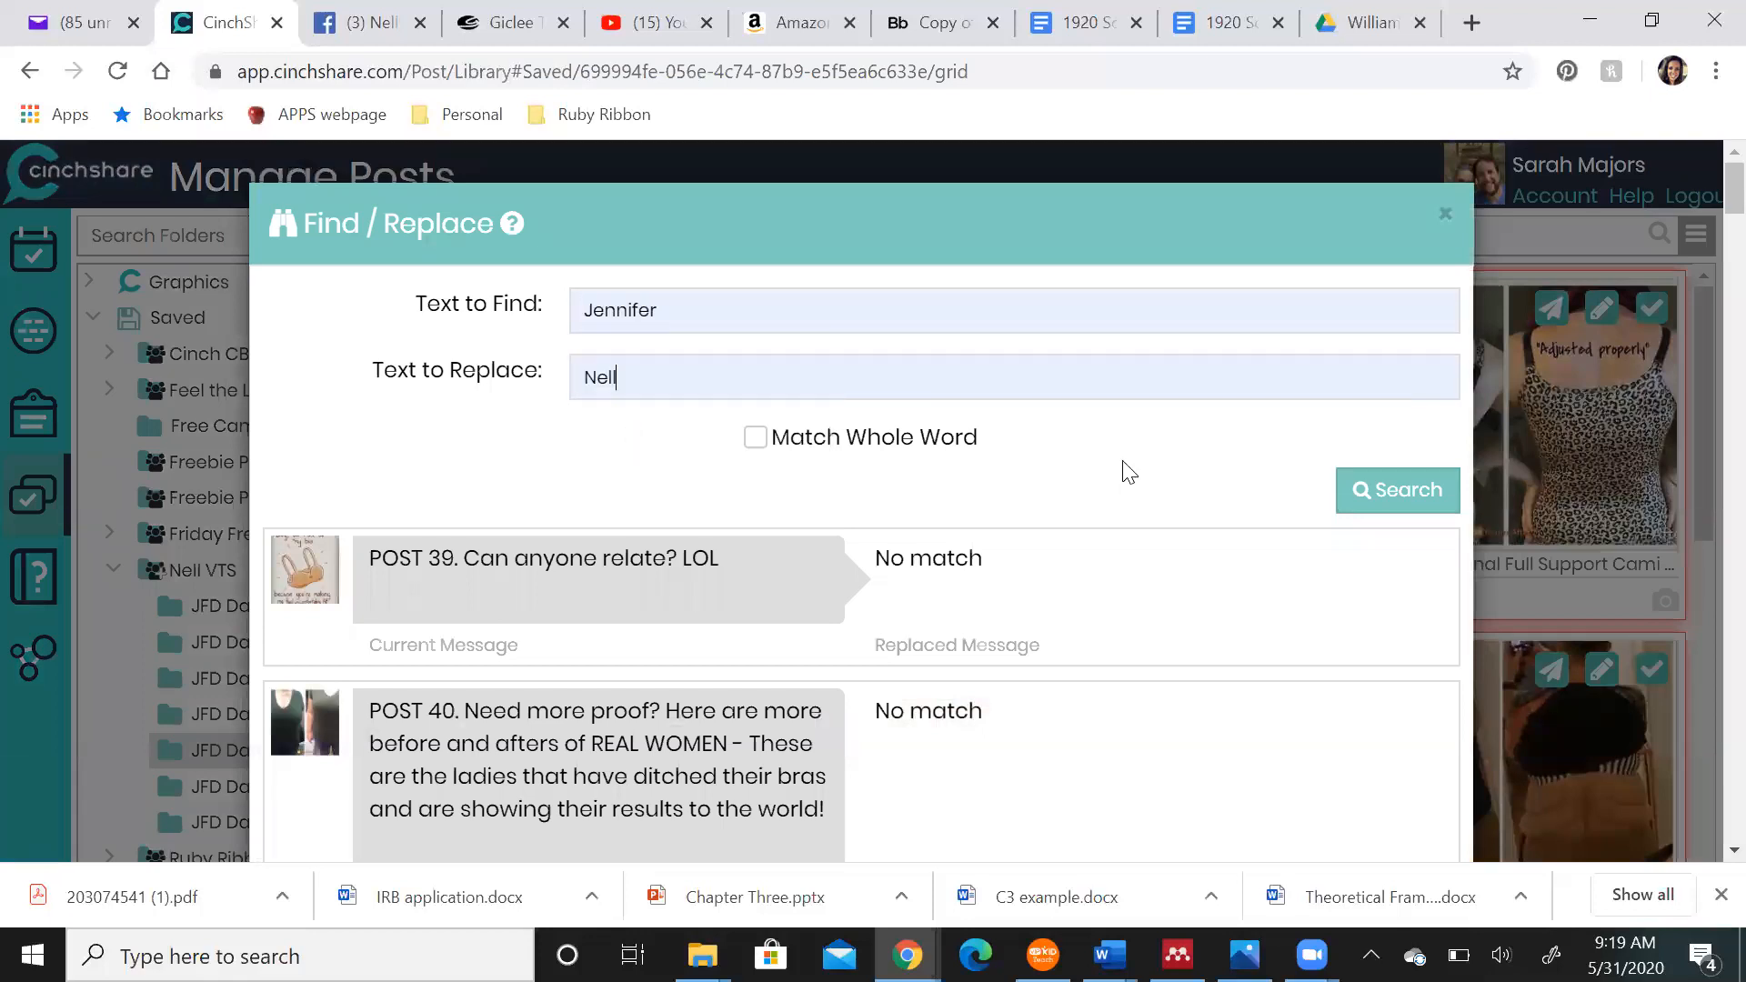
pyautogui.click(1367, 499)
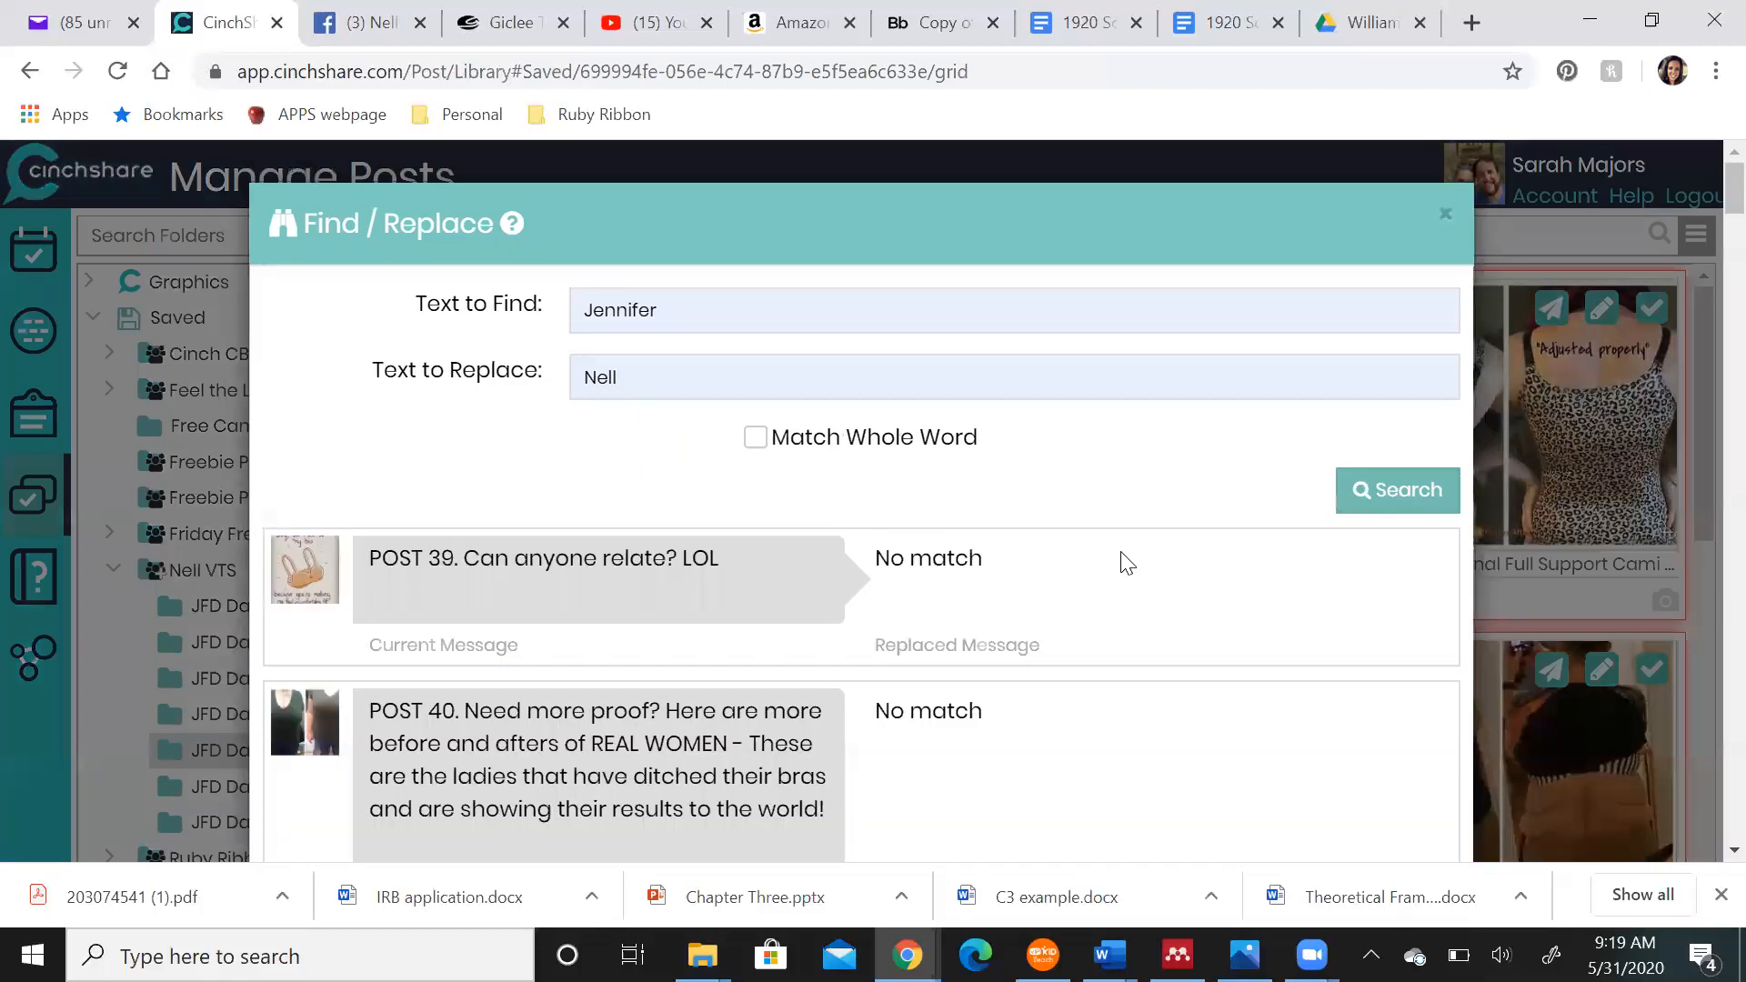
pyautogui.scroll(-20, 1082, 591)
pyautogui.scroll(-20, 1083, 596)
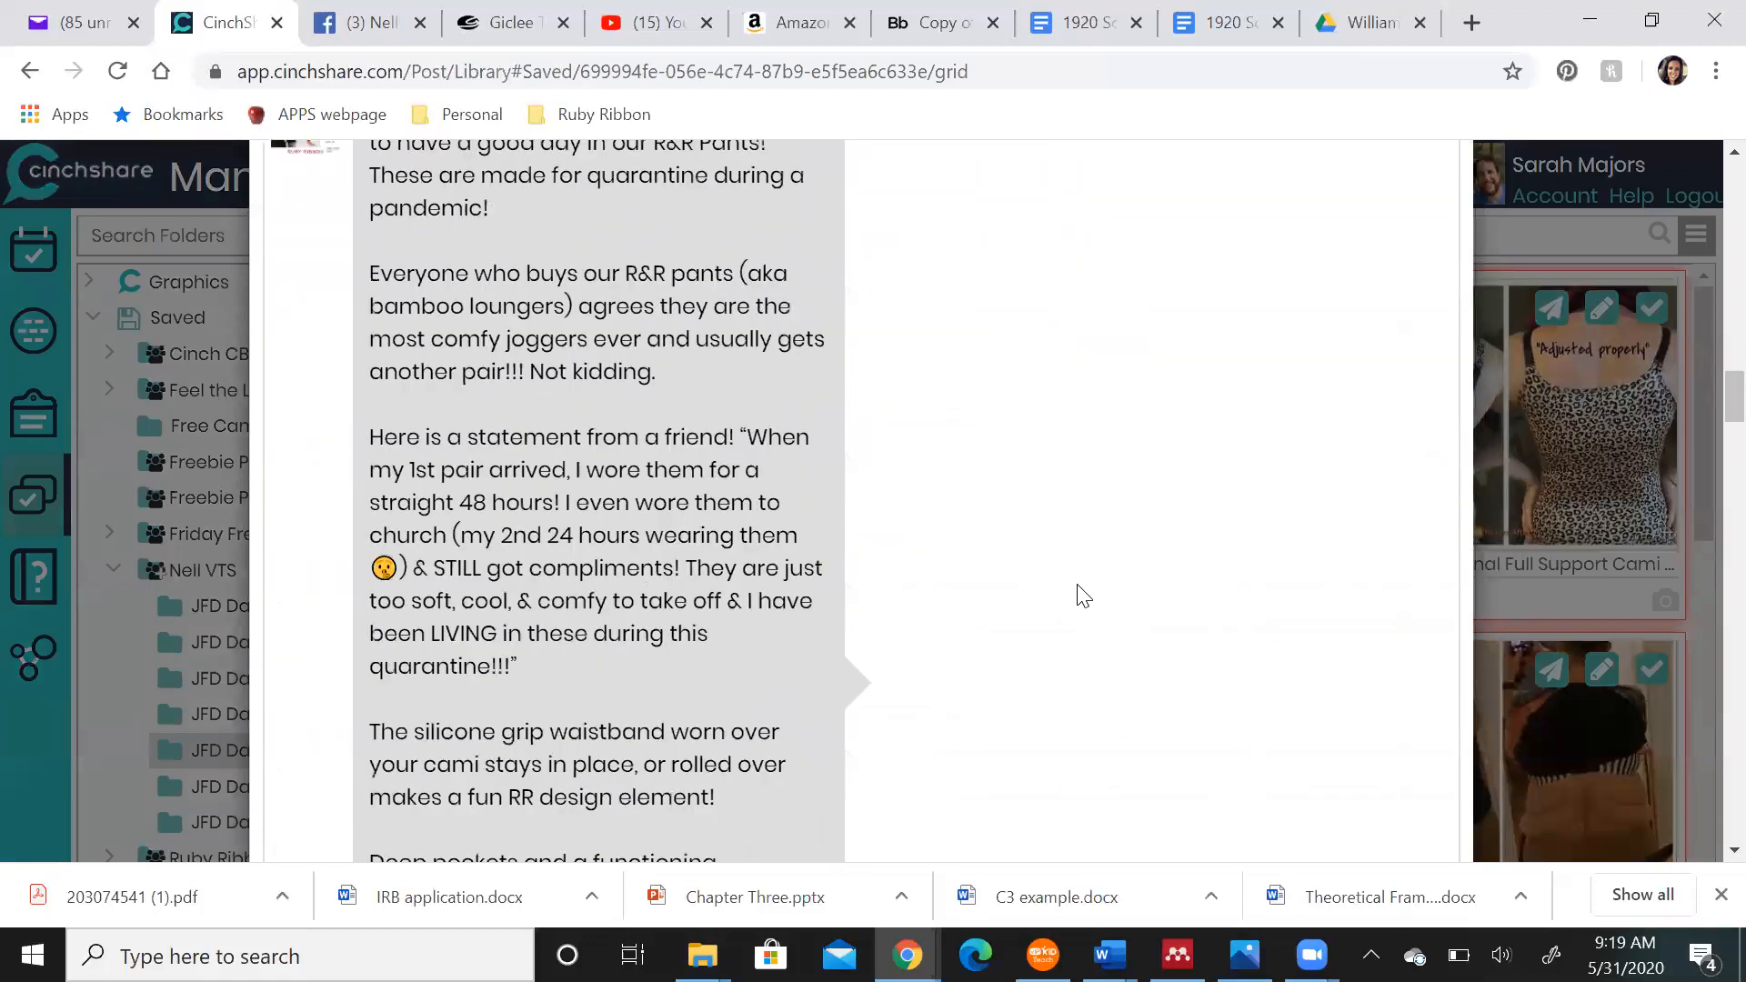
pyautogui.scroll(-20, 1082, 596)
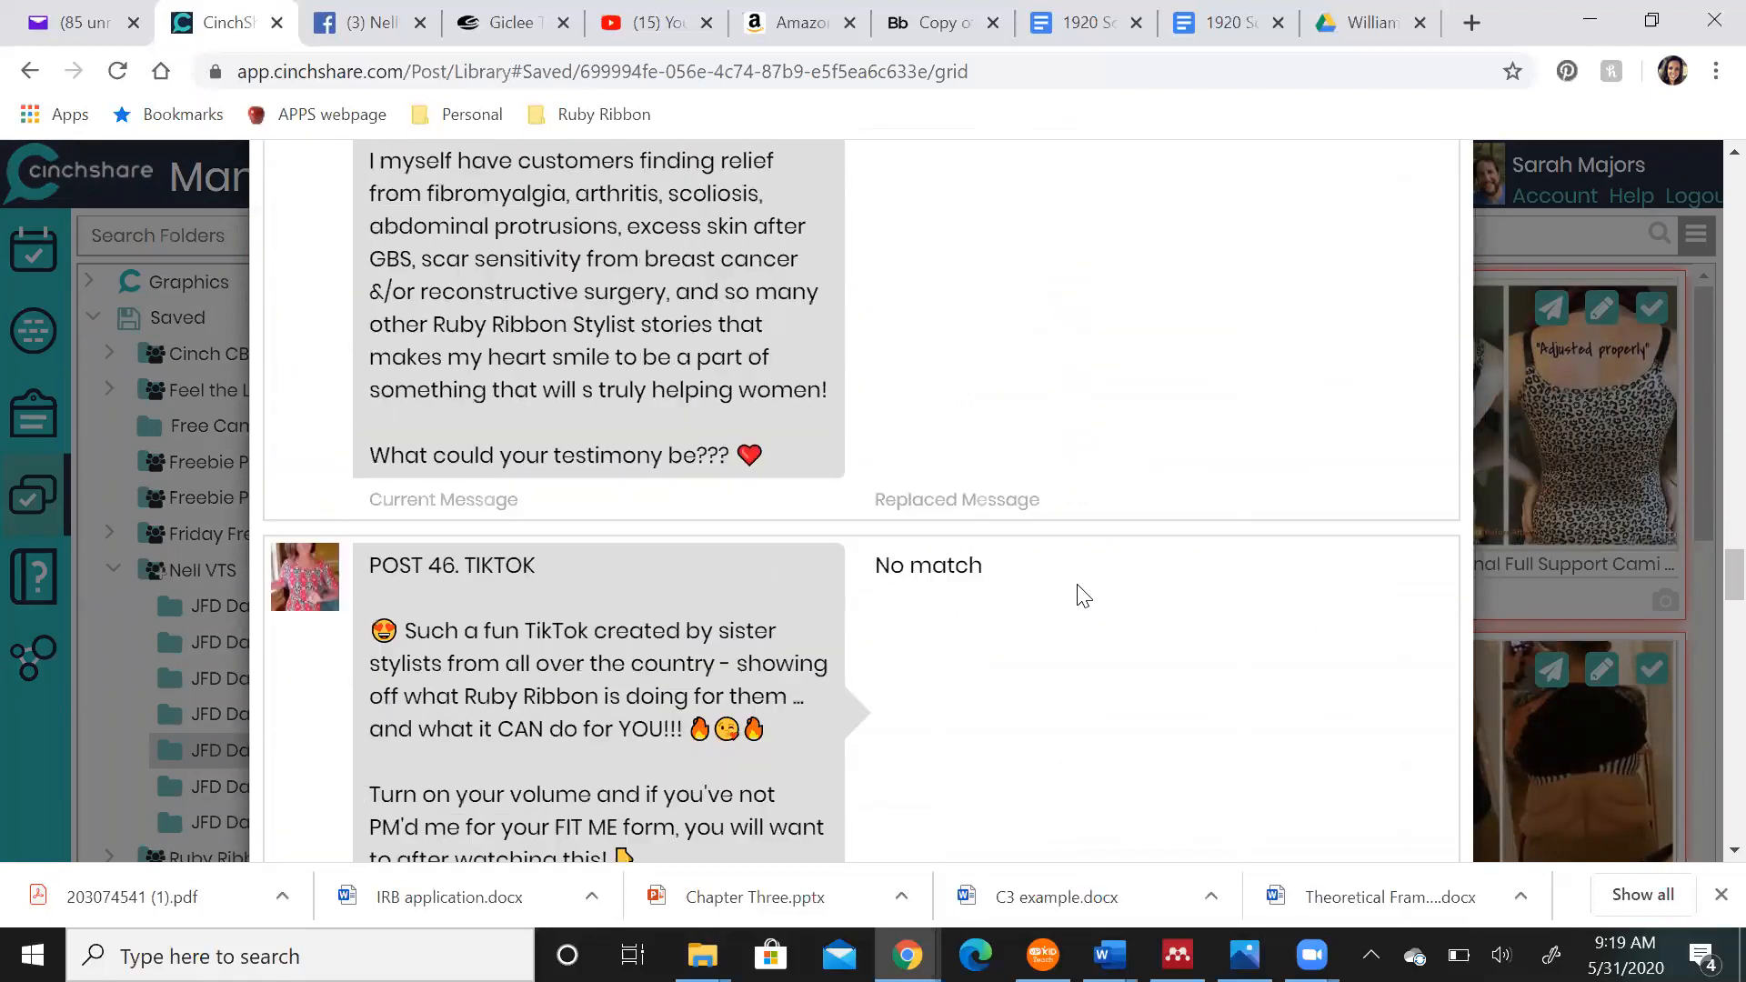
pyautogui.scroll(-20, 1082, 596)
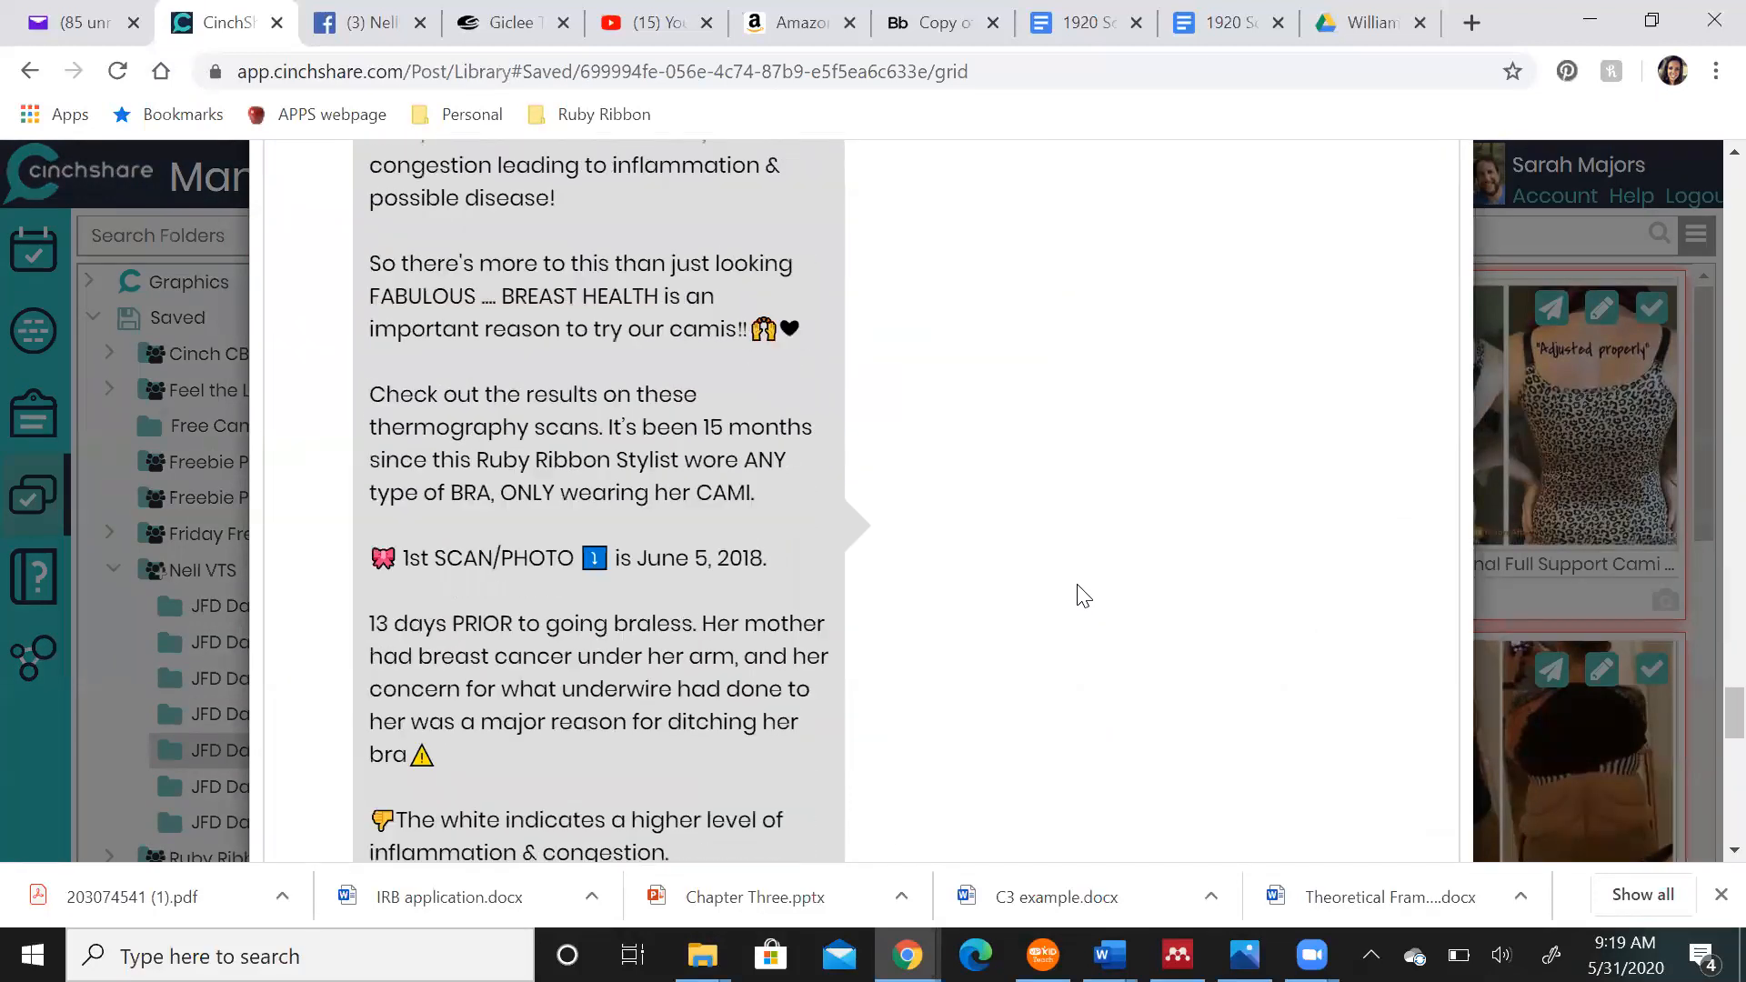
pyautogui.scroll(-2, 1078, 584)
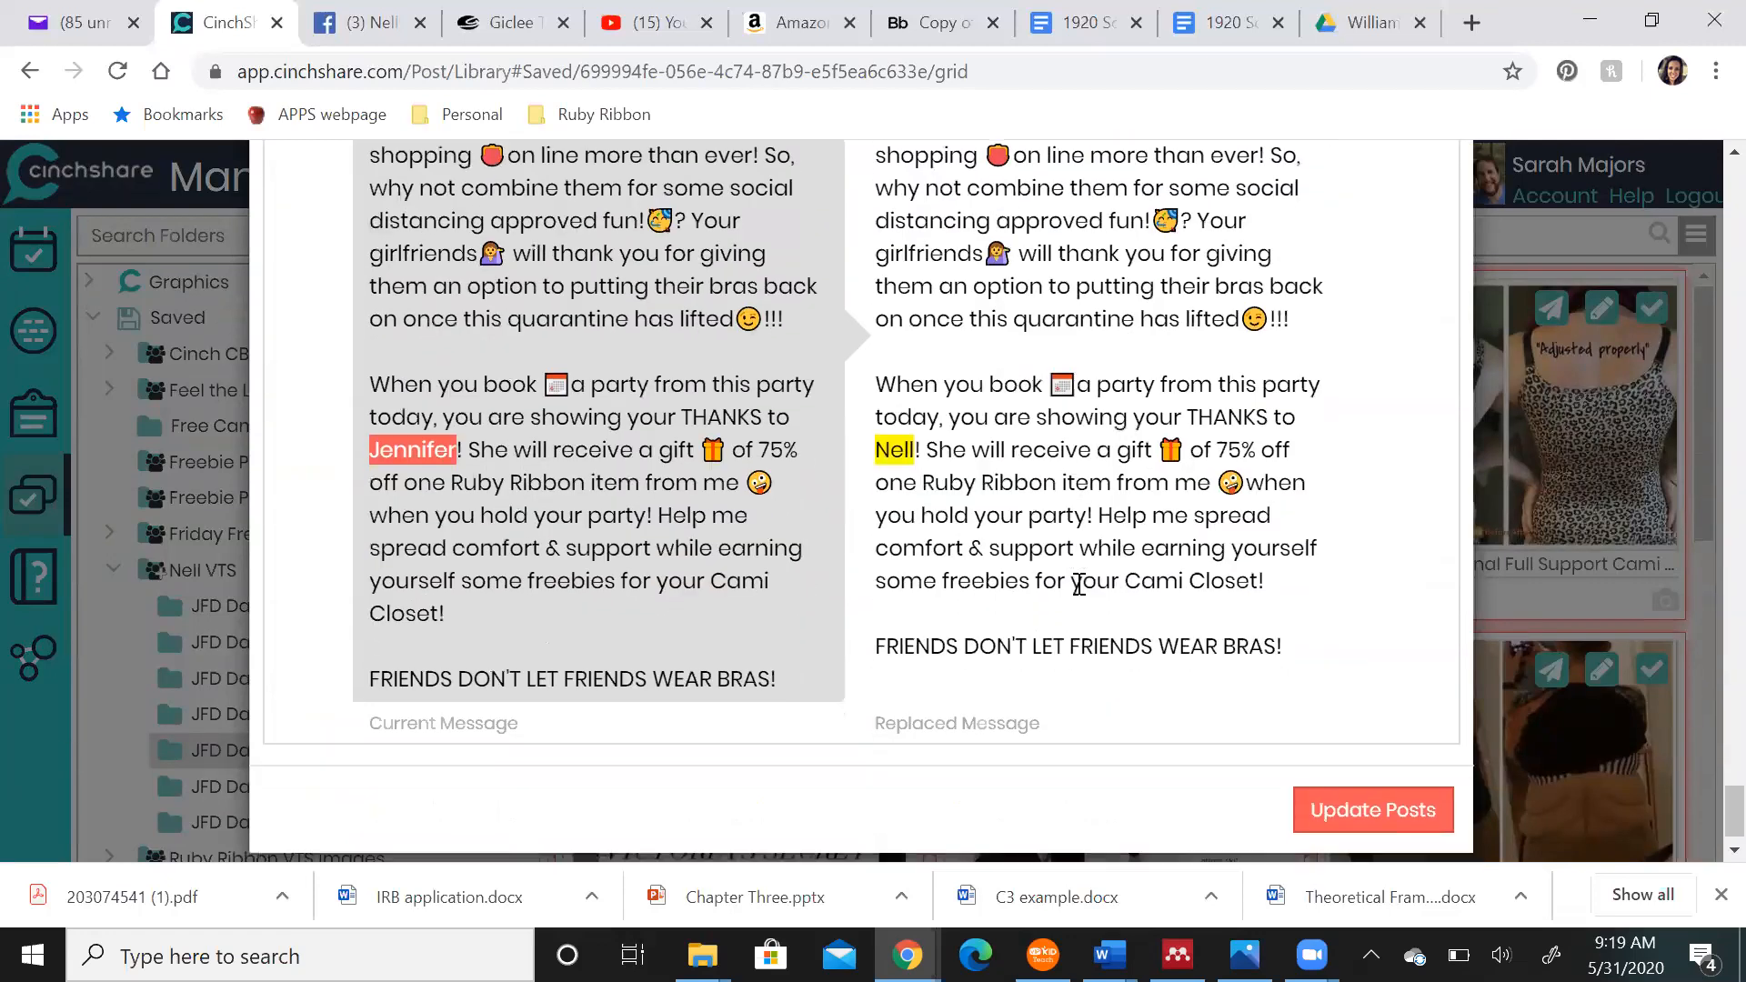
pyautogui.scroll(-1, 1135, 742)
pyautogui.click(1364, 771)
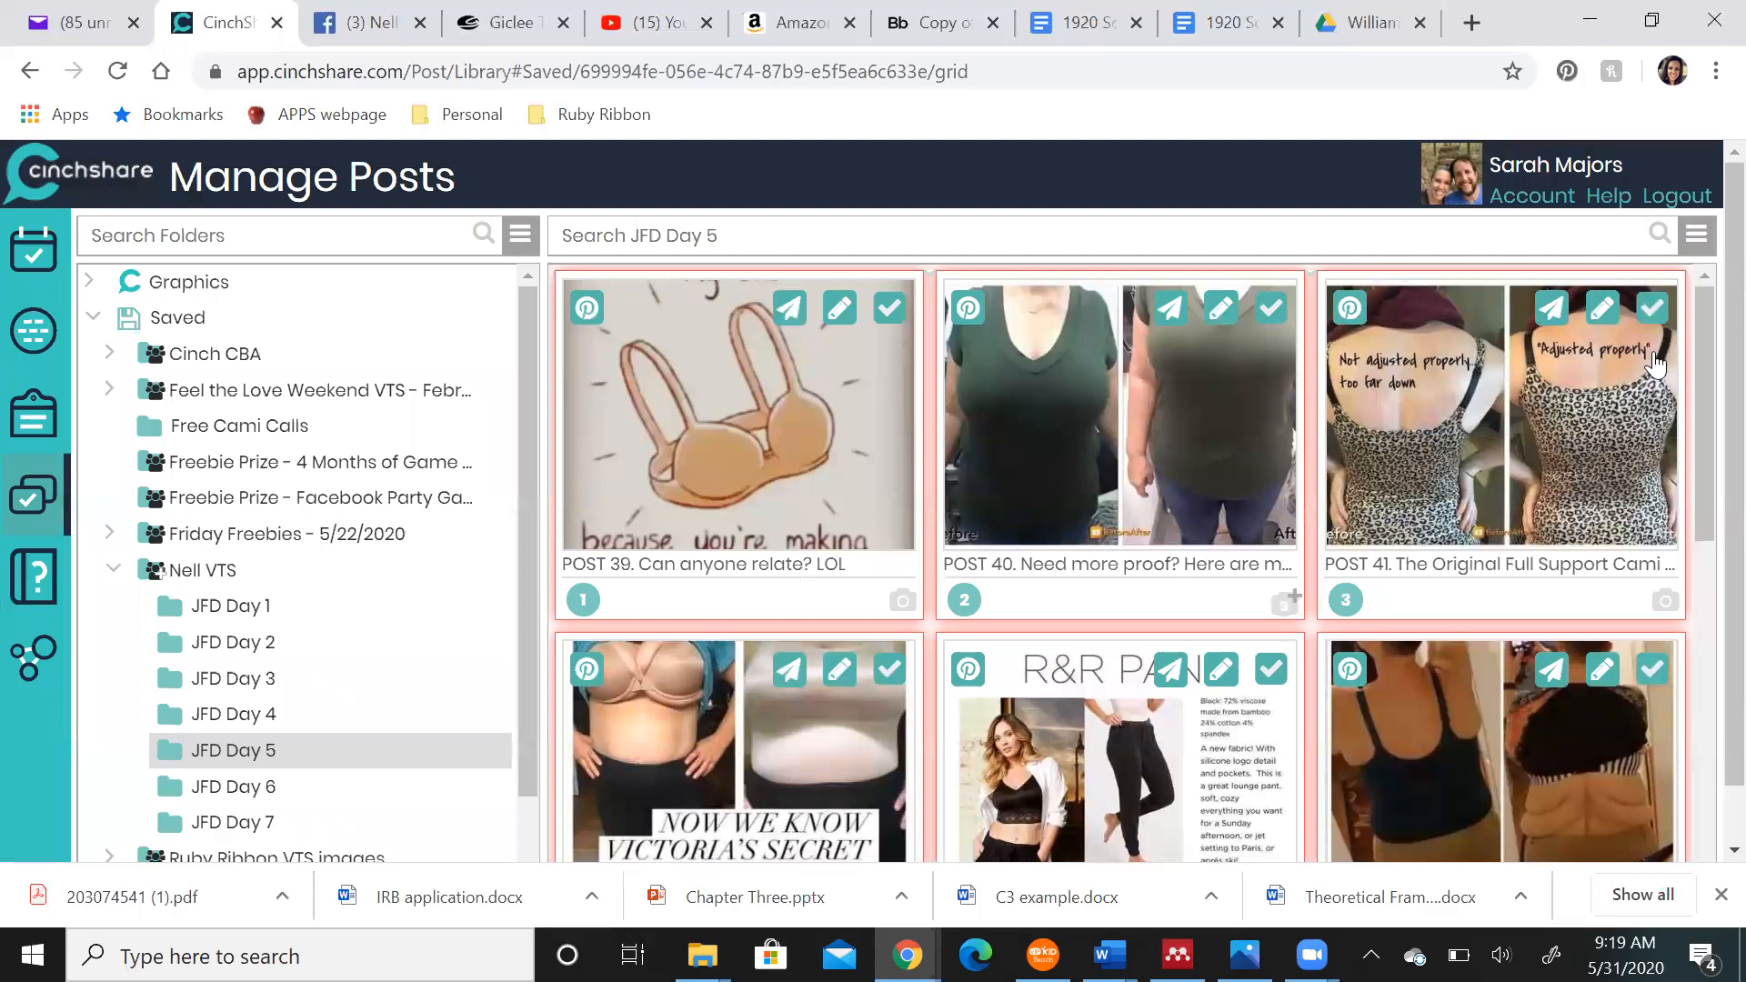
# Start a batch post of the selected JFD Day 5 posts for the new hostess's Bra Free Beauties group, starting June 4, 2020 at 7:21 am
pyautogui.click(1696, 235)
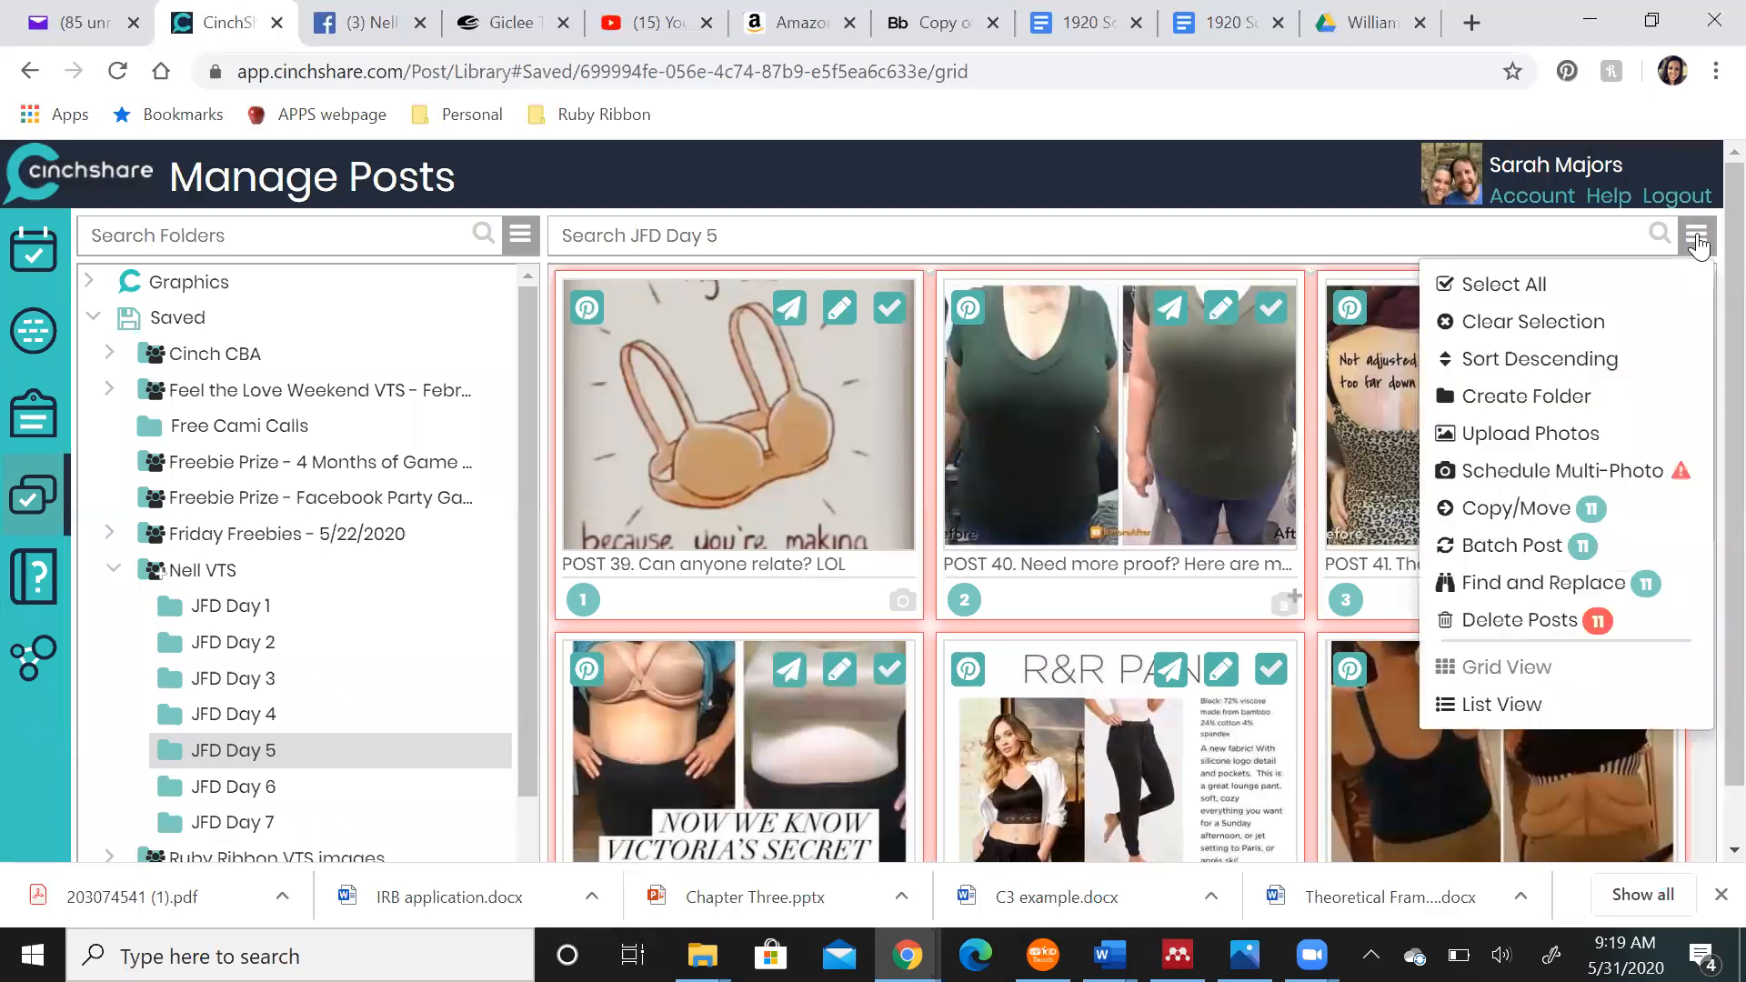
pyautogui.click(1533, 548)
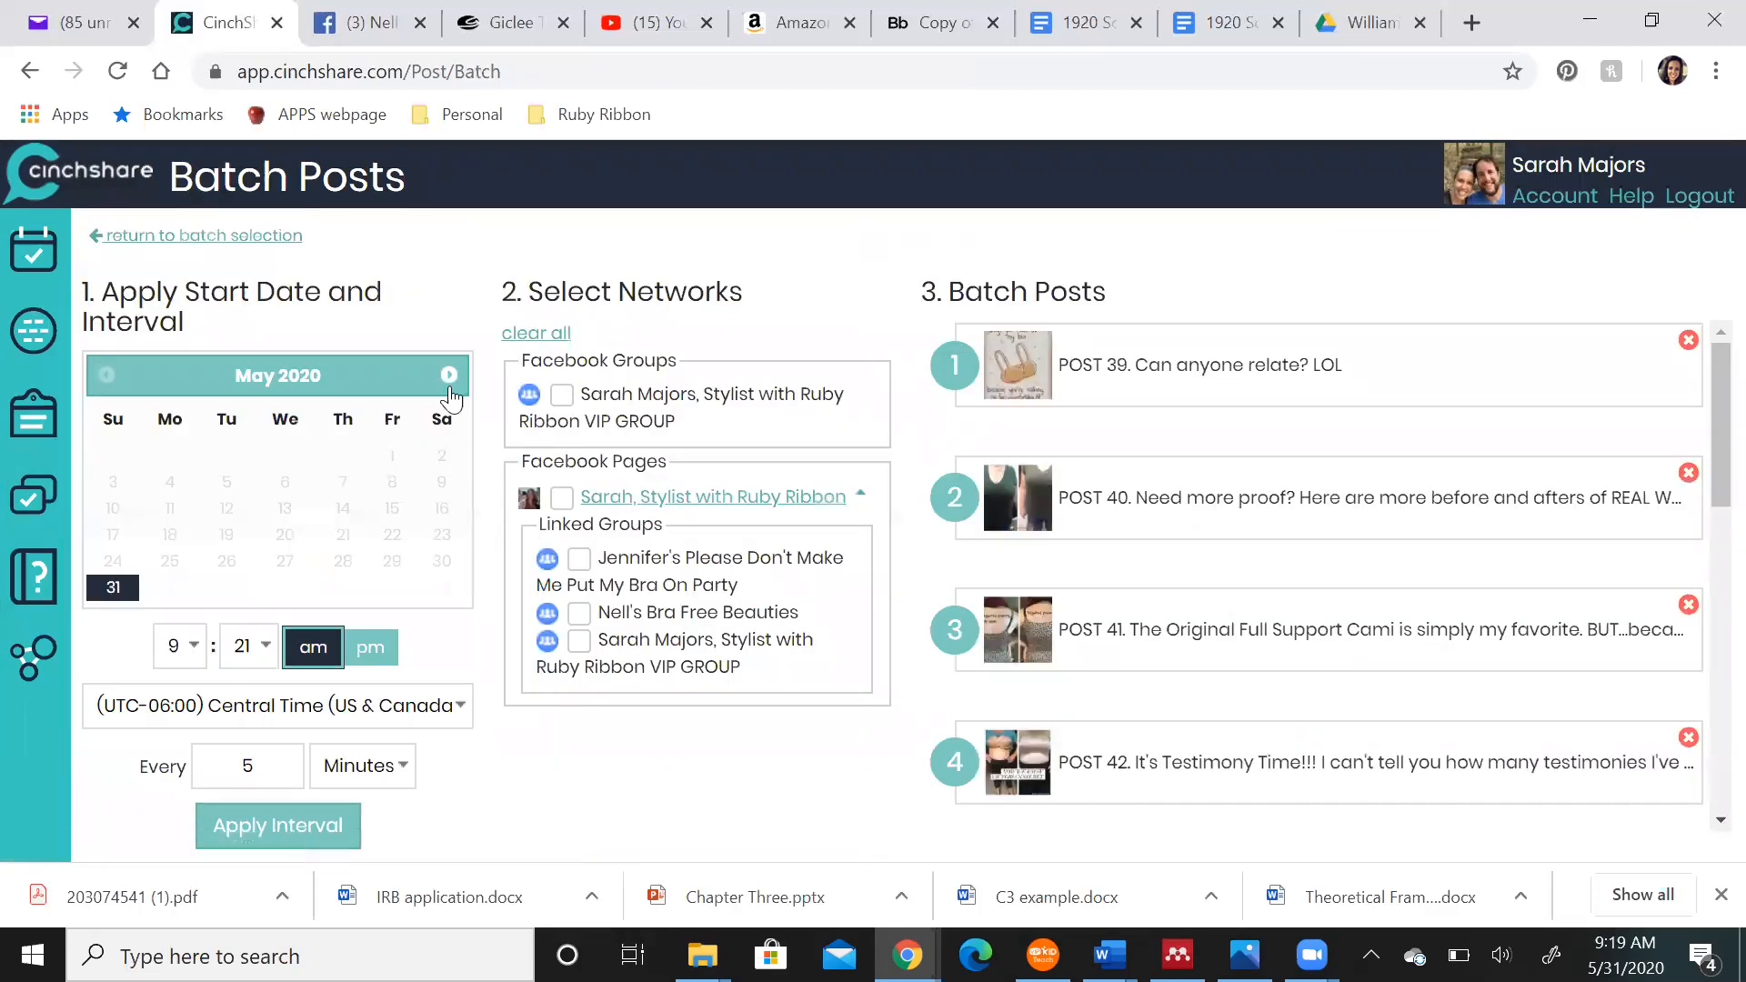
pyautogui.click(449, 376)
pyautogui.click(343, 455)
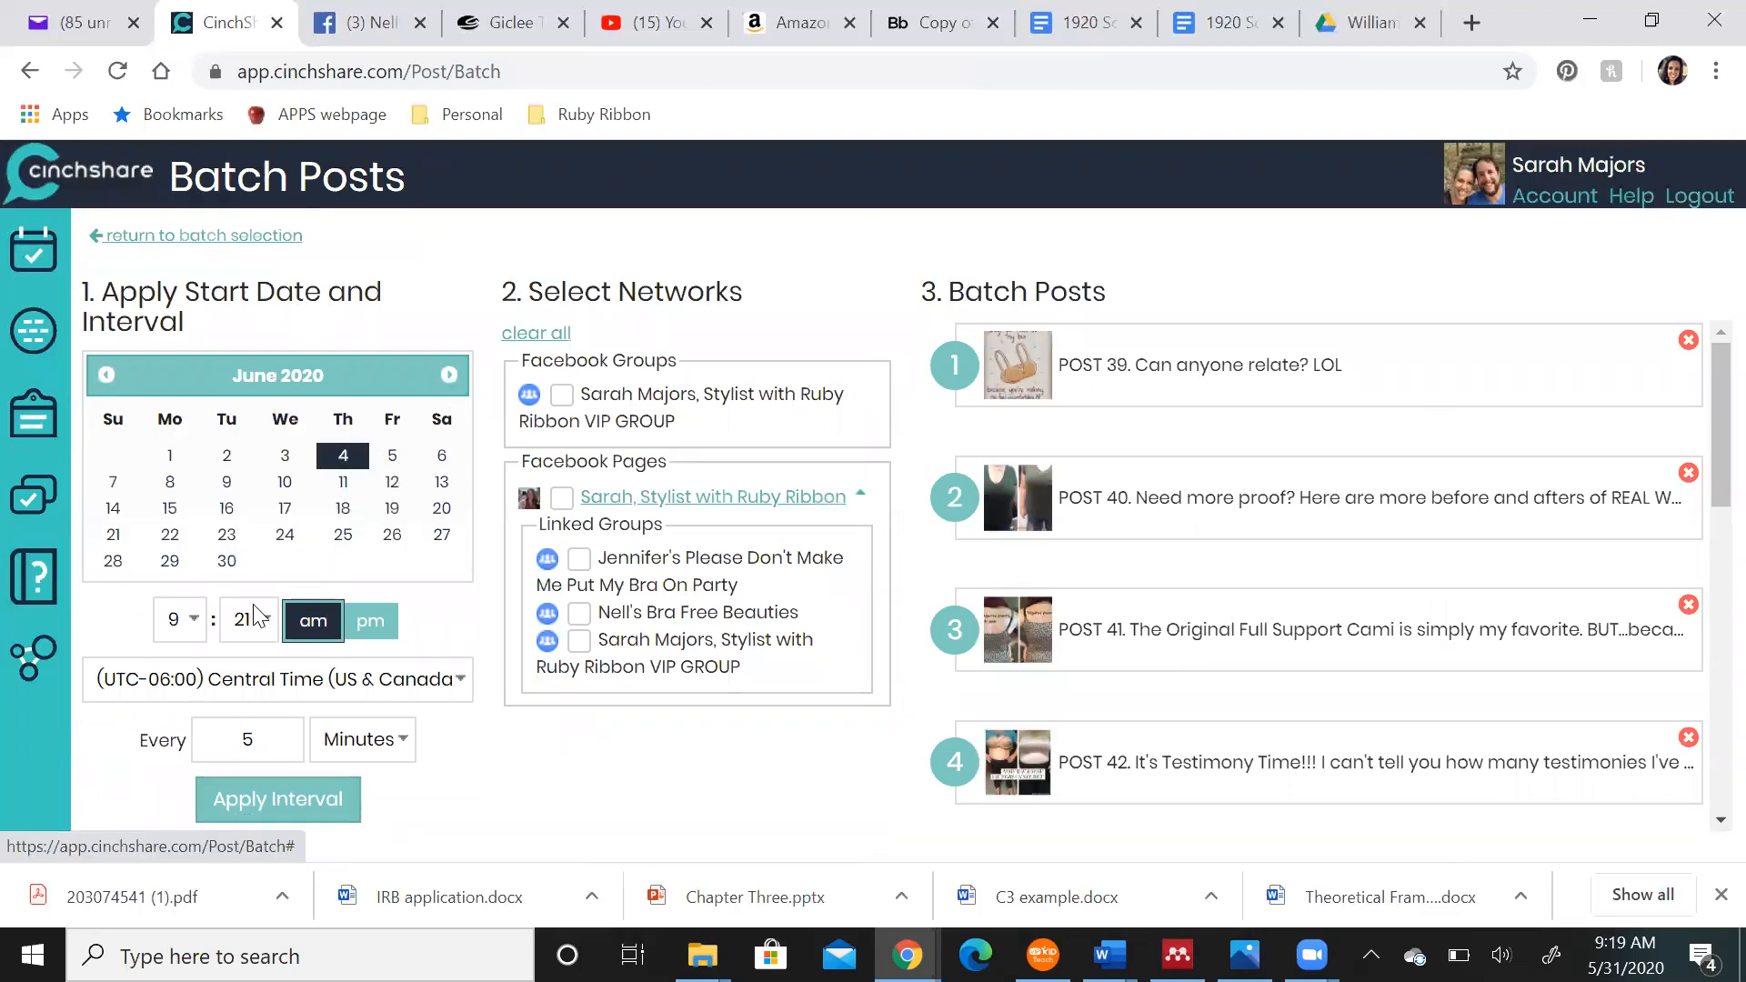
pyautogui.click(179, 620)
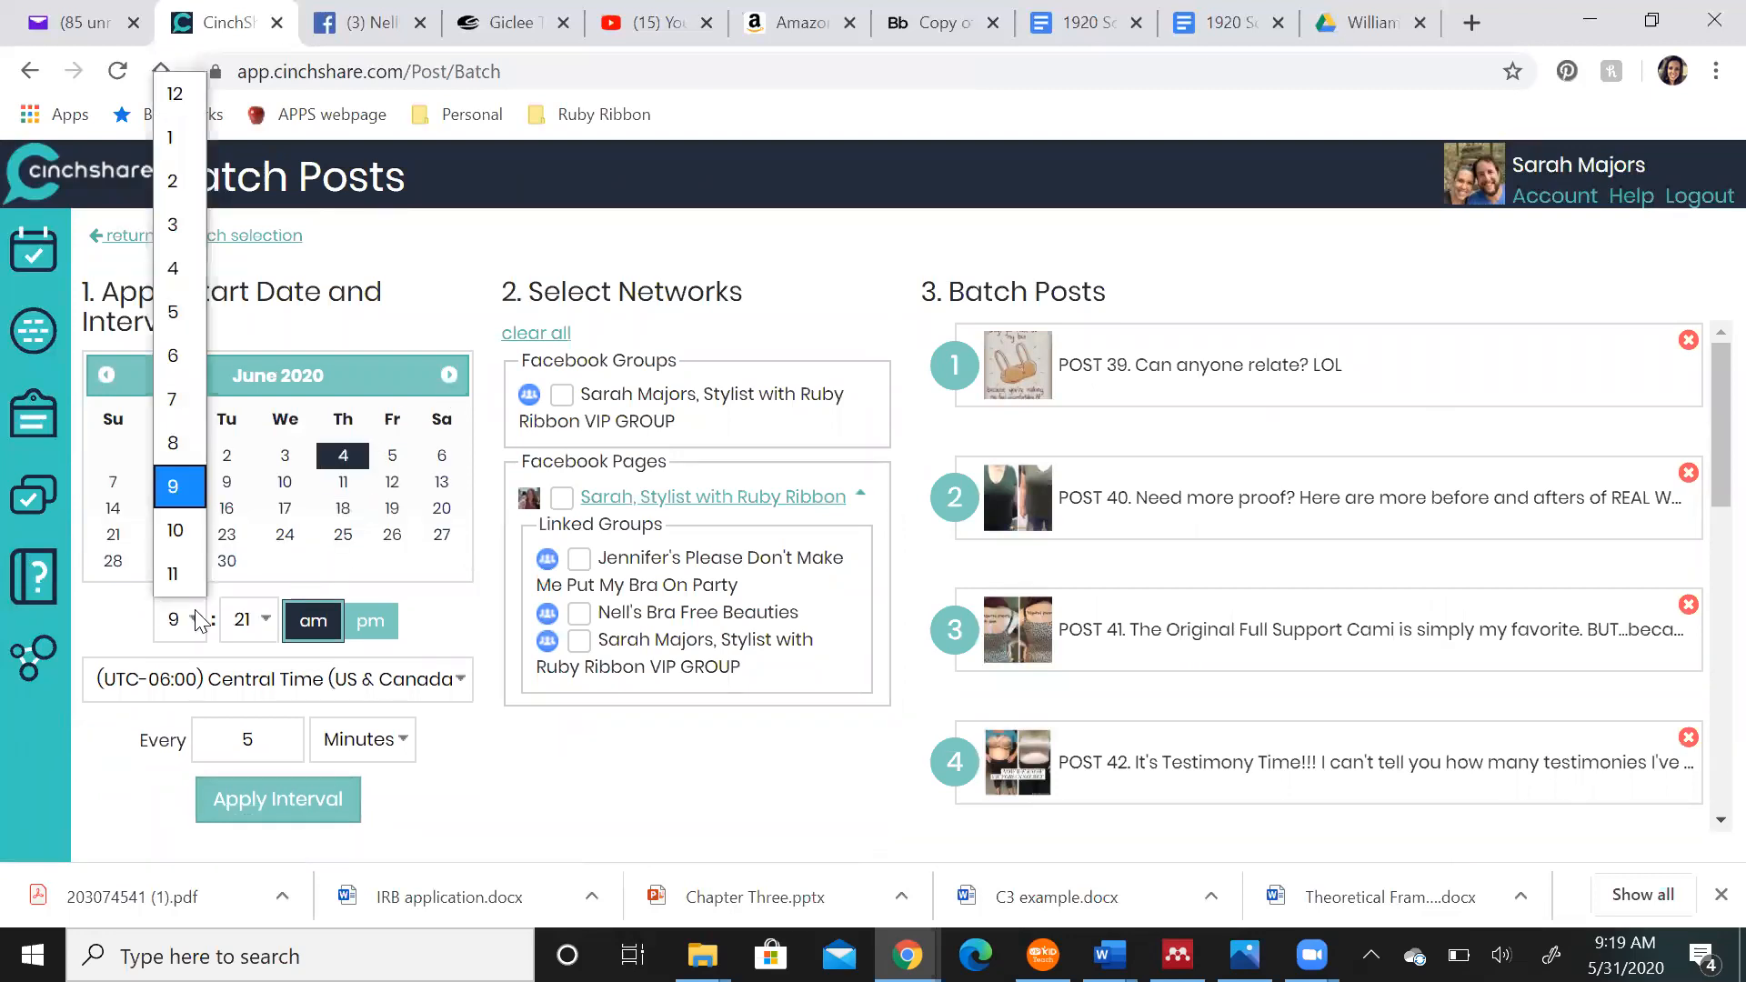
pyautogui.click(172, 400)
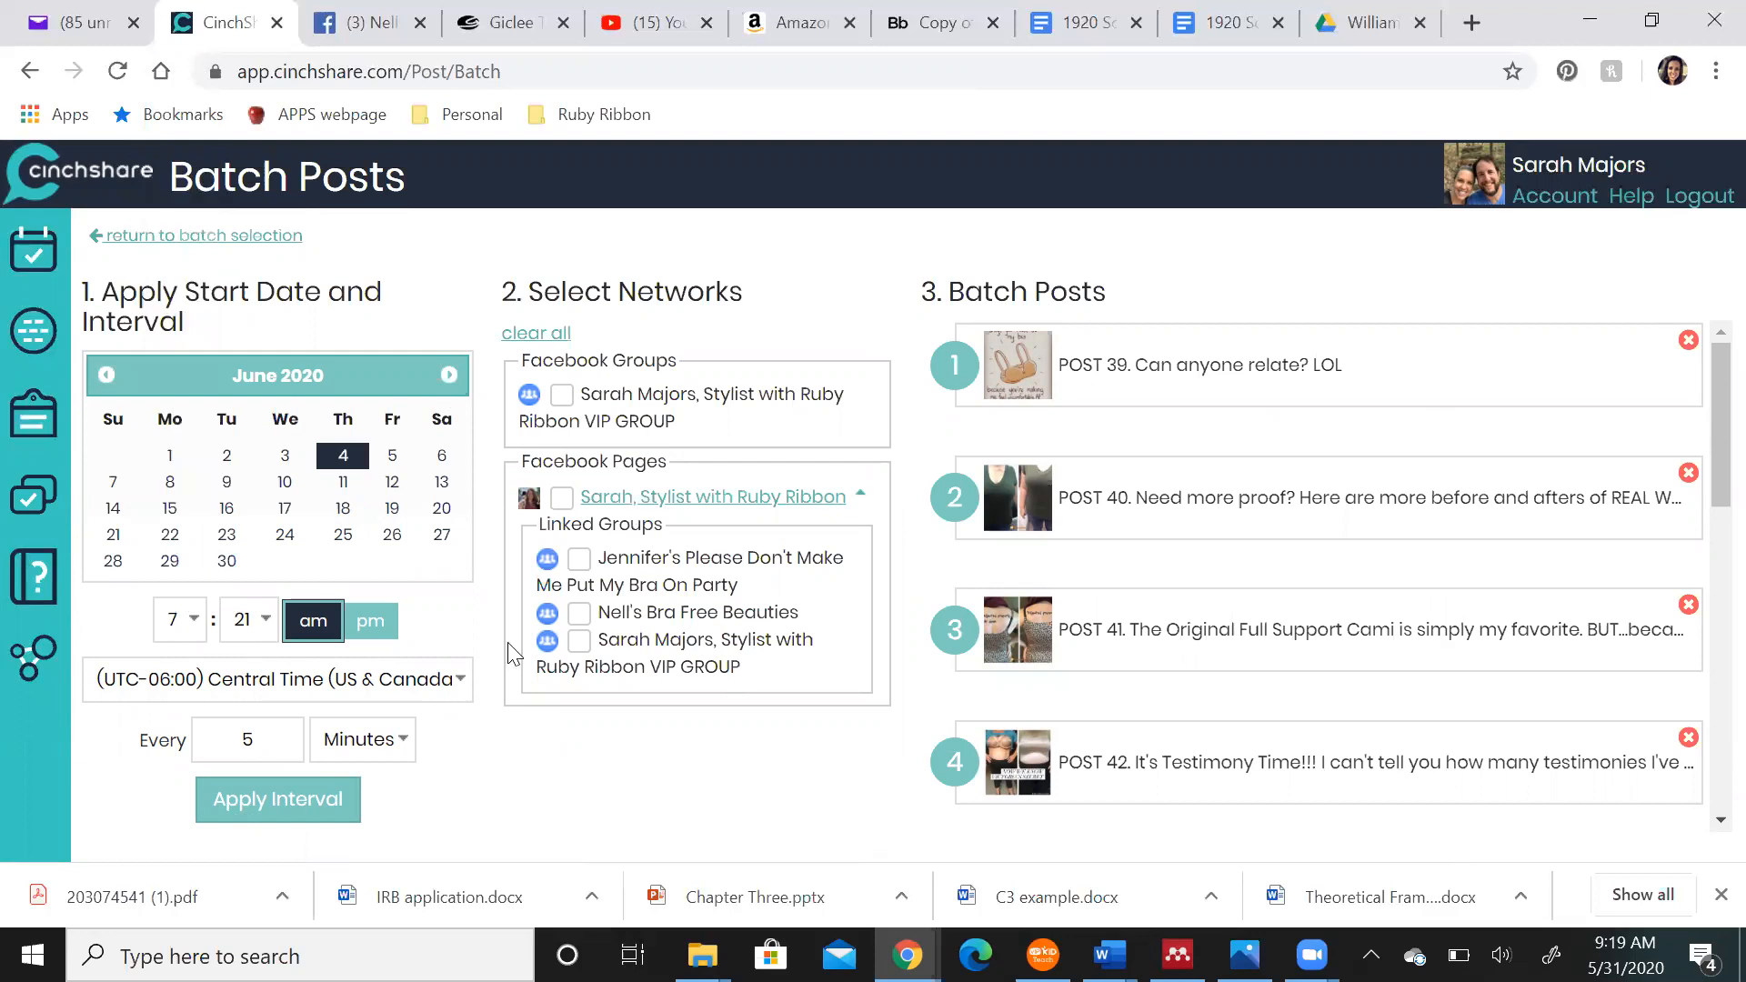
pyautogui.click(581, 618)
# Try a 90-minute interval on the JFD Day 5 batch and check the resulting post times
pyautogui.doubleClick(231, 737)
pyautogui.click(238, 800)
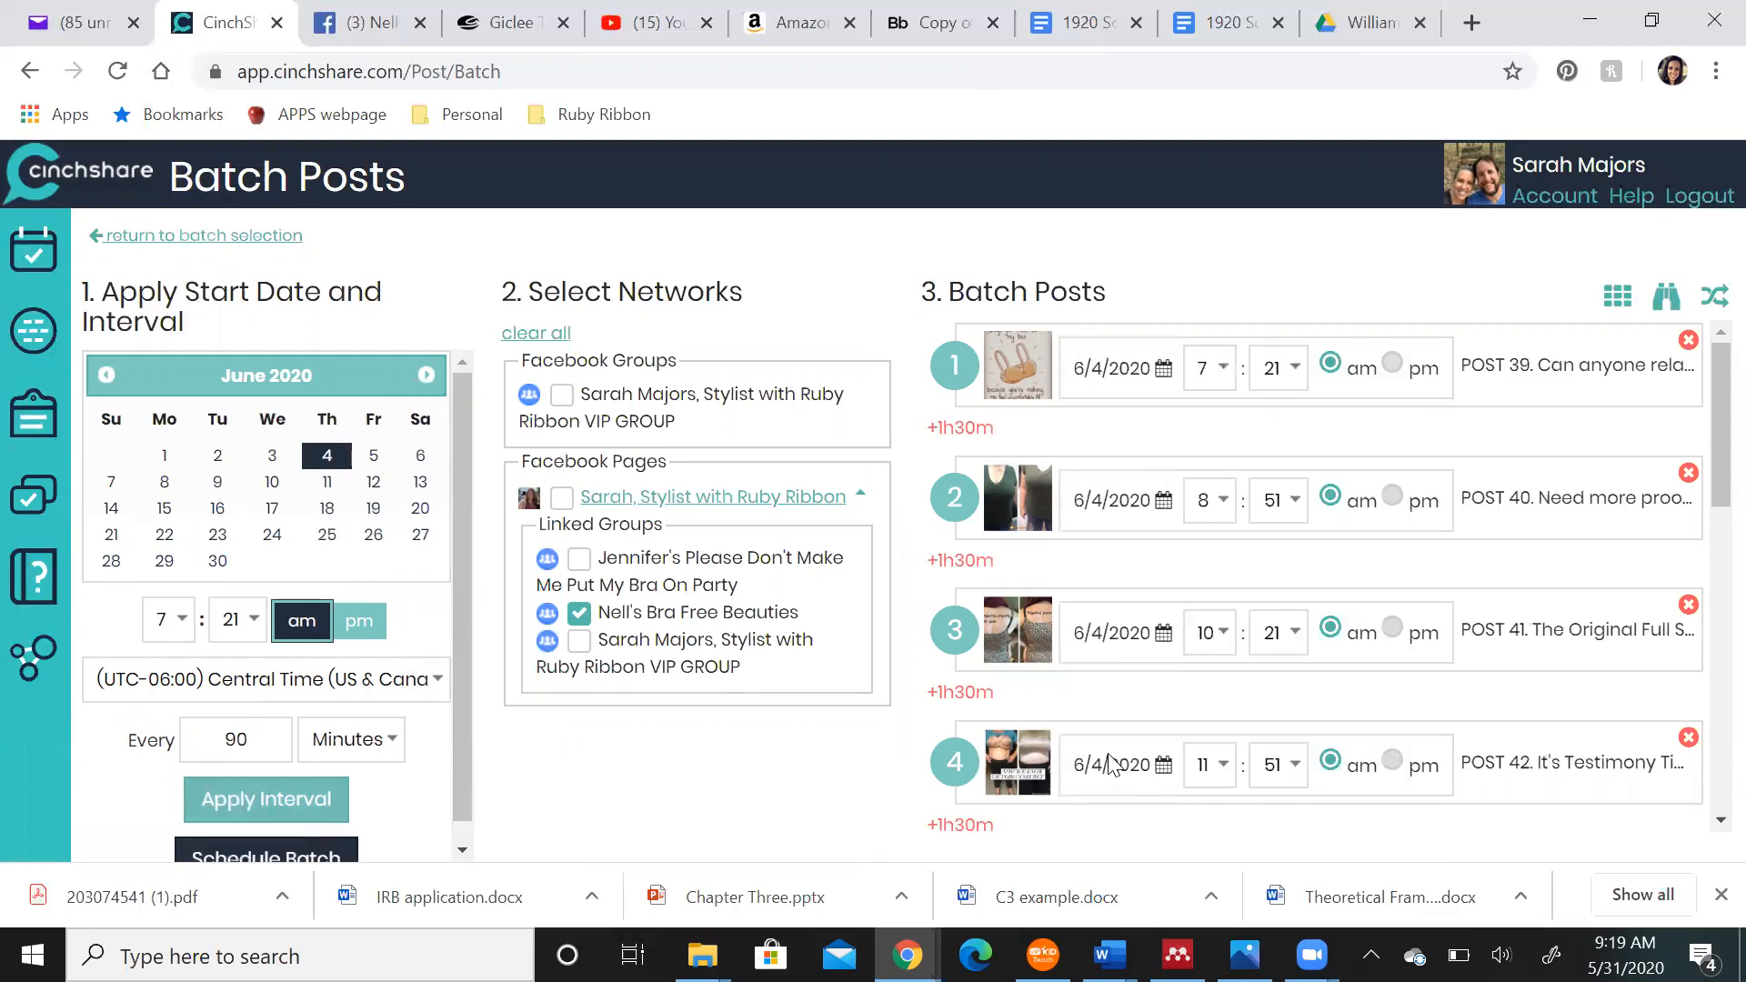
pyautogui.scroll(-10, 1109, 764)
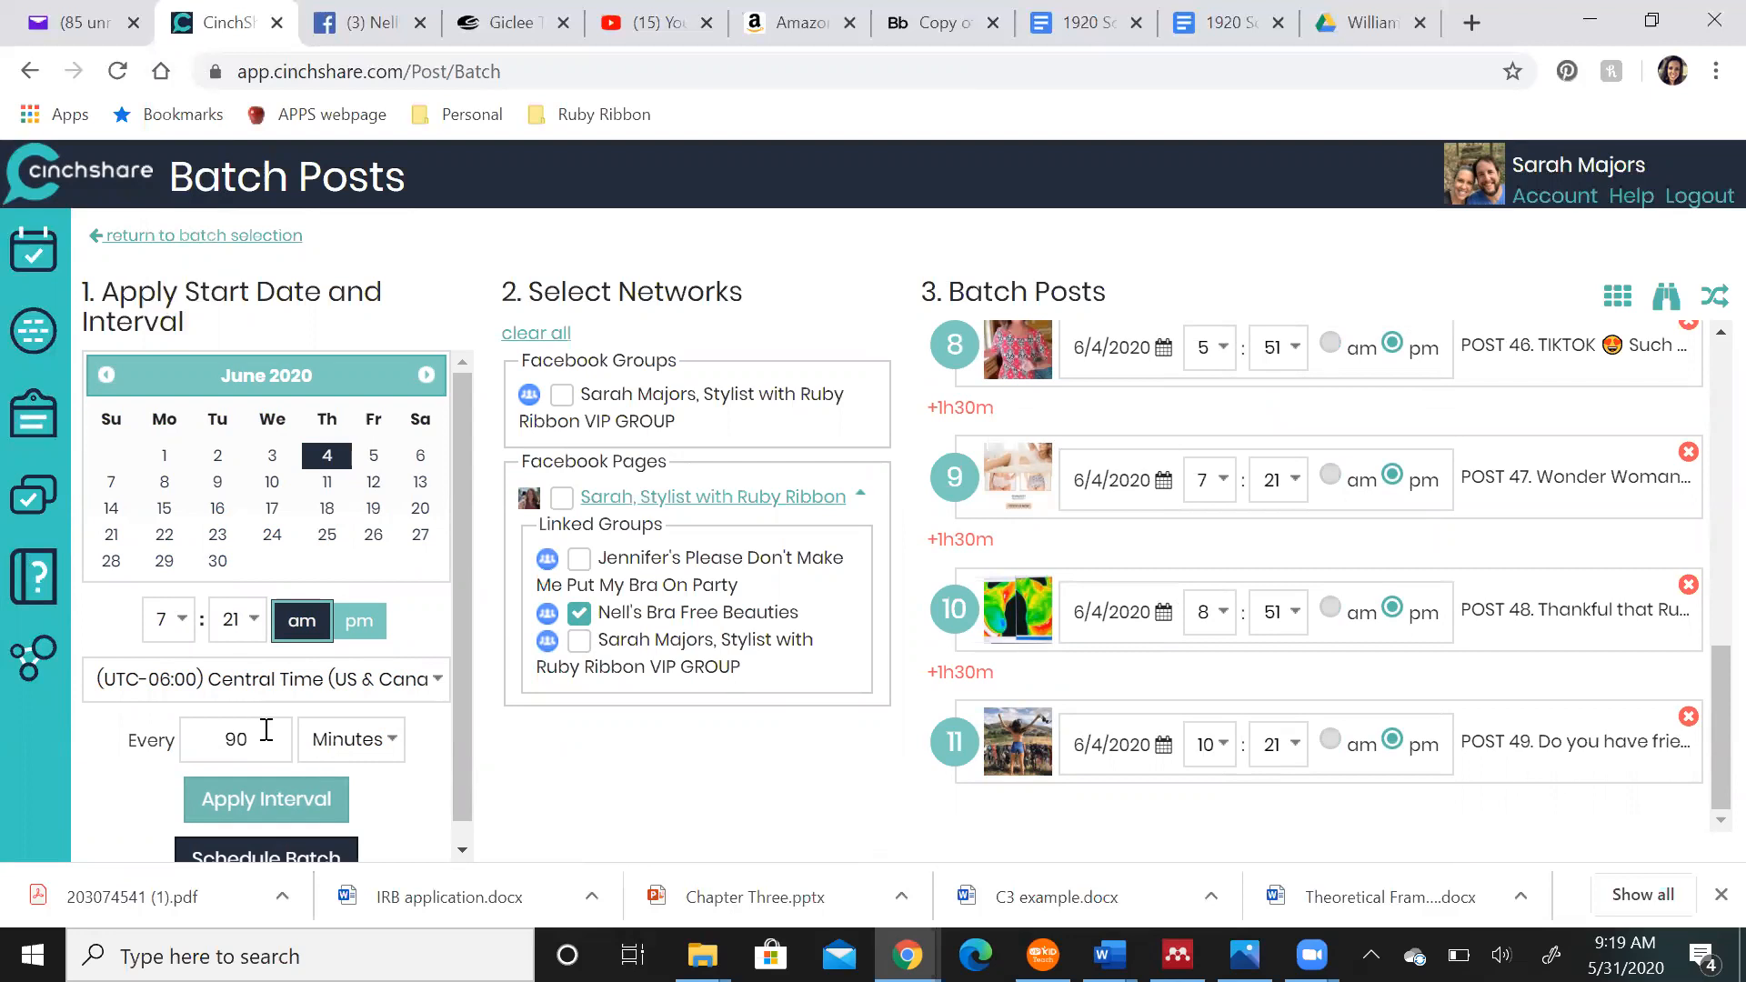
# Schedule the JFD Day 5 batch with an 80-minute interval and open the JFD Day 6 folder
pyautogui.doubleClick(218, 735)
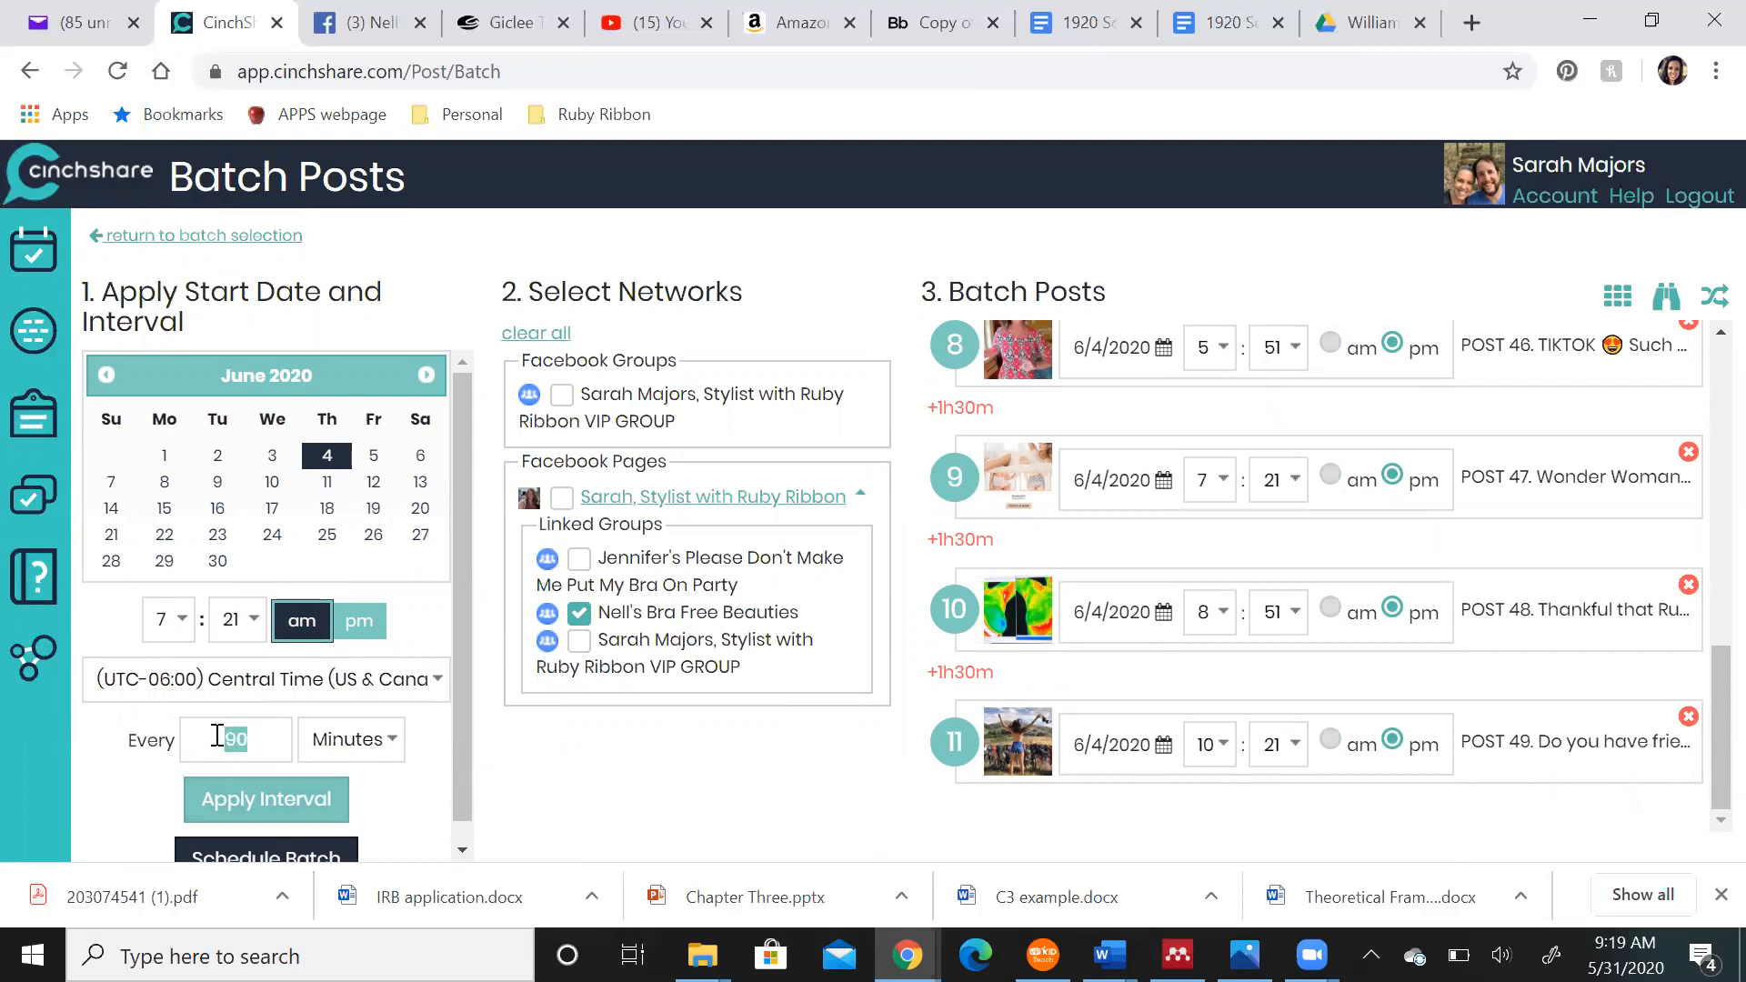
pyautogui.write('8')
pyautogui.click(244, 804)
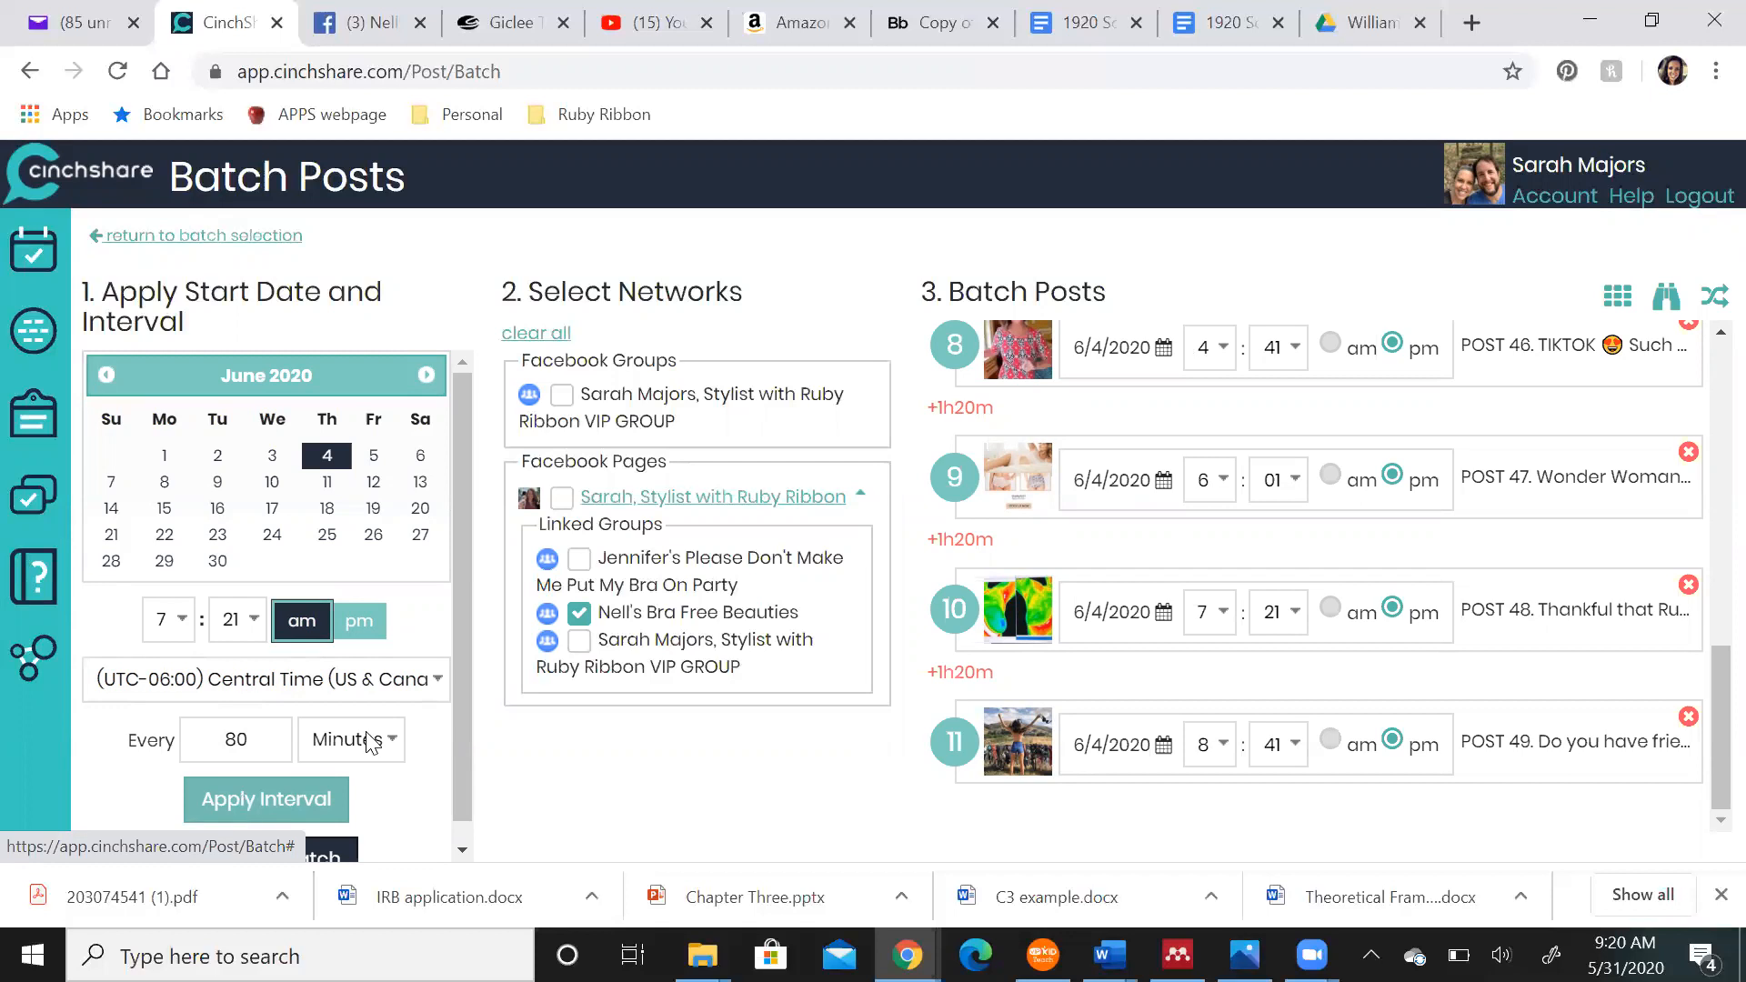
pyautogui.scroll(-1, 244, 806)
pyautogui.click(289, 845)
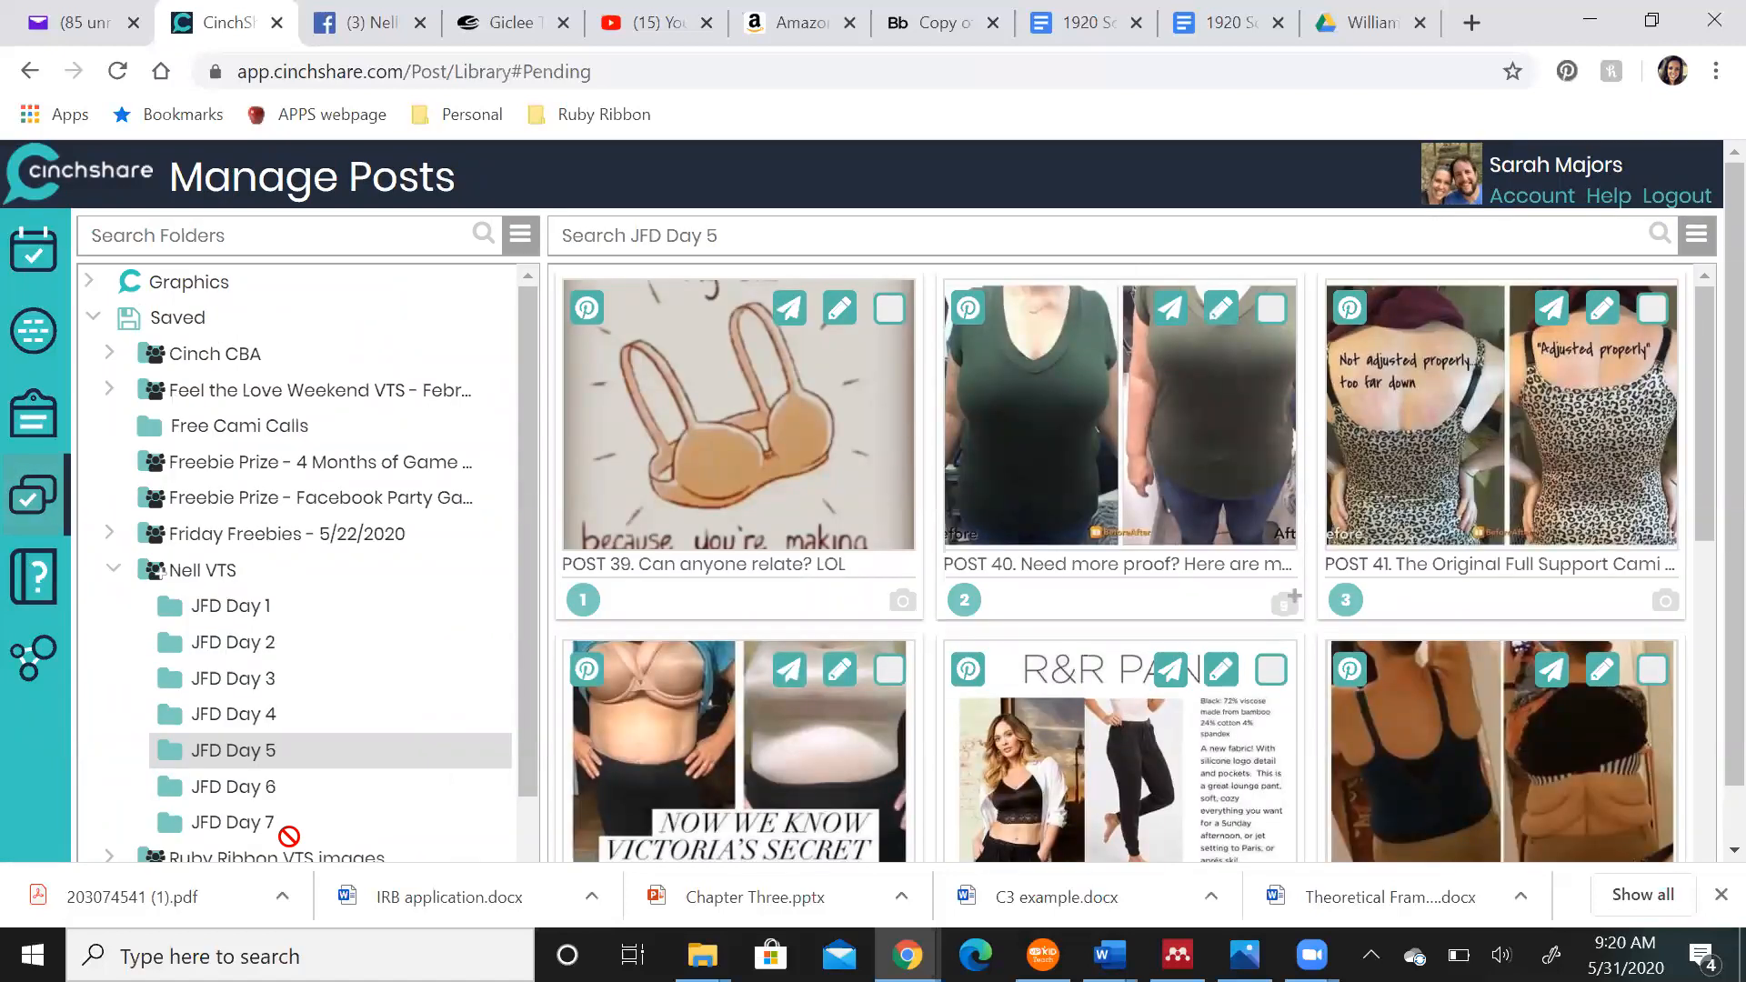
pyautogui.click(245, 787)
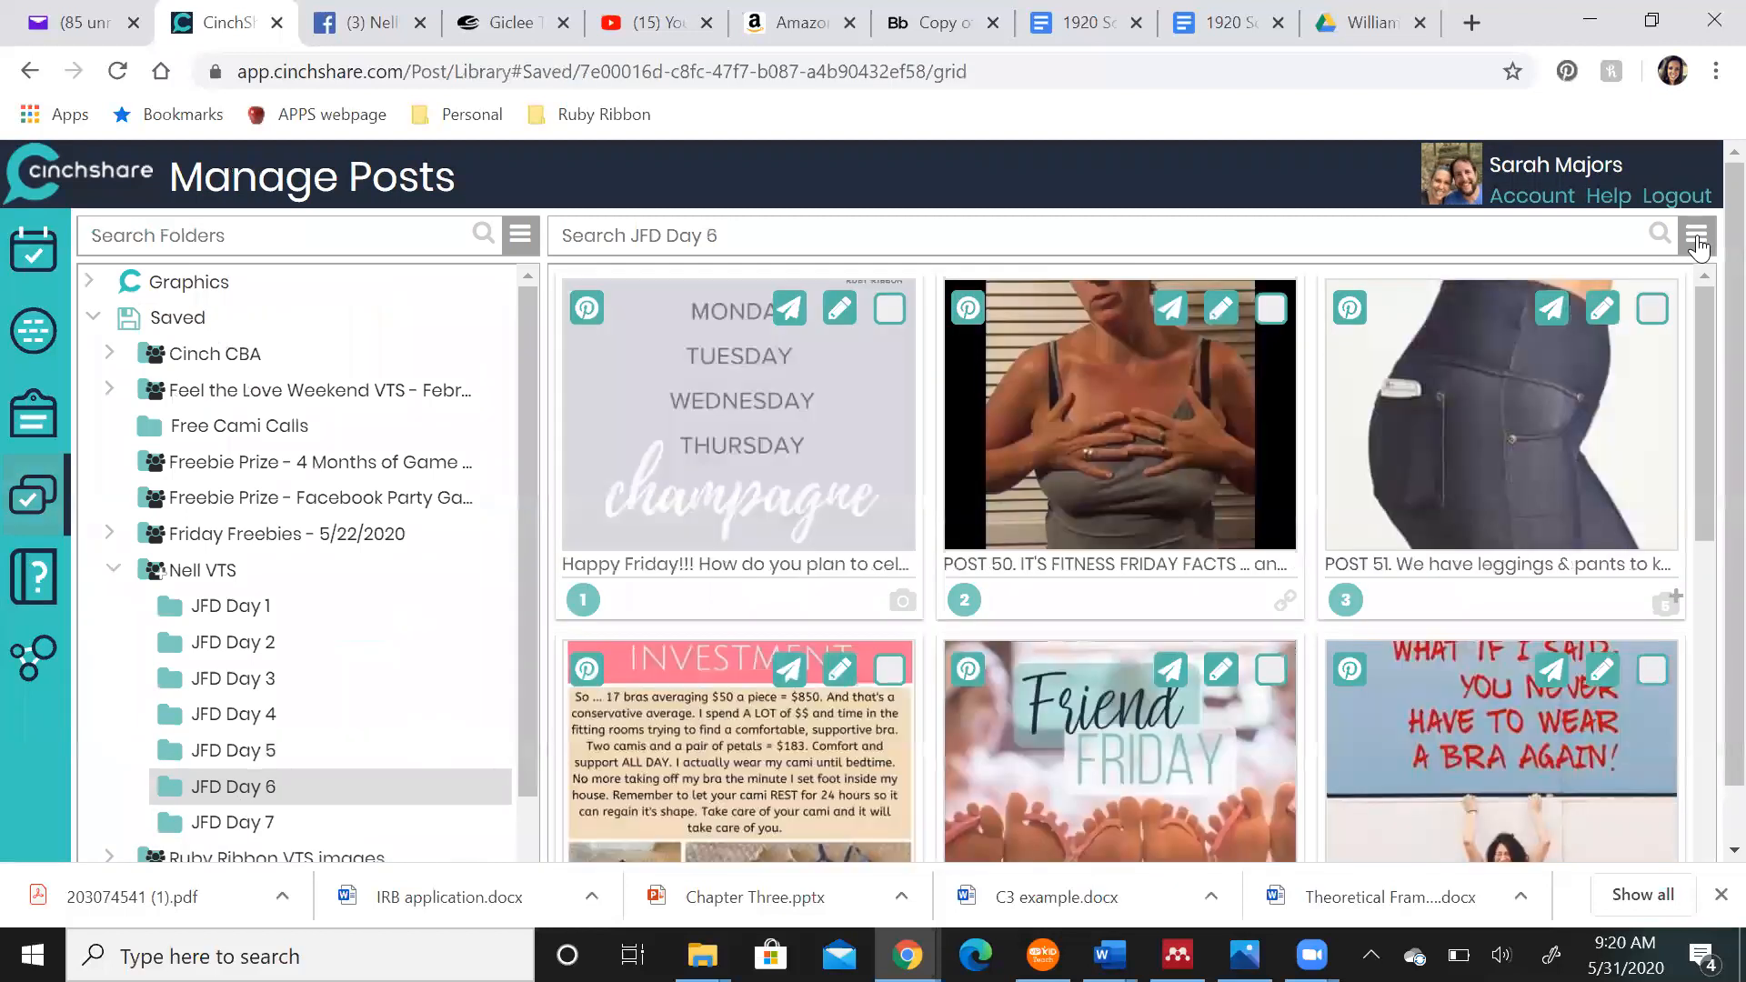
pyautogui.click(1696, 239)
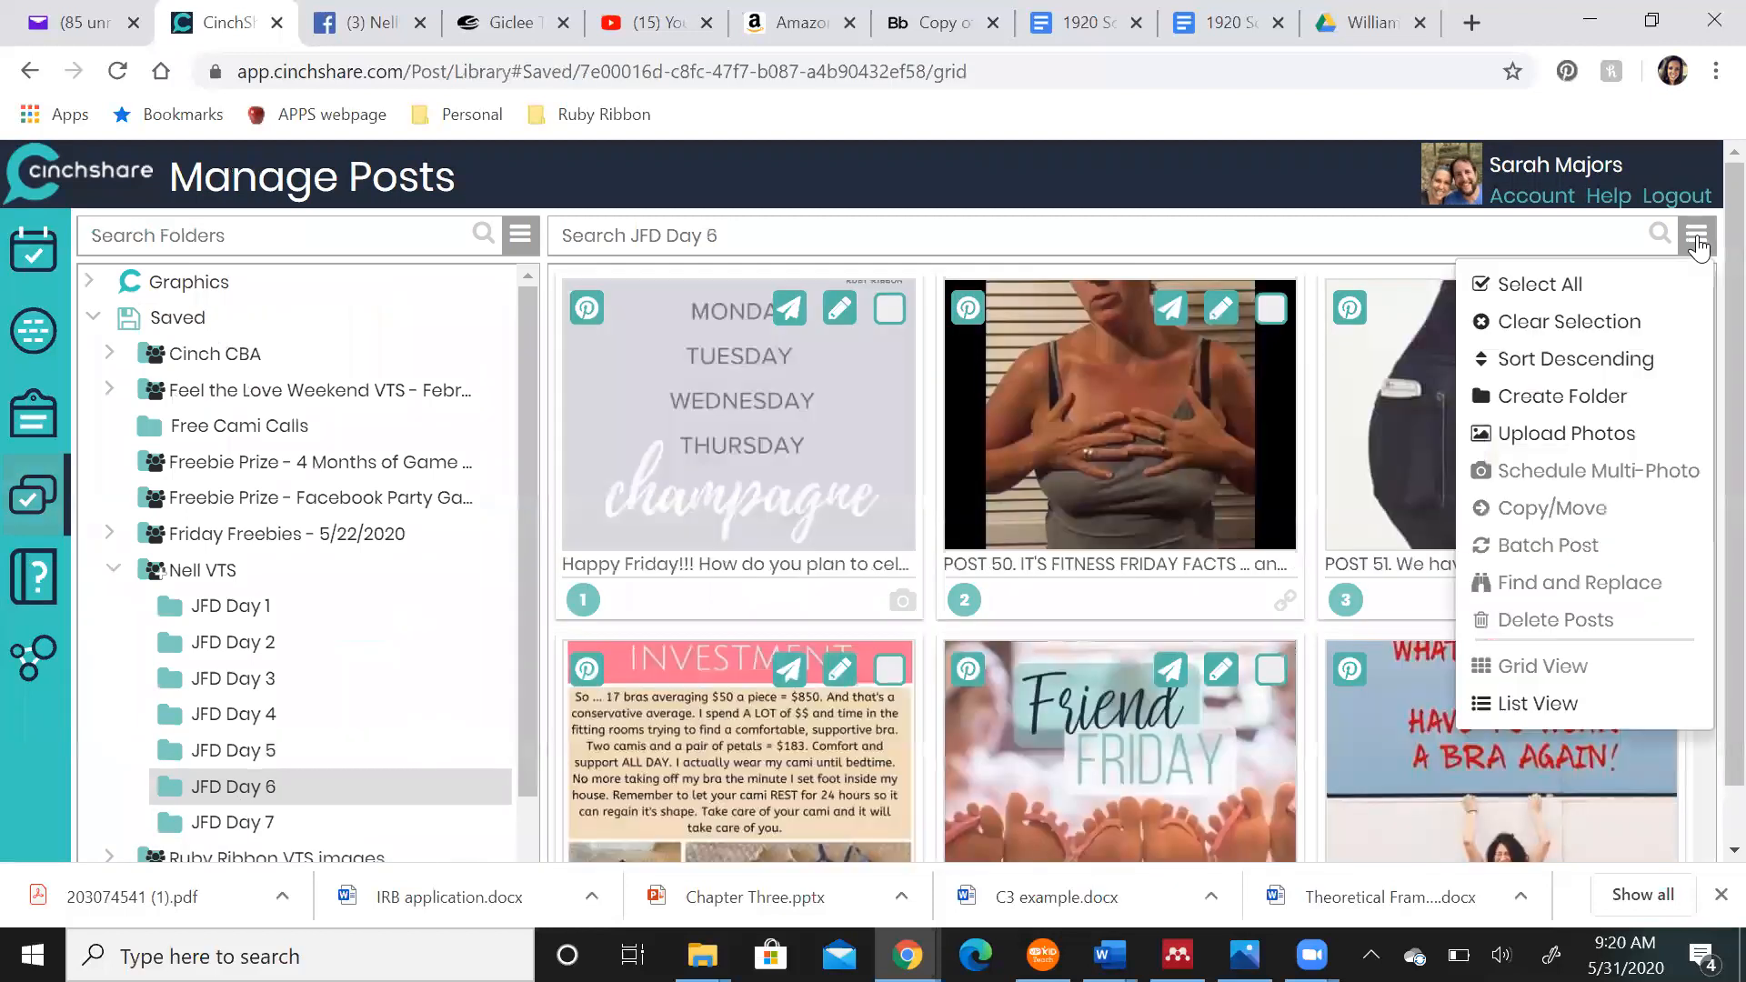
pyautogui.click(1538, 285)
pyautogui.click(1696, 238)
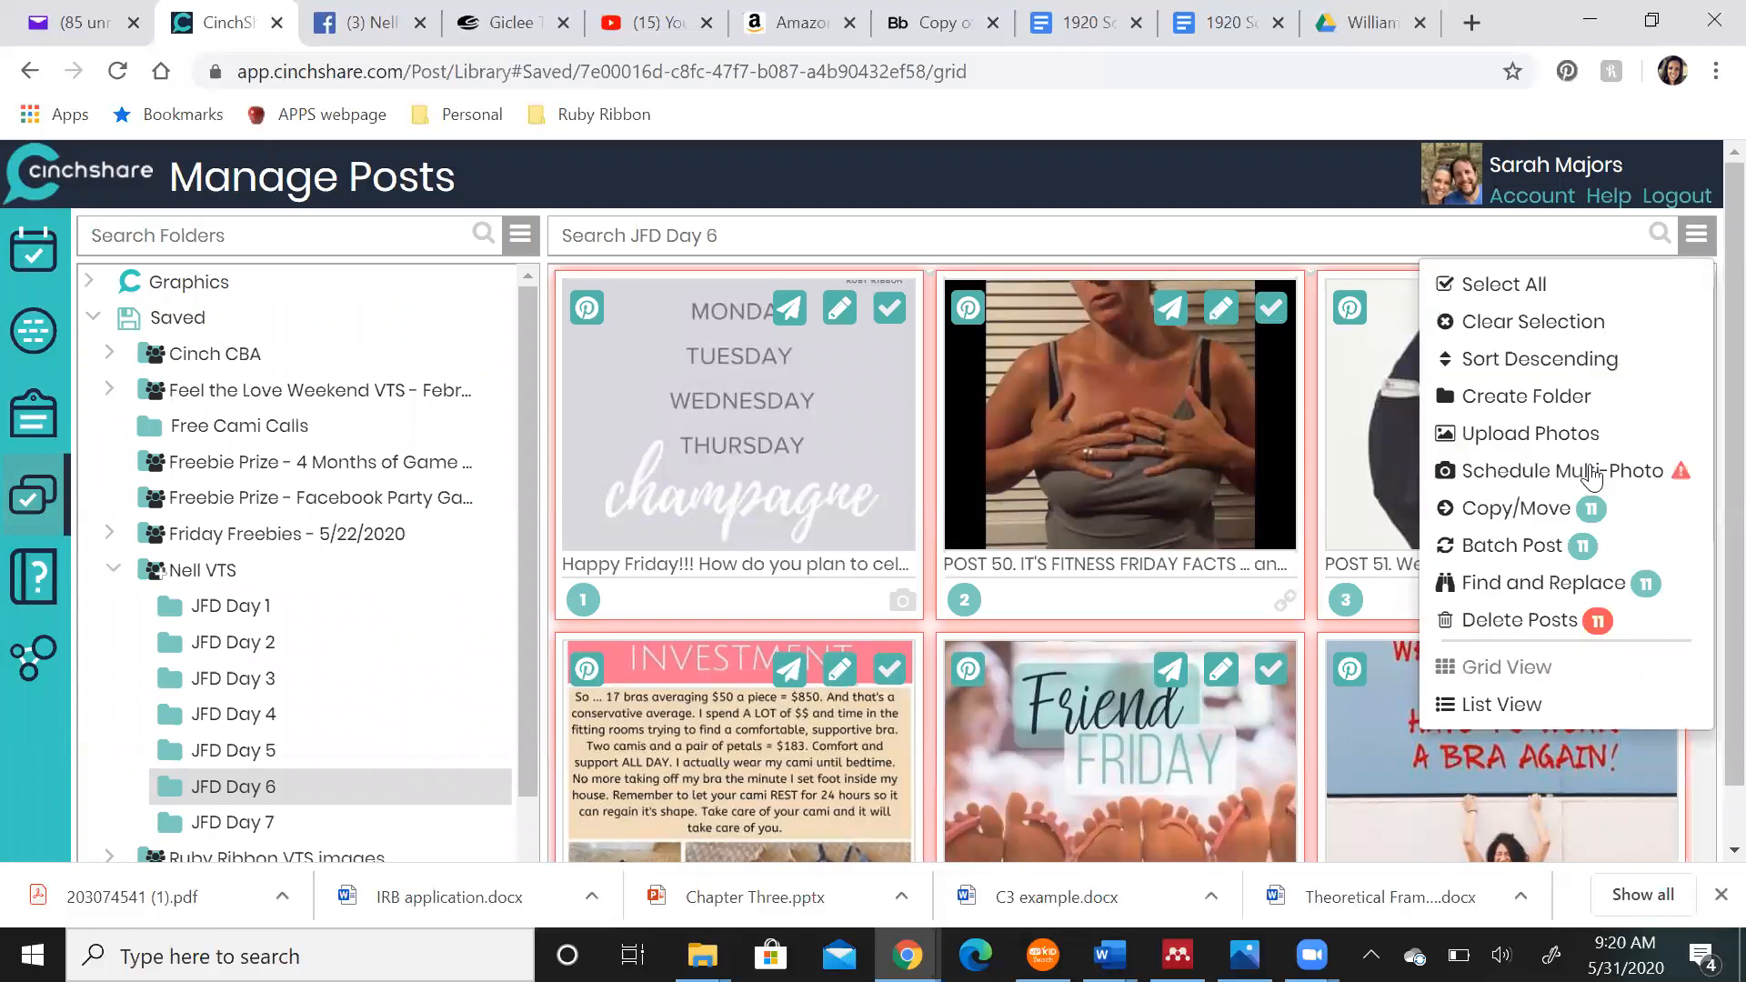
pyautogui.click(1546, 549)
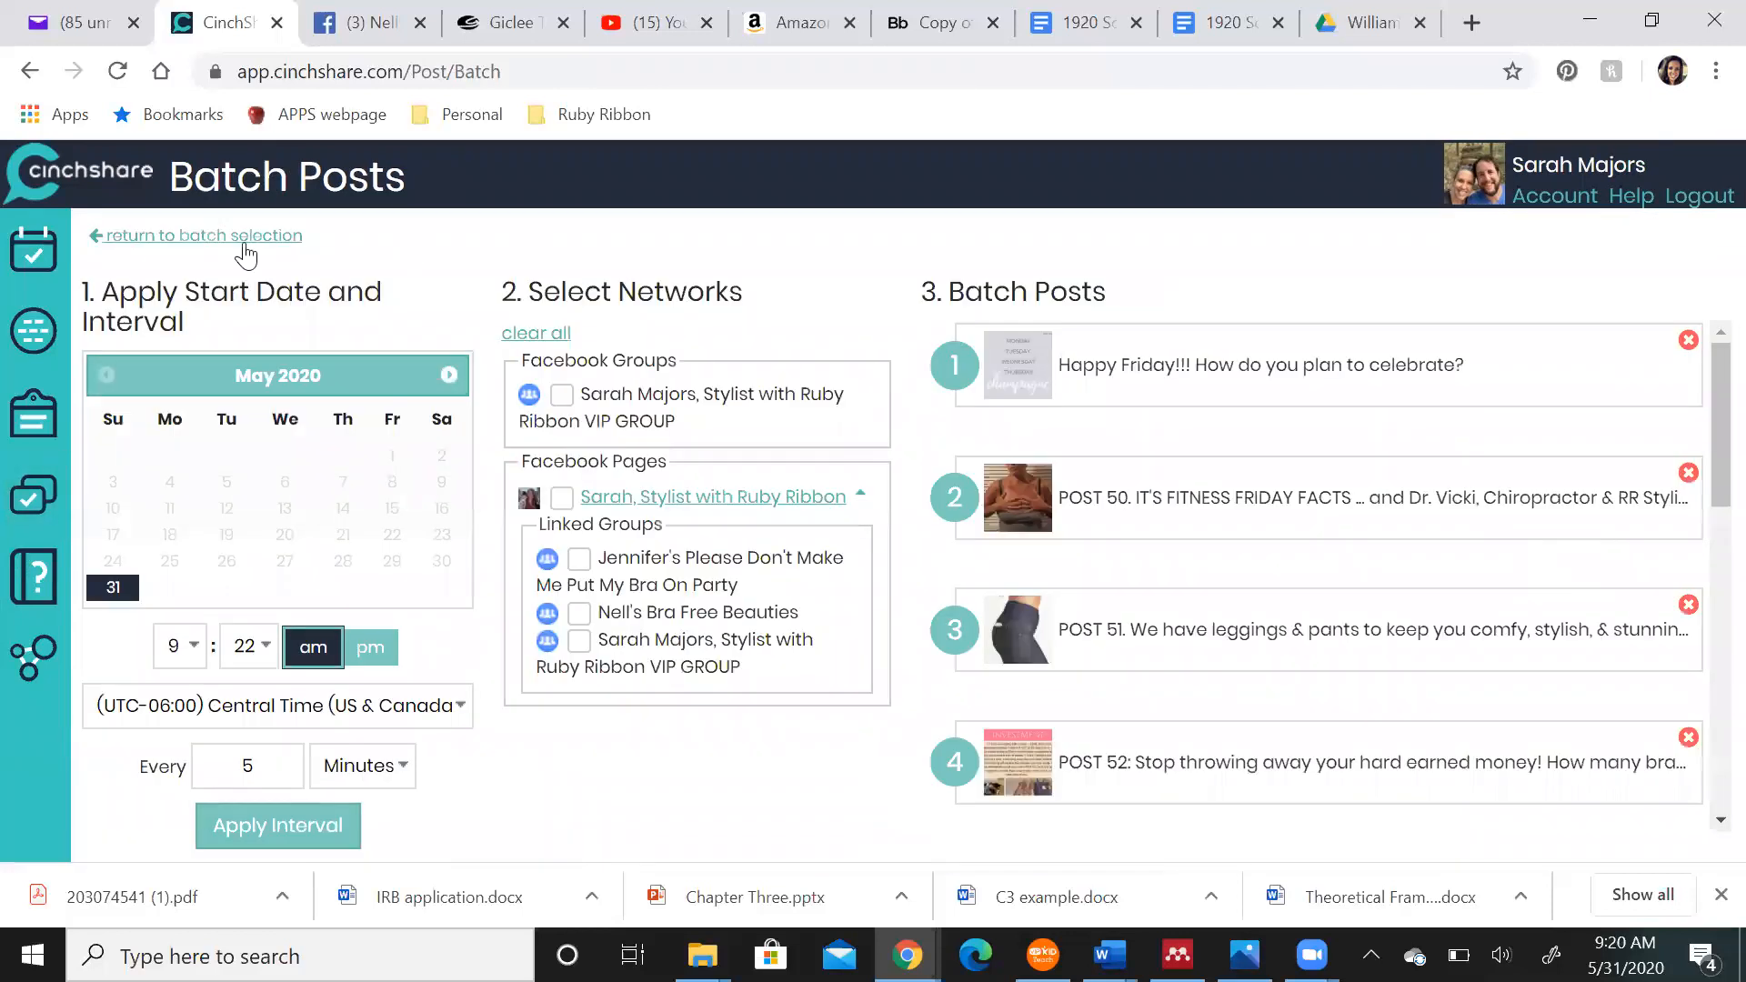
pyautogui.click(190, 239)
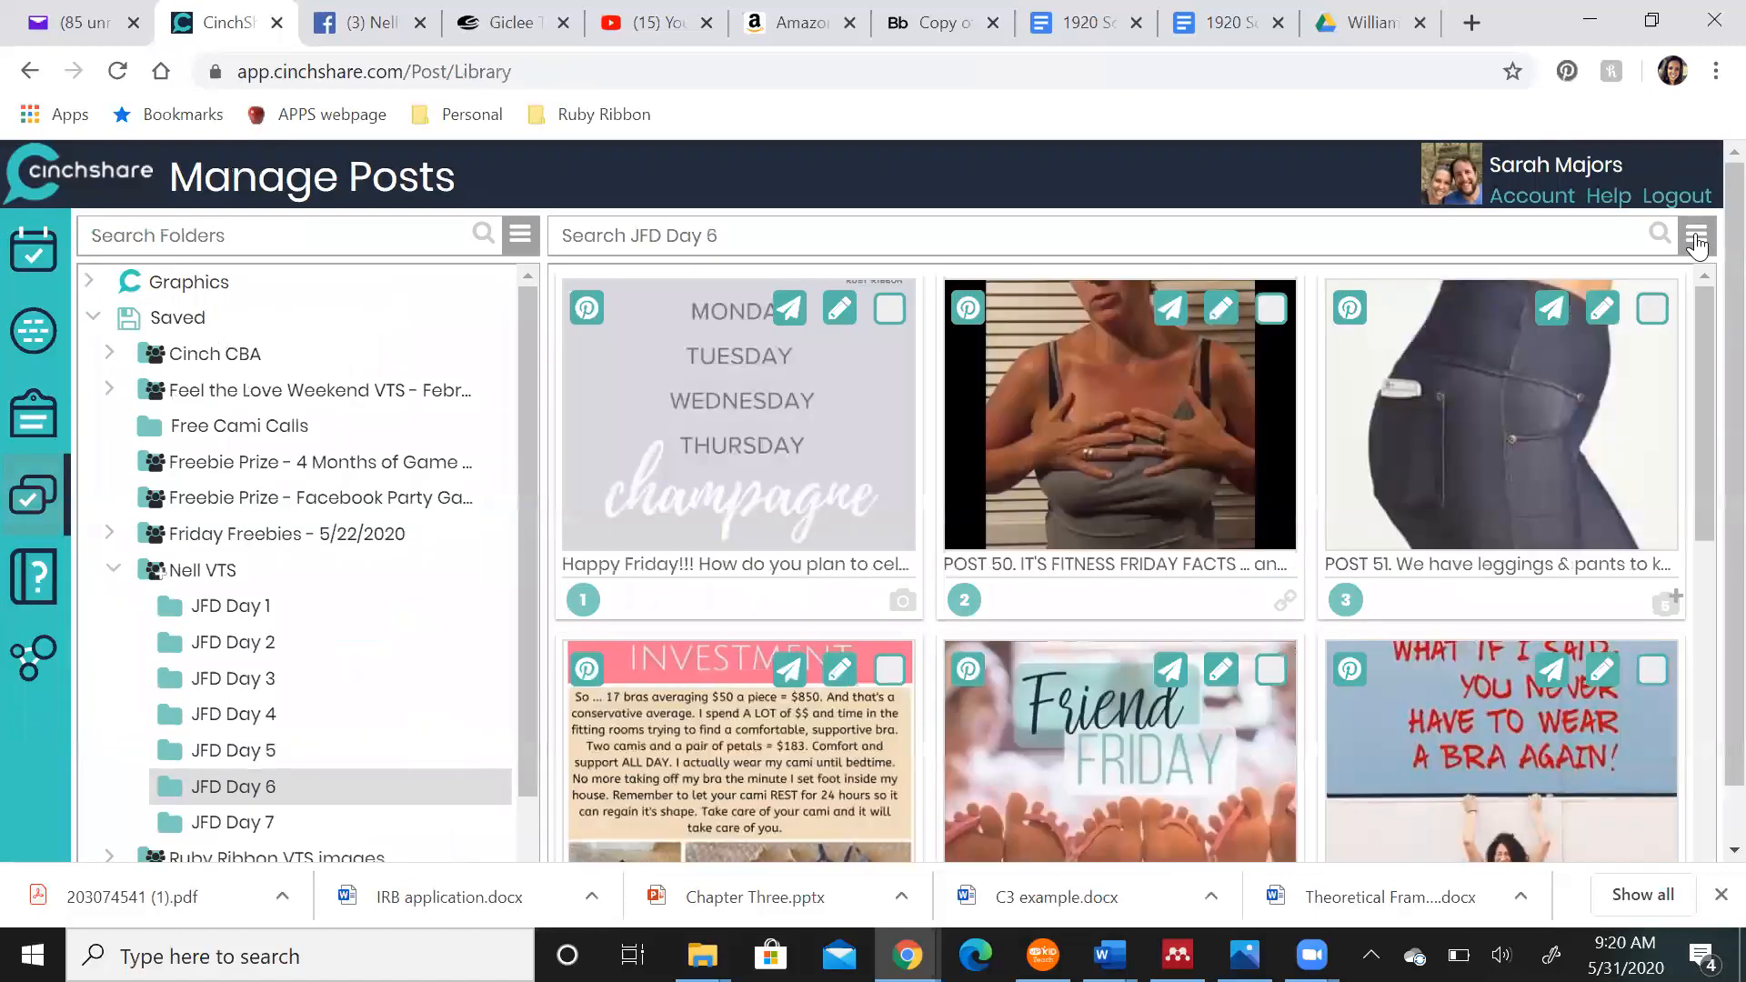
# Select all posts in the JFD Day 6 folder and open Find and Replace for them
pyautogui.click(1696, 234)
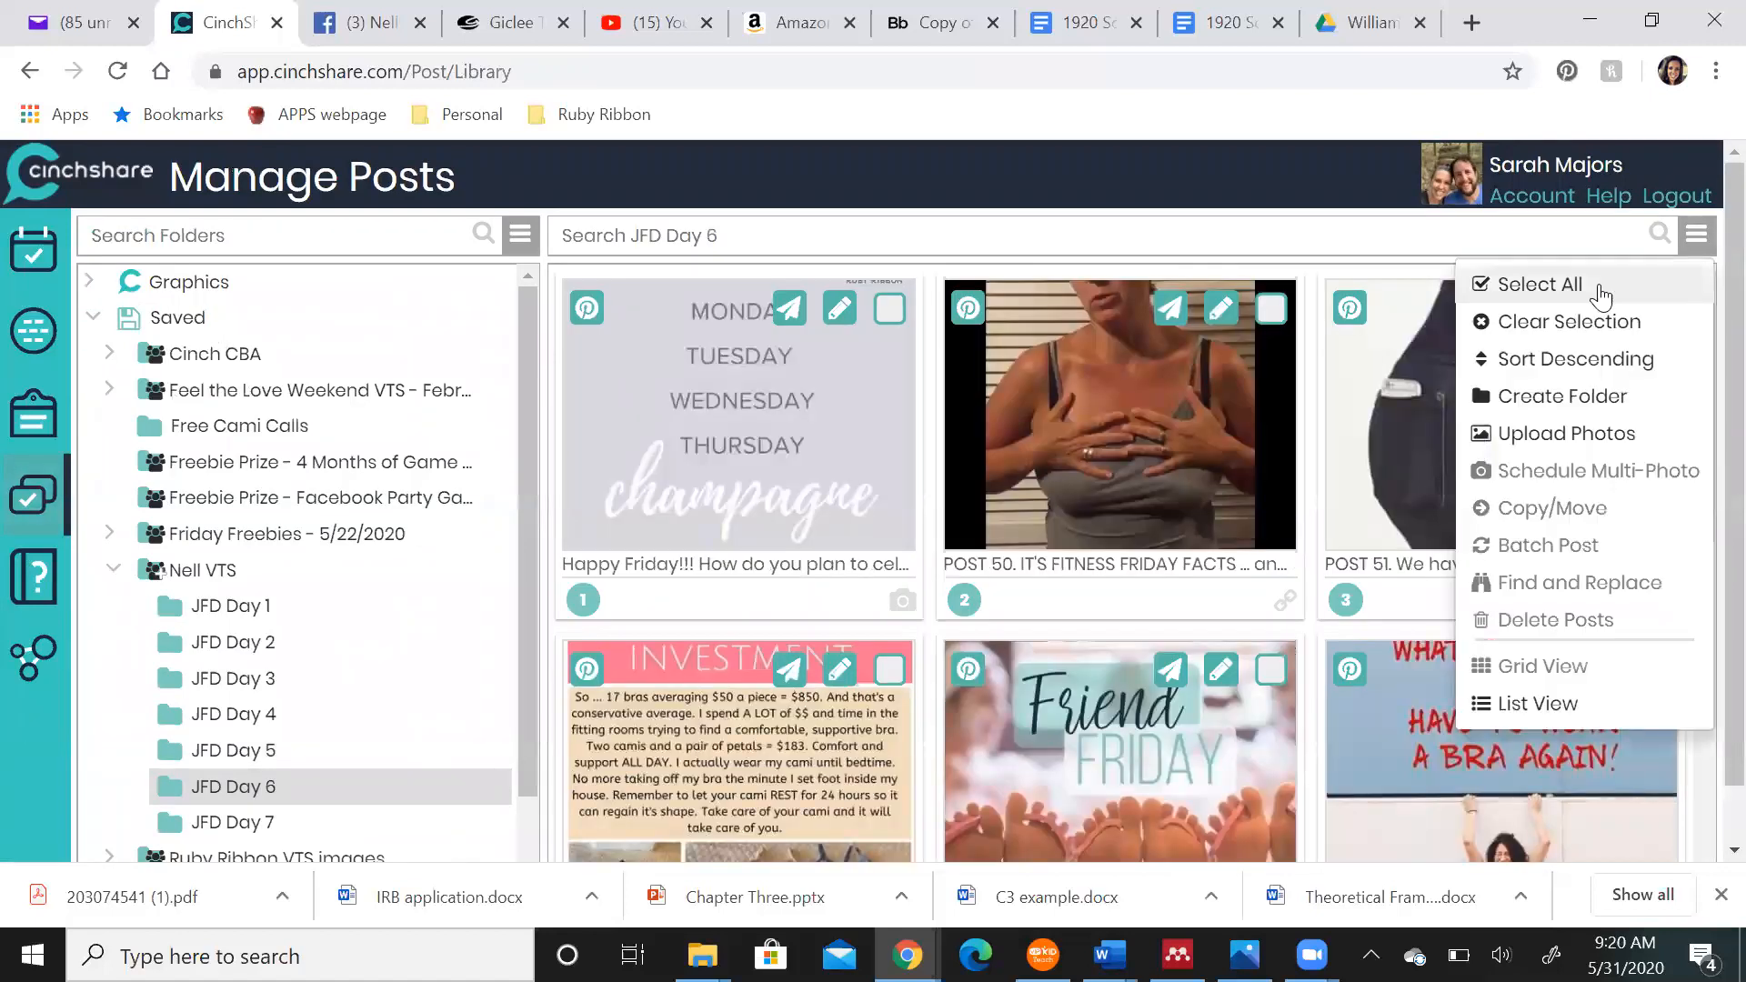
pyautogui.click(1590, 286)
pyautogui.click(1696, 237)
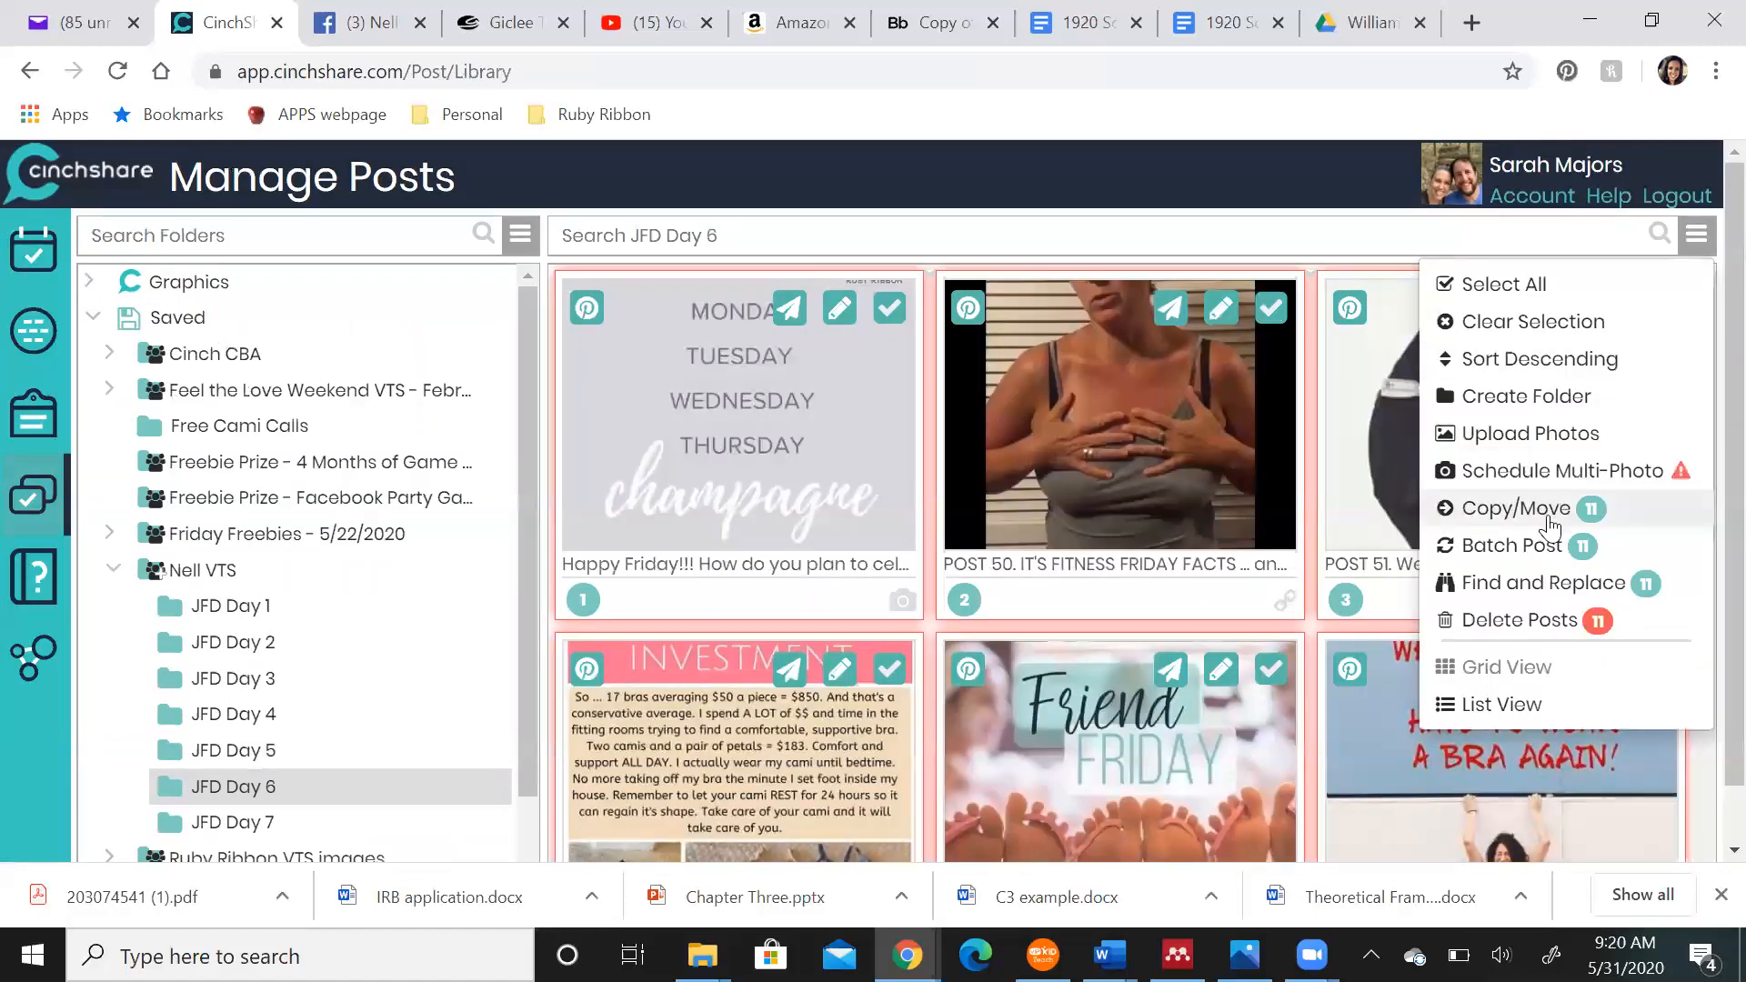
pyautogui.click(1532, 582)
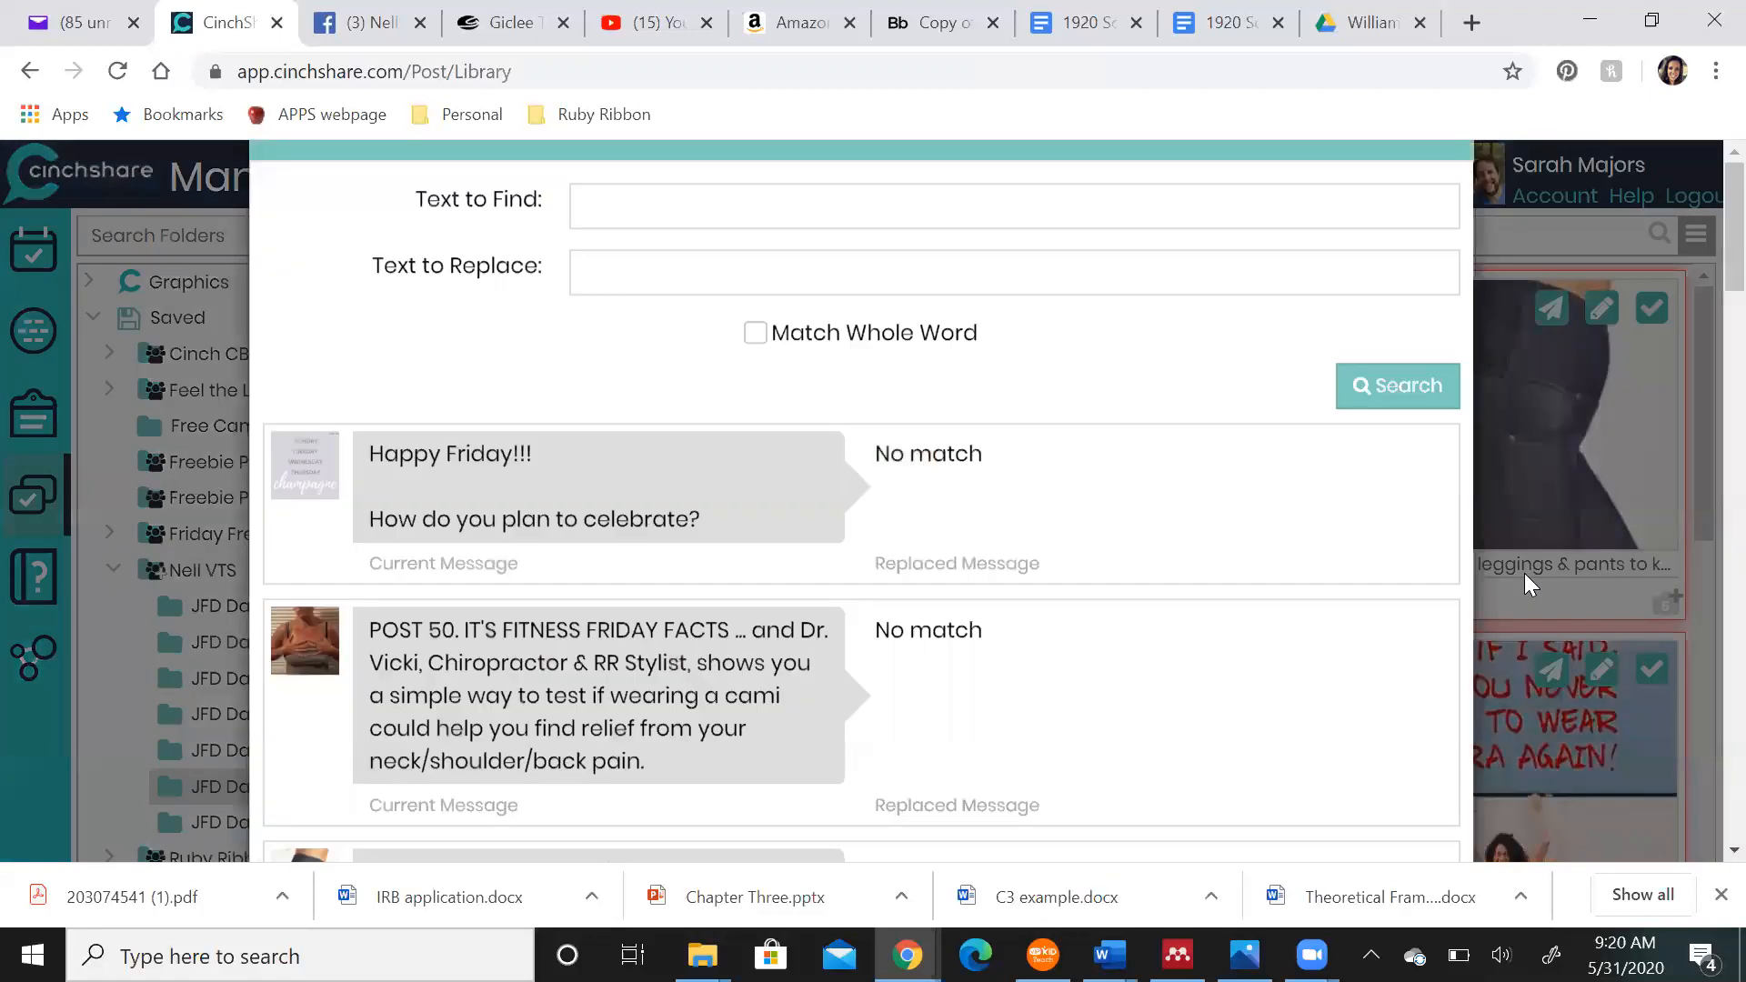
# Replace the previous hostess's first name with the new hostess's in the selected JFD Day 6 posts and update them
pyautogui.click(907, 317)
pyautogui.click(744, 371)
pyautogui.click(745, 373)
pyautogui.click(671, 448)
pyautogui.click(1345, 506)
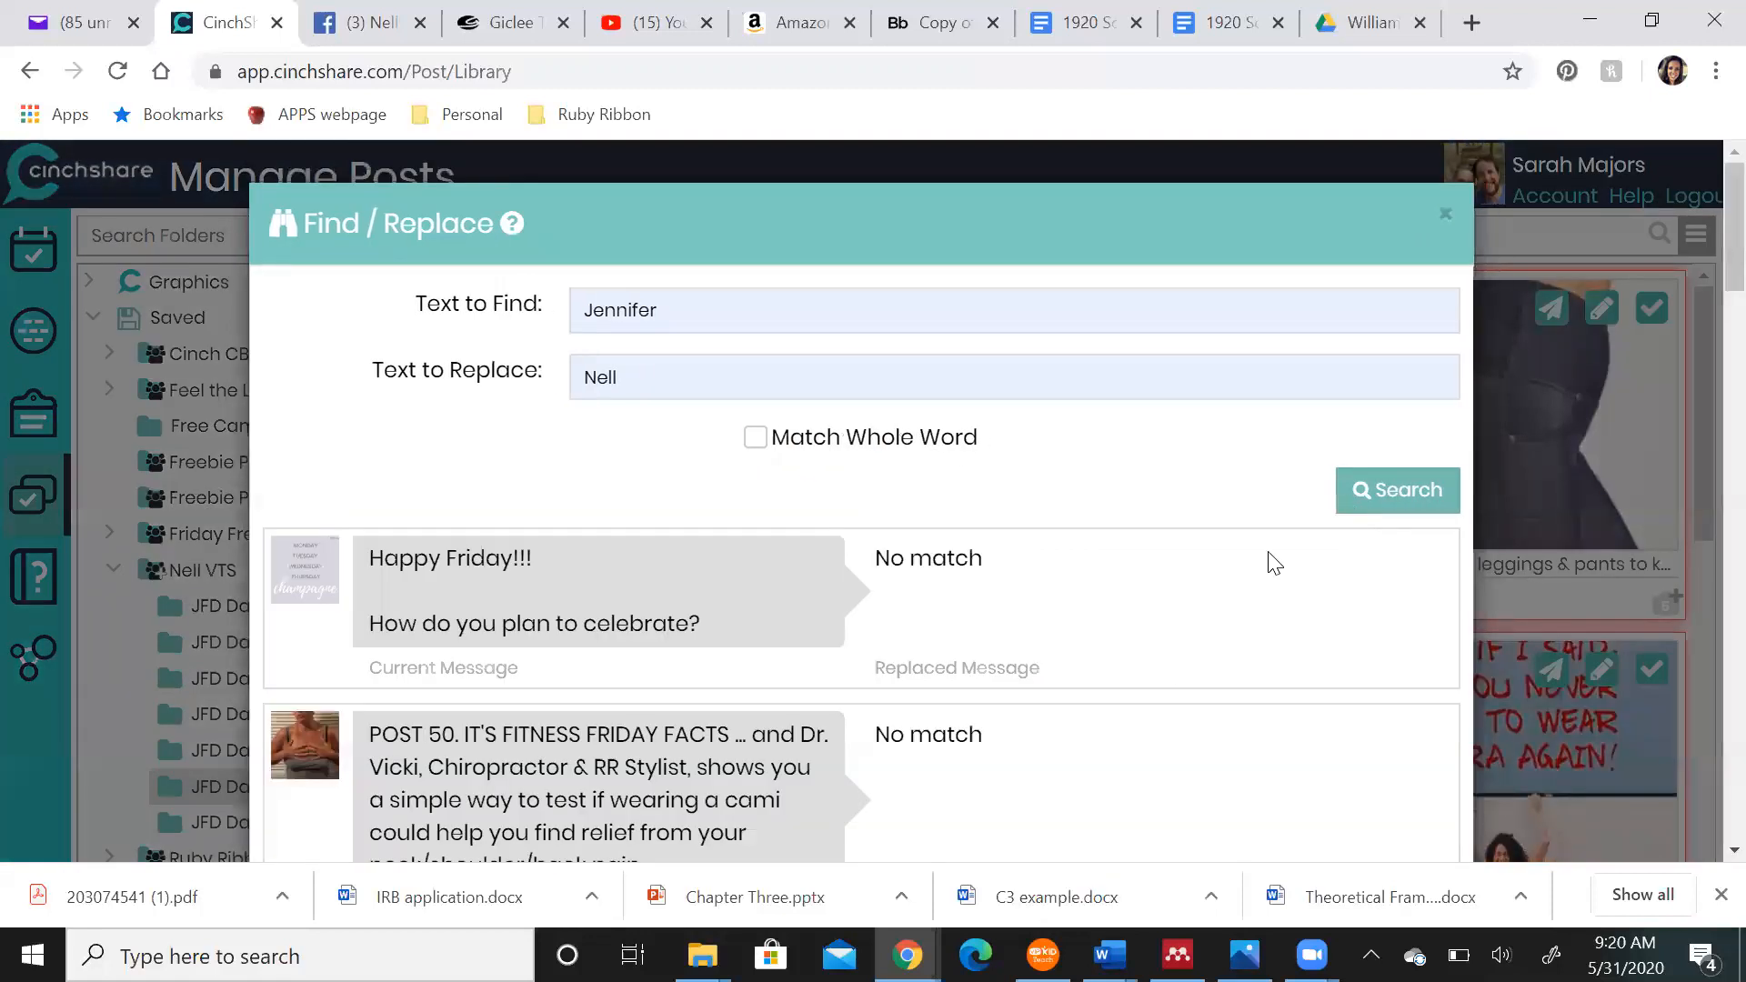
pyautogui.scroll(-10, 1178, 672)
pyautogui.scroll(-5, 1178, 672)
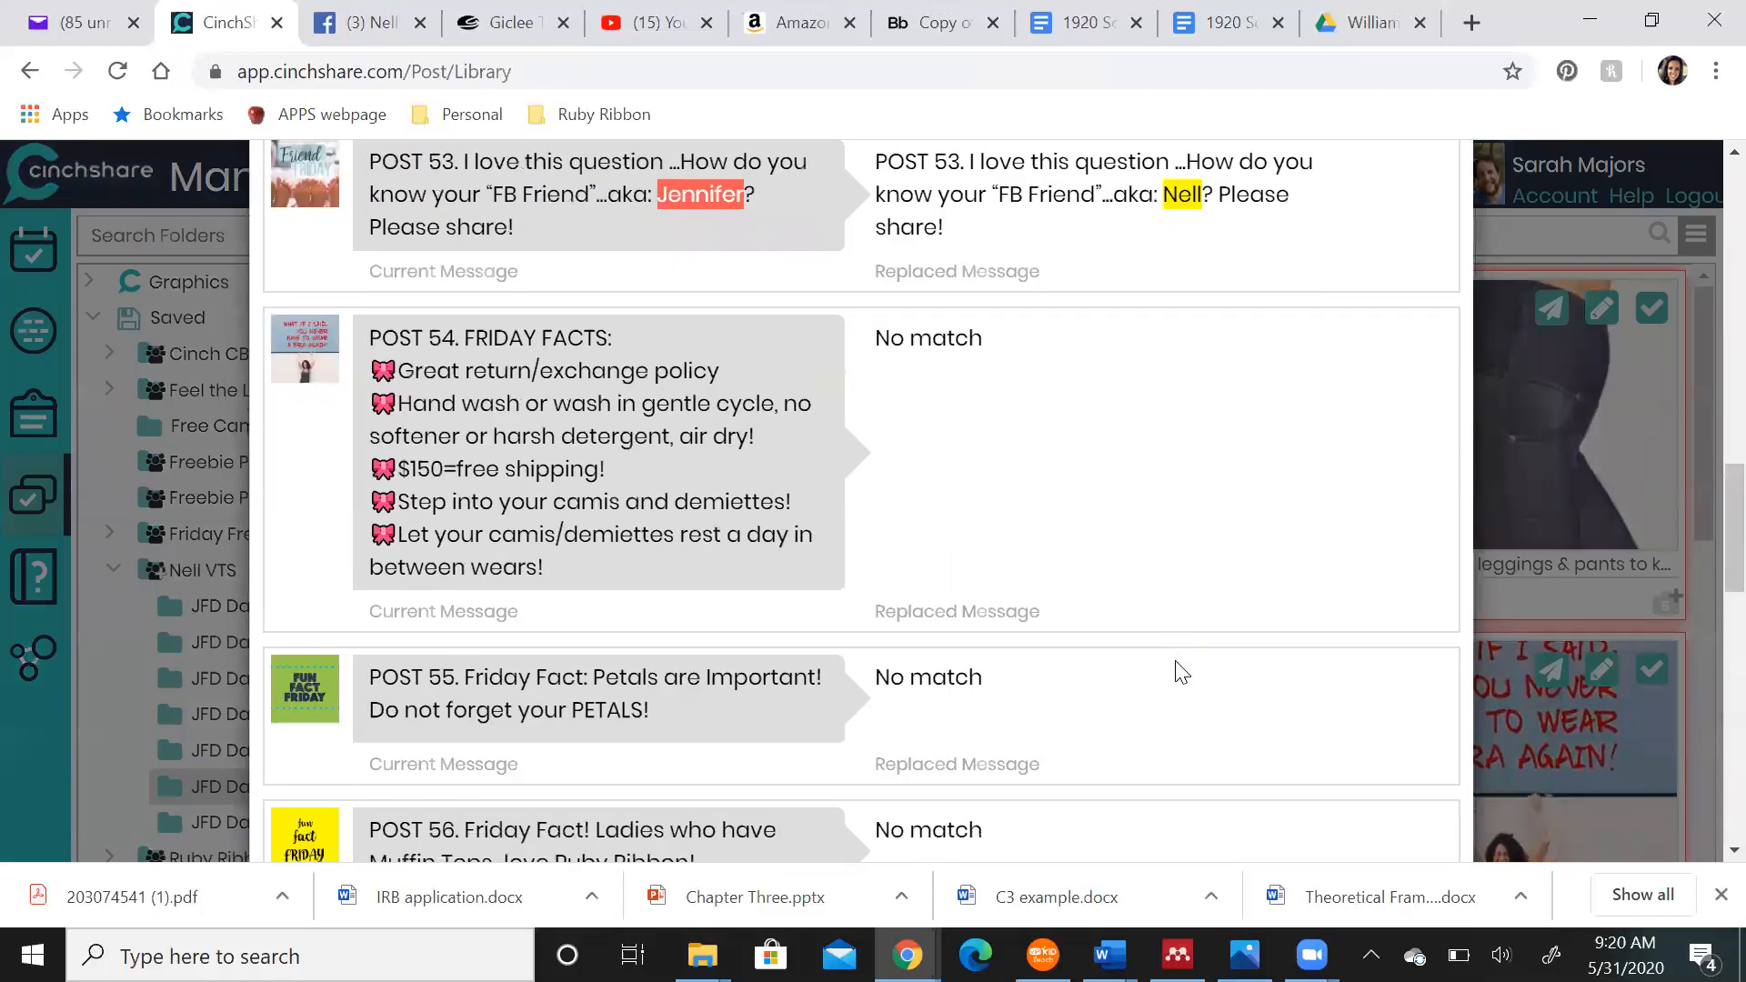
pyautogui.scroll(-15, 1118, 529)
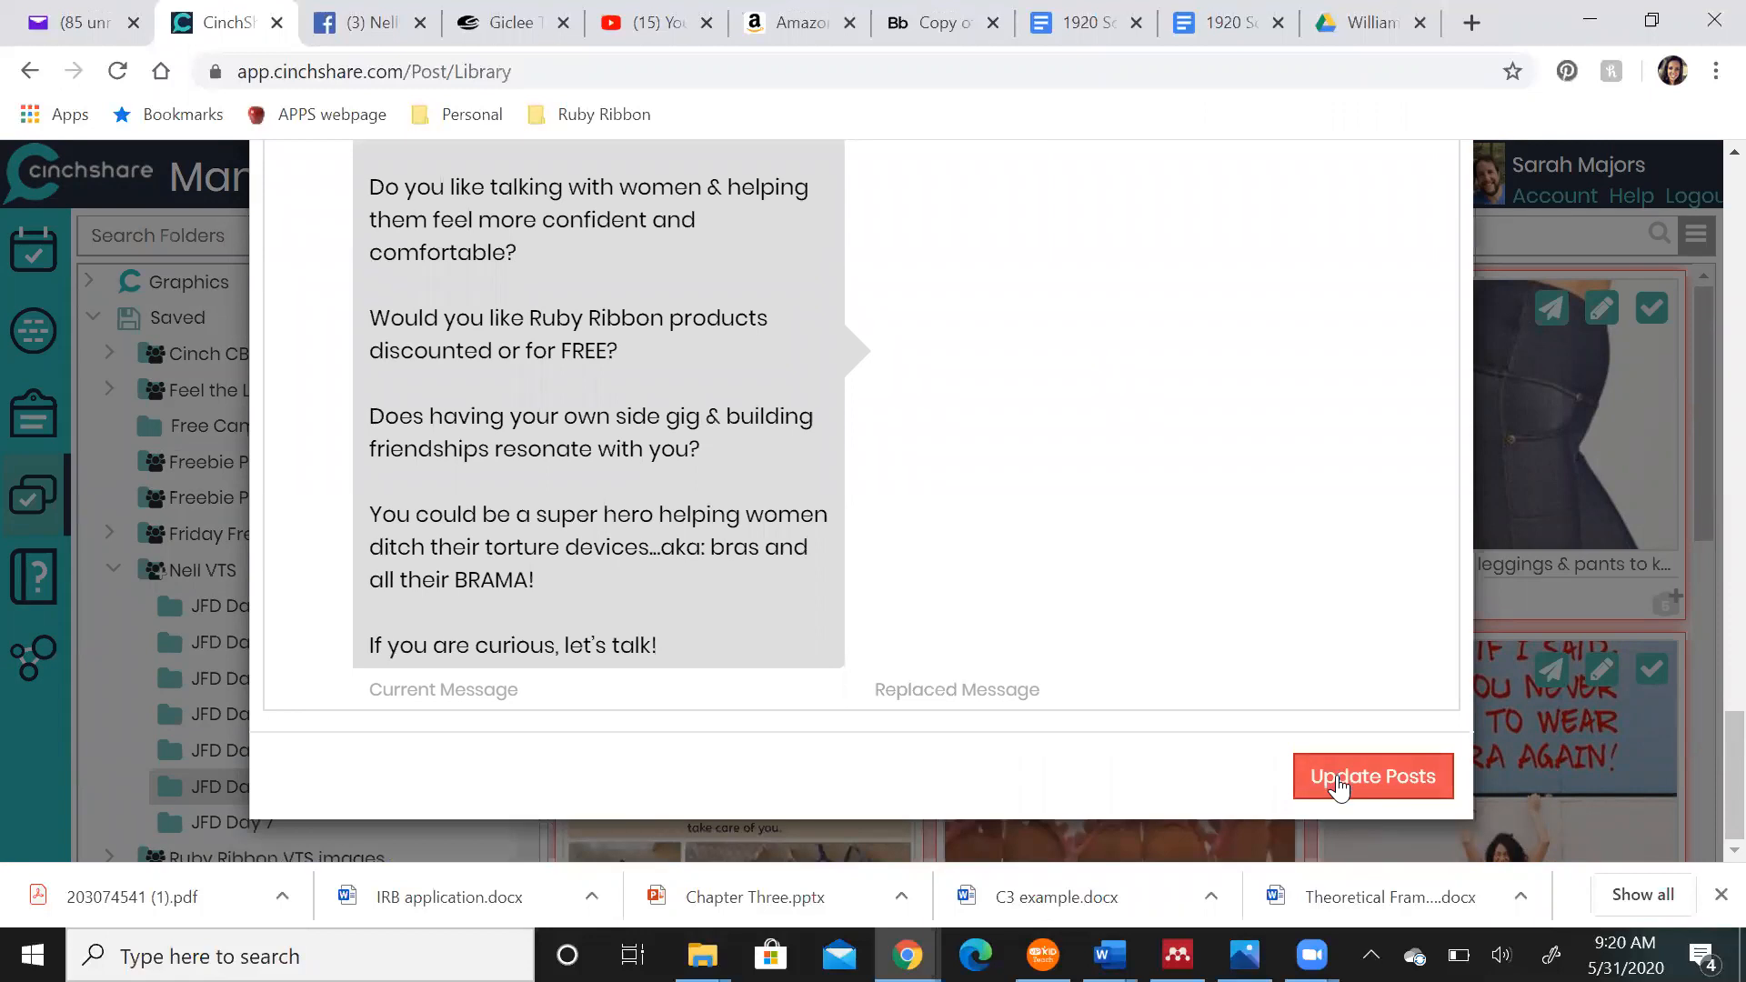
pyautogui.click(1339, 784)
# Start a batch post of the JFD Day 6 posts for the new hostess's Bra Free Beauties group, starting June 5, 2020 at 7:01 am
pyautogui.click(1701, 247)
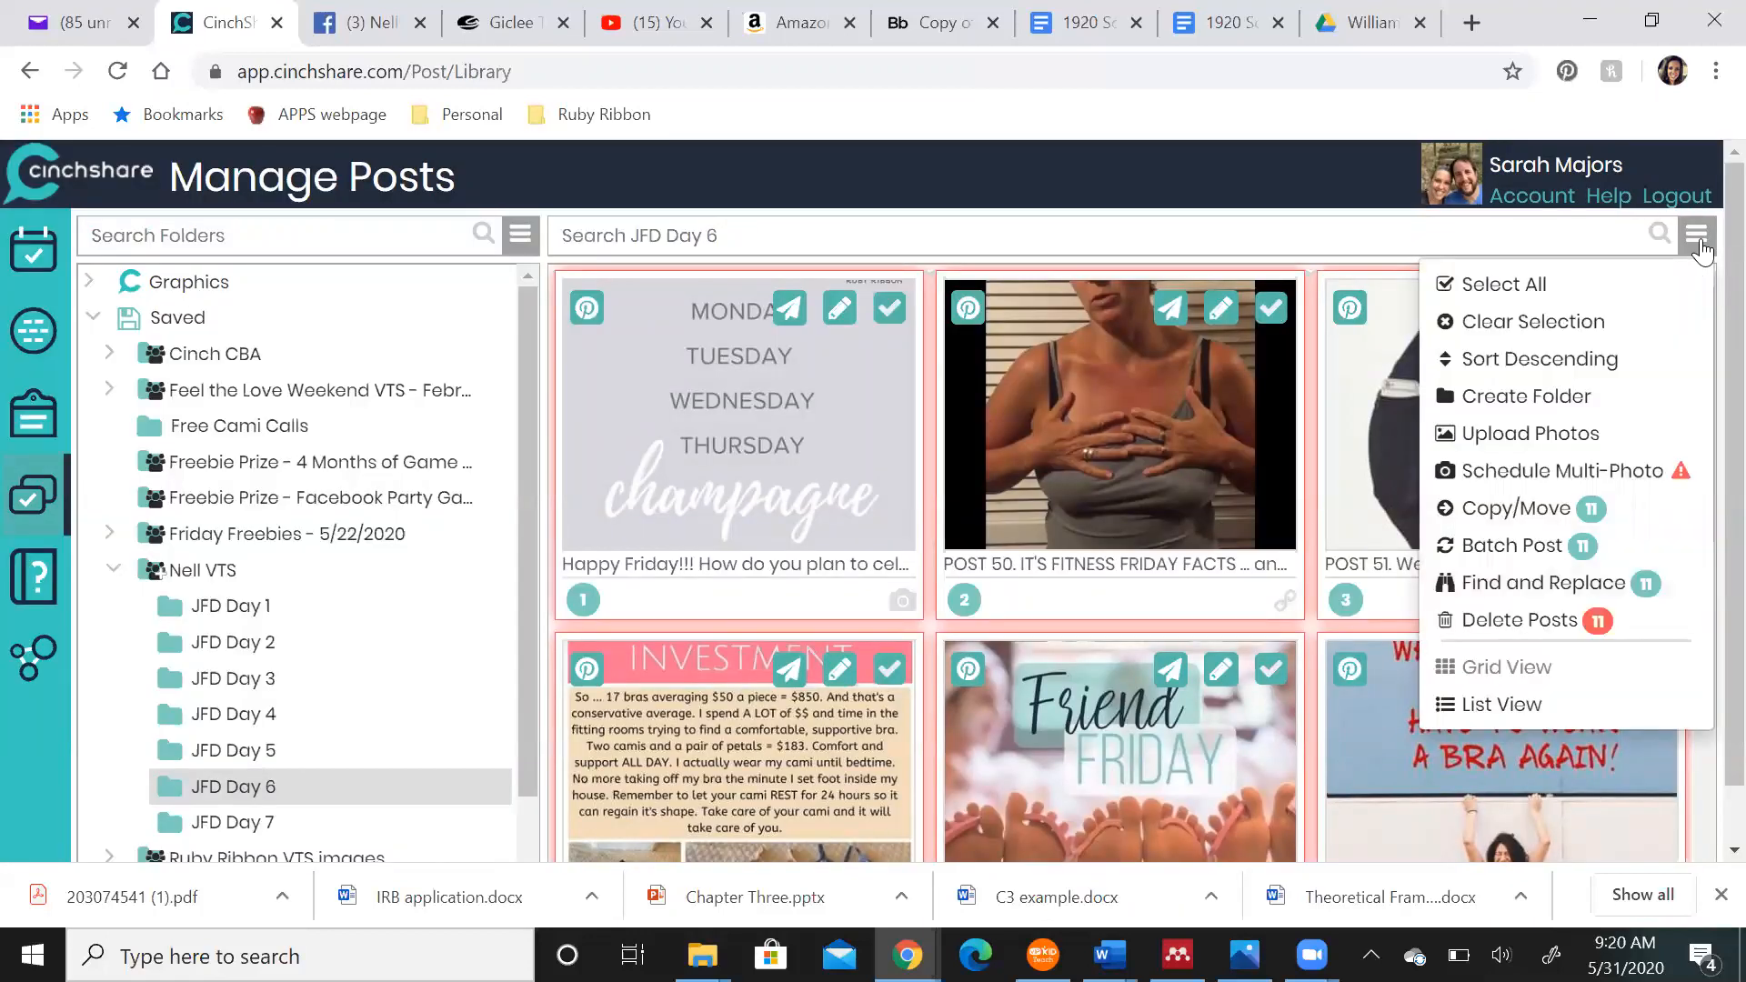
pyautogui.click(1521, 549)
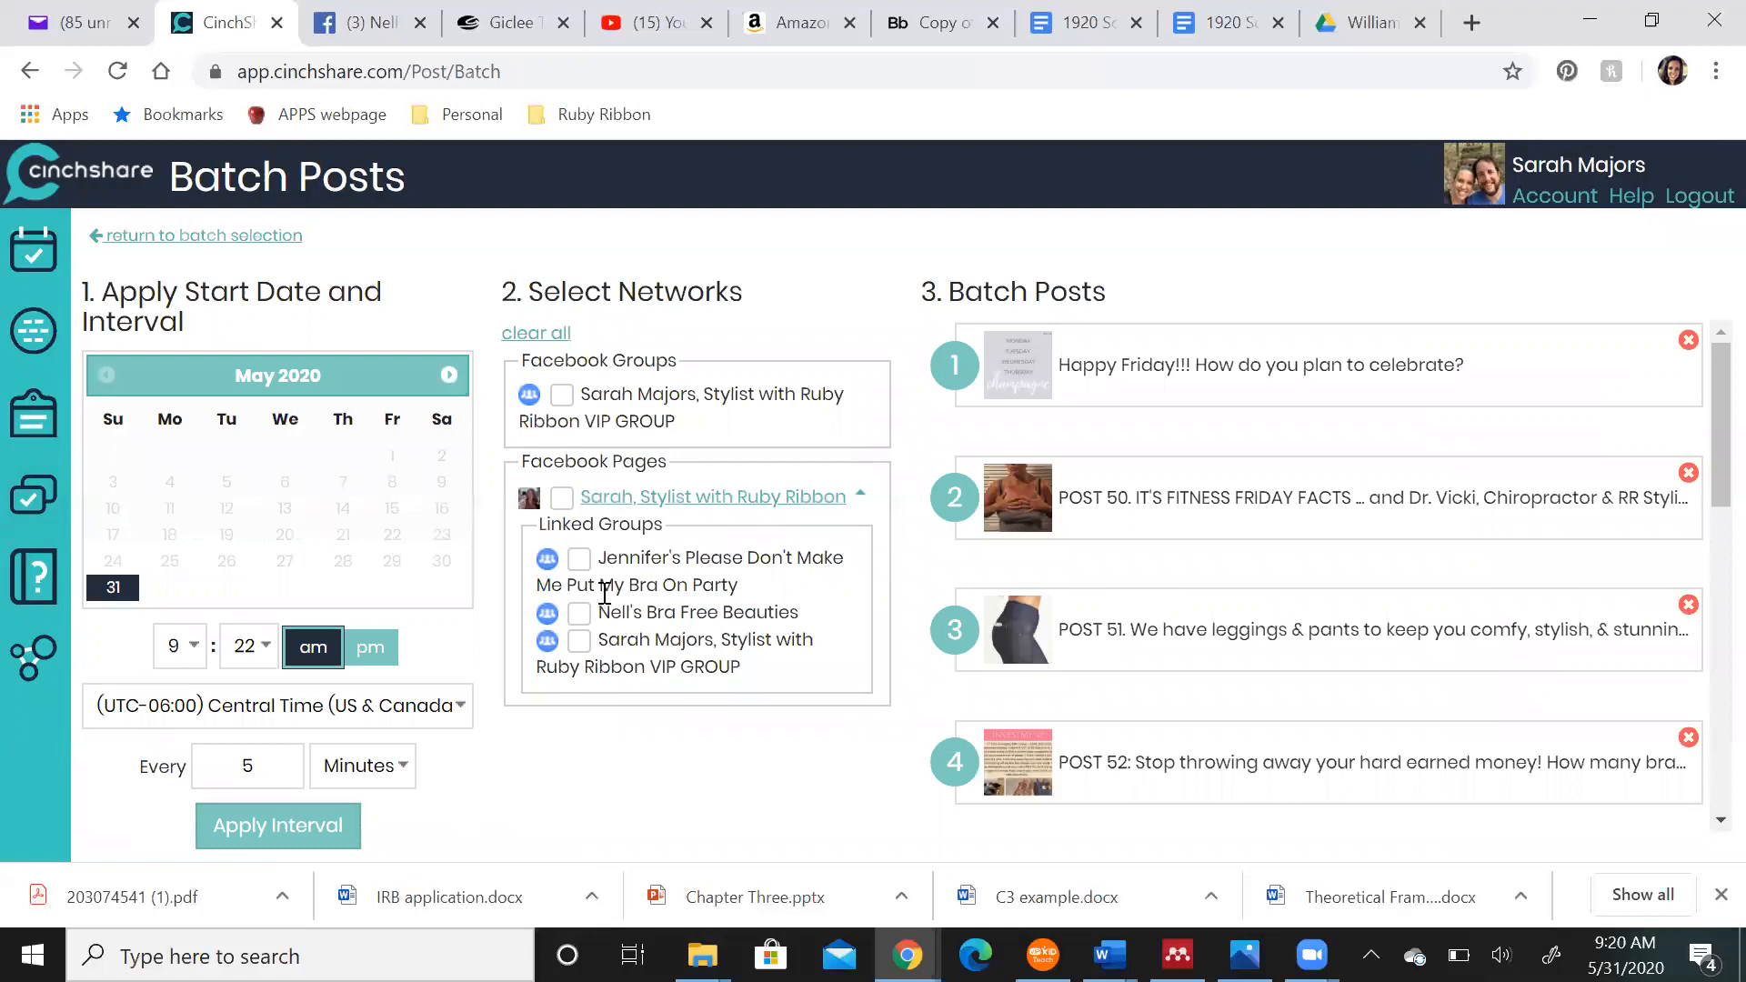
pyautogui.click(450, 375)
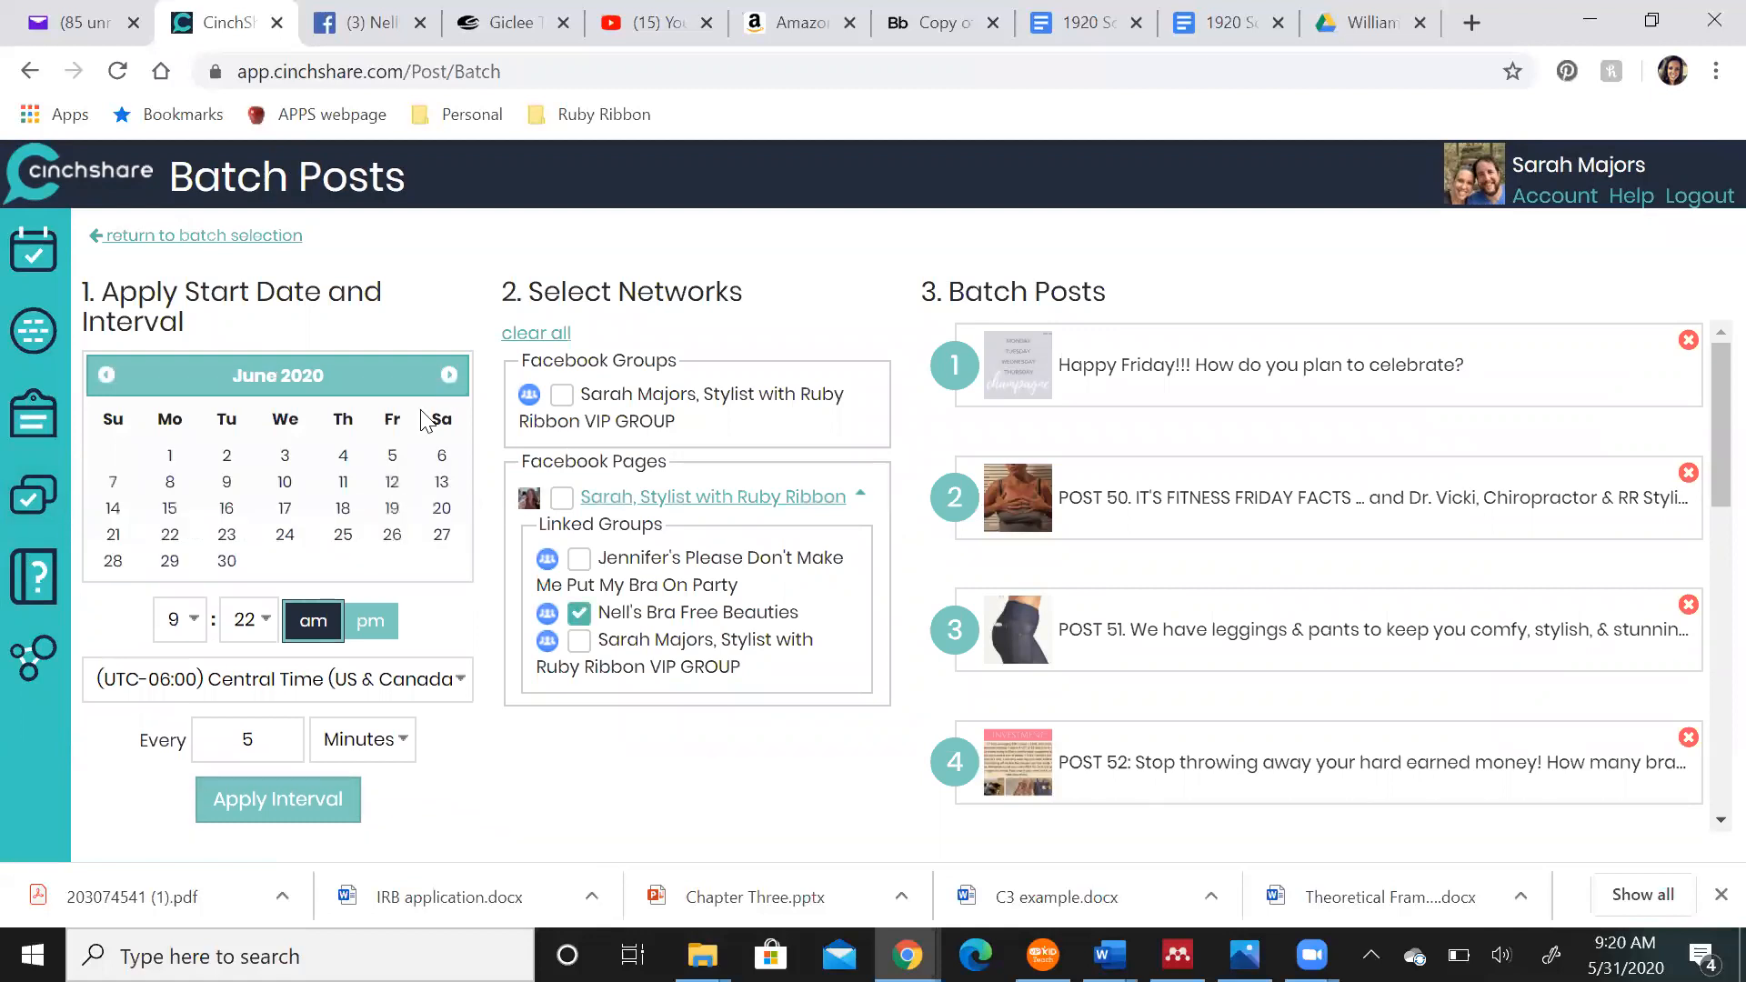
pyautogui.click(391, 456)
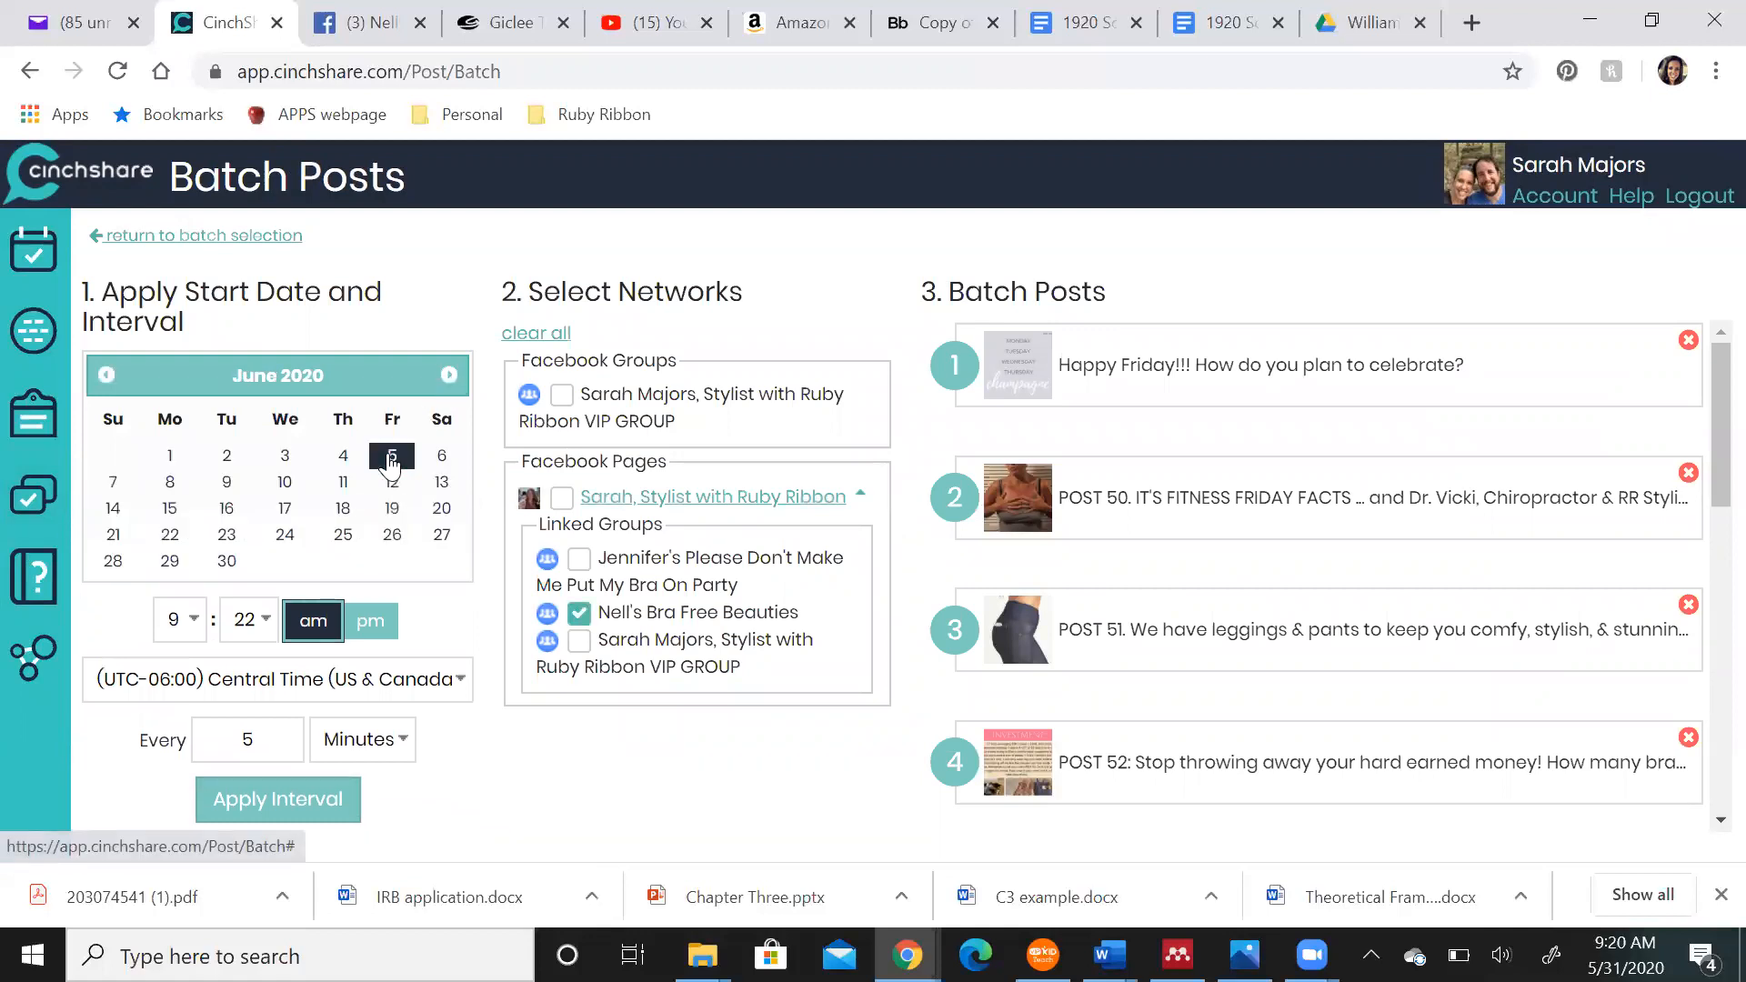
pyautogui.click(193, 619)
pyautogui.click(173, 398)
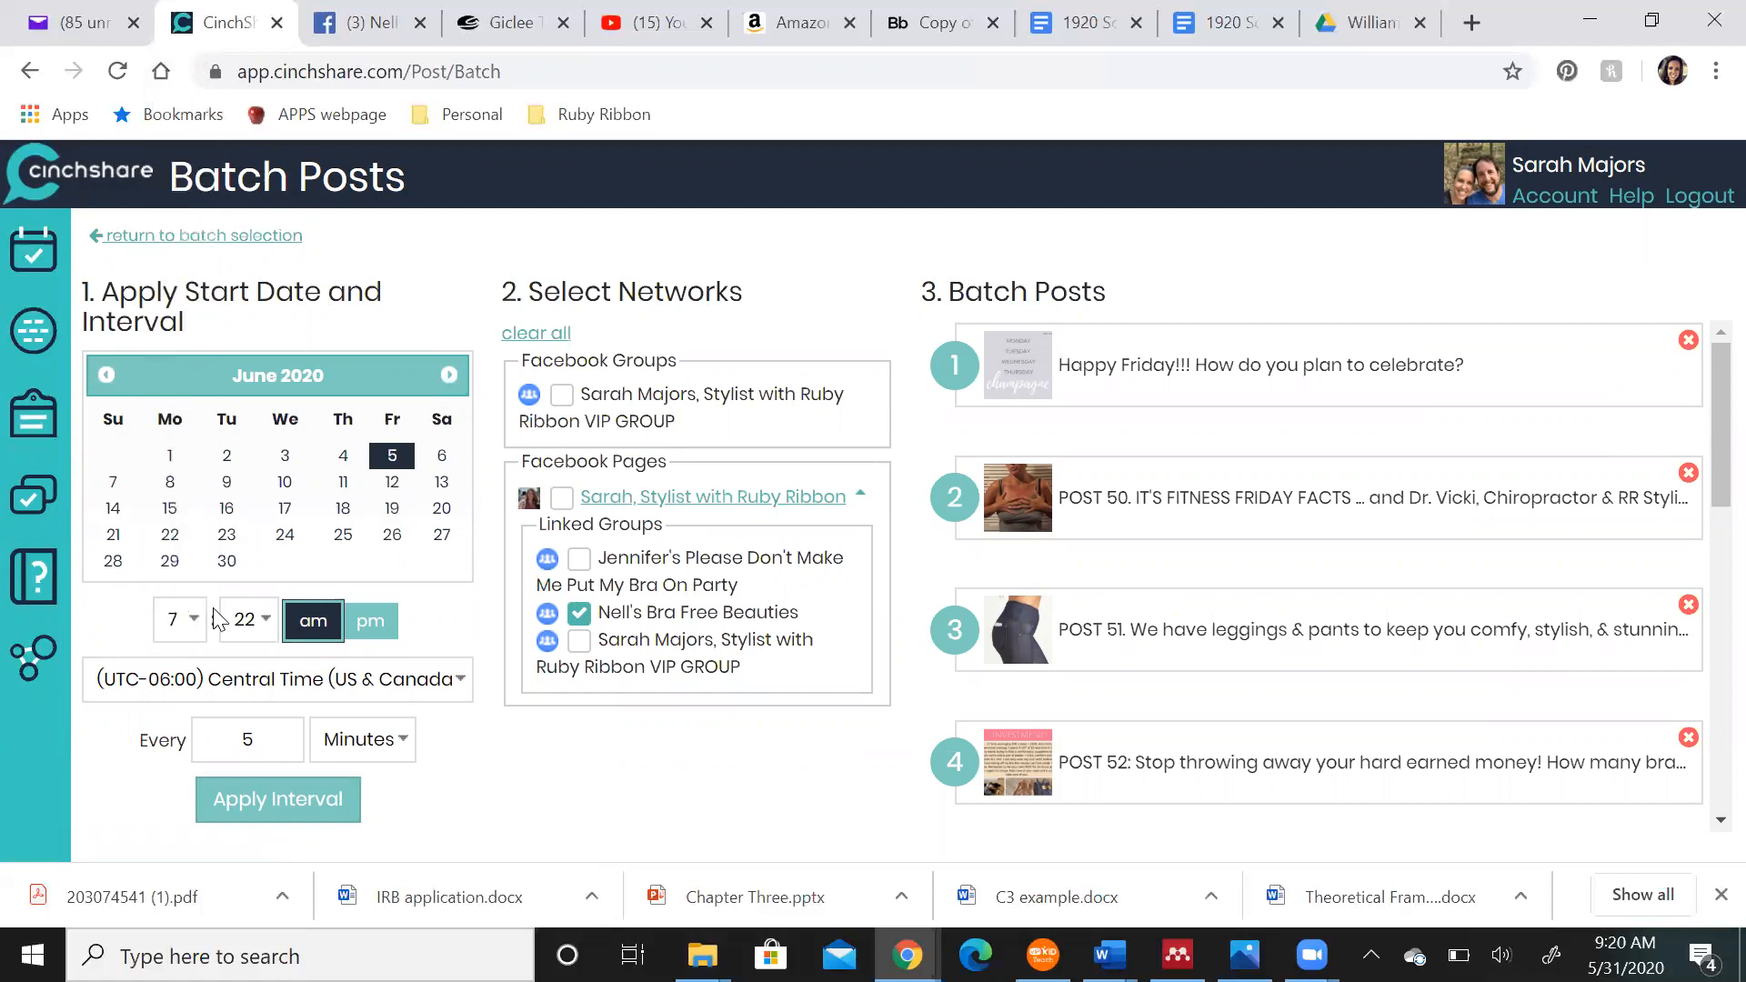
pyautogui.click(266, 622)
pyautogui.scroll(3, 244, 136)
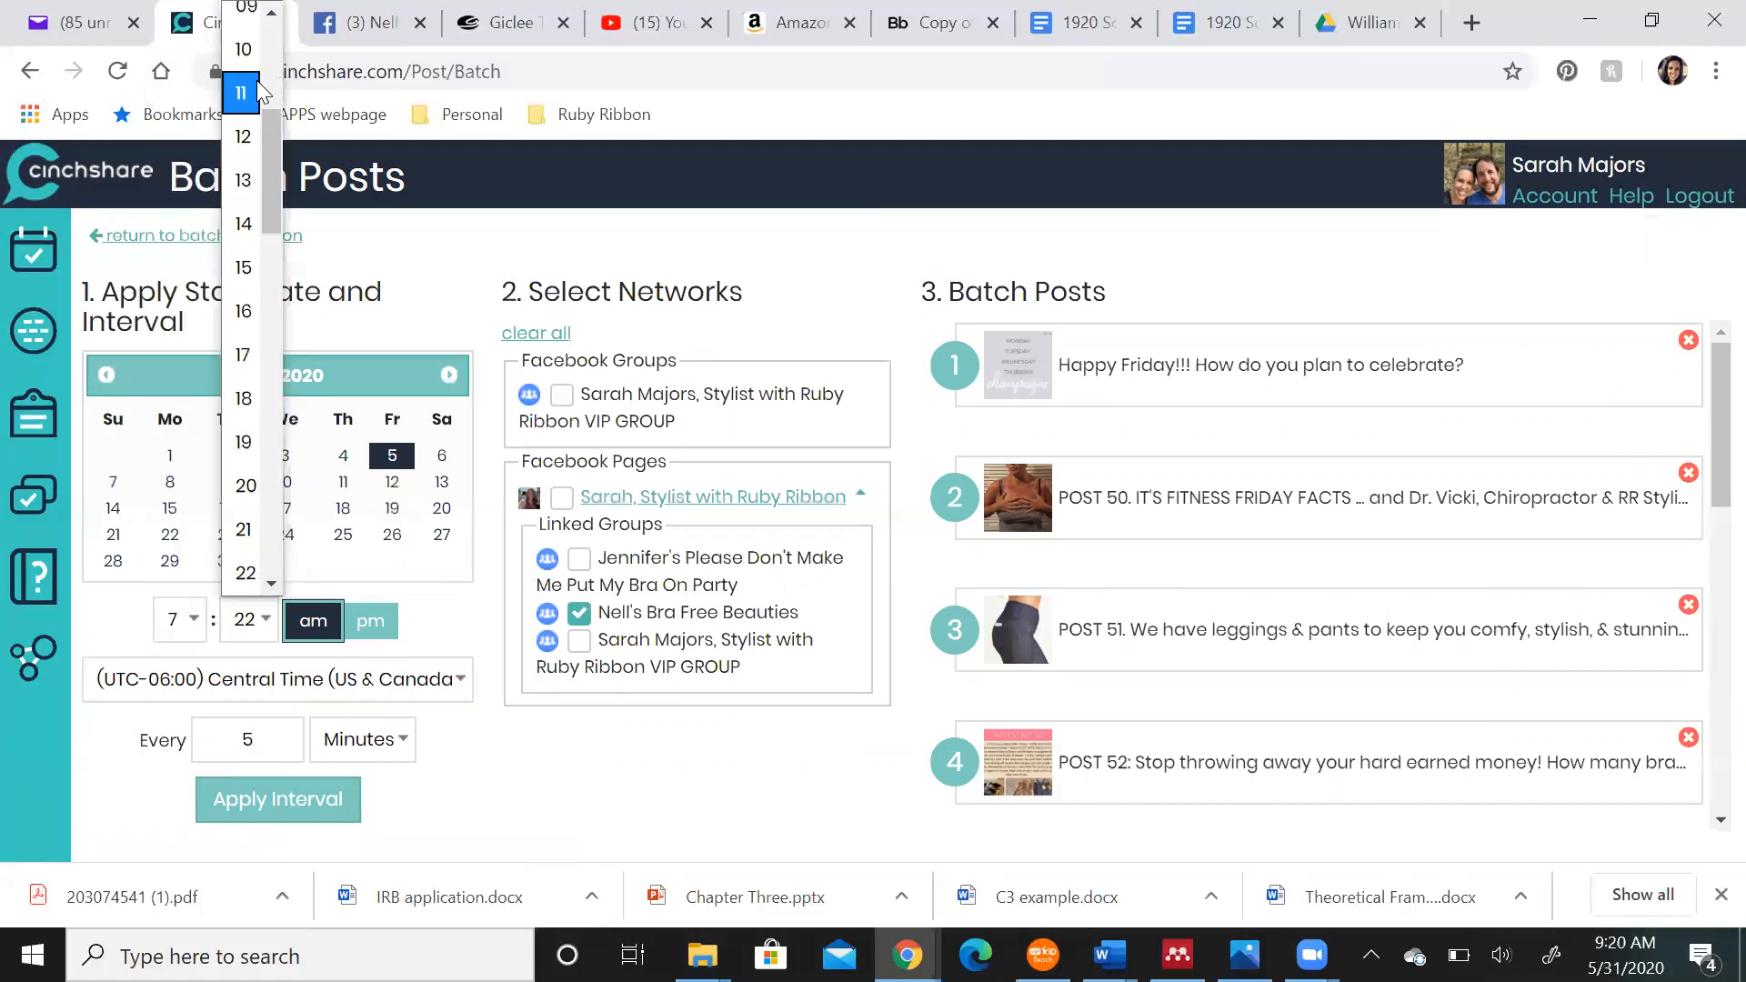
pyautogui.click(245, 60)
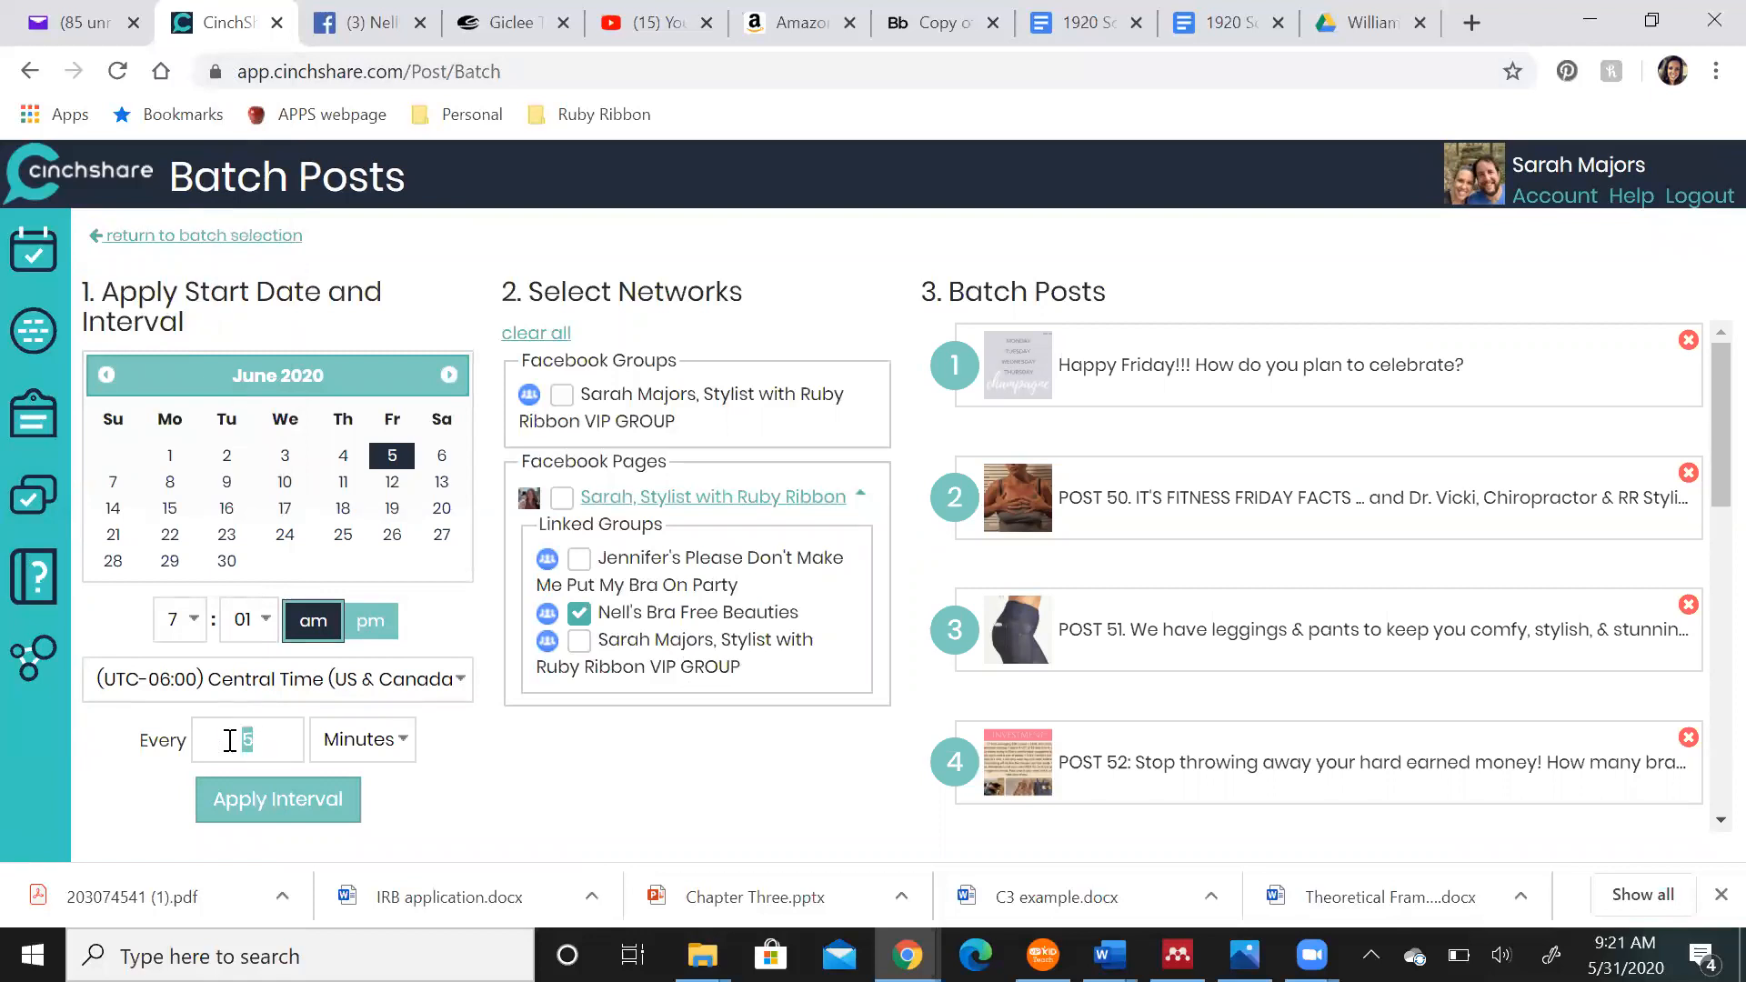
# Apply a 90-minute interval to the JFD Day 6 batch, check the post times and schedule it
pyautogui.write('90')
pyautogui.click(269, 801)
pyautogui.scroll(-10, 1185, 763)
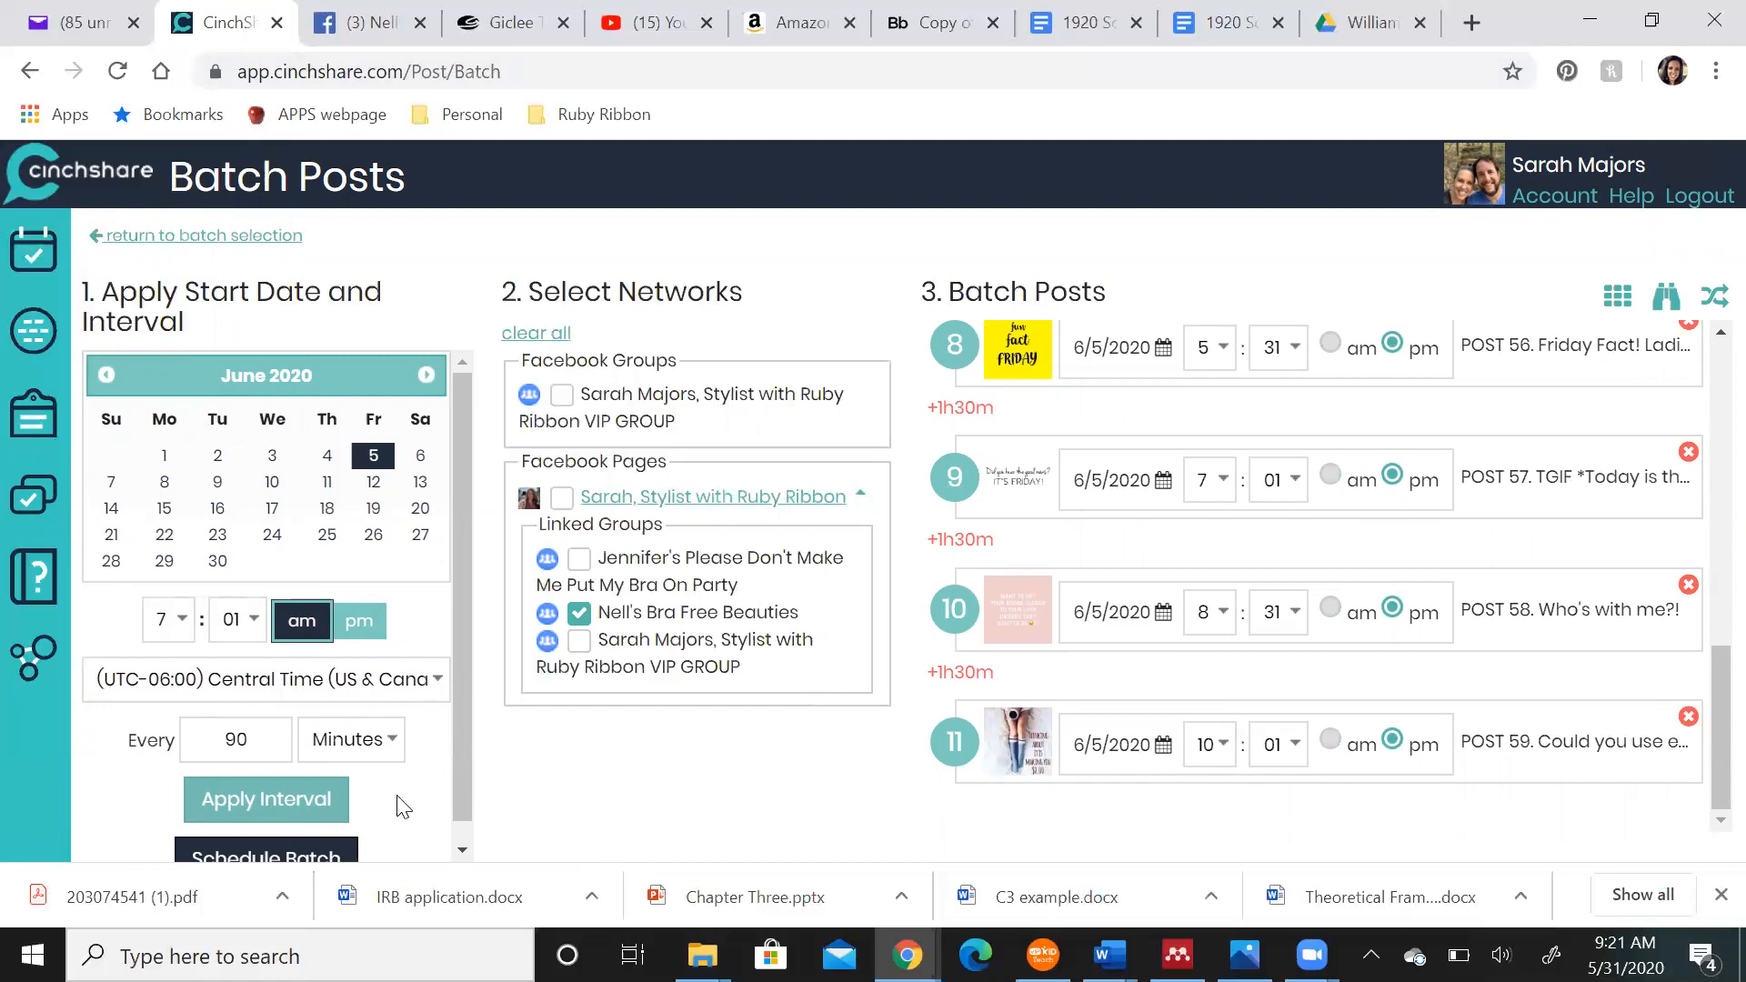
pyautogui.click(310, 850)
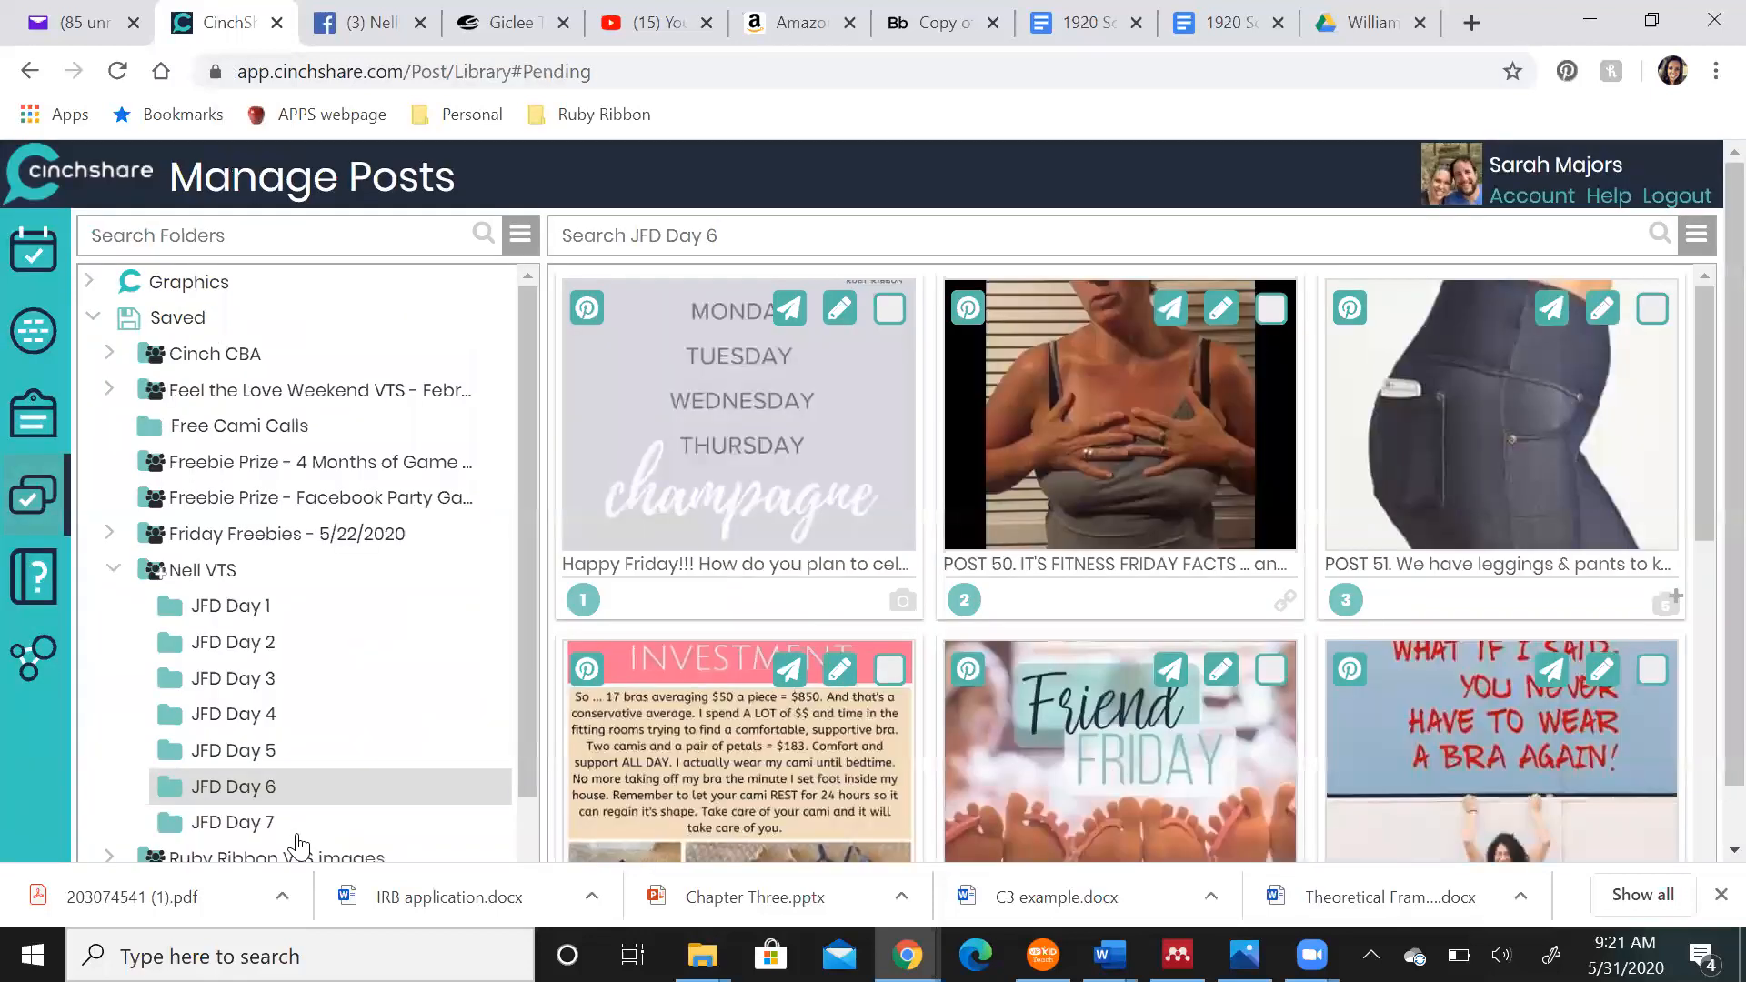
# Select all posts in the JFD Day 7 folder and open Find and Replace for them
pyautogui.click(241, 822)
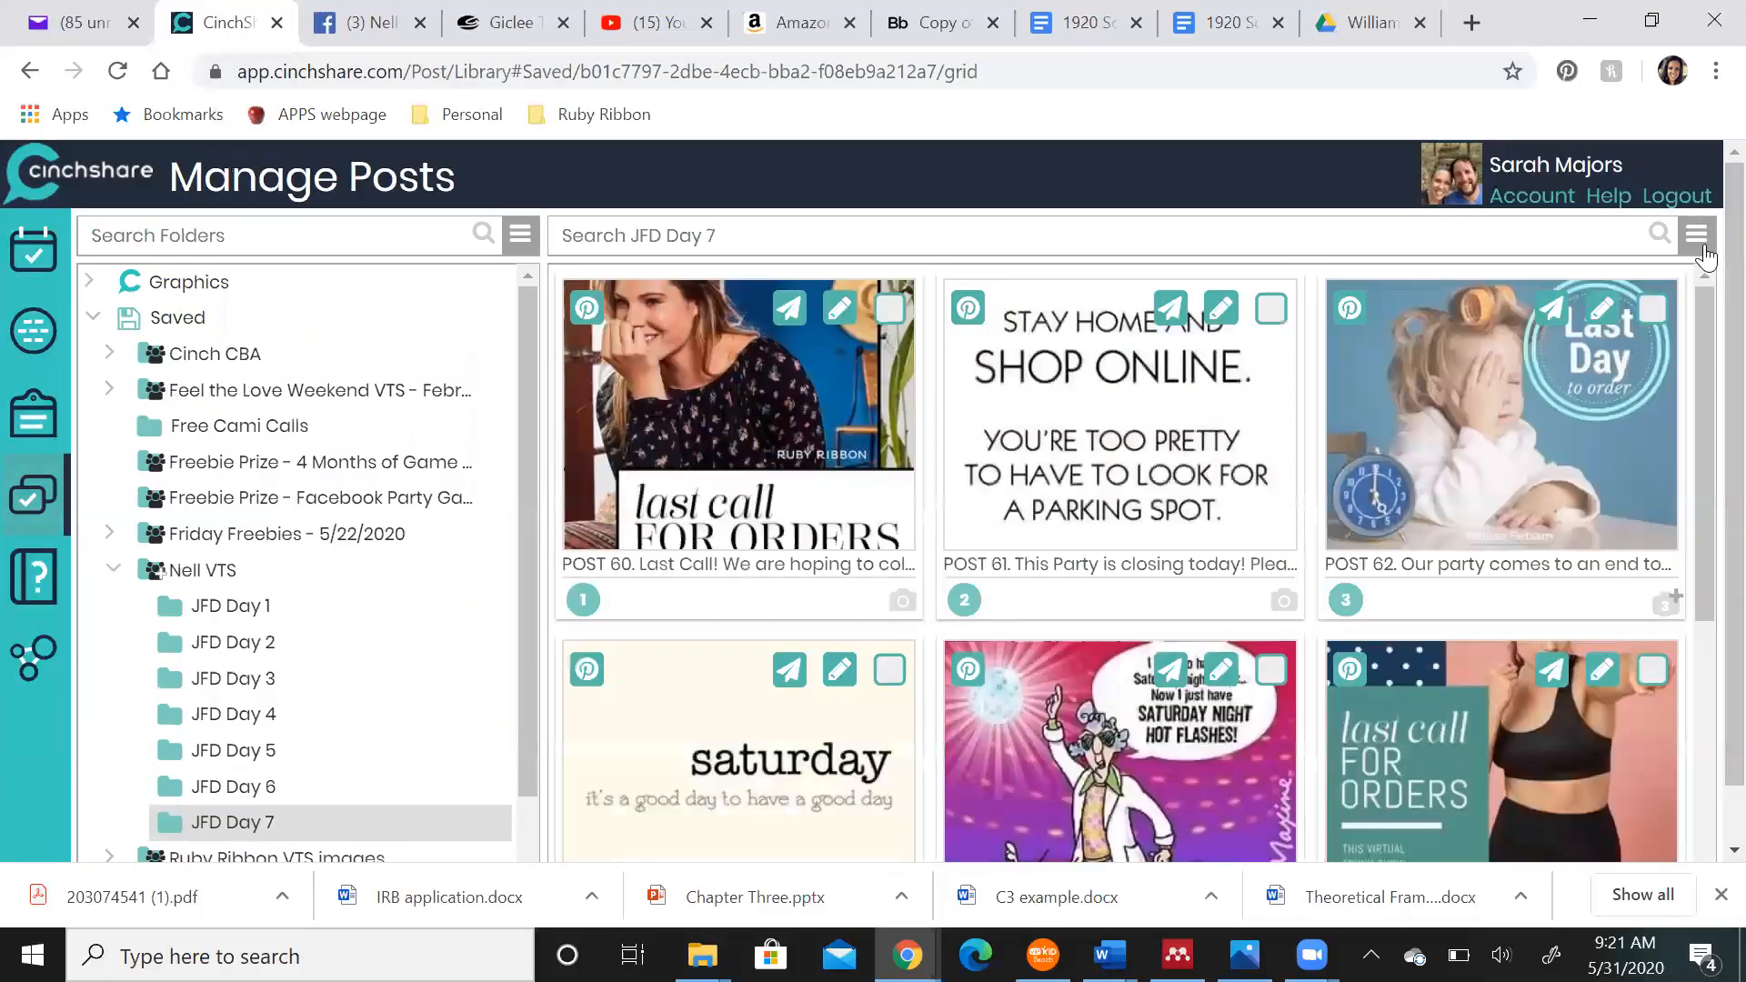
pyautogui.click(1697, 238)
pyautogui.click(1510, 284)
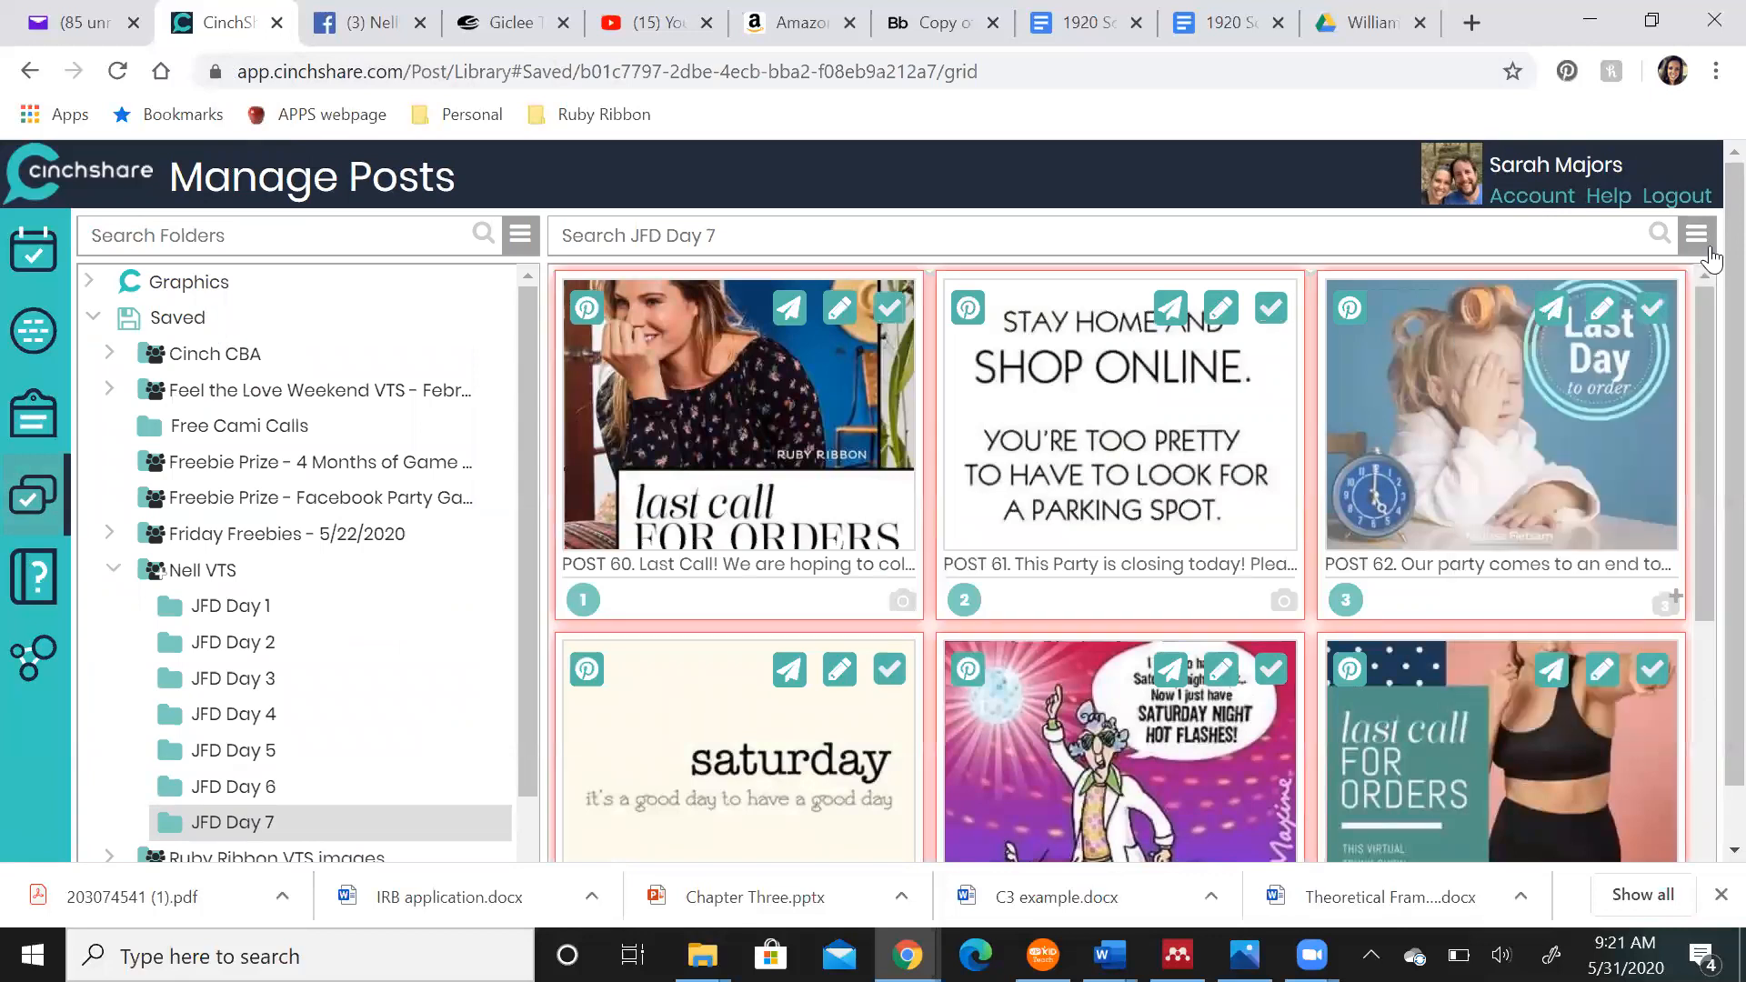
pyautogui.click(1697, 238)
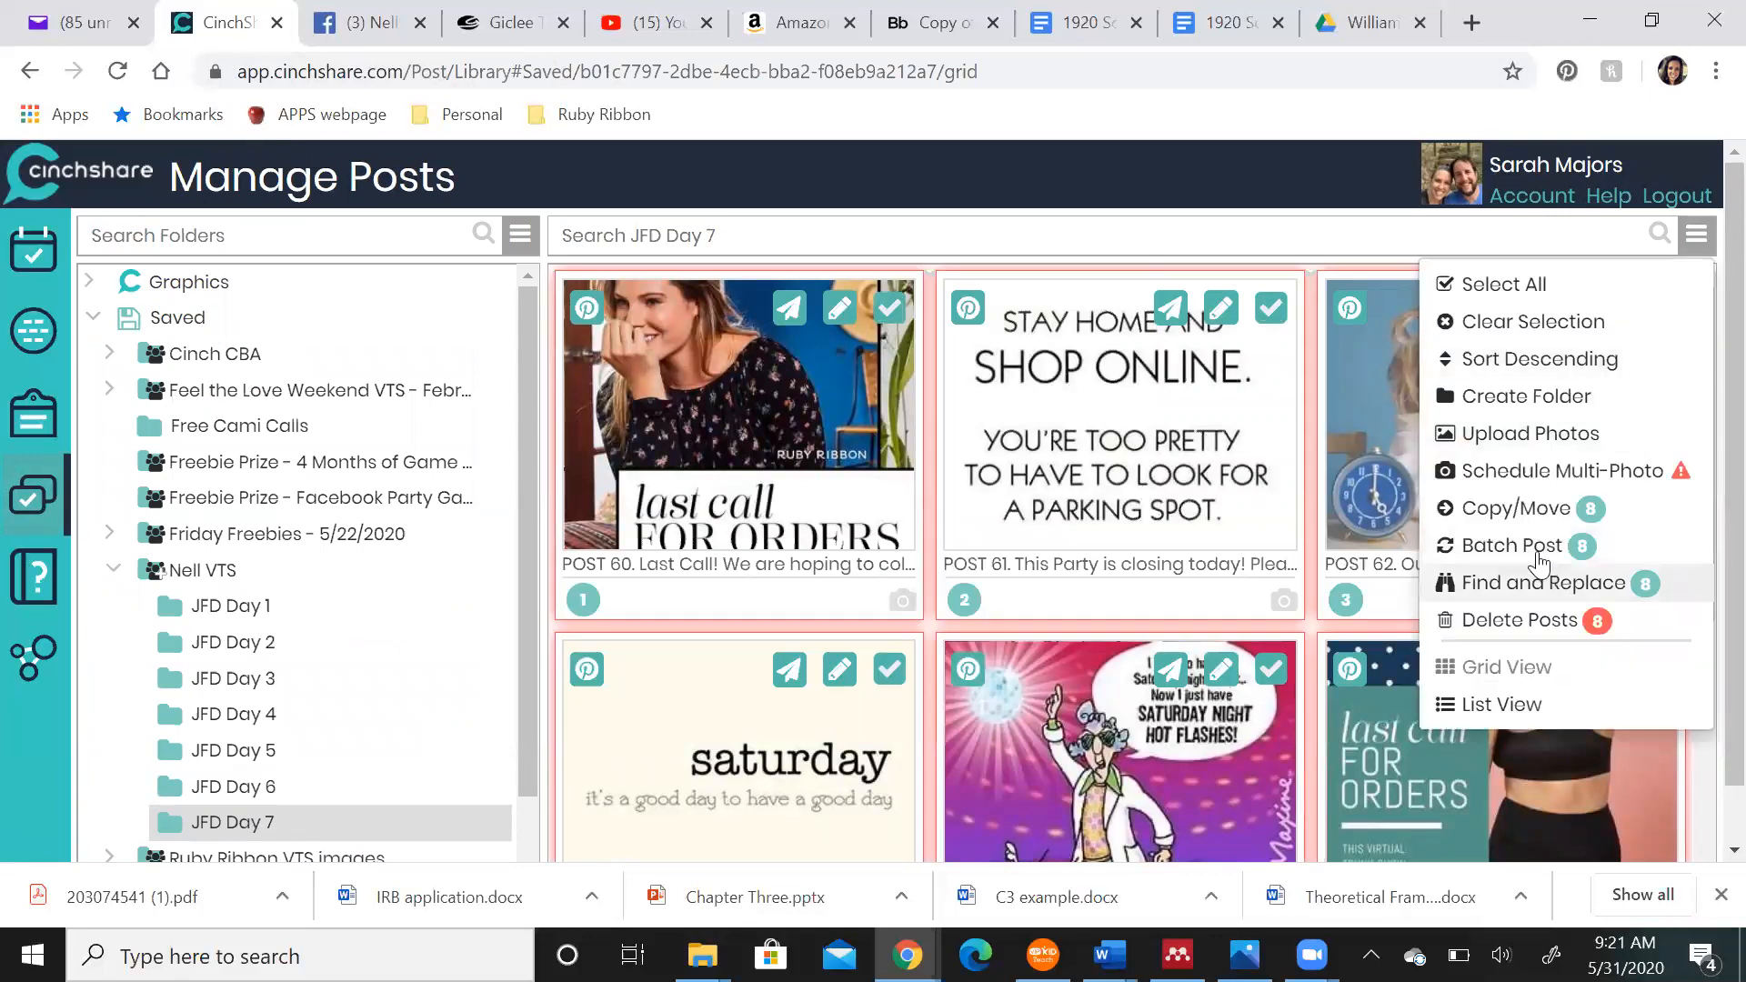
pyautogui.click(1527, 583)
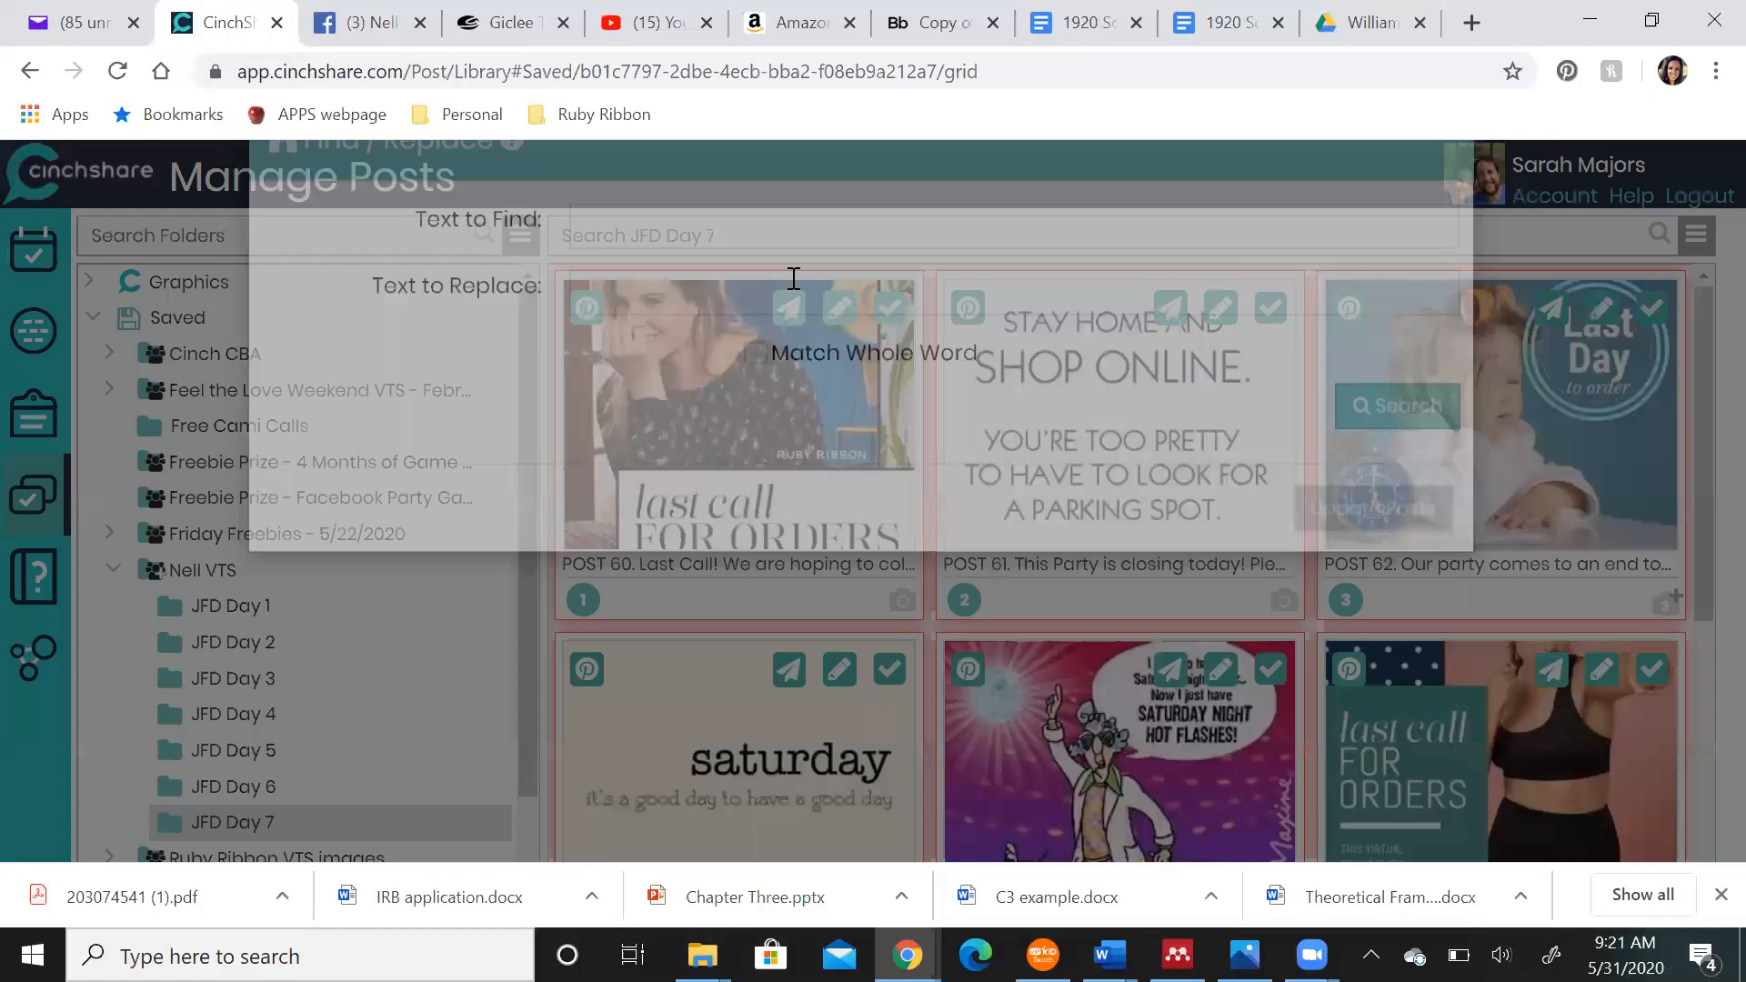
# Search the JFD Day 7 posts for the previous hostess's first name, with the new hostess's first name as the replacement
pyautogui.click(733, 312)
pyautogui.click(678, 355)
pyautogui.click(637, 391)
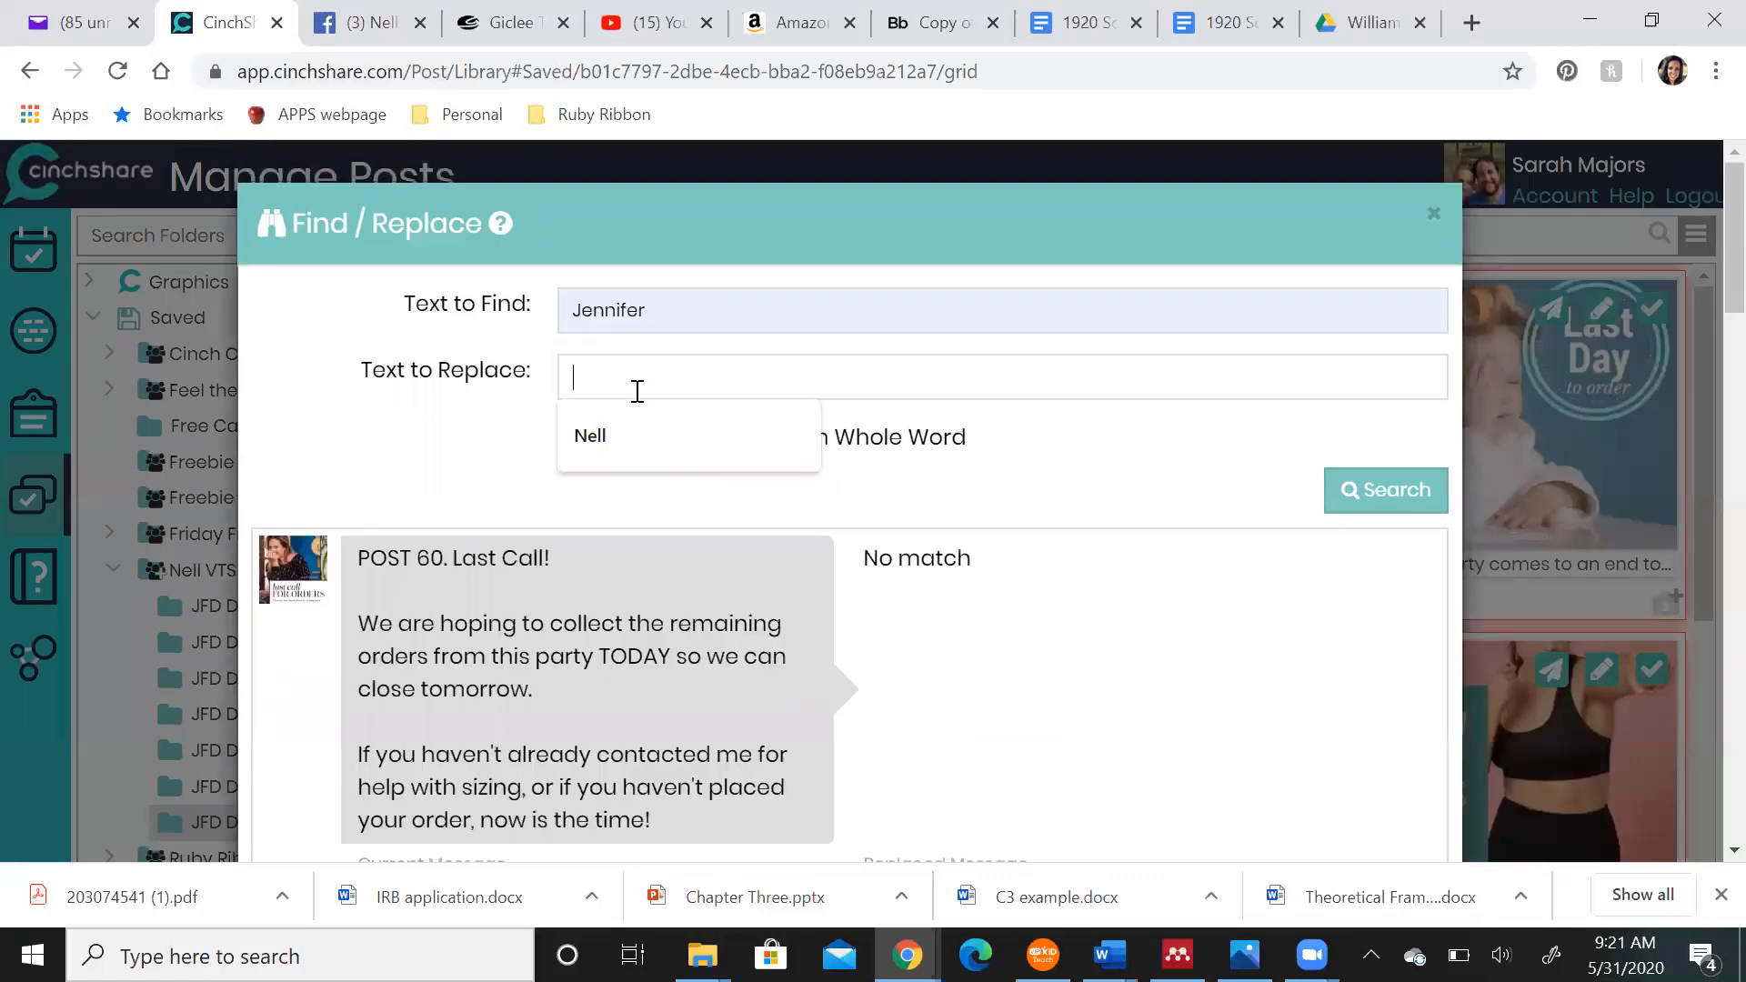
pyautogui.click(612, 417)
pyautogui.click(1355, 503)
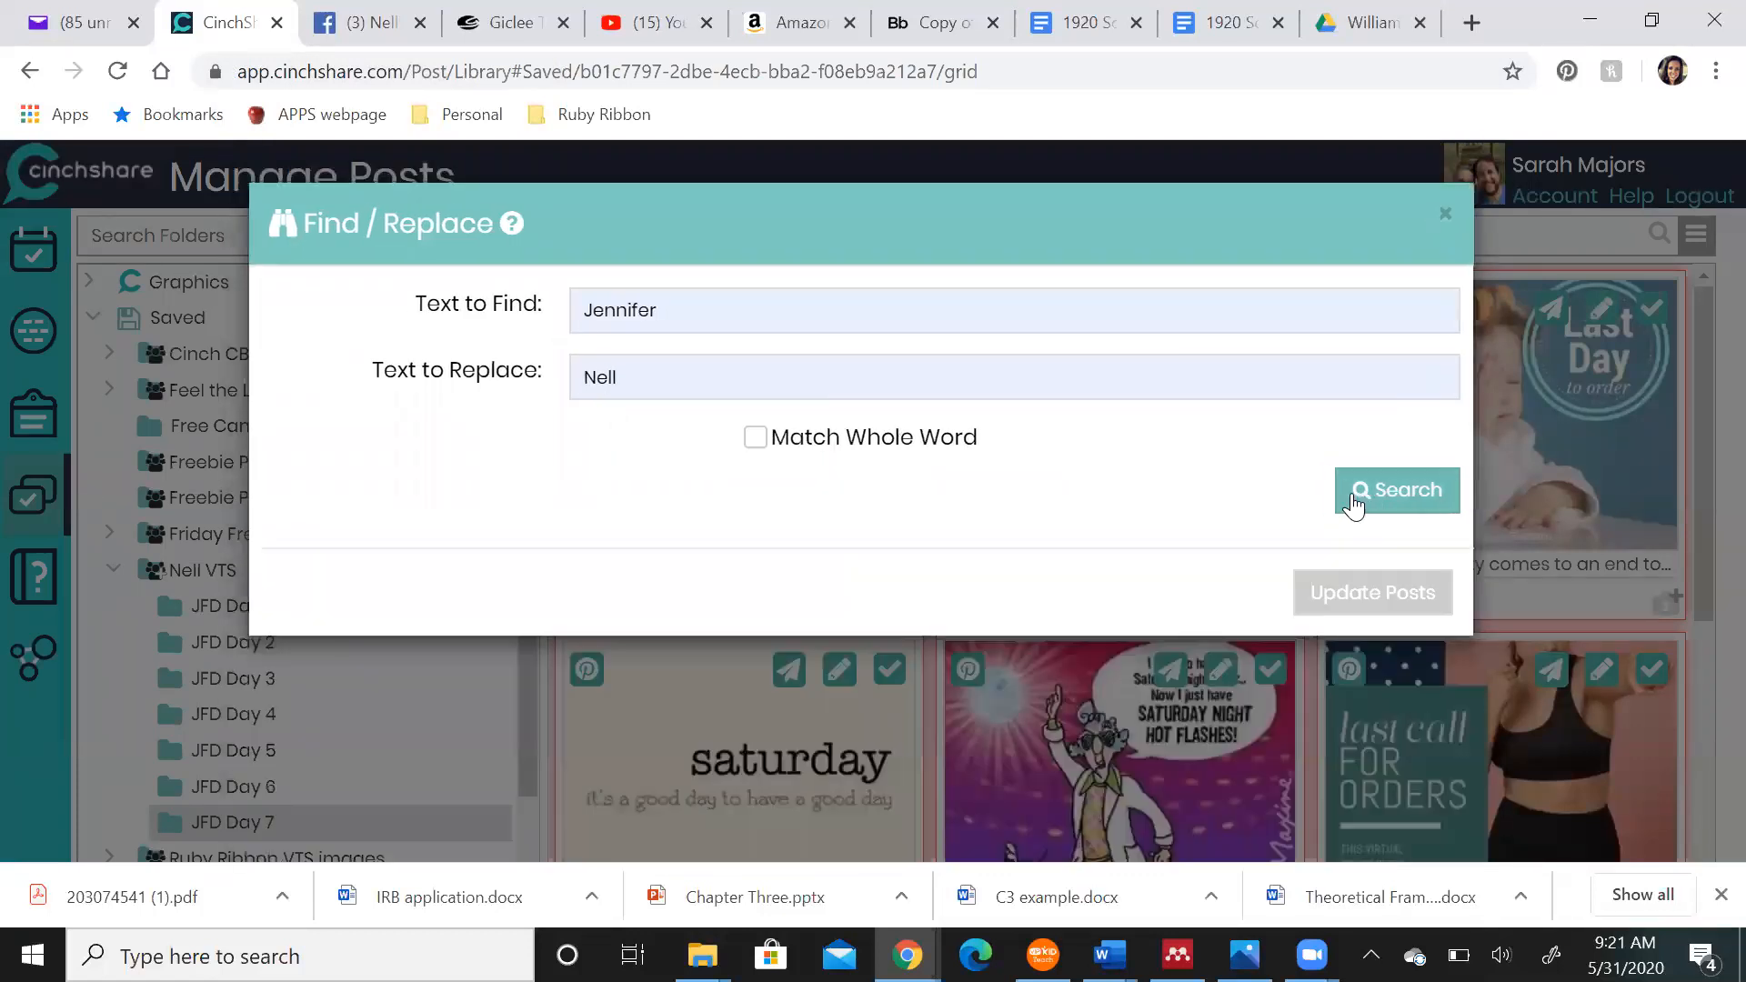
# Review the proposed name replacements in the JFD Day 7 posts and update the posts
pyautogui.scroll(-15, 1005, 661)
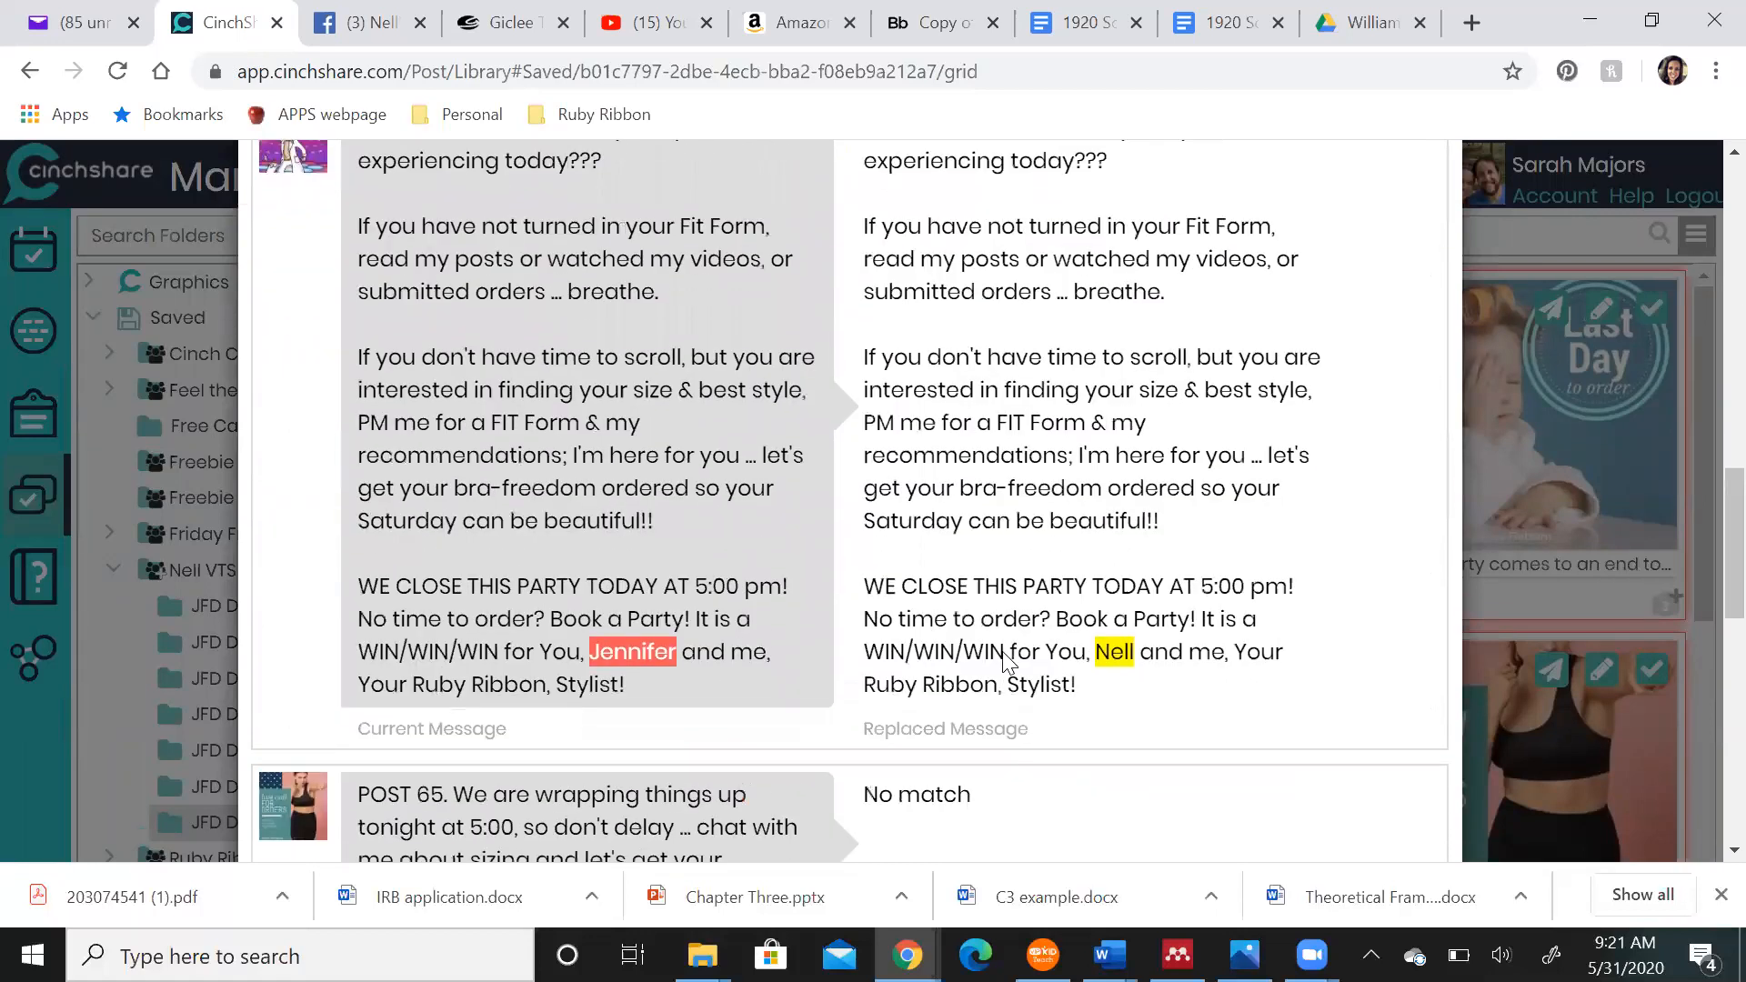
pyautogui.scroll(-10, 1004, 651)
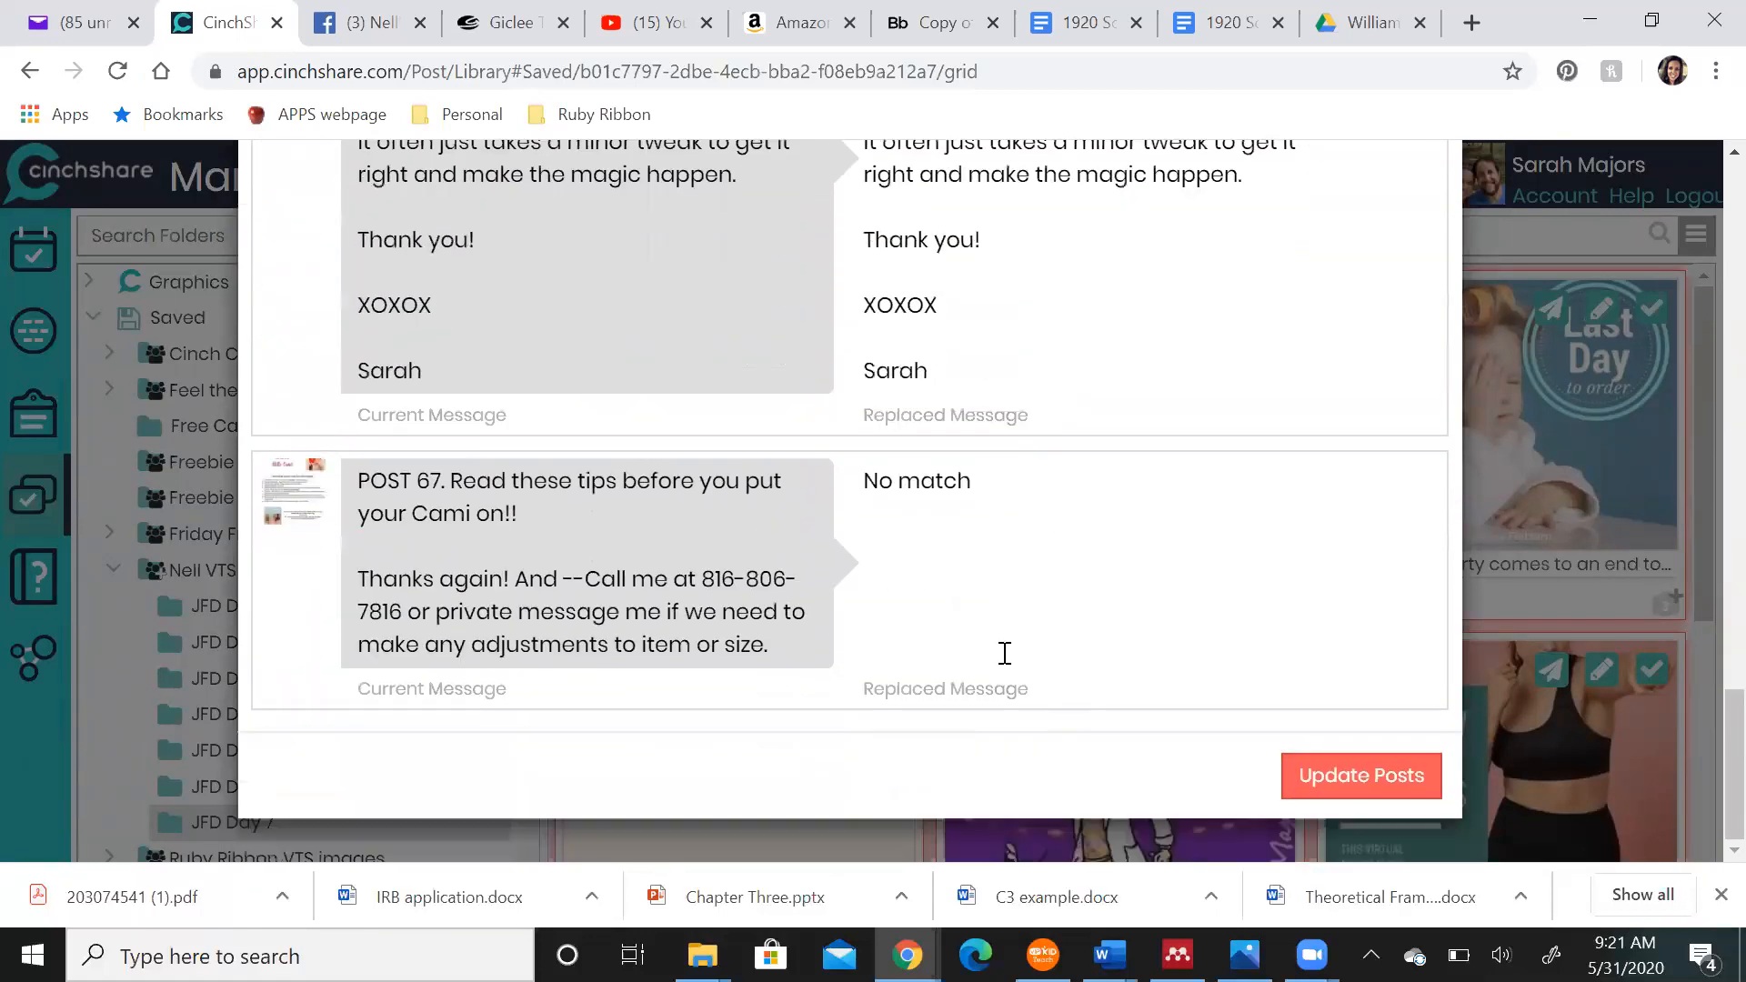
pyautogui.scroll(2, 1105, 562)
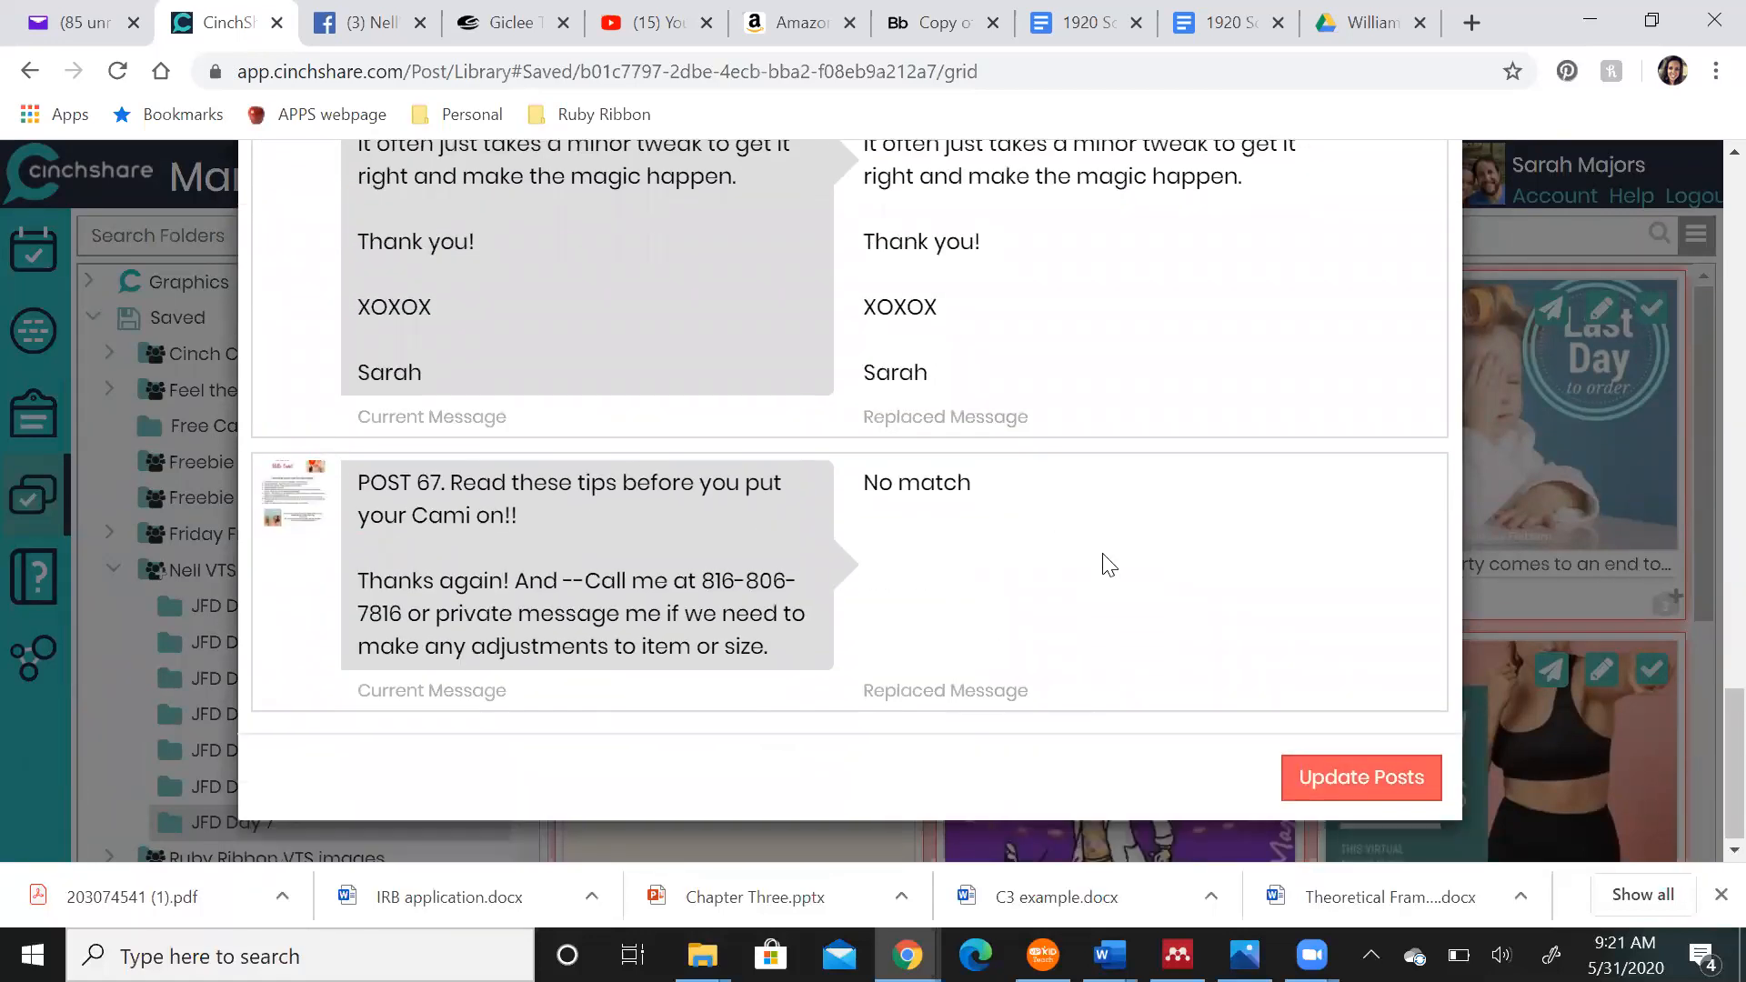
pyautogui.scroll(3, 1108, 564)
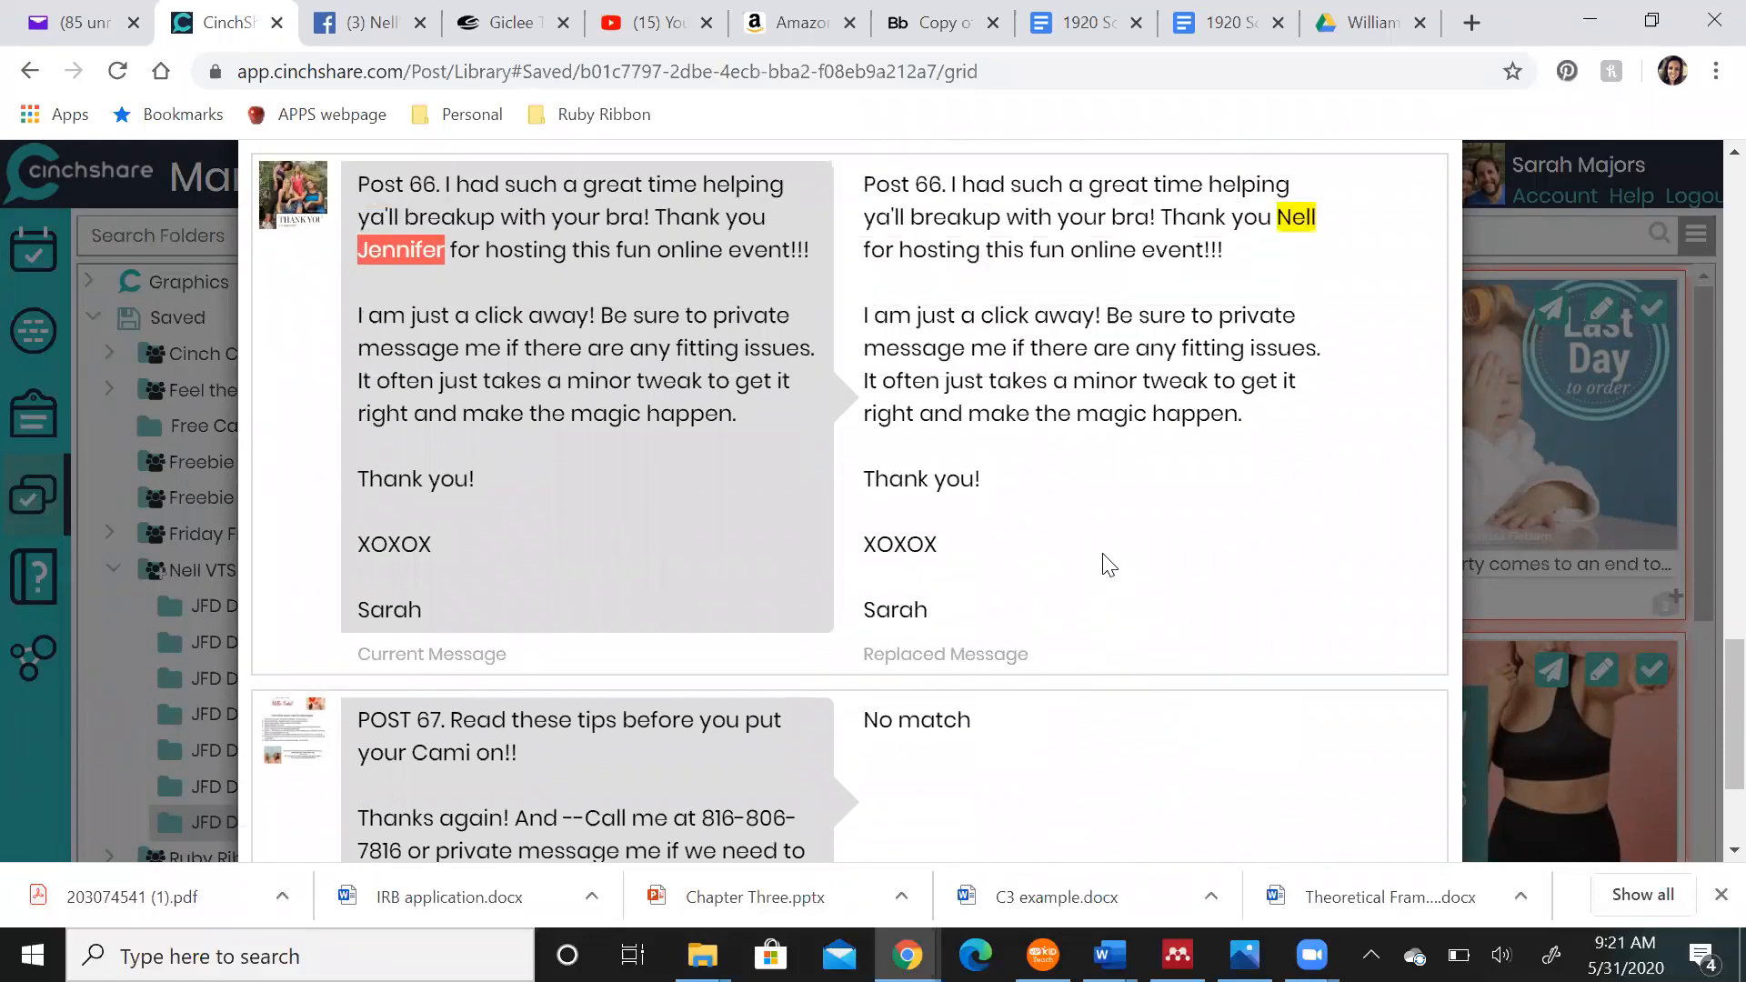
pyautogui.scroll(5, 748, 503)
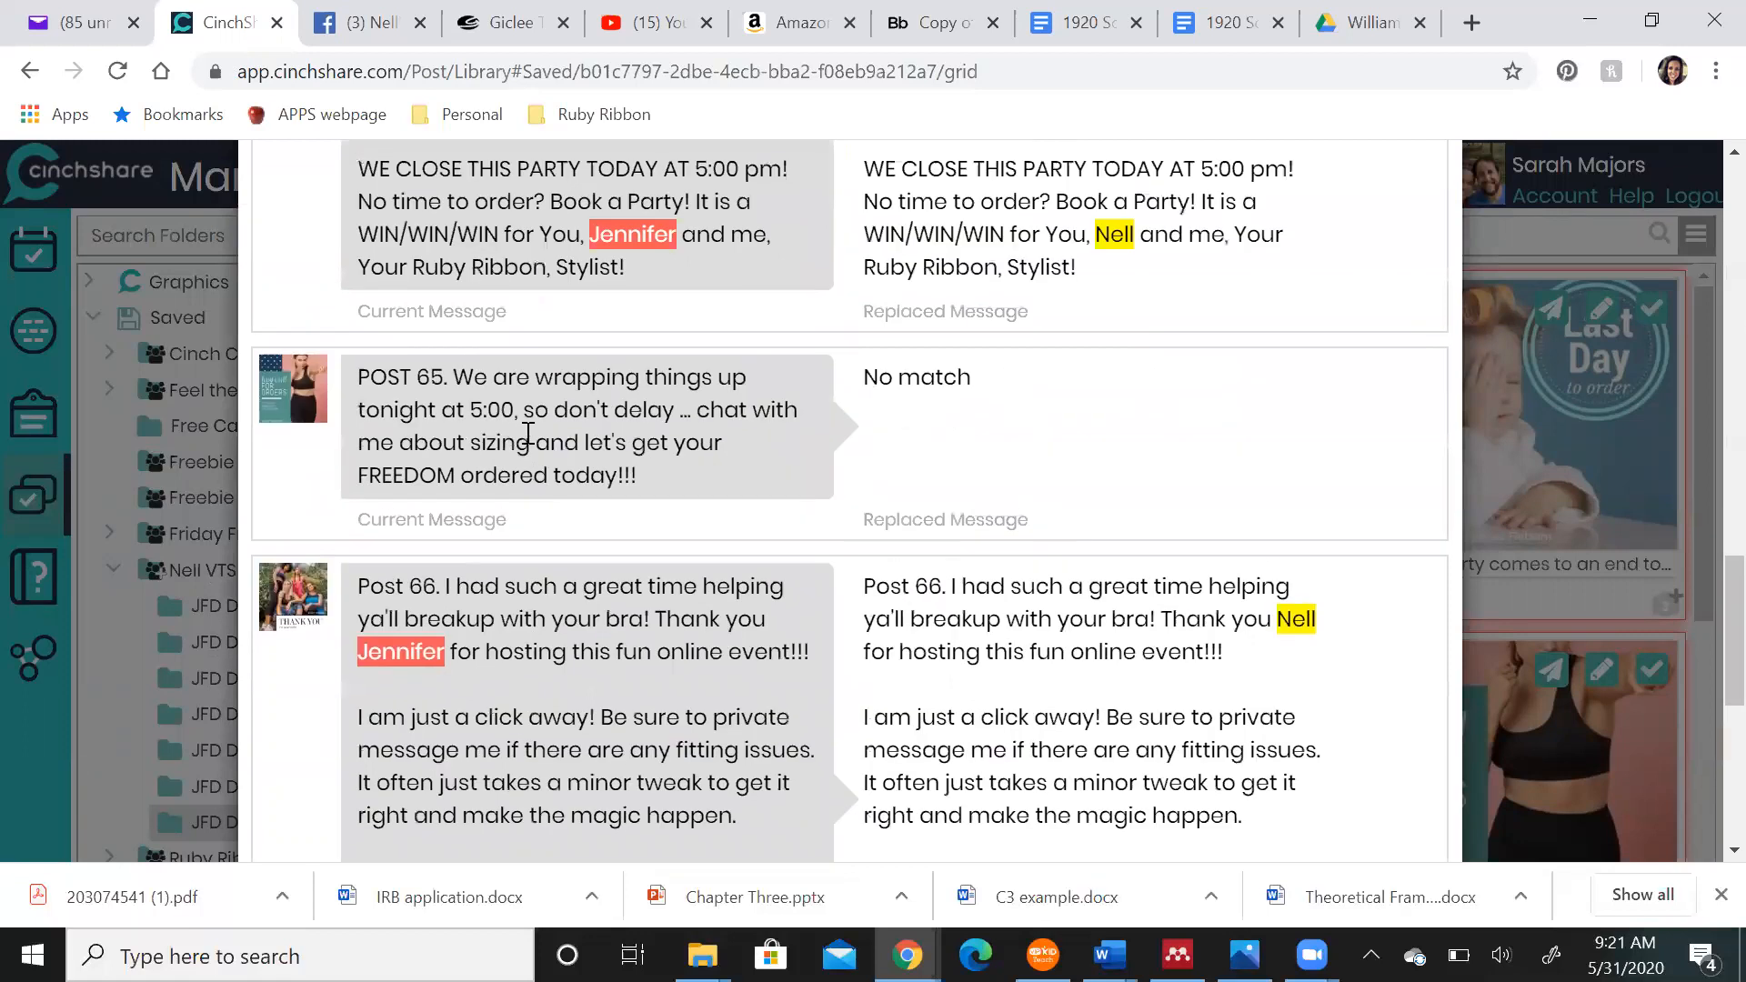
pyautogui.scroll(1, 590, 436)
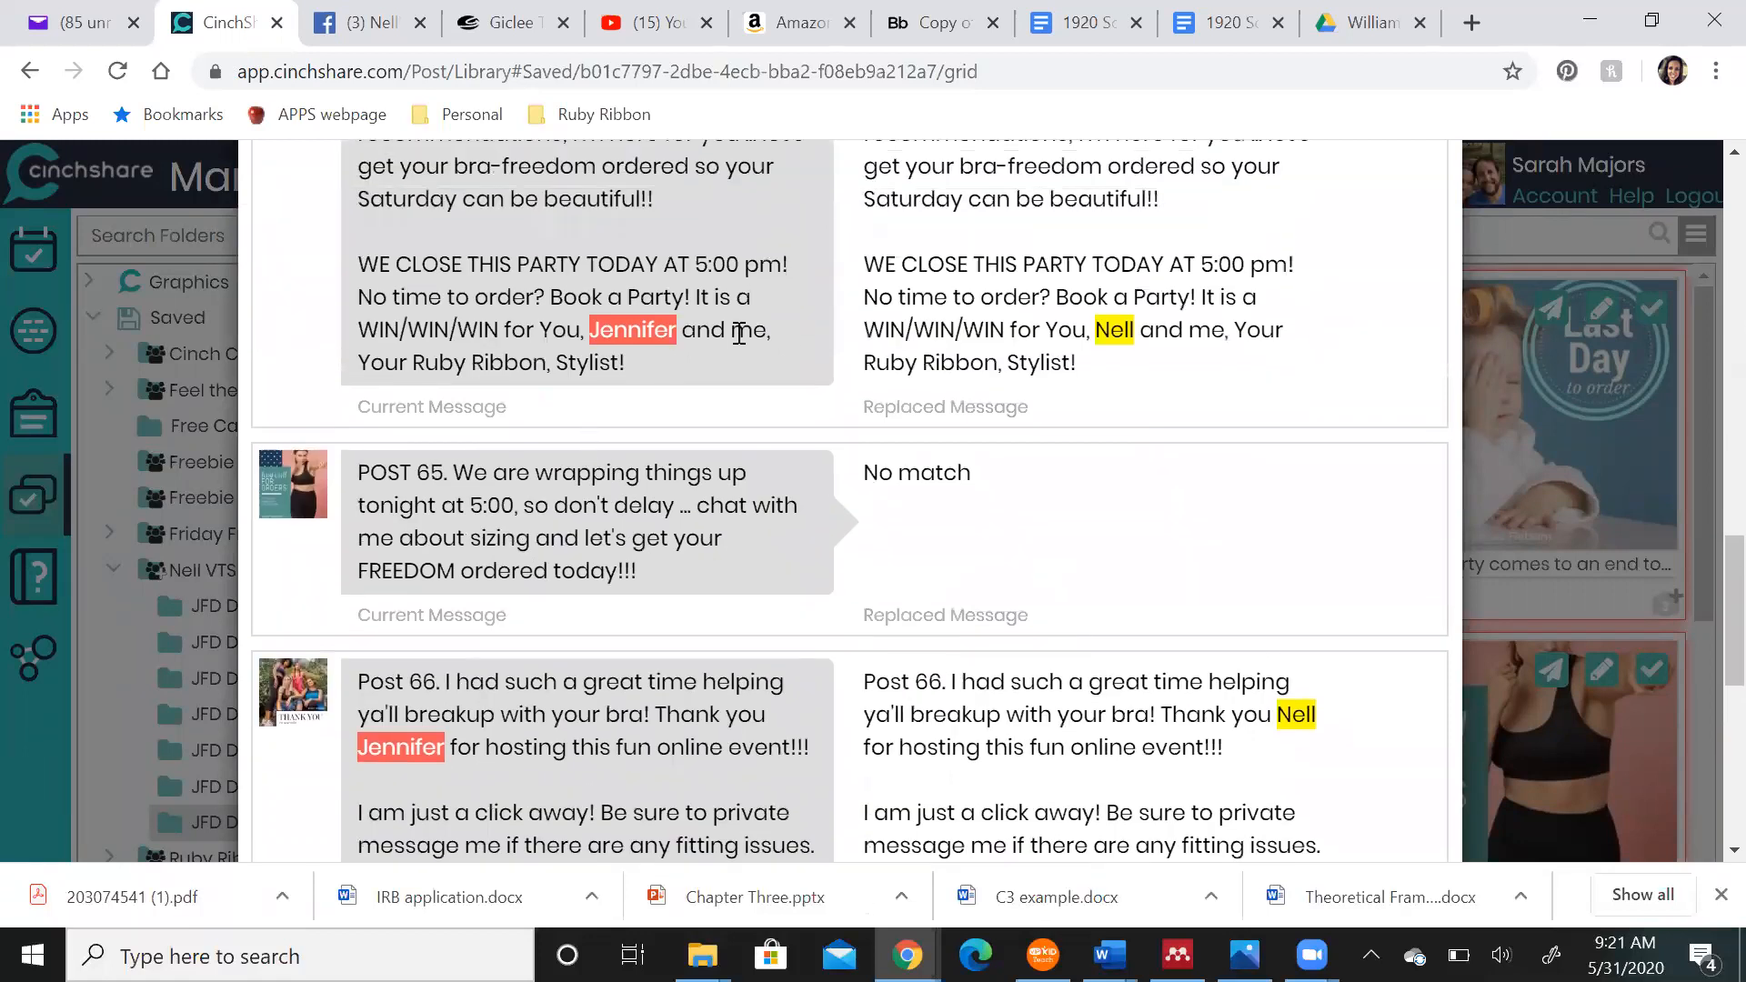
pyautogui.scroll(2, 739, 333)
pyautogui.scroll(-10, 740, 333)
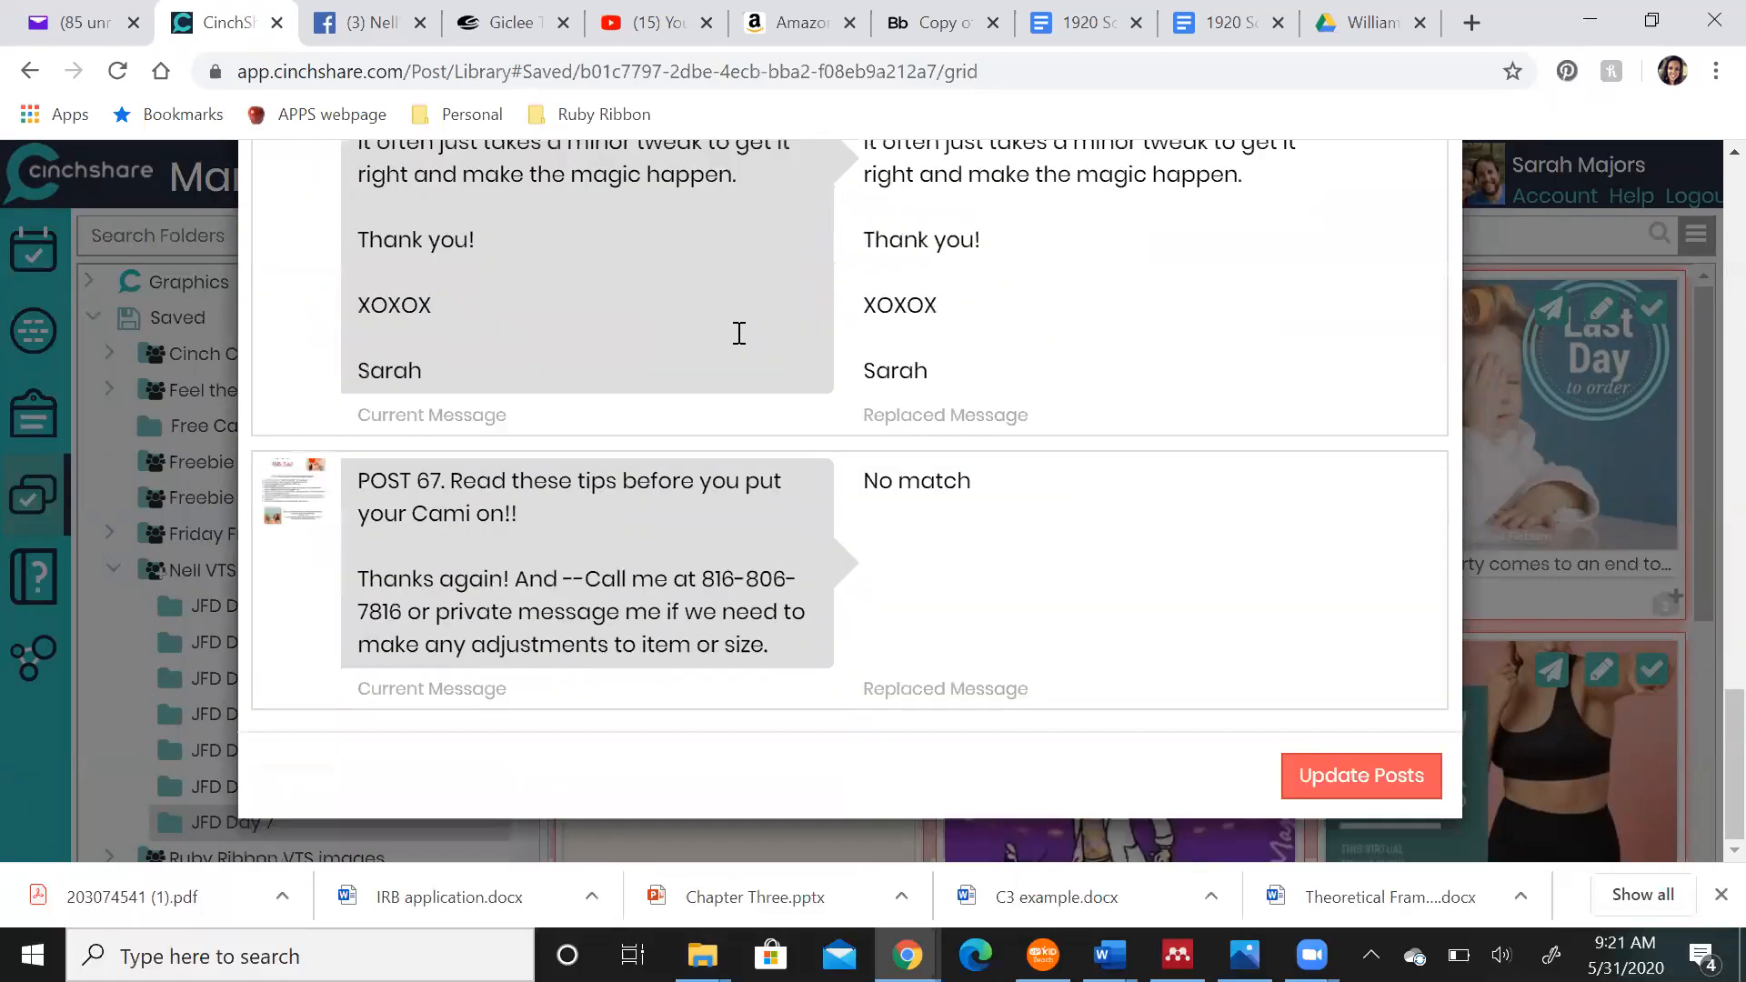
pyautogui.click(1350, 788)
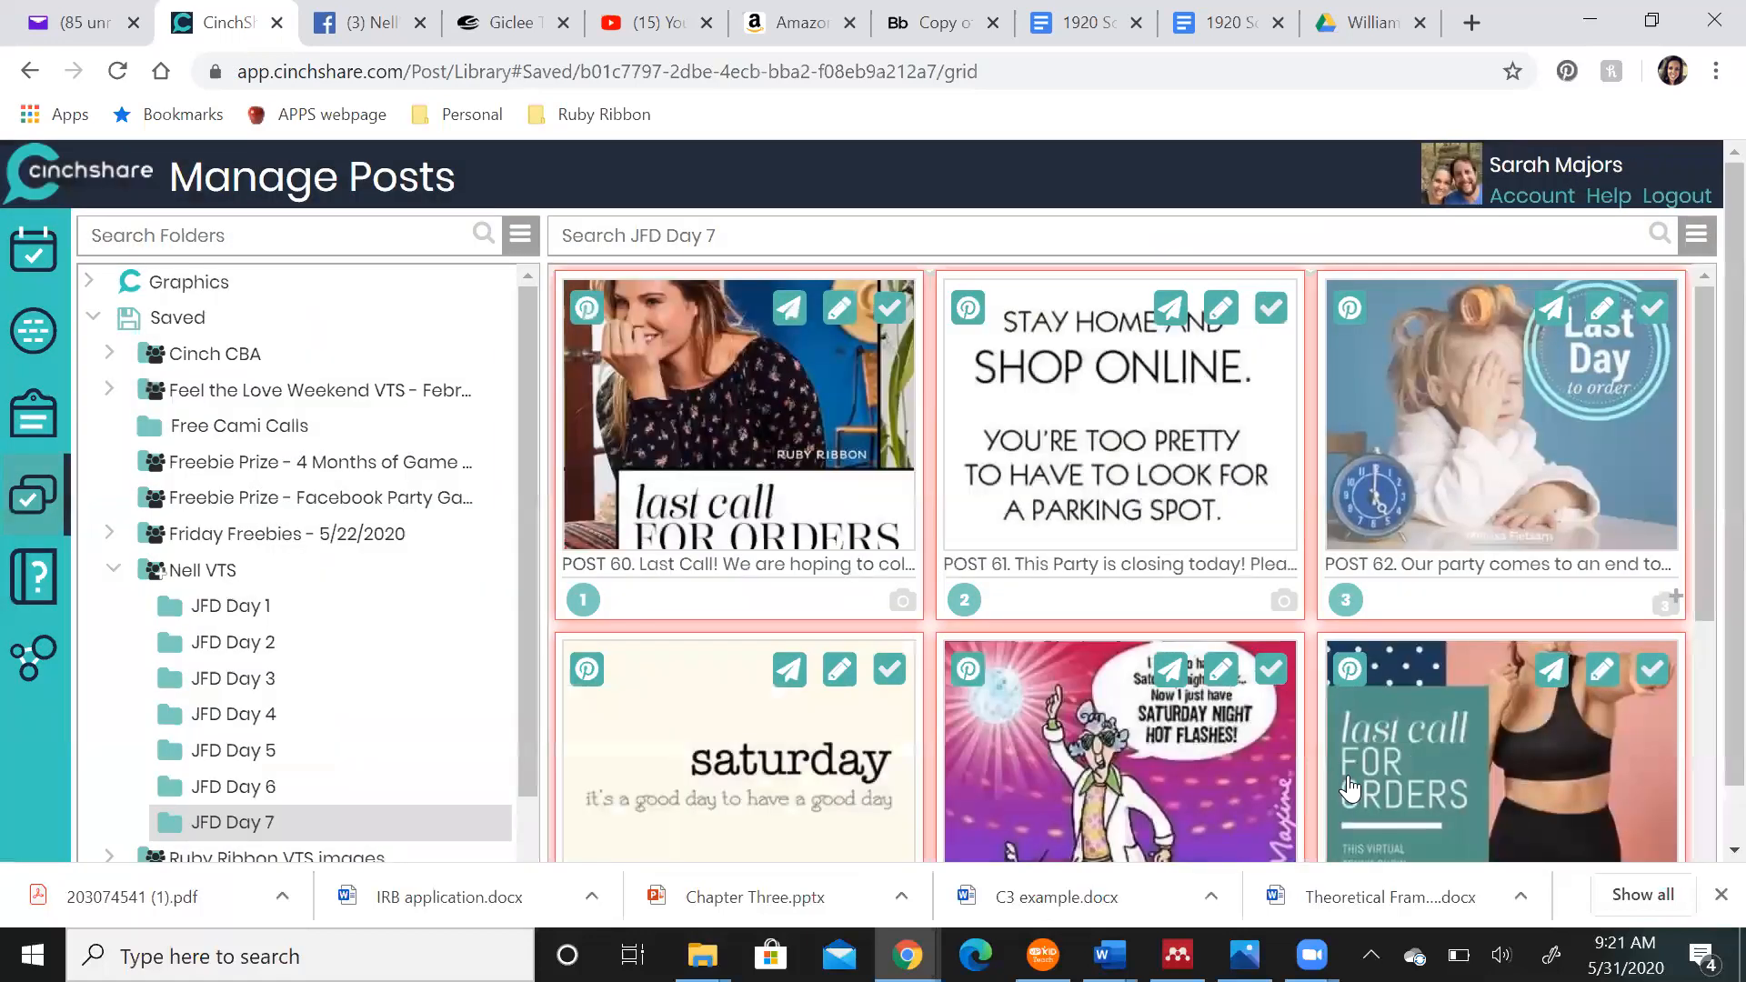
# Start a batch post of the JFD Day 7 posts for the new hostess's Bra Free Beauties group, starting June 6, 2020 at 9:02 am
pyautogui.click(1697, 238)
pyautogui.click(1540, 542)
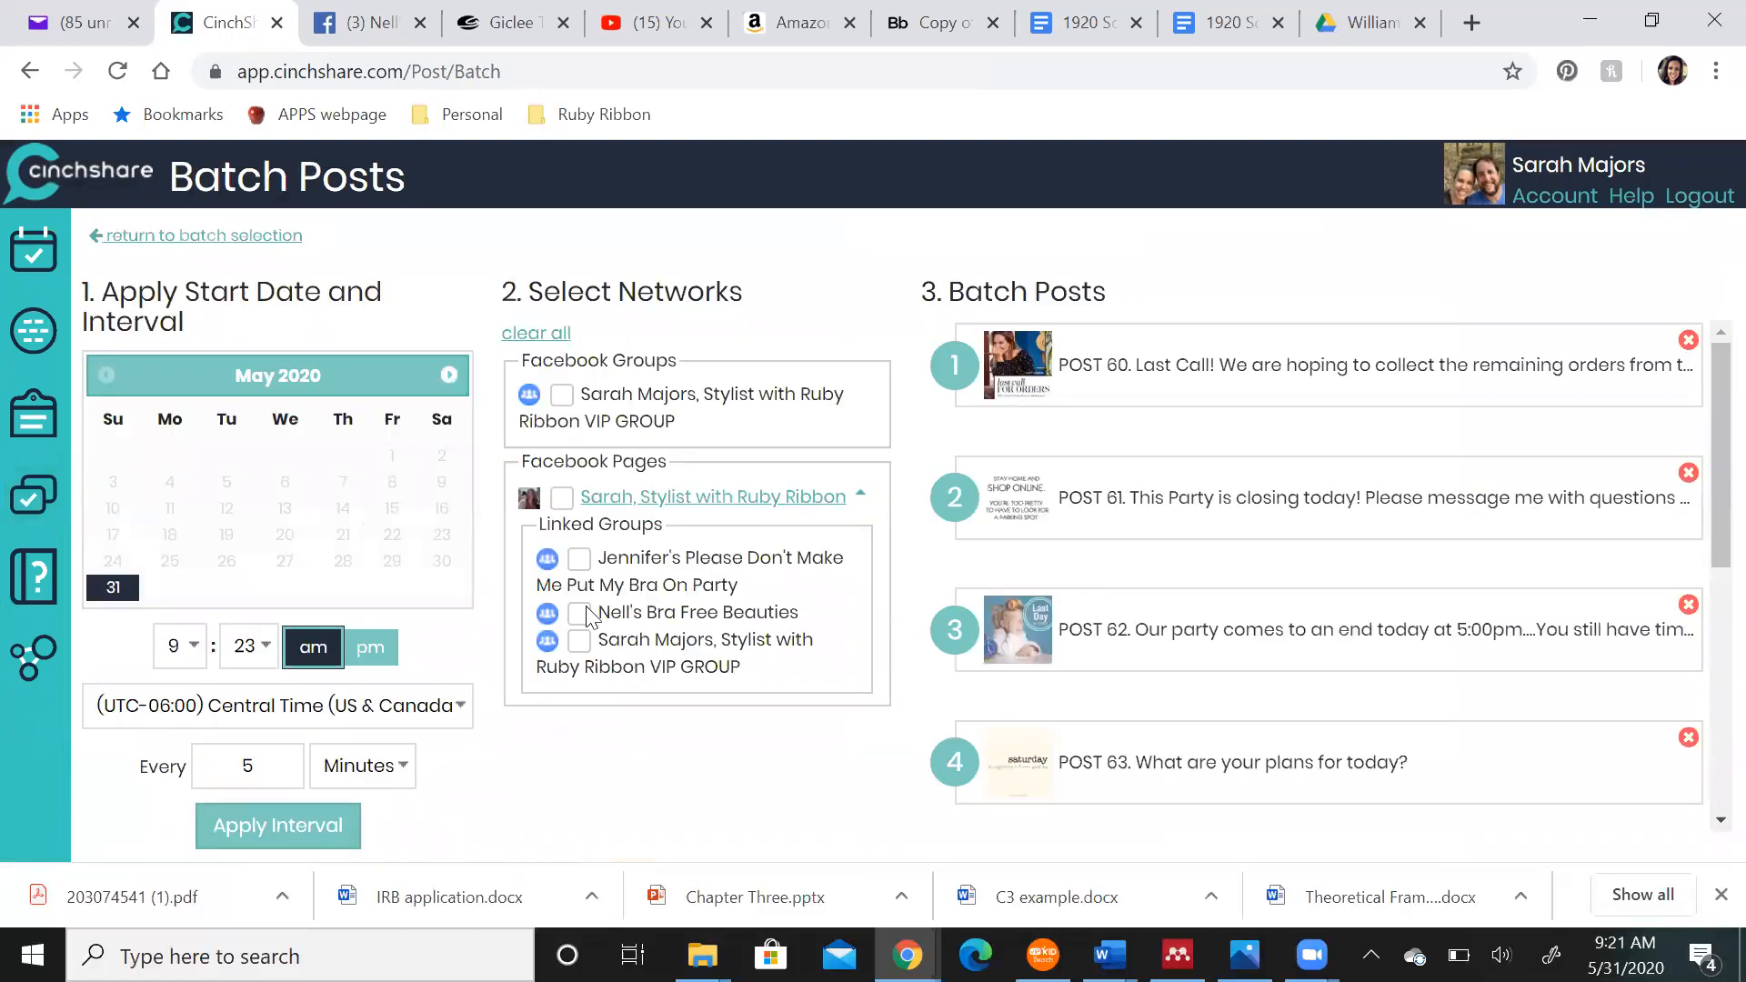
pyautogui.click(449, 376)
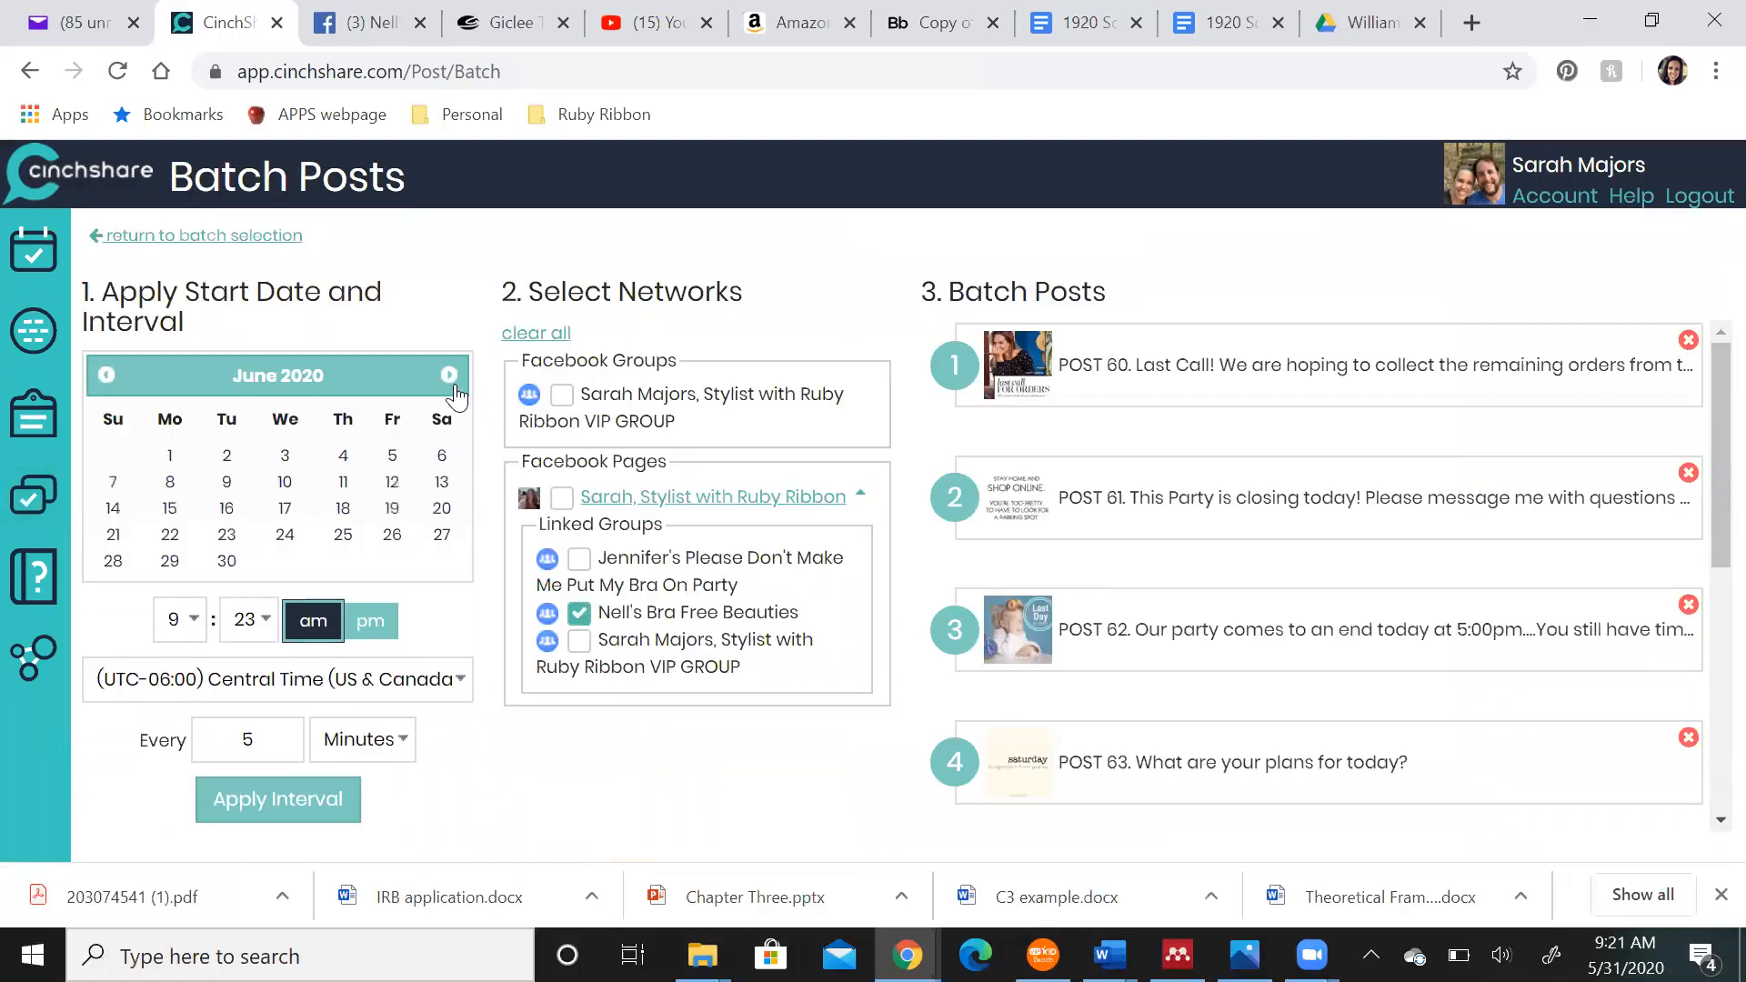
pyautogui.click(443, 471)
pyautogui.click(185, 622)
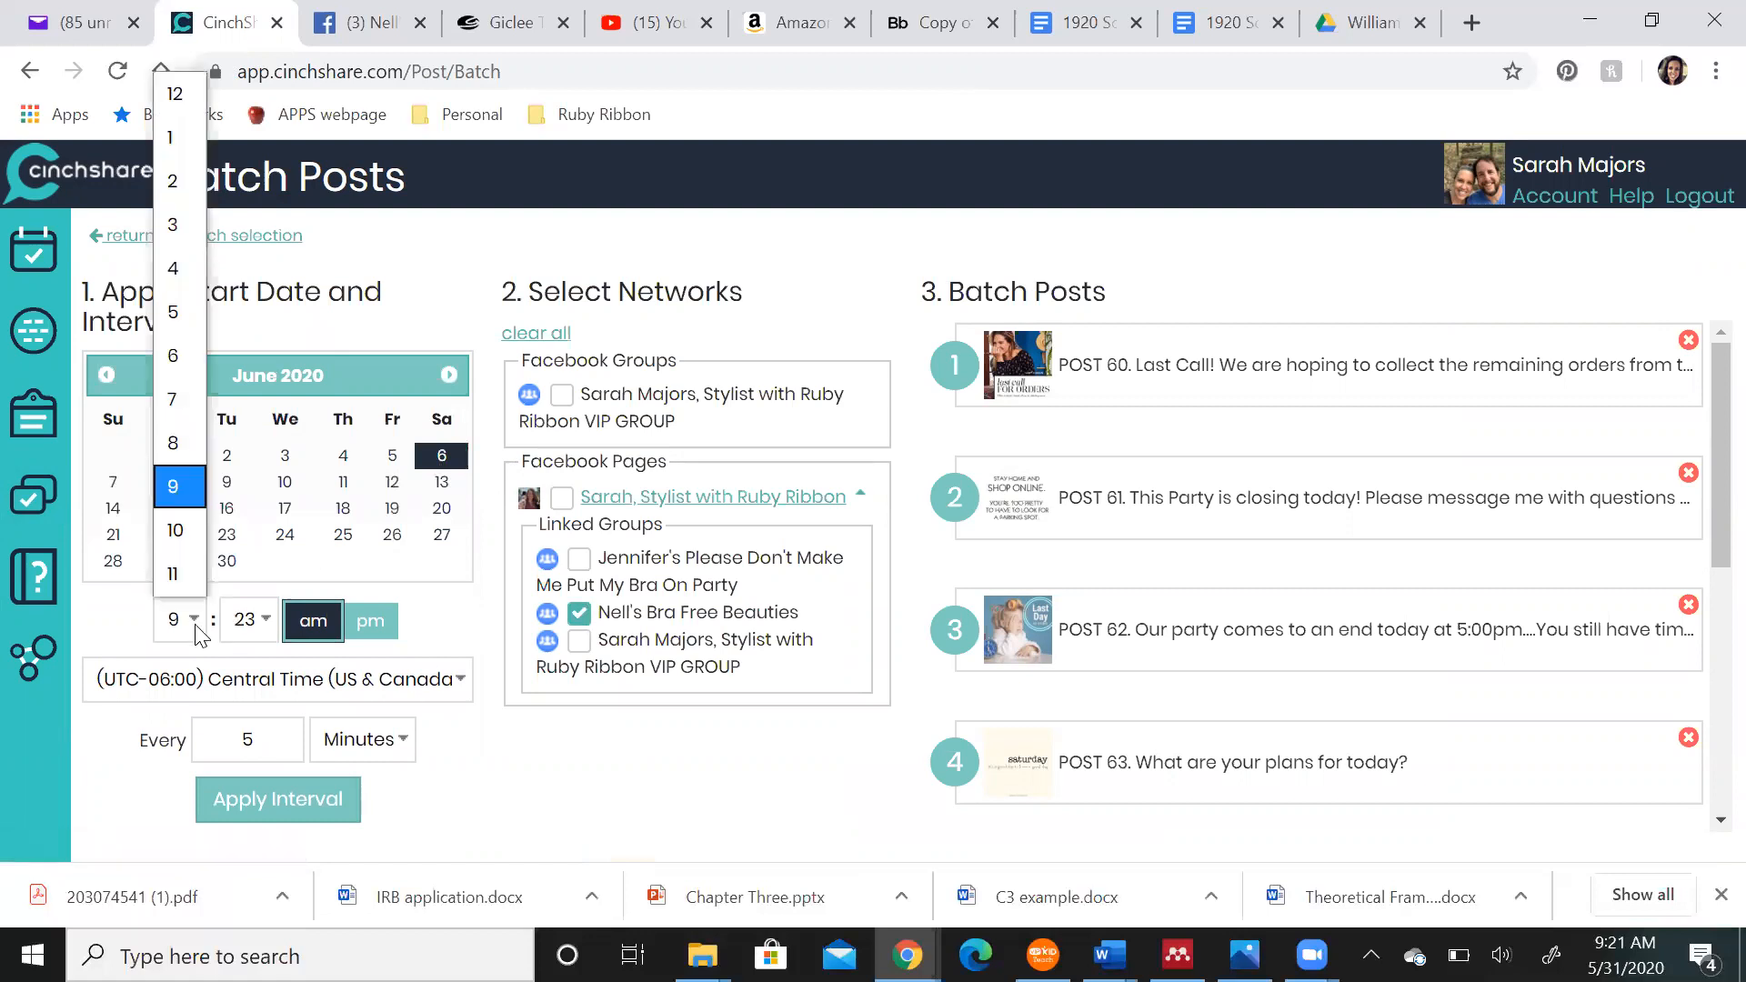
pyautogui.click(178, 503)
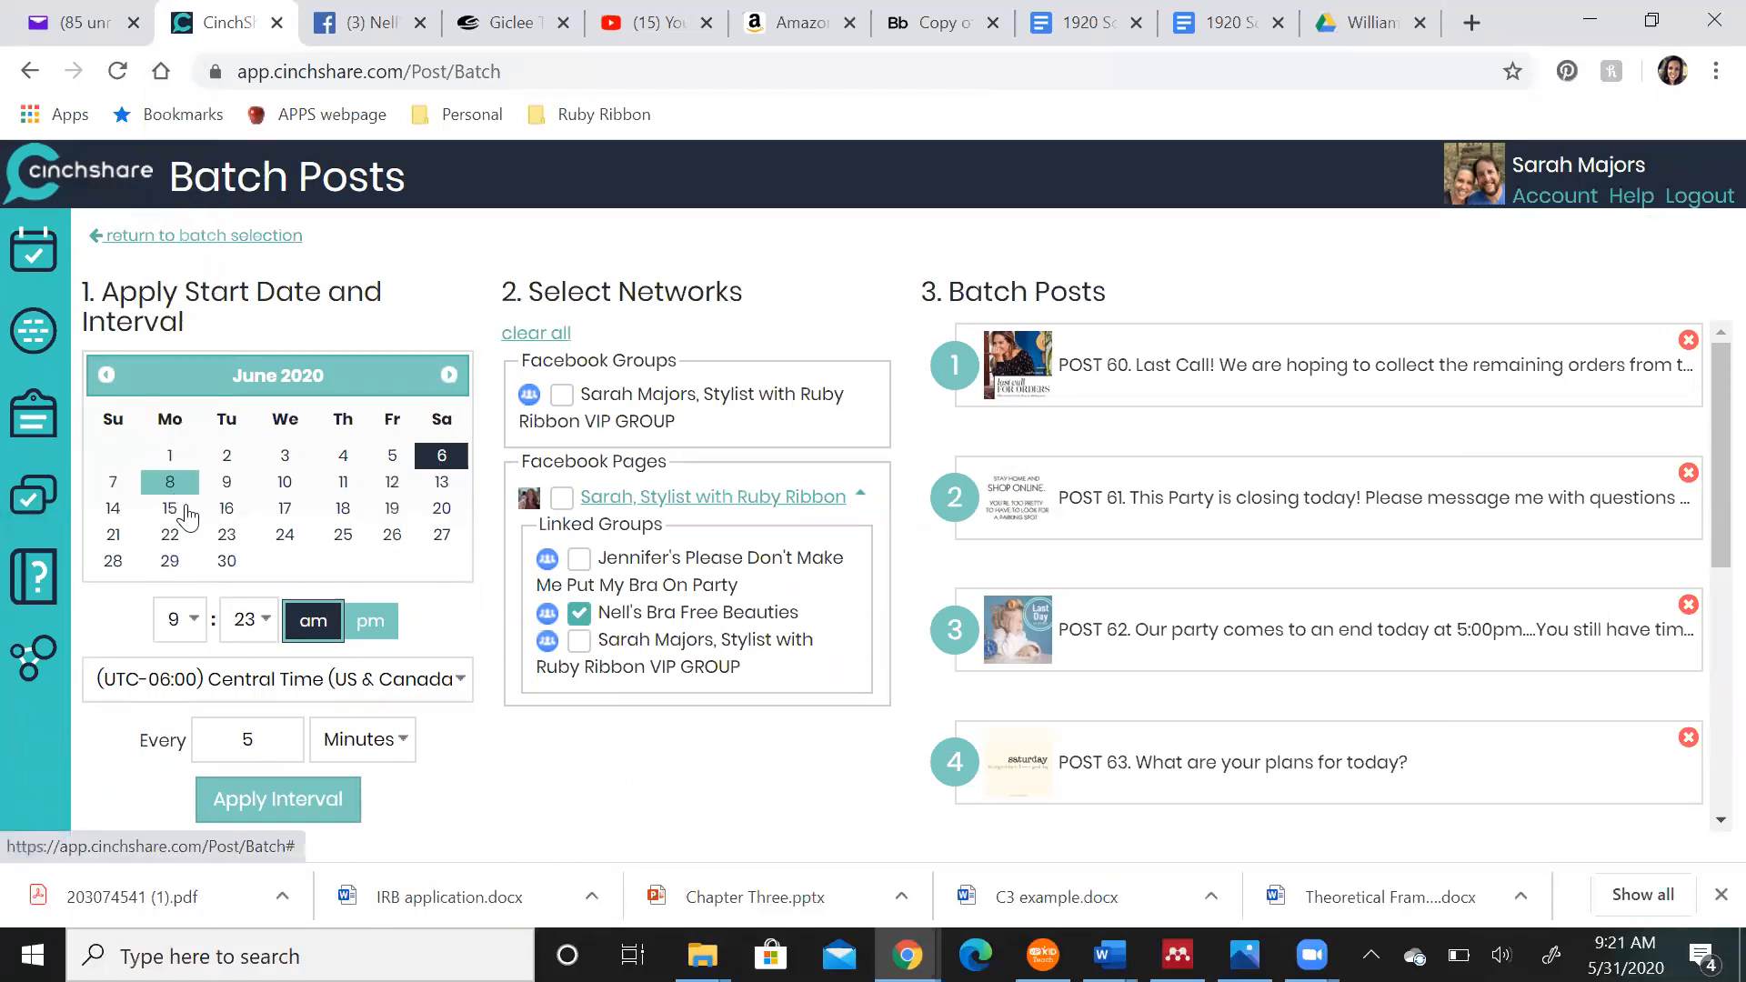
pyautogui.click(248, 620)
pyautogui.scroll(5, 241, 445)
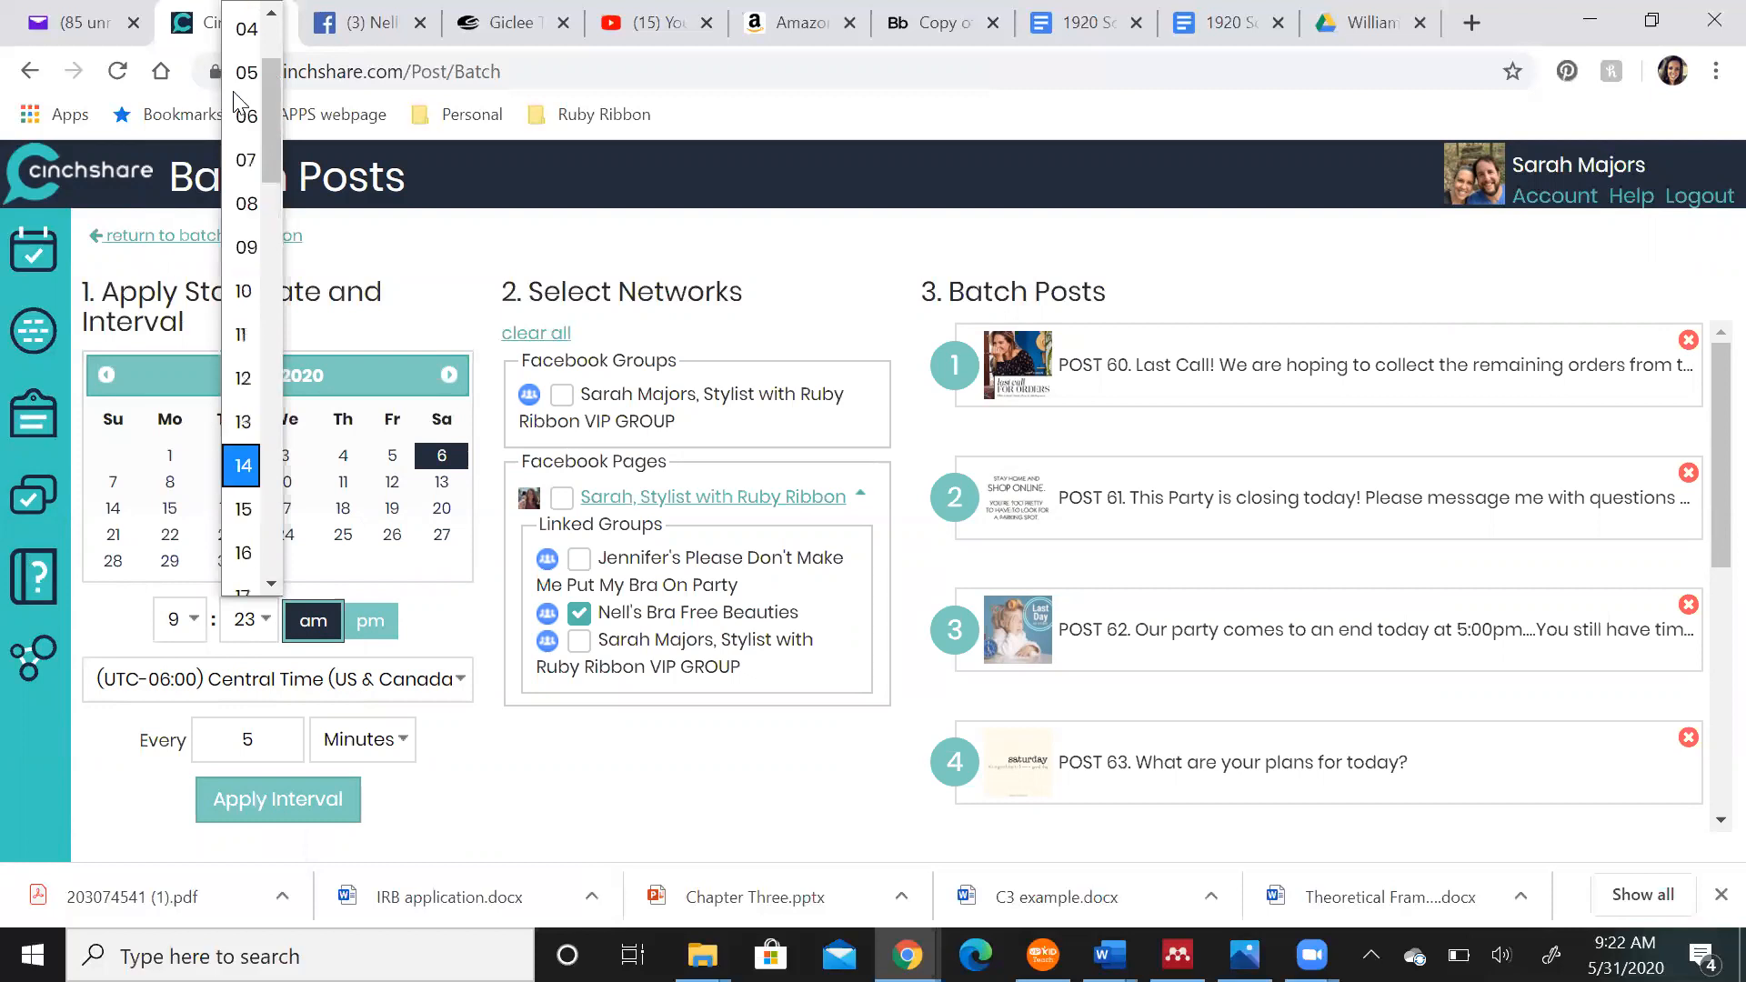
pyautogui.click(246, 45)
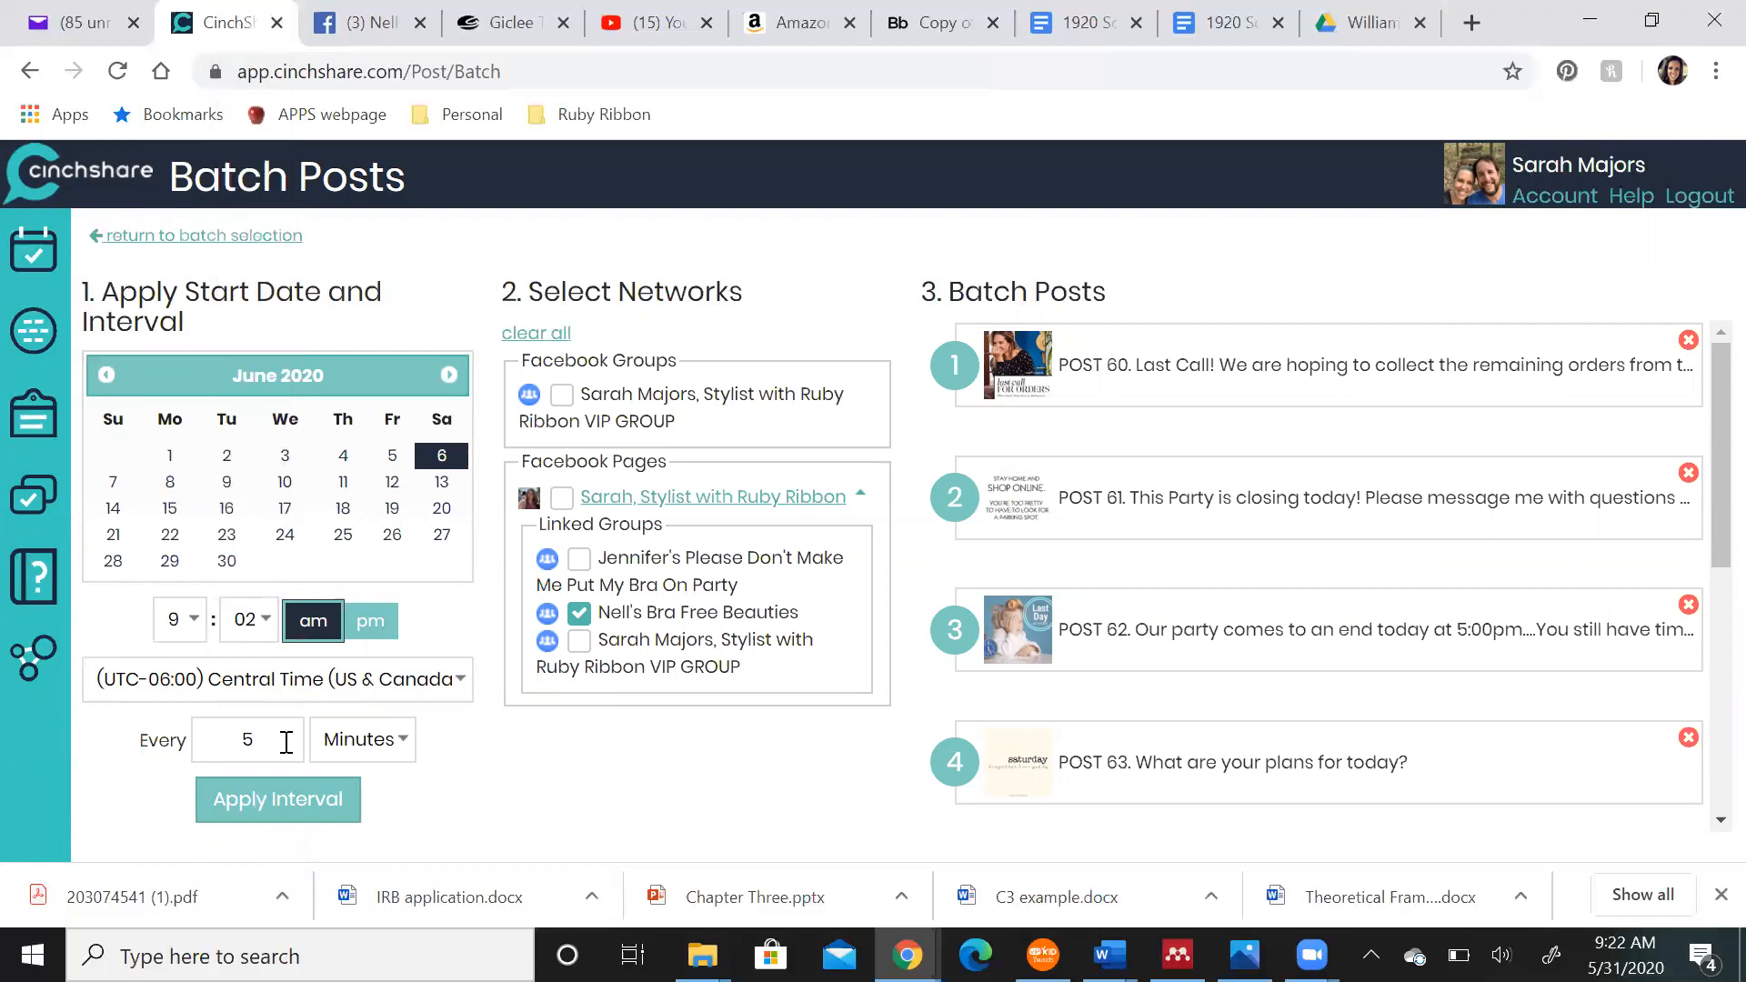
# Apply a 60-minute interval to the JFD Day 7 batch and check the resulting post times
pyautogui.doubleClick(195, 736)
pyautogui.click(238, 793)
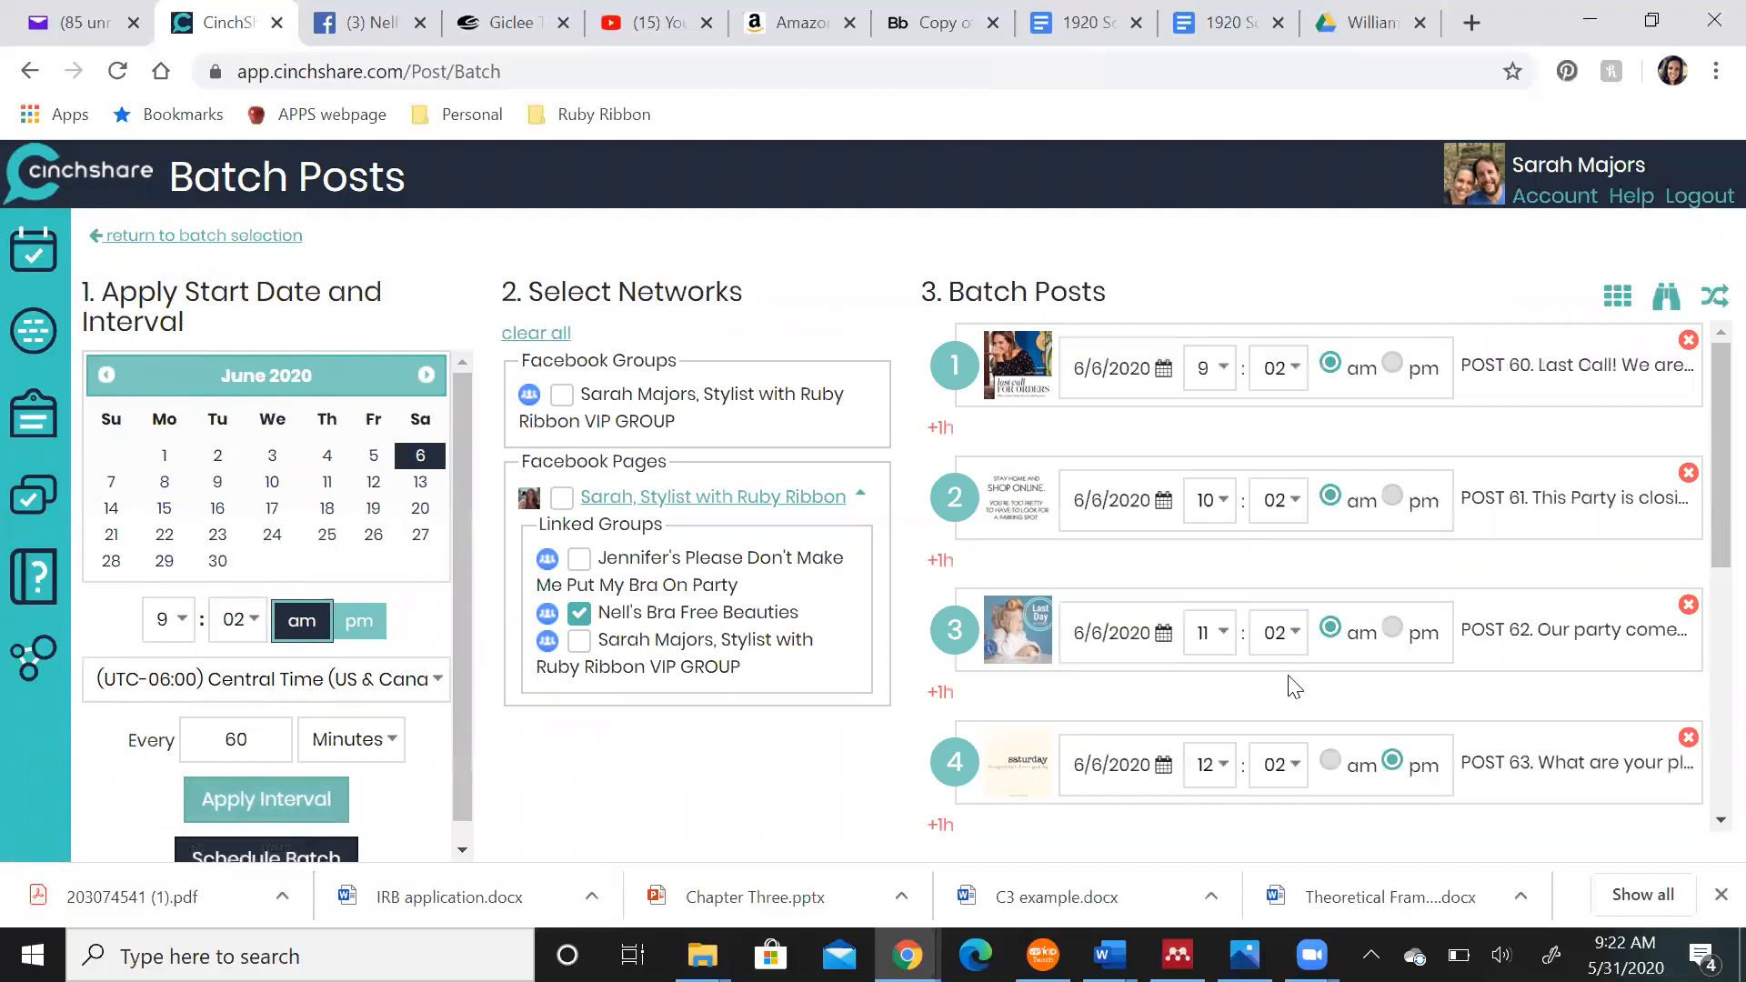
pyautogui.scroll(-5, 1292, 685)
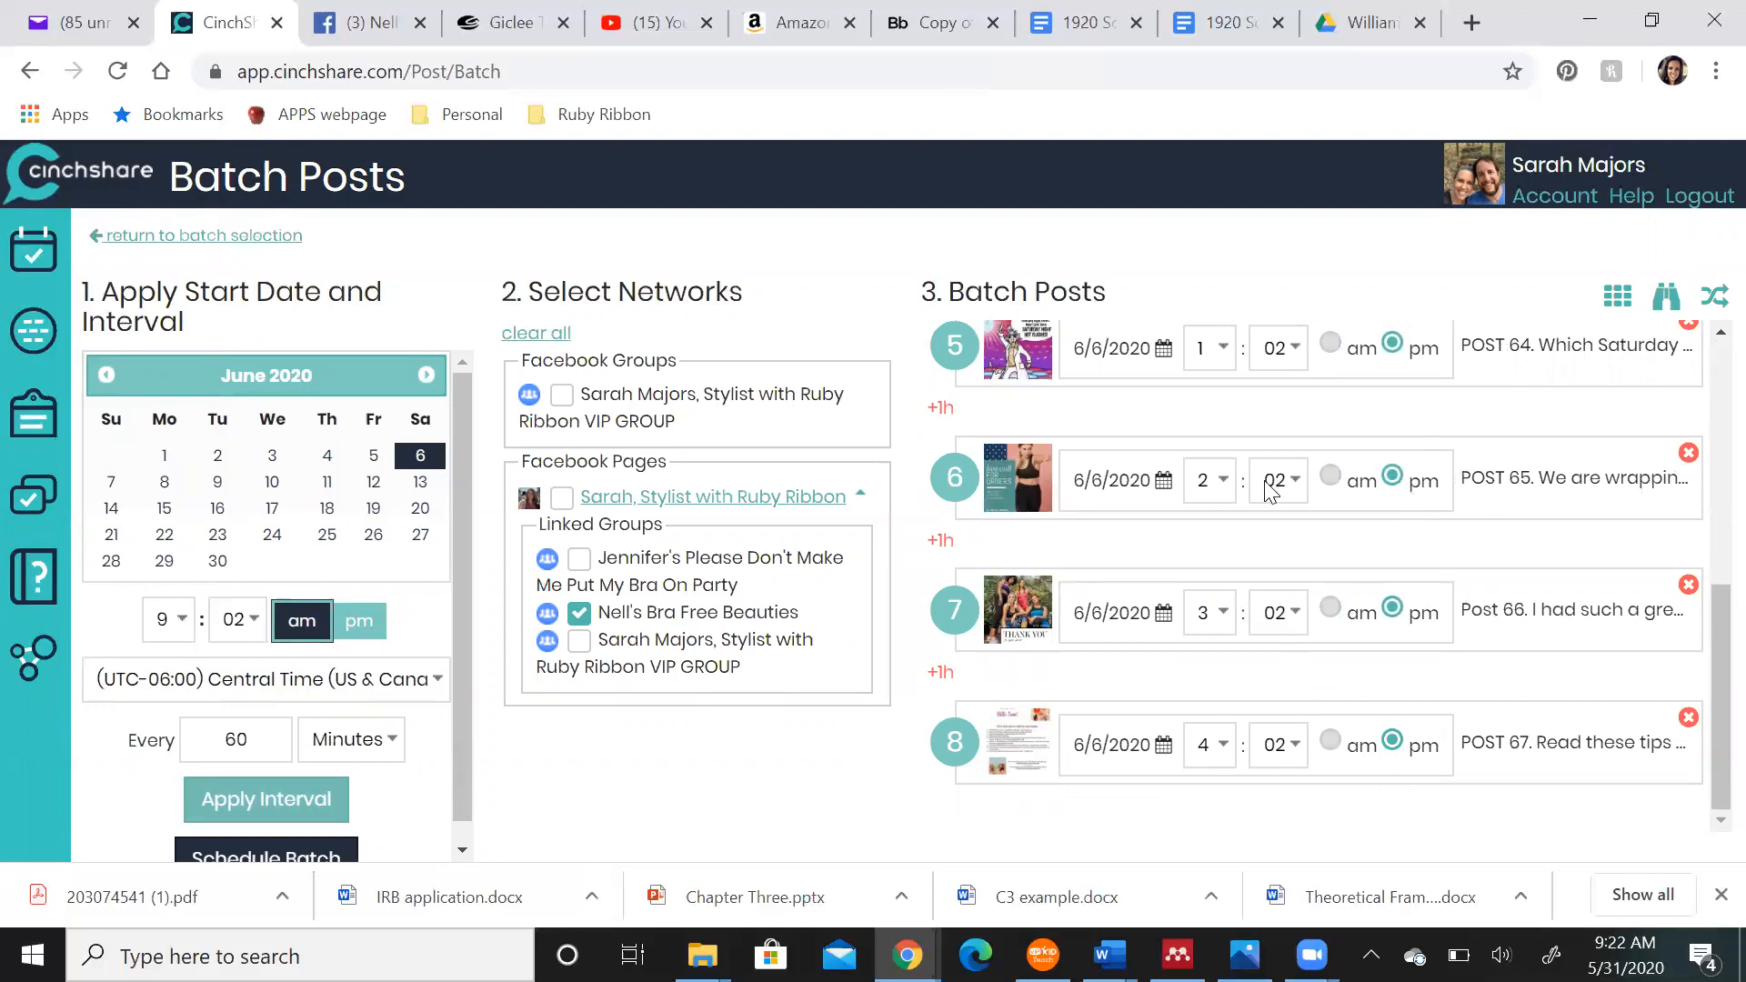
pyautogui.scroll(2, 1237, 442)
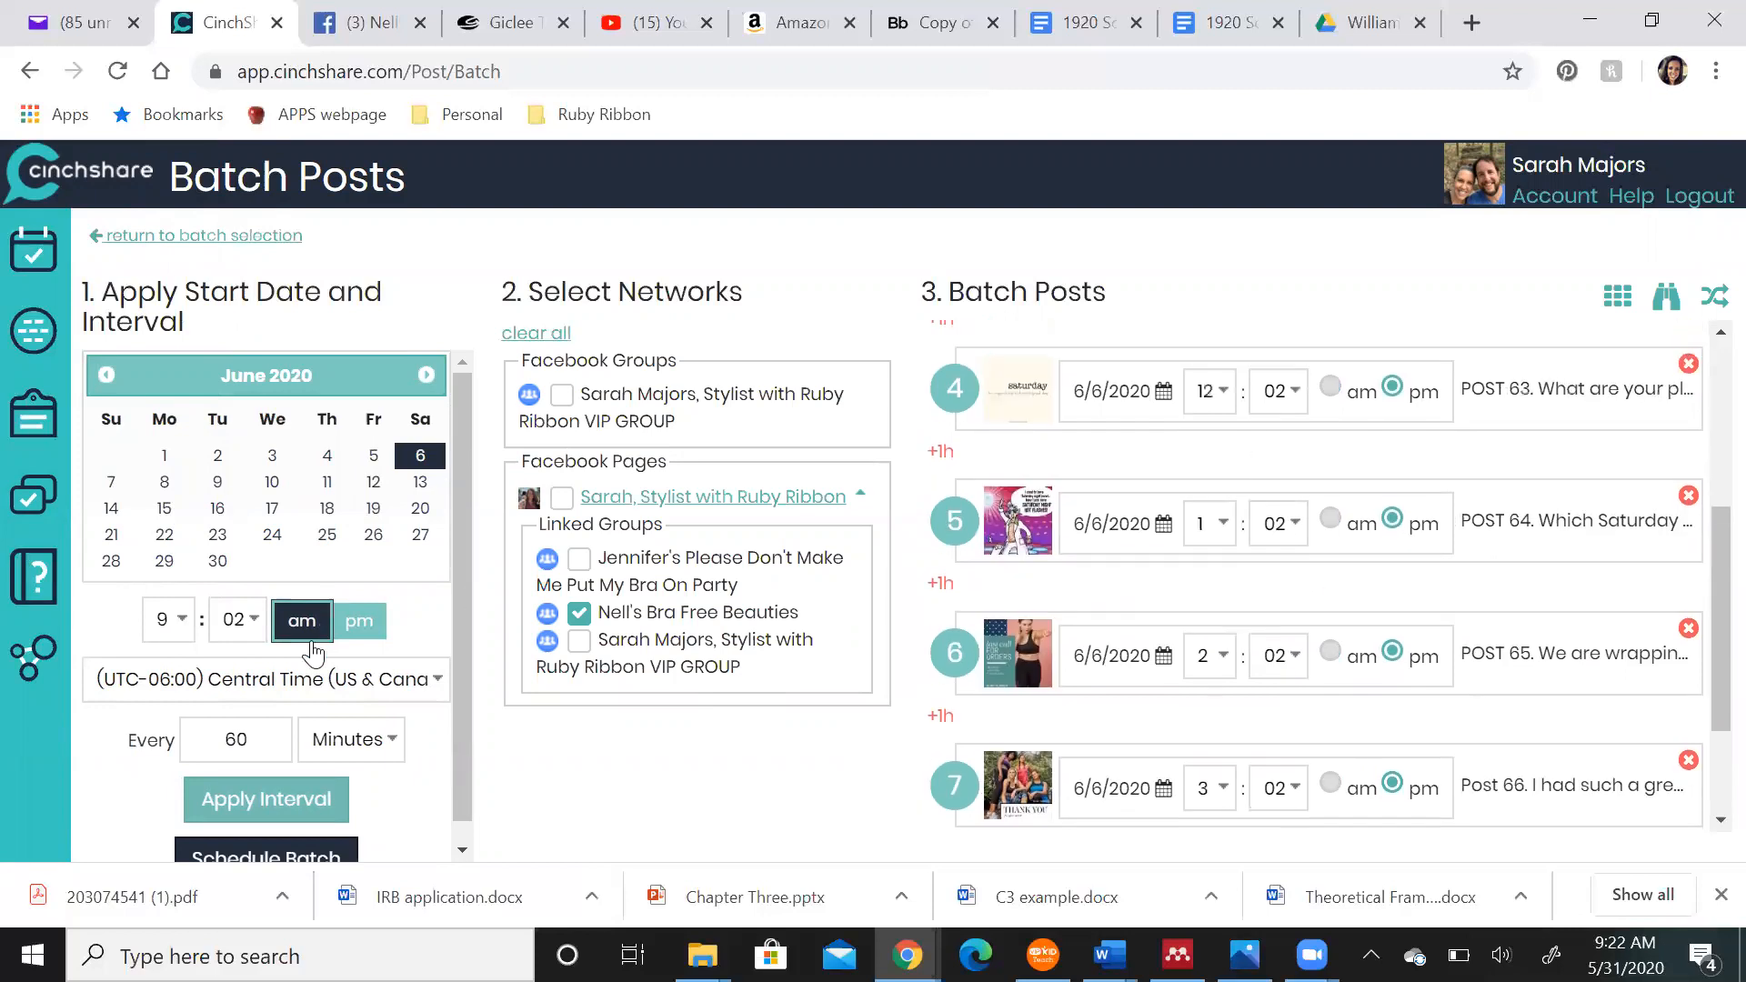
# Apply a 75-minute interval to the JFD Day 7 batch and check the resulting post times
pyautogui.moveTo(250, 738); pyautogui.dragTo(213, 738)
pyautogui.write('7')
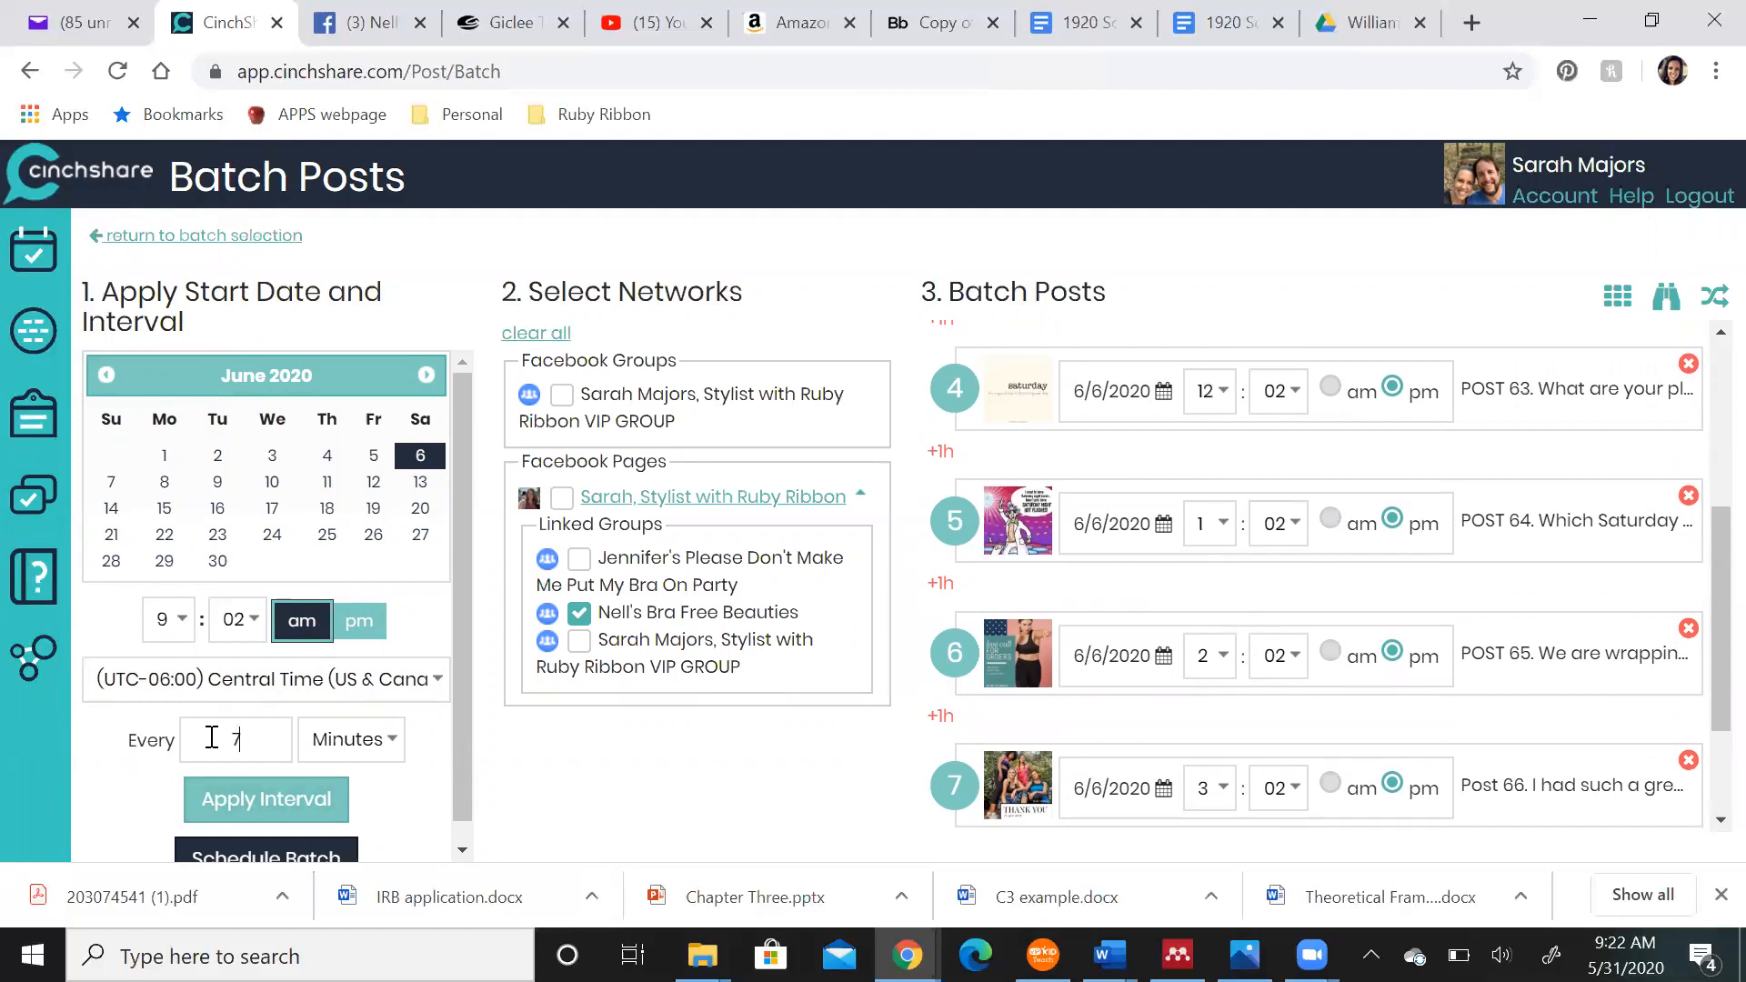
pyautogui.write('5')
pyautogui.click(253, 810)
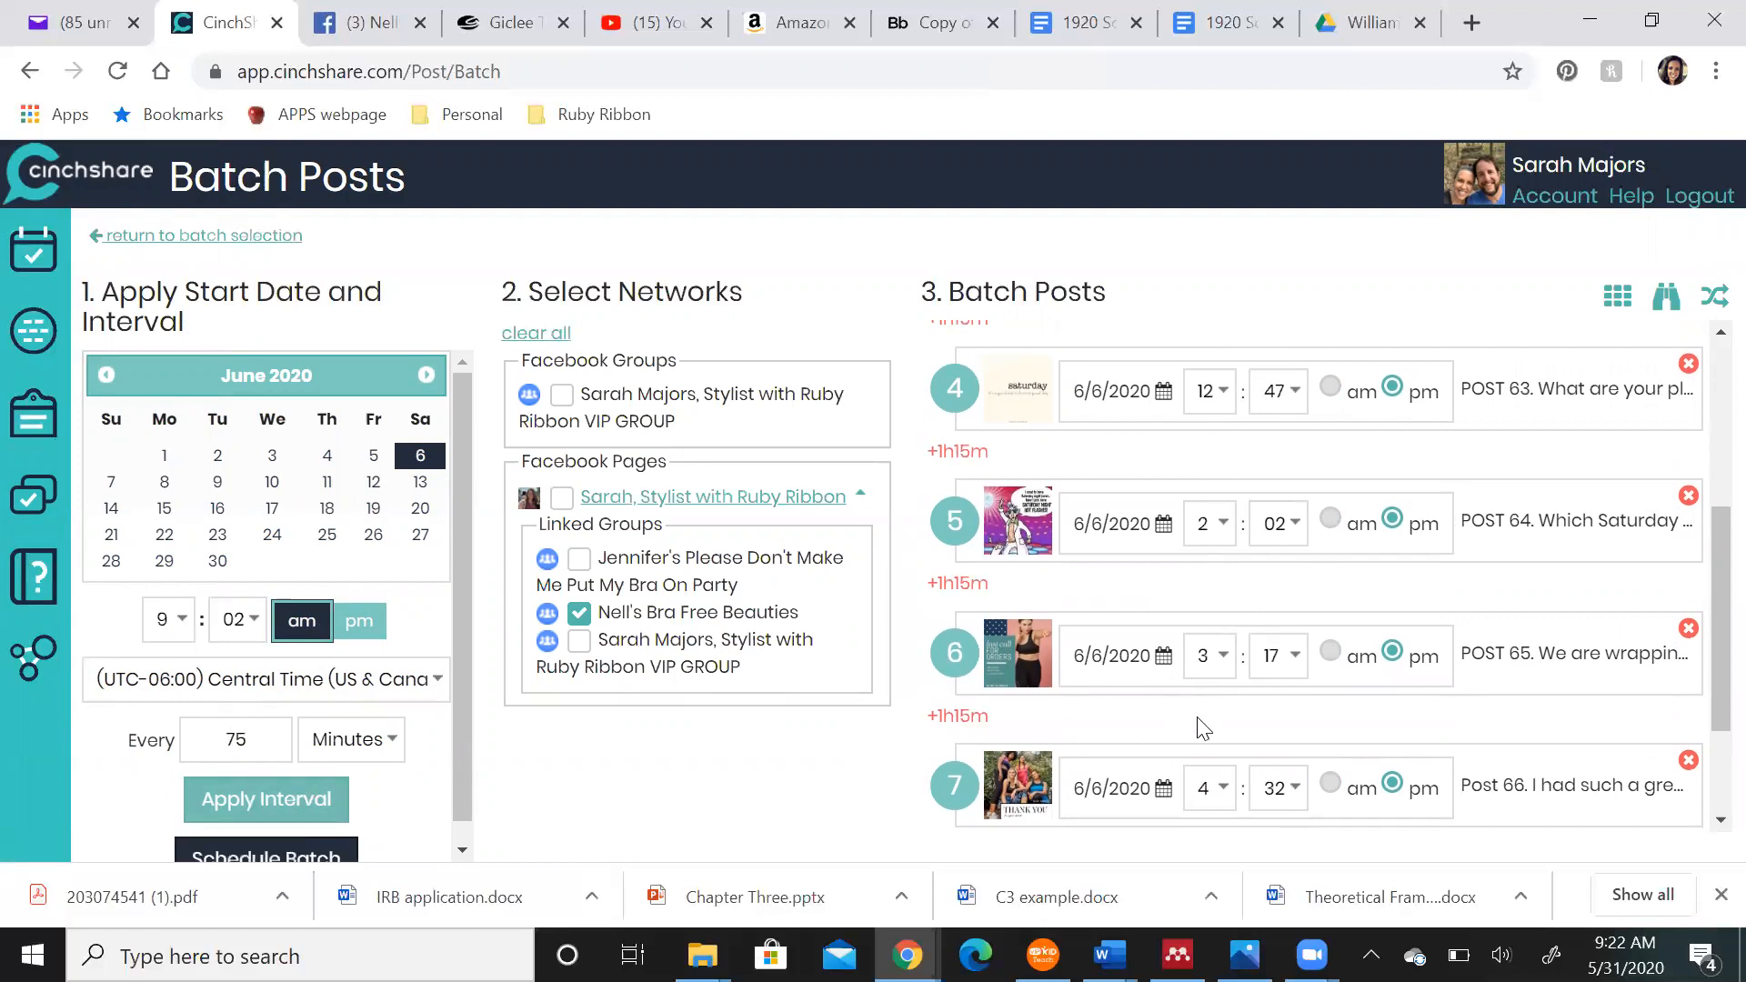
pyautogui.scroll(-1, 1201, 727)
pyautogui.scroll(-3, 1204, 728)
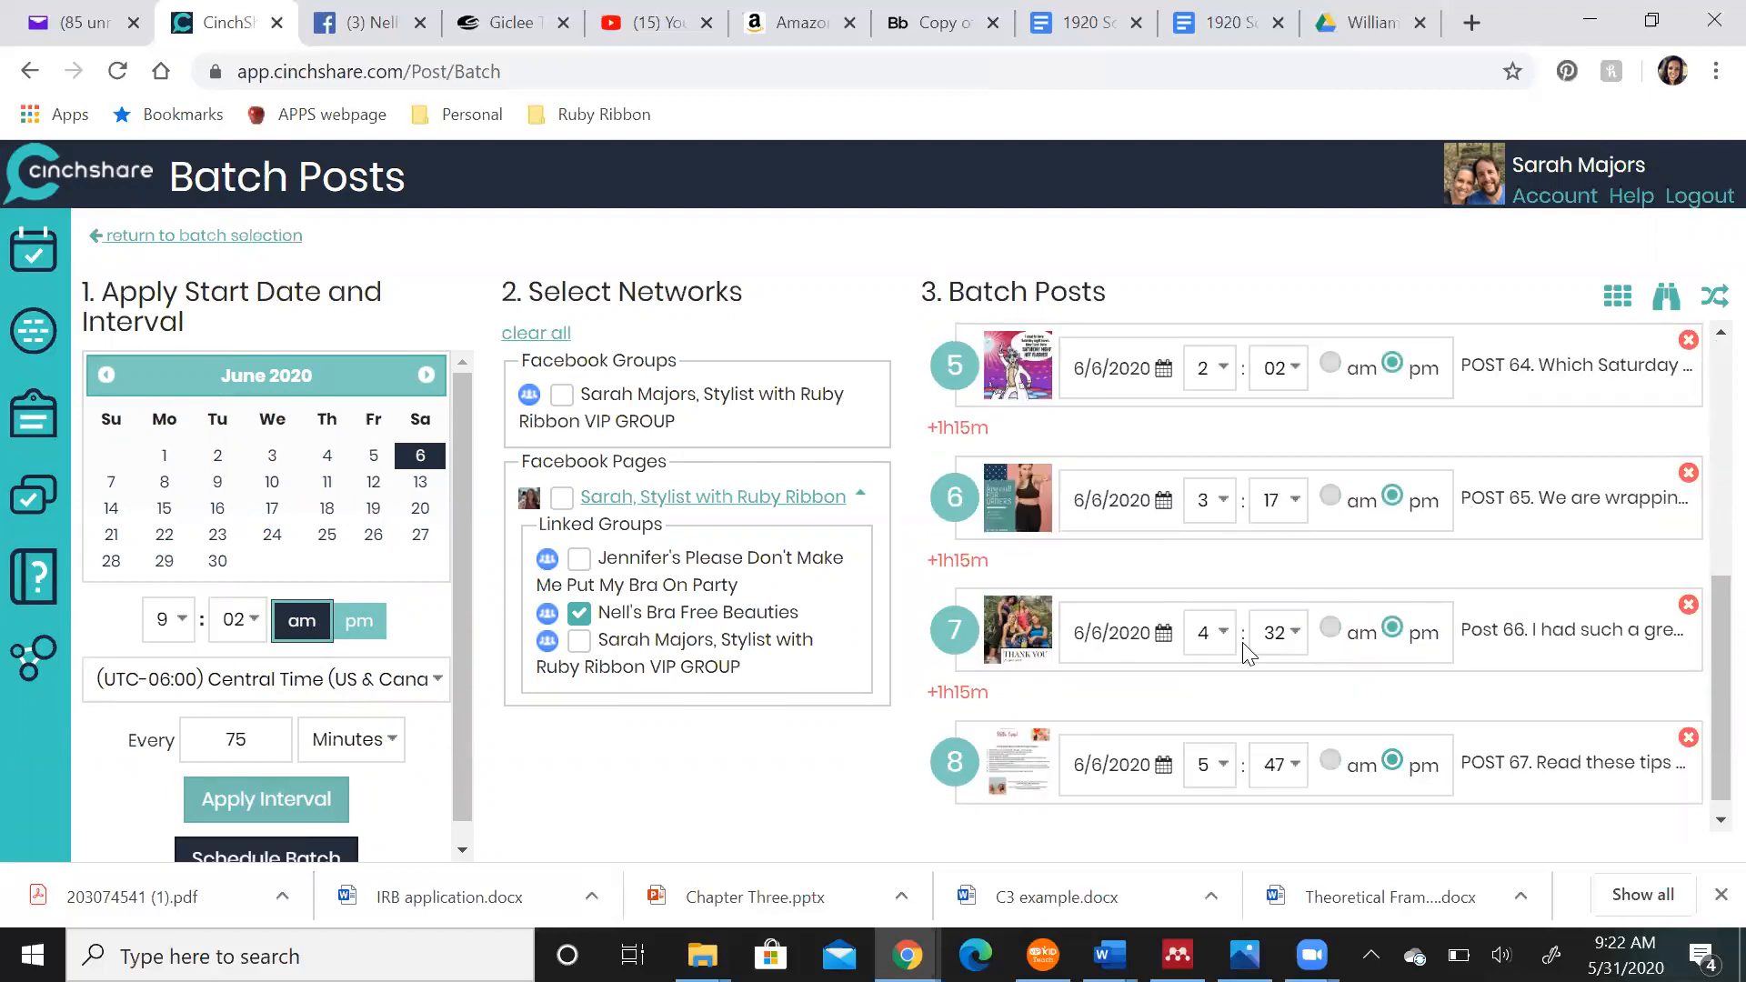
pyautogui.scroll(-1, 1462, 634)
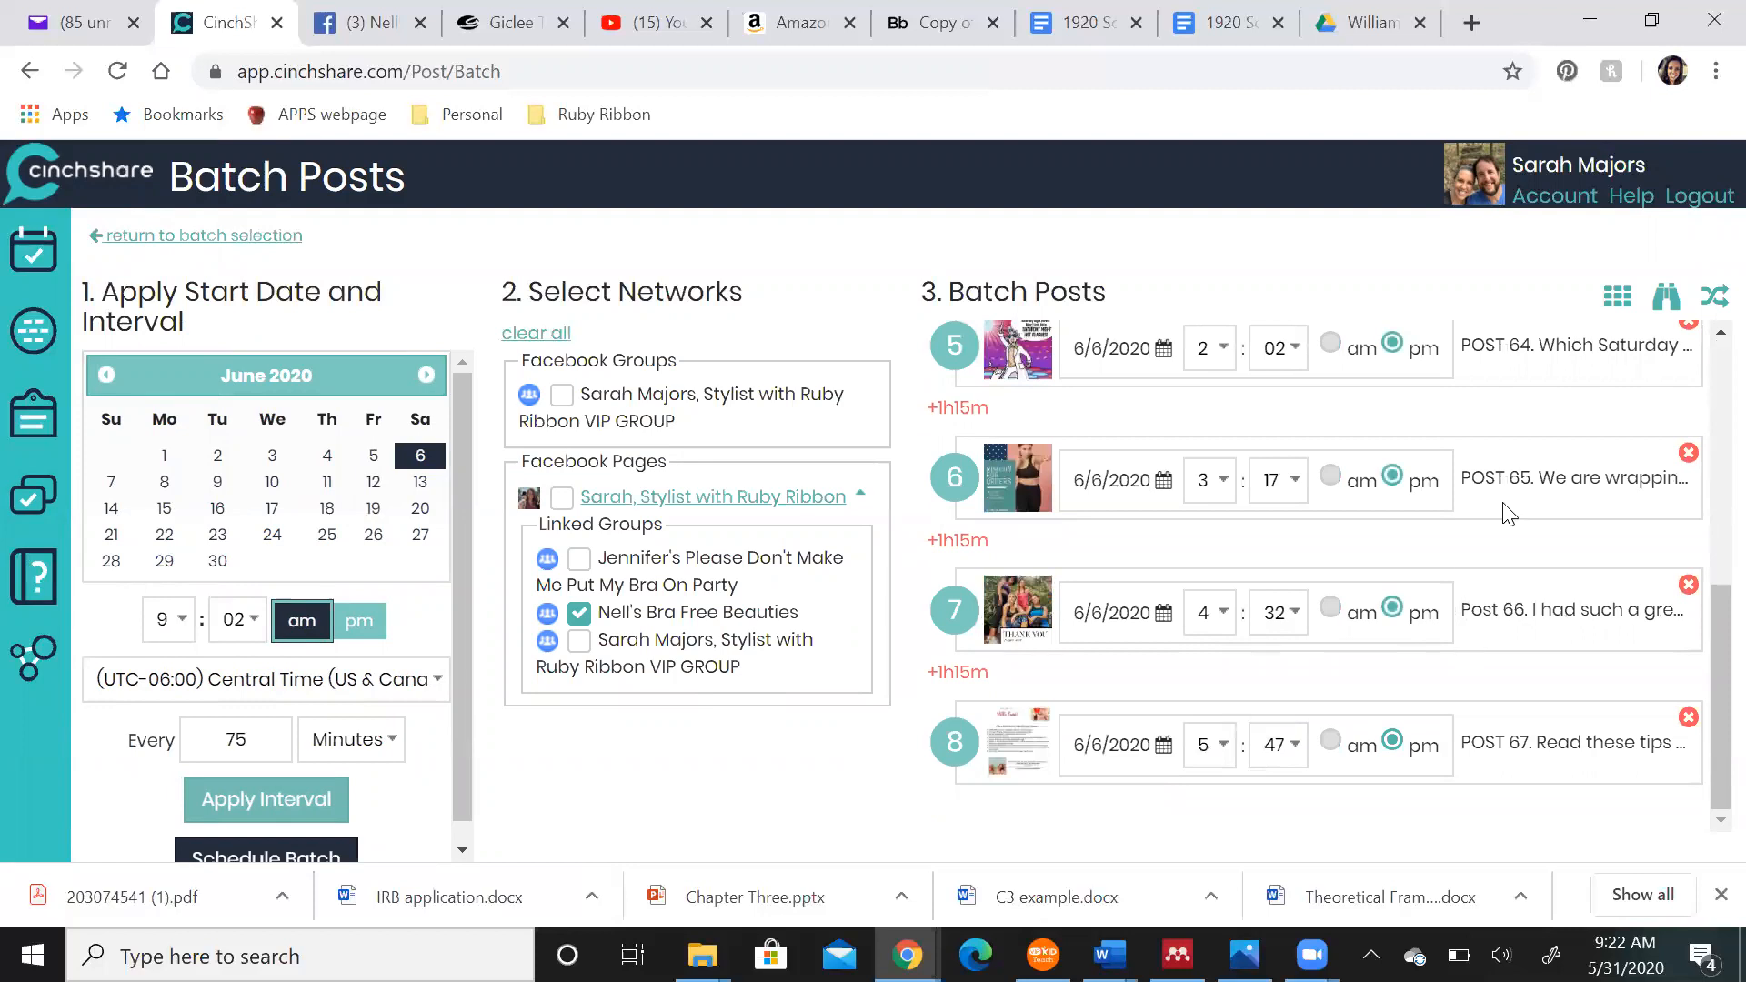
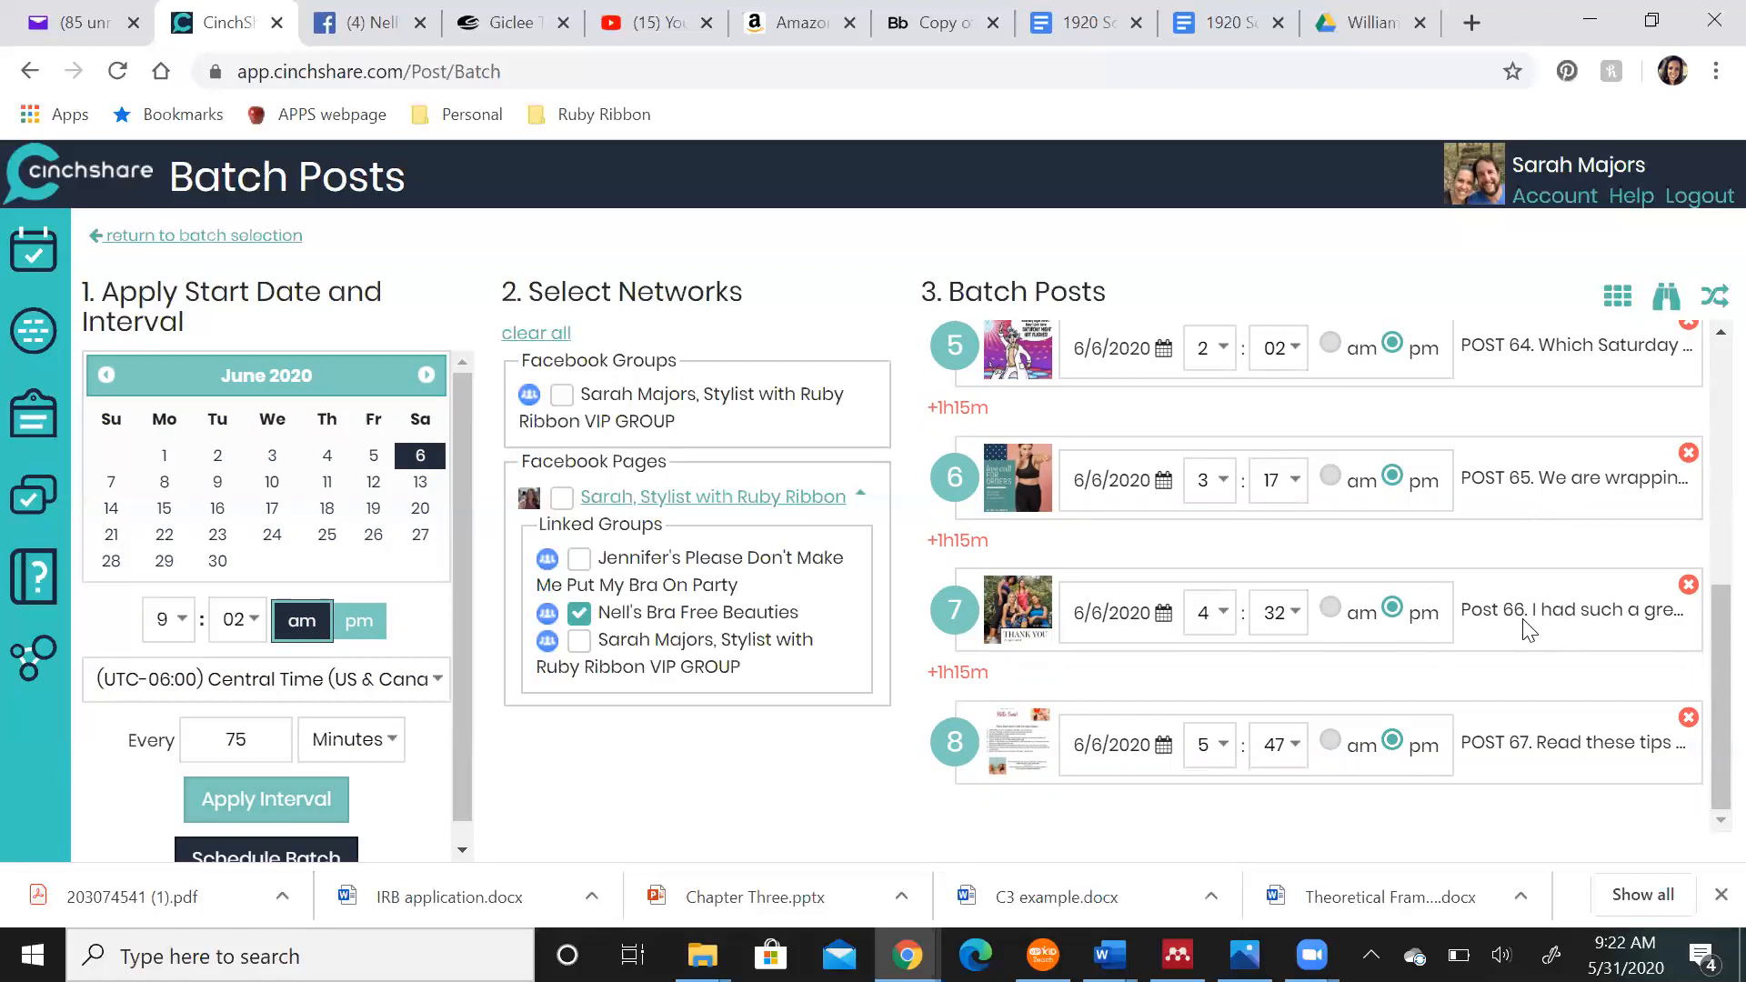
# Set the time of the seventh batch post, Post 66, to 5:00 pm
pyautogui.click(1224, 618)
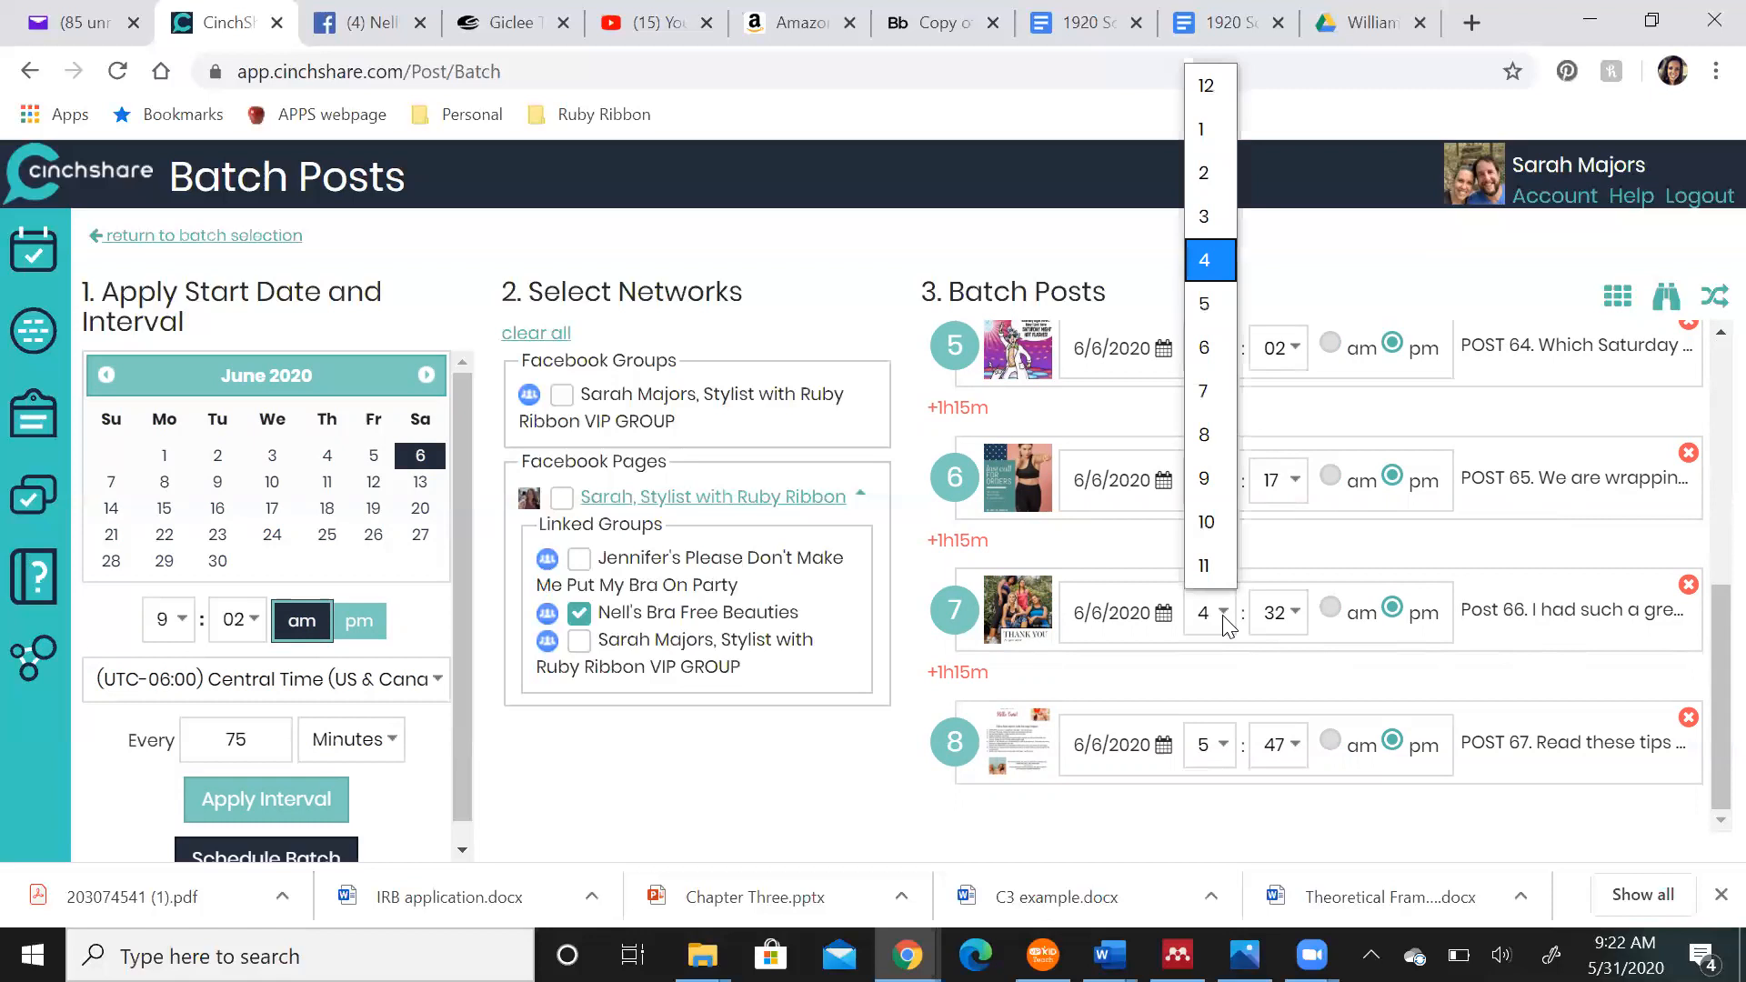
pyautogui.click(1193, 309)
pyautogui.click(1295, 627)
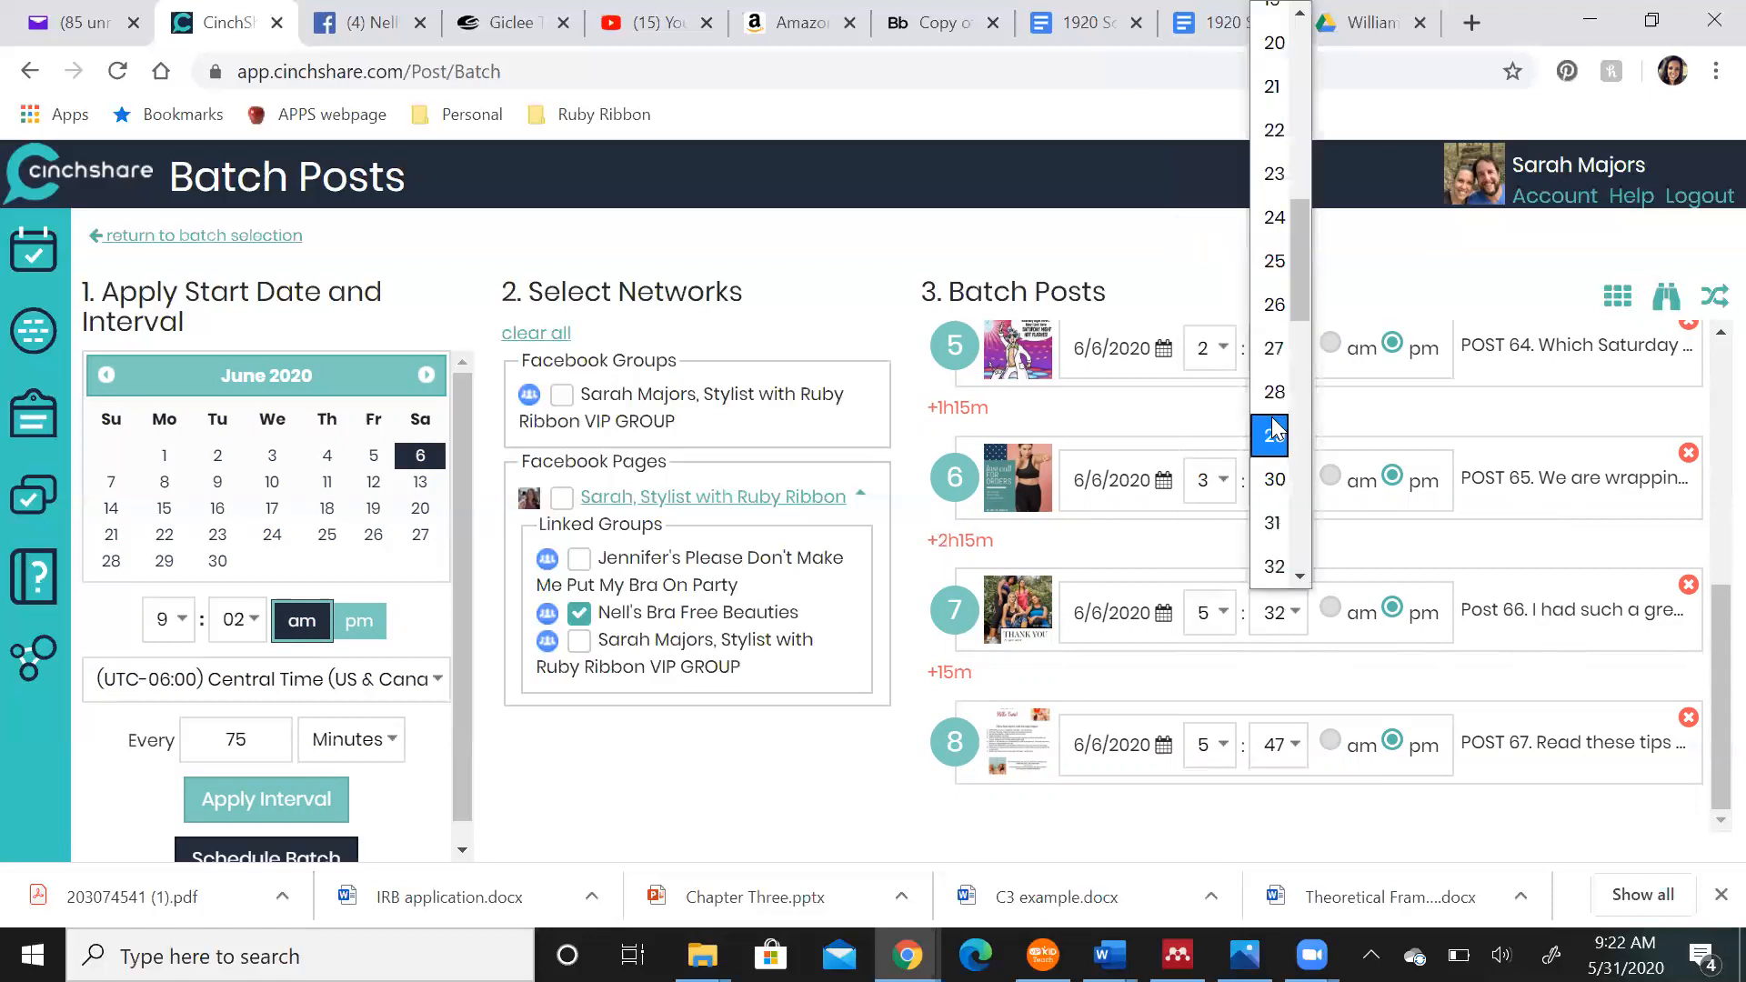
pyautogui.scroll(10, 1278, 68)
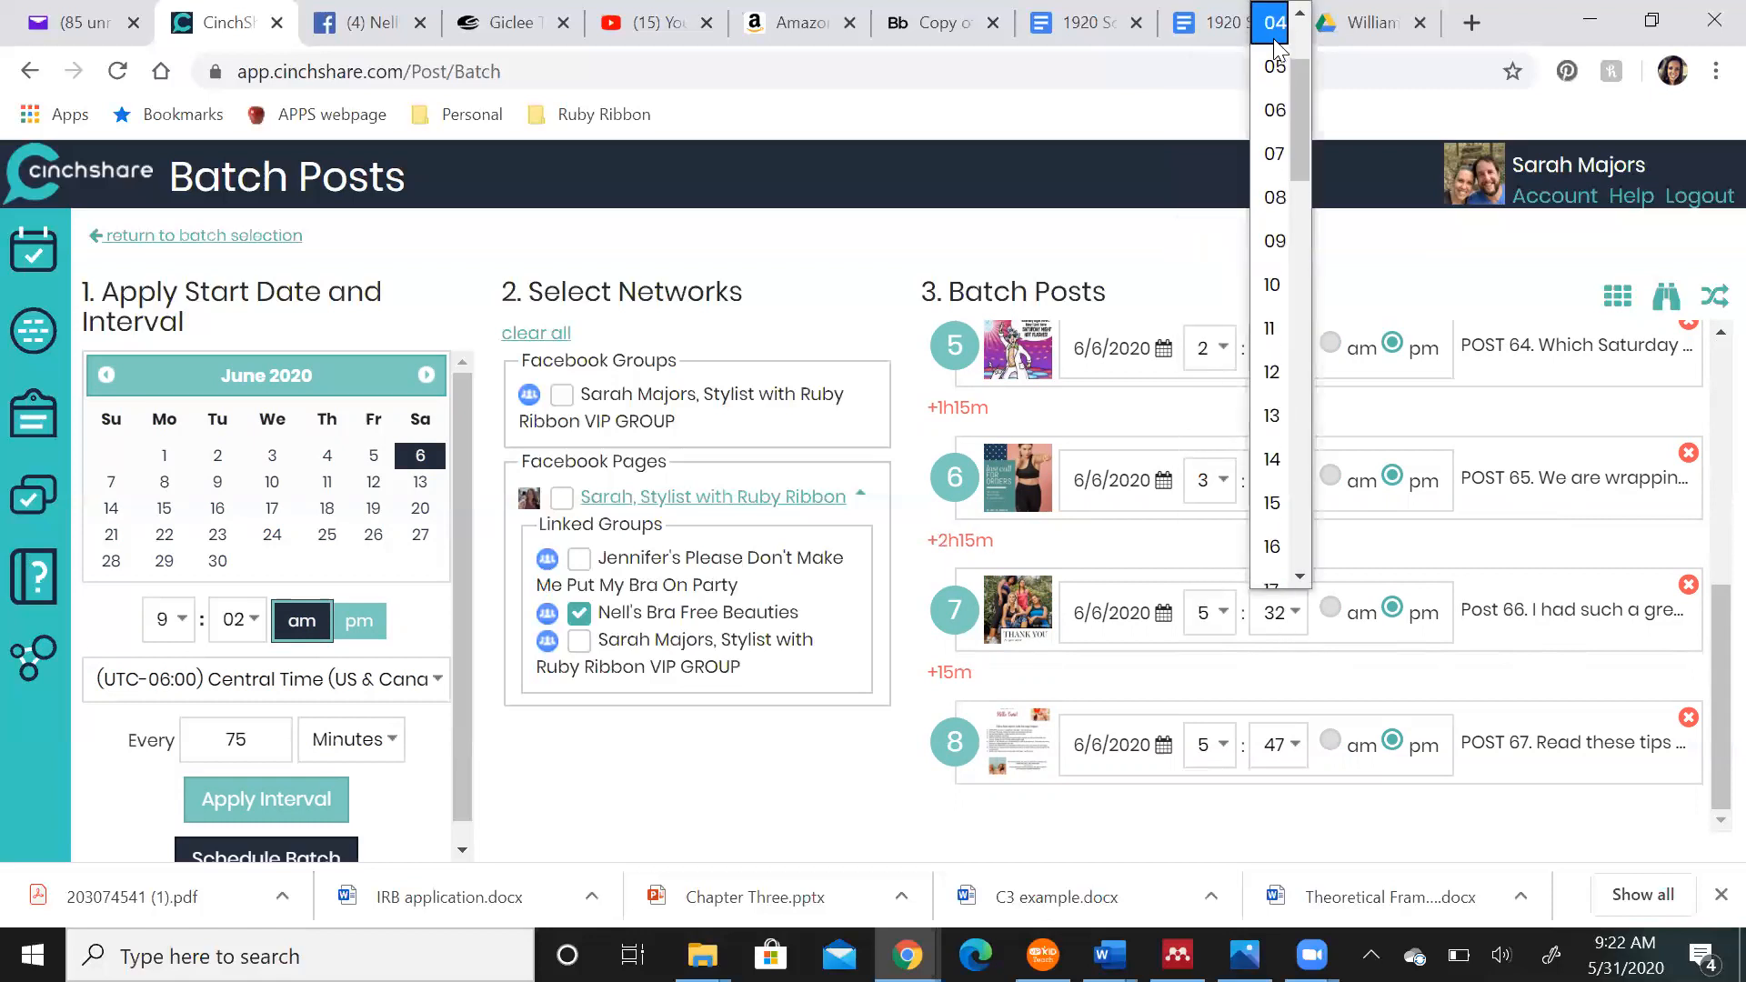
pyautogui.click(1274, 20)
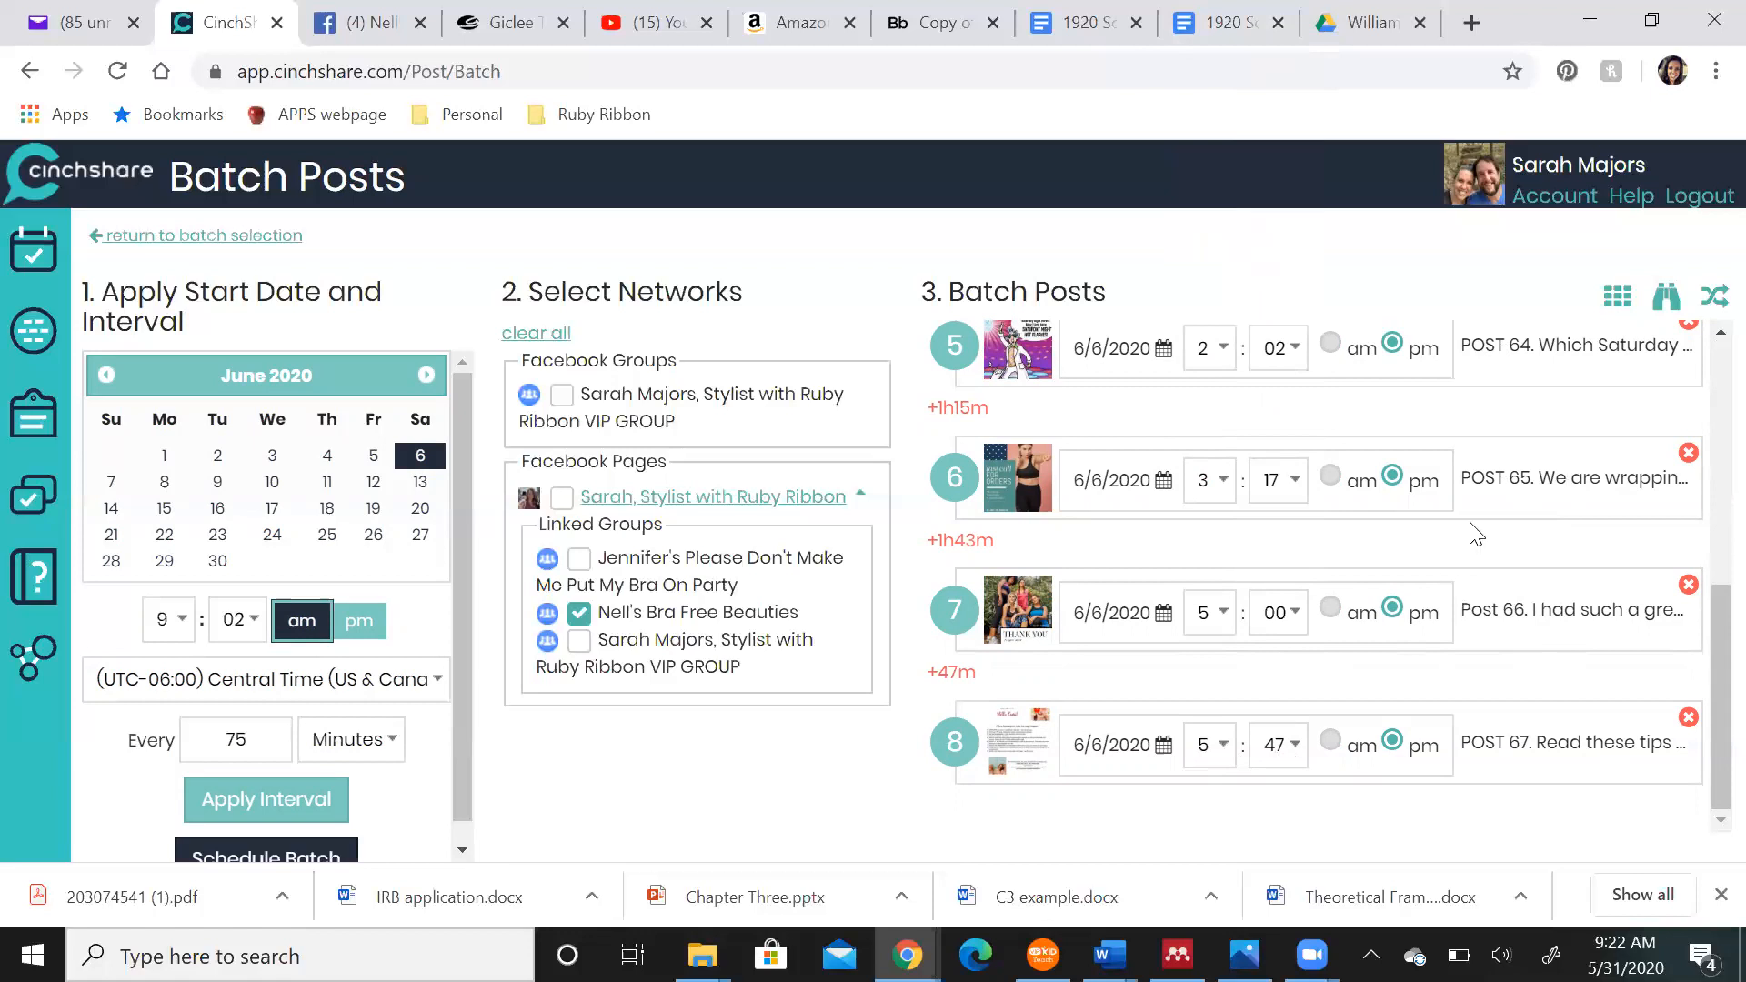
# Check the post times of the JFD Day 7 batch and schedule the batch
pyautogui.scroll(3, 1535, 488)
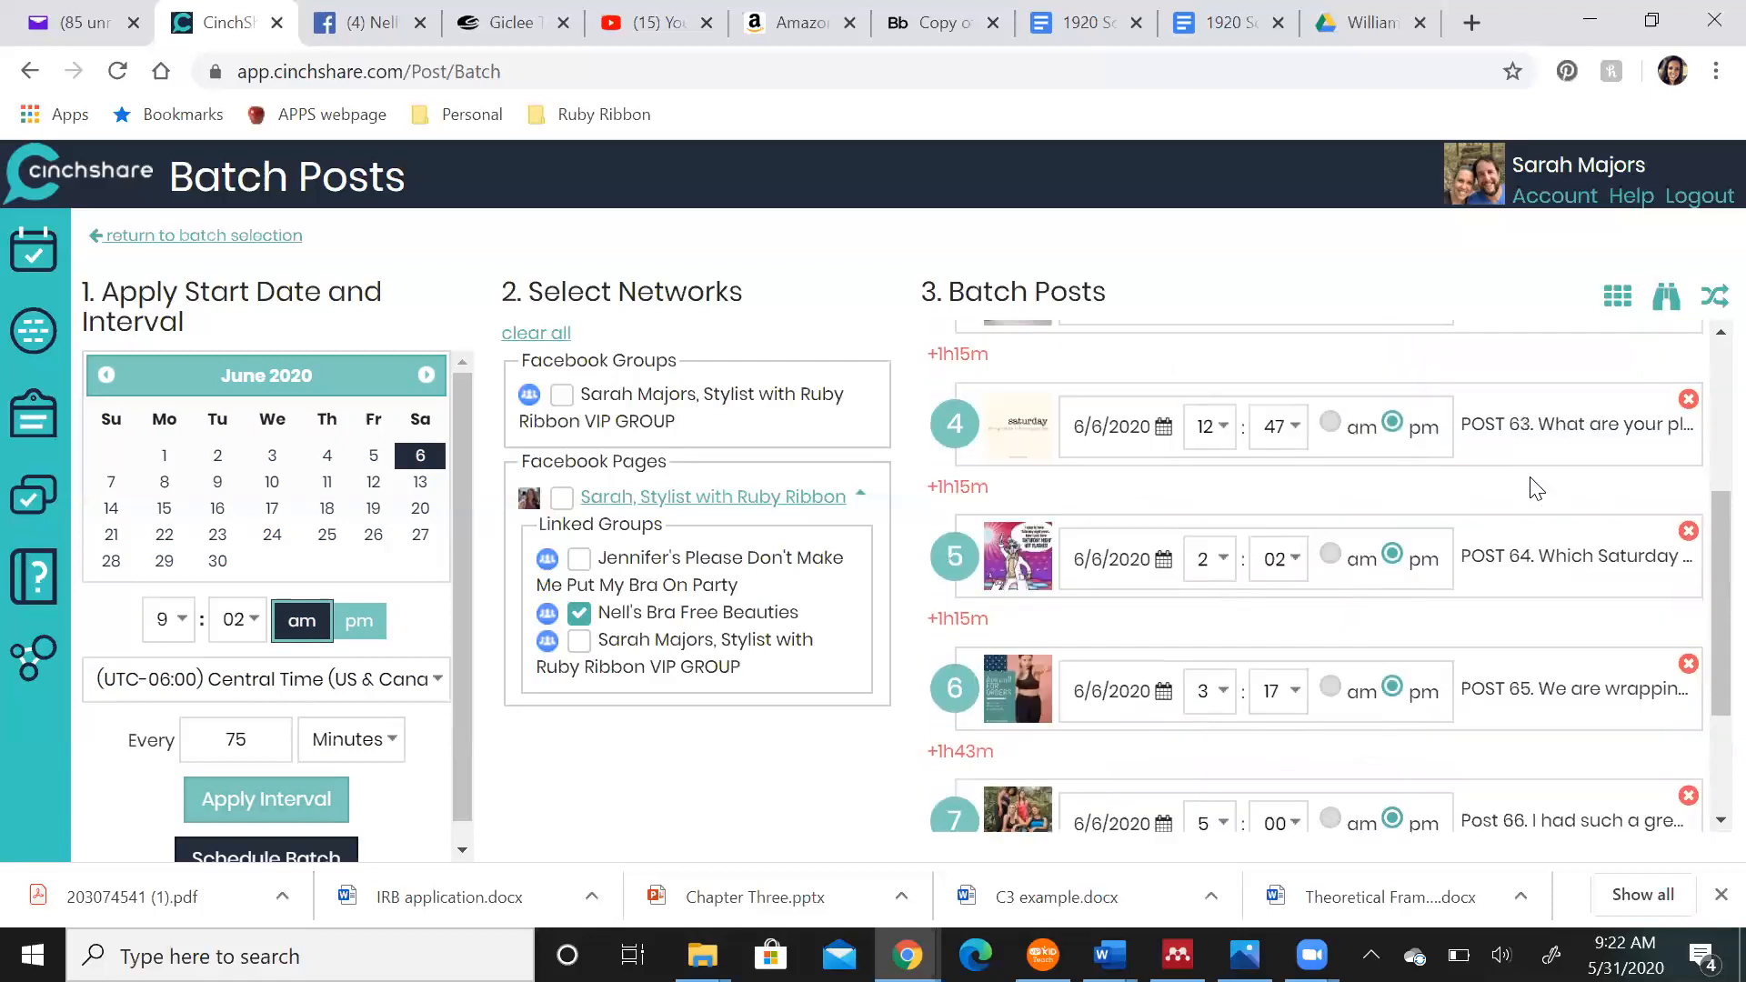
pyautogui.scroll(3, 1535, 489)
pyautogui.scroll(-3, 1530, 476)
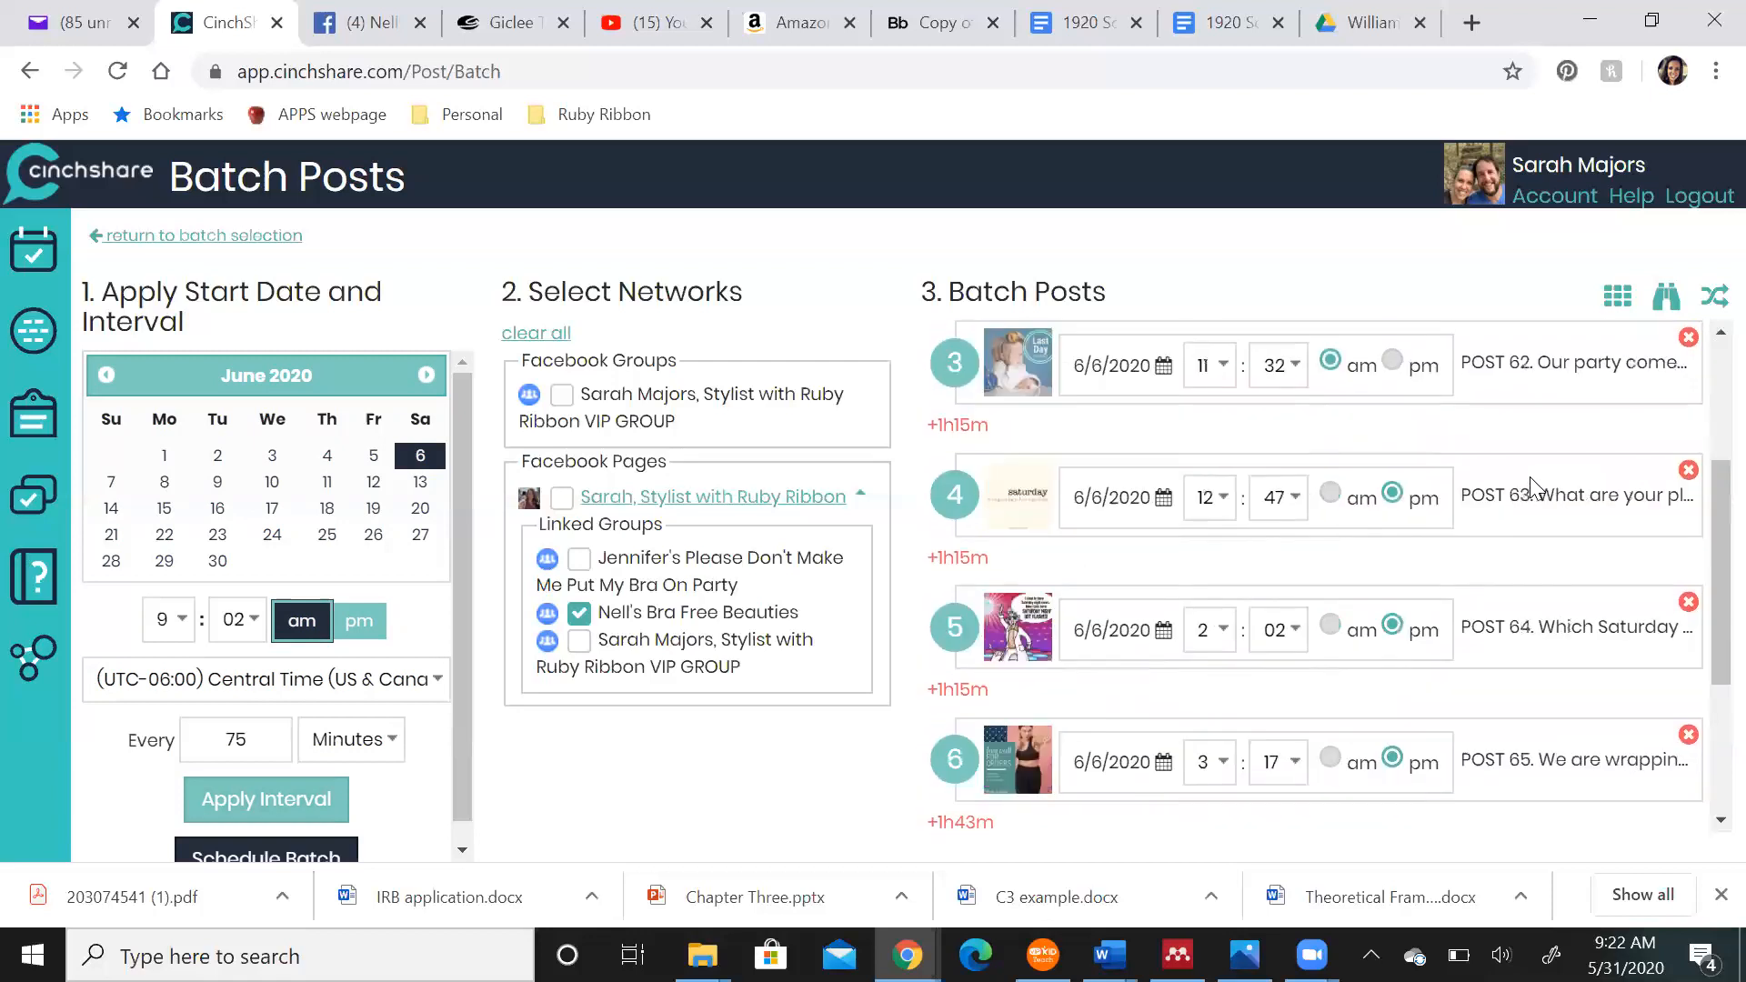
pyautogui.scroll(-3, 1528, 573)
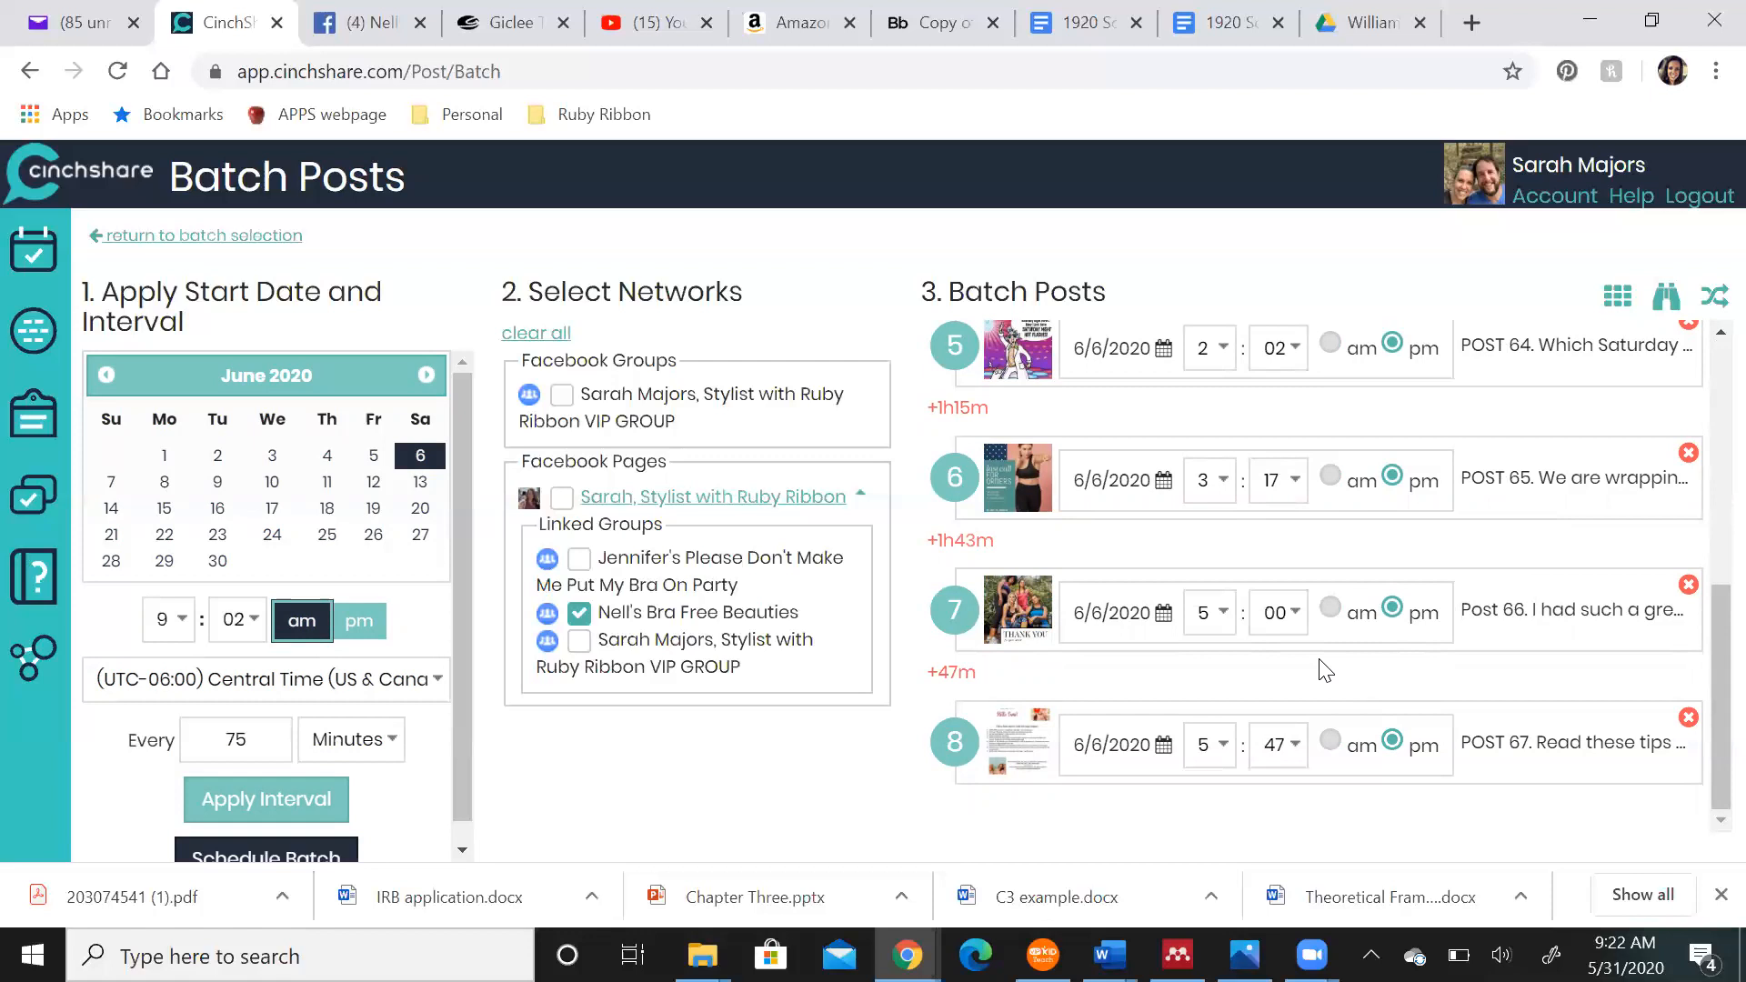
pyautogui.scroll(-1, 375, 784)
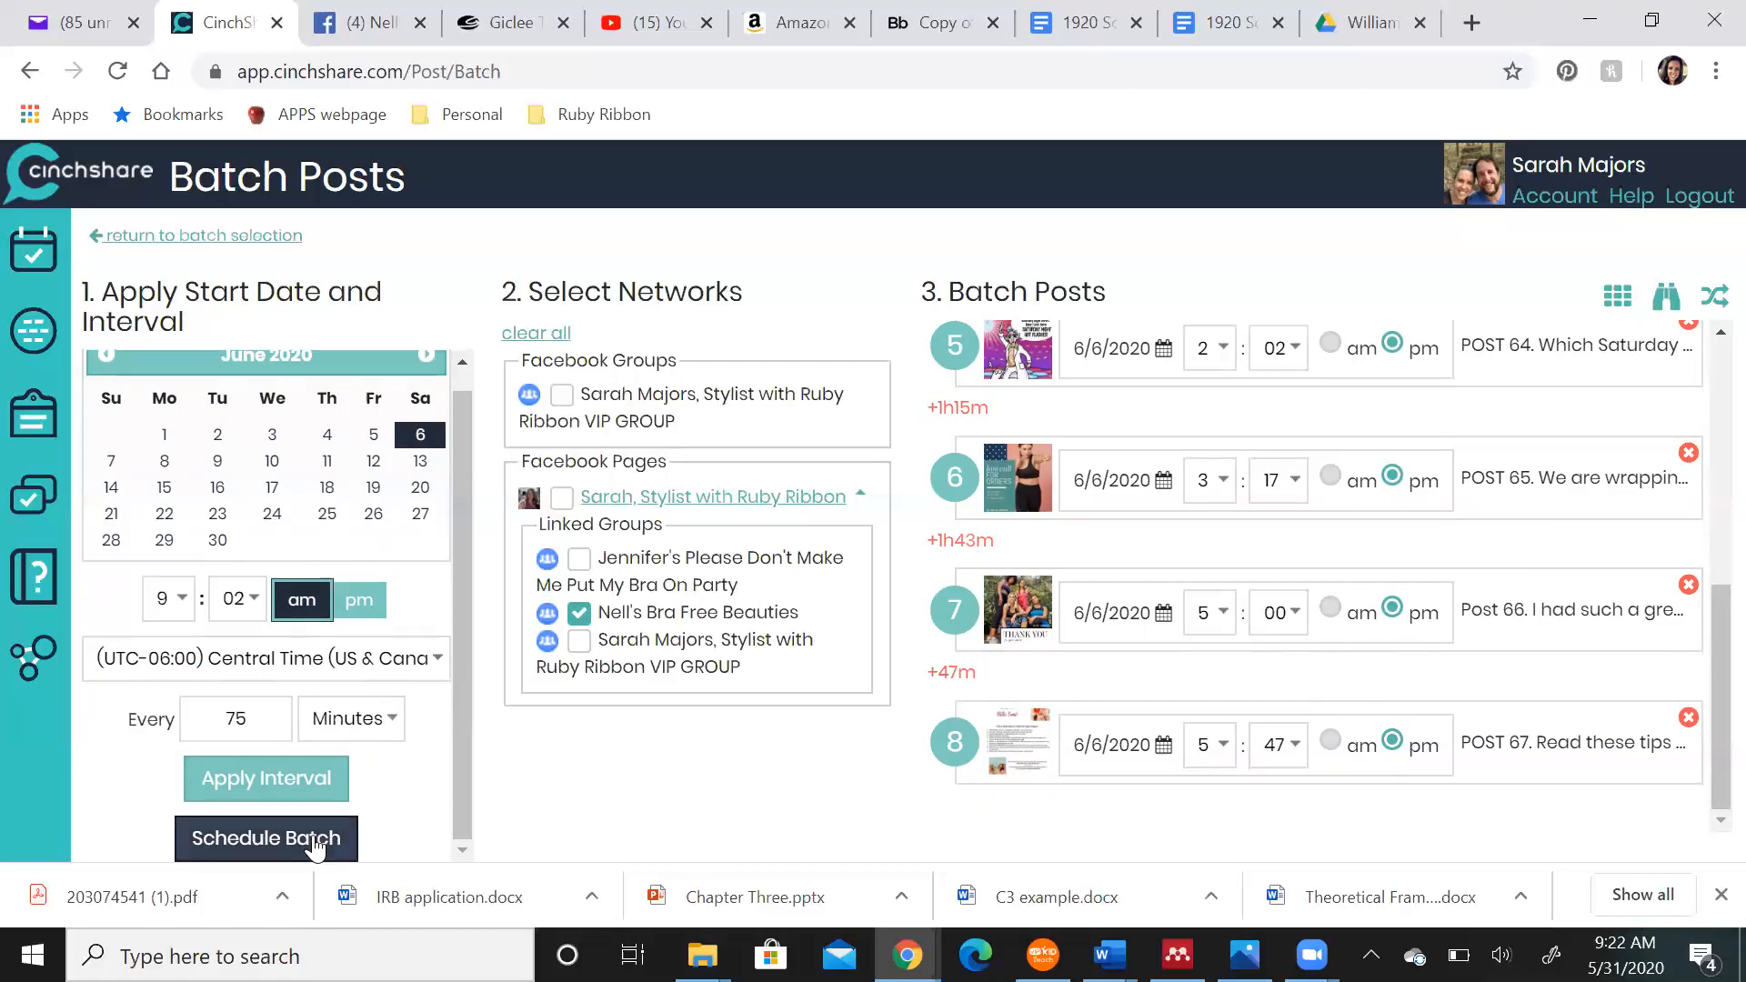
pyautogui.click(304, 834)
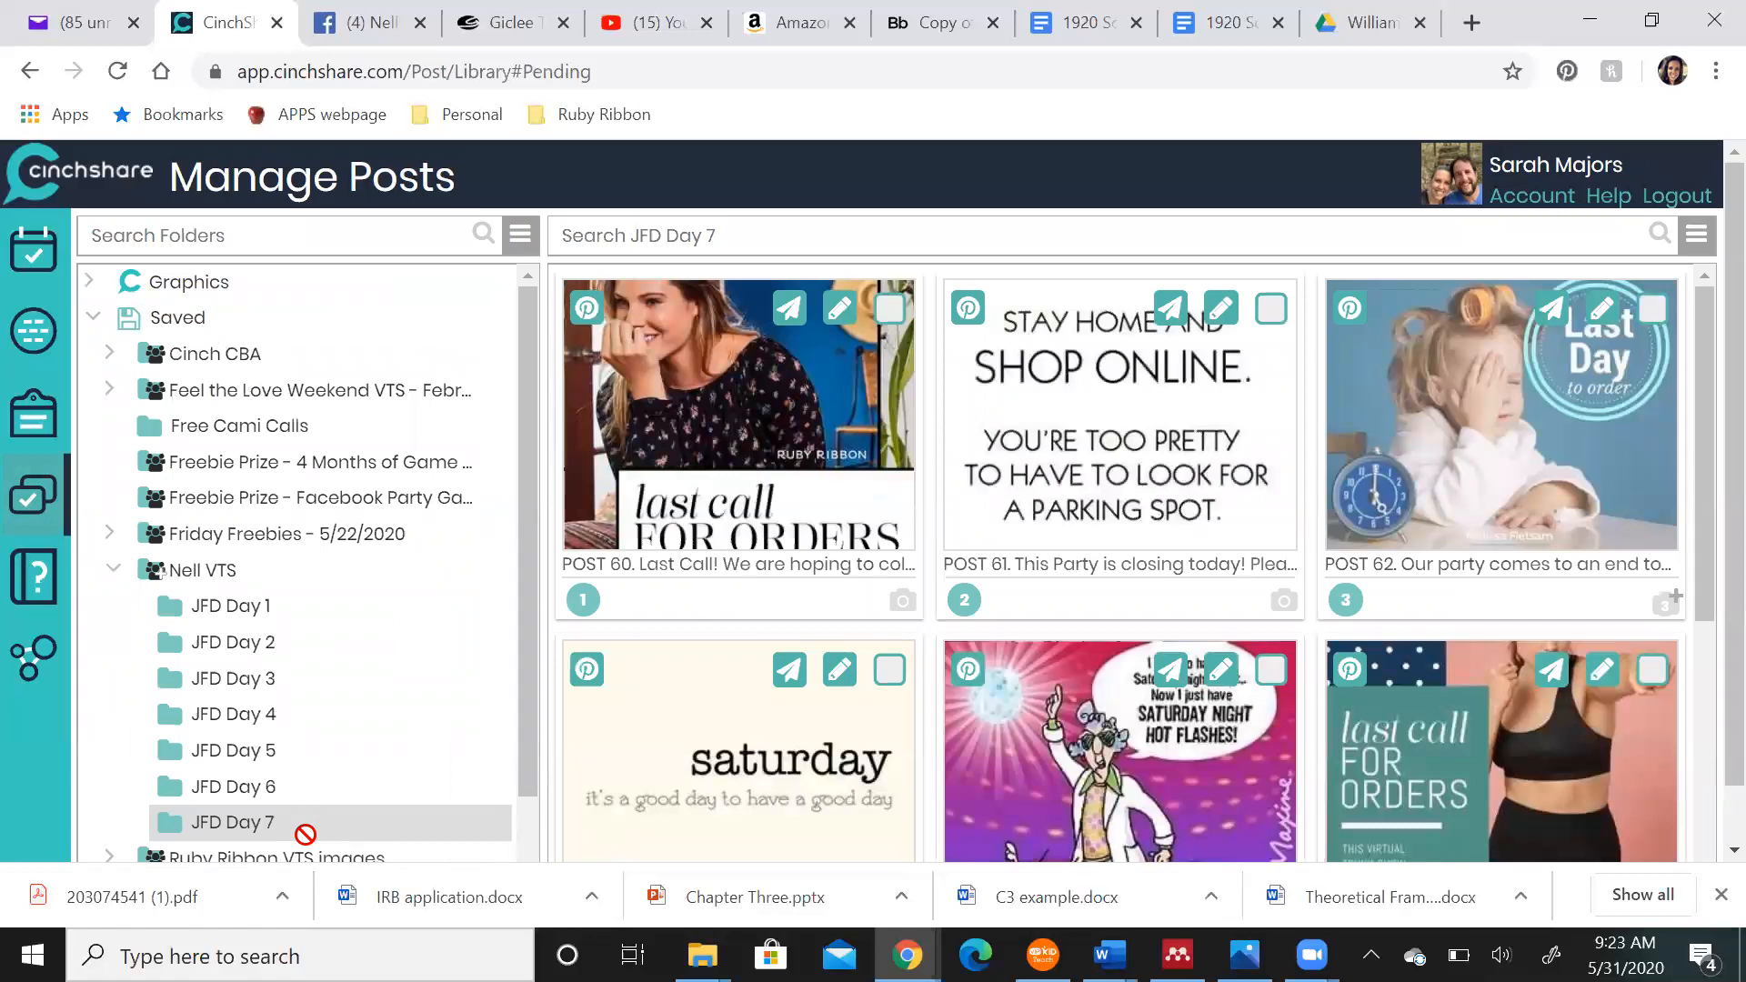
pyautogui.scroll(-1, 305, 834)
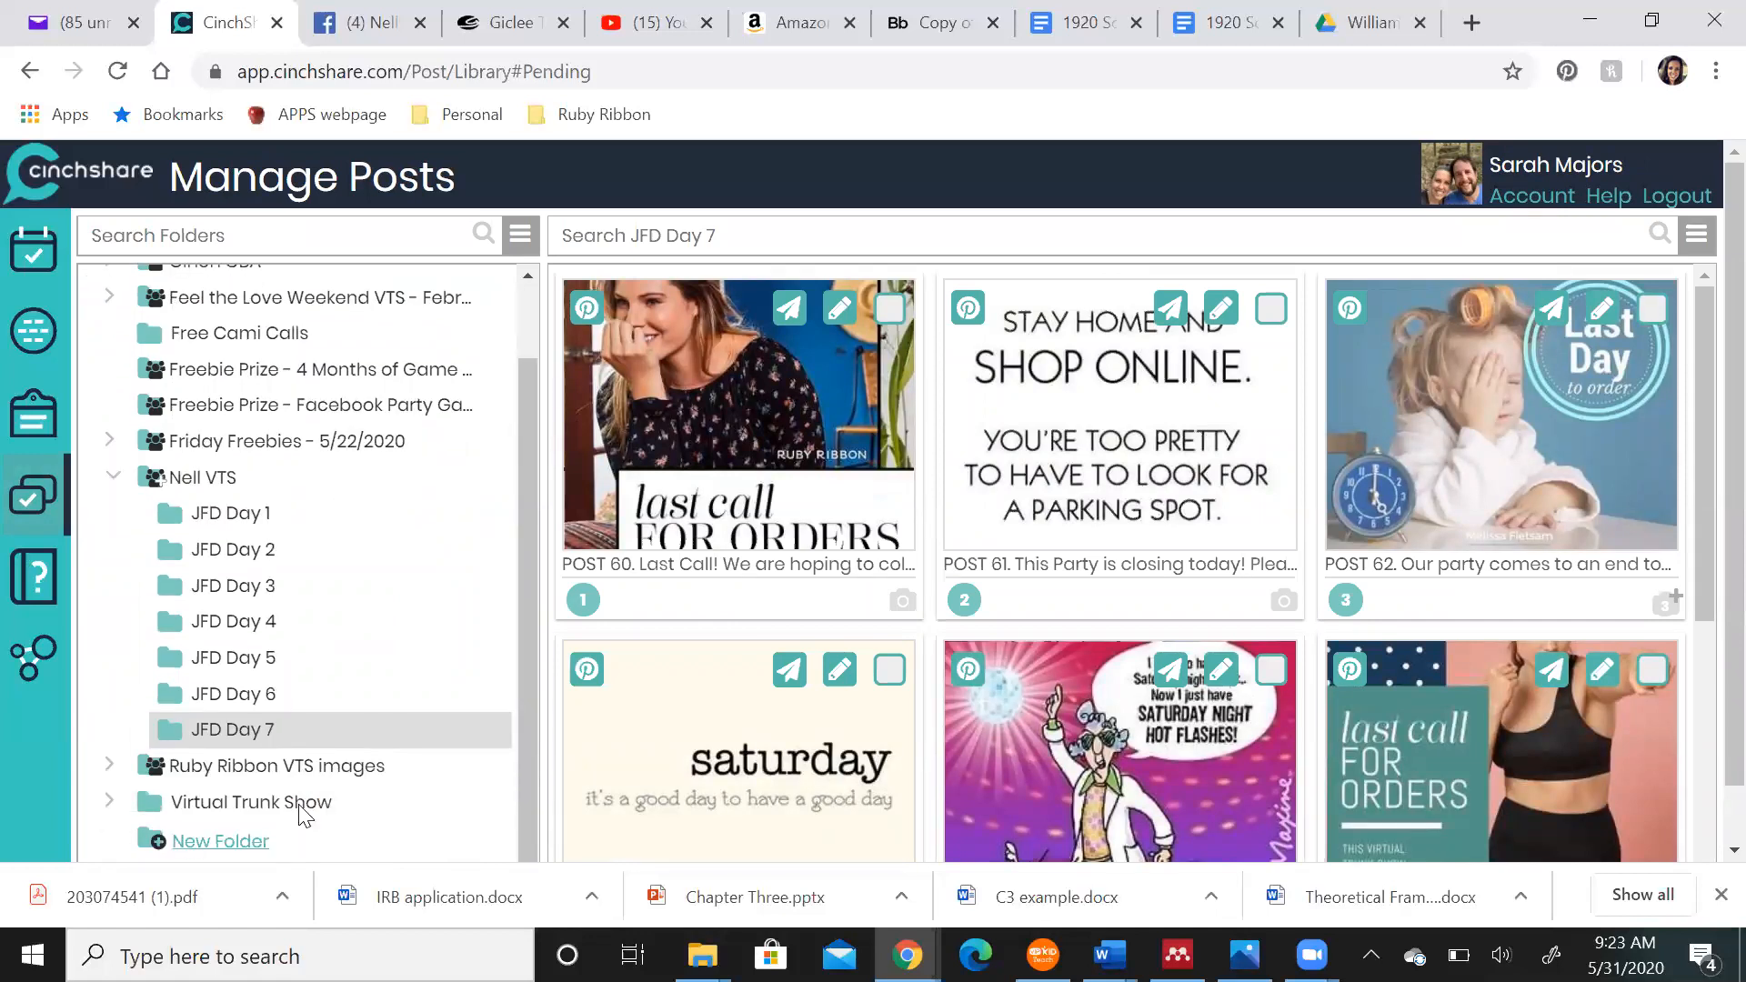
# Switch to the hostess's Facebook group, open its description for editing, check the fit form and shop links, and confirm it
pyautogui.click(373, 27)
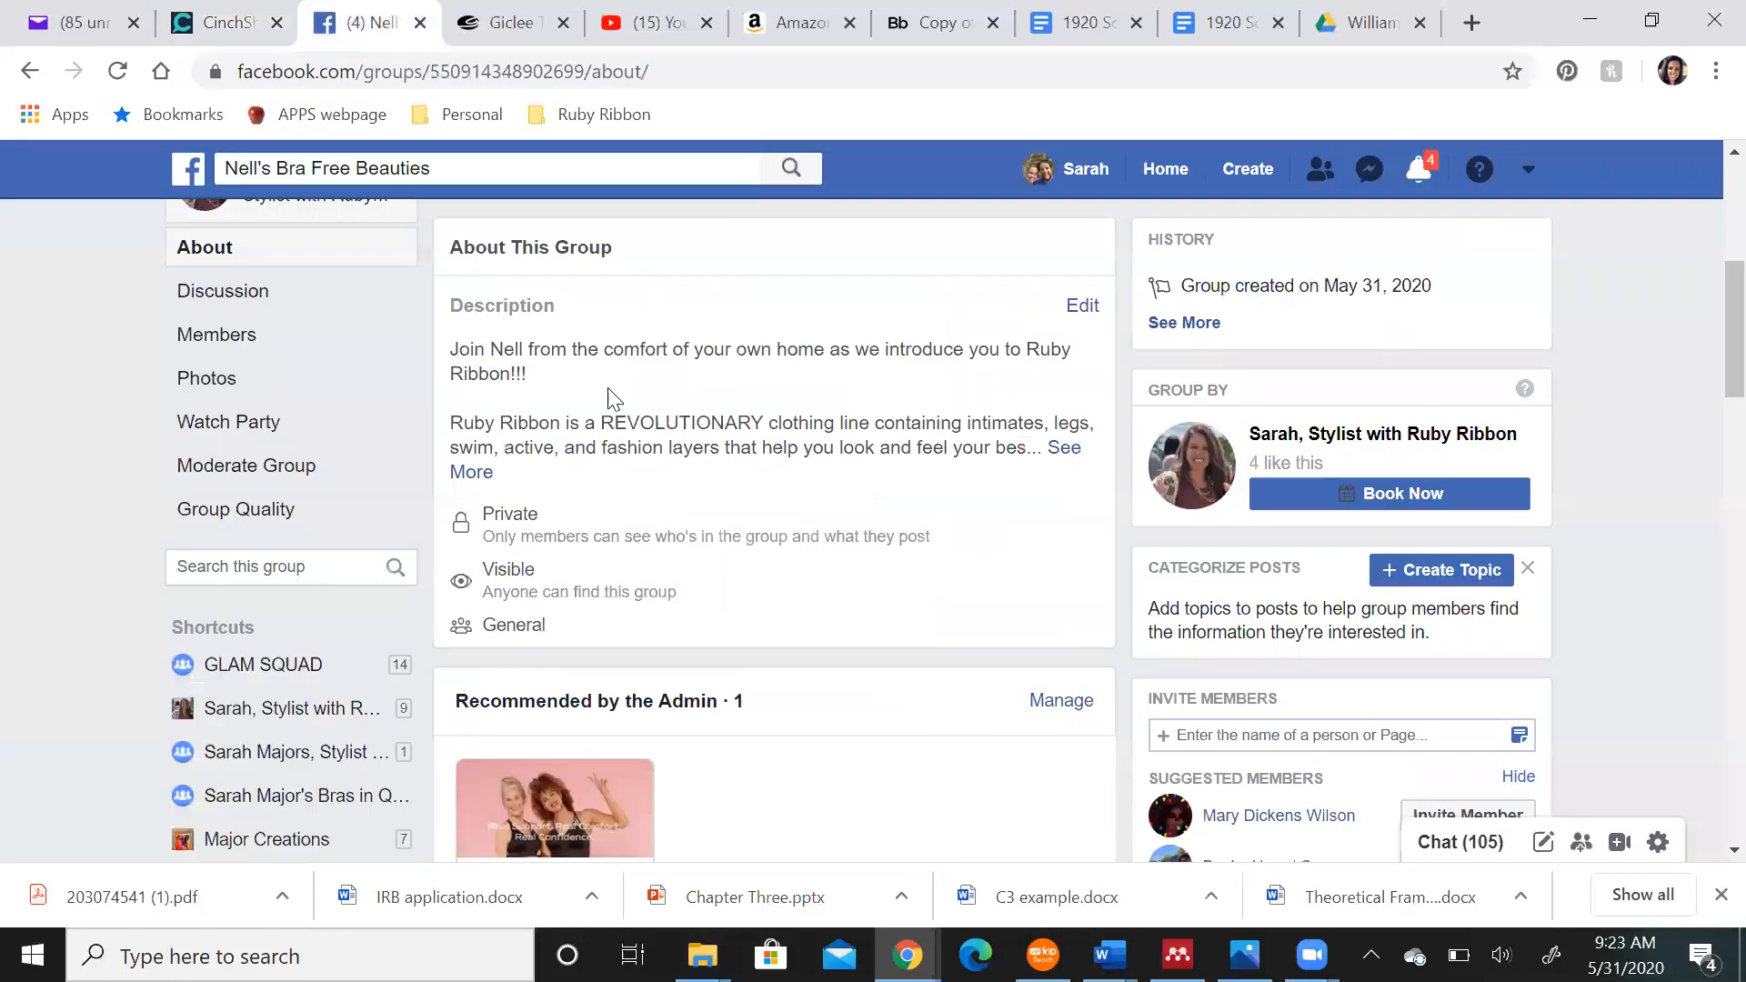
pyautogui.scroll(5, 775, 440)
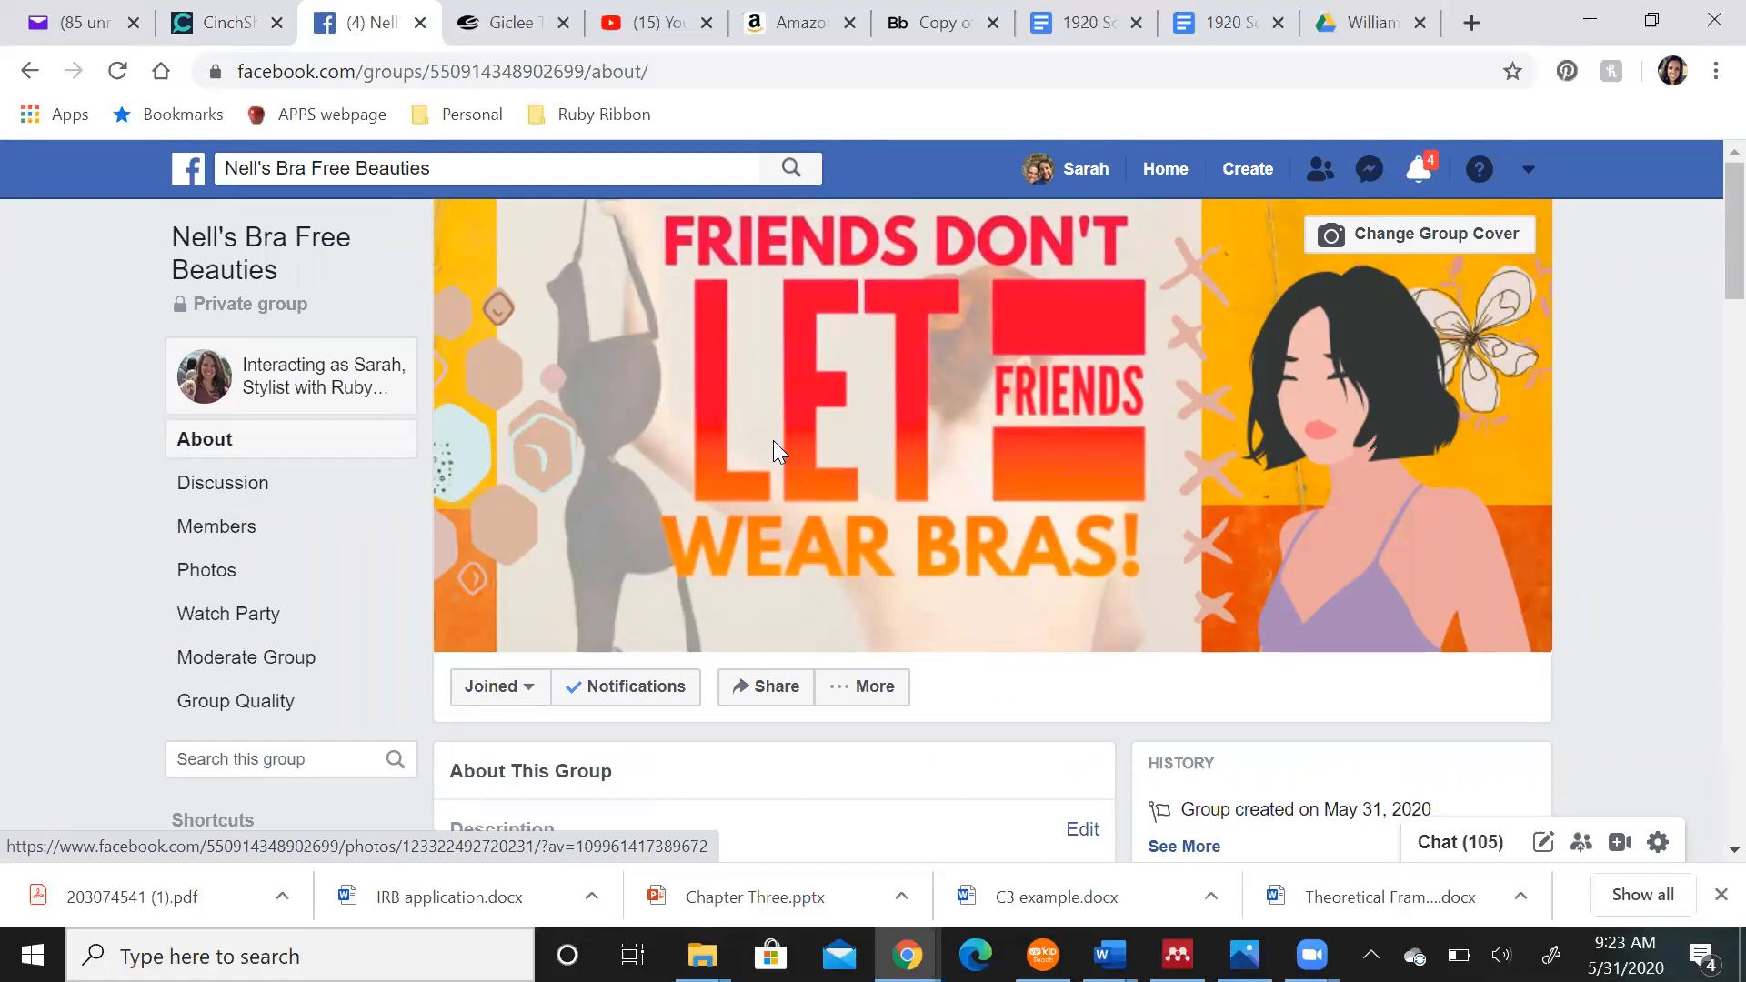
pyautogui.scroll(-5, 912, 491)
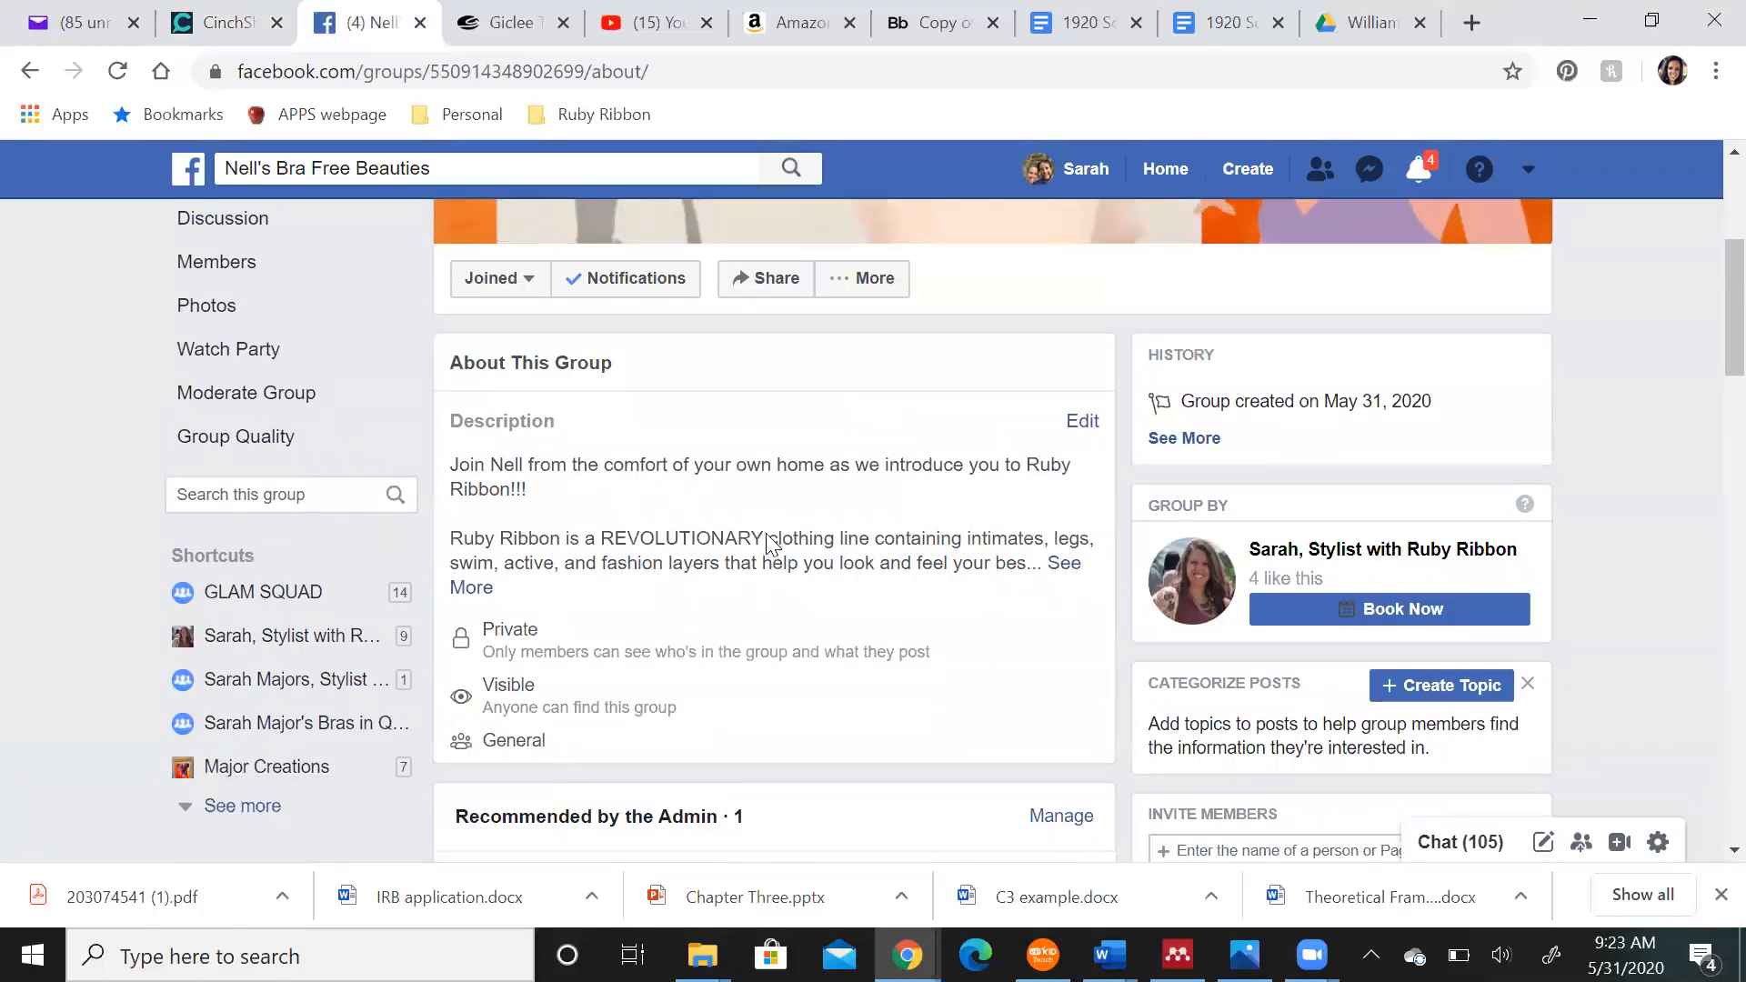
pyautogui.click(1082, 422)
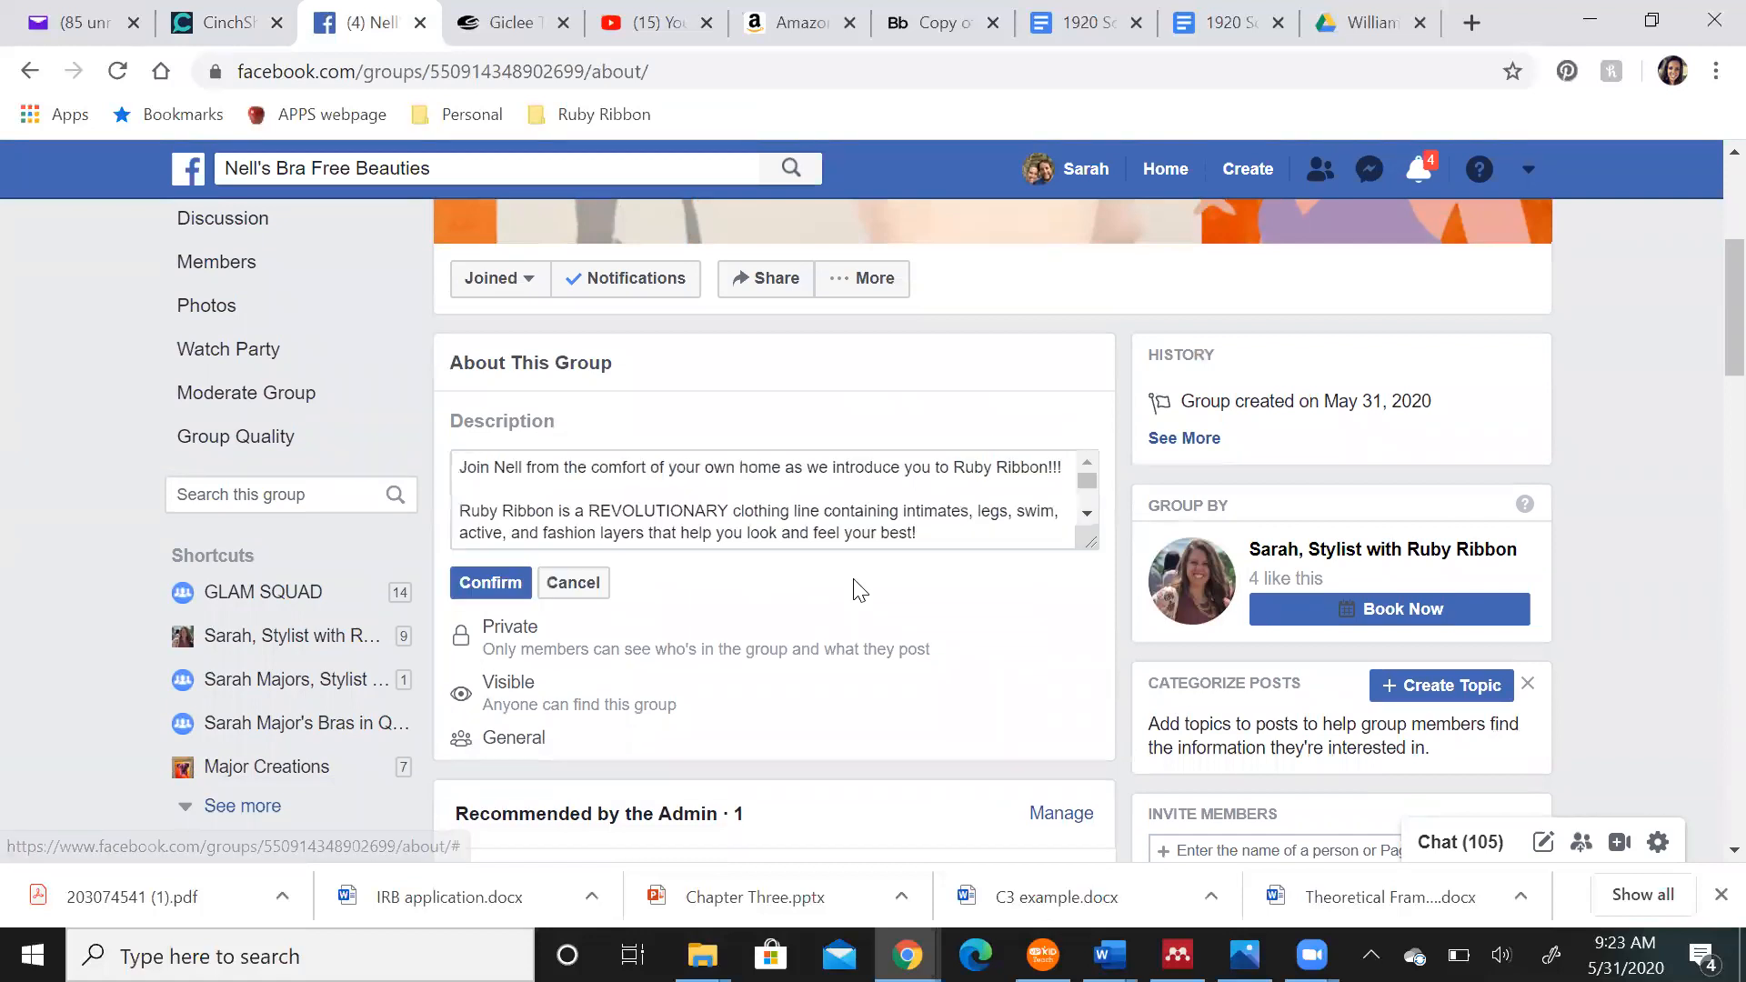
pyautogui.scroll(-5, 805, 526)
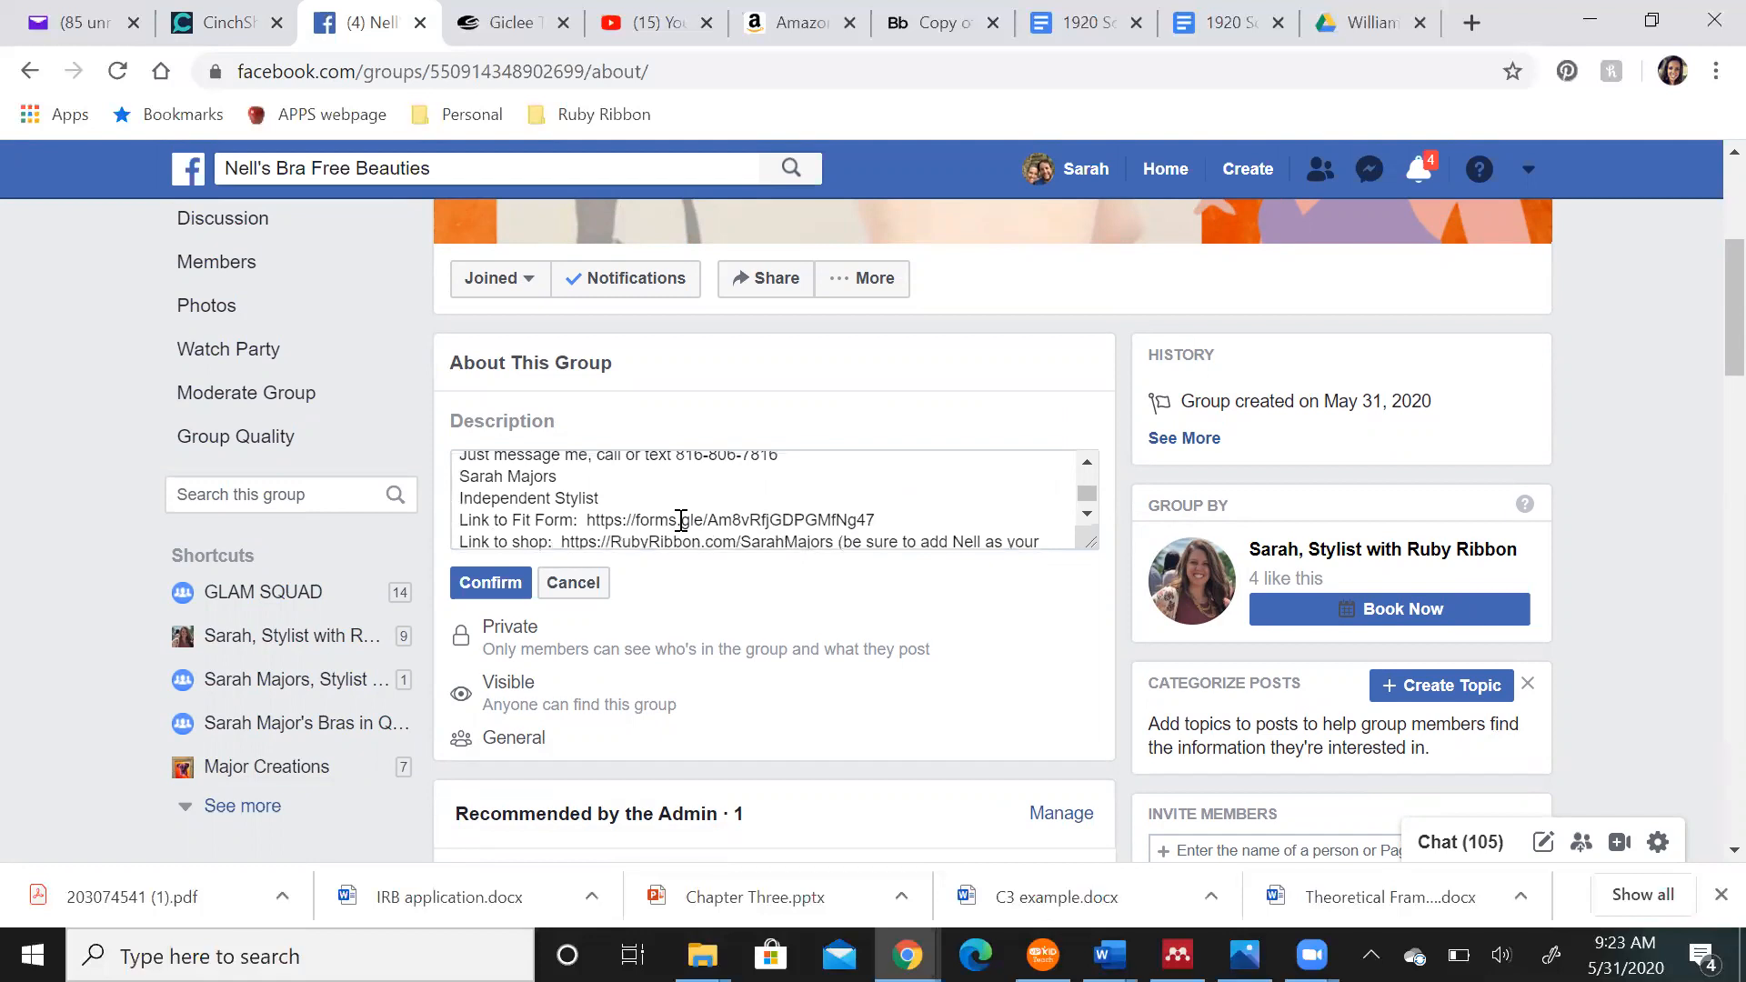
pyautogui.scroll(-1, 681, 521)
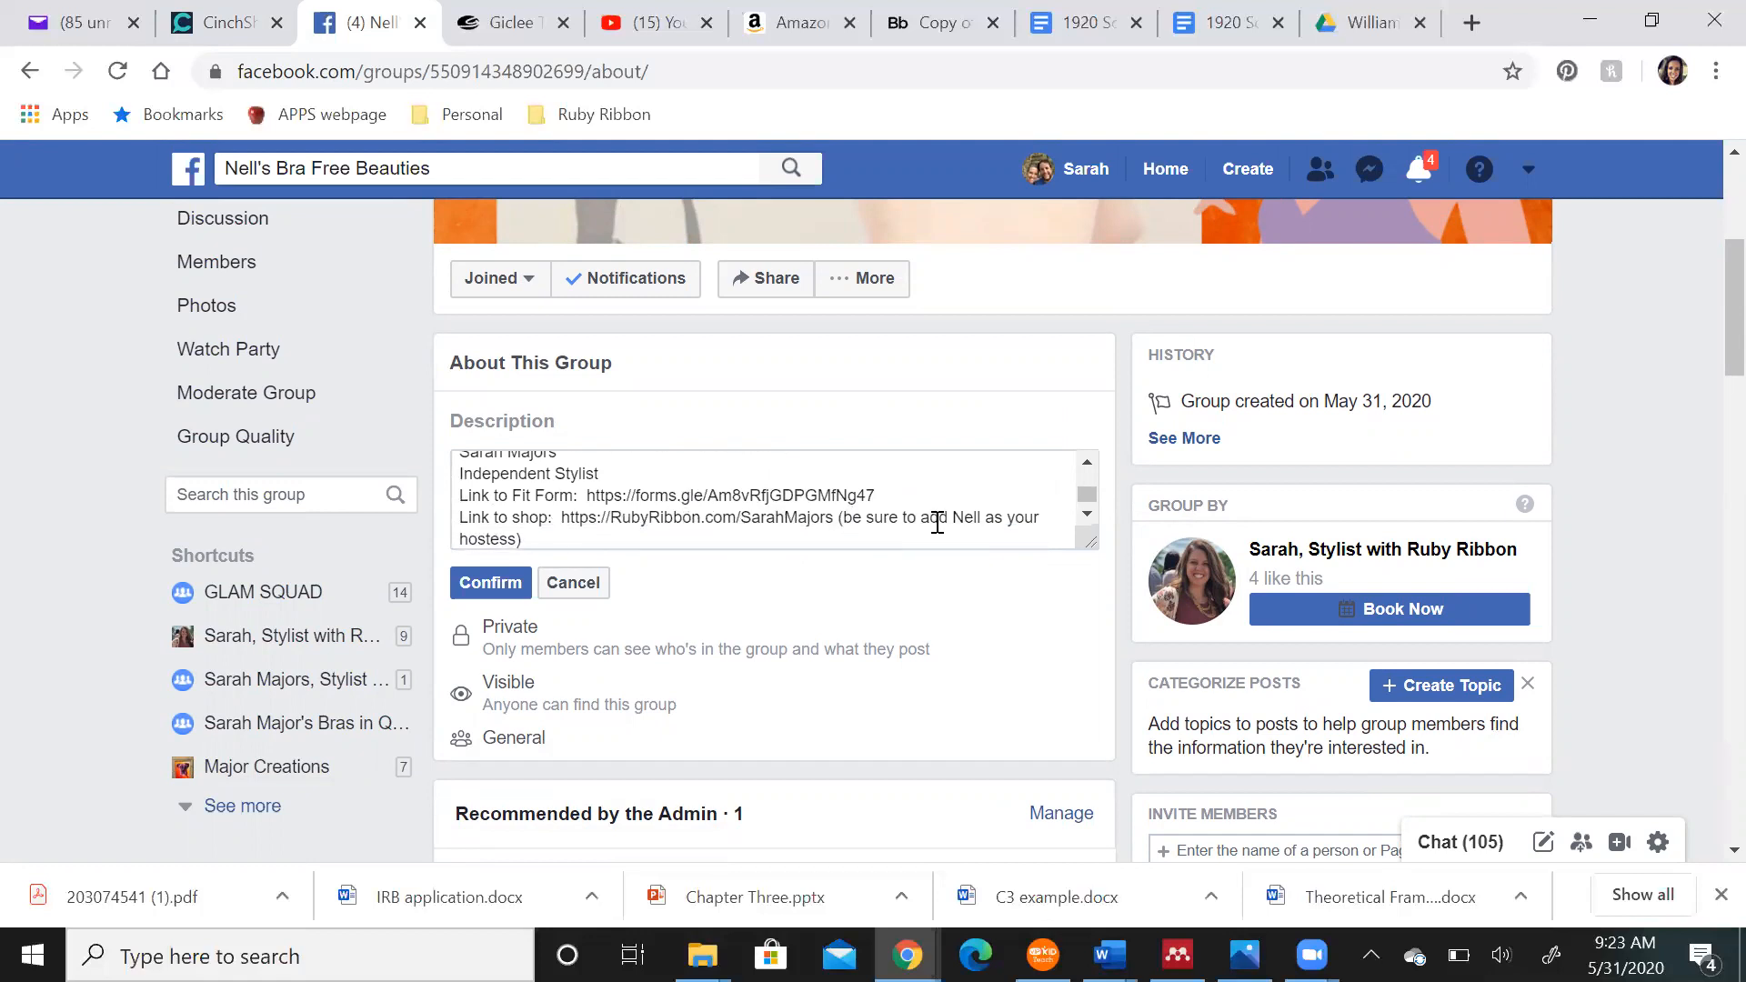
pyautogui.click(490, 583)
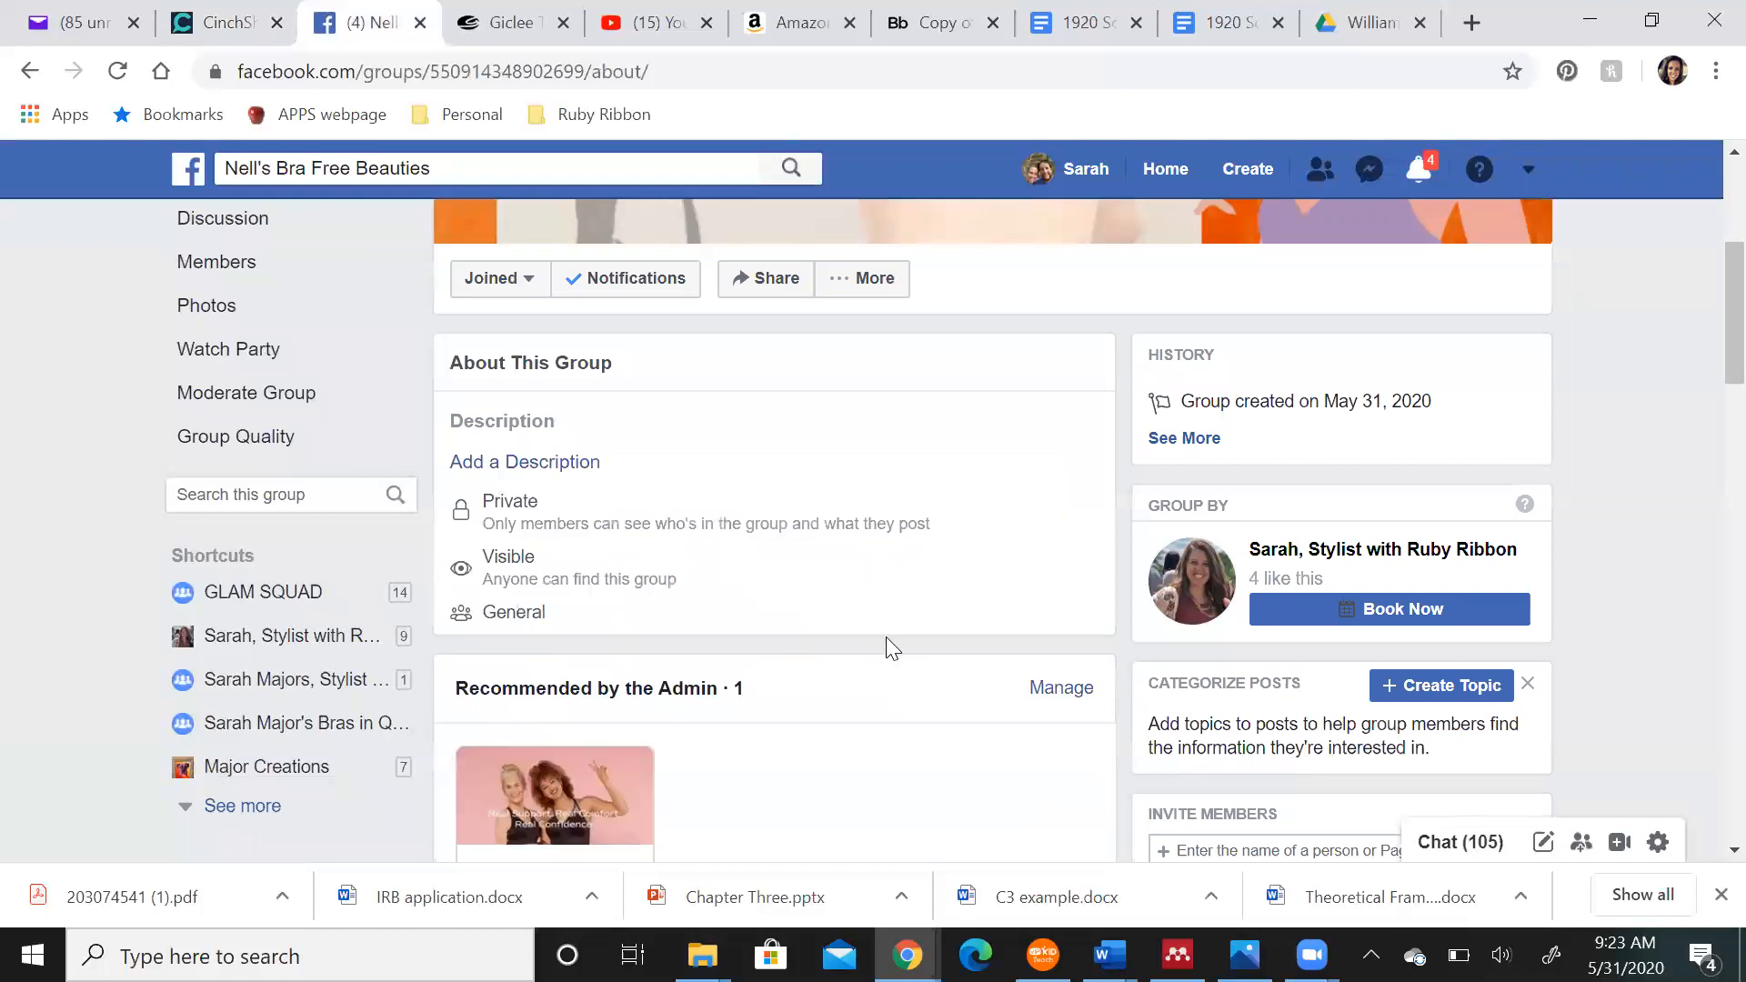
# Look over the recommended group and the other sections of the group's About page
pyautogui.scroll(-3, 900, 741)
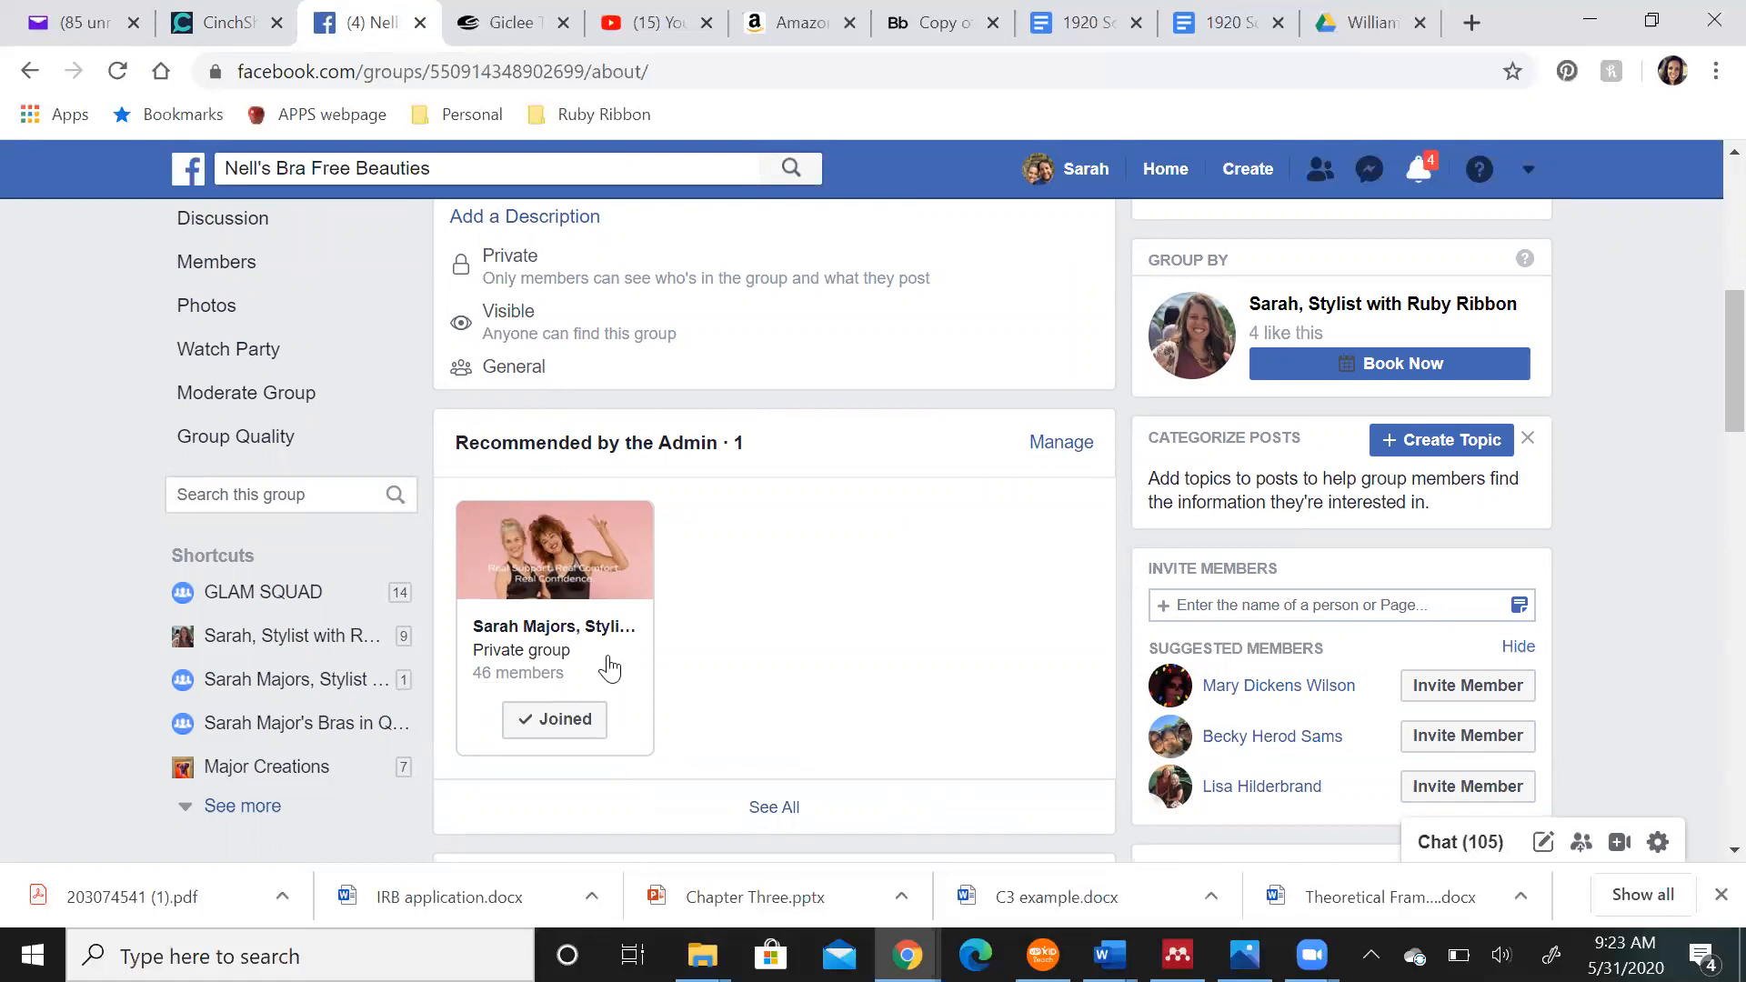
pyautogui.scroll(3, 616, 669)
pyautogui.scroll(-3, 616, 669)
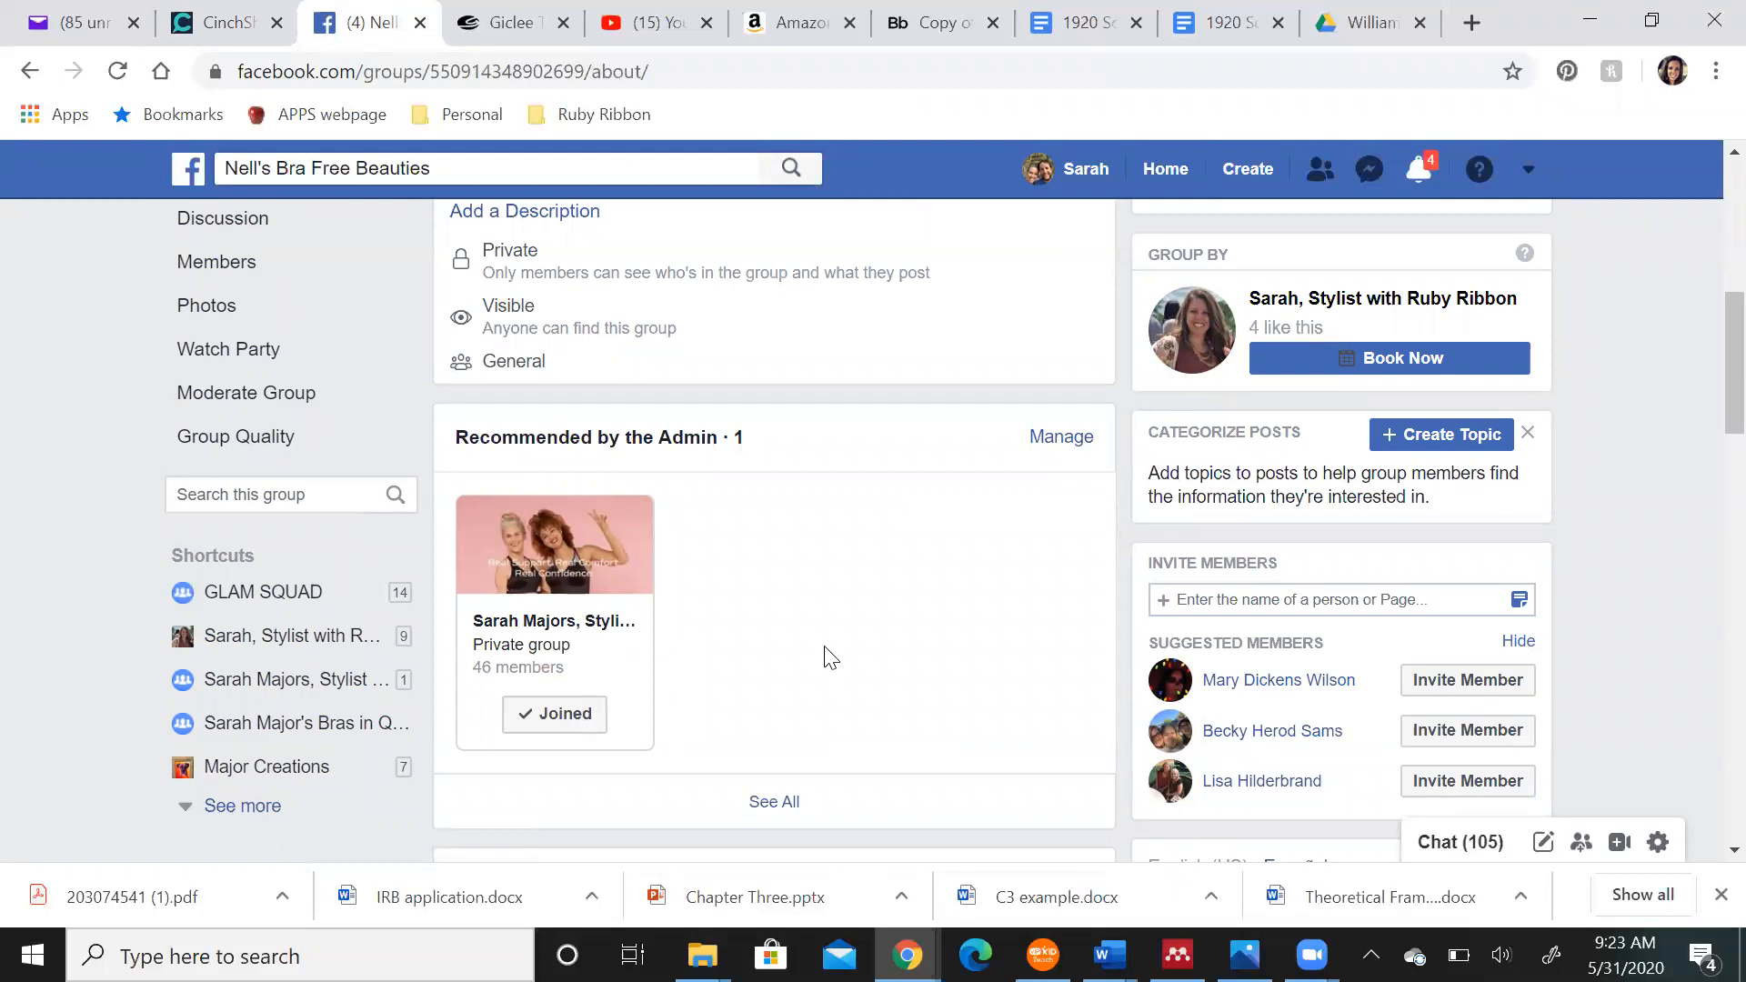
pyautogui.scroll(-6, 826, 654)
pyautogui.scroll(7, 826, 655)
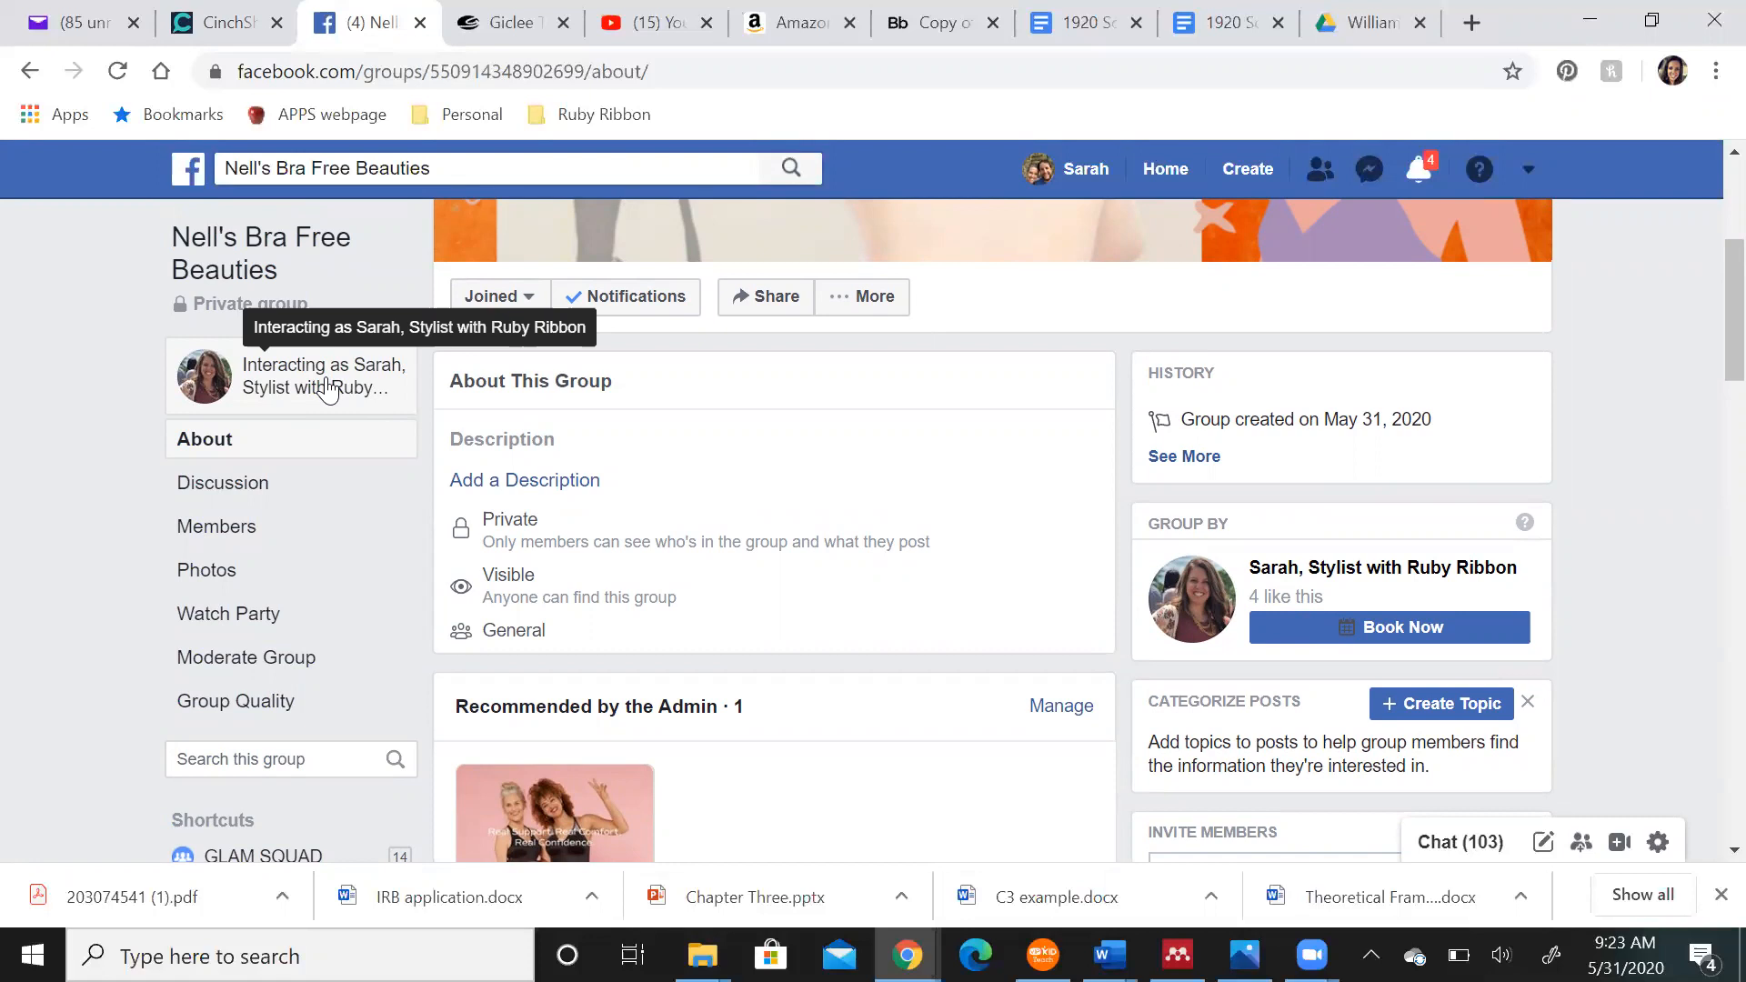
# Switch the group interaction identity to the personal profile and back to the Ruby Ribbon stylist page
pyautogui.click(327, 388)
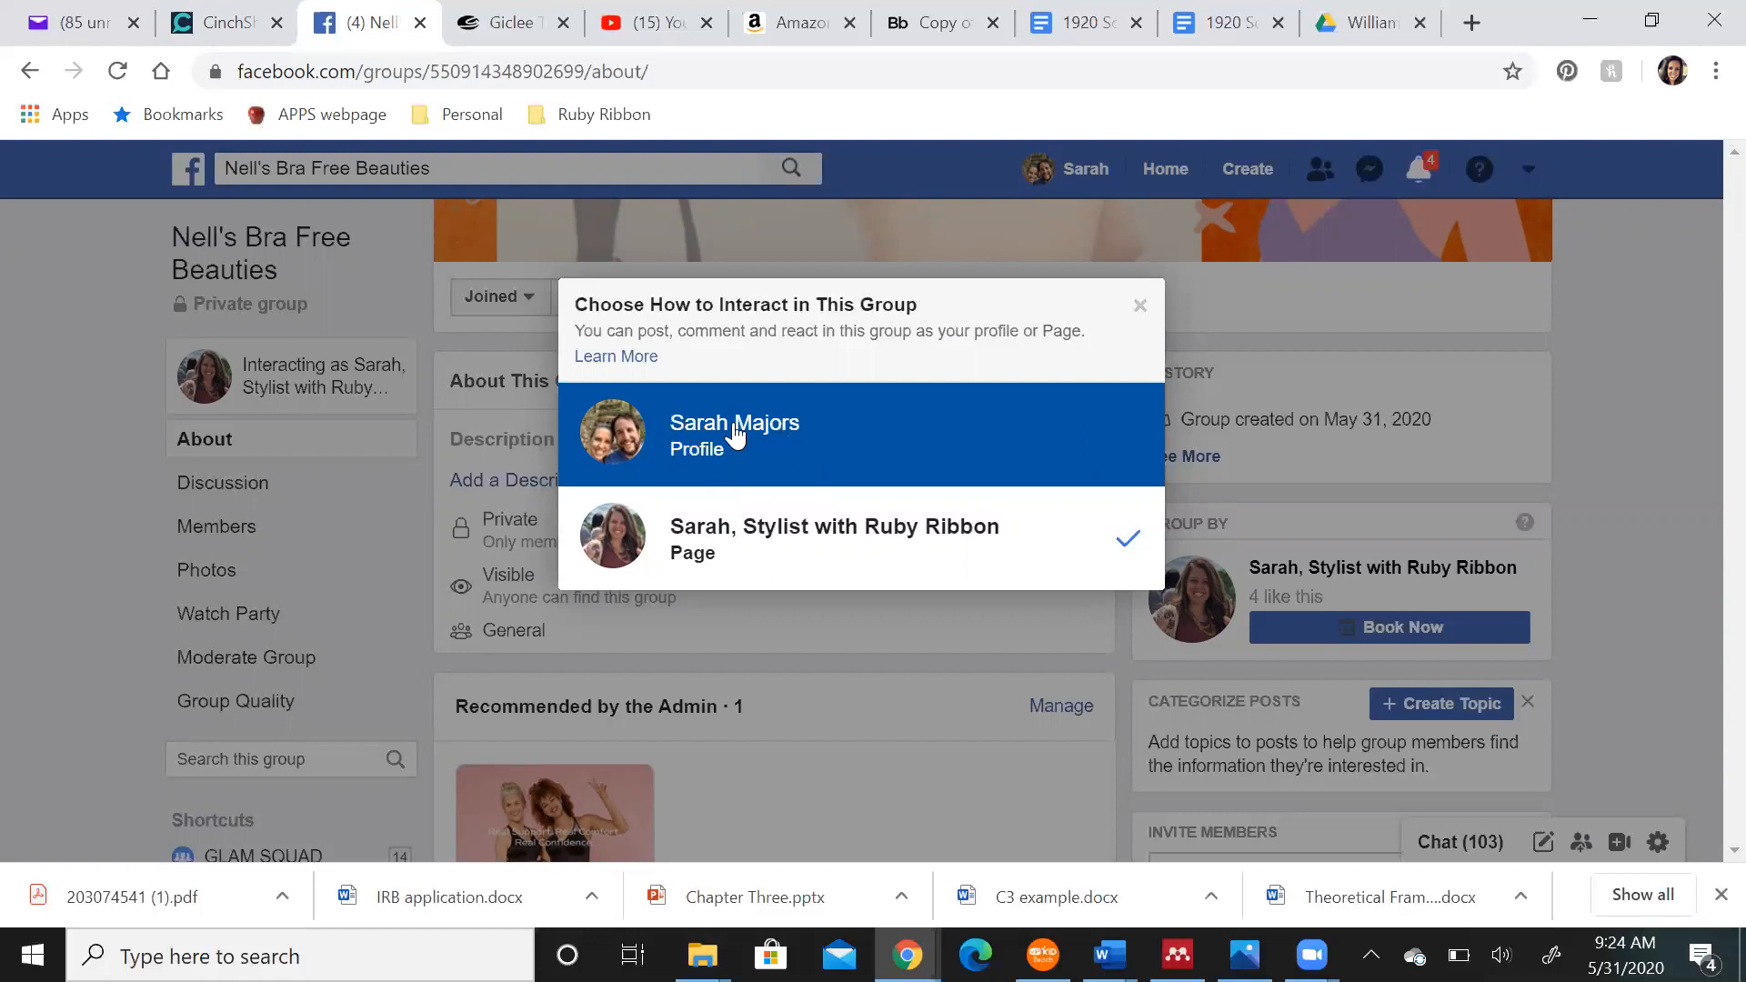
pyautogui.click(792, 544)
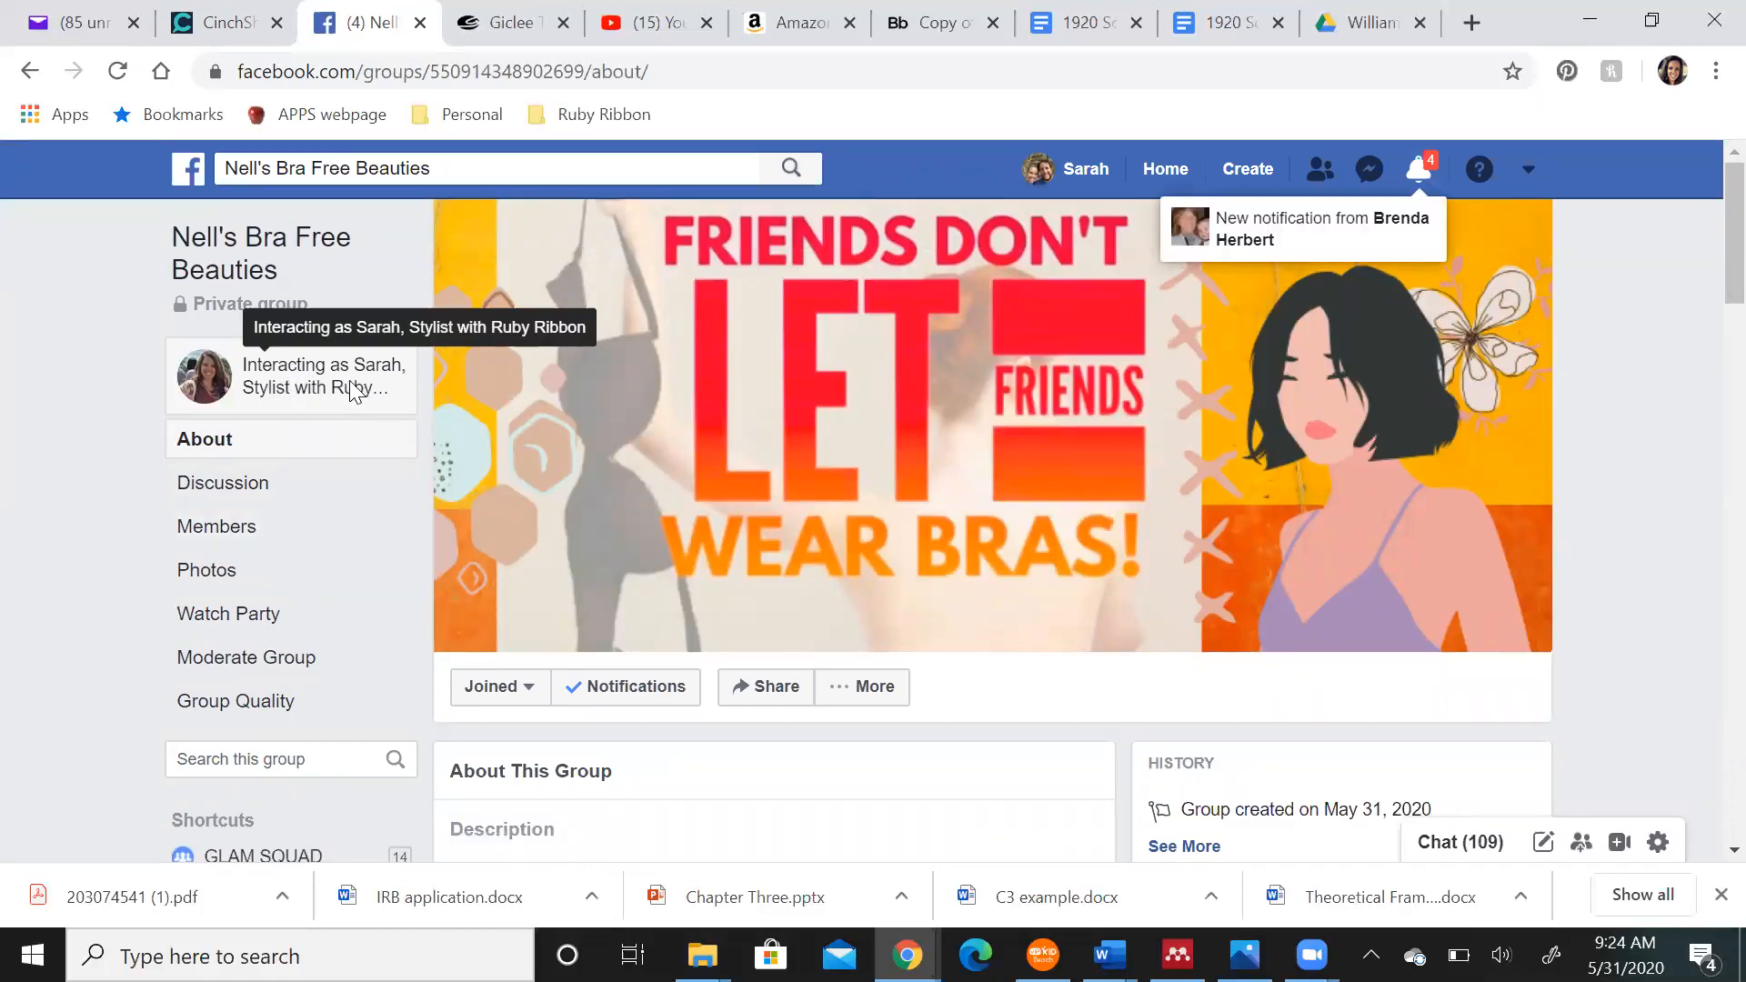
pyautogui.click(351, 391)
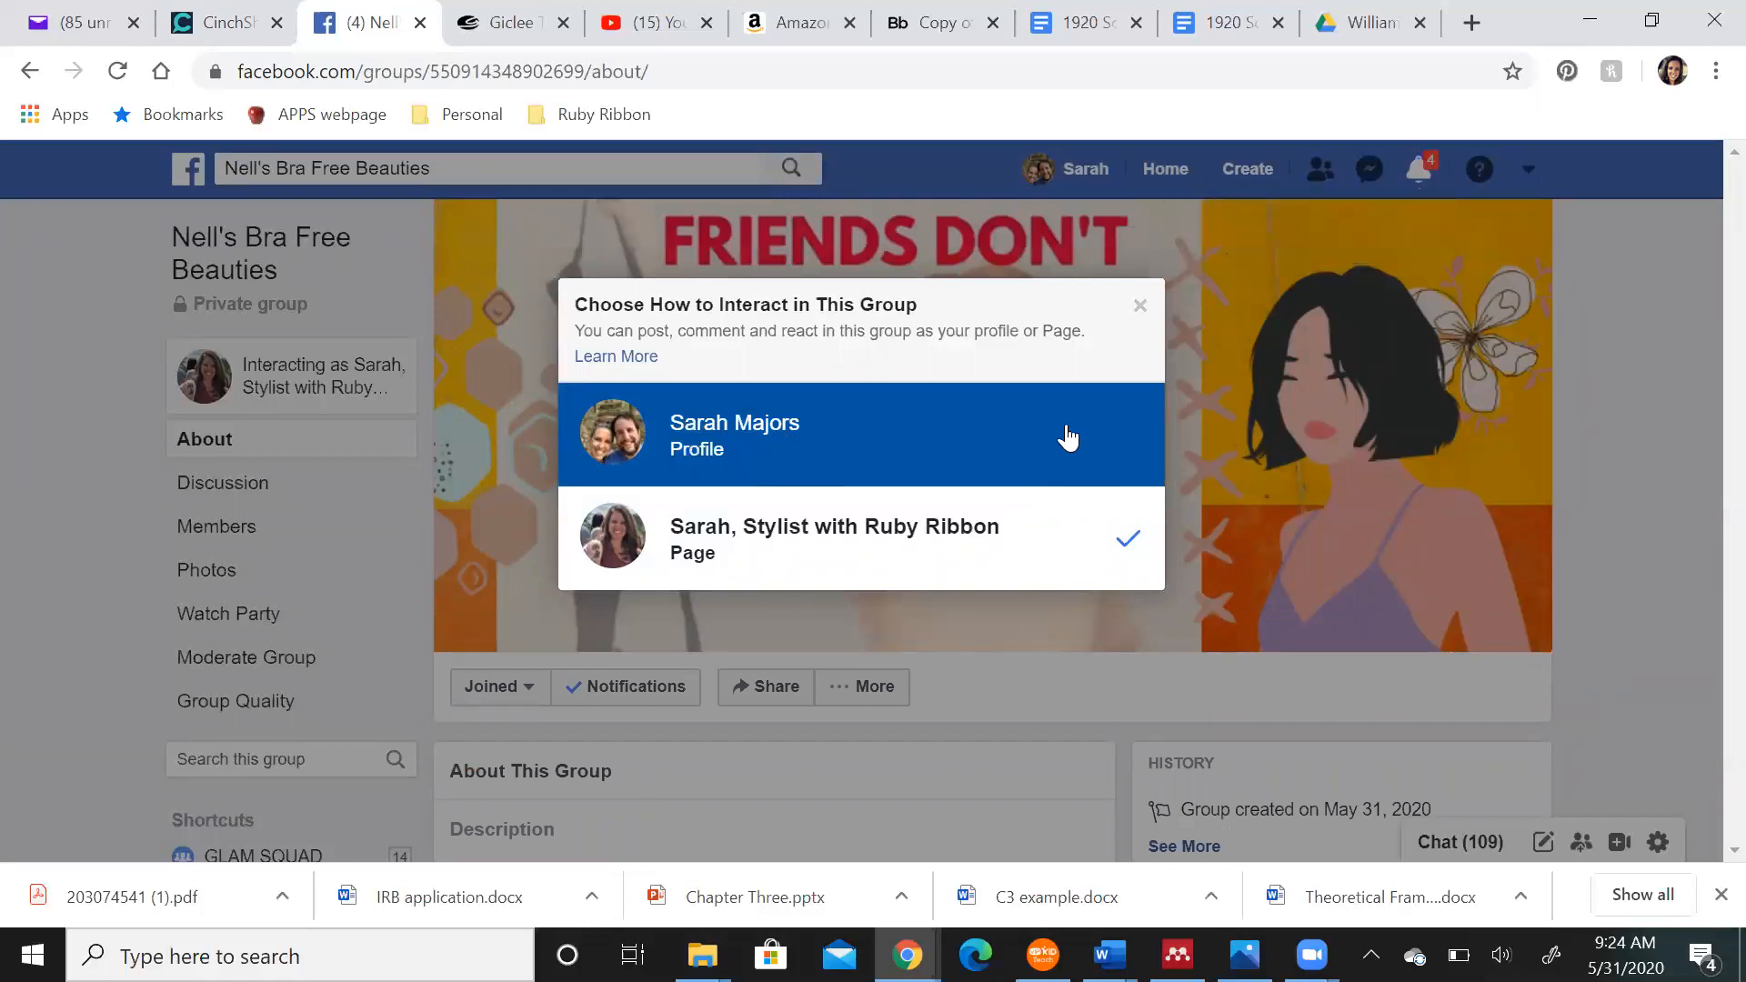
pyautogui.click(953, 458)
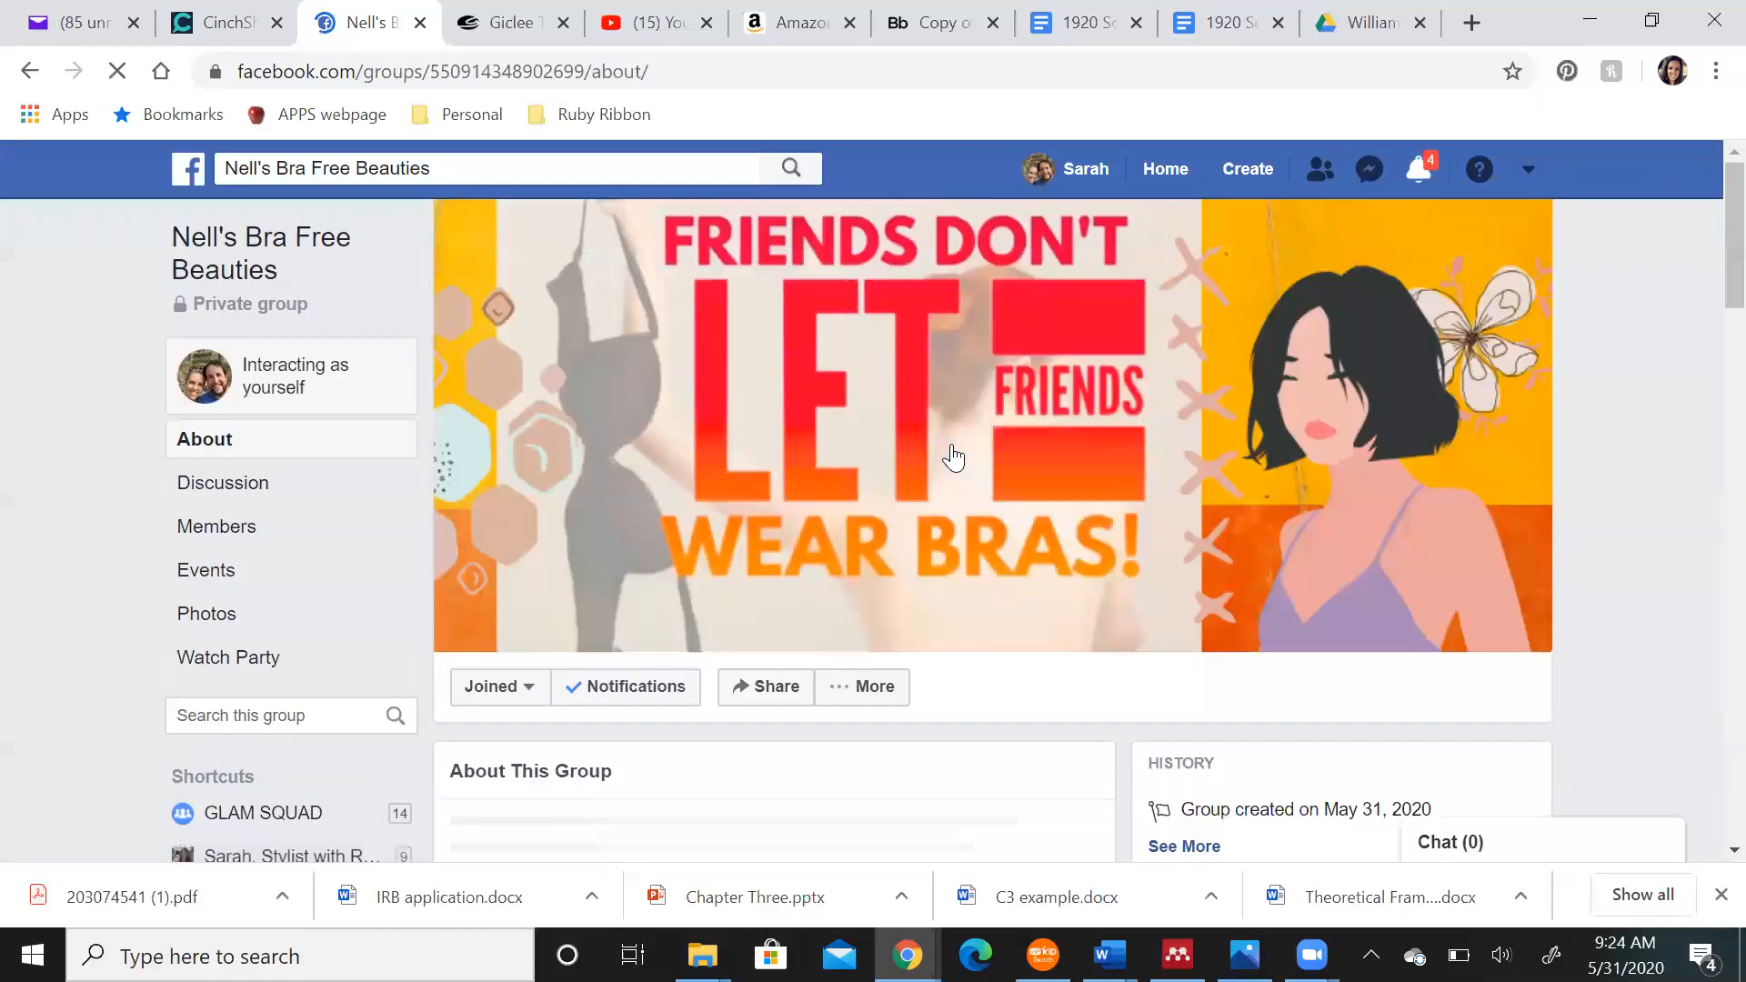
pyautogui.click(316, 385)
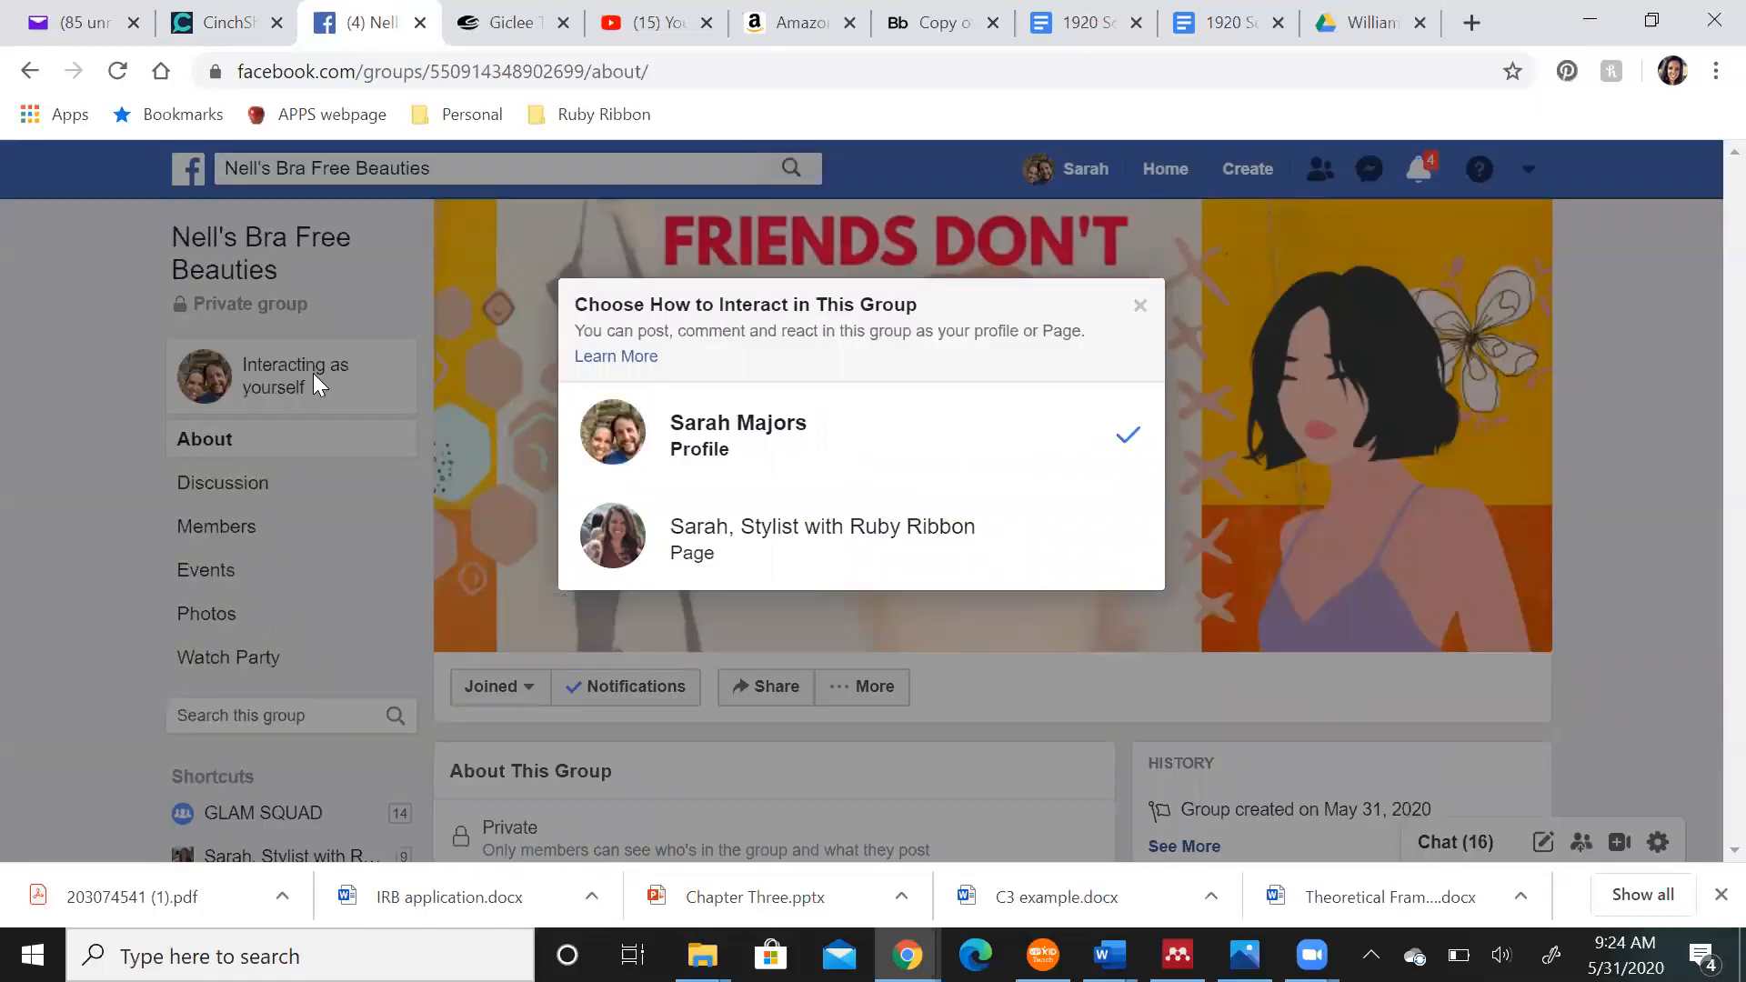
pyautogui.click(750, 539)
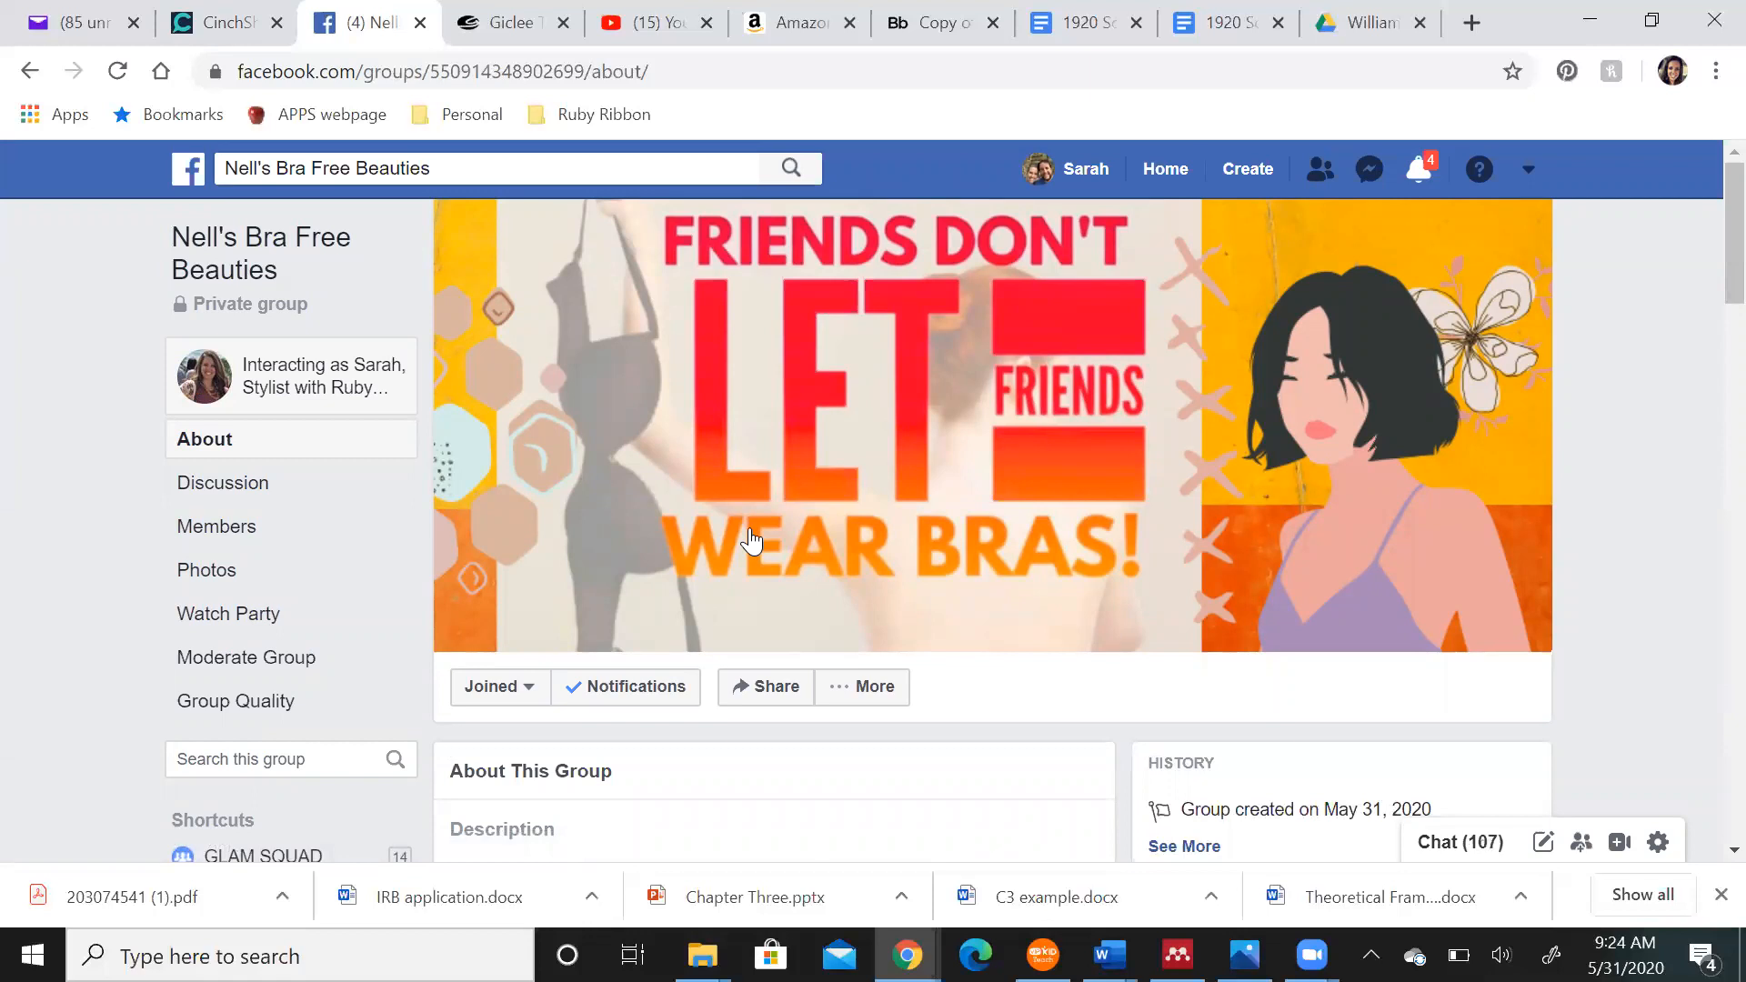
pyautogui.scroll(-7, 734, 784)
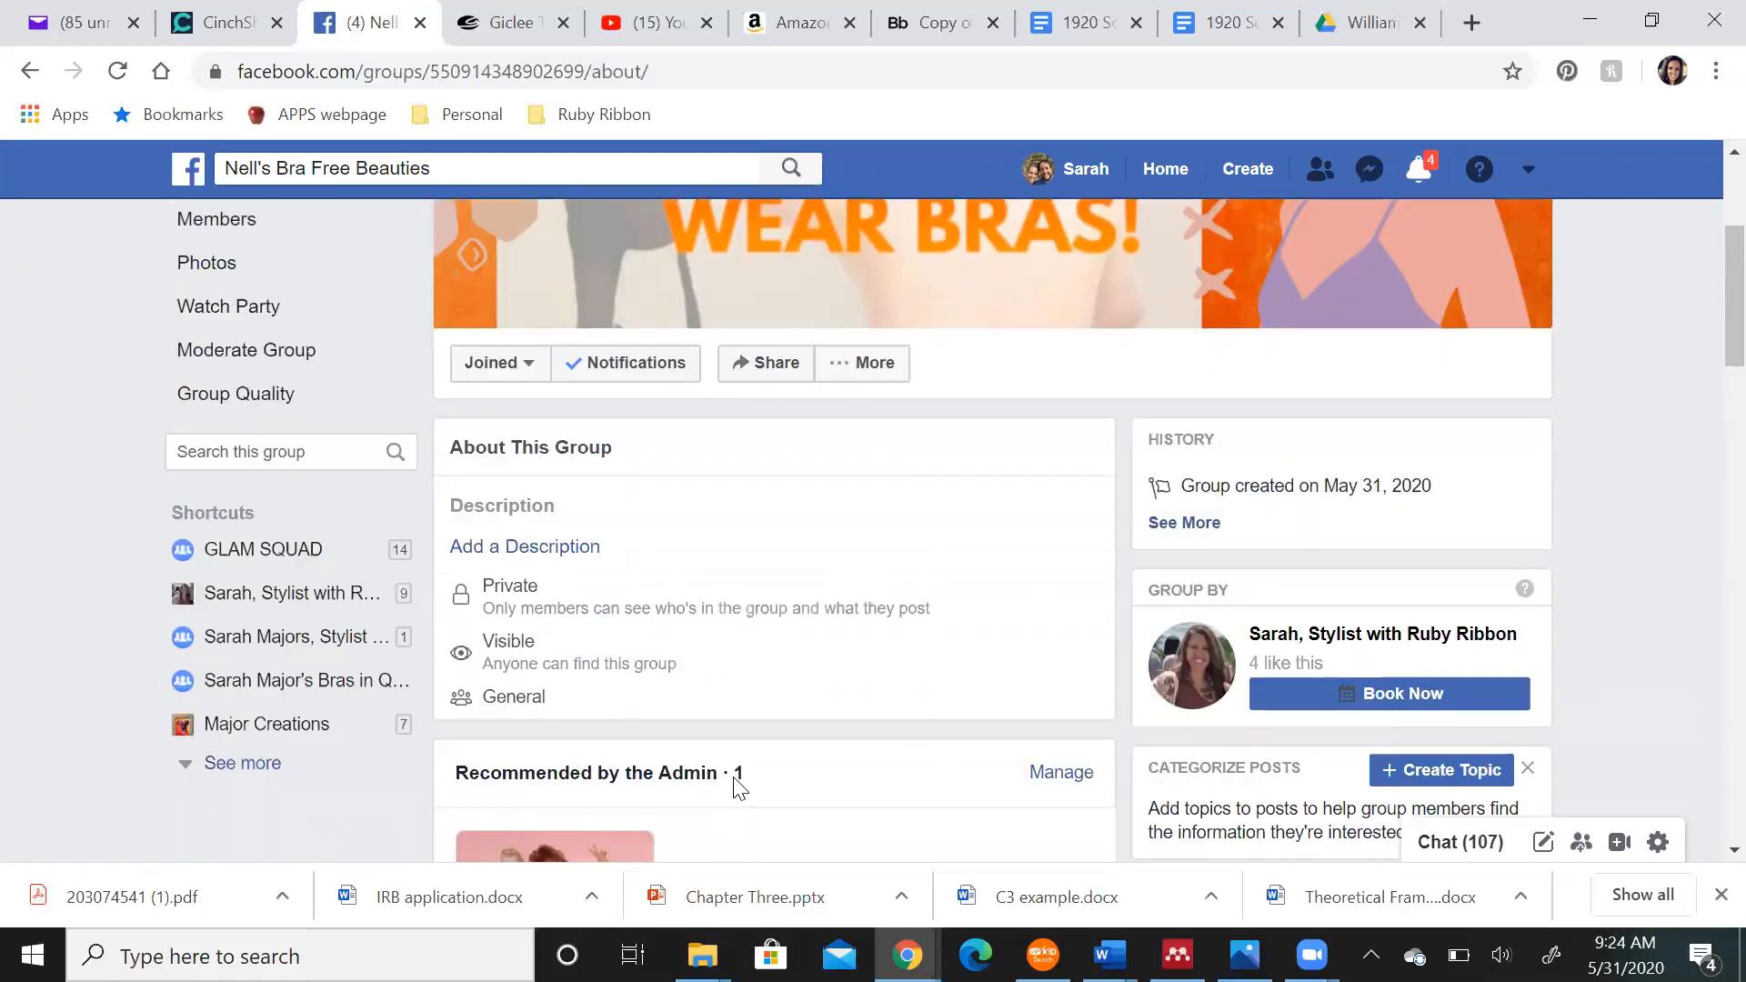
pyautogui.scroll(-3, 734, 777)
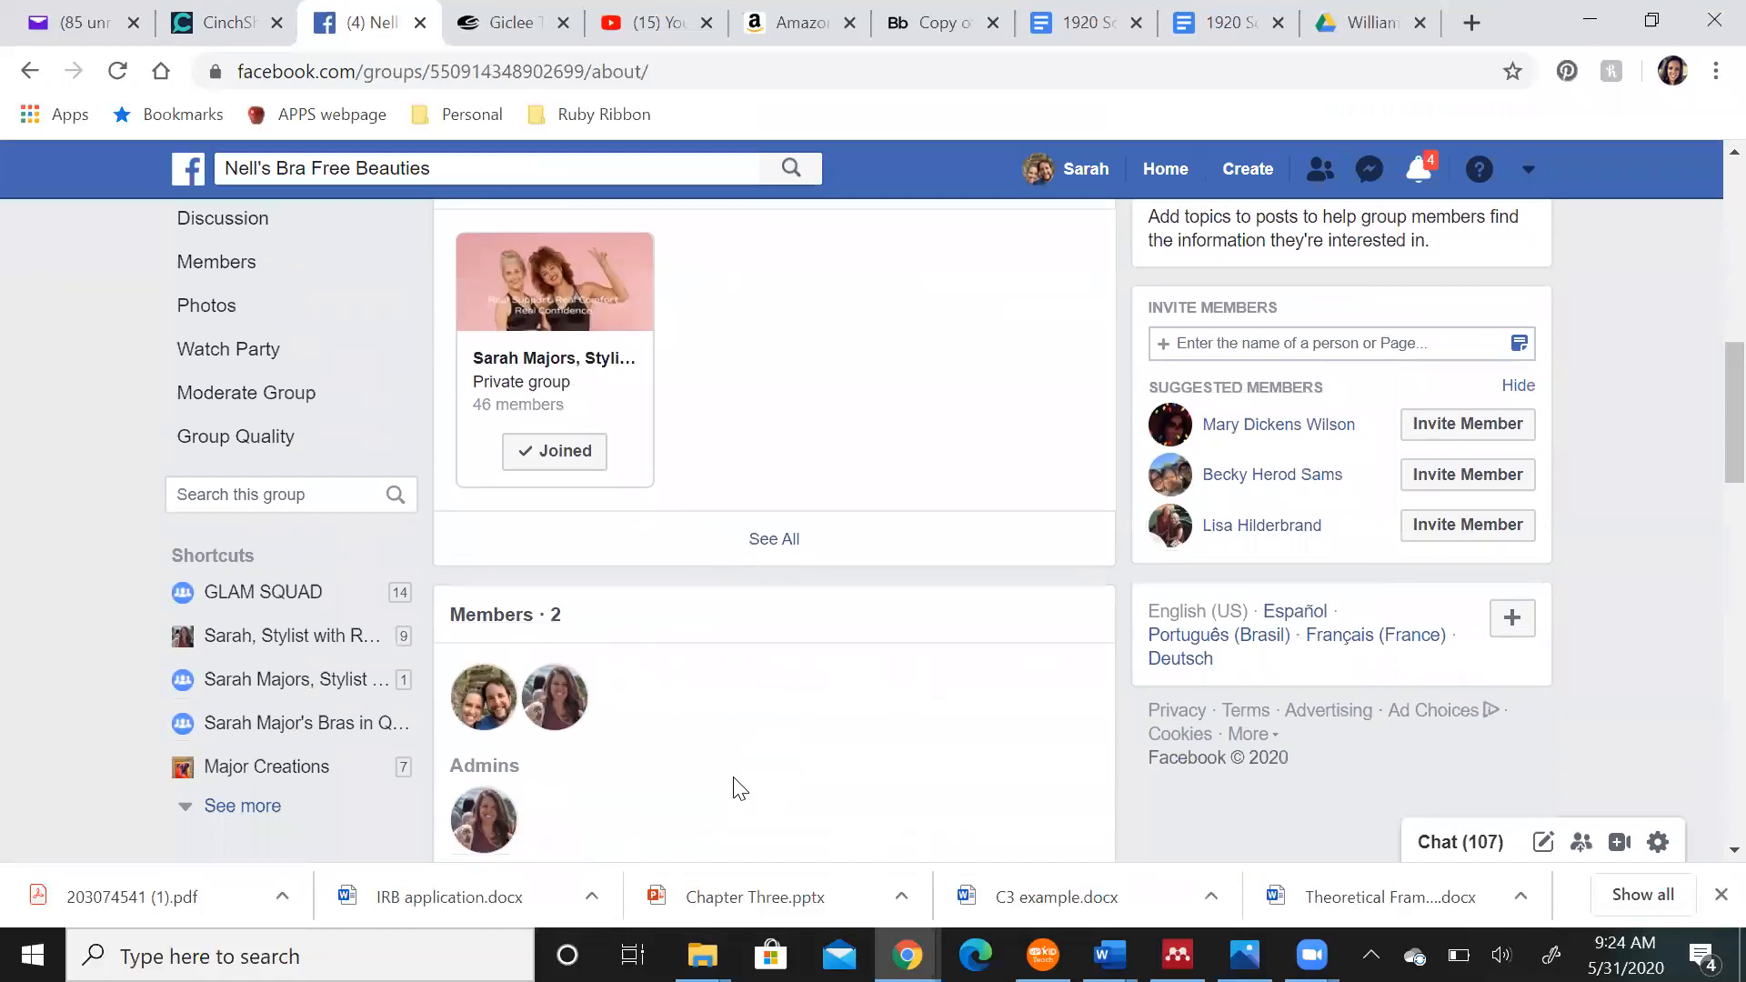
pyautogui.scroll(10, 738, 787)
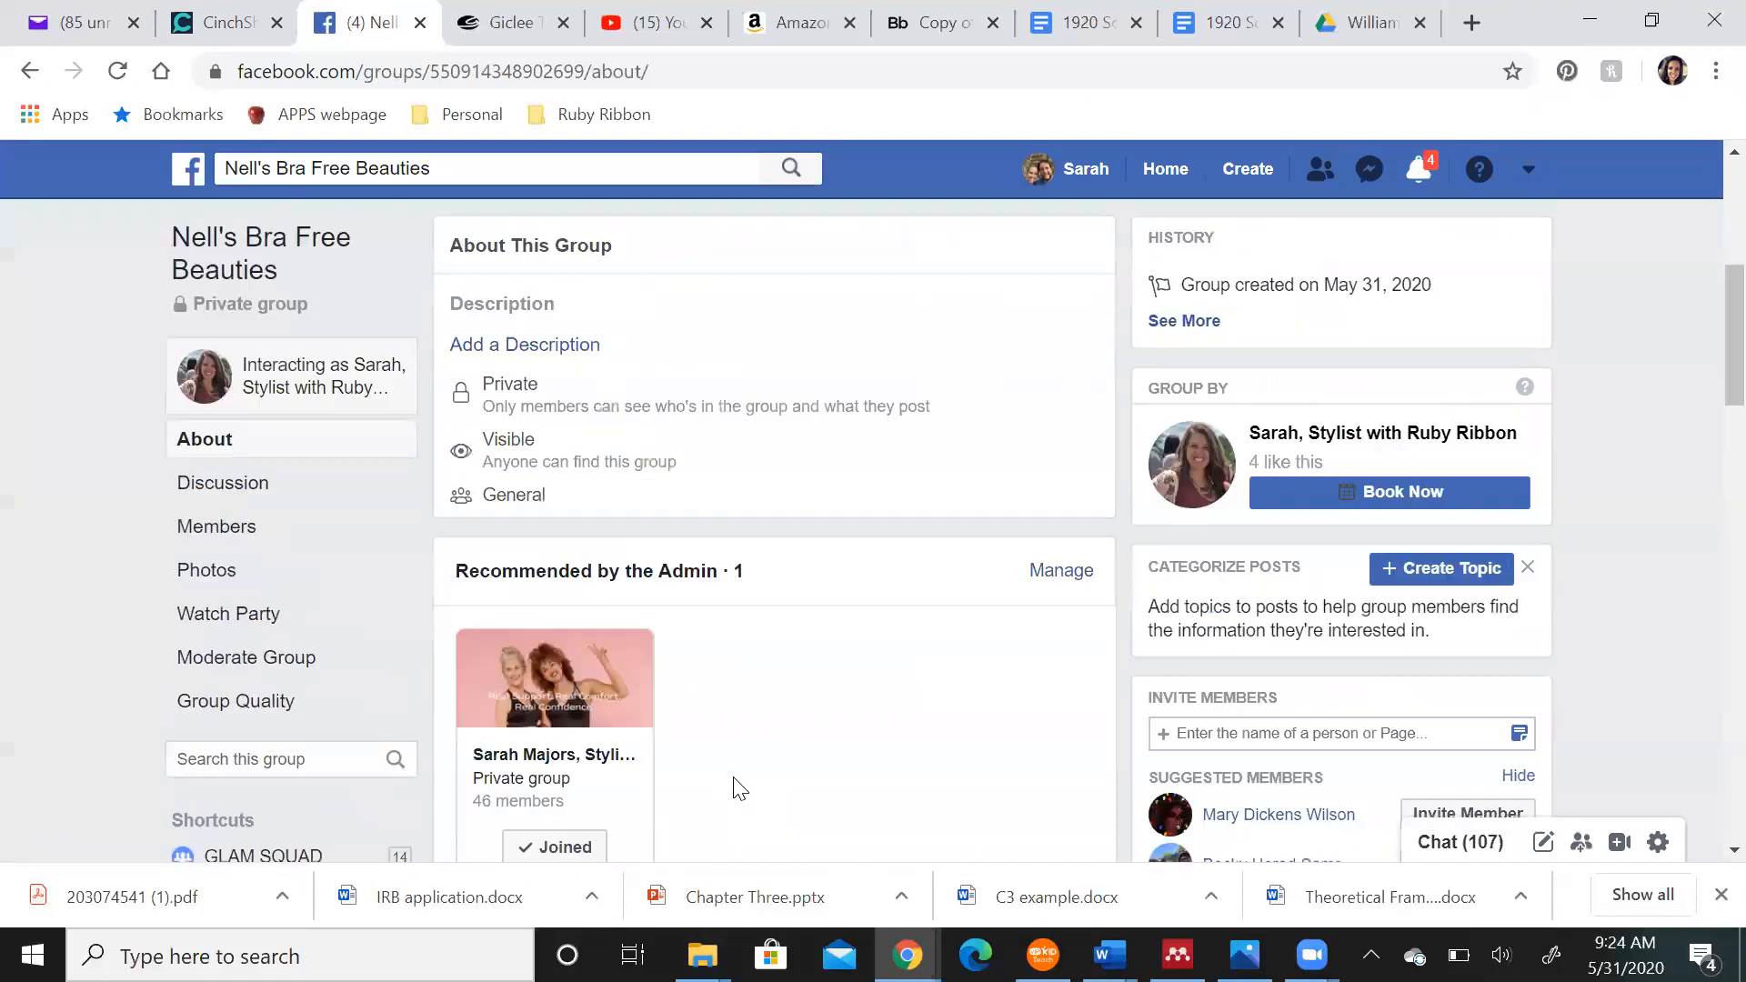